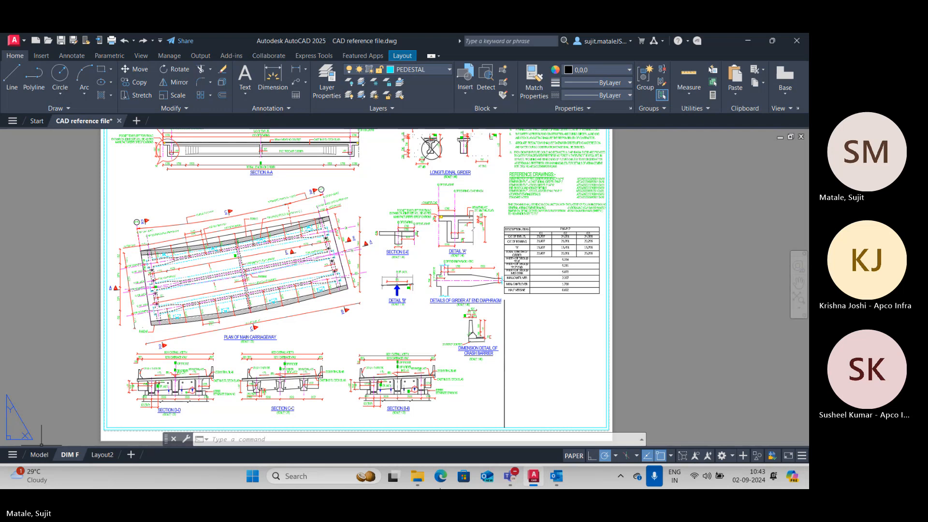
Step: Switch to File Explorer, create a folder named "Training Day 1" inside the APCO training folder, and open it
click(418, 477)
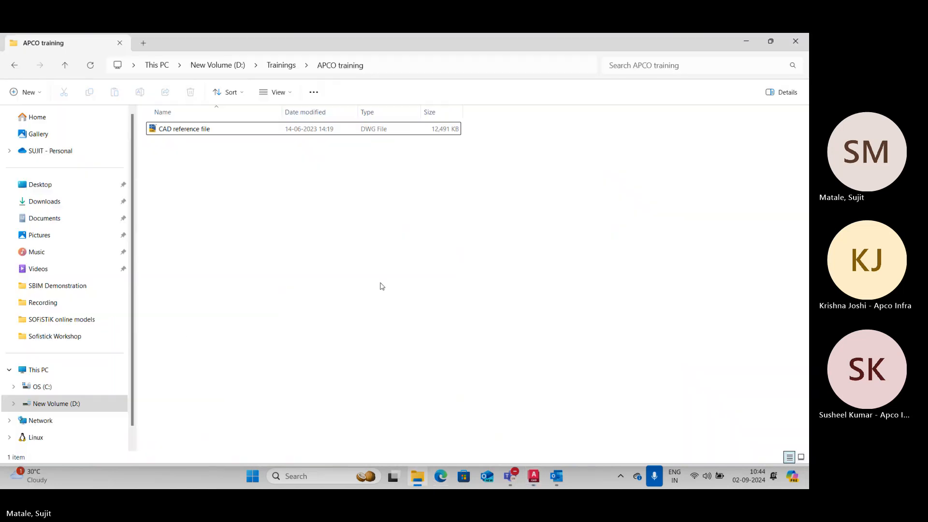
right_click(315, 178)
mouse_move(370, 240)
click(485, 249)
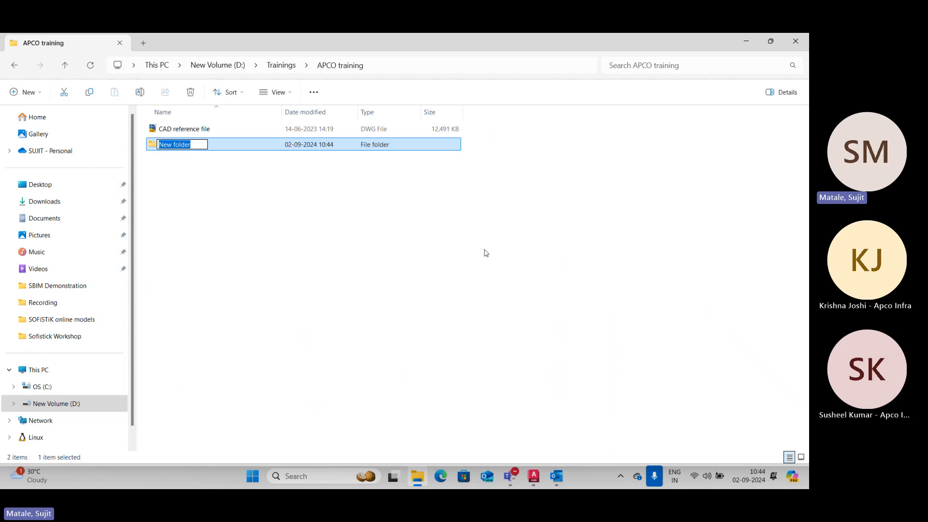
text(Train)
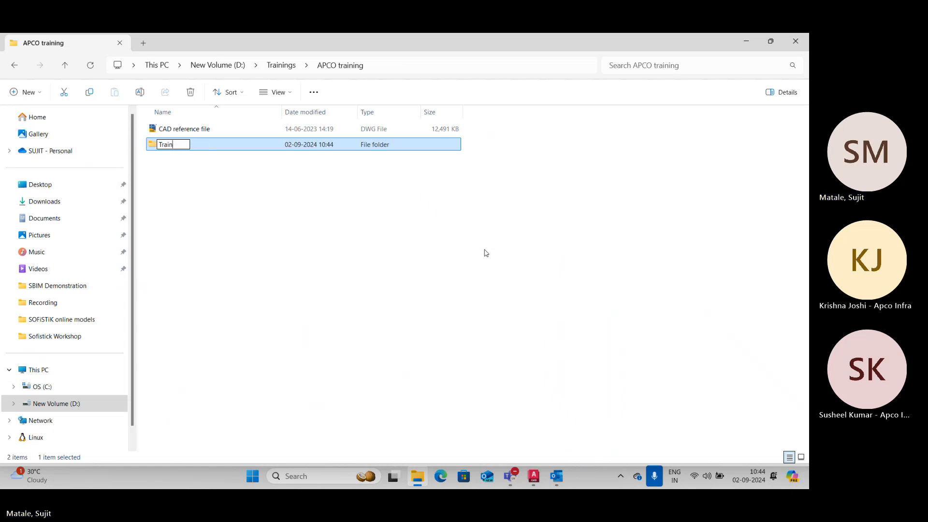
text(ing Da)
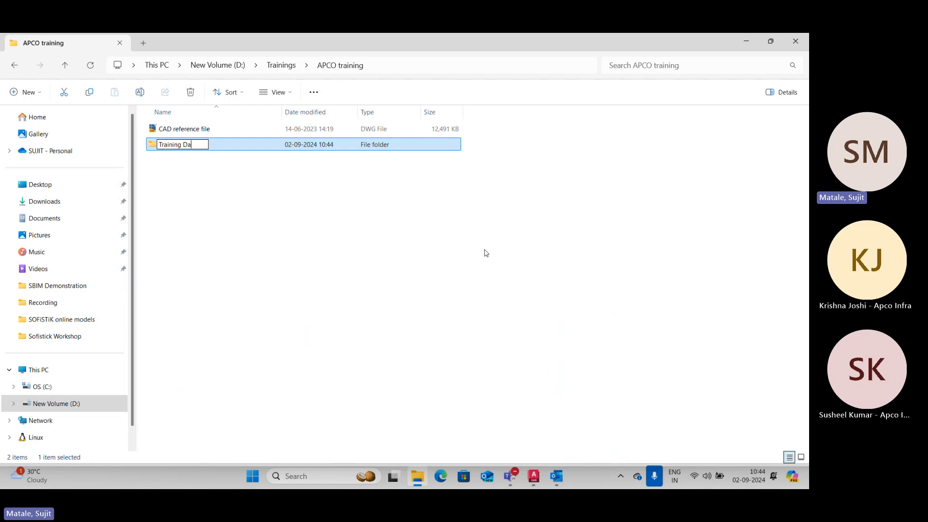
text(y 1)
key(Return)
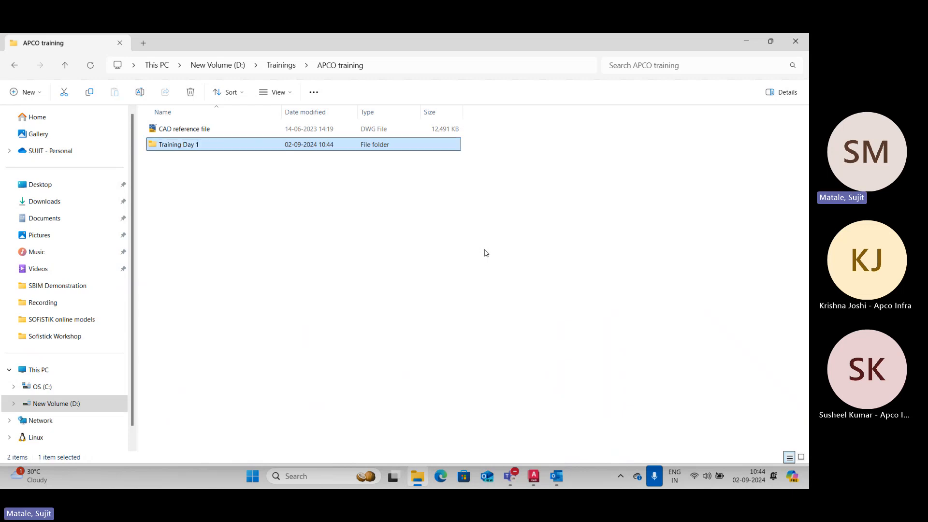
key(Return)
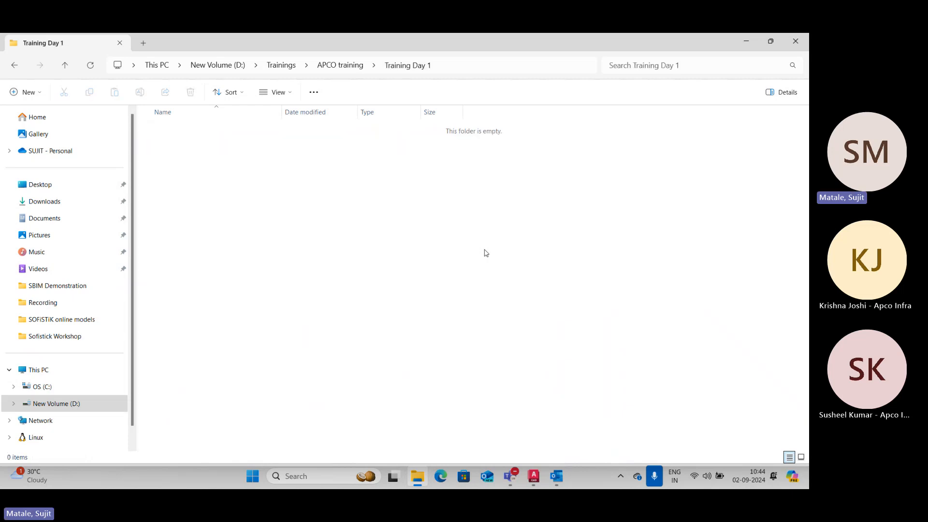
click(498, 64)
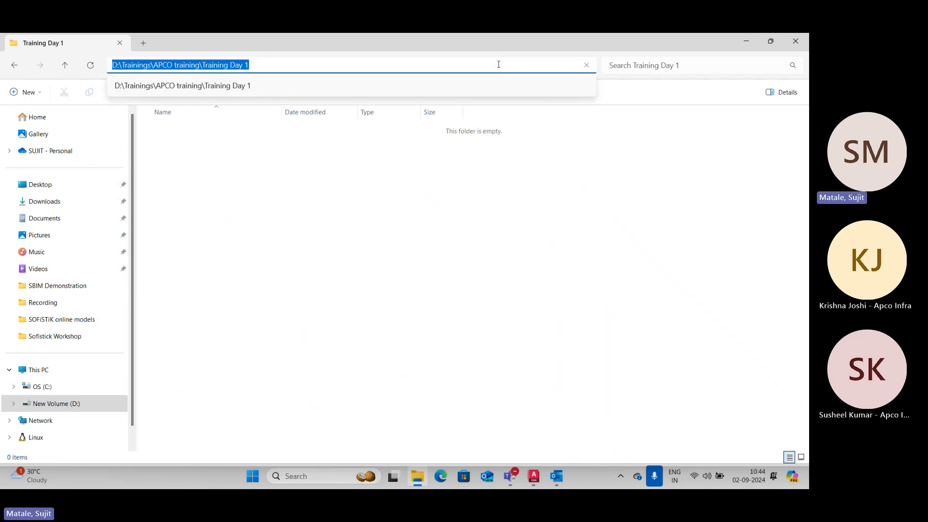
click(425, 246)
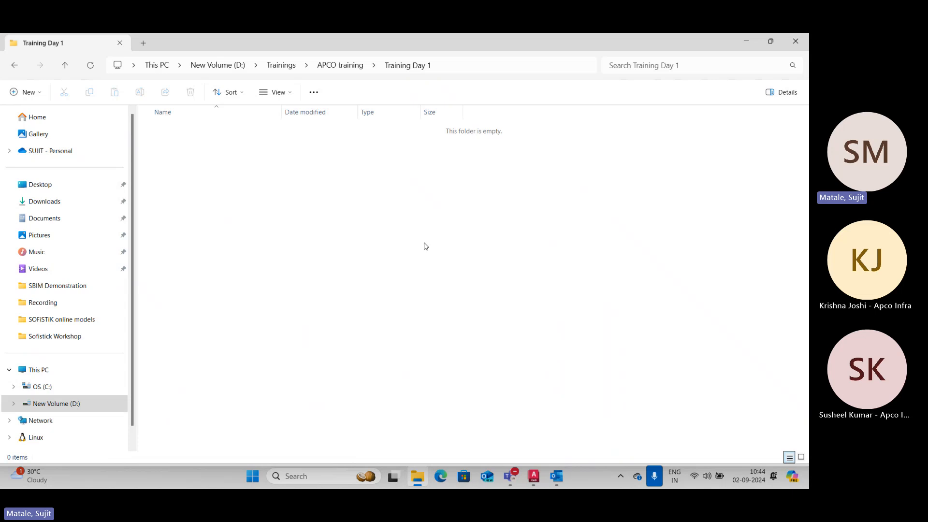
Step: Create a subfolder named "Simple beam - R0" inside Training Day 1 and open it
right_click(256, 182)
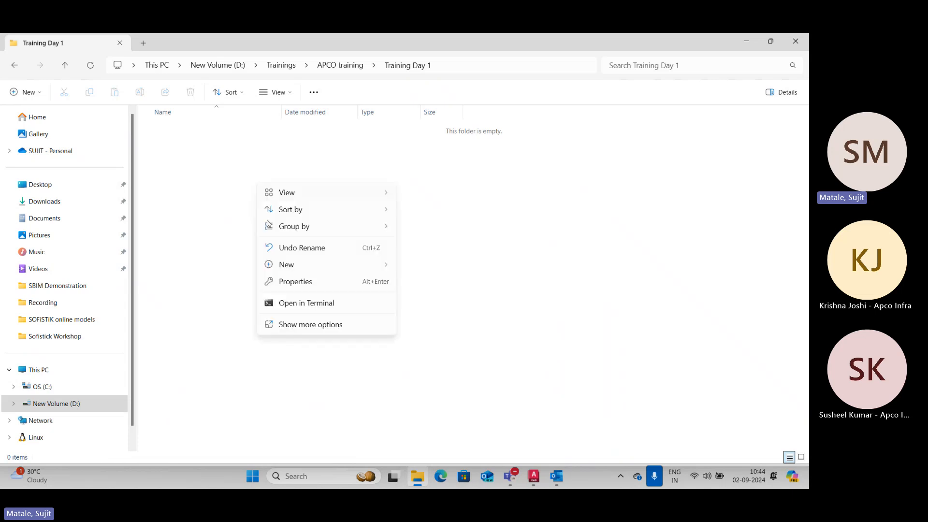
mouse_move(283, 269)
click(414, 267)
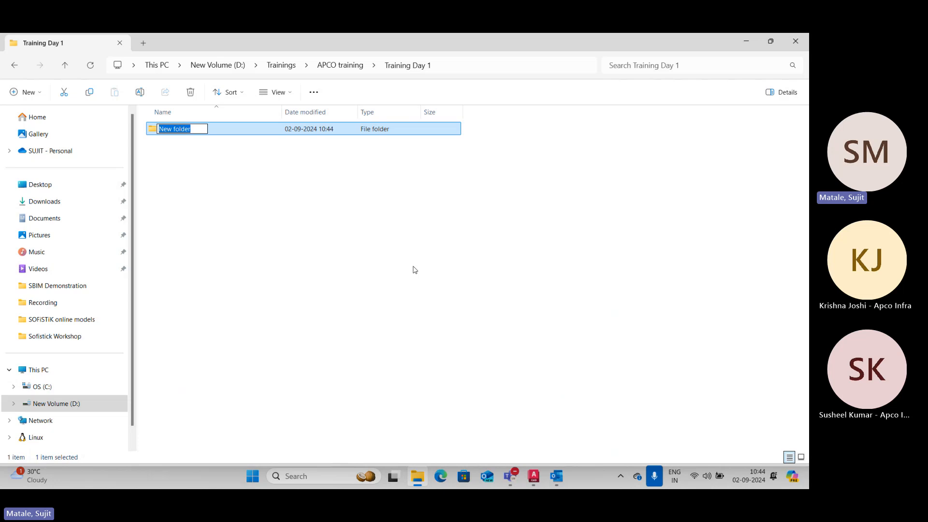
text(Si)
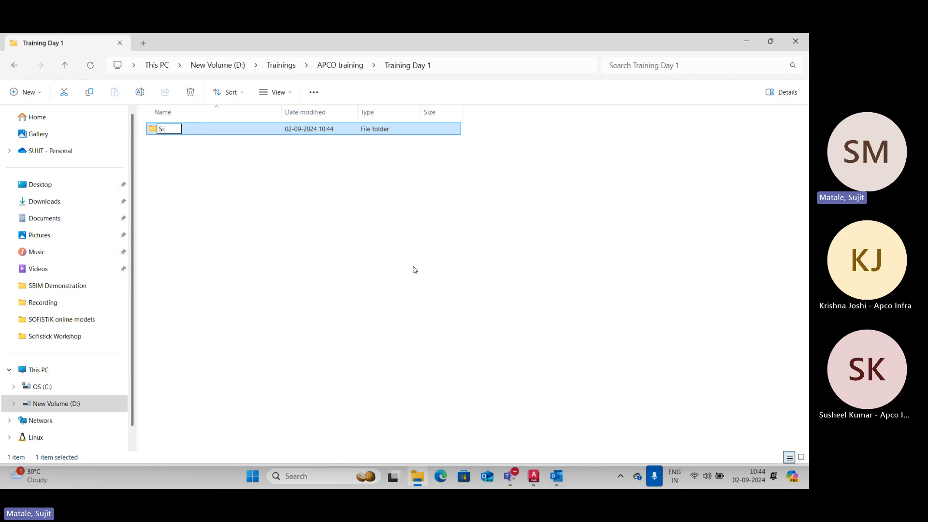
text(mple beam  - )
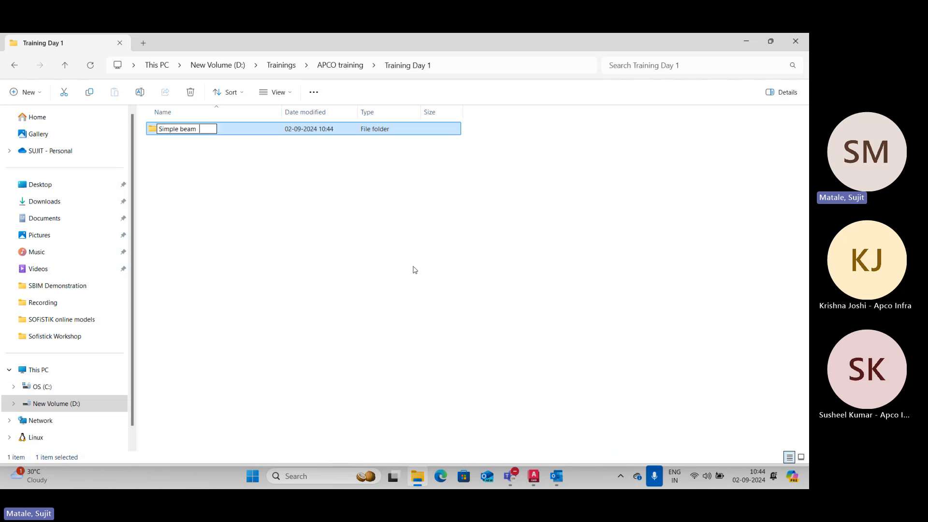
text(R0)
key(Return)
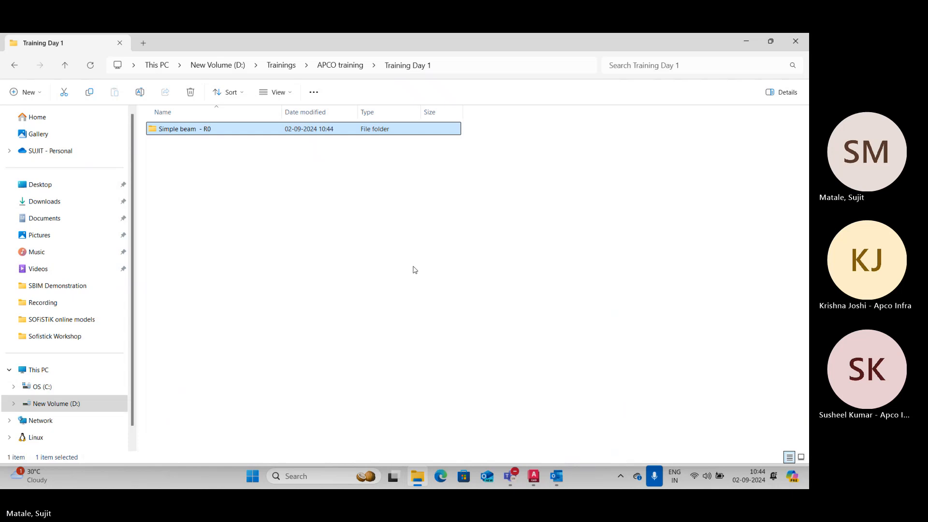
key(Return)
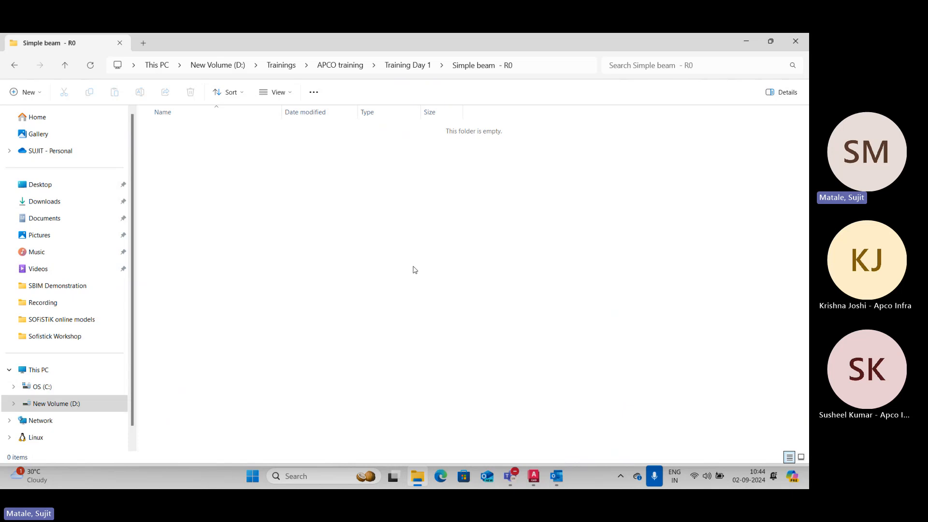
Step: Copy the full path of the Simple beam - R0 folder
click(570, 71)
key(ctrl+c)
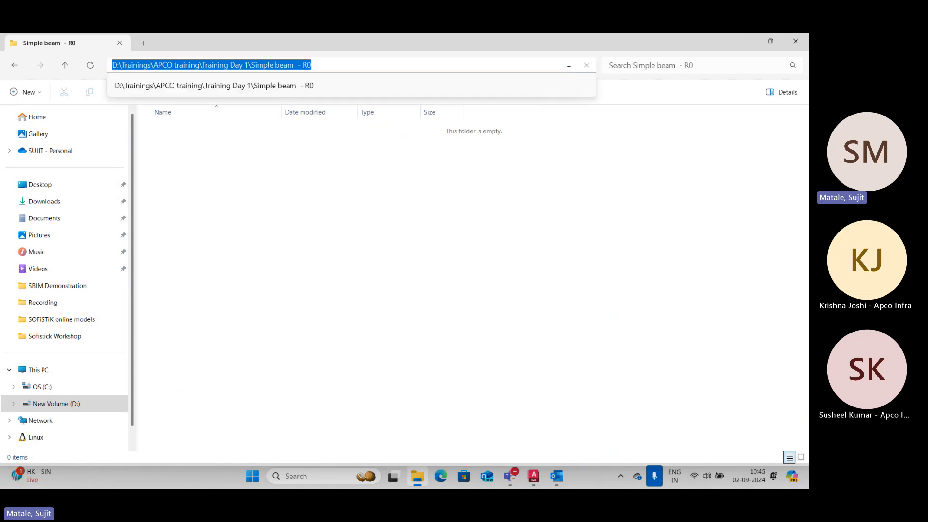
click(493, 252)
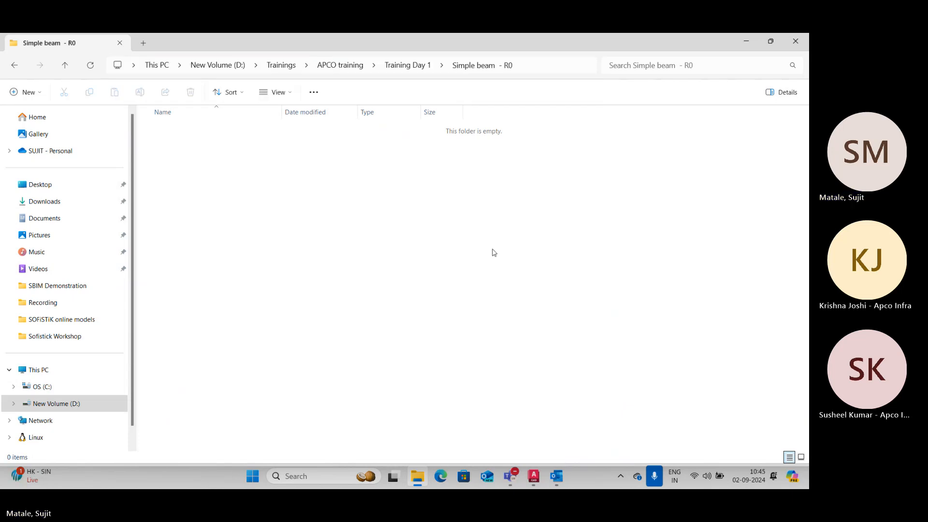
Step: Launch SSD 2025 (SOFiSTiK Structural Desktop) and start a new project
click(308, 477)
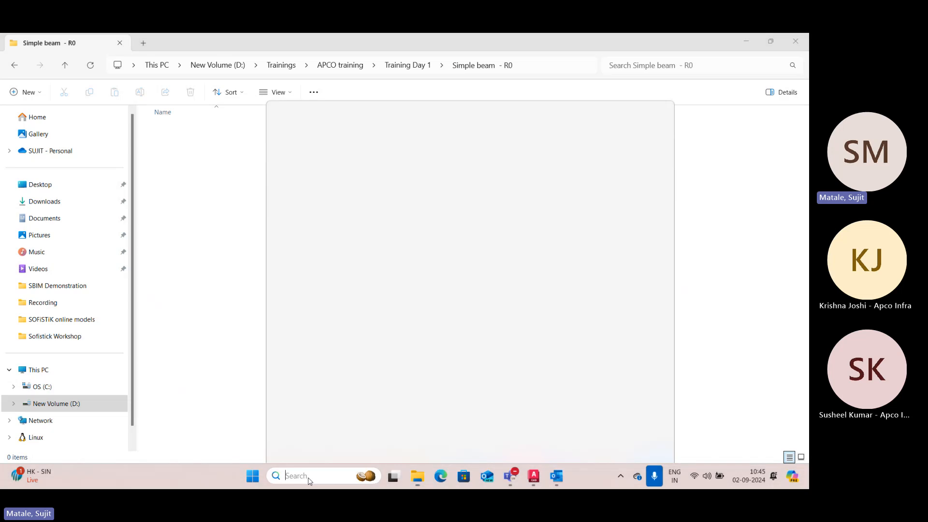
text(s)
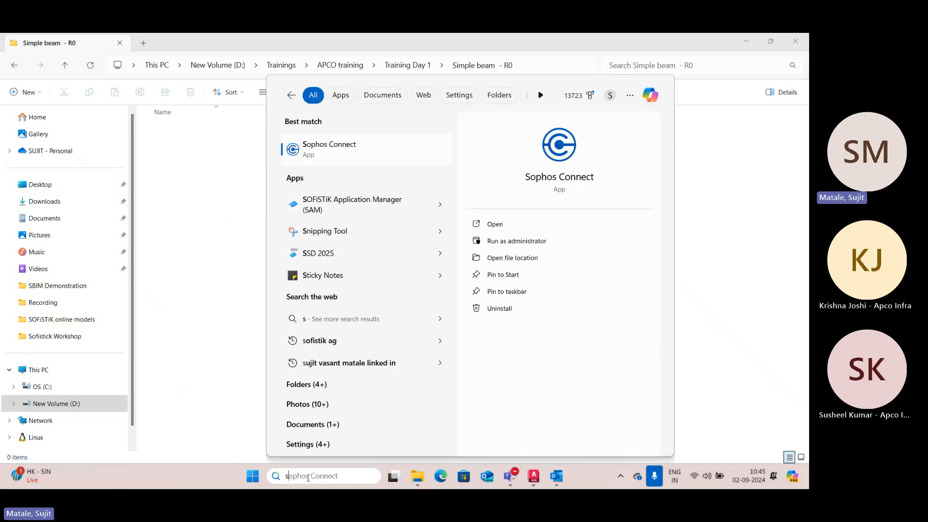
text(sd)
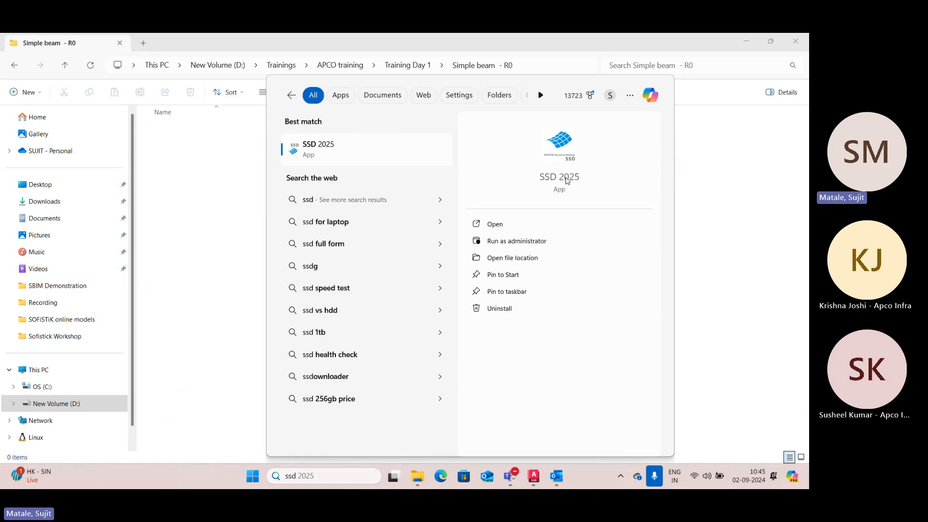
click(567, 181)
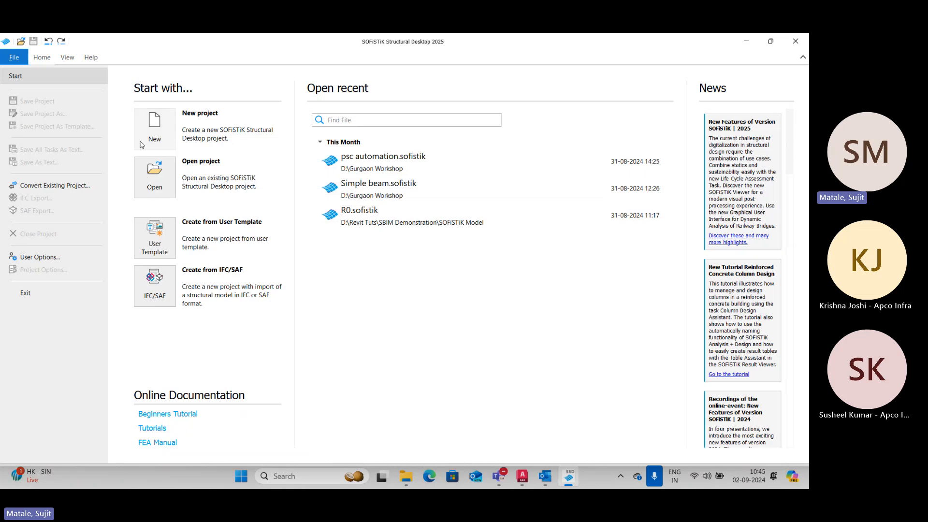
click(154, 129)
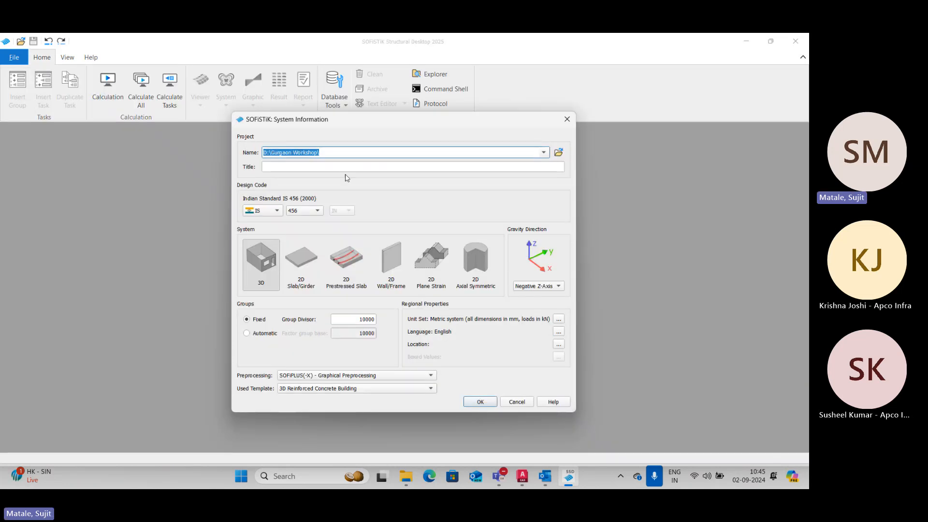
Step: Set the project file to "Simple Beam - R0", stored at the copied path D:\Trainings\APCO training\Training Day 1\Simple beam - R0
click(559, 153)
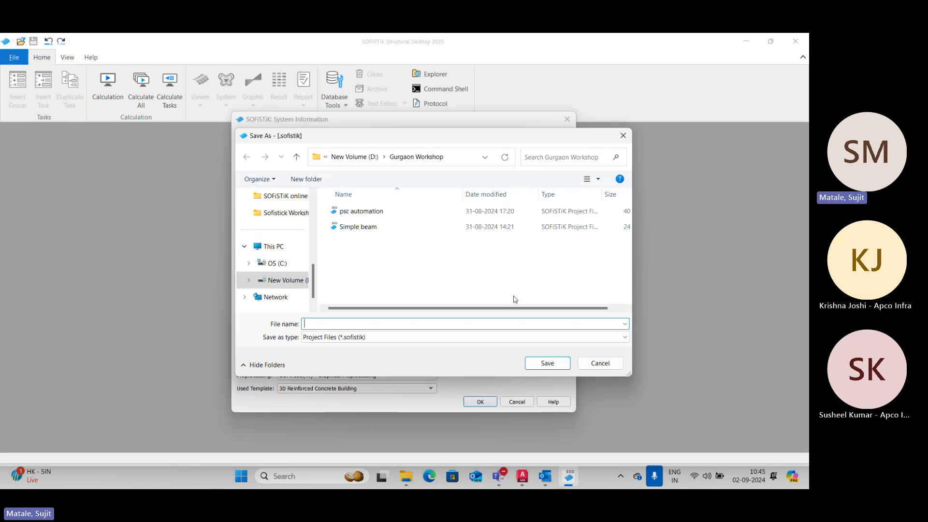
key(ctrl+v)
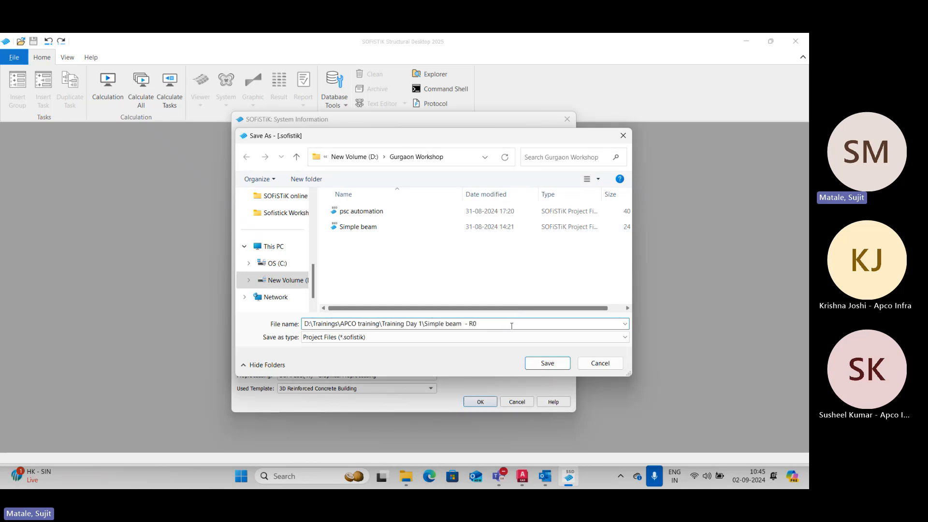
click(546, 363)
click(485, 158)
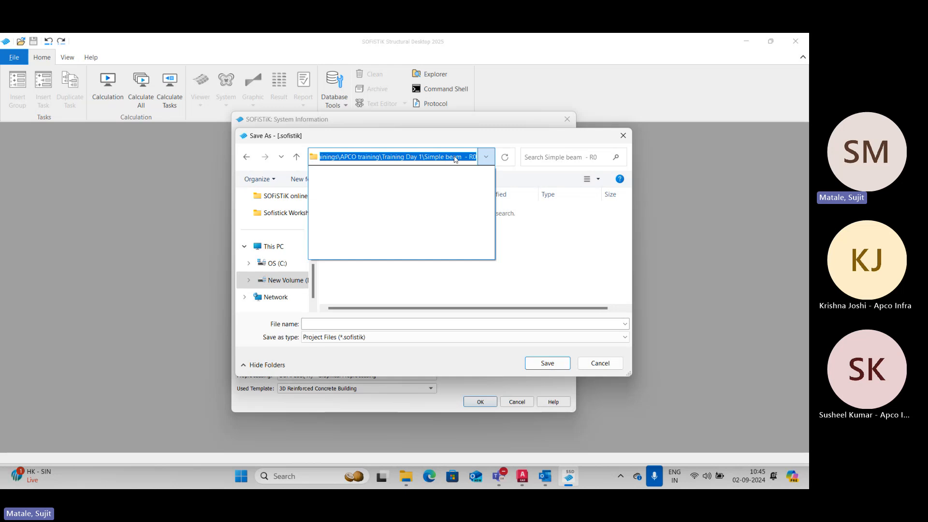
click(466, 283)
click(382, 325)
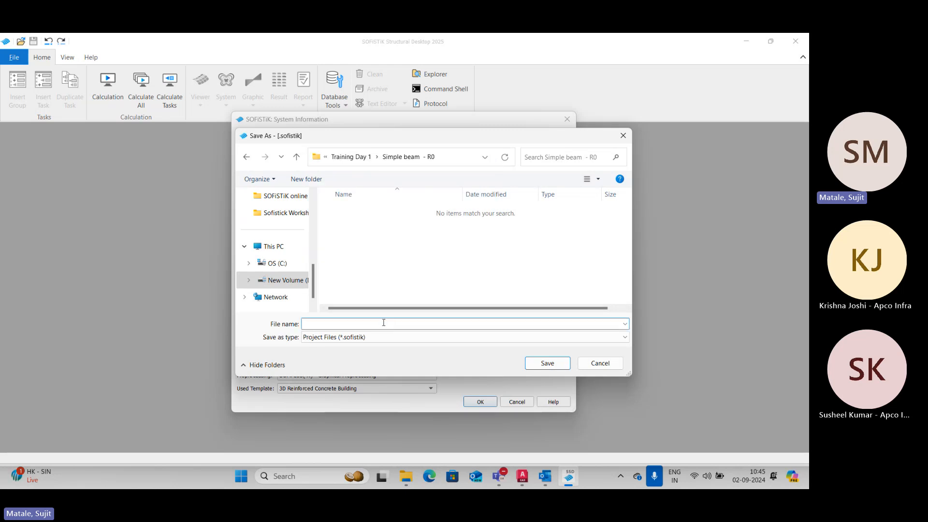
text(Simple Beam - R0)
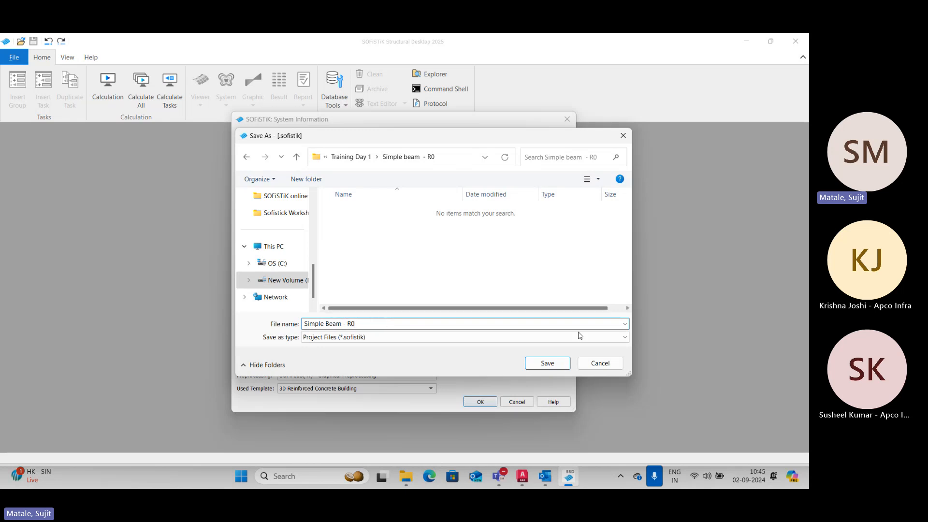
click(547, 363)
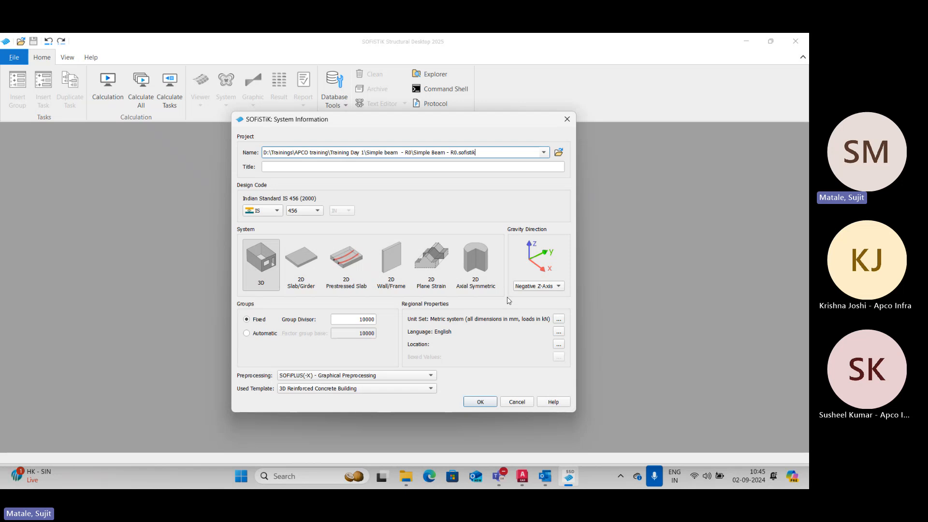
Step: Title the project "P35 - P36" and set its design code to Indian Standard (IS) IRC112
click(319, 166)
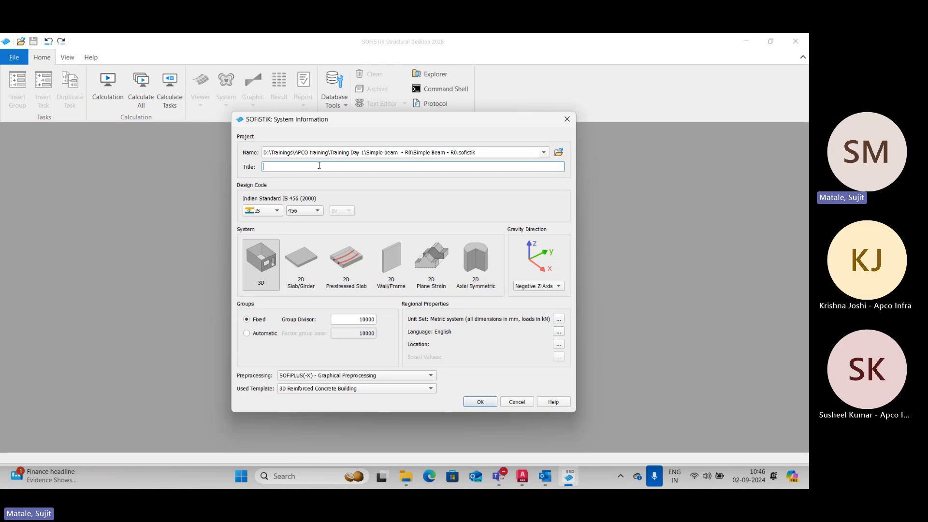
text(P35 - P36)
click(263, 211)
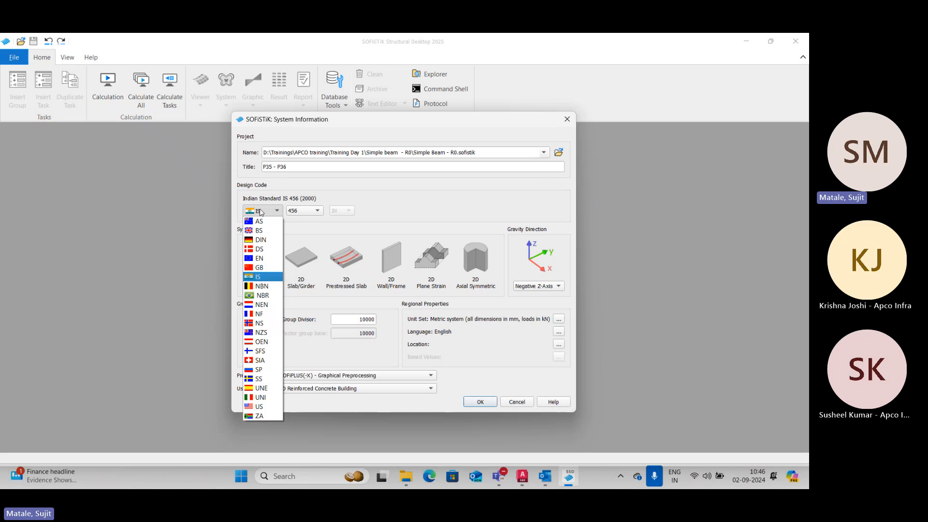
click(257, 277)
click(317, 211)
click(318, 227)
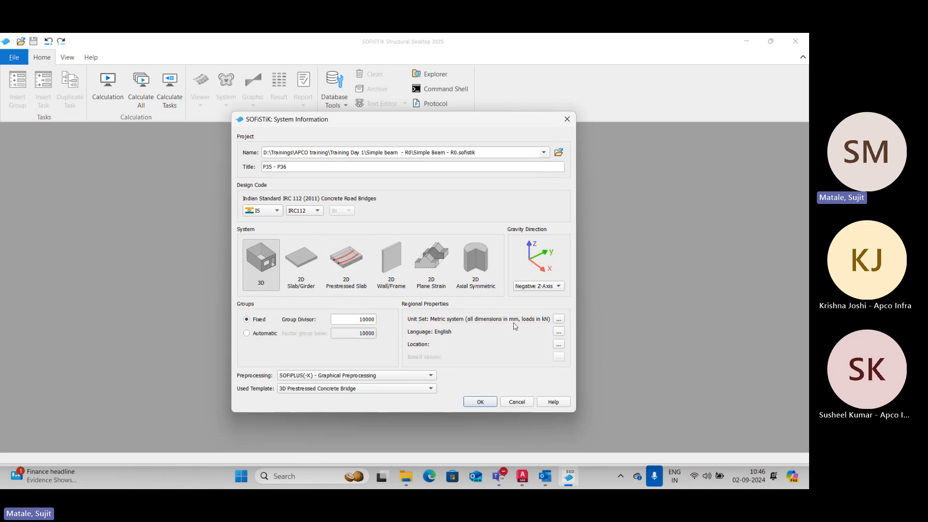
Step: Change the project's unit set to Structural Engineering (sections in mm, system in m)
click(558, 319)
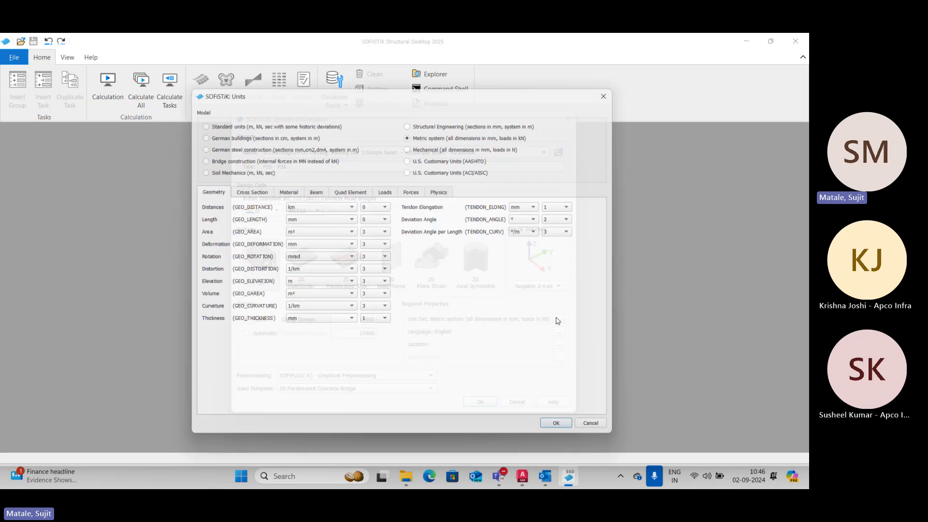
click(409, 119)
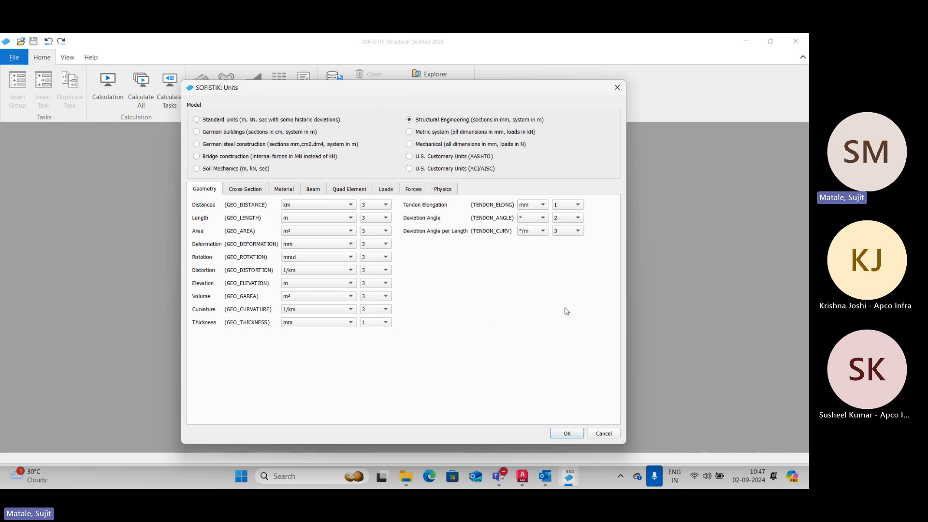
click(565, 433)
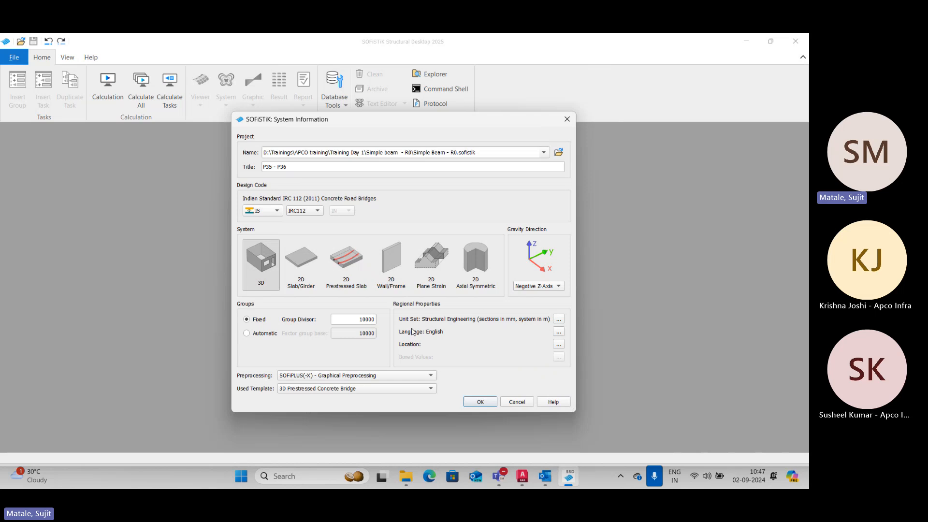
Step: Create the project with the chosen system information and open its System Visualization
click(473, 406)
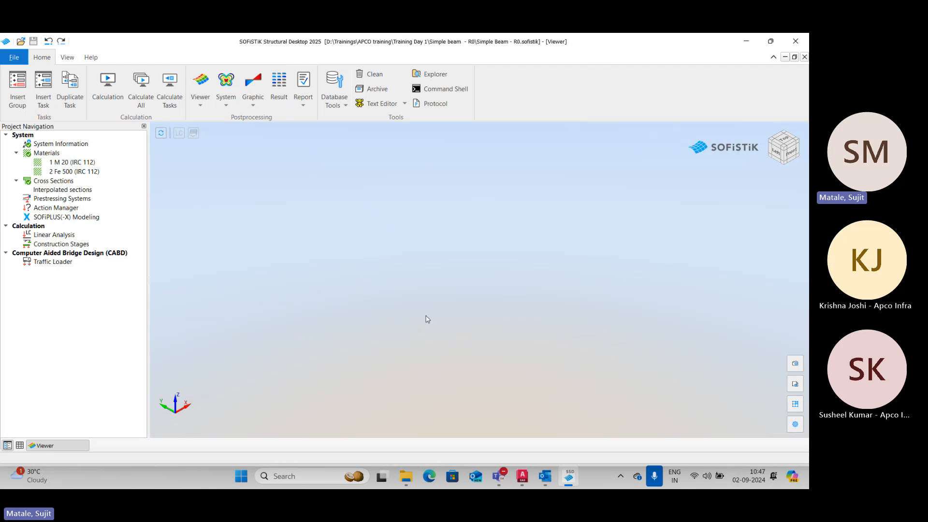
click(228, 82)
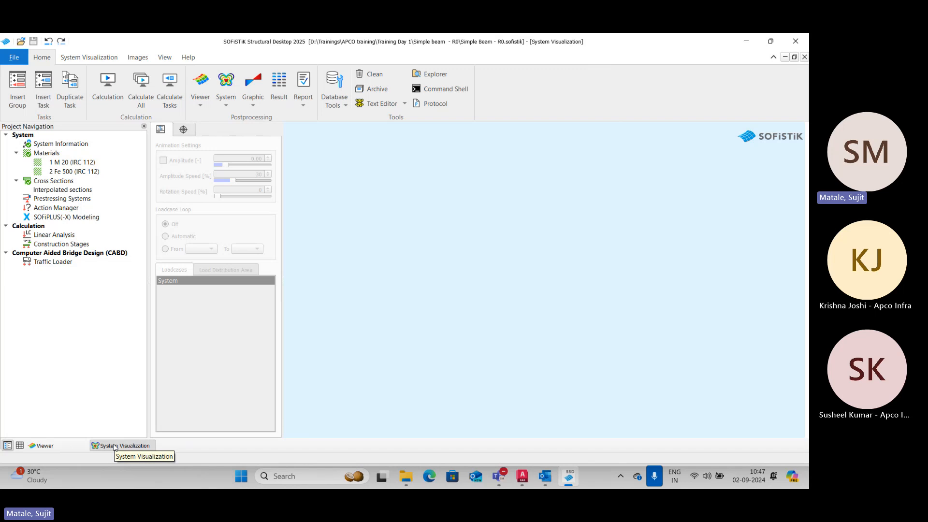
Step: Compare the Viewer and System Visualization windows and review the commands available for calculation, postprocessing, visualization and display
click(46, 446)
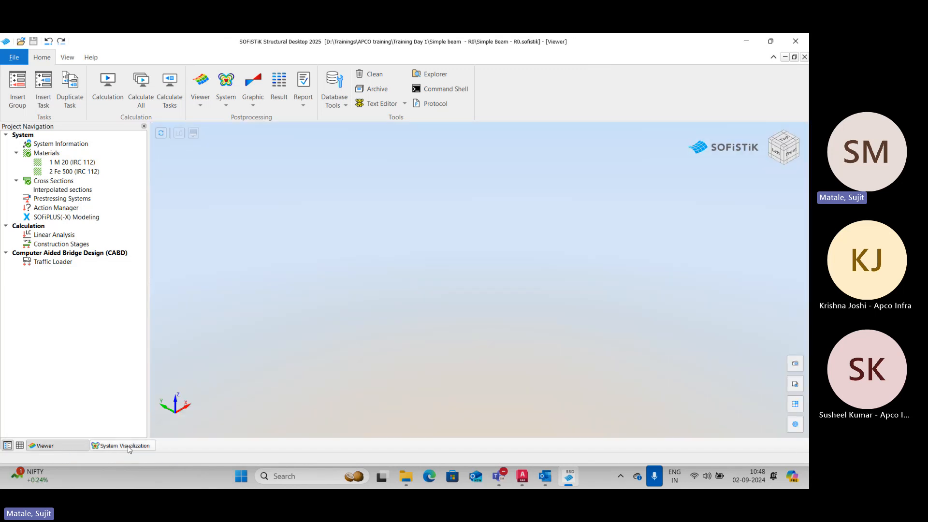
click(126, 445)
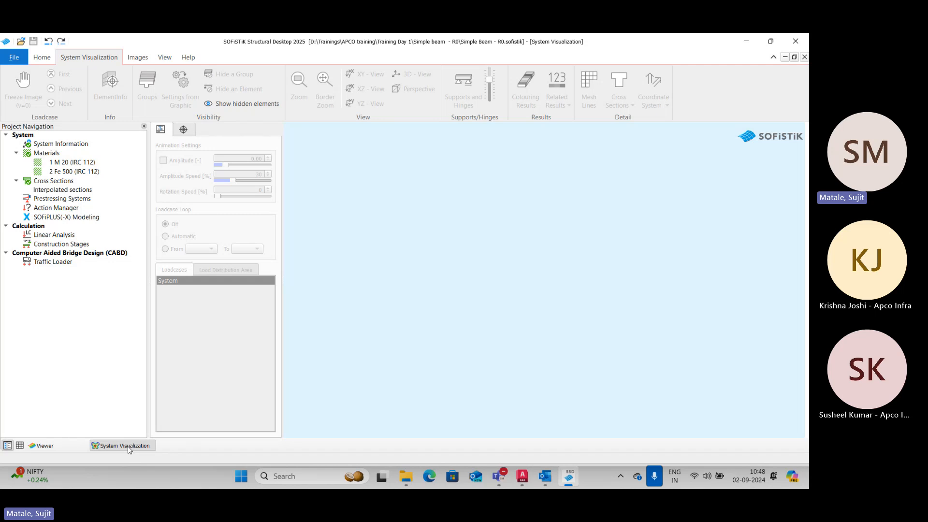
click(42, 57)
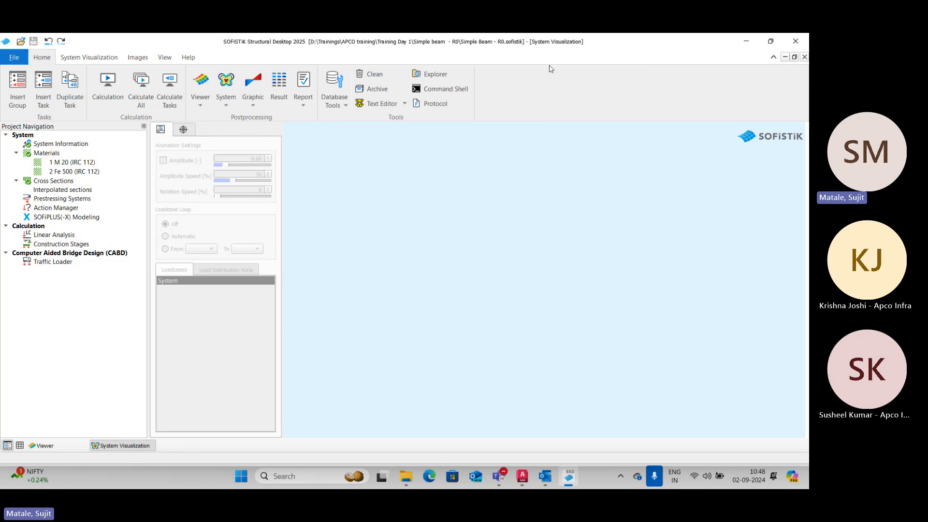
click(82, 61)
click(137, 62)
click(164, 59)
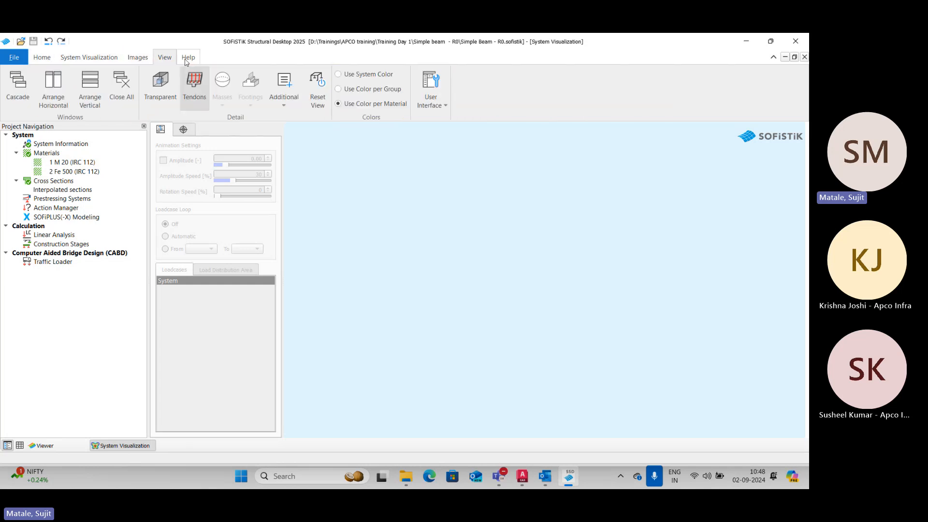
click(188, 59)
click(45, 58)
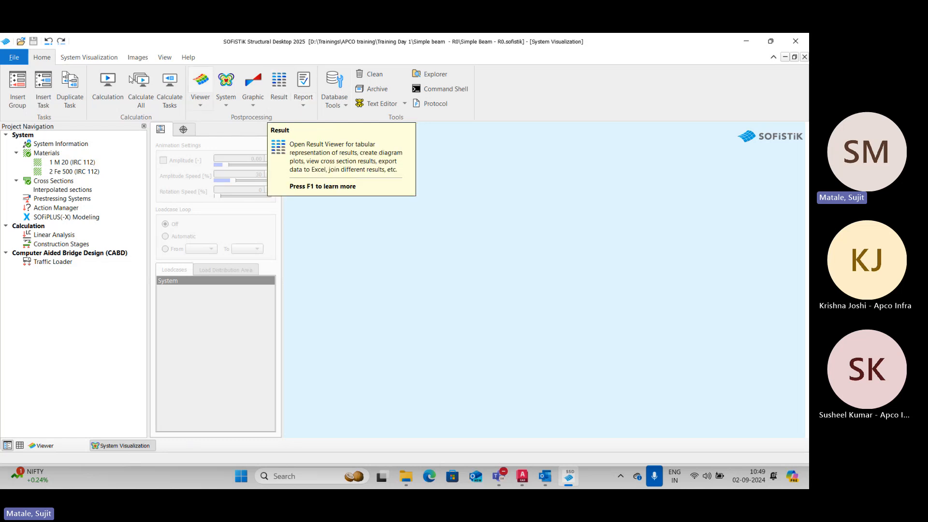
click(88, 59)
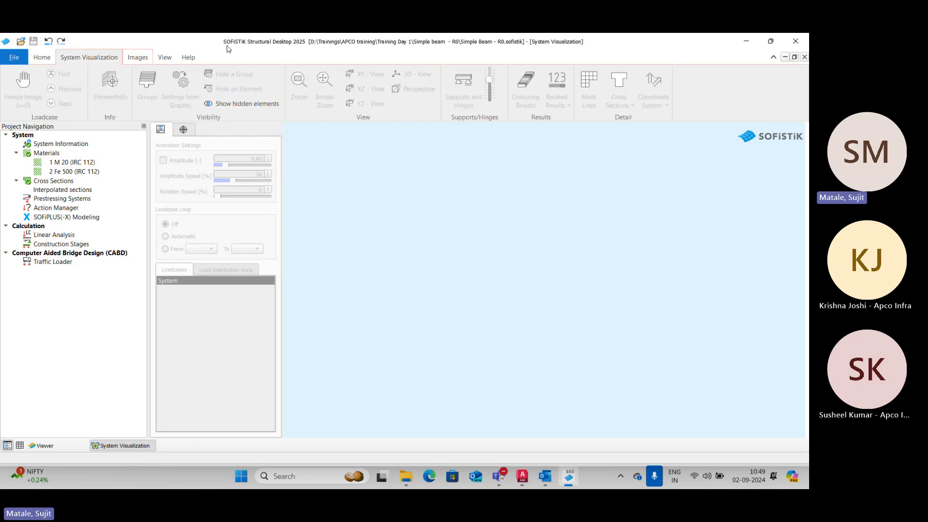
click(188, 57)
click(165, 57)
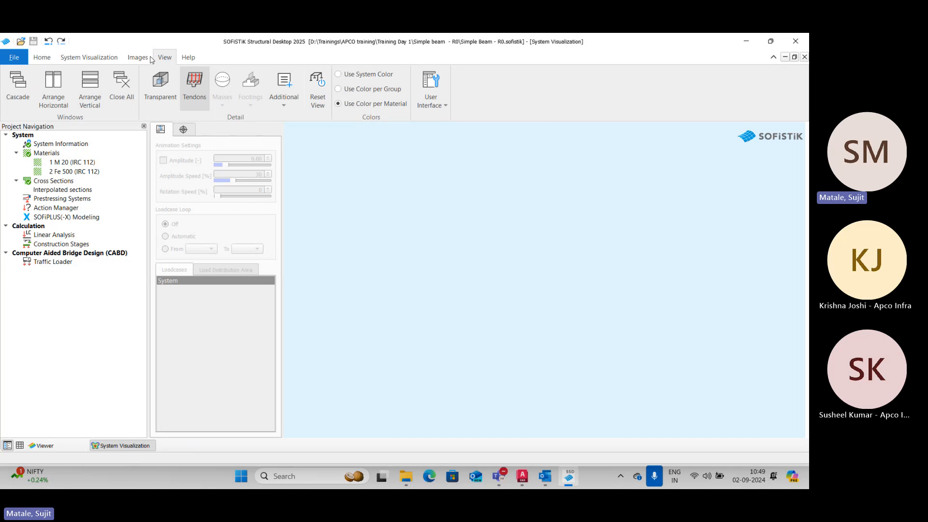
click(41, 58)
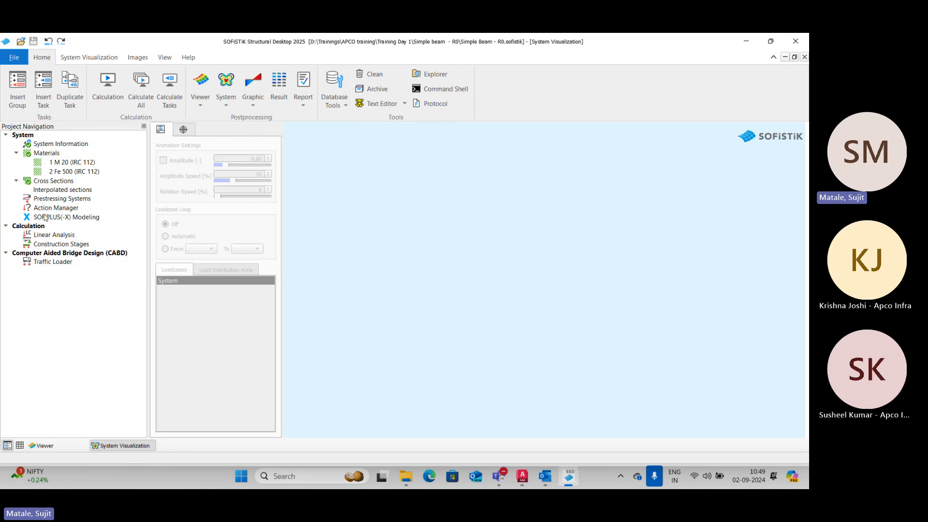
Step: Go through the project's System Information, Materials and Cross Sections tasks and open the SOFiPLUS(-X) Modeling task
click(65, 144)
click(61, 154)
click(59, 181)
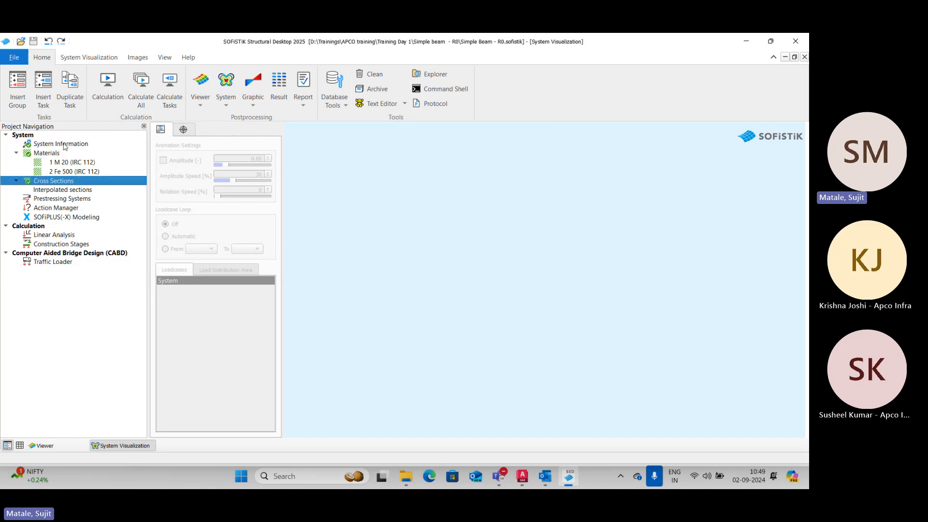
click(63, 145)
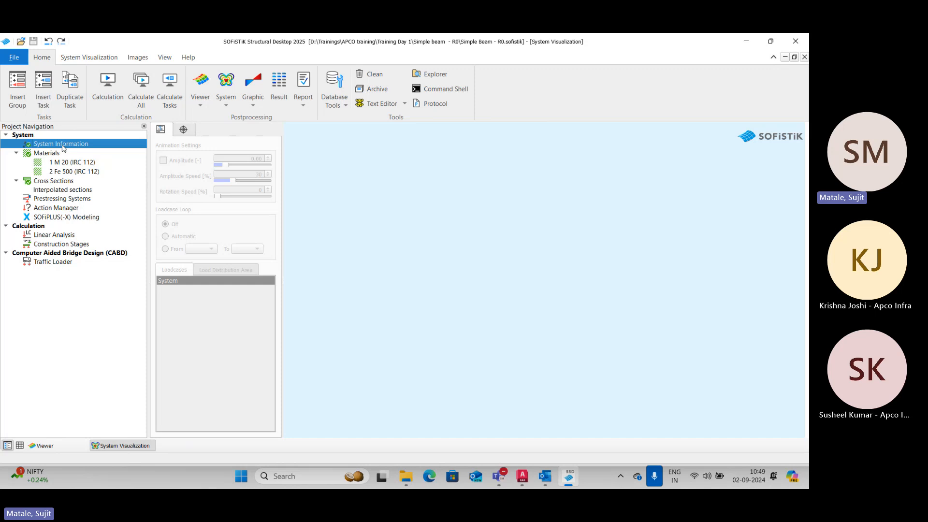
click(64, 155)
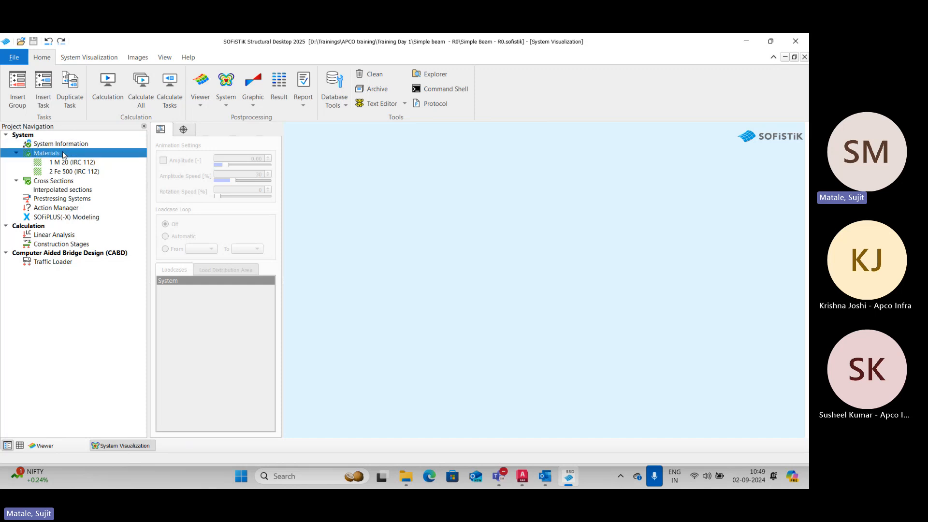
click(63, 184)
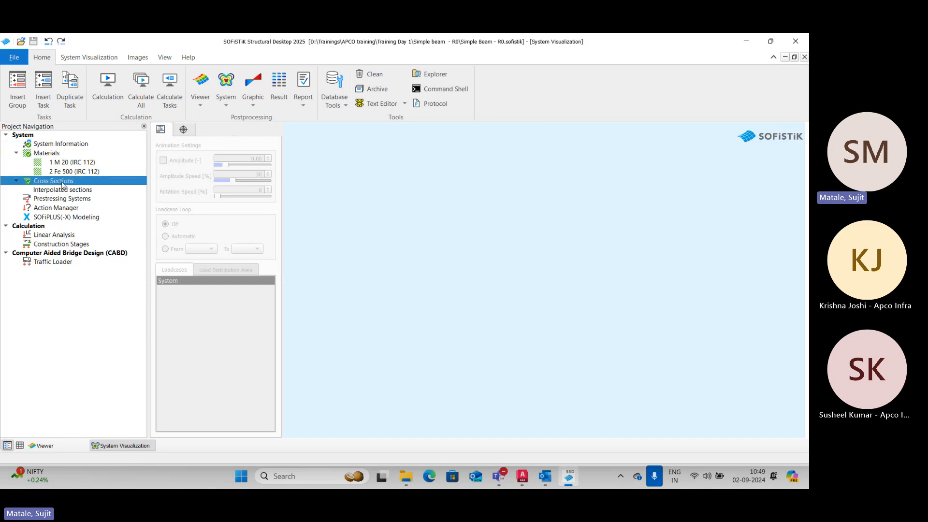
click(82, 218)
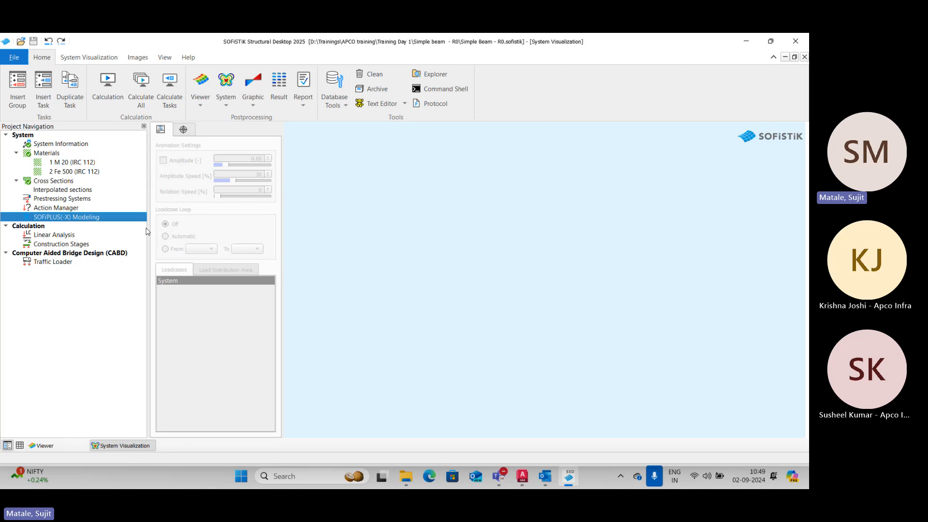
double_click(66, 217)
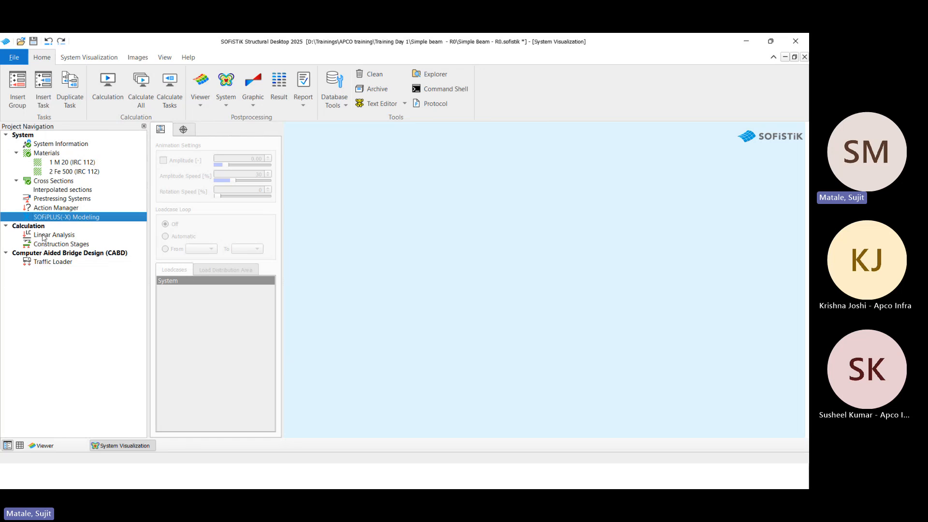
Step: Insert an Eigenvalues task after Construction Stages in the project's Calculation group
click(43, 236)
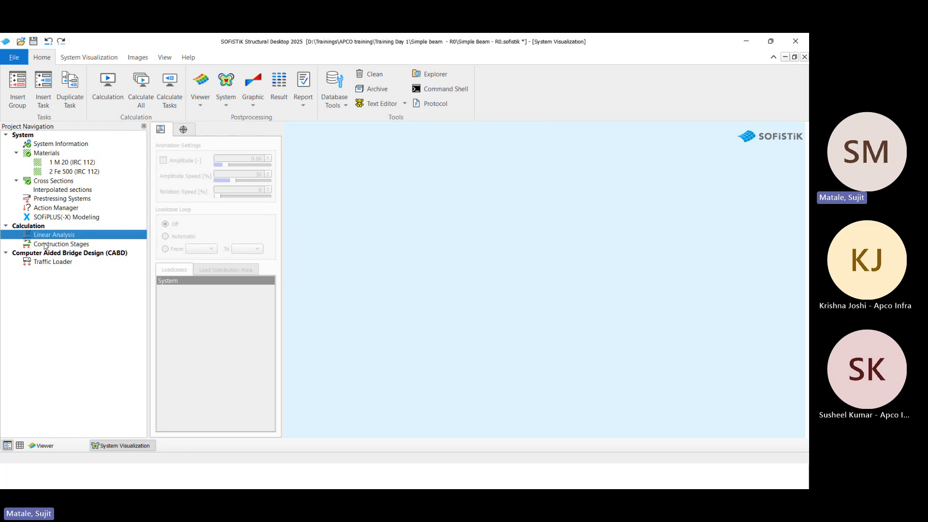
click(45, 246)
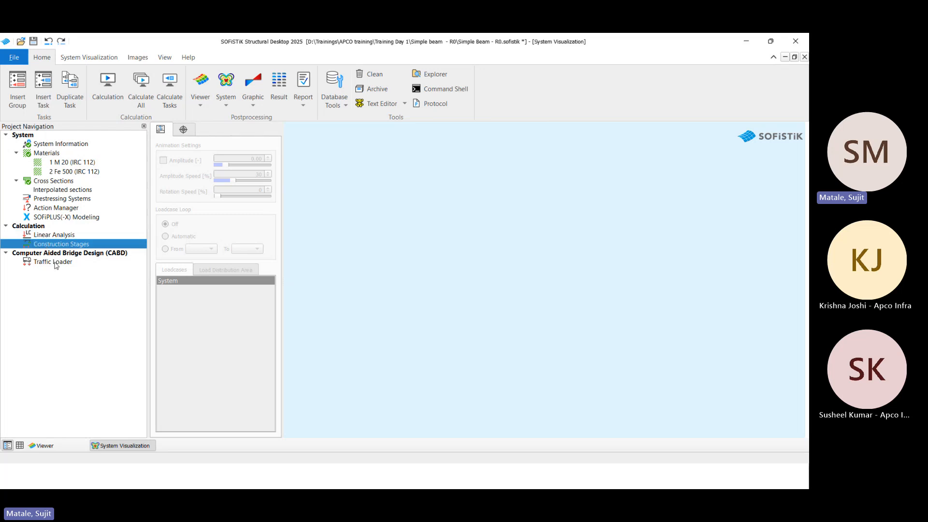
right_click(51, 285)
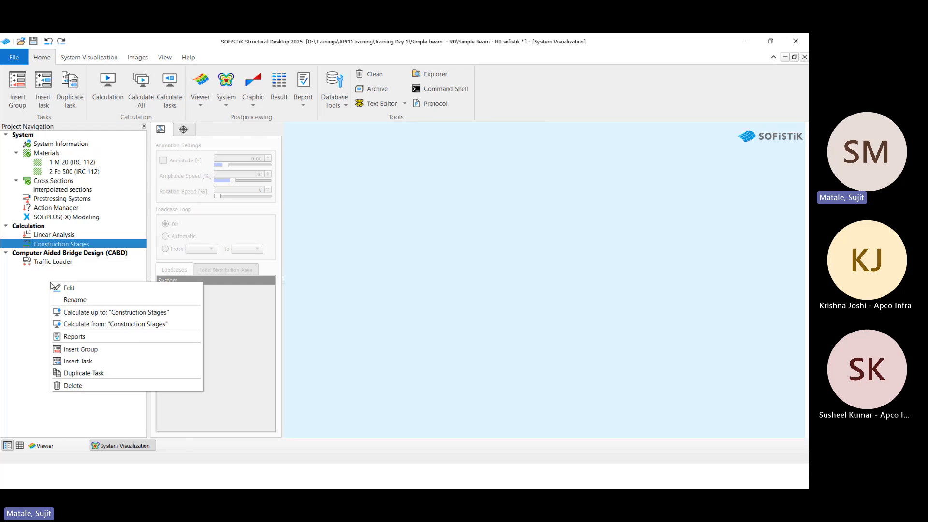
click(75, 362)
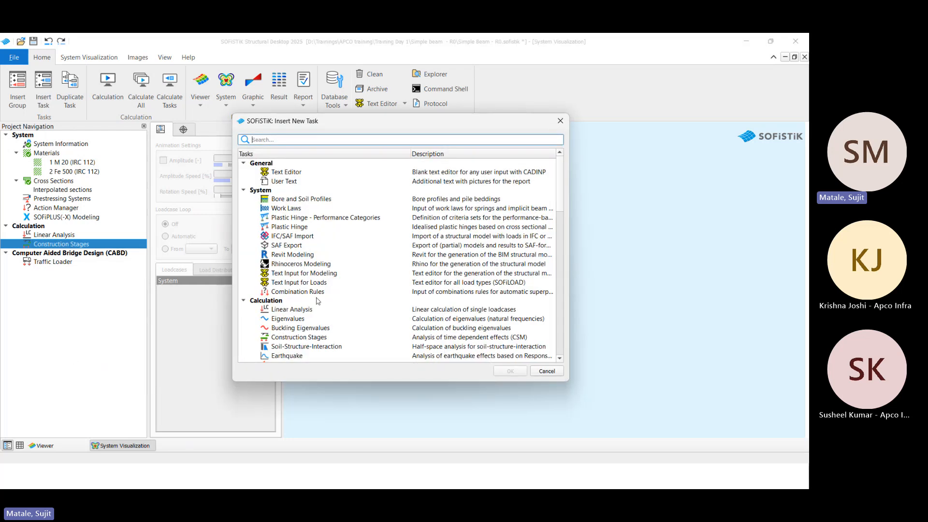
scroll(318, 301, down, 7)
scroll(314, 300, up, 2)
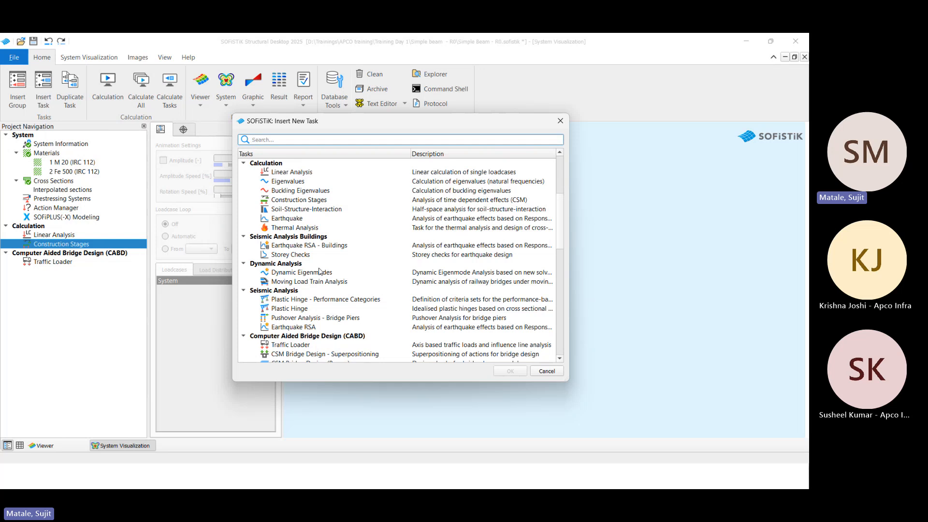
click(302, 182)
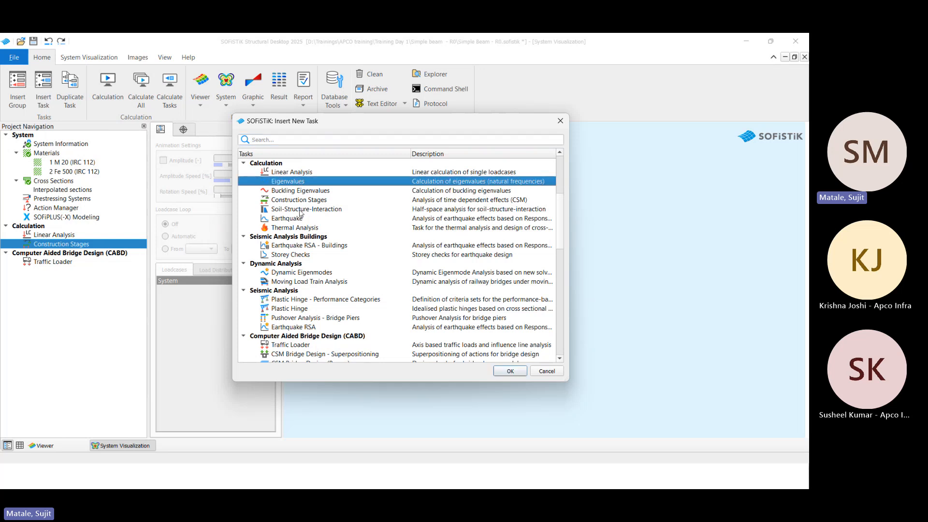
double_click(296, 185)
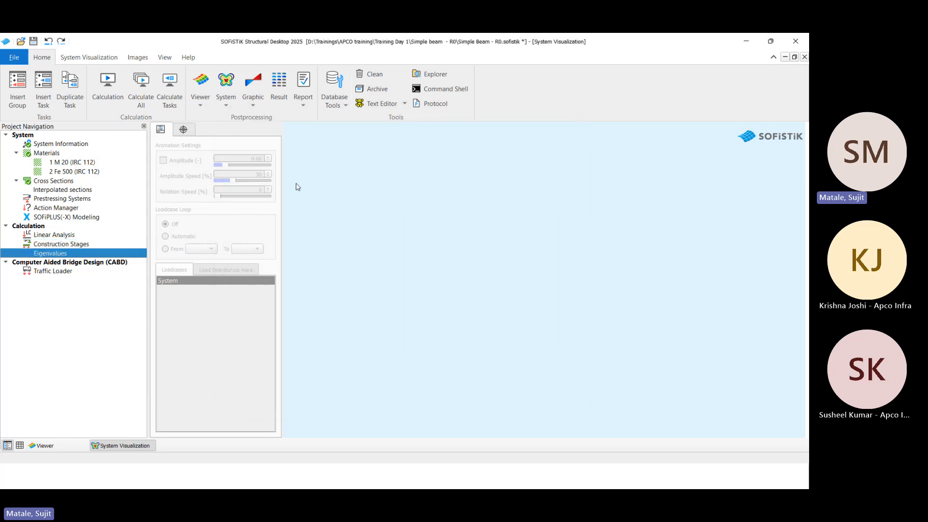
Step: Delete the Eigenvalues task from the Calculation group
right_click(57, 255)
click(64, 356)
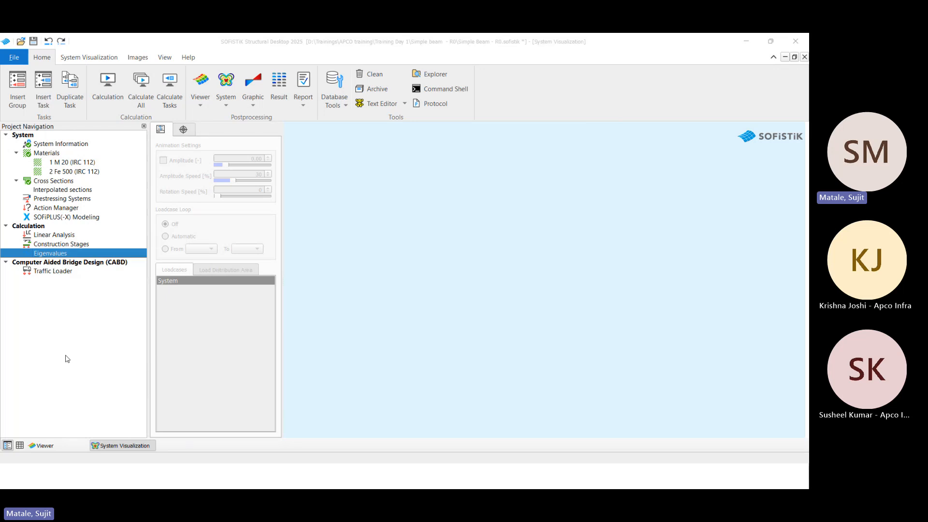
key(Return)
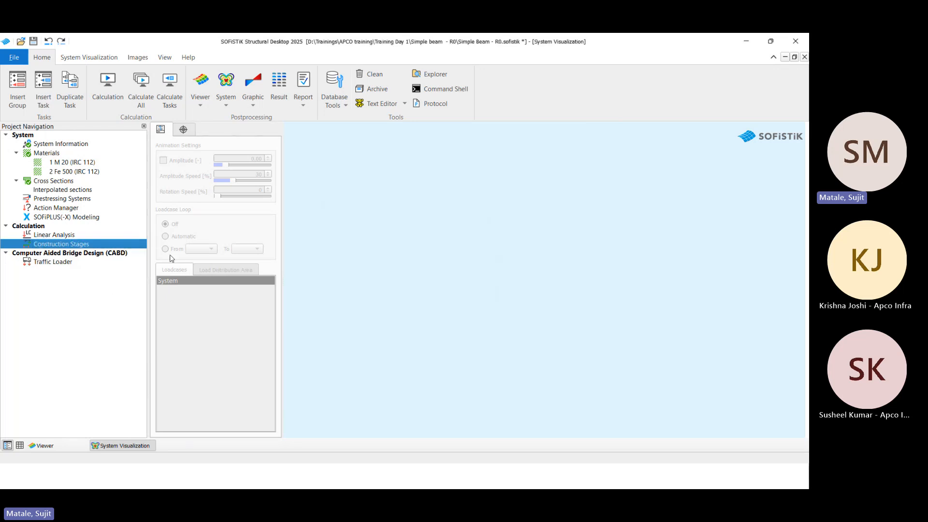
click(43, 262)
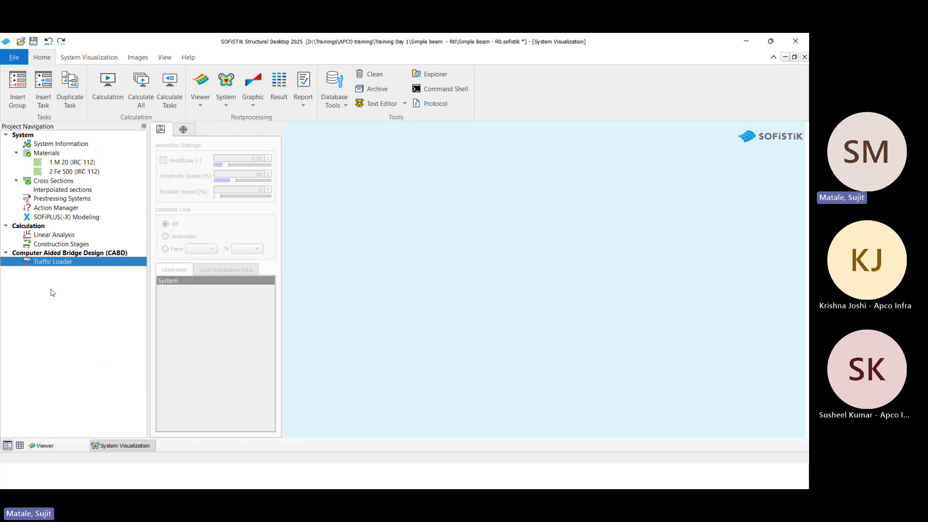
click(59, 245)
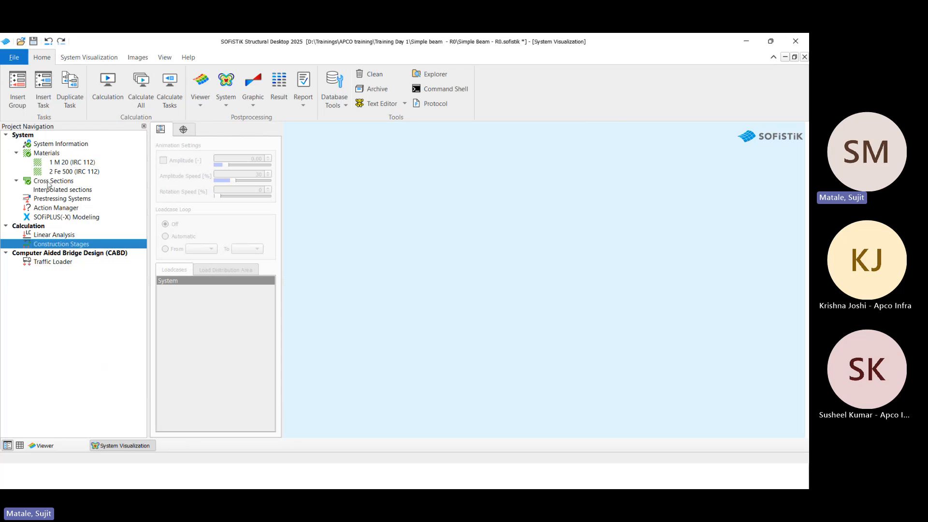
right_click(64, 154)
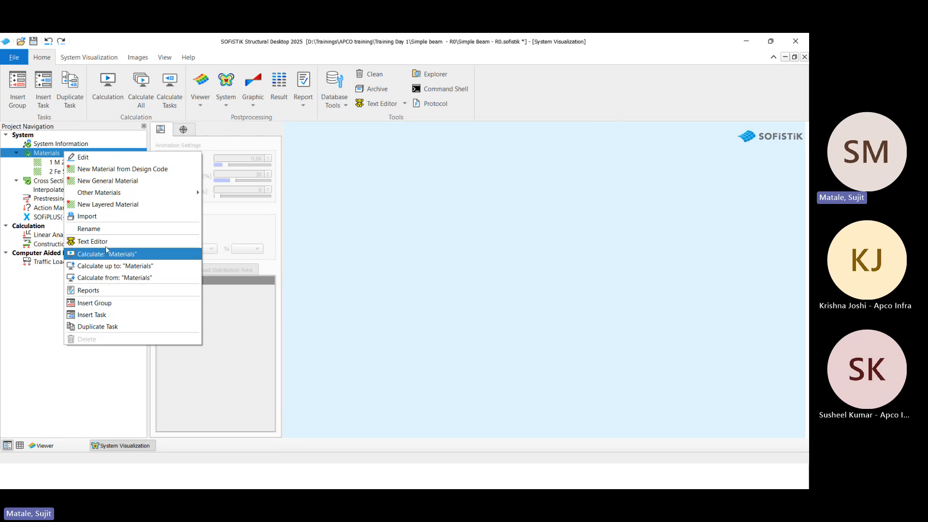
Step: Run the calculation of the Cross Sections task alone
click(37, 181)
right_click(41, 180)
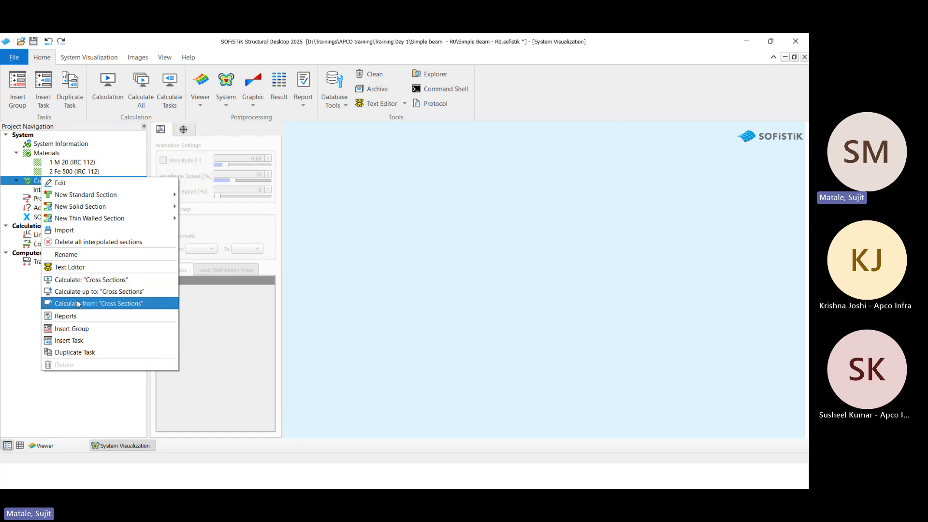
click(36, 416)
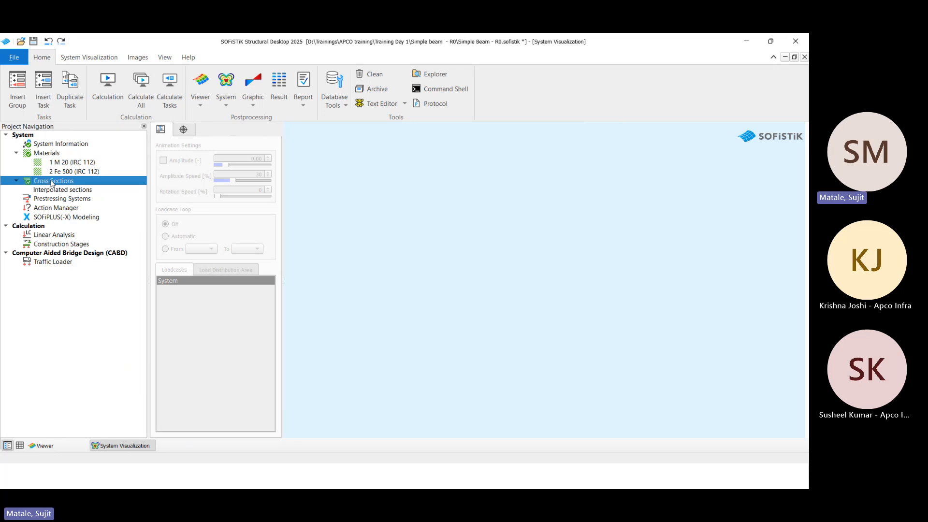
right_click(77, 183)
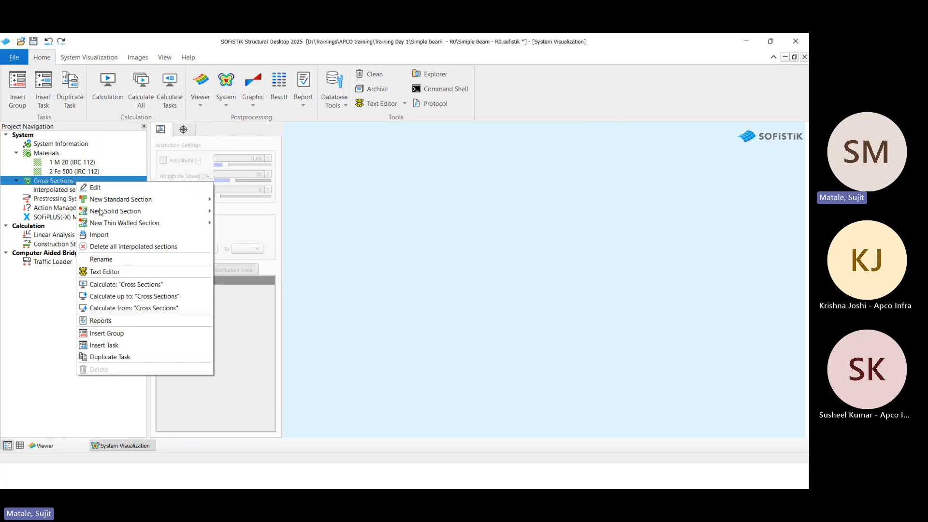
click(111, 284)
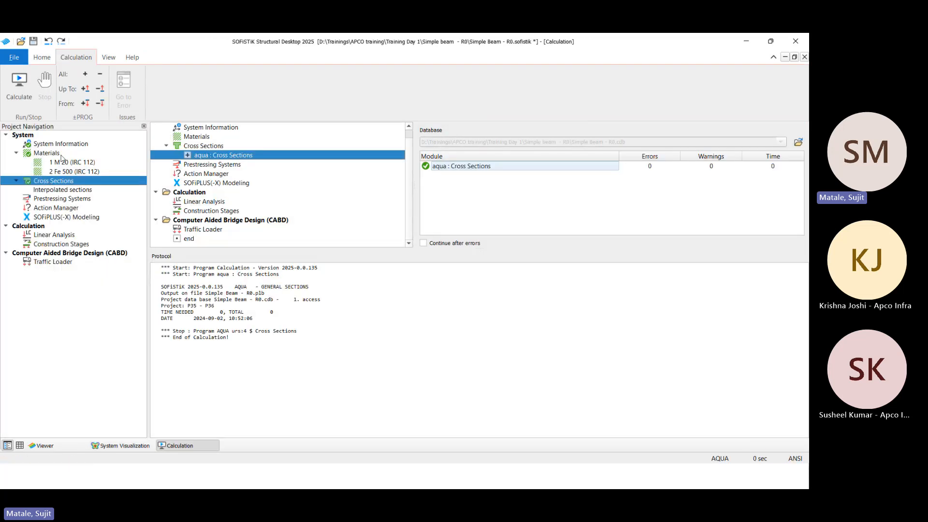
Step: Create a standard rectangular beam cross section 400 mm wide and 800 mm high, using M 20 concrete and Fe 500 reinforcement
right_click(51, 172)
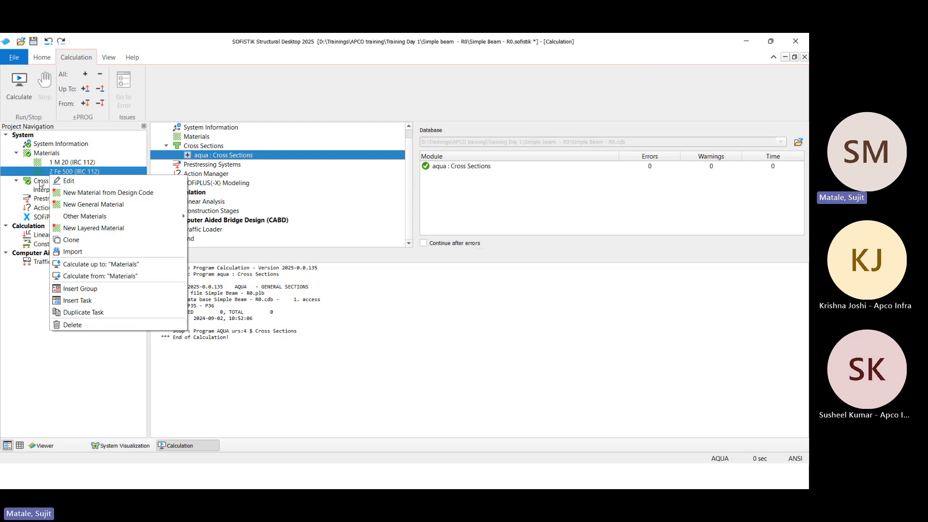
click(39, 181)
right_click(40, 181)
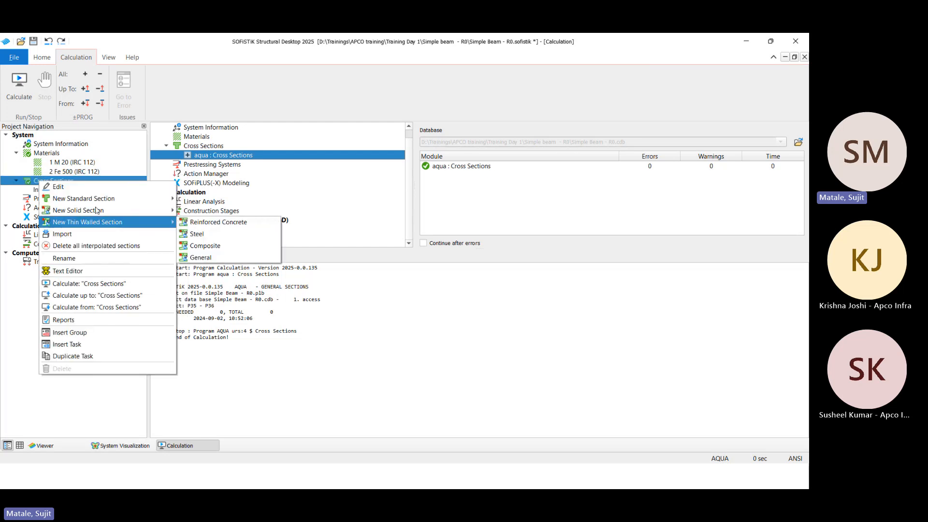
mouse_move(106, 199)
click(205, 202)
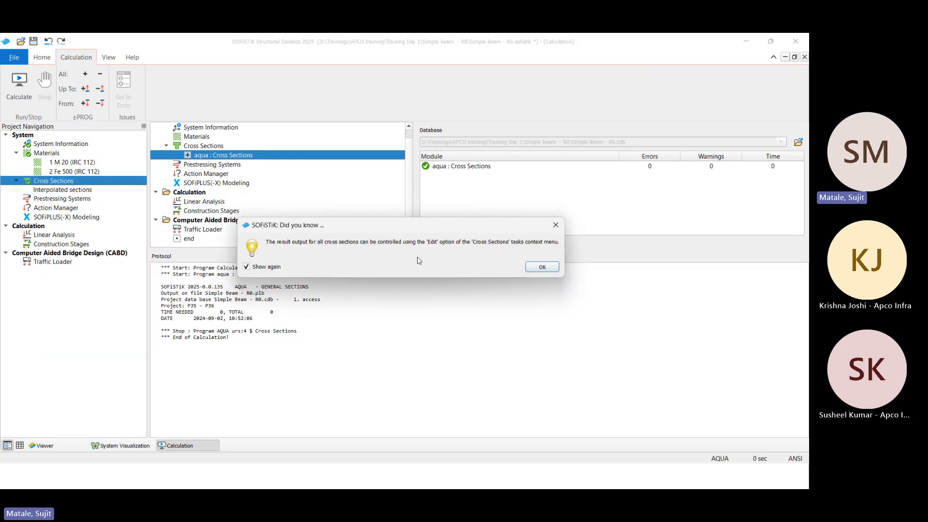
click(545, 269)
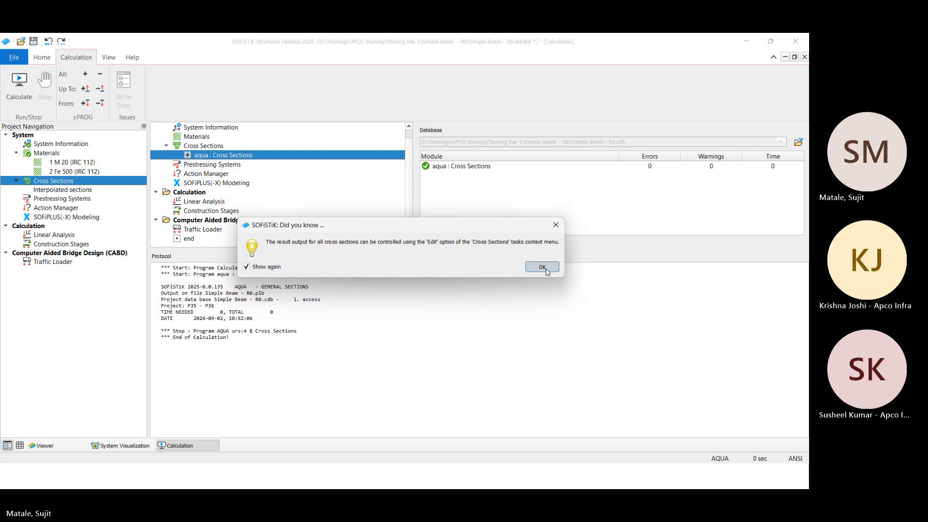
click(440, 340)
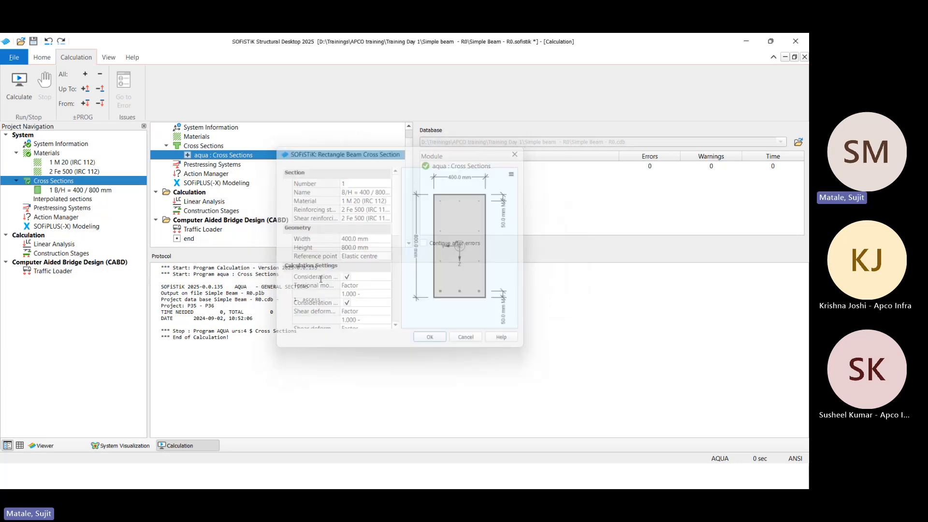
Step: Calculate the Cross Sections task alone and review its report through to the reinforcement global values
right_click(64, 181)
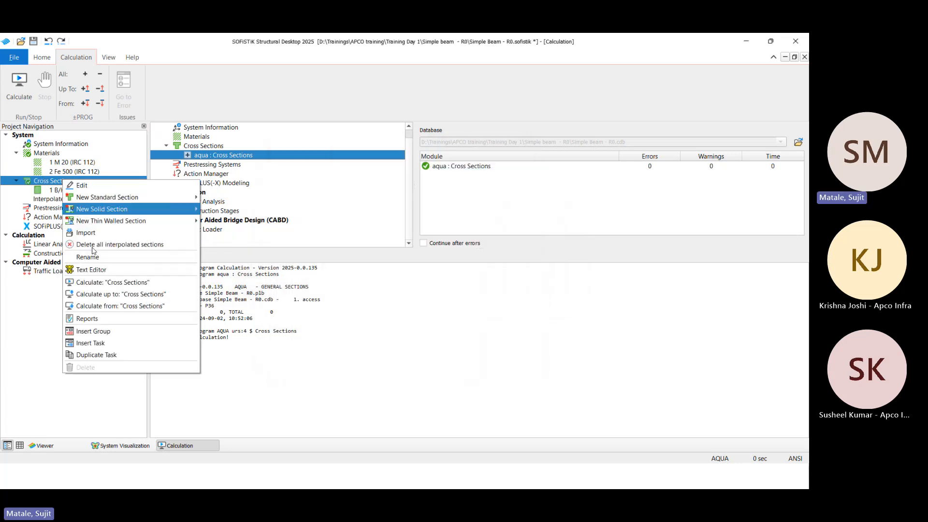
click(113, 283)
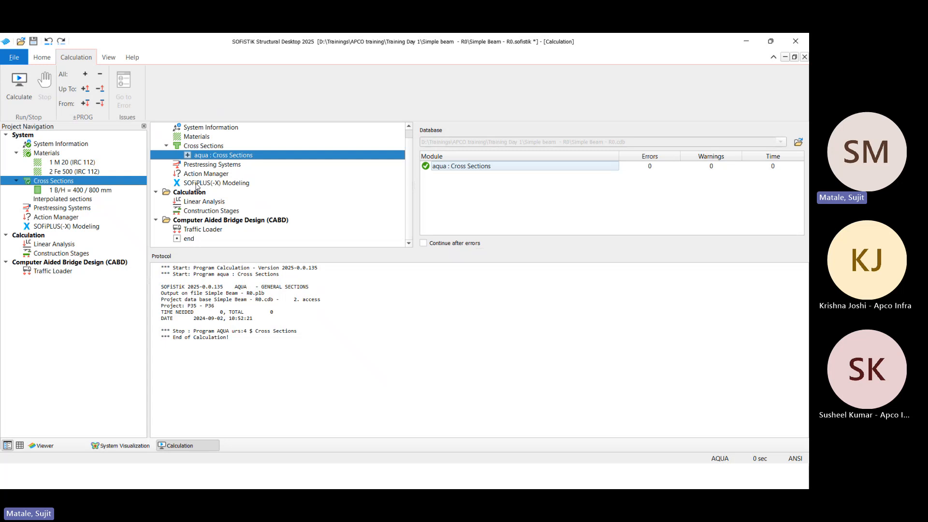
right_click(87, 182)
click(112, 320)
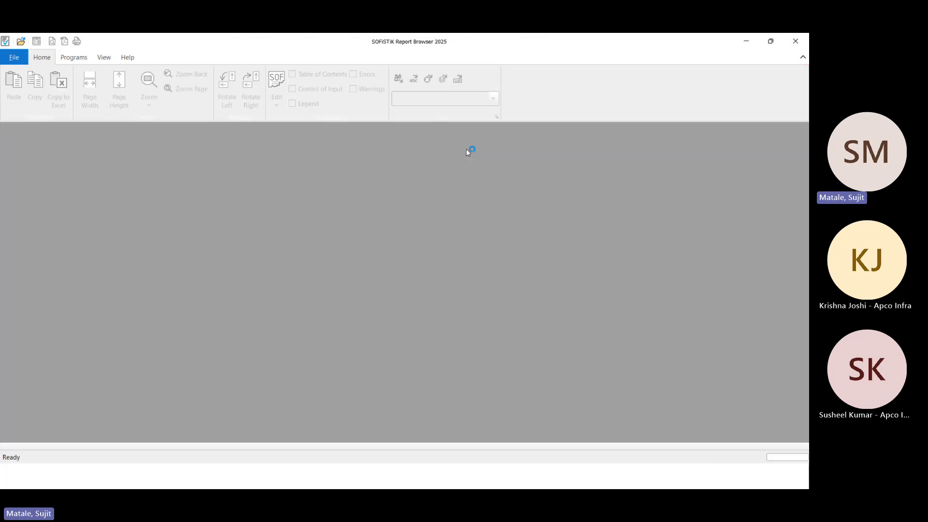
scroll(474, 249, down, 10)
scroll(474, 249, down, 9)
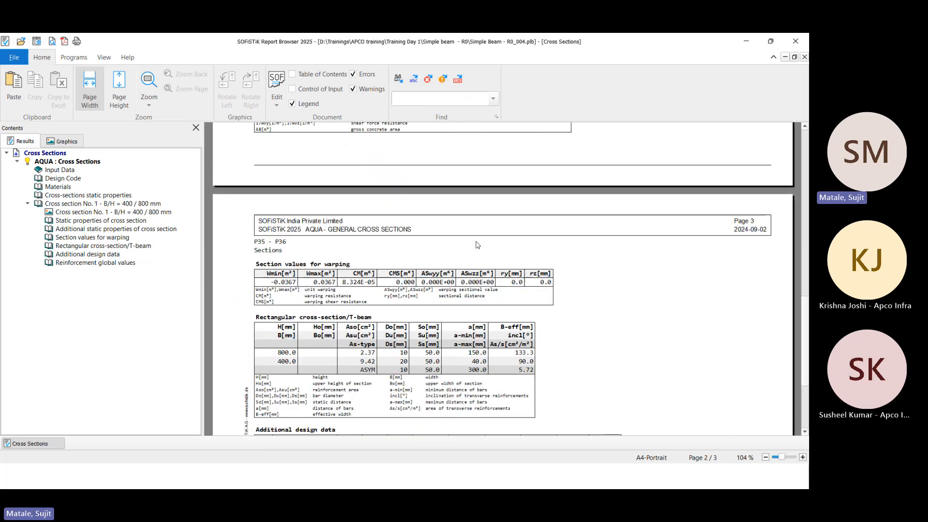
scroll(480, 248, down, 5)
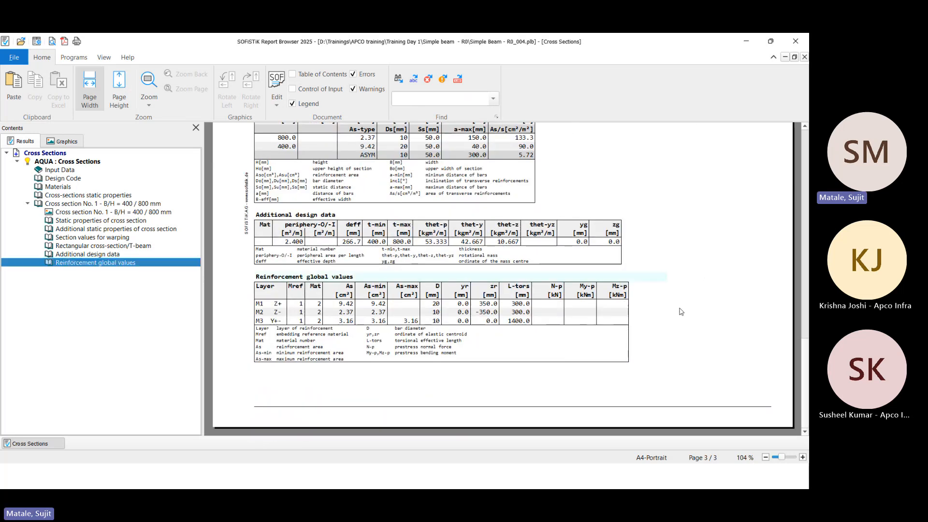
click(795, 41)
Step: Set the Cross Sections task to full text output and process it immediately
right_click(74, 185)
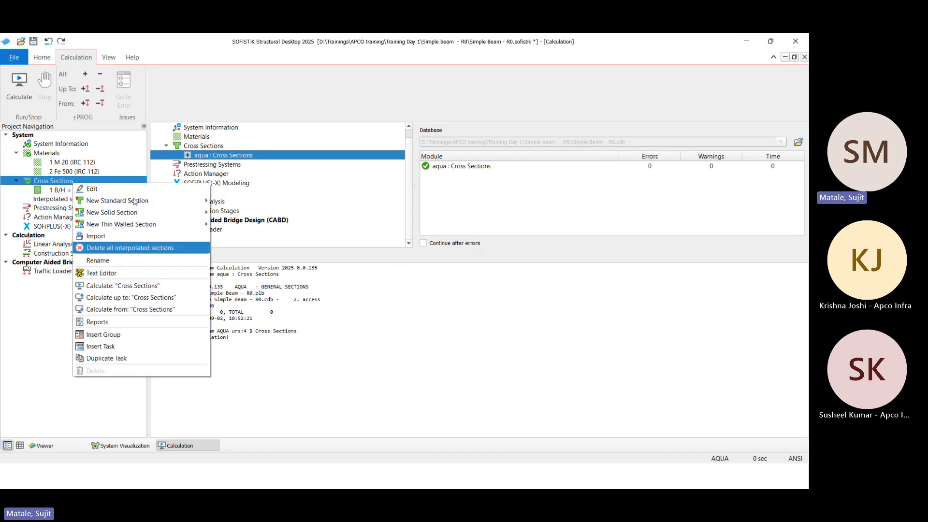
click(95, 188)
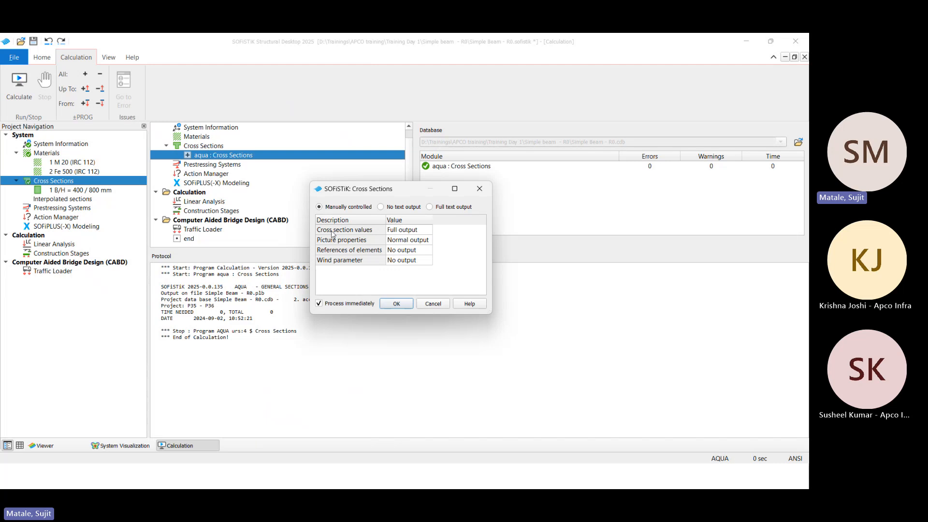
click(430, 207)
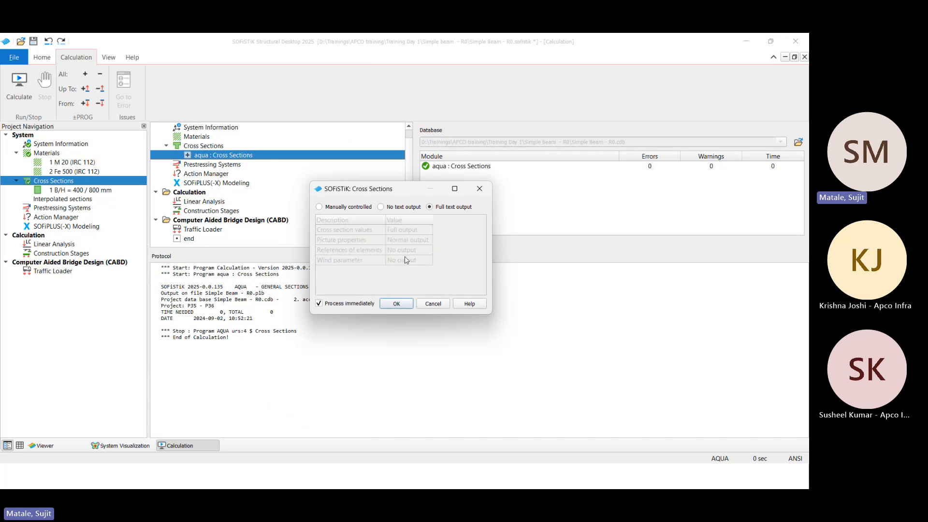
click(397, 303)
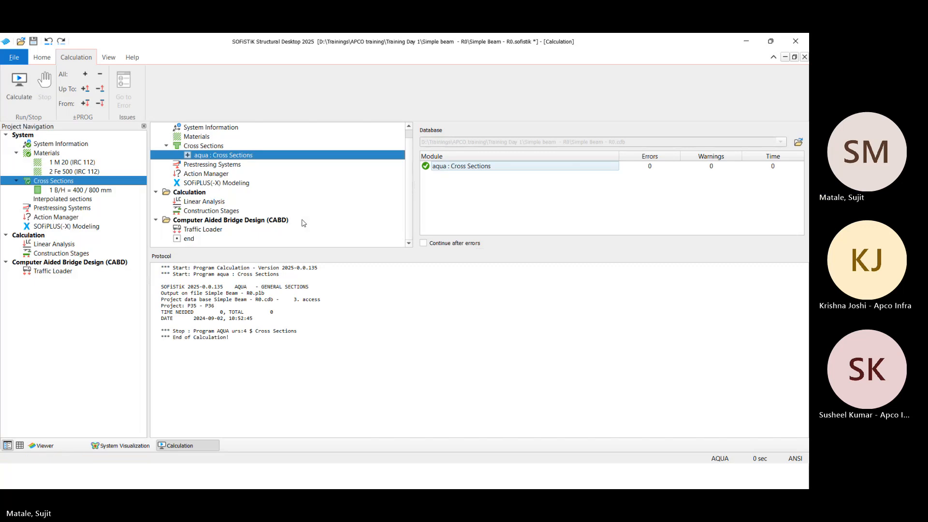
Step: Examine the Cross Sections report, including the static properties, additional design data and hydrodynamic coefficients diagram
right_click(66, 181)
click(88, 319)
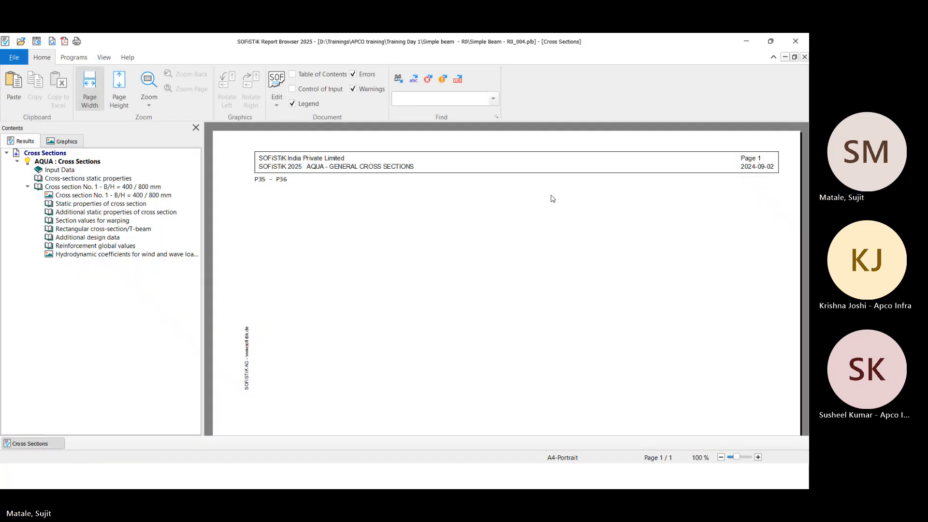
scroll(674, 278, down, 5)
scroll(675, 279, down, 15)
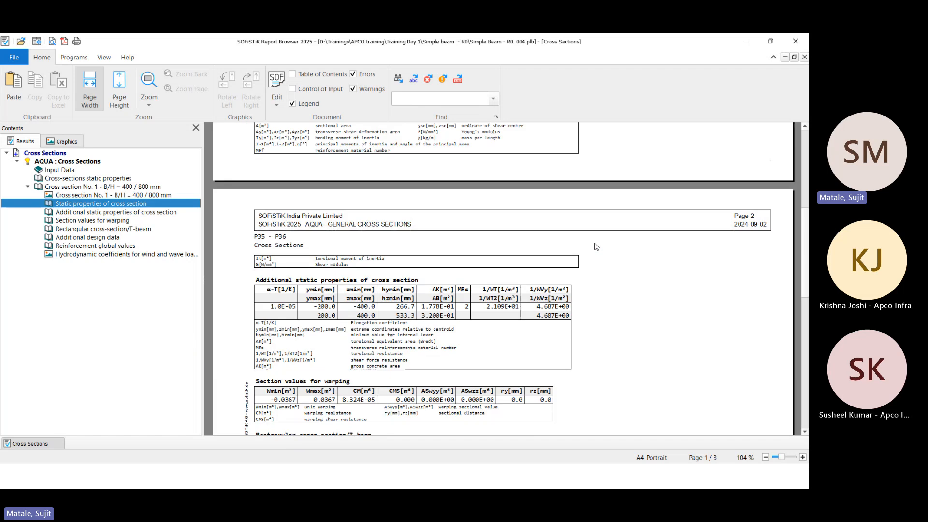
scroll(725, 294, down, 3)
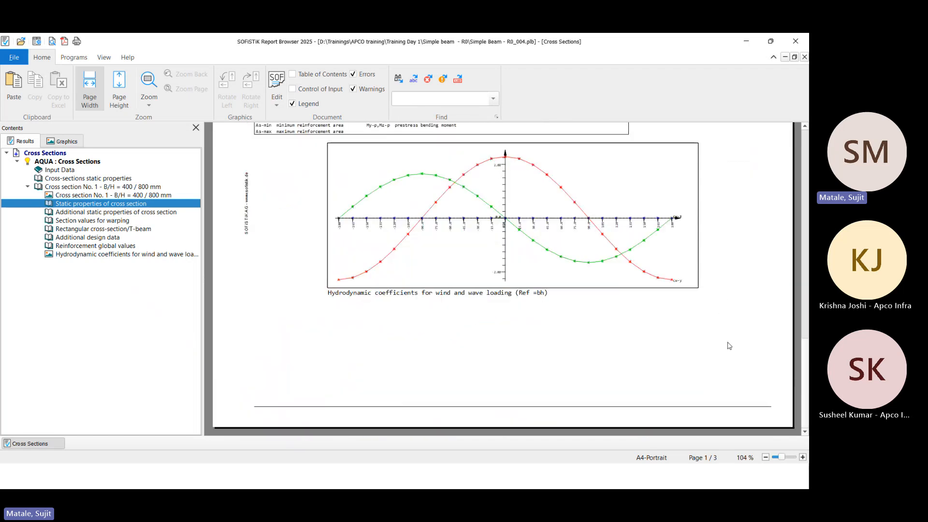
click(770, 43)
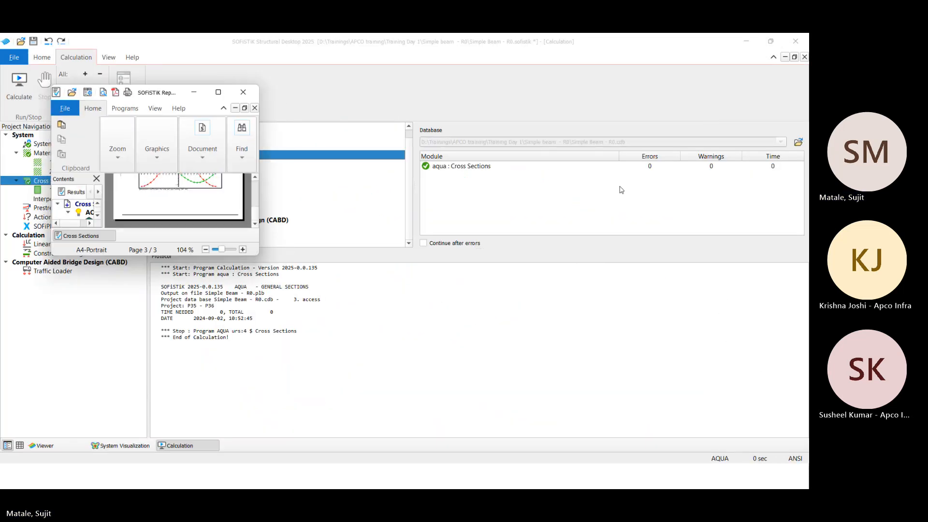
click(225, 92)
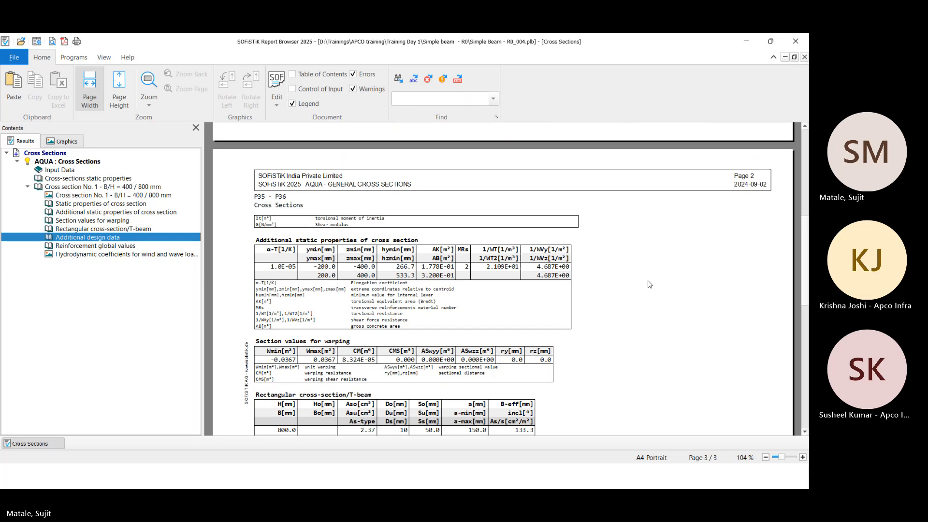
scroll(663, 278, down, 5)
click(746, 41)
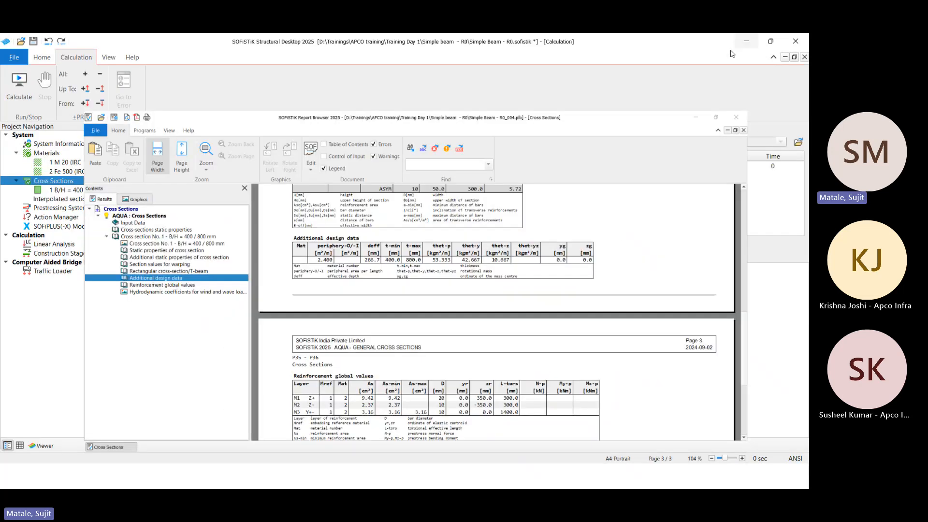
Step: Set the Cross Sections output to manually controlled, with normal output for cross section values and no output for picture properties, and process it
right_click(75, 182)
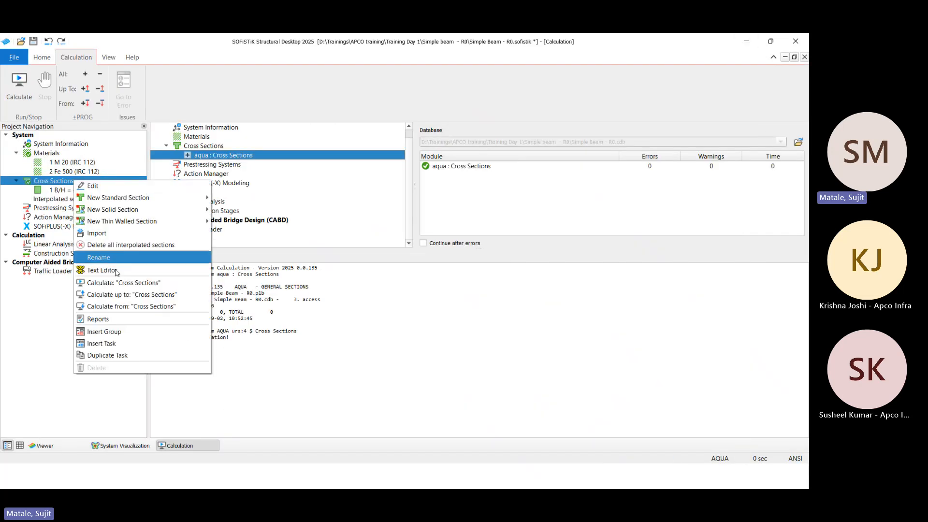
click(150, 187)
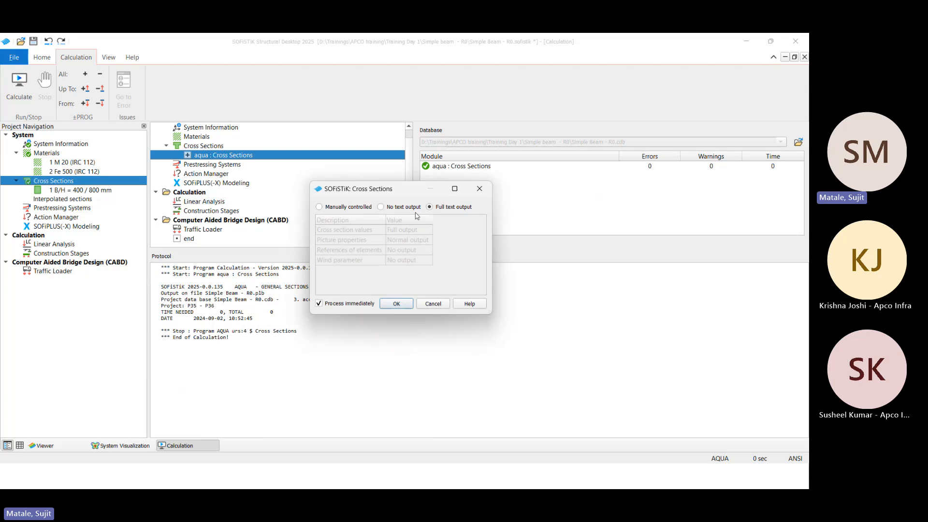
click(337, 209)
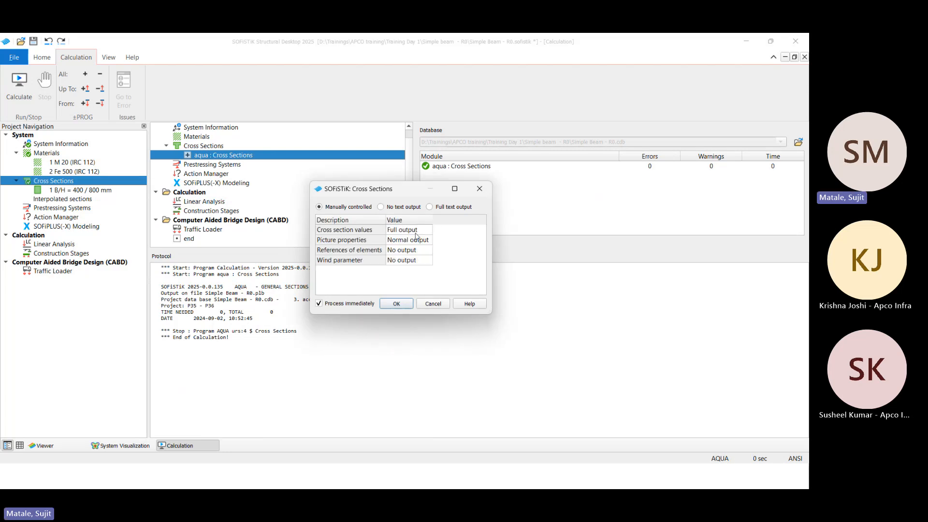
click(416, 231)
click(416, 231)
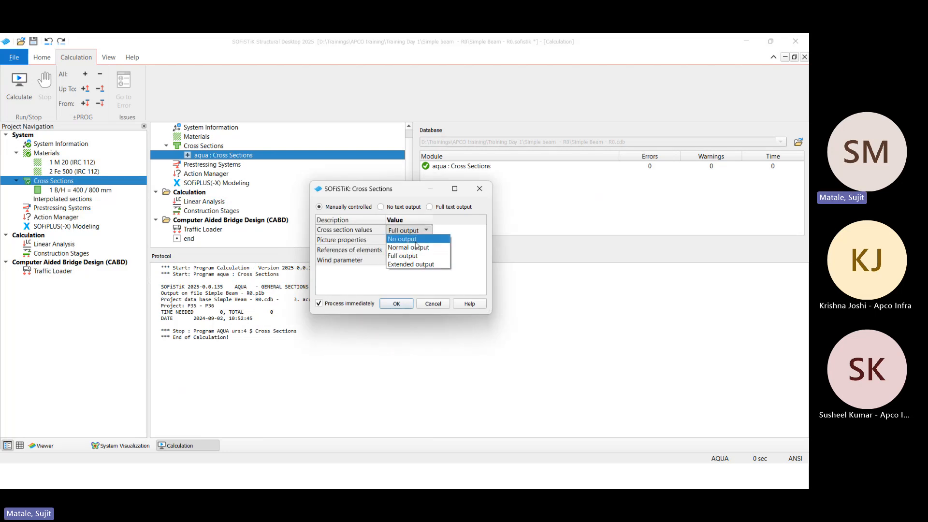
click(419, 240)
click(419, 240)
click(419, 240)
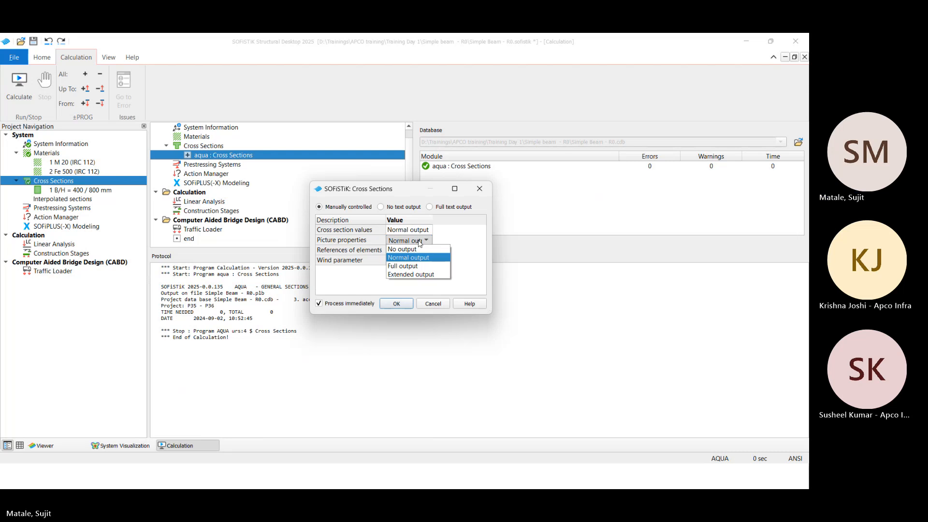
click(417, 249)
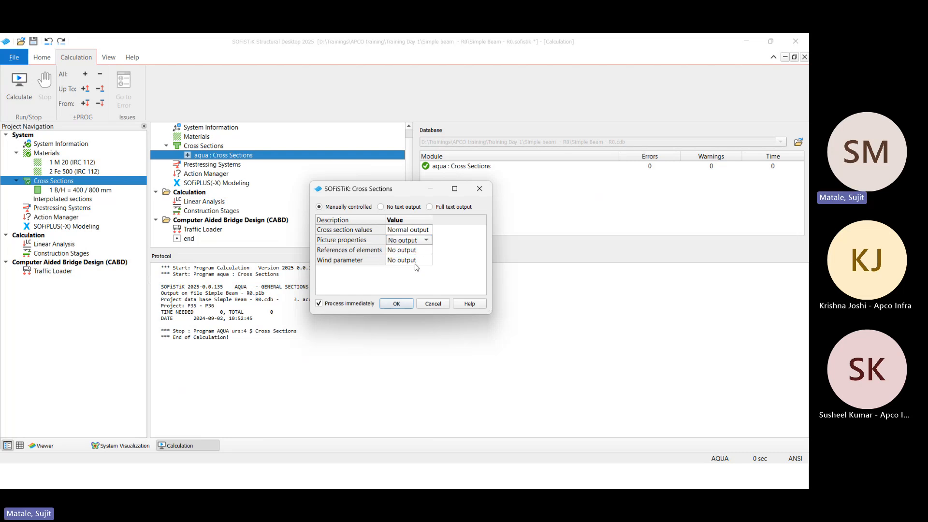
click(397, 303)
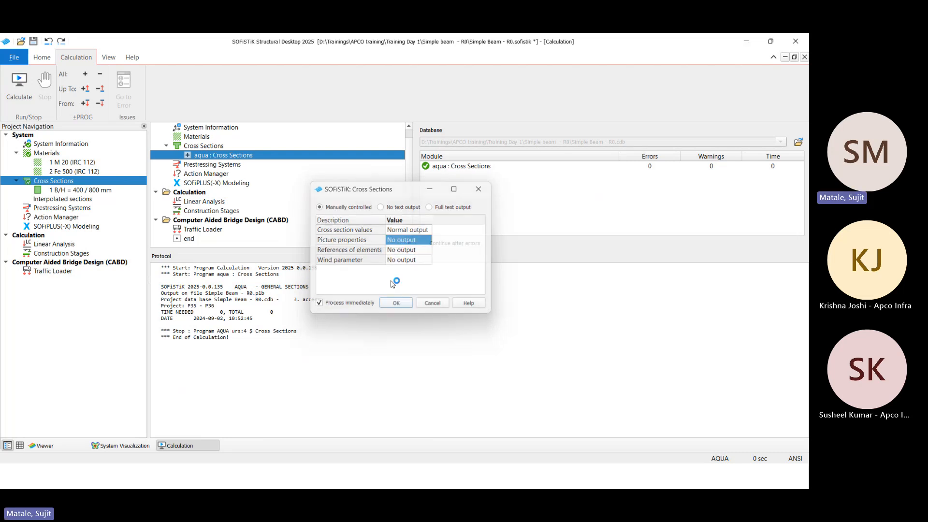
Step: Review the cross-section static properties in the Cross Sections report, and close the report
right_click(60, 181)
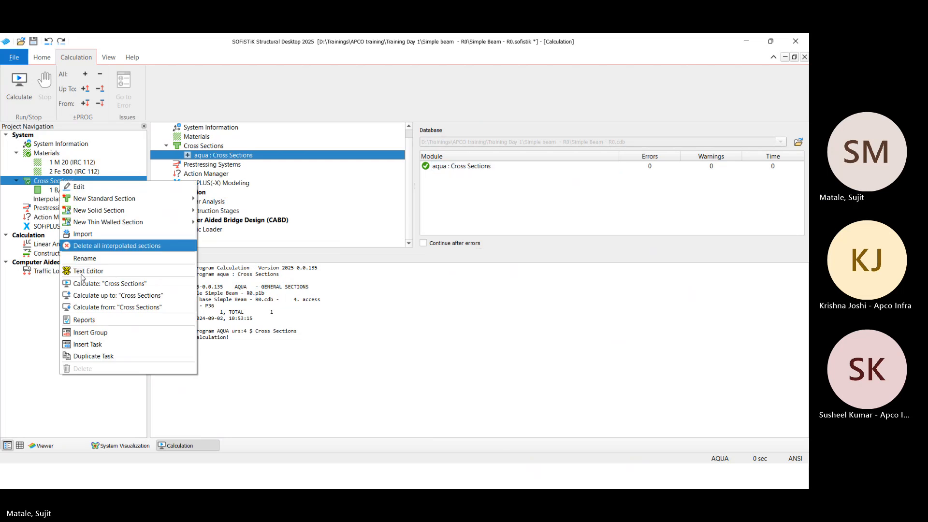
click(84, 320)
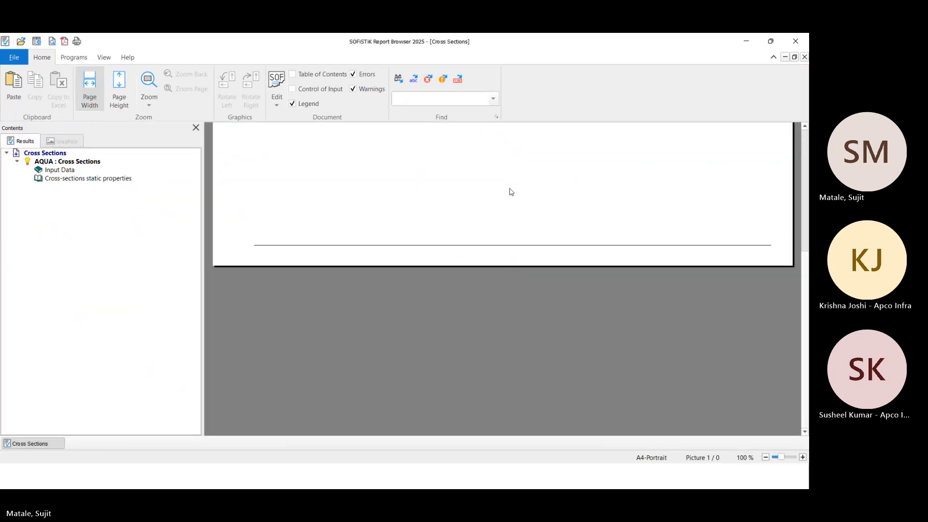
scroll(500, 196, up, 1)
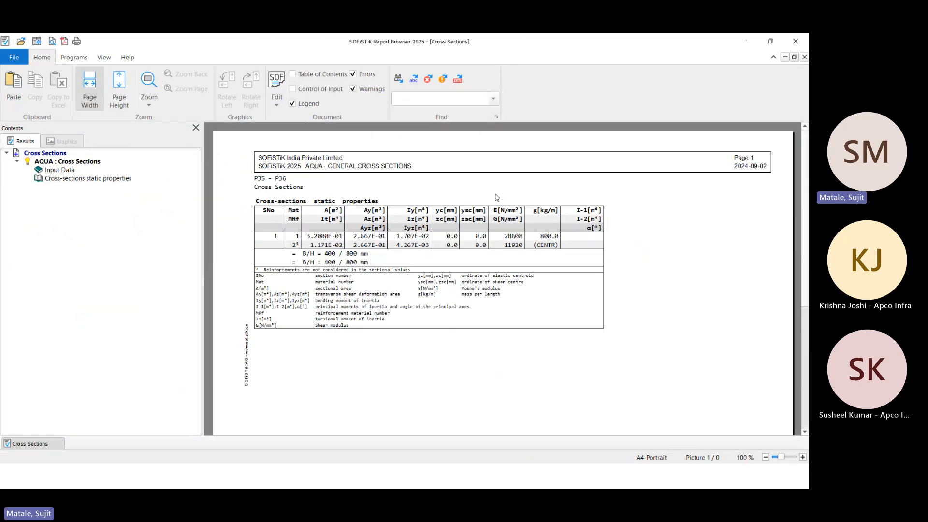
scroll(503, 198, down, 6)
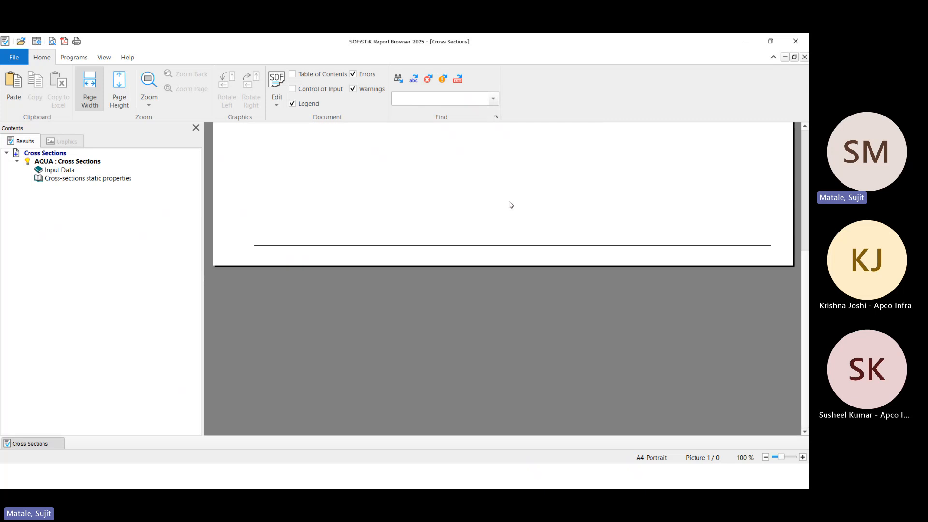
scroll(508, 203, up, 6)
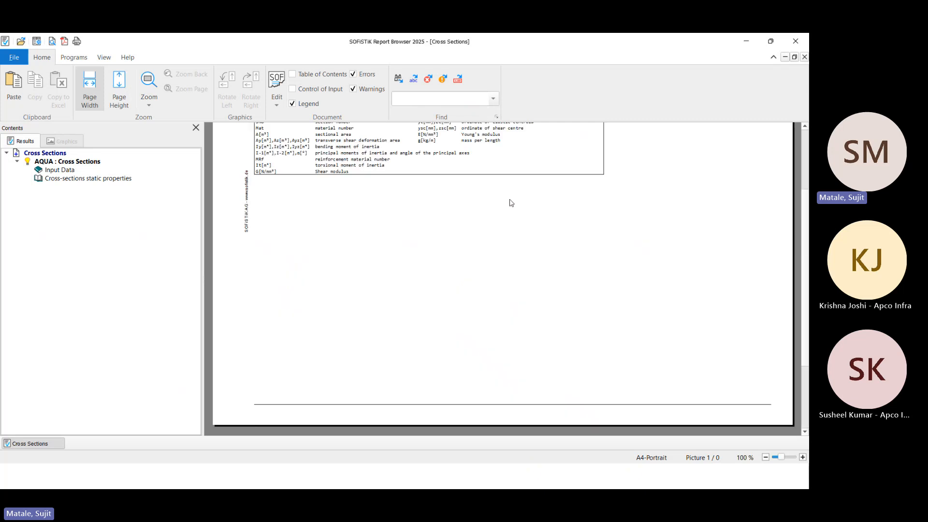
click(796, 41)
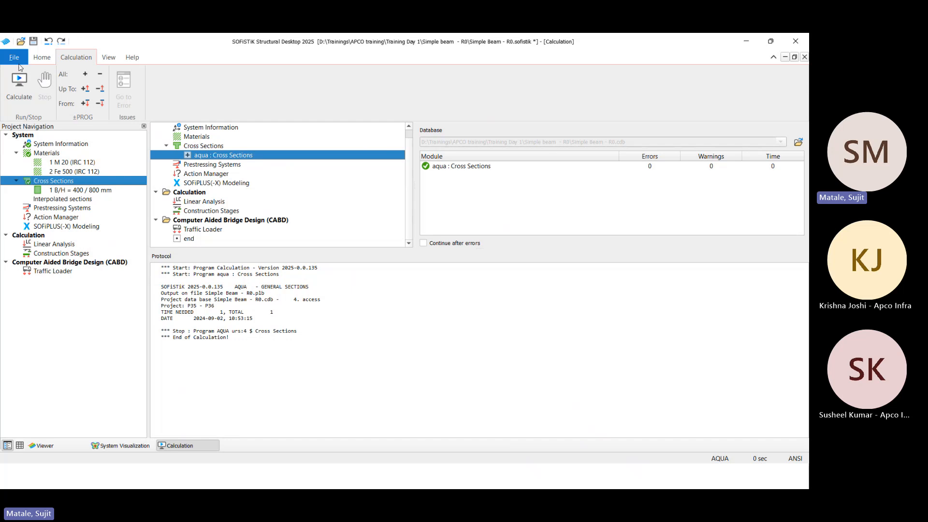
Step: Look over the report options available for the whole project
click(40, 58)
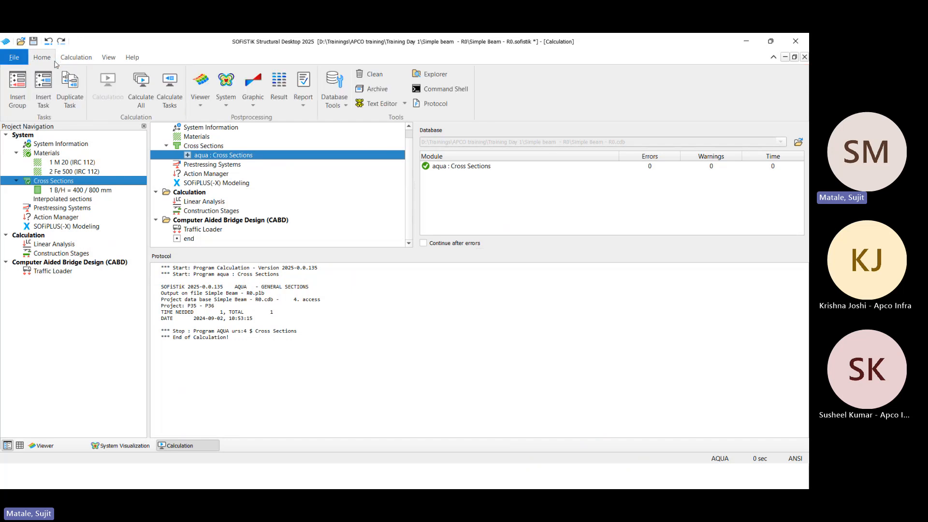
click(304, 104)
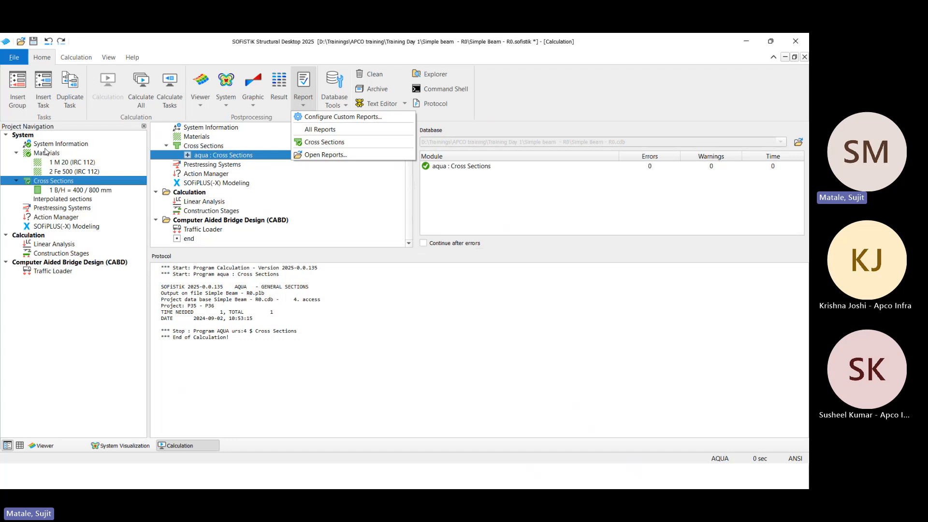
click(62, 343)
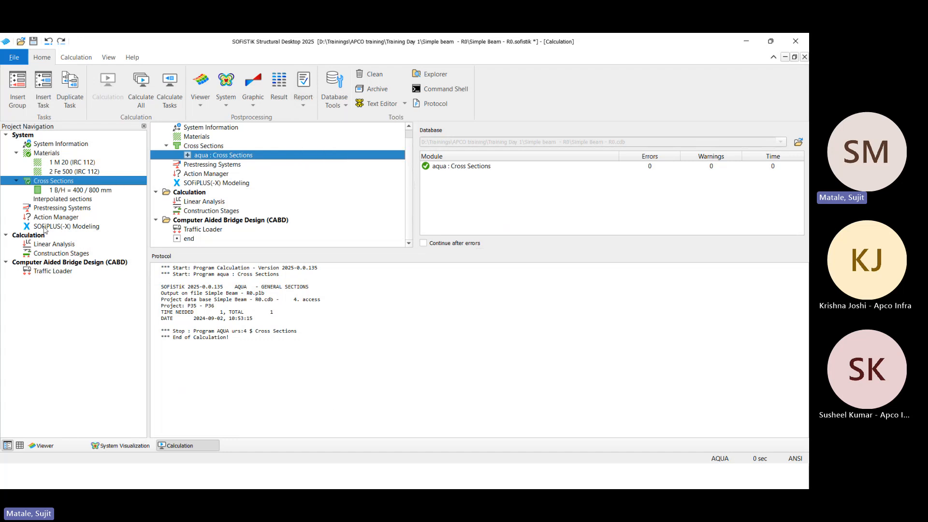
Step: Switch to the Simple Beam - R0 drawing in SOFiPLUS-X
click(745, 44)
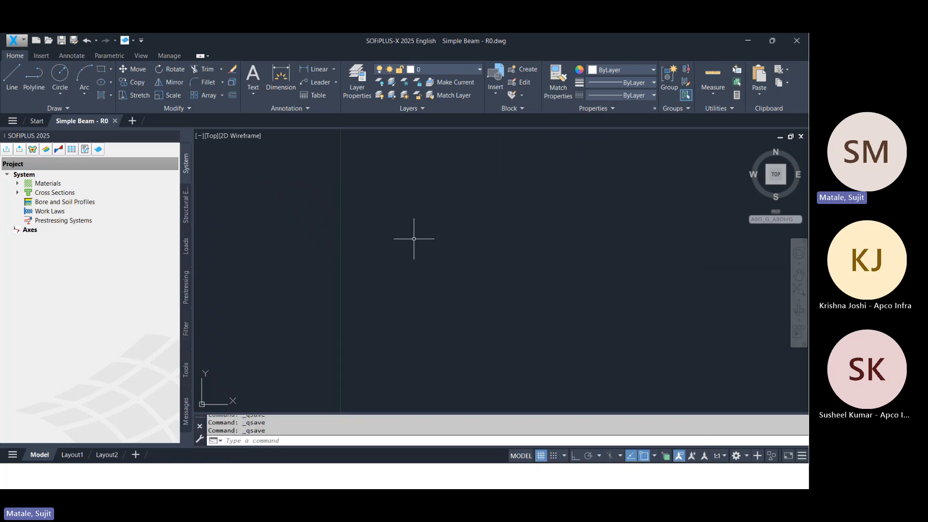
click(429, 209)
click(363, 300)
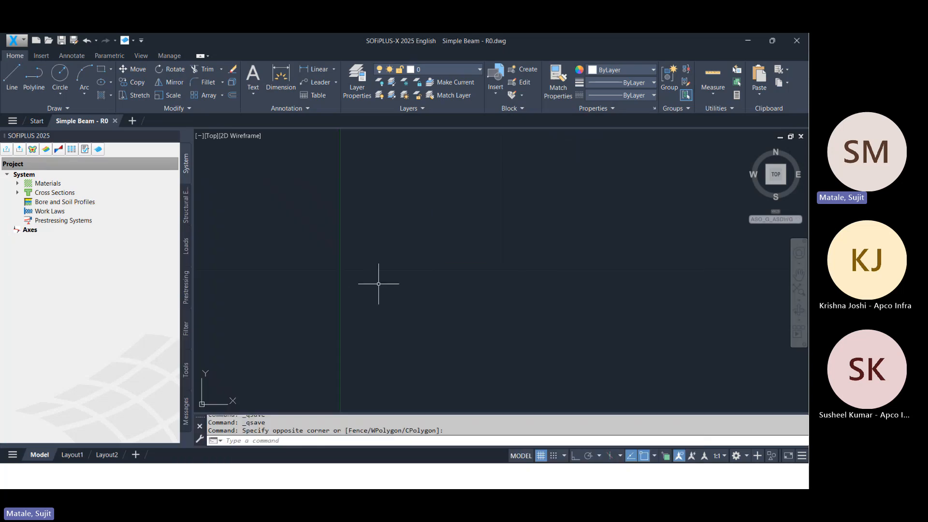
middle_drag(485, 302, 568, 275)
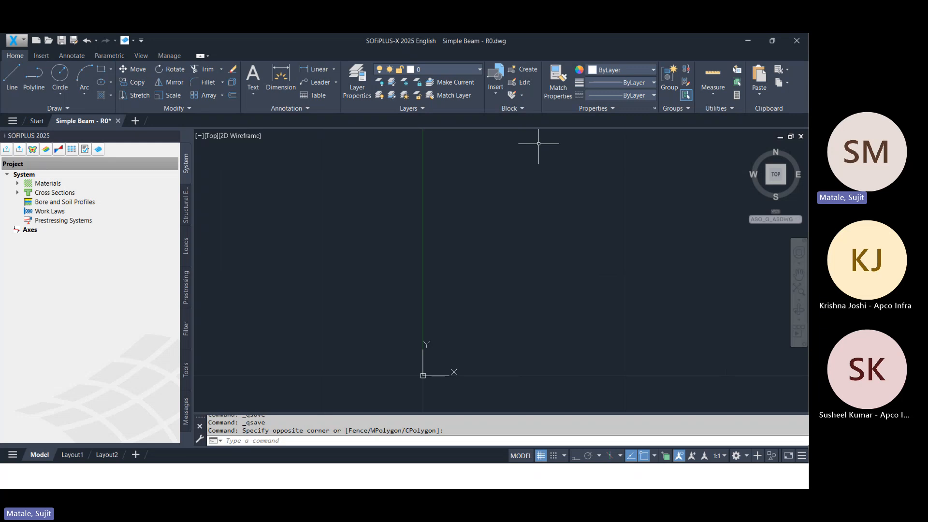
click(12, 77)
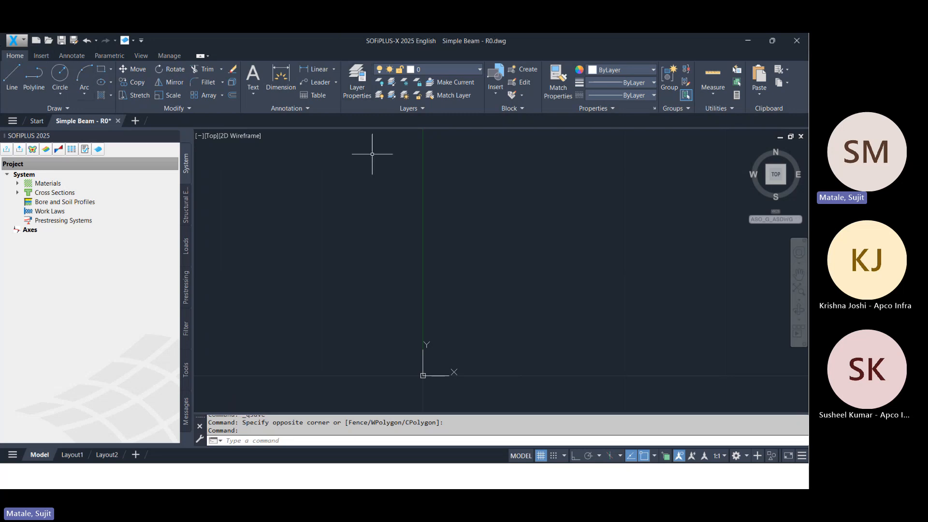
Step: Set the model view to SW Isometric and expand the project's material and cross-section lists
click(749, 148)
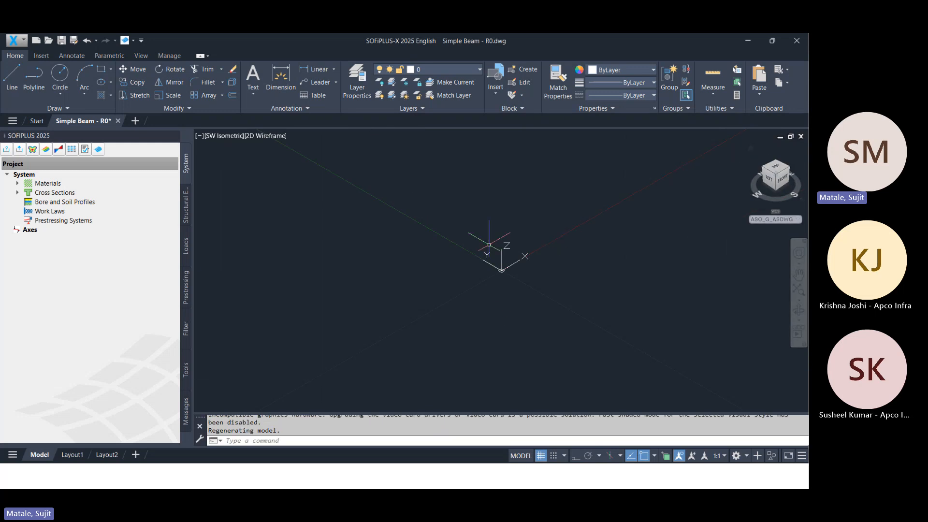
middle_drag(472, 234, 427, 266)
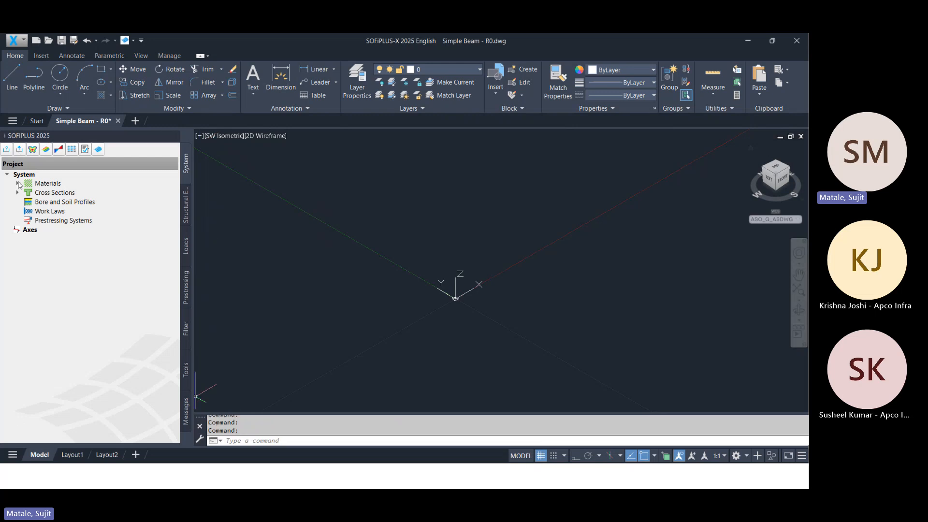
click(18, 183)
click(17, 212)
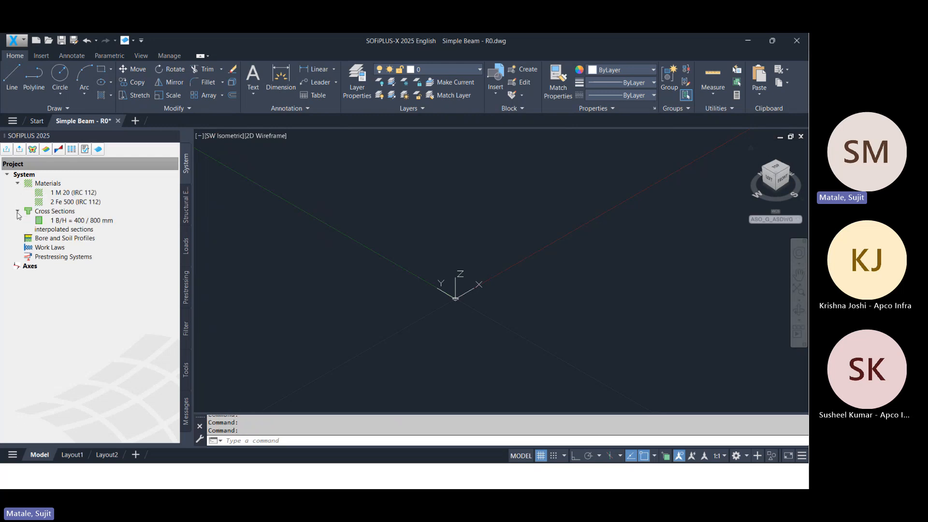
click(185, 213)
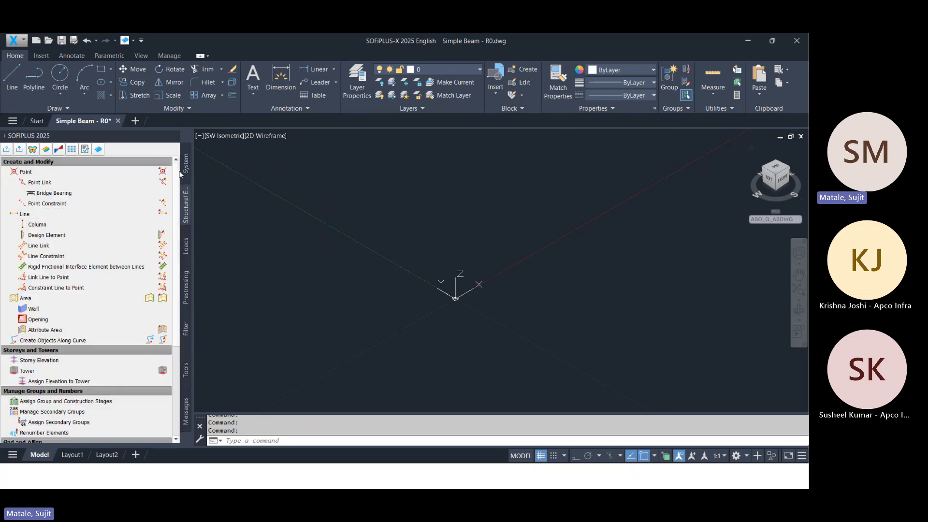
click(186, 171)
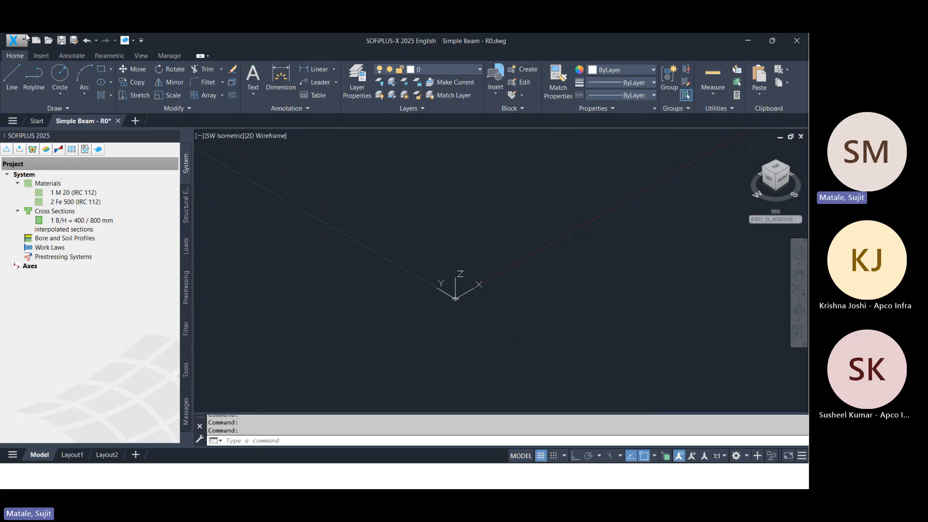
Step: Change the classification of concrete material 1 to 40 so that its title reads M 40 (IRC 112)
click(83, 185)
click(87, 193)
click(88, 201)
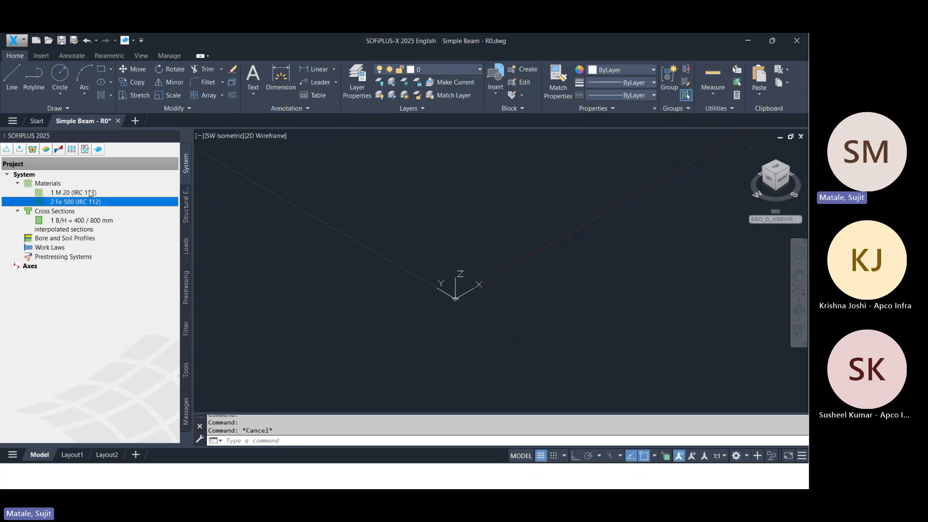
double_click(89, 191)
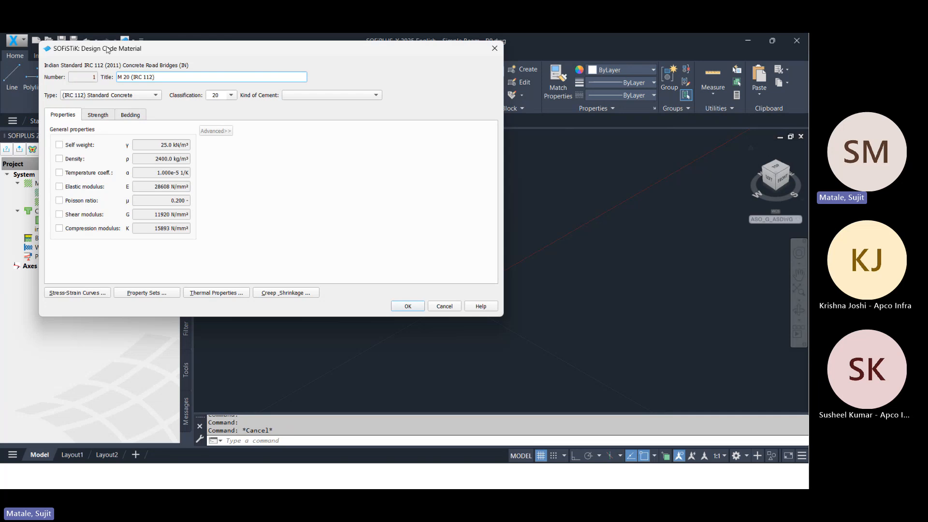
drag(109, 49, 209, 122)
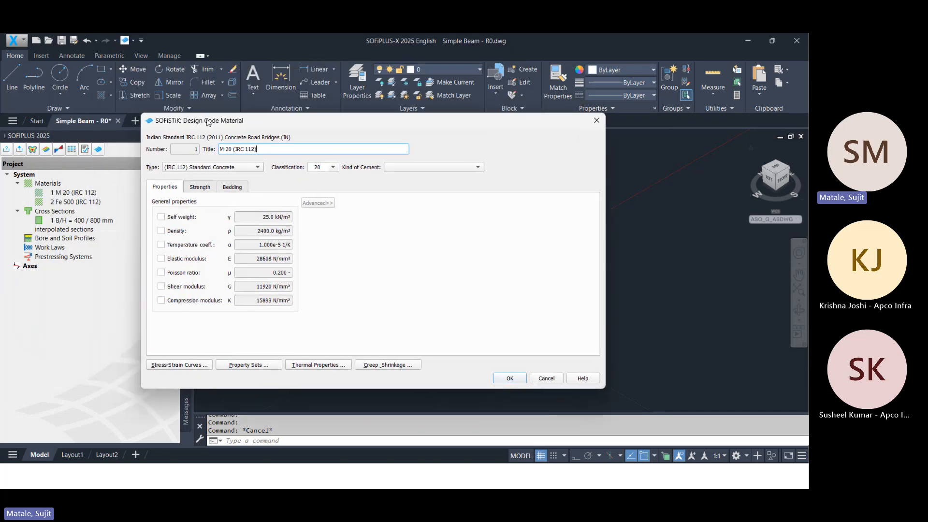
click(333, 167)
click(326, 228)
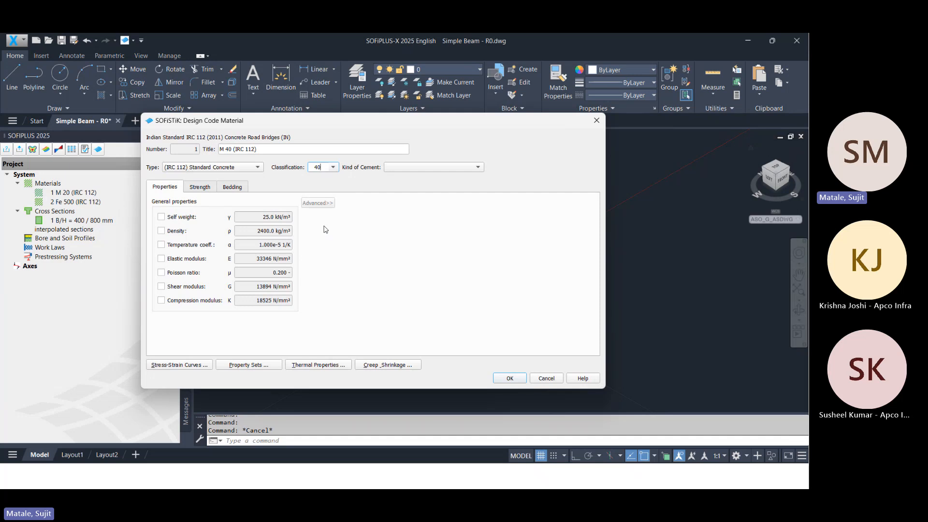
click(515, 377)
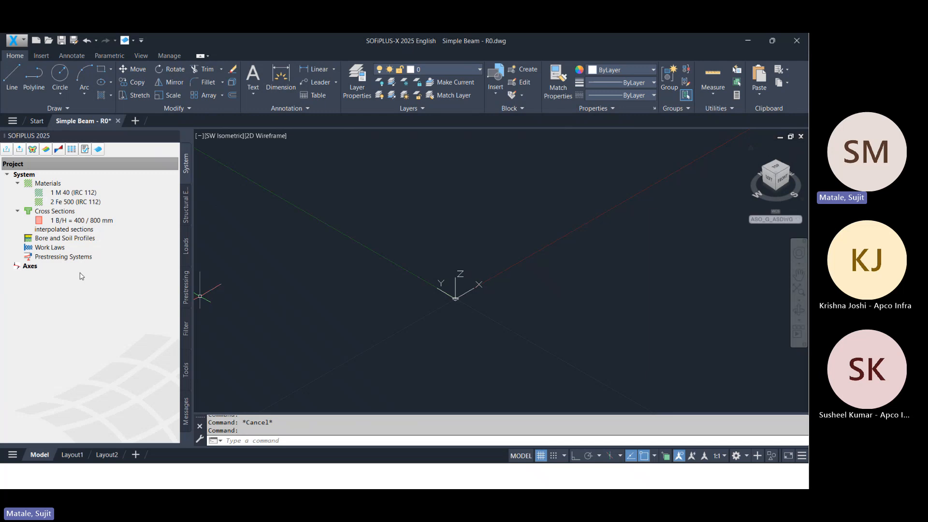
Step: Create design code material 3 as IRC 112 Standard Concrete with classification 45 and normal hardening cement
click(68, 188)
right_click(68, 188)
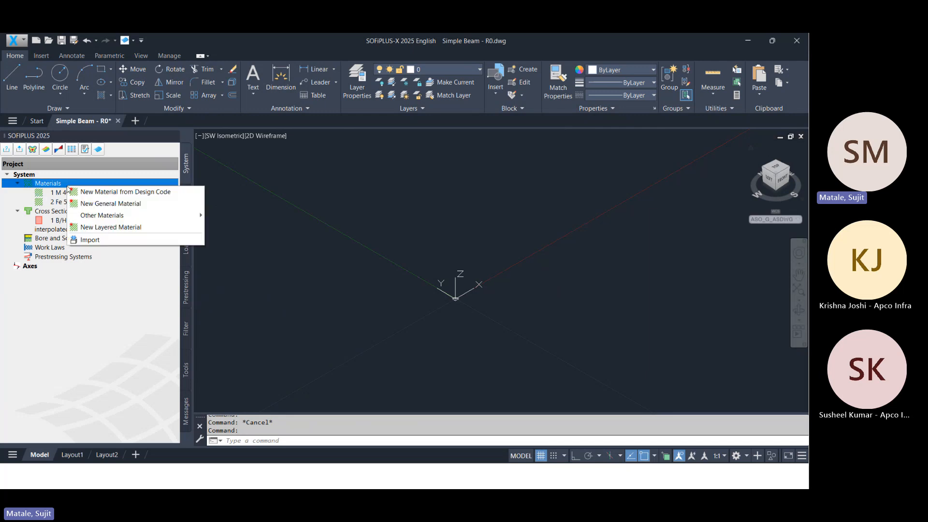
click(75, 192)
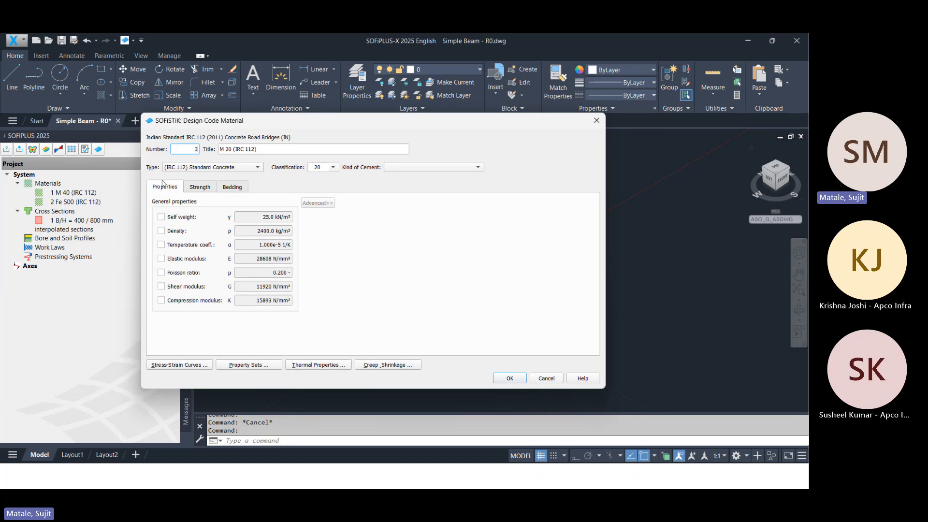
click(333, 167)
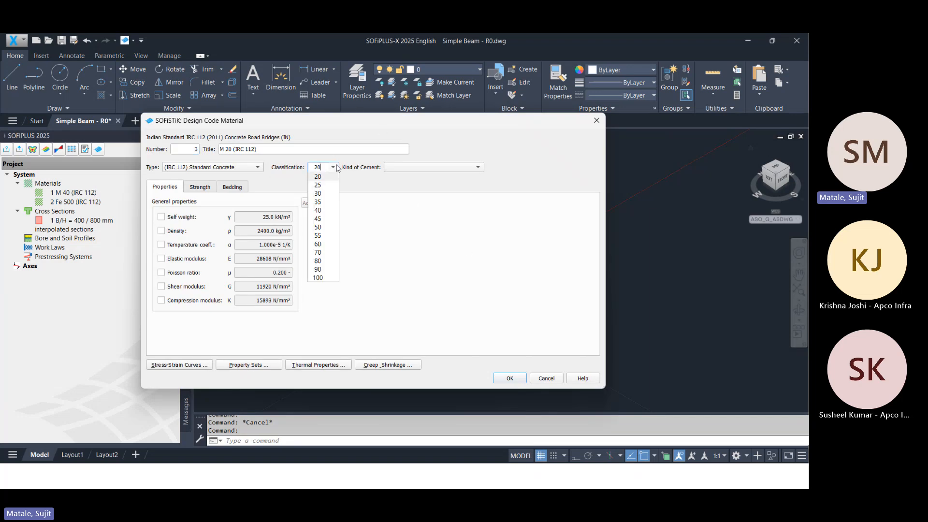
click(328, 235)
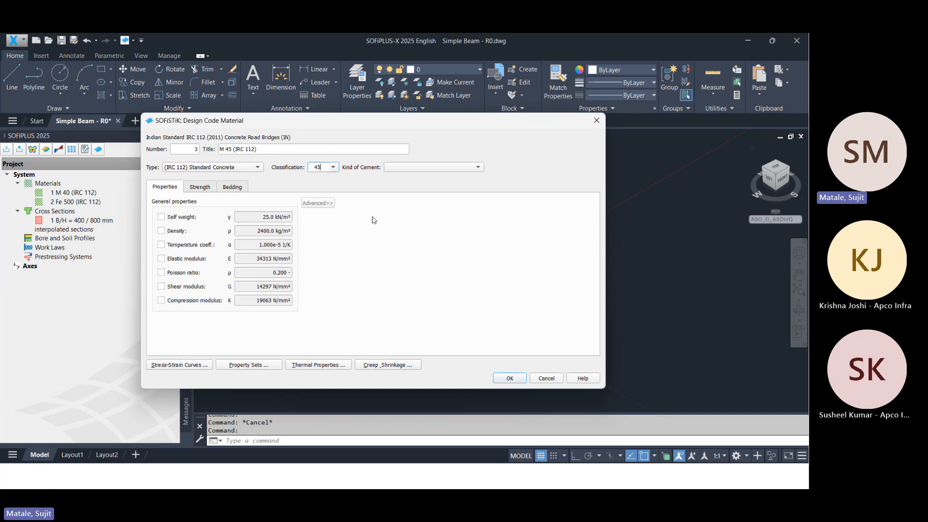
click(419, 170)
click(419, 186)
click(496, 379)
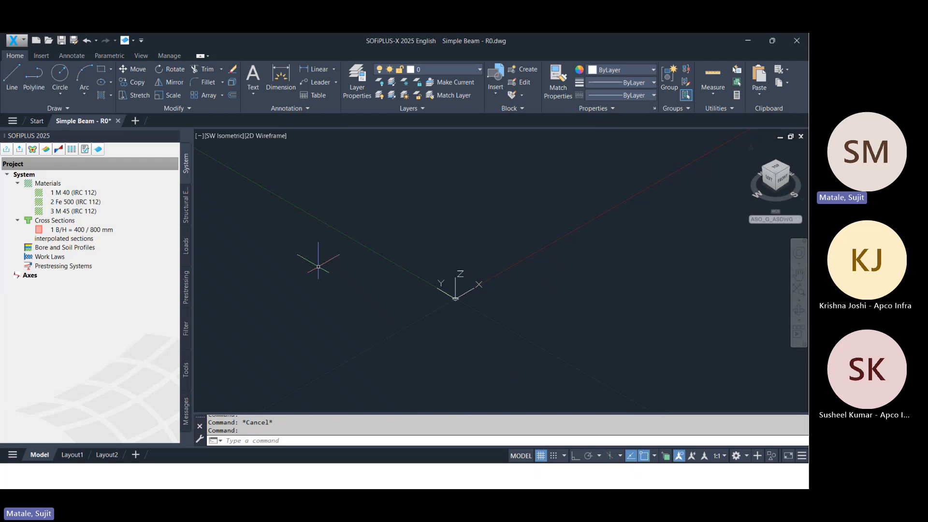
Step: Duplicate the M 45 concrete material as material number 4
right_click(81, 185)
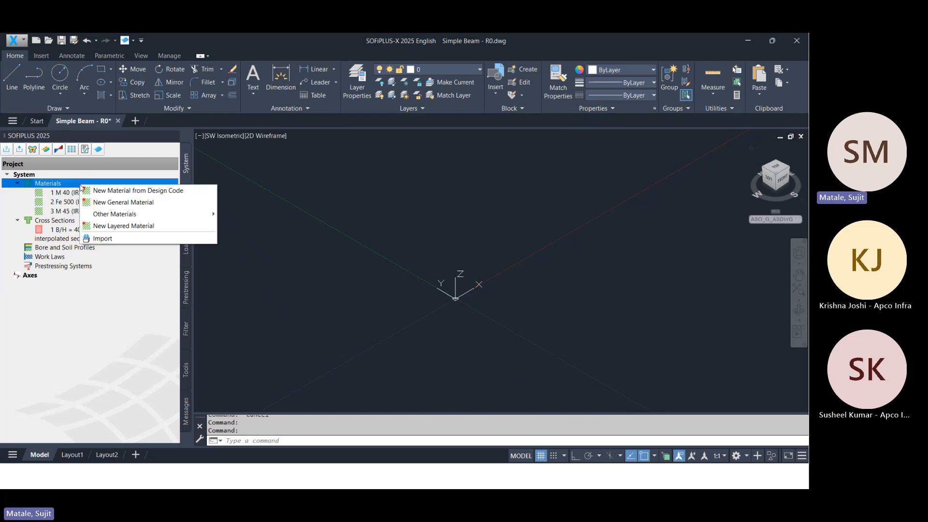
click(74, 303)
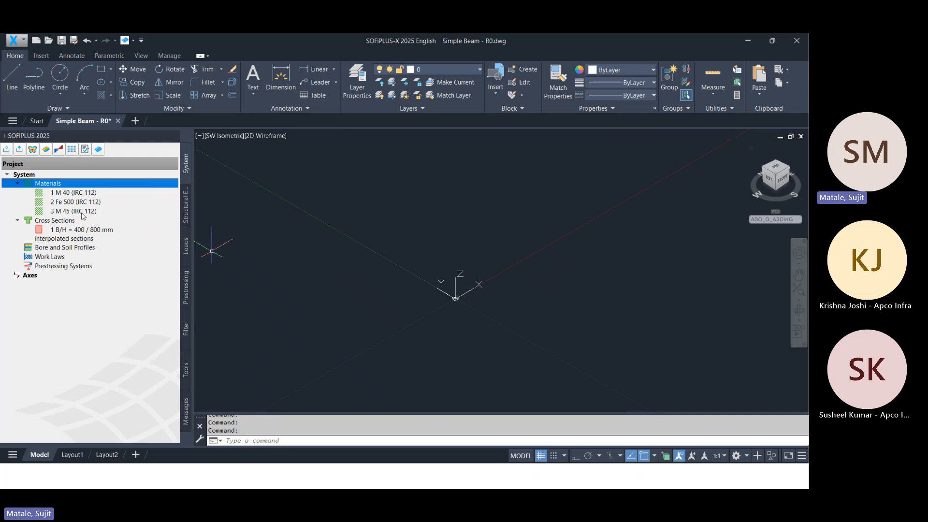
click(83, 213)
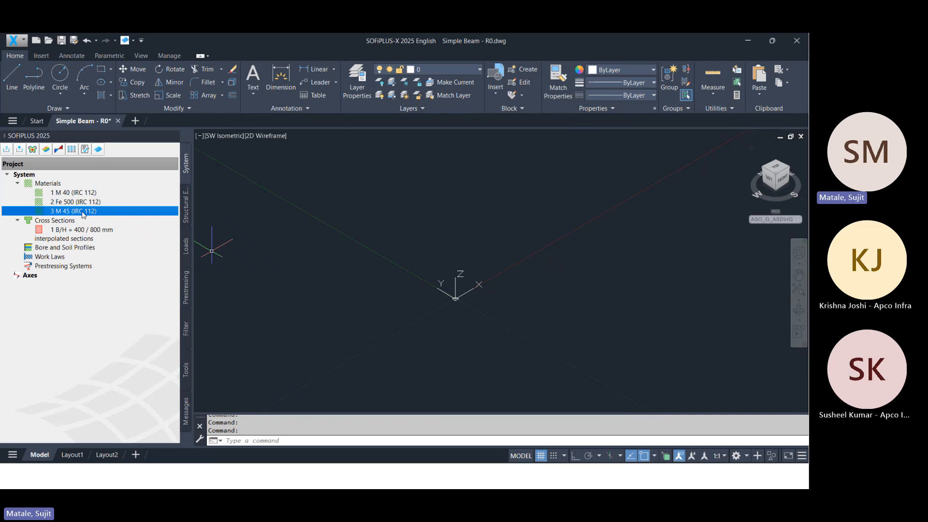
right_click(83, 214)
click(98, 285)
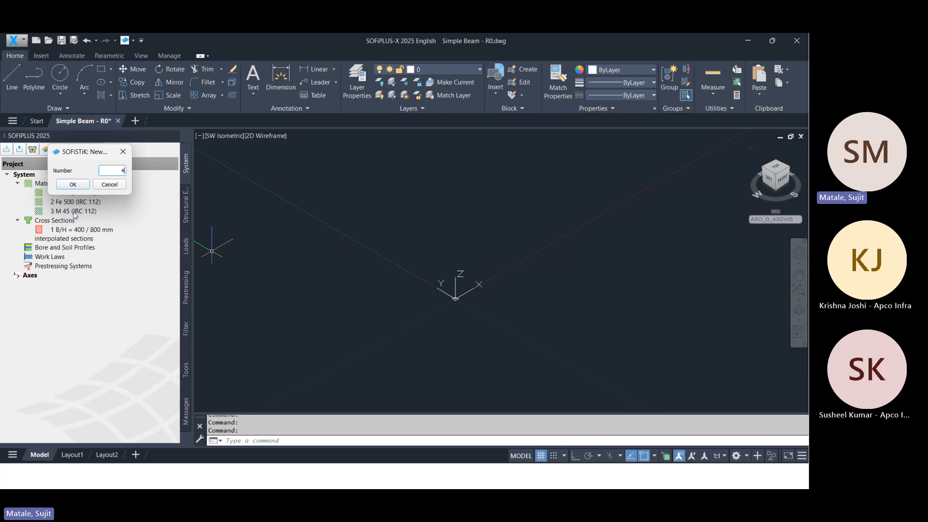
click(76, 185)
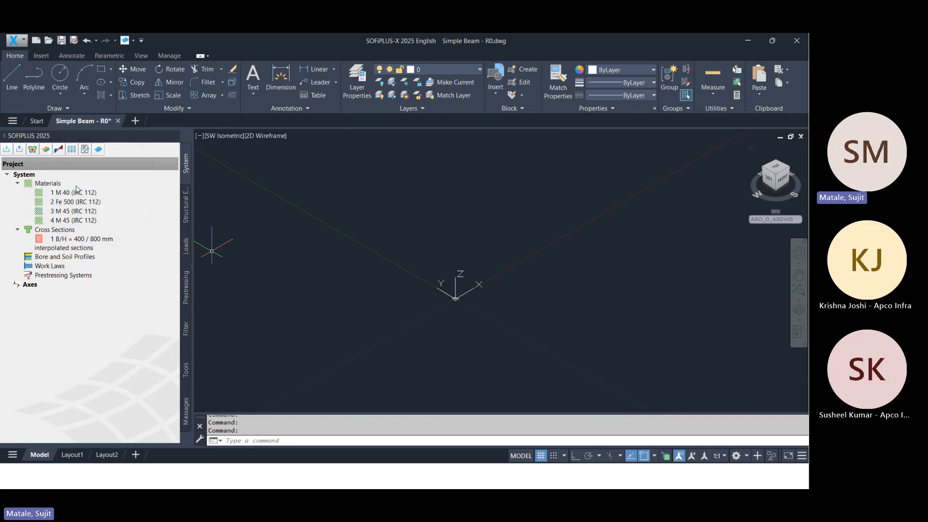
Step: Override the self weight of material 4 with 0 kN/m³ and retitle it "M 45-0 Self weight"
click(68, 214)
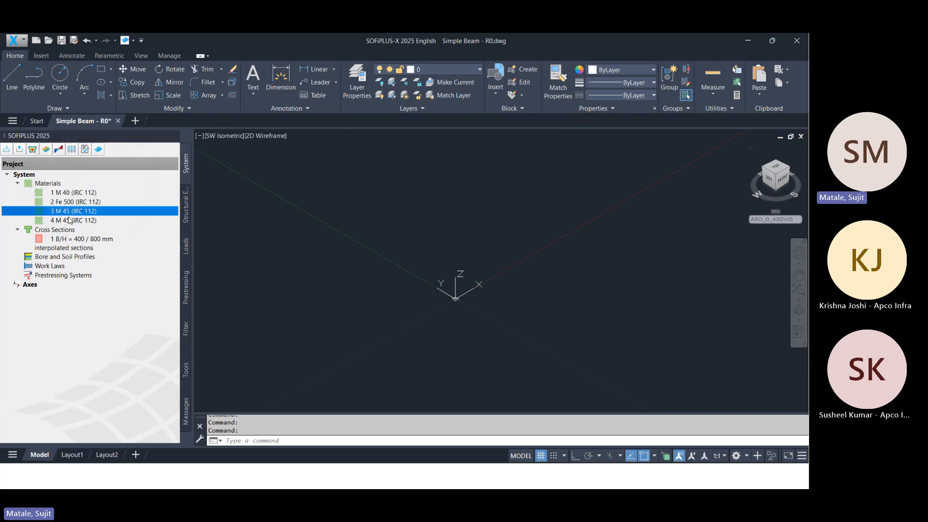
click(70, 220)
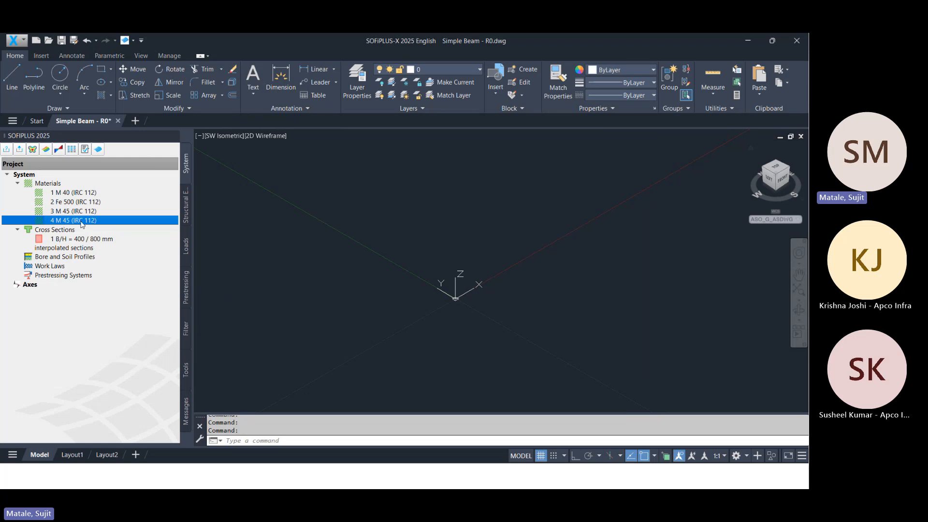
double_click(82, 221)
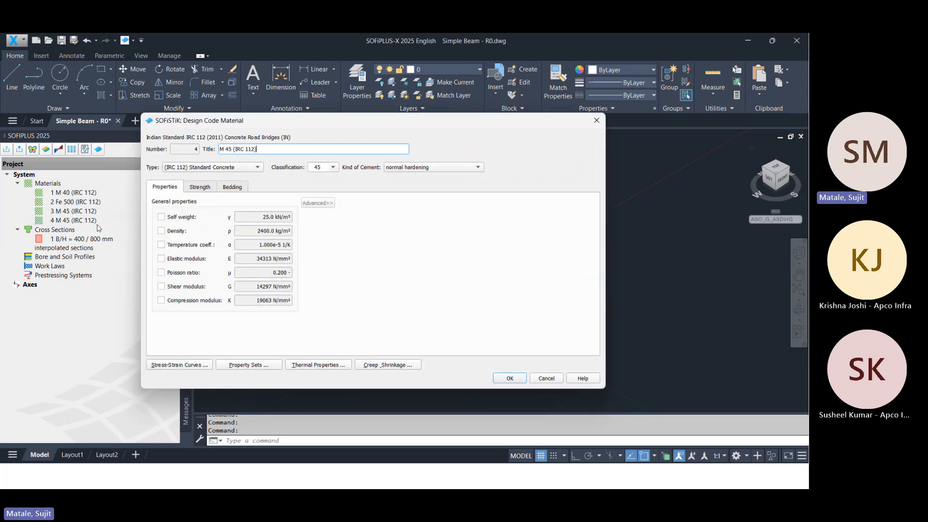
click(161, 219)
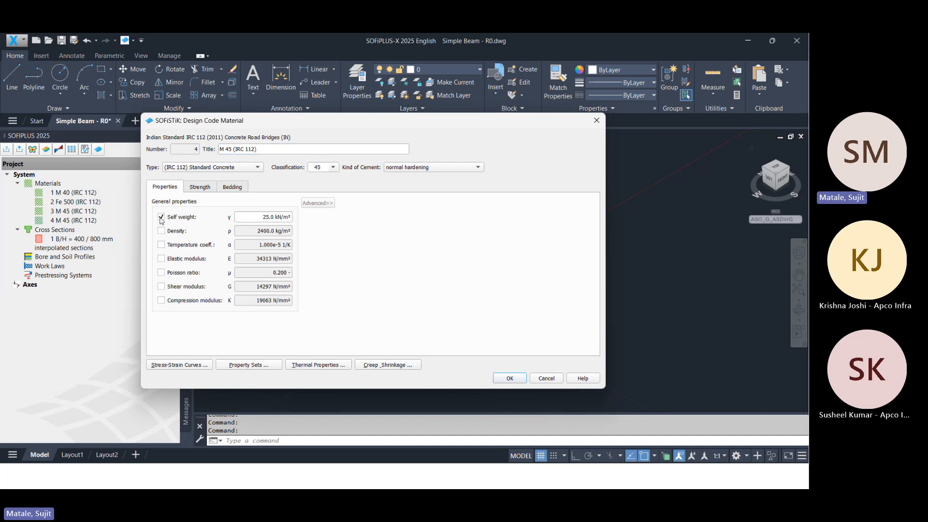
drag(245, 217, 330, 220)
text(0)
drag(270, 148, 233, 149)
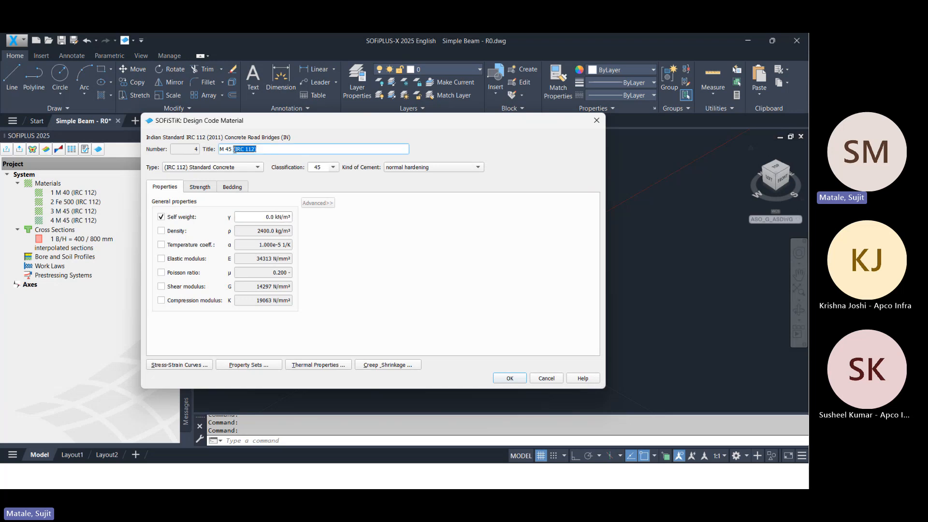
key(BackSpace)
text(-0 Self weight)
click(510, 377)
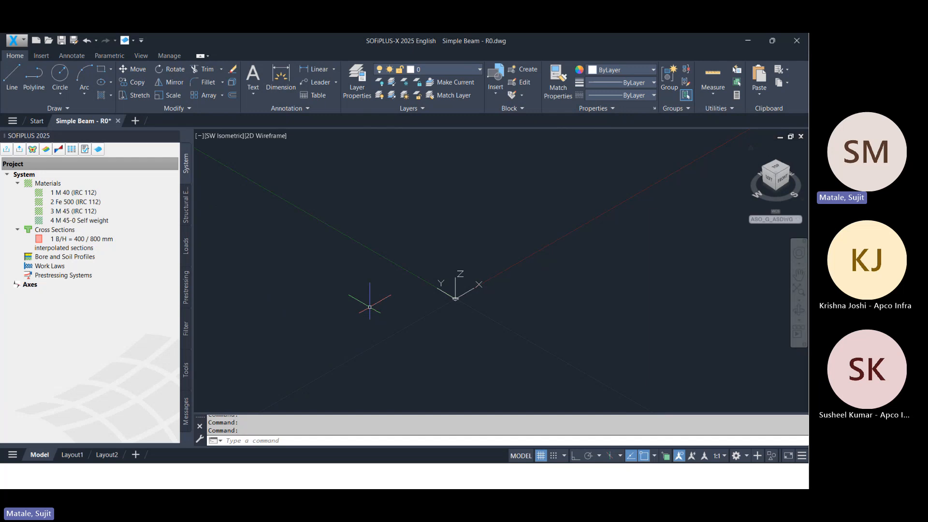
Step: Look through the types offered for a new synthetic material, and discard the dialog
right_click(65, 185)
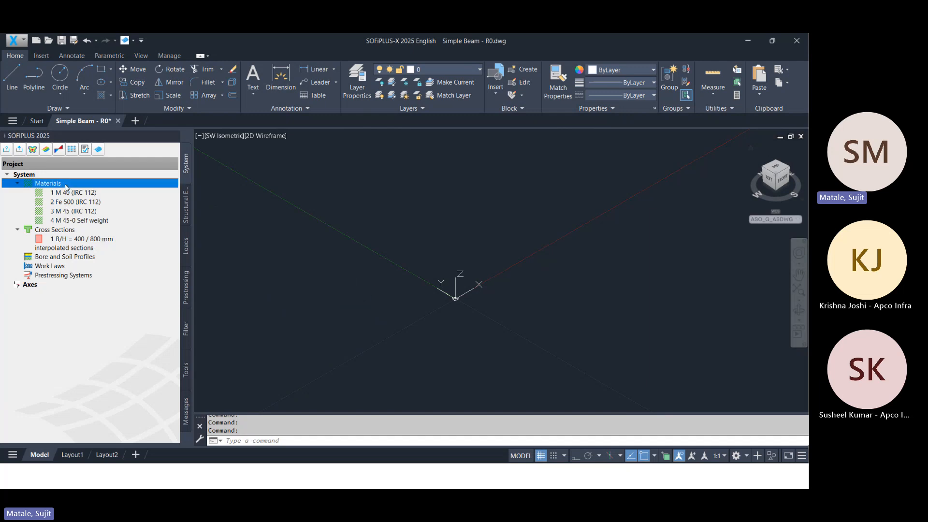
mouse_move(85, 217)
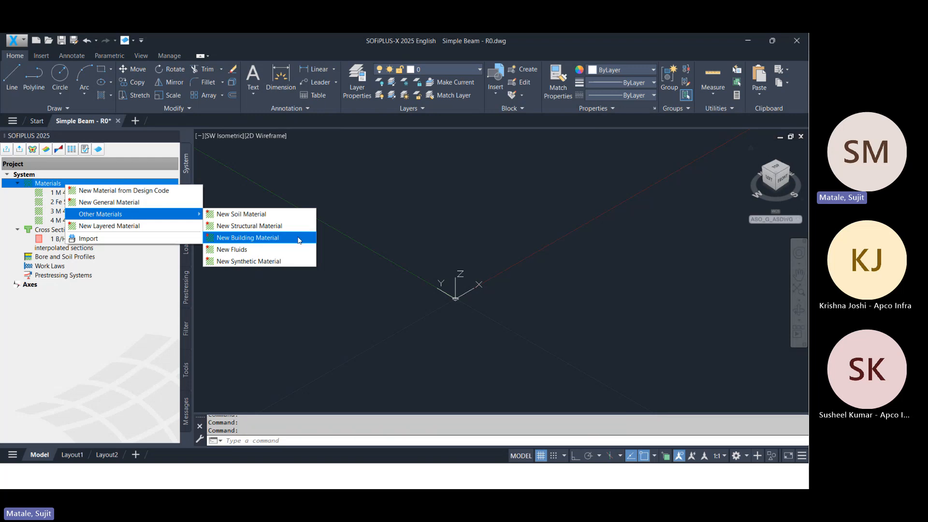
click(293, 260)
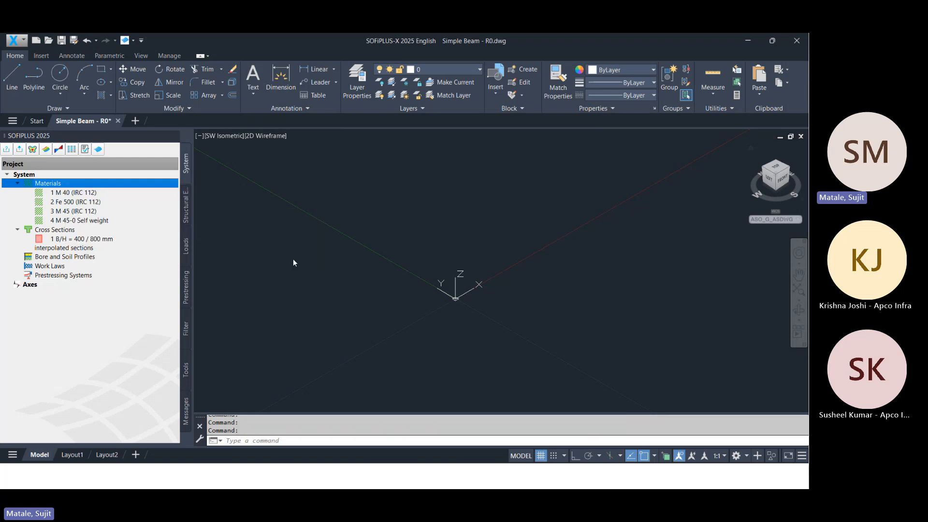
click(89, 87)
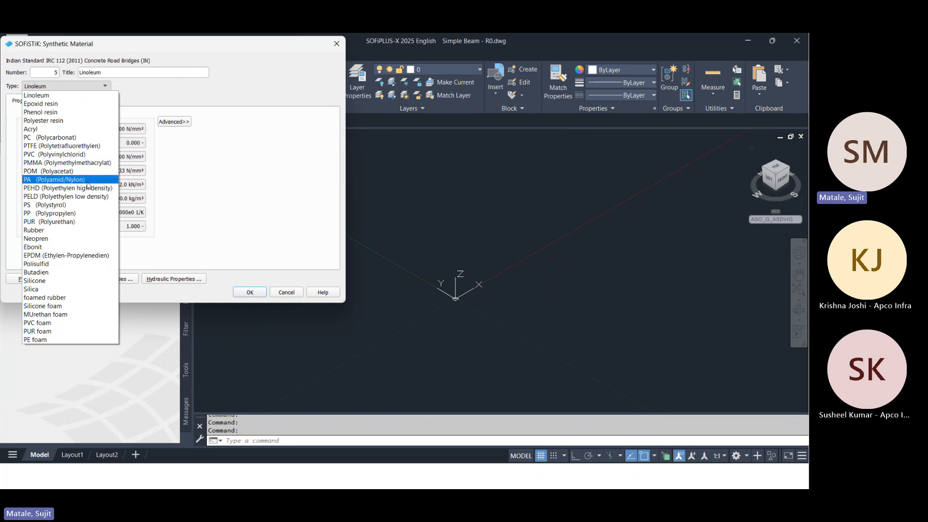
click(253, 138)
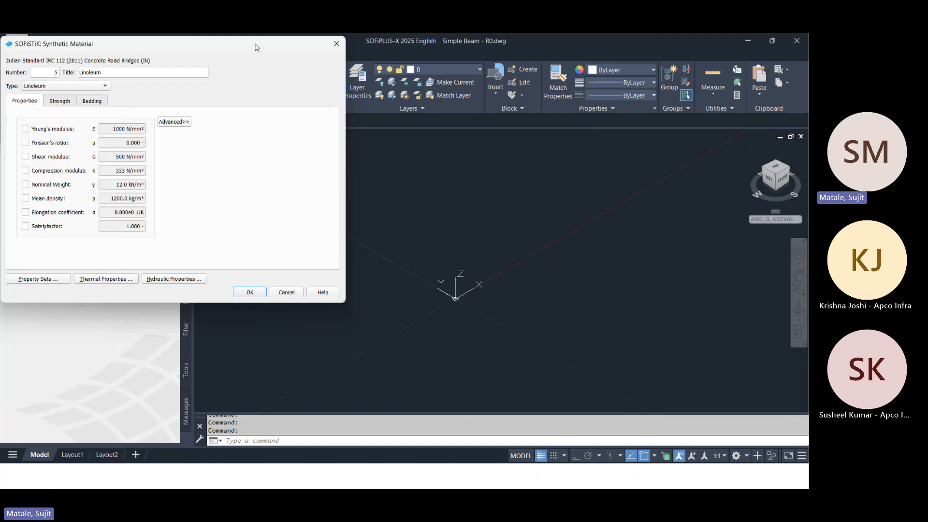
drag(256, 46, 294, 114)
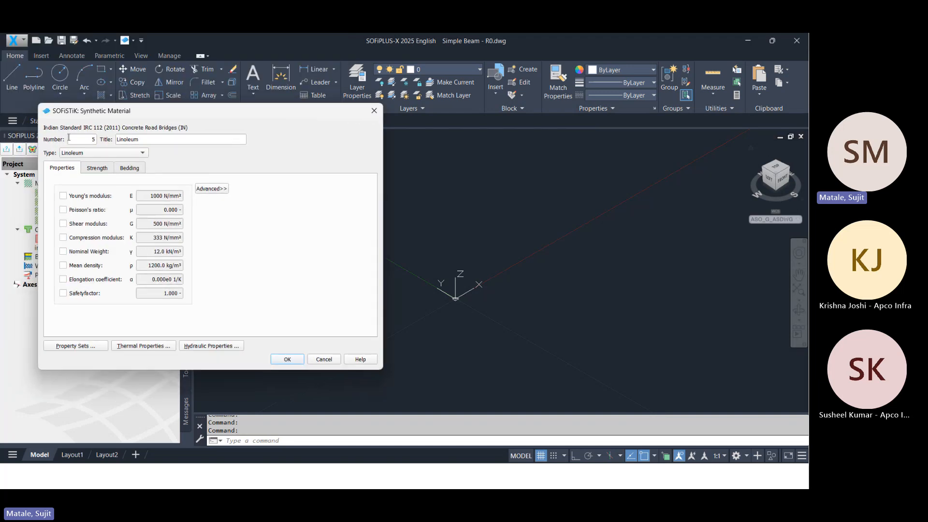
click(72, 153)
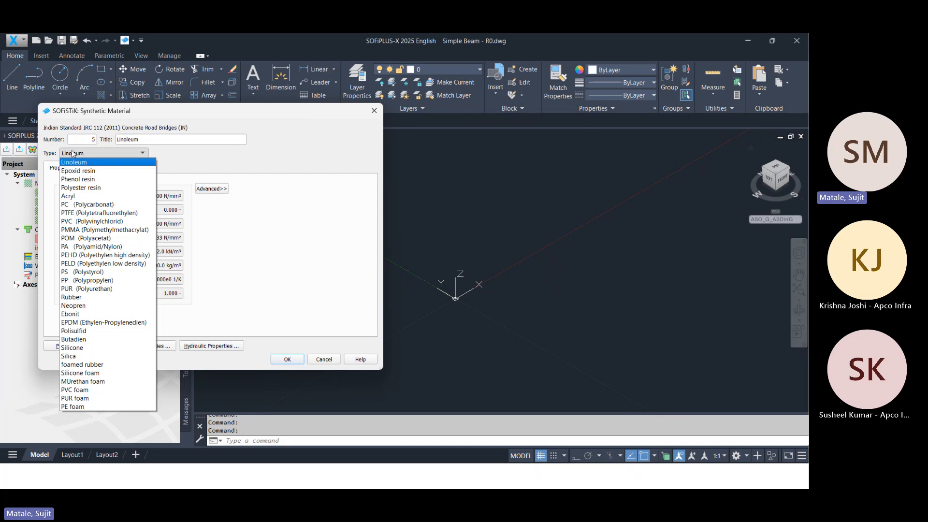
click(323, 152)
click(370, 114)
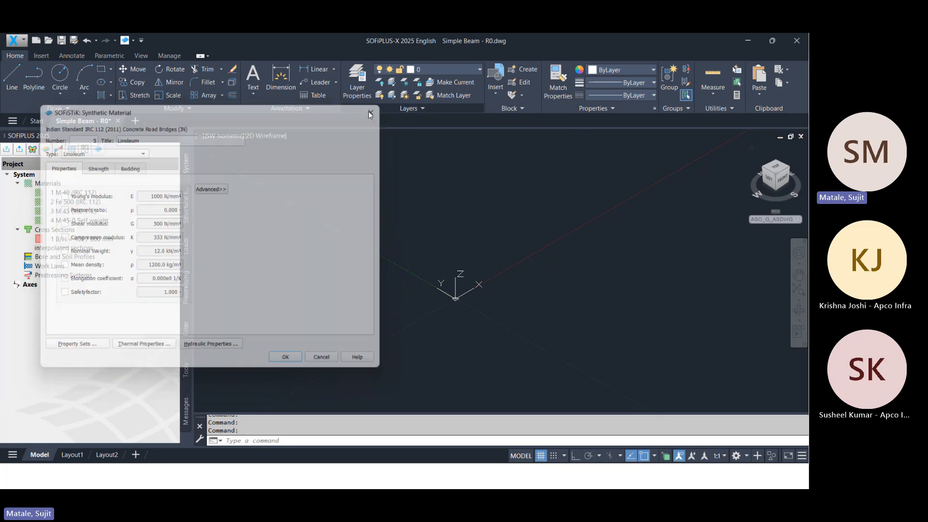
click(50, 184)
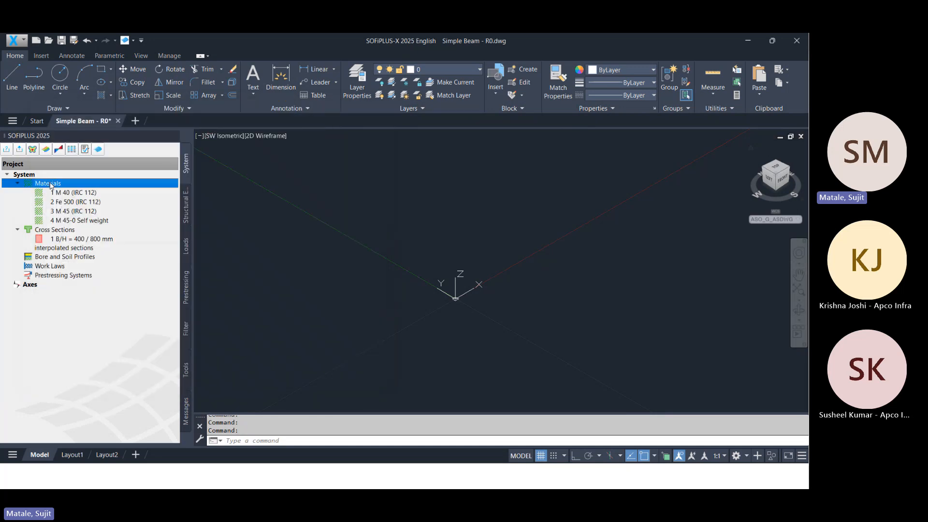
Step: Look through the types offered for a new general non-linear material, and discard the dialog
right_click(50, 184)
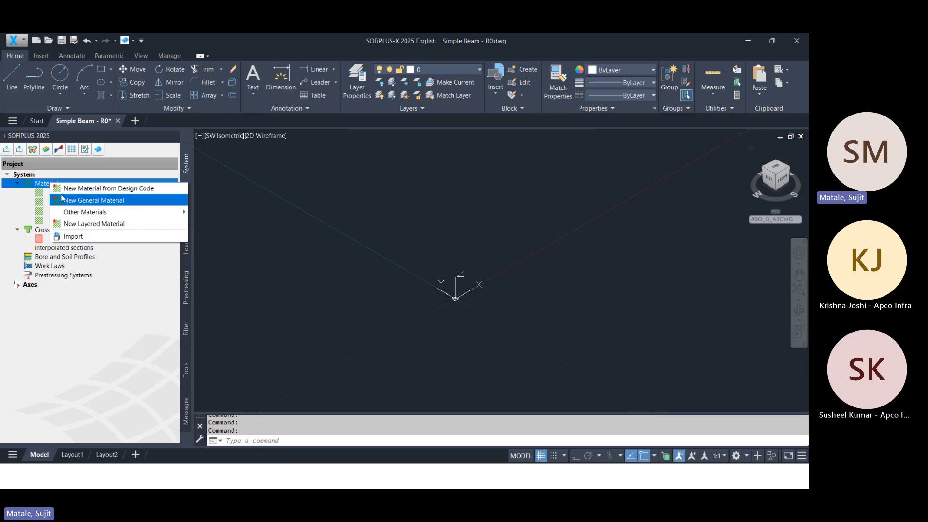
click(63, 200)
click(66, 84)
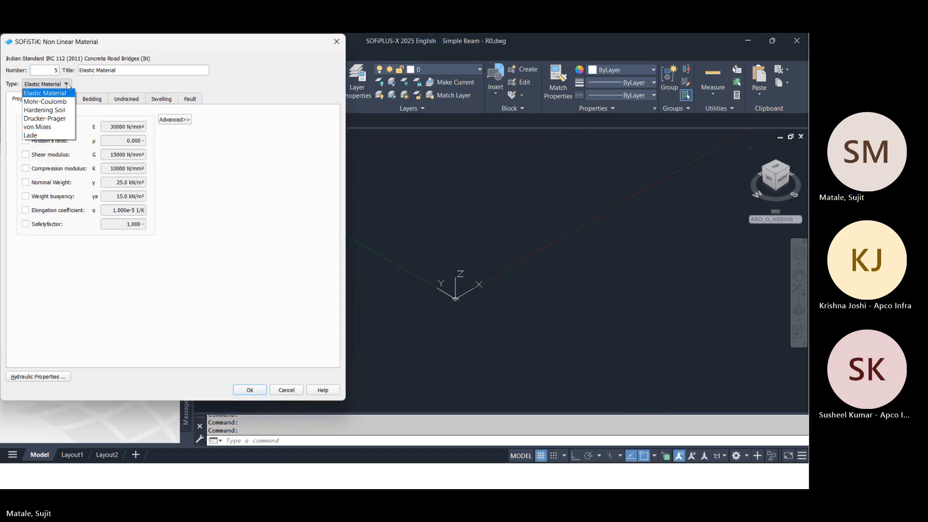
click(261, 46)
drag(263, 47, 282, 109)
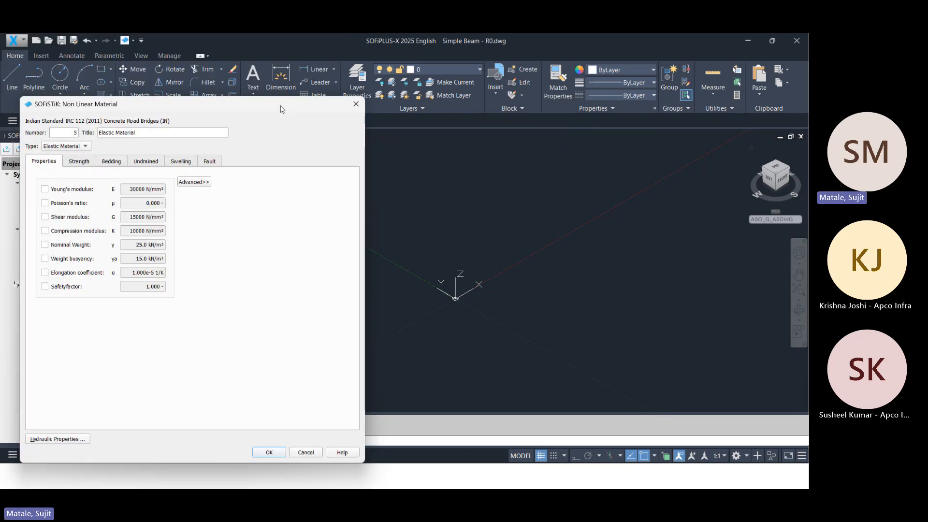
click(356, 104)
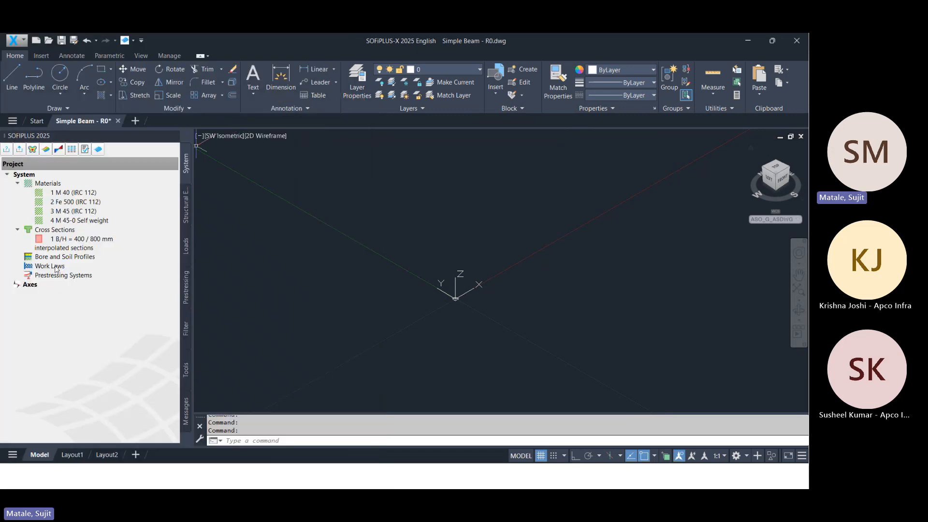
Step: Start a new standard rectangle beam cross section and enlarge its settings dialog
click(71, 230)
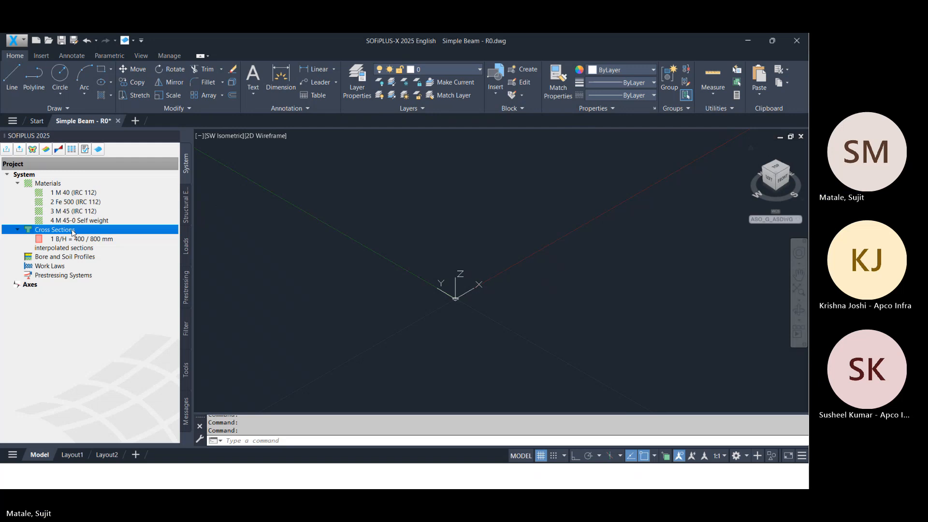
right_click(72, 229)
mouse_move(96, 245)
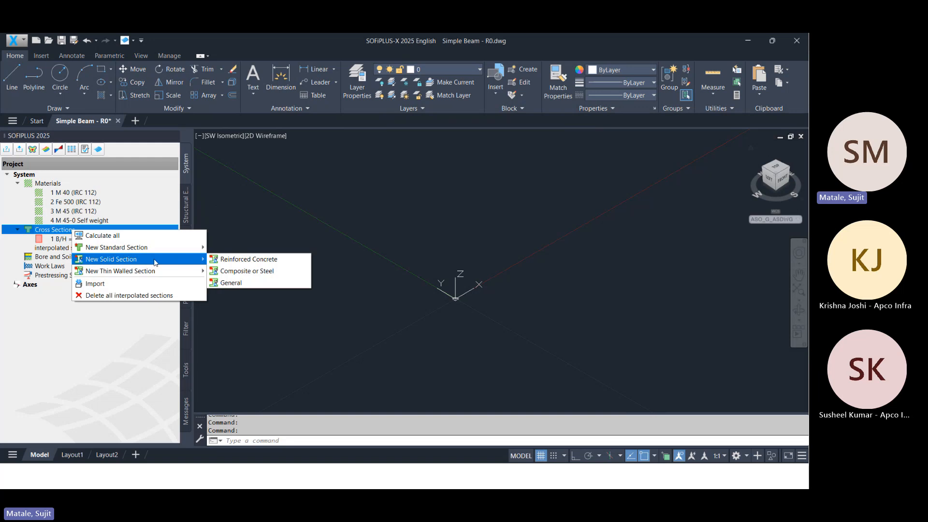
mouse_move(153, 248)
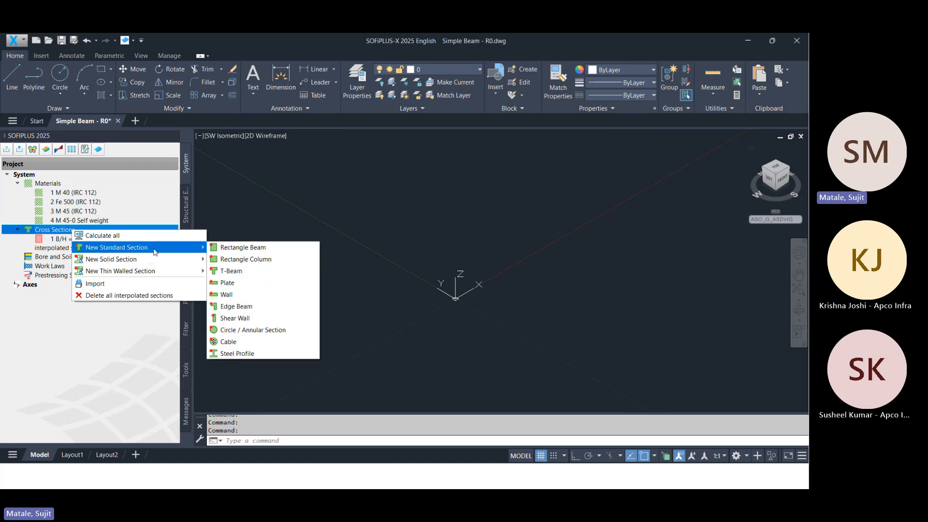
click(247, 248)
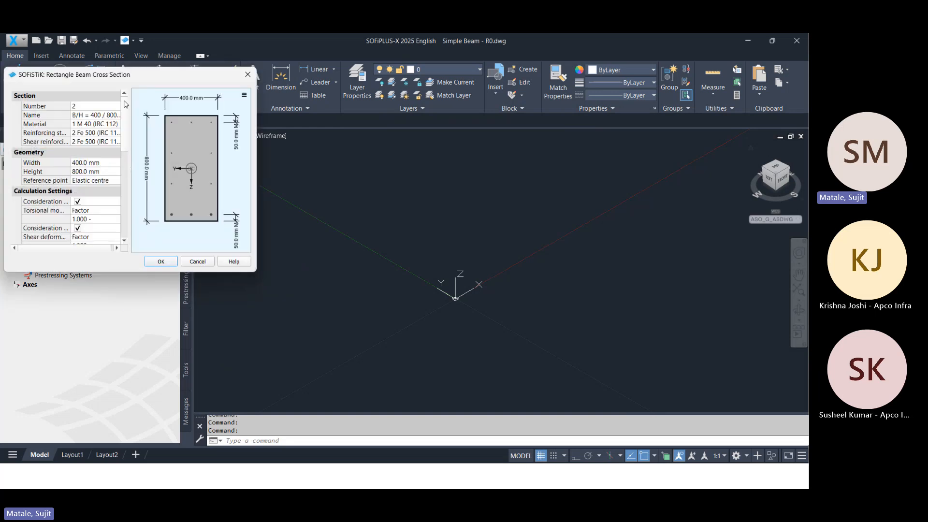
drag(125, 73, 232, 142)
drag(364, 228, 543, 237)
Step: Set the width of new cross section 2 to 500 mm
click(267, 180)
double_click(265, 181)
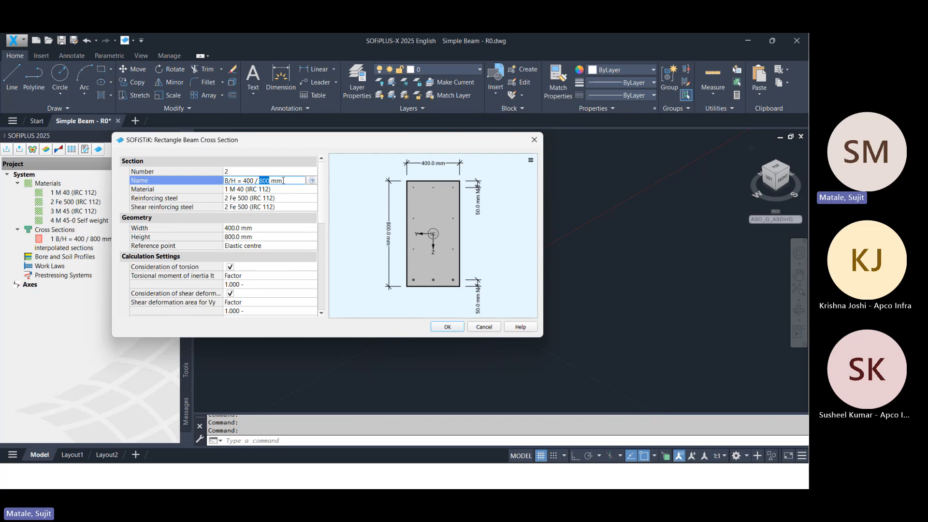
click(287, 192)
click(287, 199)
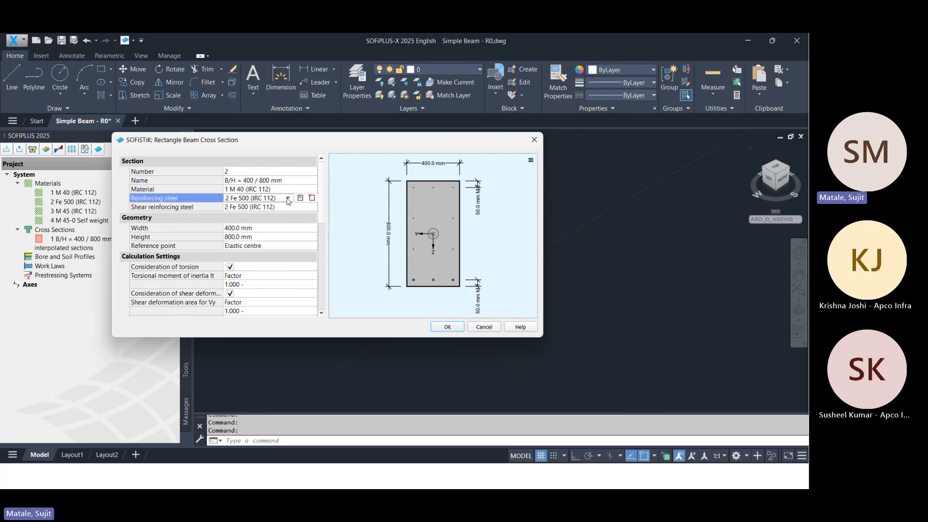
click(260, 227)
text(500)
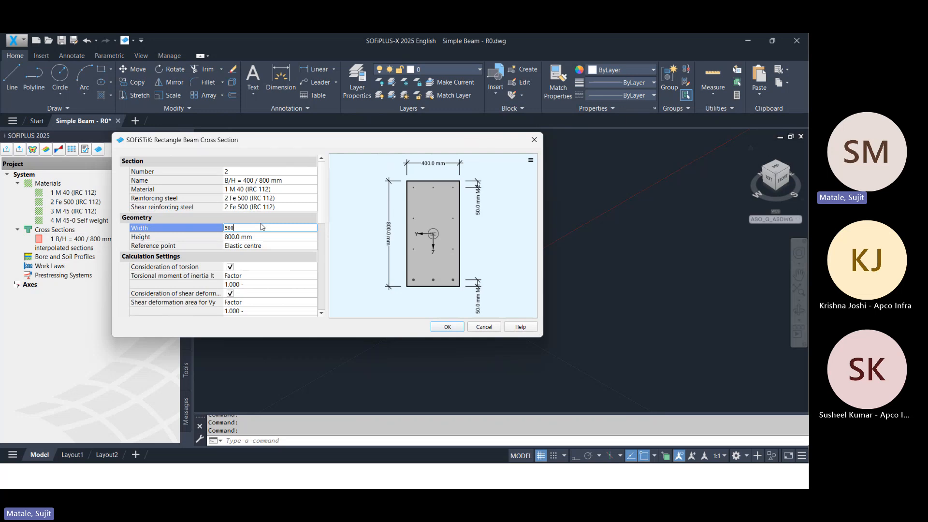
key(Return)
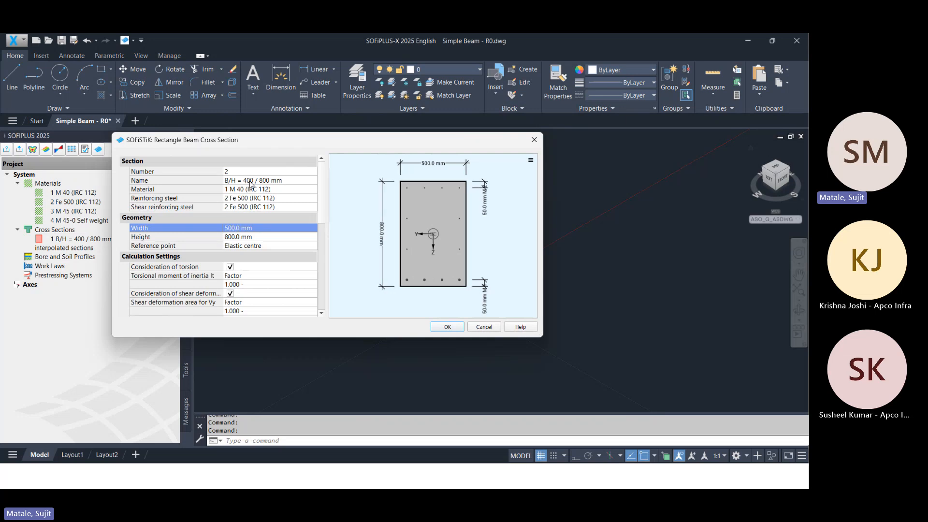
Step: Review the new section's torsion, shear and reinforcement settings, and accept the section
click(264, 239)
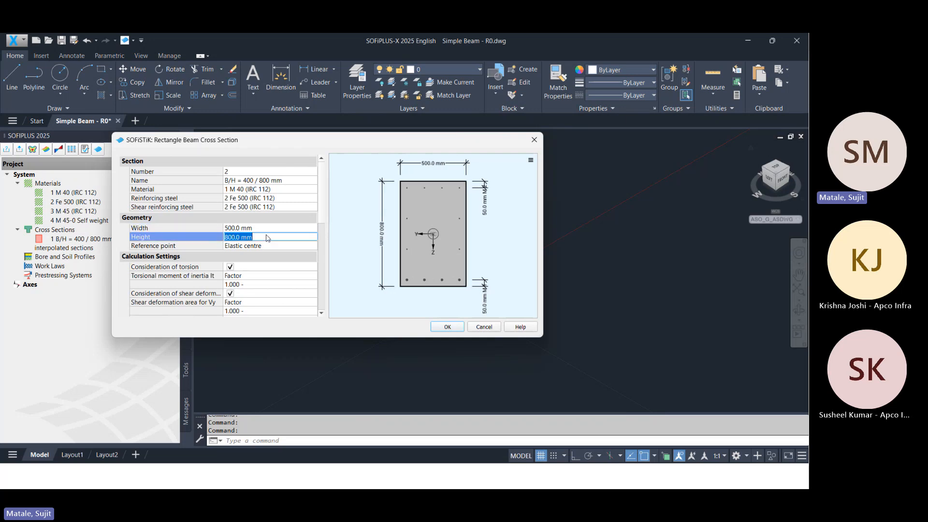
click(287, 181)
click(276, 173)
click(267, 270)
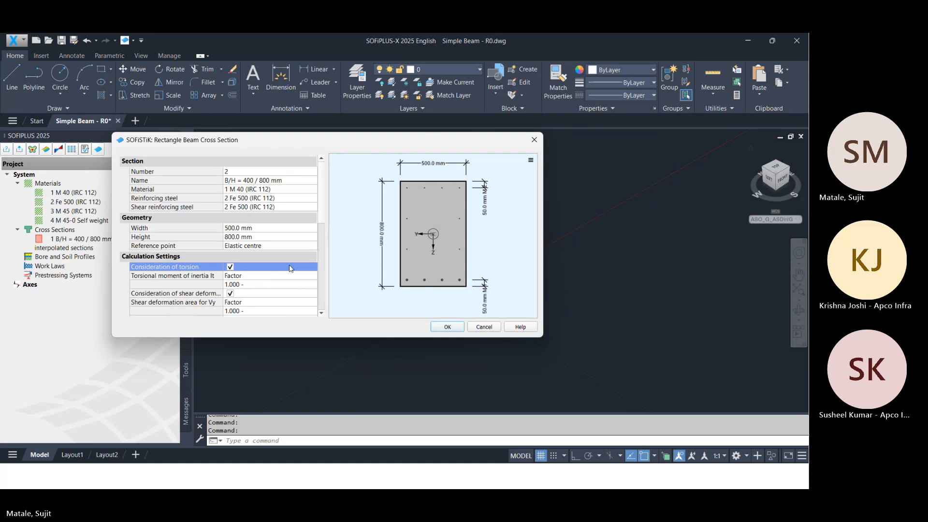
scroll(294, 285, down, 5)
scroll(295, 286, up, 2)
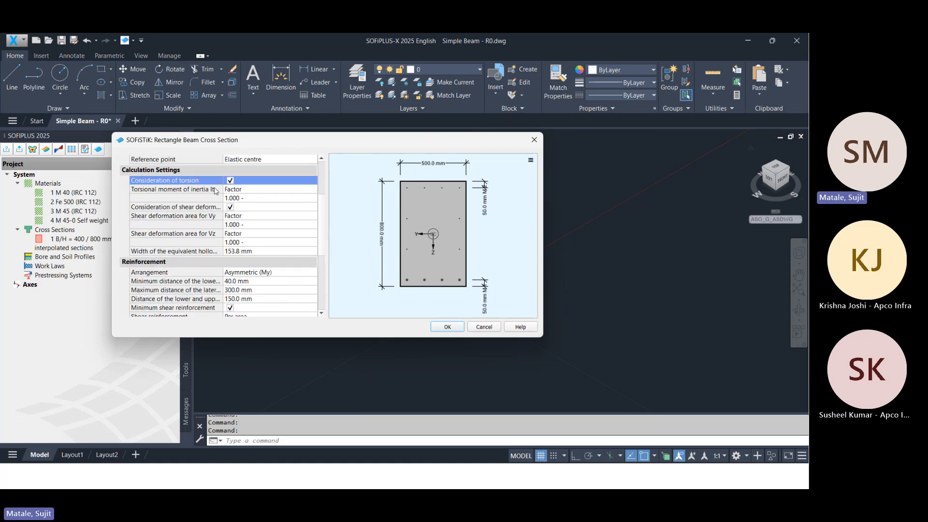
scroll(237, 212, down, 5)
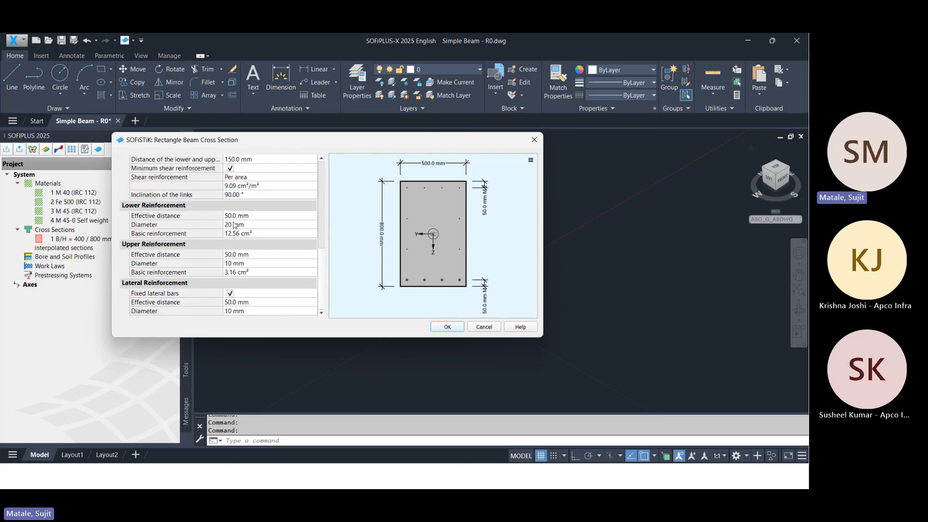
scroll(237, 227, up, 8)
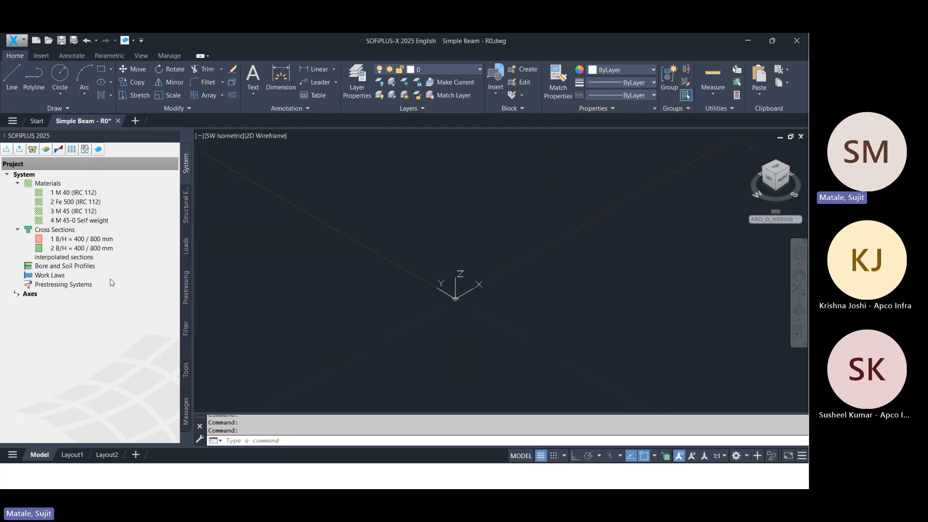
Step: Rename cross section 2 as "B/H = 500 / 800 mm"
double_click(78, 249)
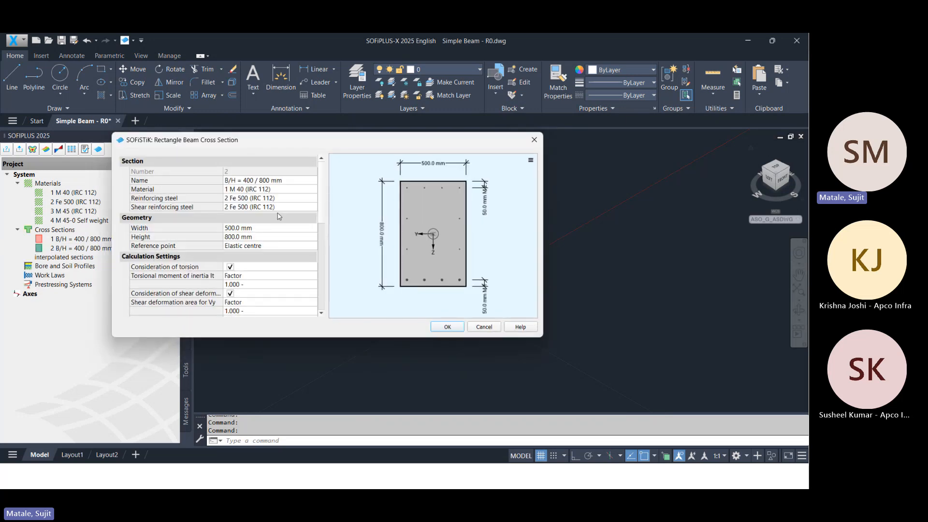
double_click(253, 180)
click(247, 180)
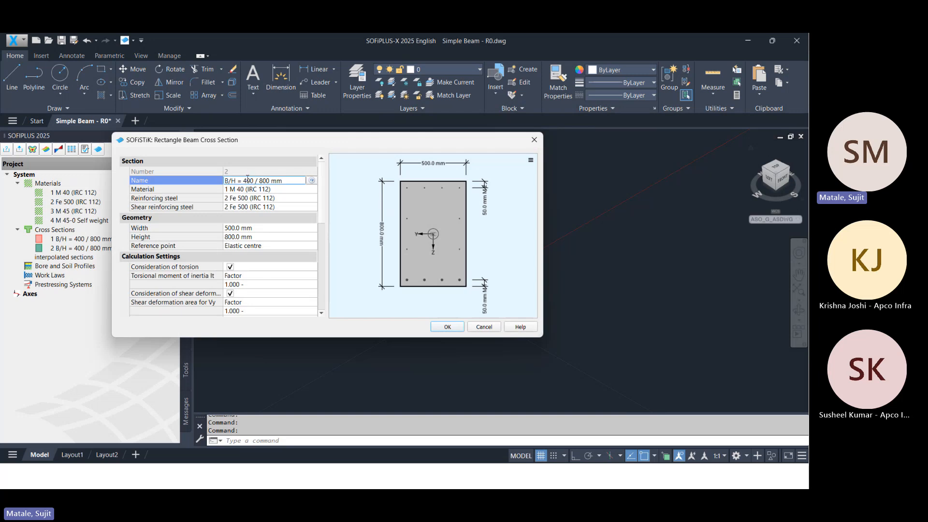
key(BackSpace)
text(5)
click(249, 189)
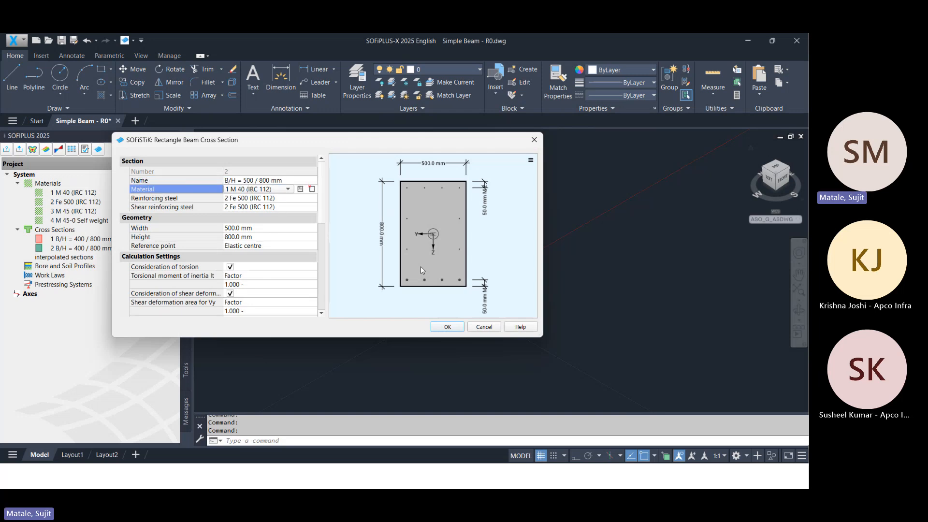
click(448, 326)
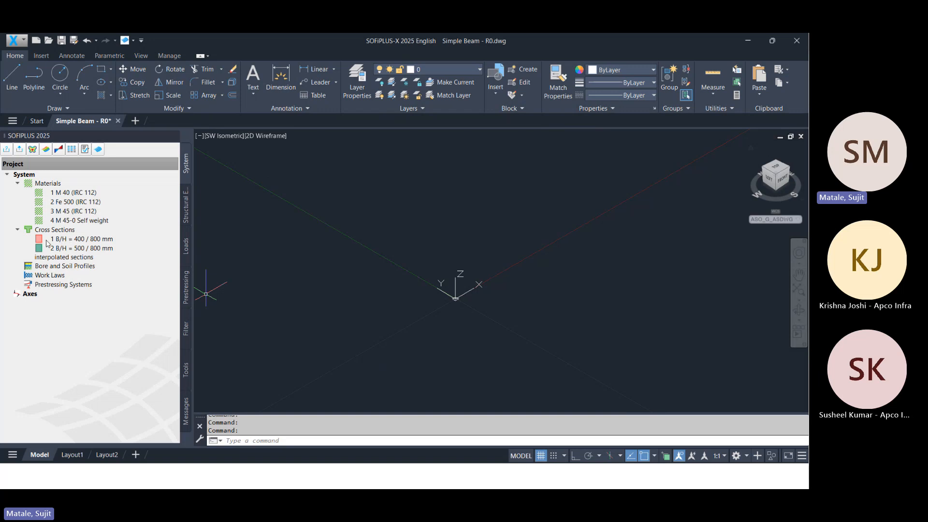
Step: Calculate the 400 / 800 mm cross section, and run the calculation for all cross sections
right_click(80, 240)
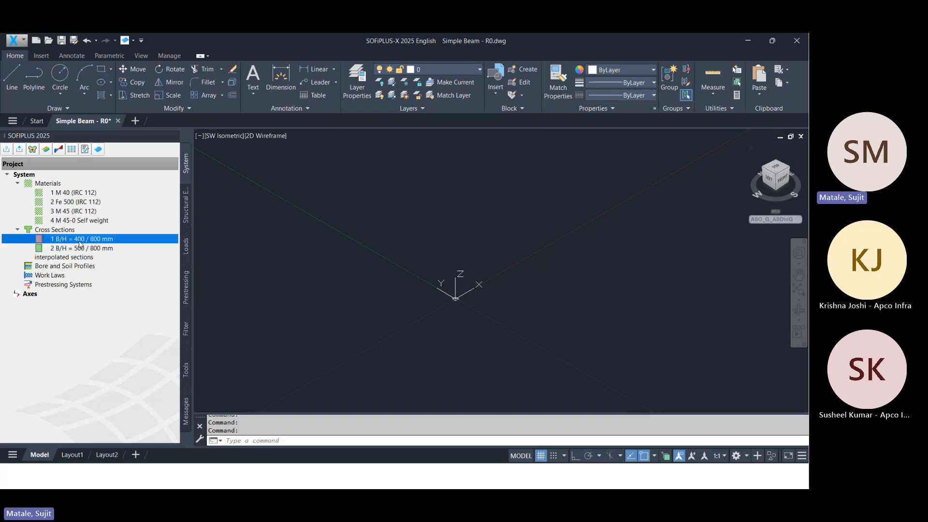
mouse_move(103, 284)
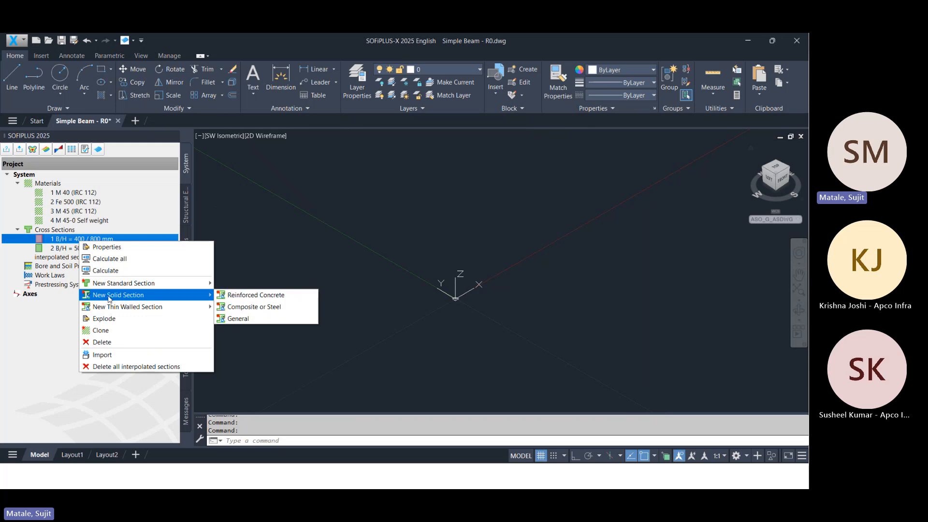
click(106, 271)
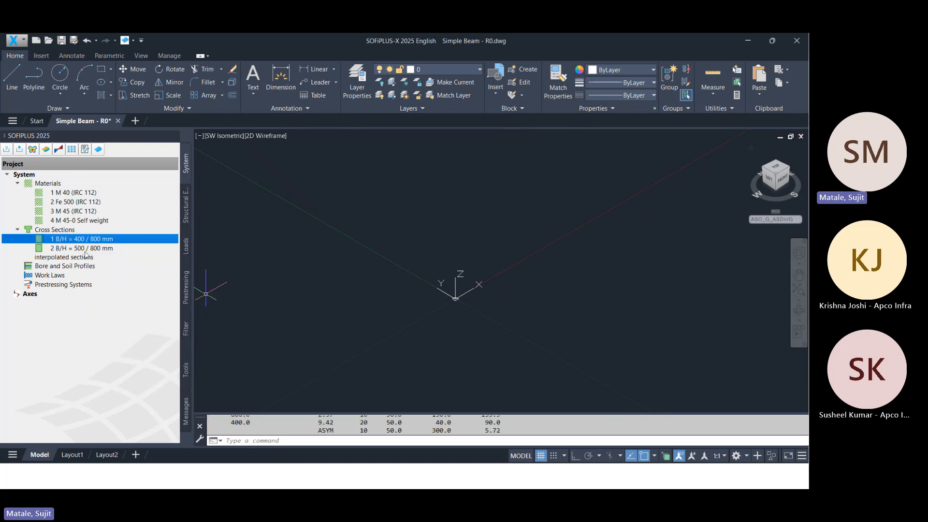
right_click(85, 231)
click(106, 238)
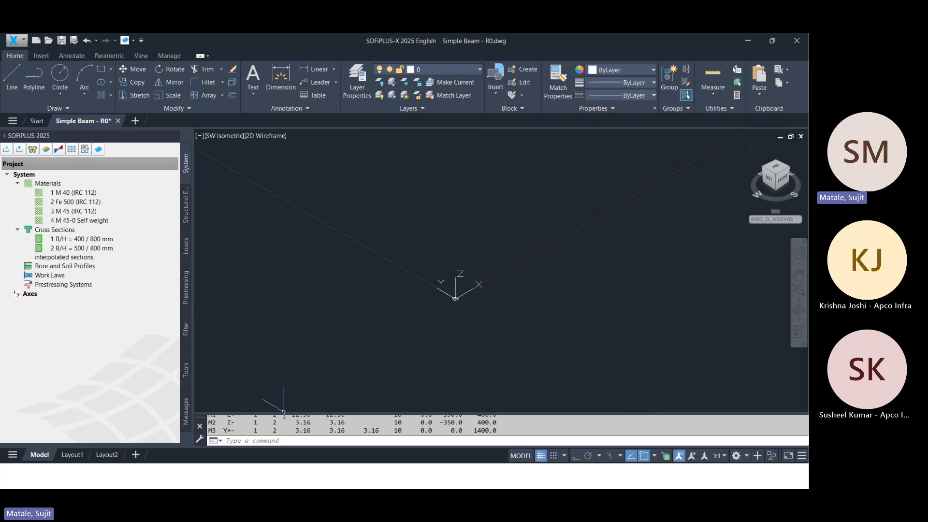
Step: Enlarge the command history and look through the calculated properties of both cross sections
drag(284, 413, 279, 308)
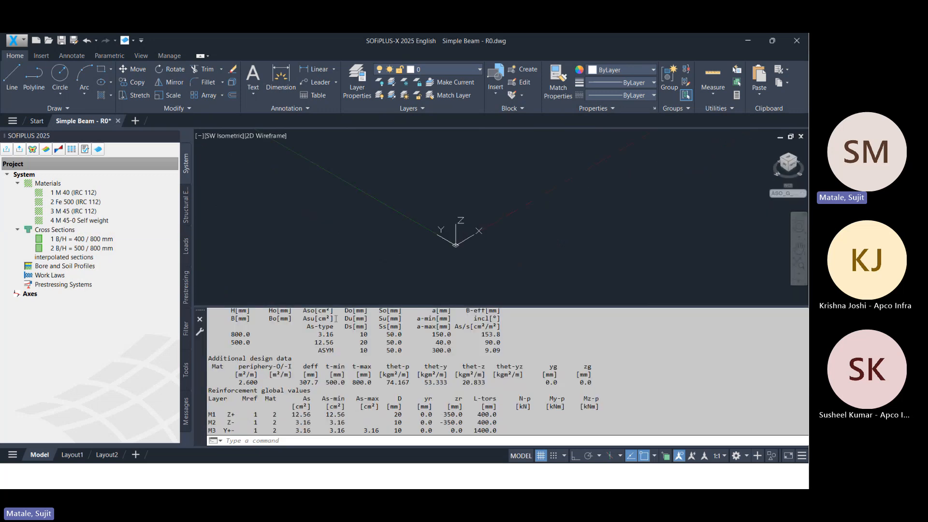
drag(339, 307, 343, 219)
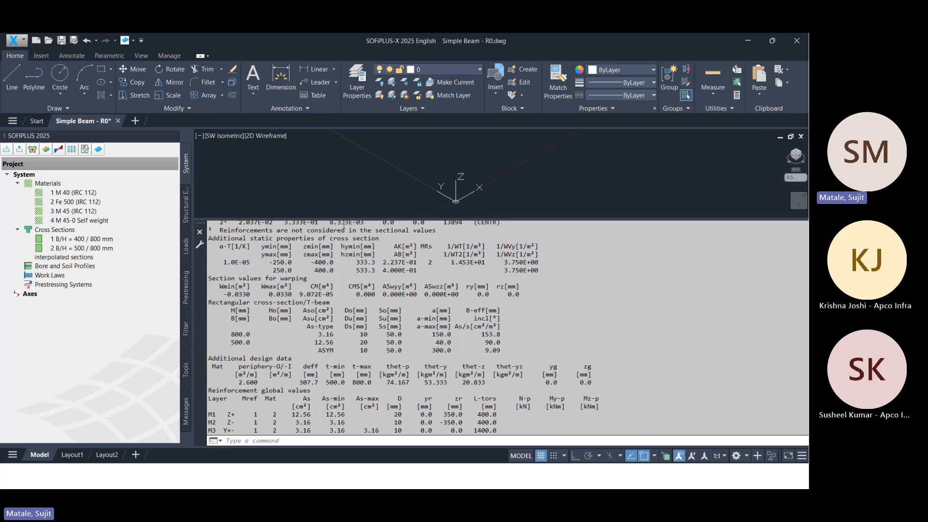
scroll(366, 300, up, 7)
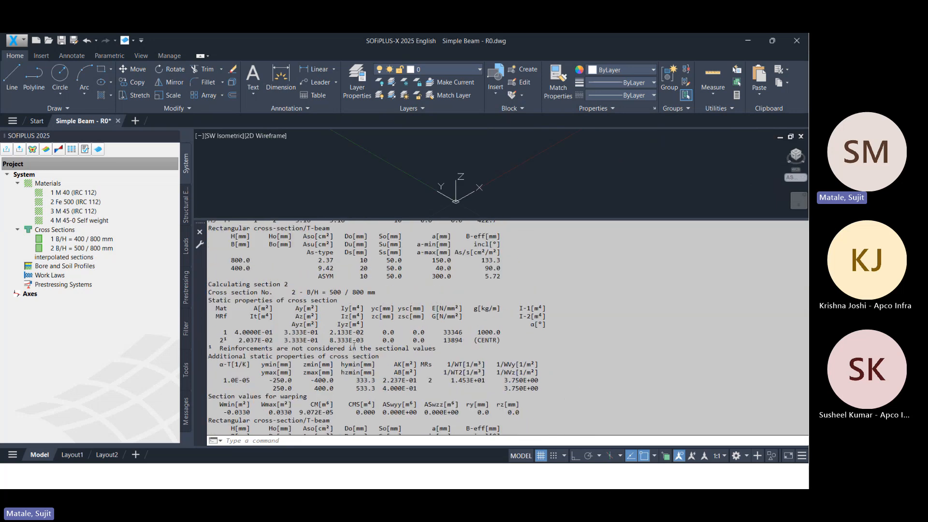
scroll(353, 346, up, 6)
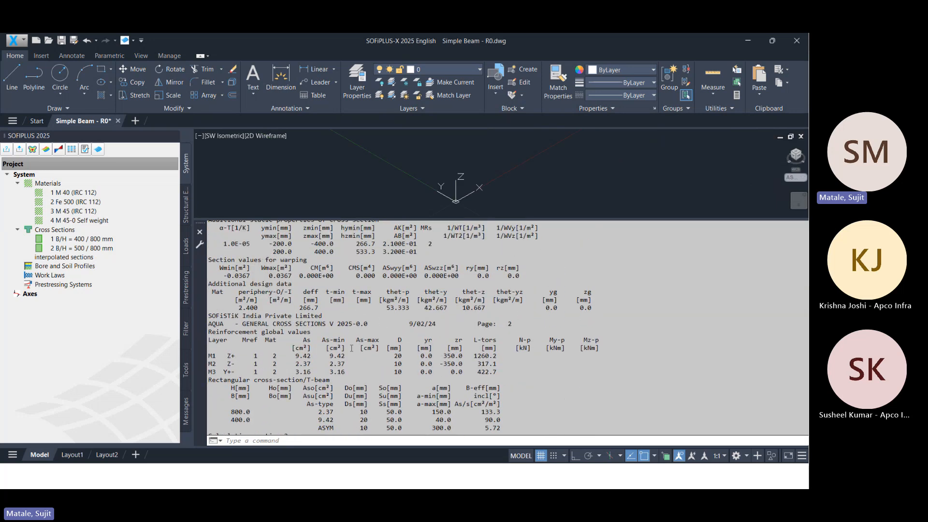
scroll(351, 348, up, 15)
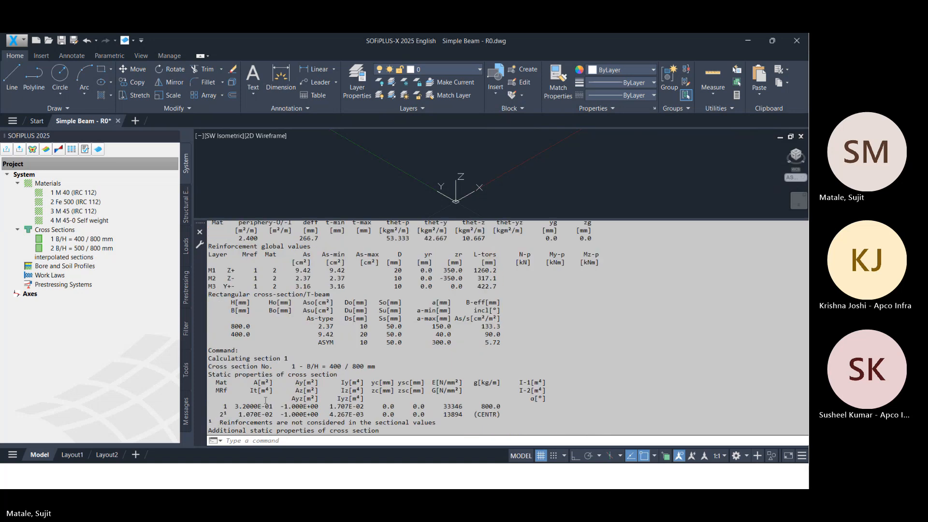
Step: Open the command history in a maximized text window and examine the static properties and reinforcement values of both sections
click(264, 208)
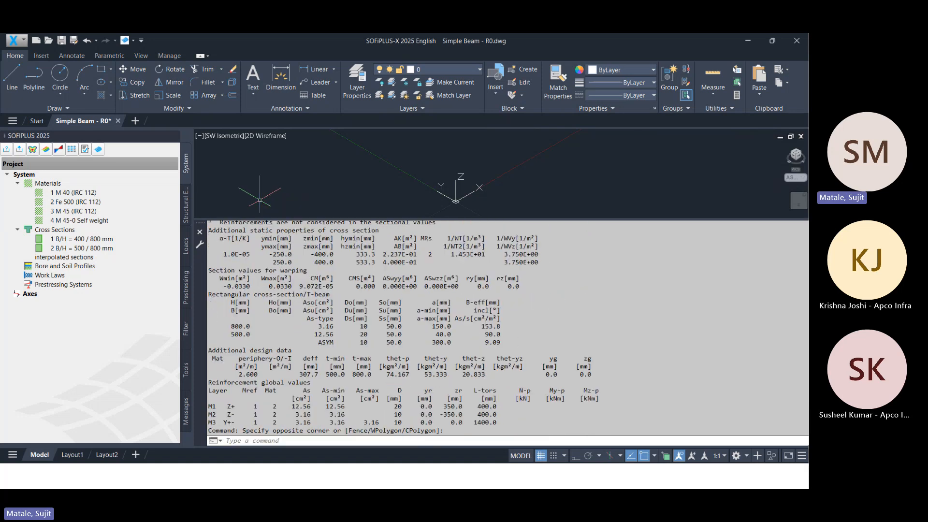
key(F2)
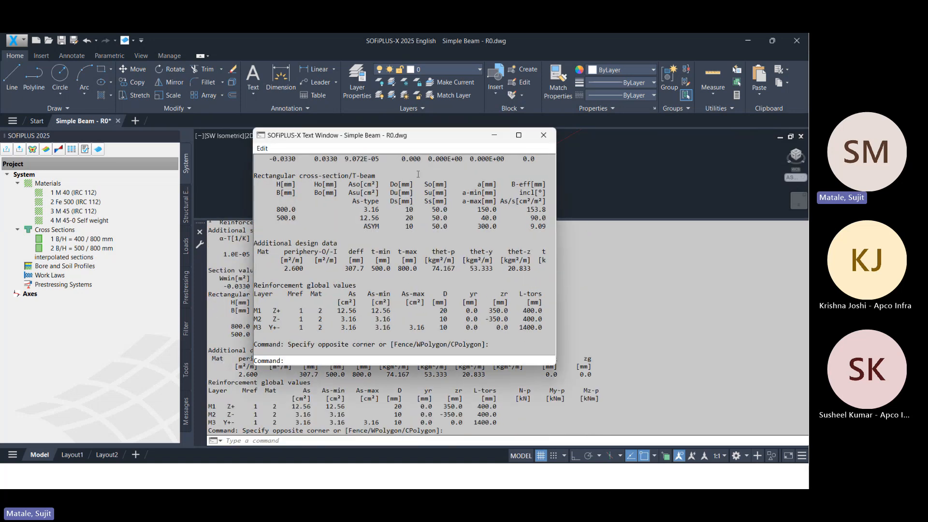
click(518, 135)
scroll(427, 321, up, 6)
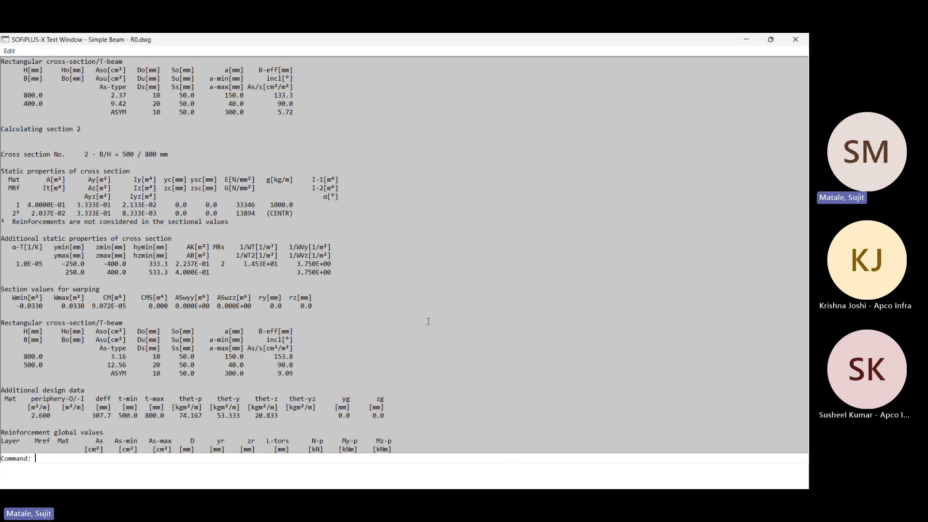
scroll(415, 349, up, 11)
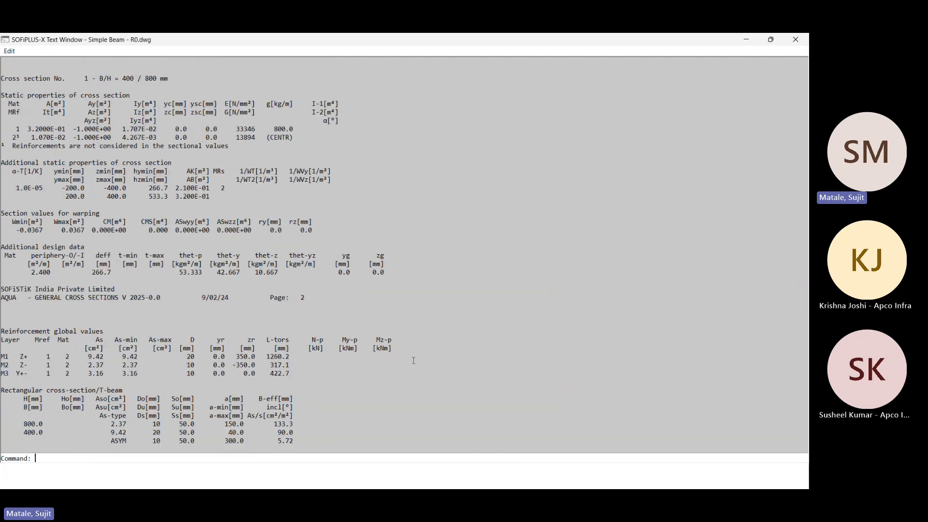
scroll(413, 361, up, 6)
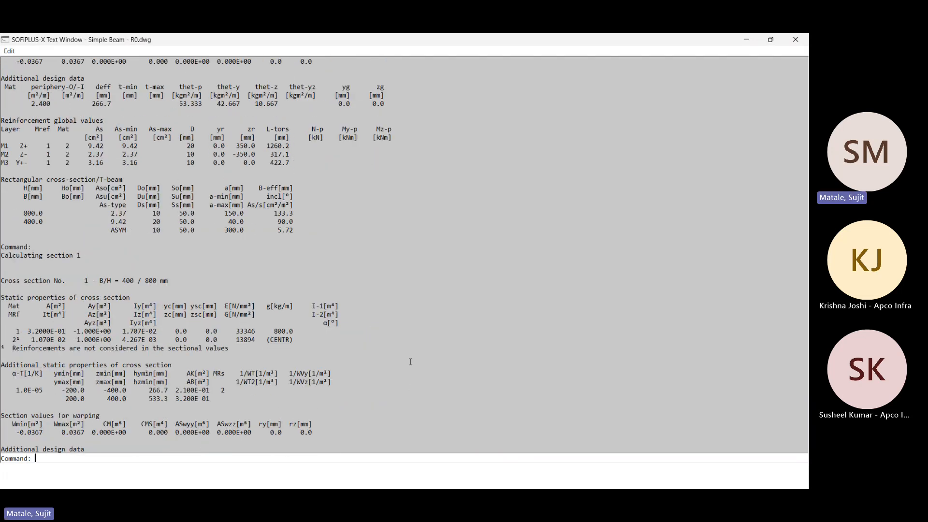
Step: Close the text window, shrink the command history back to a few lines, and recalculate all cross sections
click(795, 39)
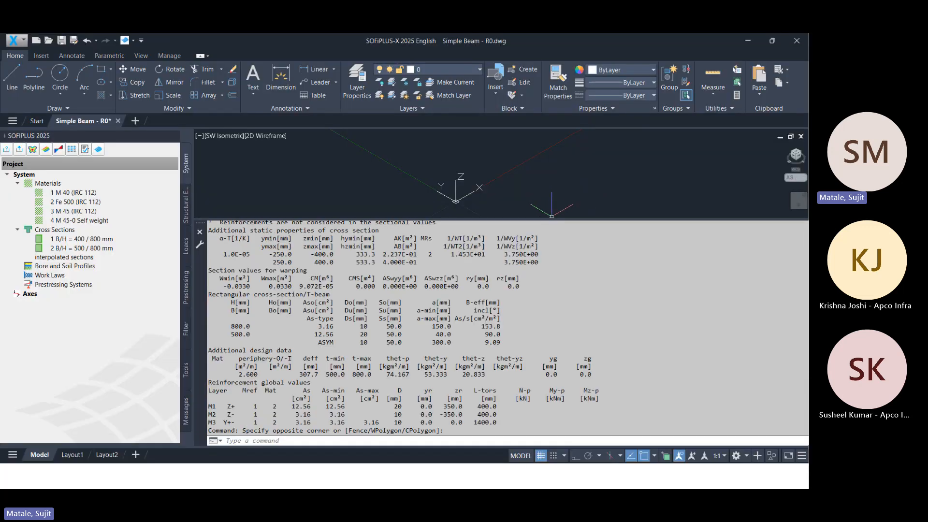
drag(541, 400, 542, 401)
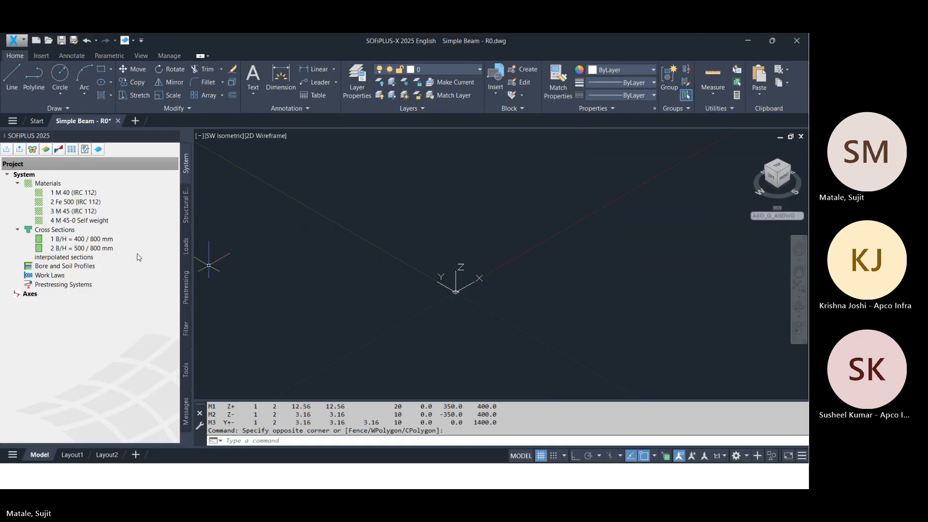
right_click(79, 234)
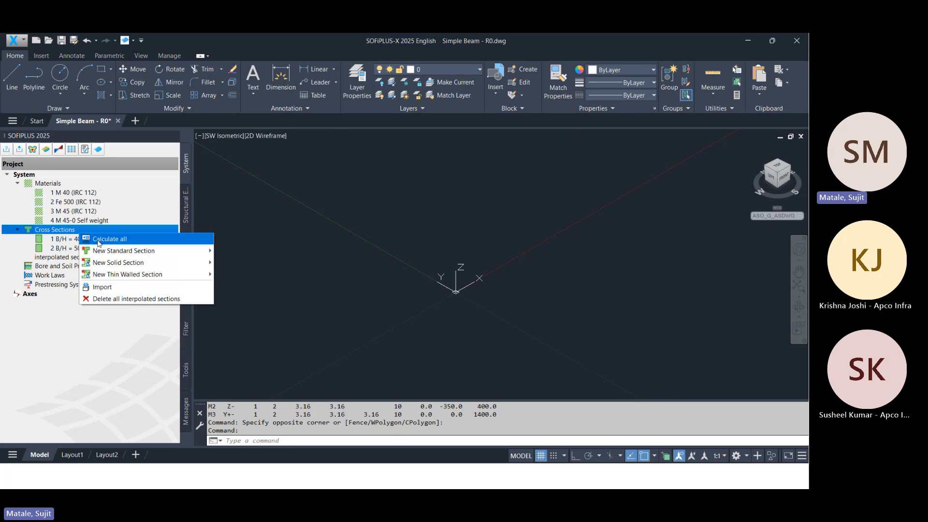
click(98, 240)
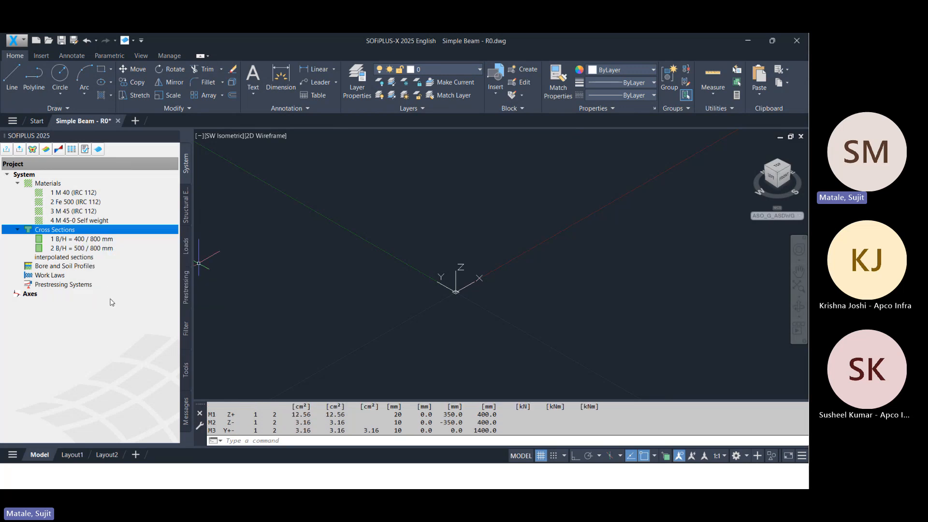
Step: Reopen the command history in a maximized text window and review the recalculated properties of both cross sections
click(314, 286)
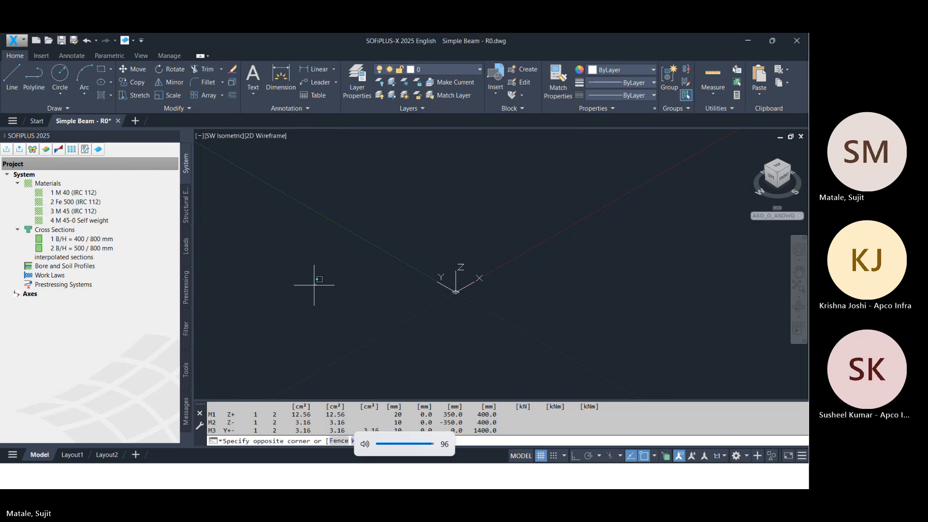
click(275, 311)
key(F2)
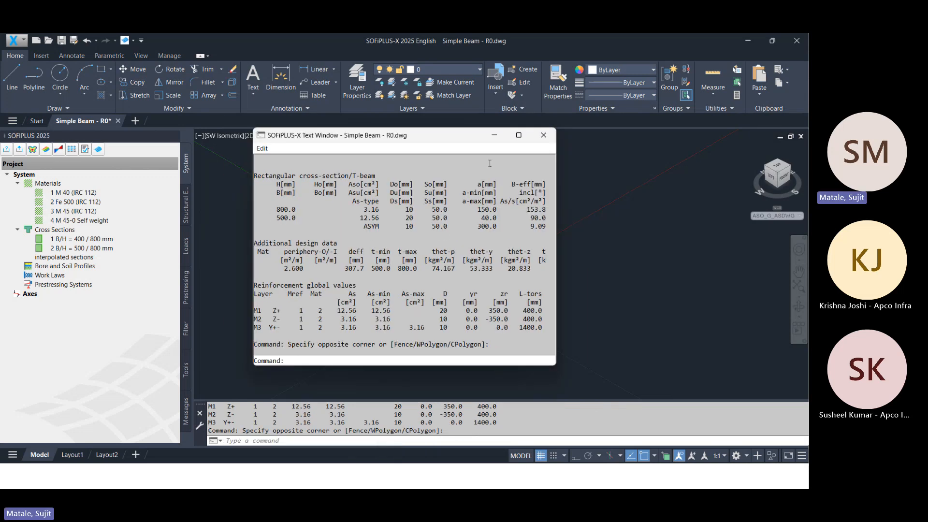
click(519, 135)
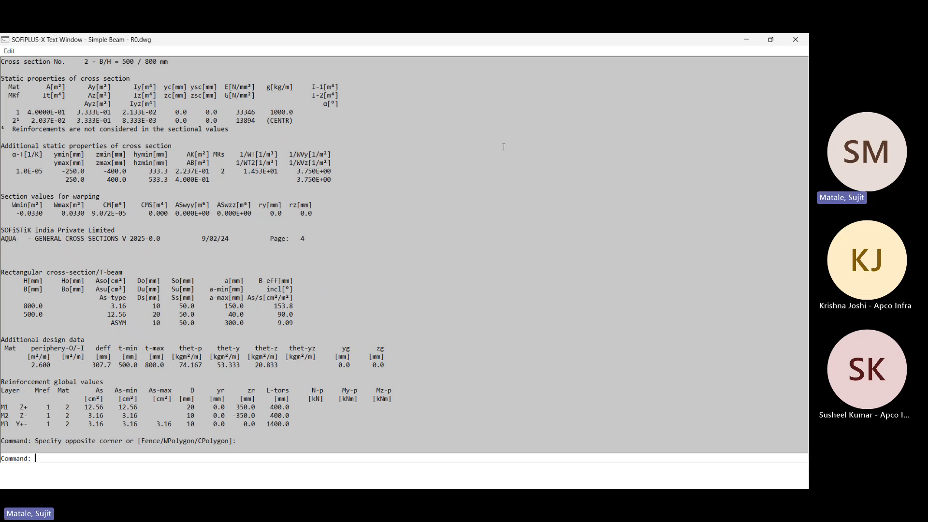
scroll(237, 190, up, 3)
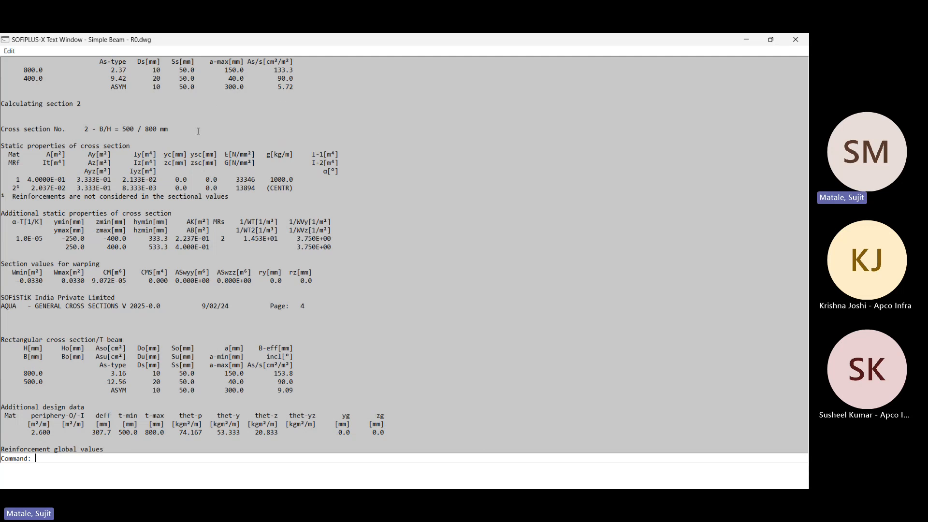
scroll(198, 131, up, 14)
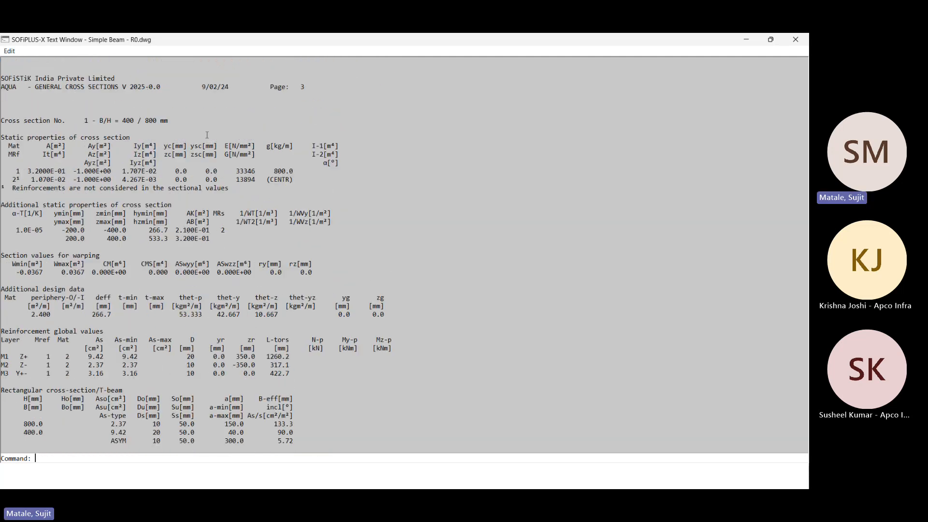
scroll(207, 136, up, 3)
click(798, 40)
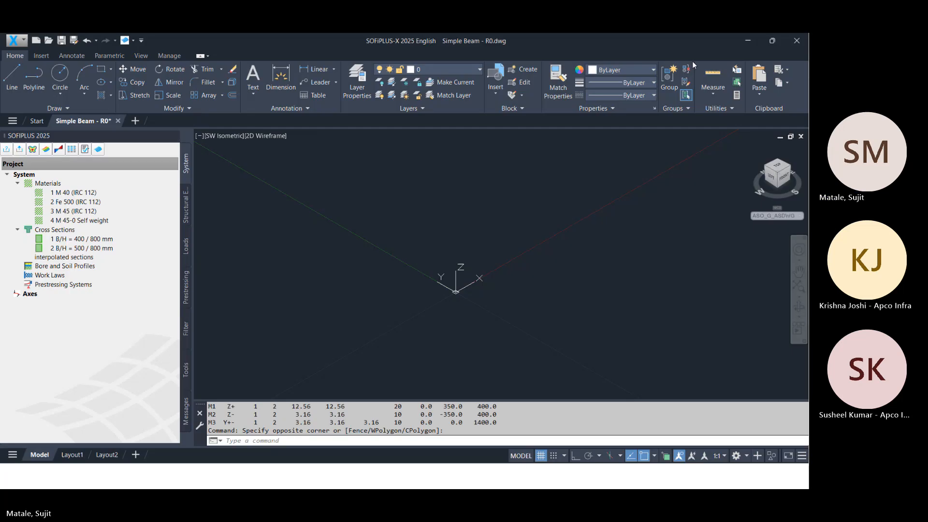
Step: Switch to the CAD reference file in AutoCAD, examine the longitudinal girder sections at mid and end, and return to SOFiPLUS-X
click(69, 231)
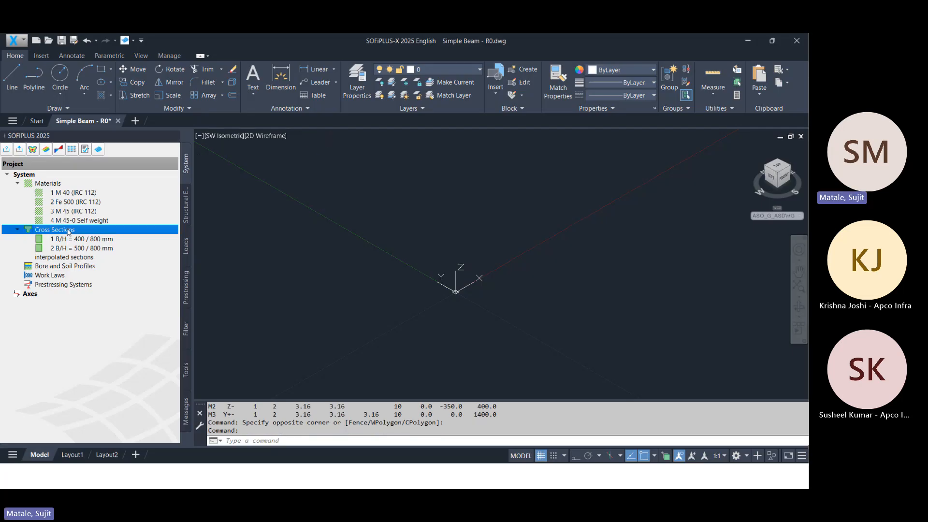
click(772, 42)
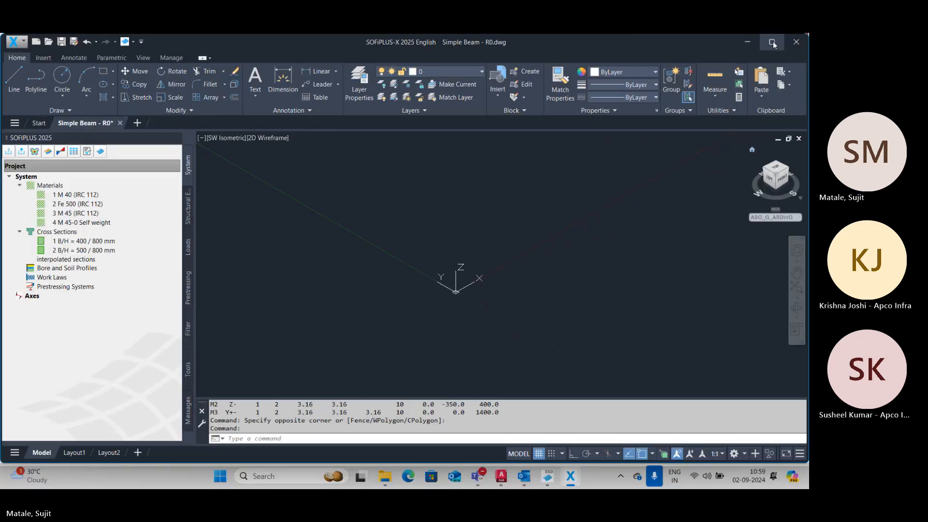
click(502, 476)
mouse_move(412, 309)
middle_down()
mouse_move(386, 309)
mouse_move(322, 409)
middle_up()
scroll(349, 204, up, 8)
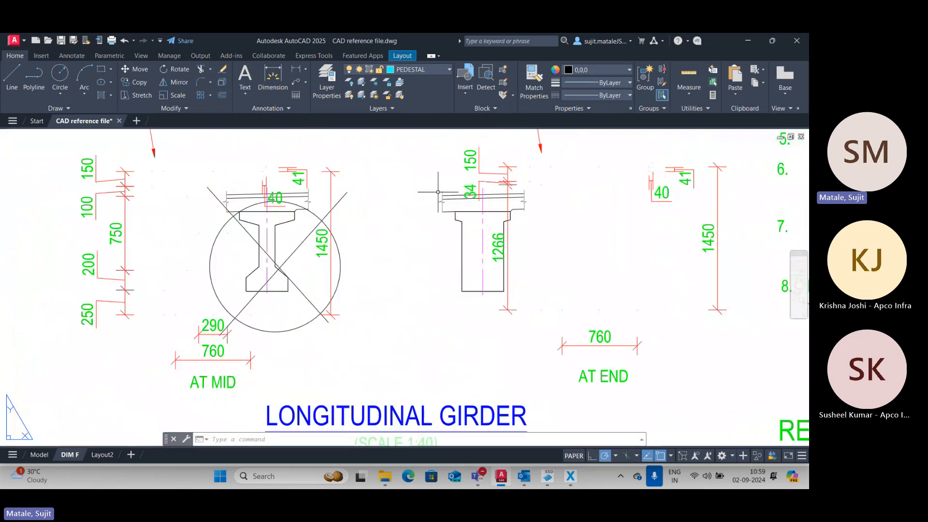
scroll(435, 242, down, 6)
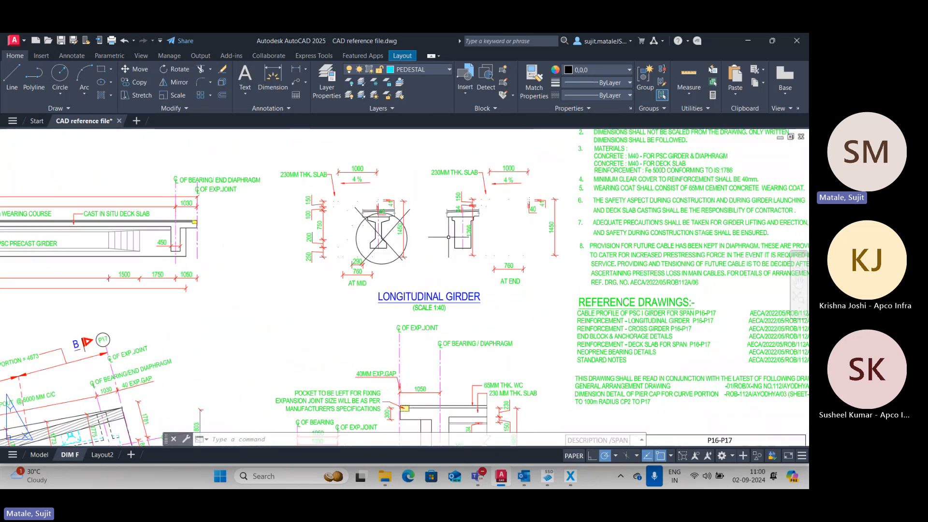
scroll(421, 282, down, 3)
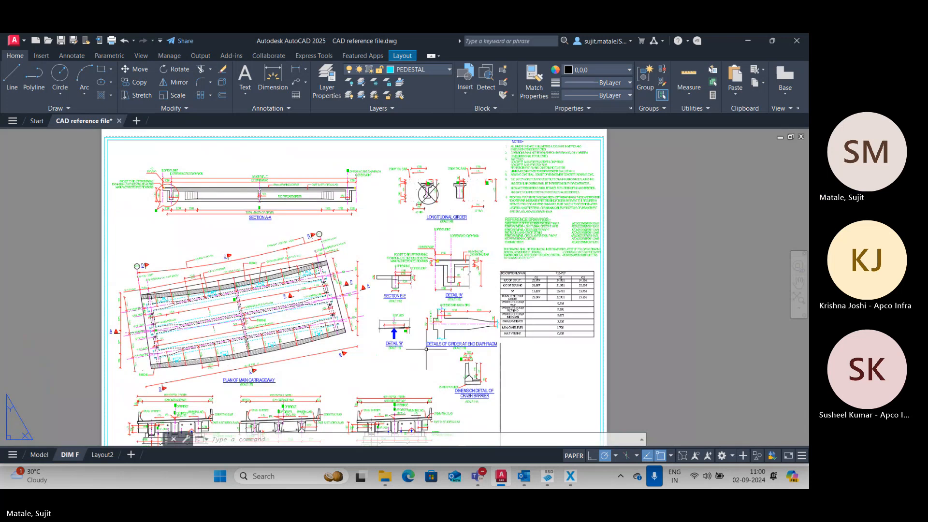
click(571, 478)
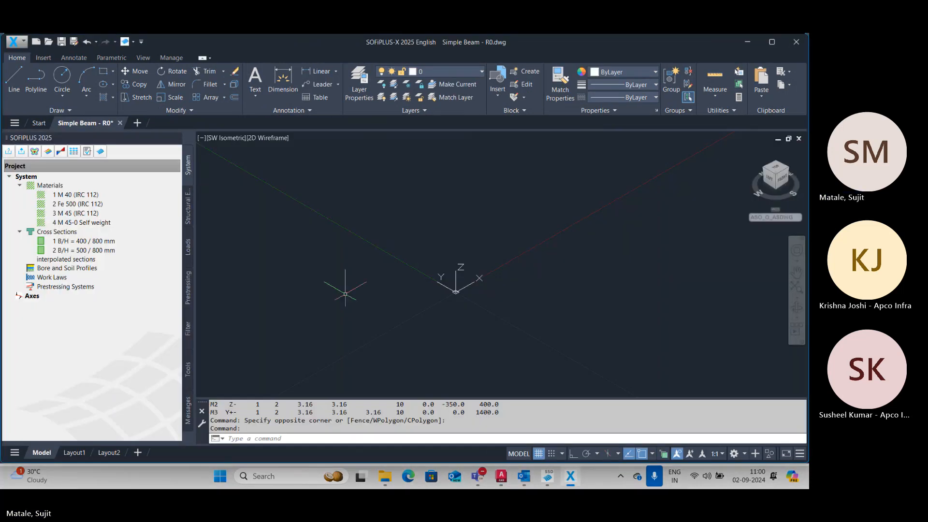
Step: Create a new reinforced concrete solid section as number 3 and name it "Mid section"
right_click(85, 234)
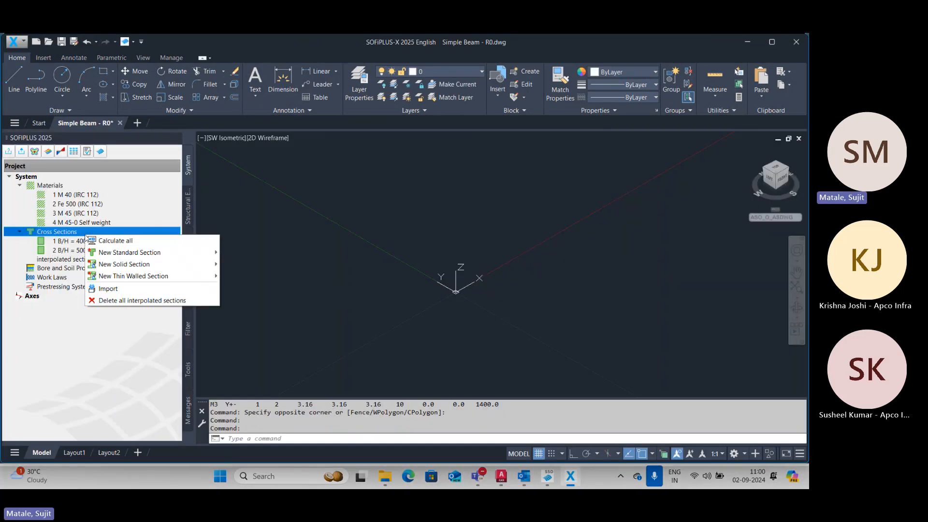
mouse_move(124, 264)
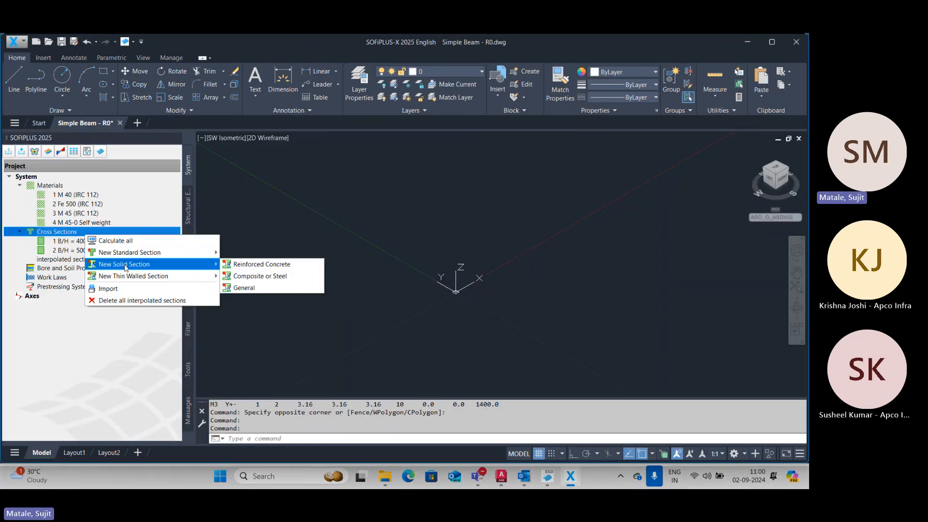
click(256, 269)
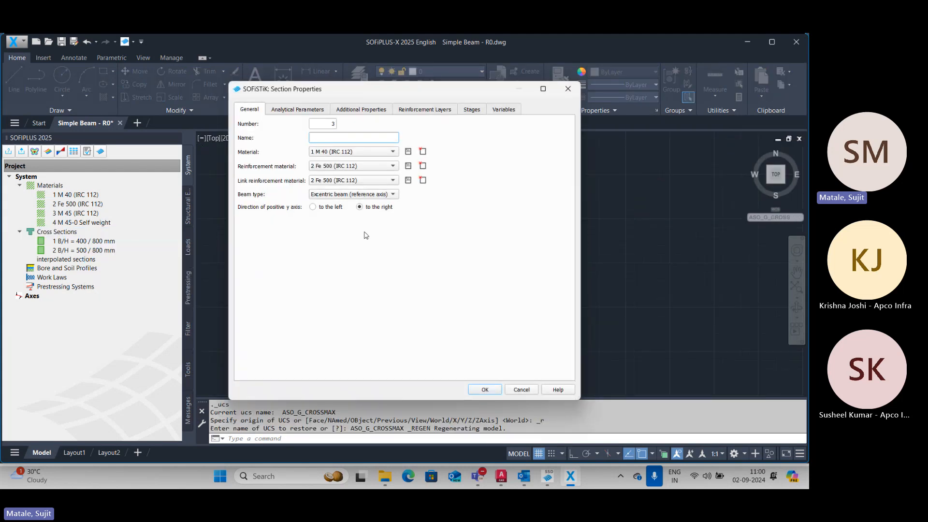
text(Mid section)
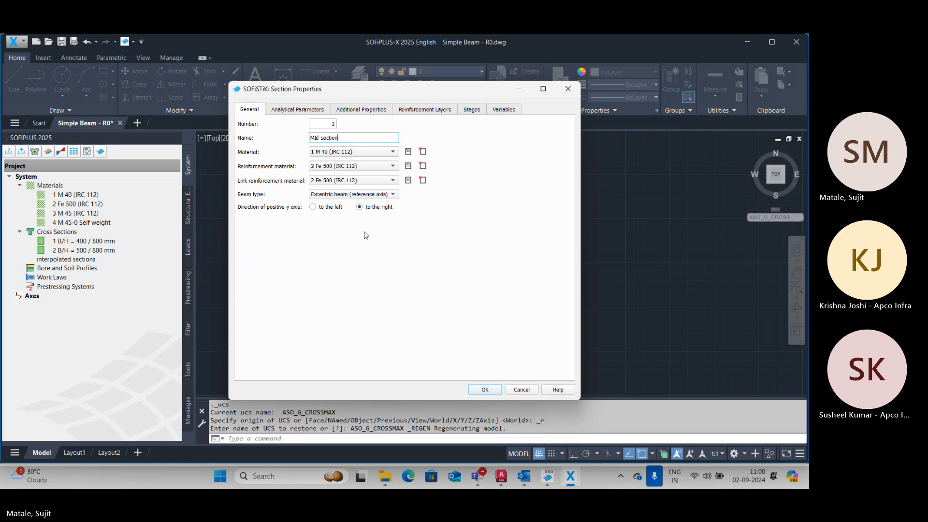
key(ctrl+a)
text(Mid sect)
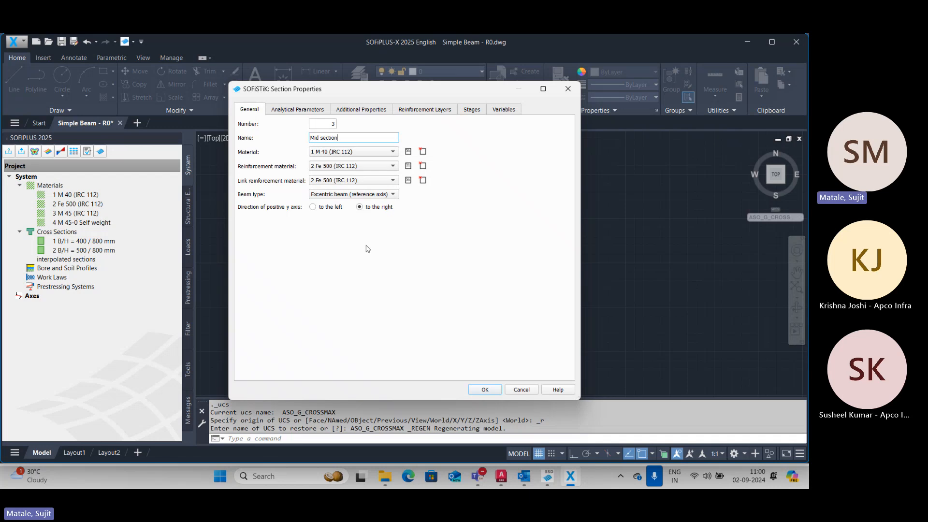
Step: Check the material, reinforcement material and beam type choices, keeping M 40, Fe 500 and Excentric beam (reference axis)
click(373, 152)
click(373, 156)
click(373, 166)
click(372, 168)
click(347, 196)
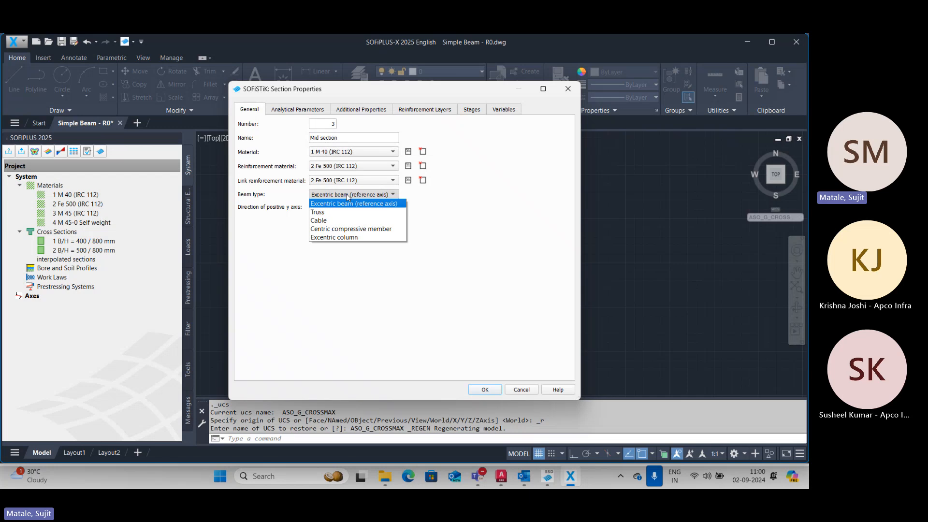
click(347, 197)
Step: Review the section's analytical parameters, additional properties, reinforcement layers, stages and variables, and accept the properties to open the Cross Section Editor
click(317, 110)
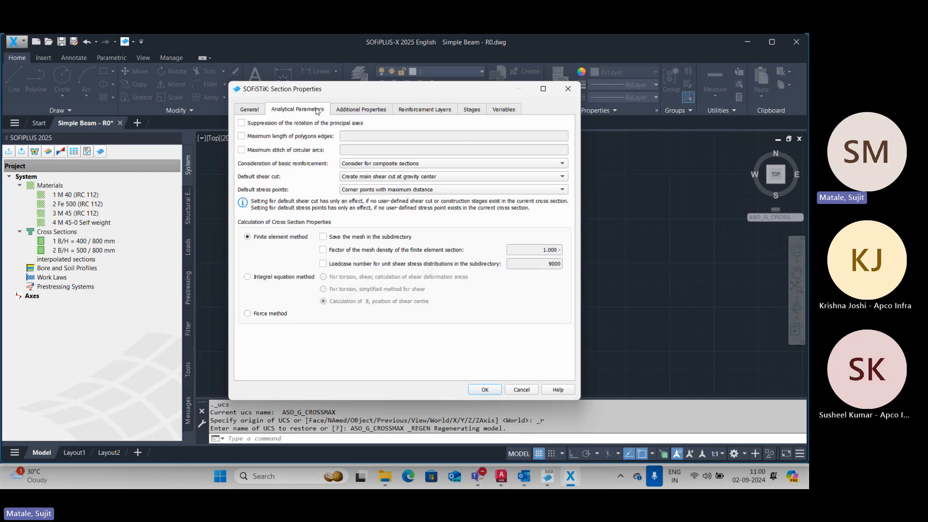
click(365, 110)
click(406, 114)
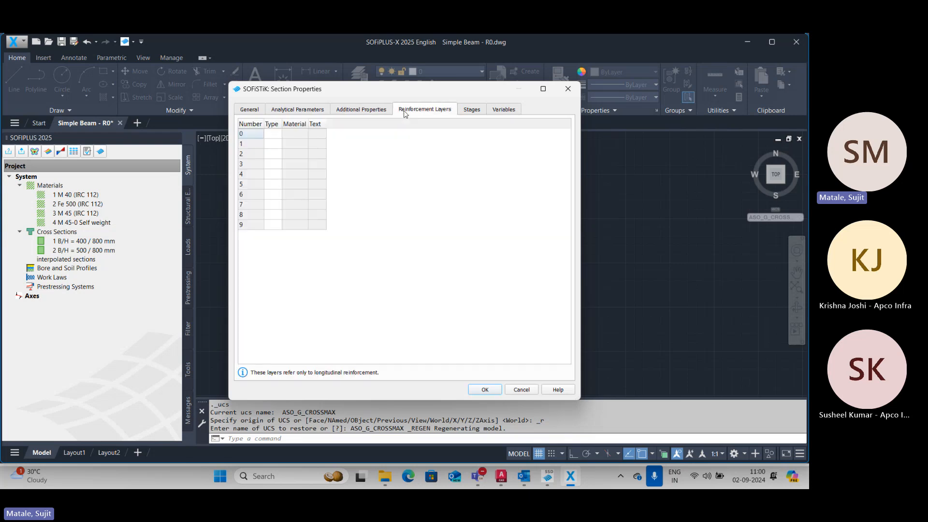
click(470, 113)
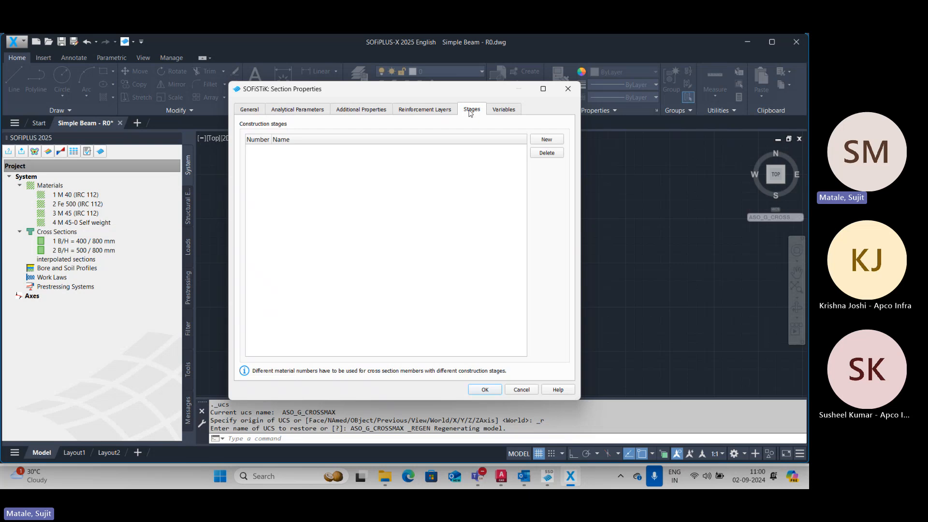
click(504, 111)
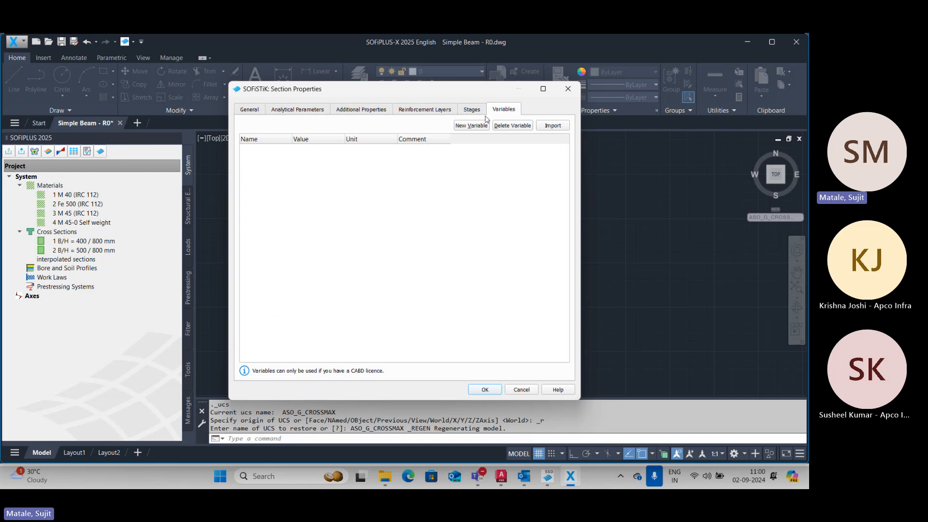
click(252, 112)
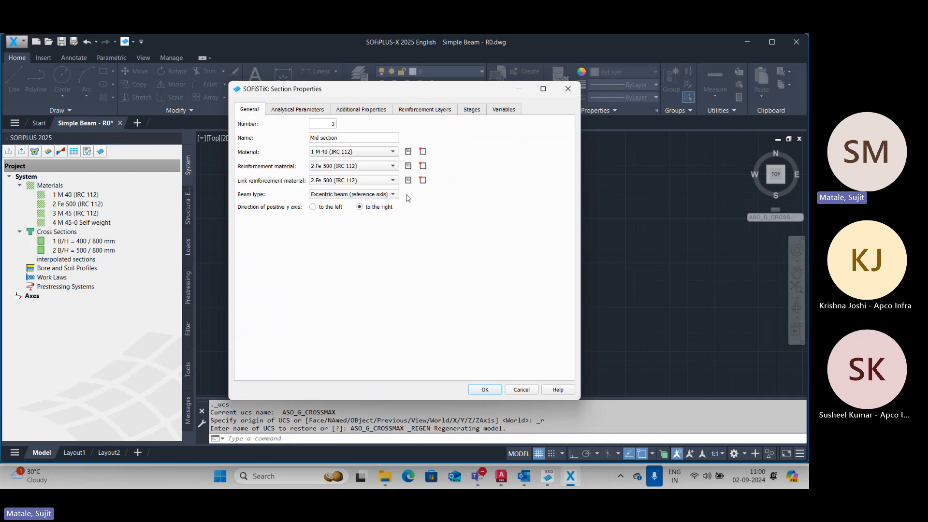
click(488, 389)
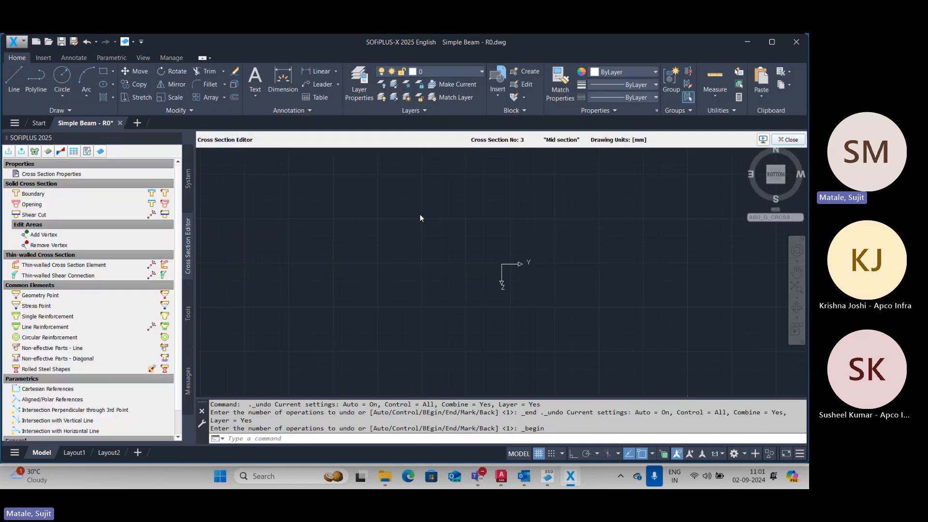
Step: Draw a freehand upright rectangle enclosing the origin of the Y and Z axes in the Cross Section Editor
click(406, 220)
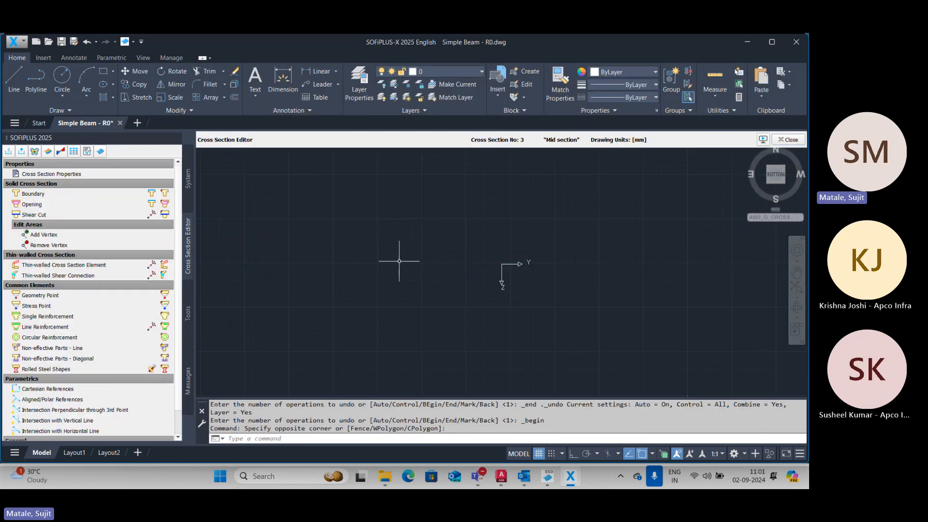
middle_drag(400, 262, 361, 264)
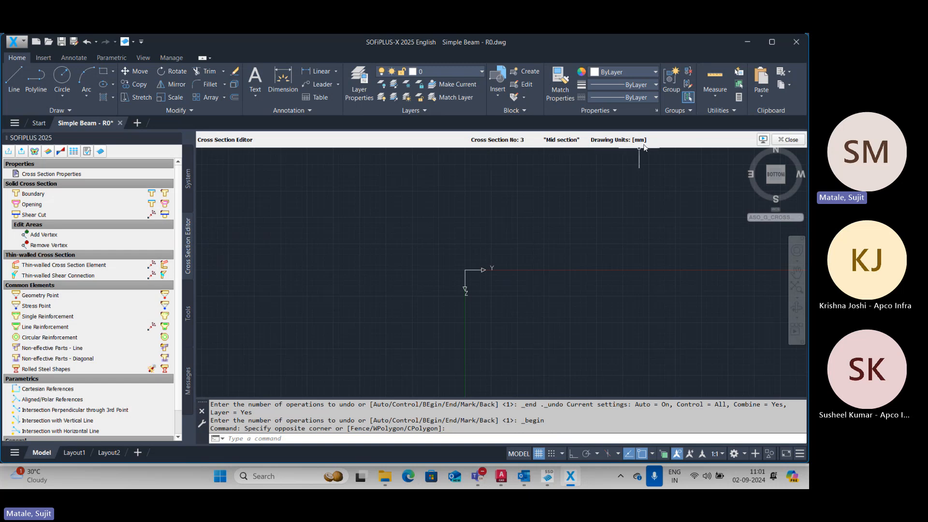
click(473, 227)
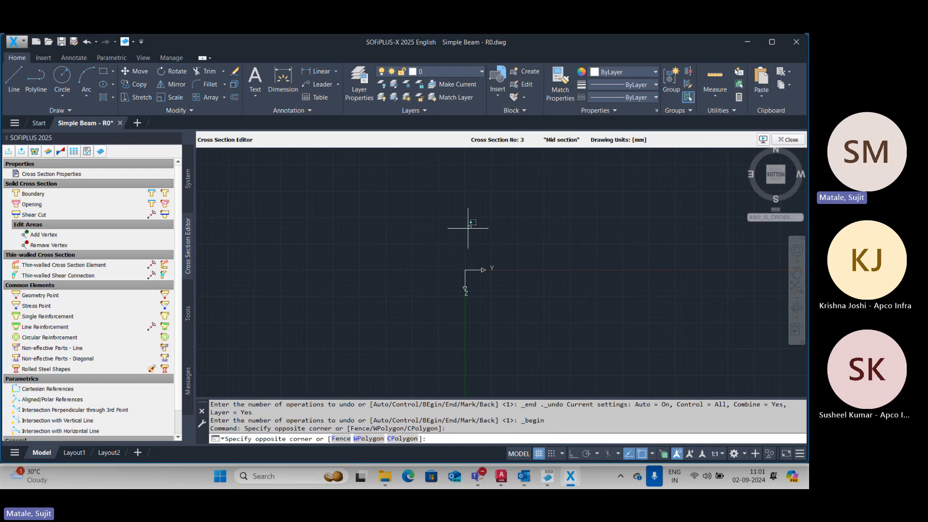
text(rec)
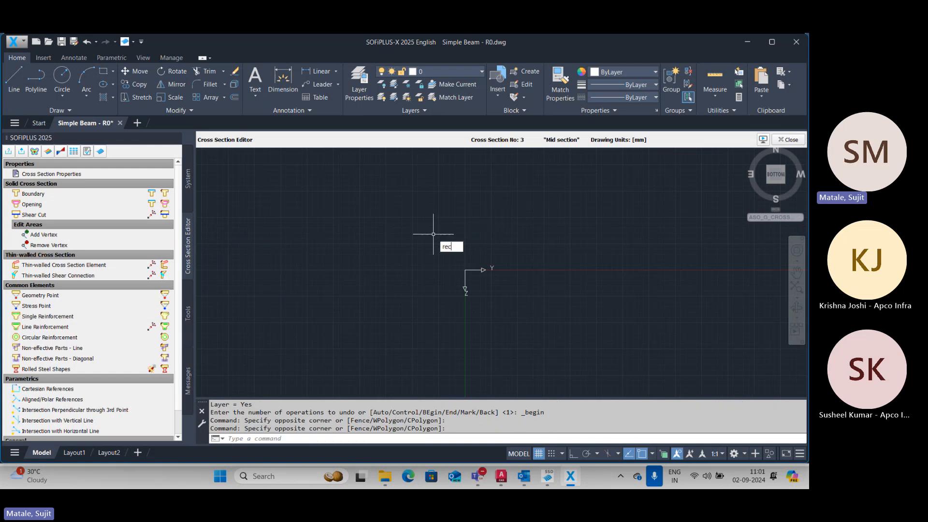
key(Return)
click(416, 209)
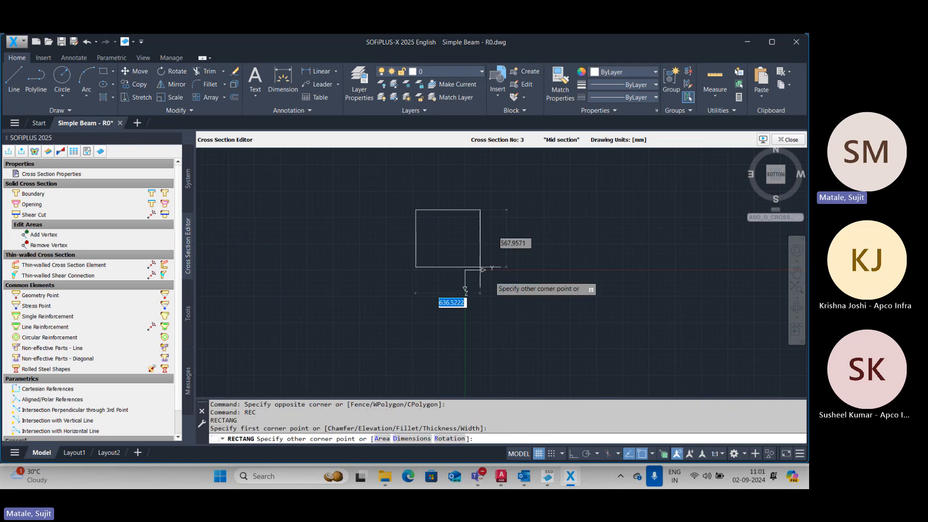
click(528, 355)
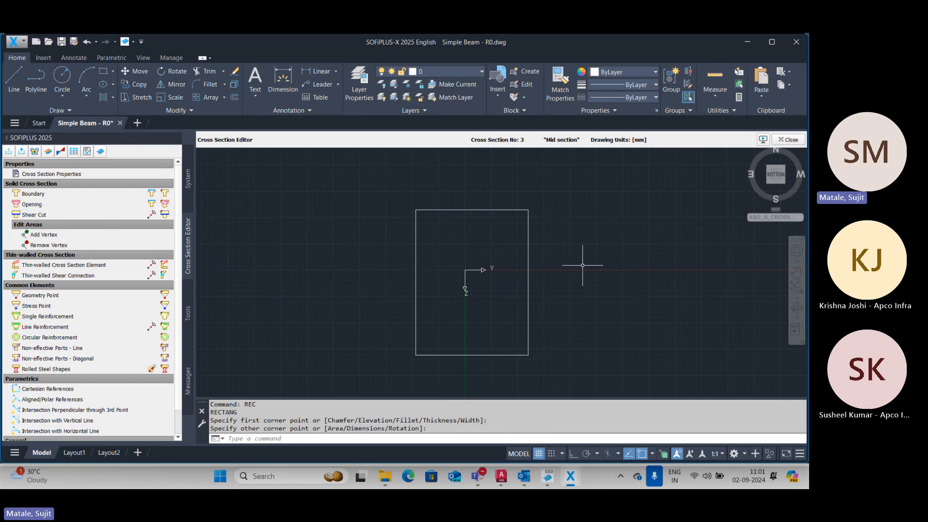
middle_drag(581, 266, 574, 259)
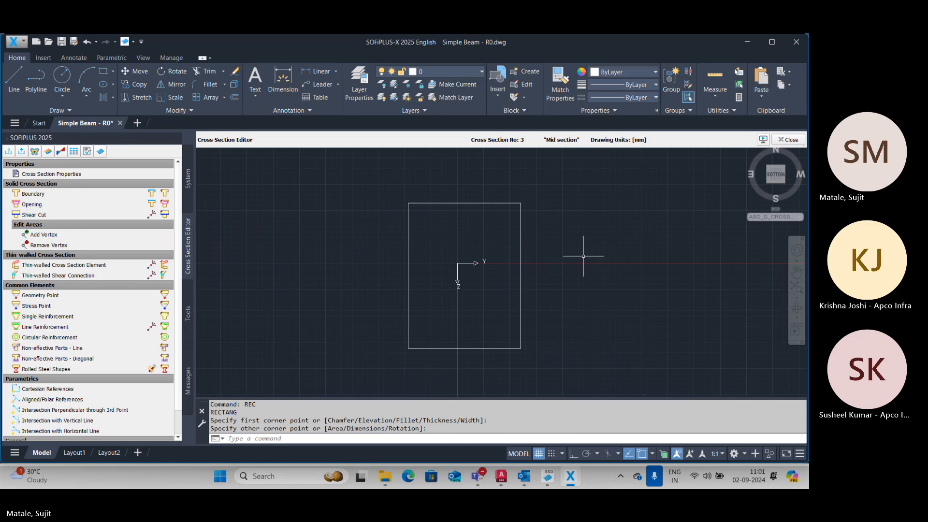
Step: Start a solid section boundary and check its material and construction stage options, keeping 1 M 40 (IRC 112) and always active
click(38, 195)
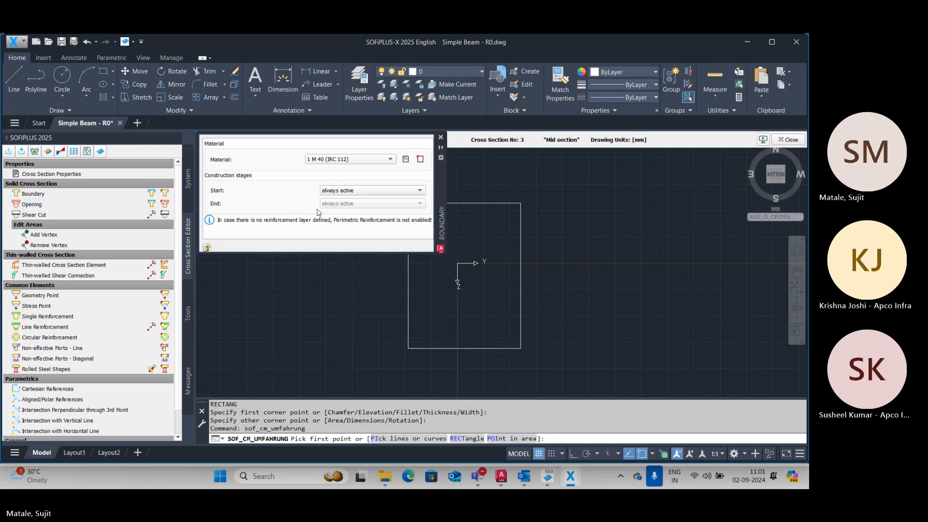
drag(437, 198, 262, 198)
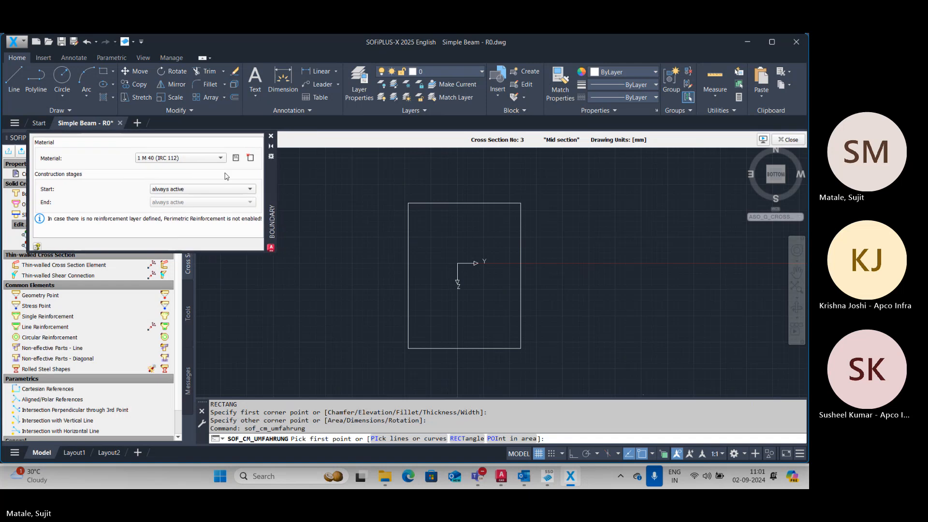
click(179, 159)
click(180, 166)
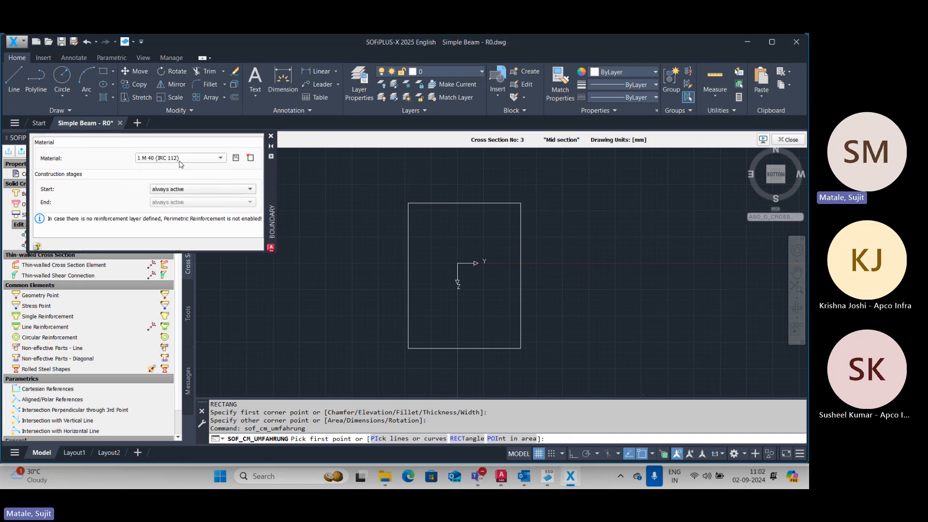
click(176, 191)
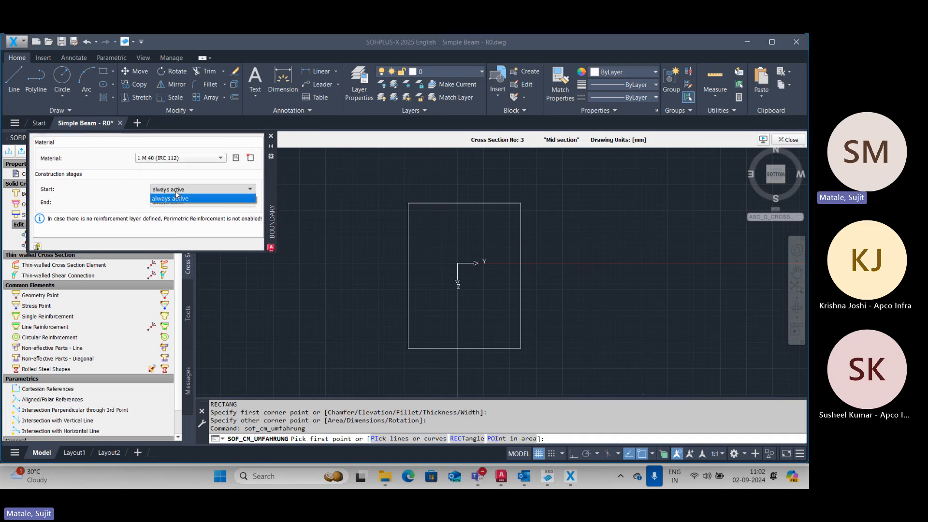
click(176, 191)
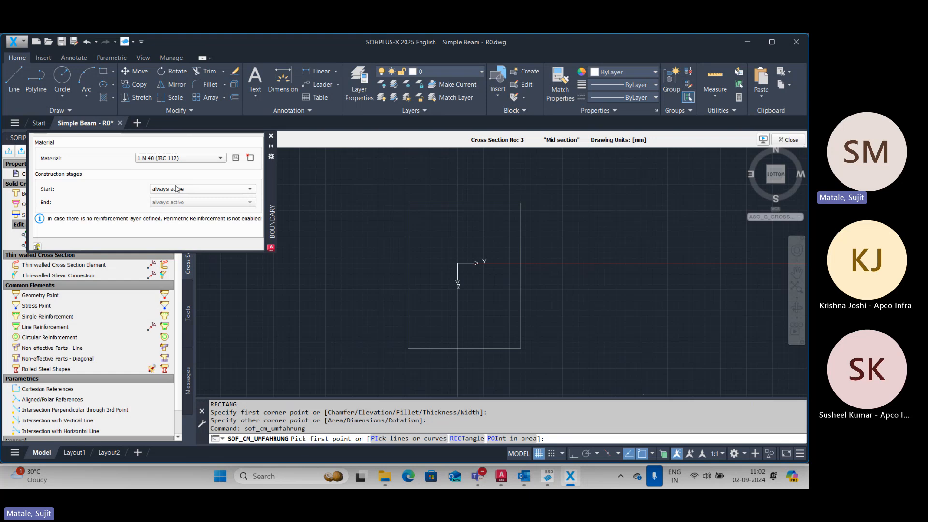
Step: Trace the boundary point by point over the four corners of the drawn rectangle, closing at the first corner, and end the command
click(408, 203)
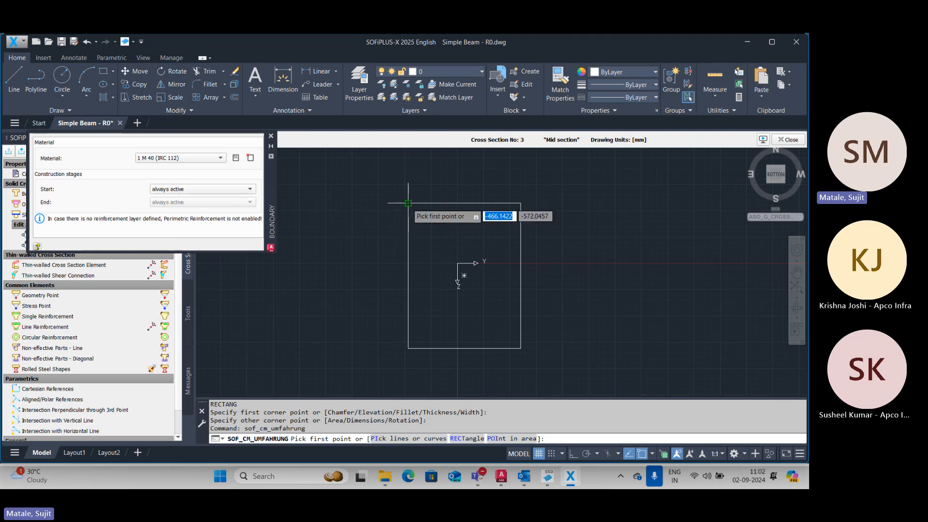
click(520, 203)
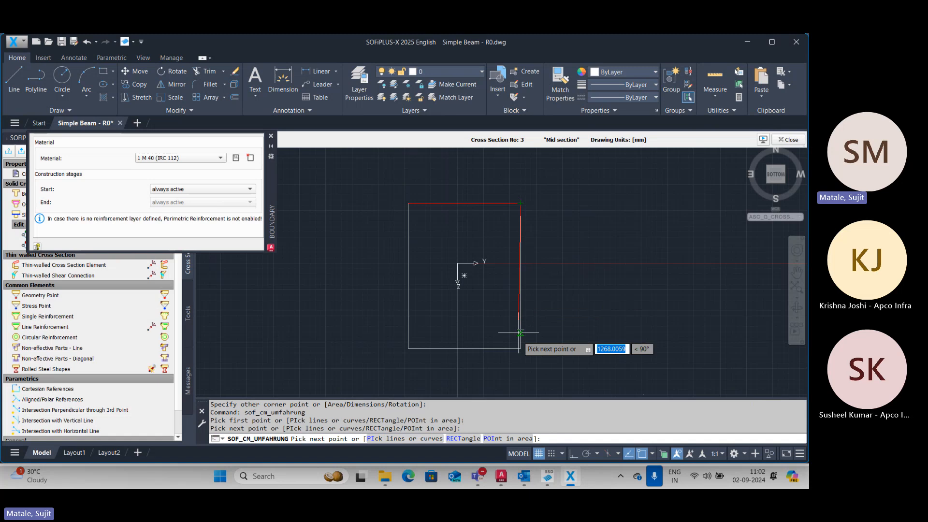
click(520, 348)
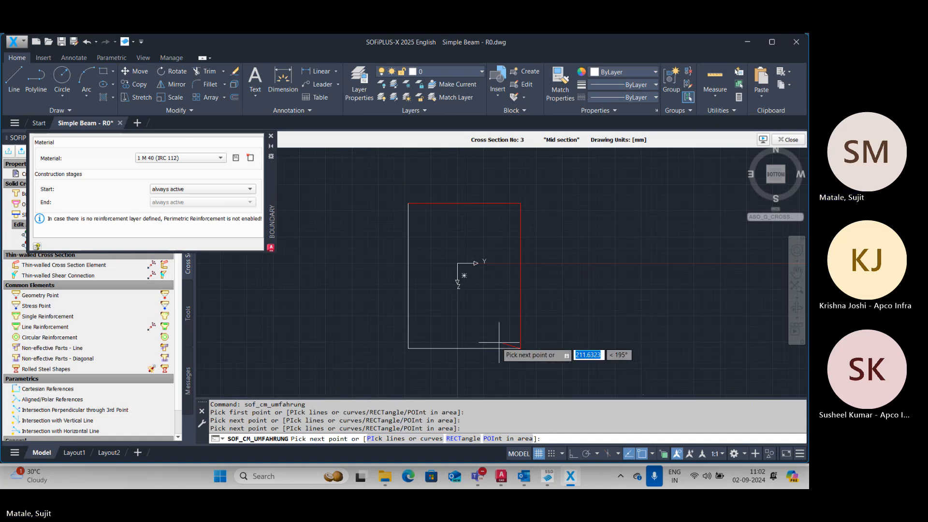
click(409, 348)
click(409, 203)
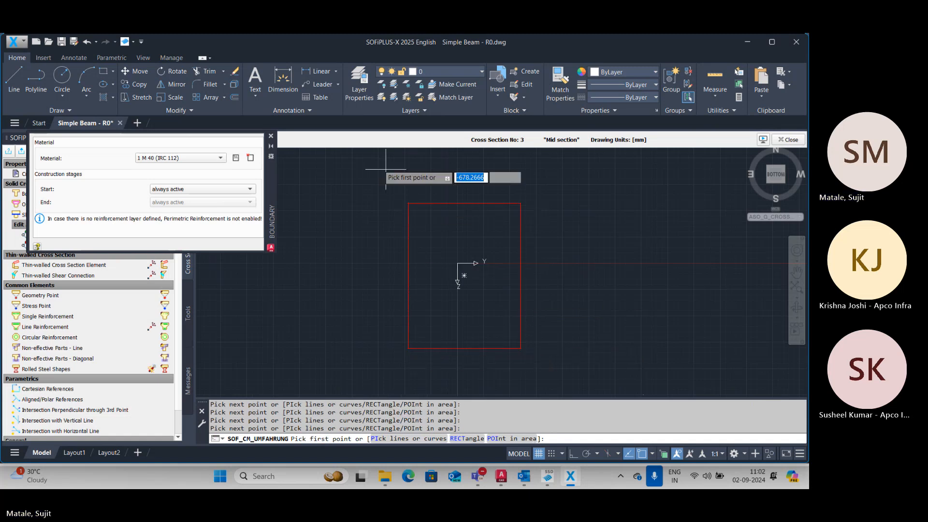
click(271, 136)
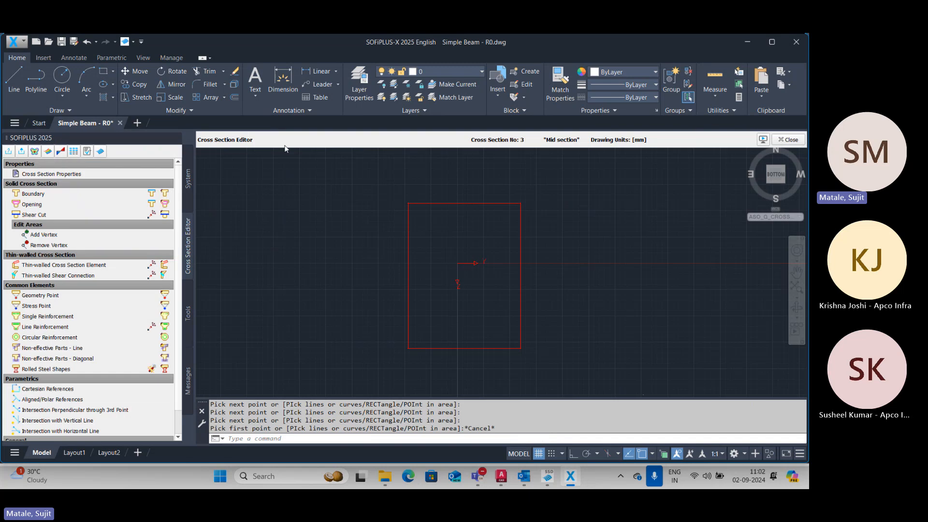
middle_drag(330, 249, 317, 242)
key(Escape)
key(Escape)
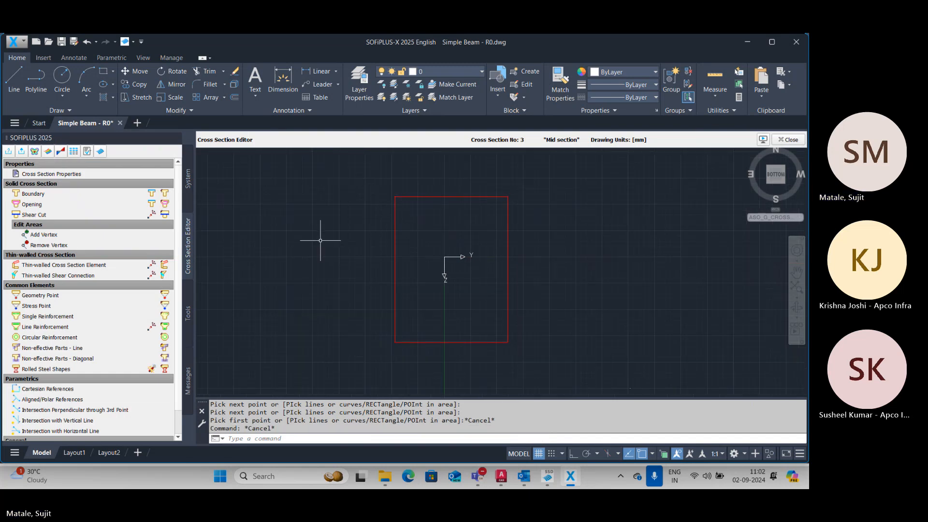
Step: Calculate the Mid section's cross section properties and examine the centroid and stress point markers on the outline
scroll(493, 251, up, 2)
scroll(487, 209, down, 2)
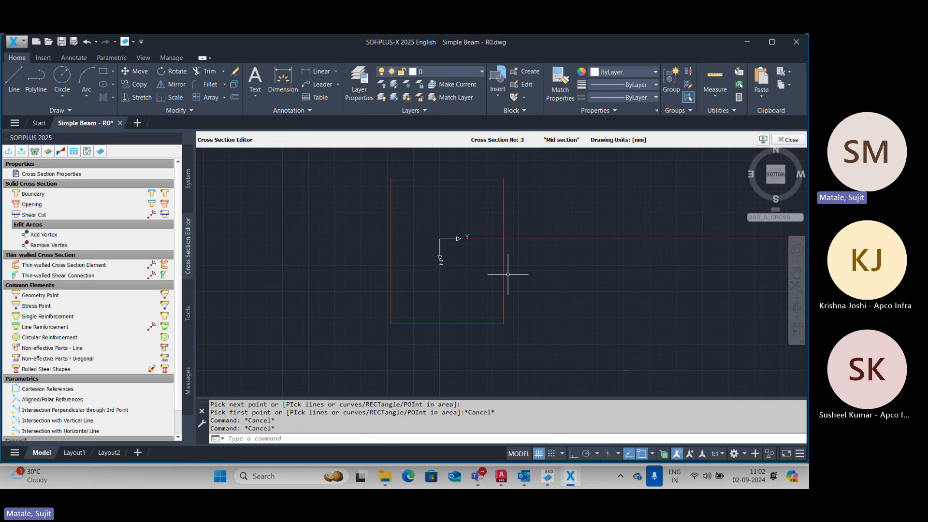
click(763, 141)
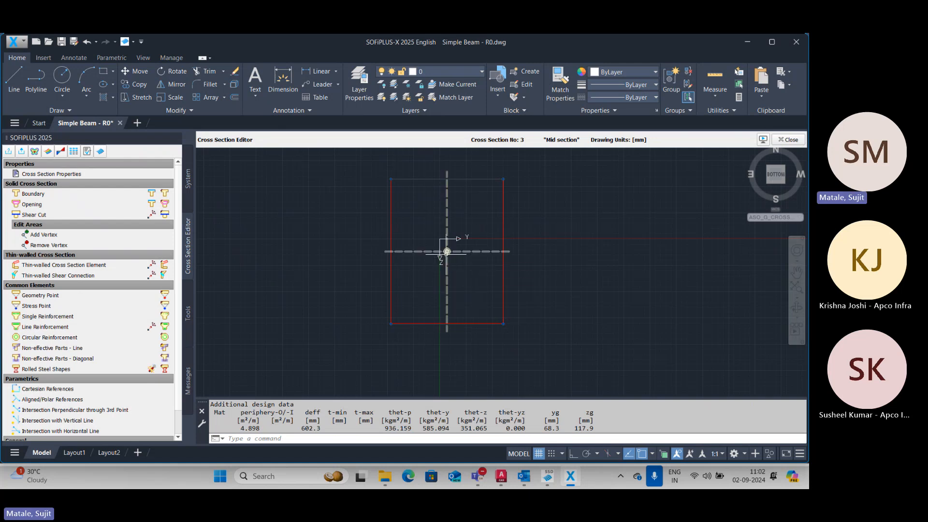
scroll(451, 253, up, 5)
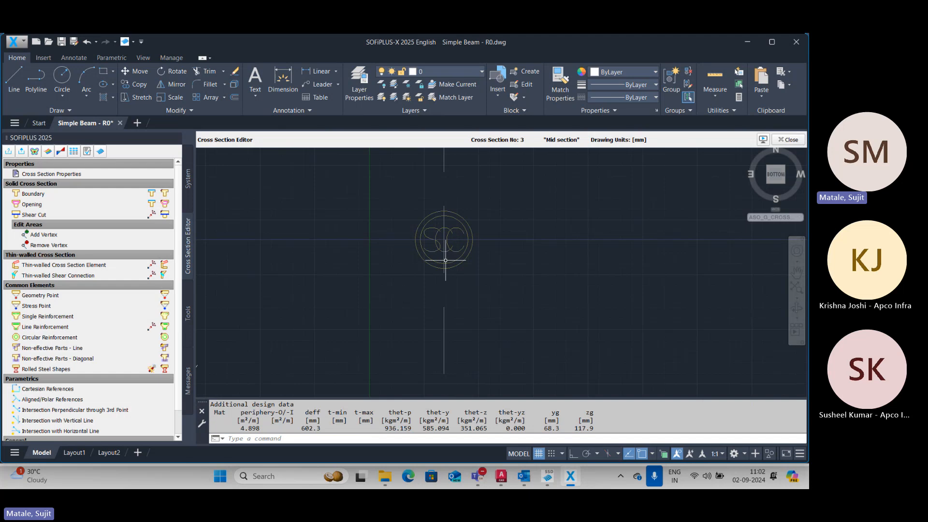
scroll(433, 252, down, 4)
scroll(385, 184, up, 4)
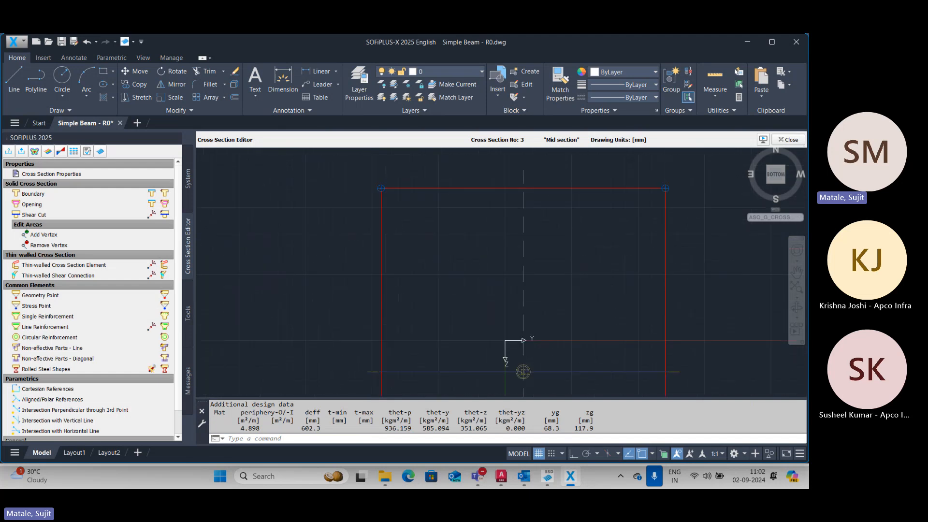
Step: View the properties of the stress point at the rectangle's upper-left corner and close them without changes
double_click(385, 177)
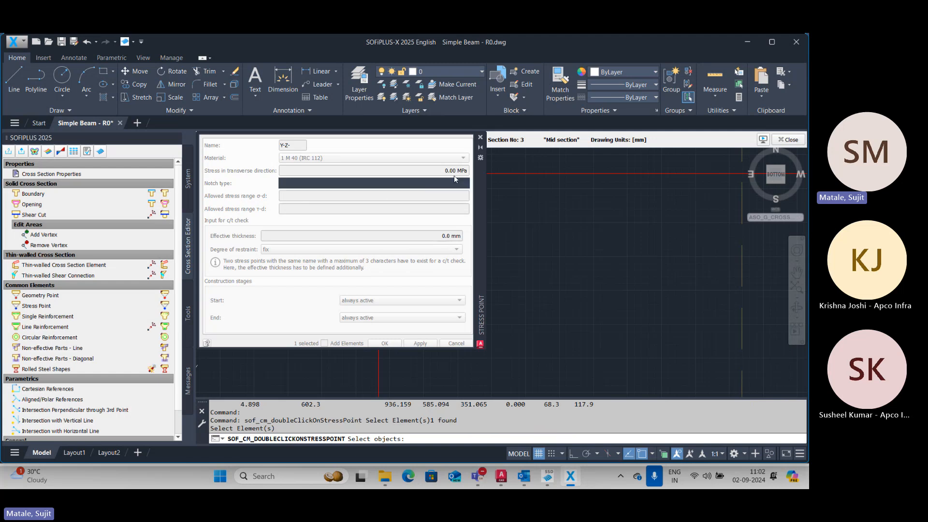
key(Escape)
scroll(476, 186, down, 3)
middle_drag(512, 235, 498, 235)
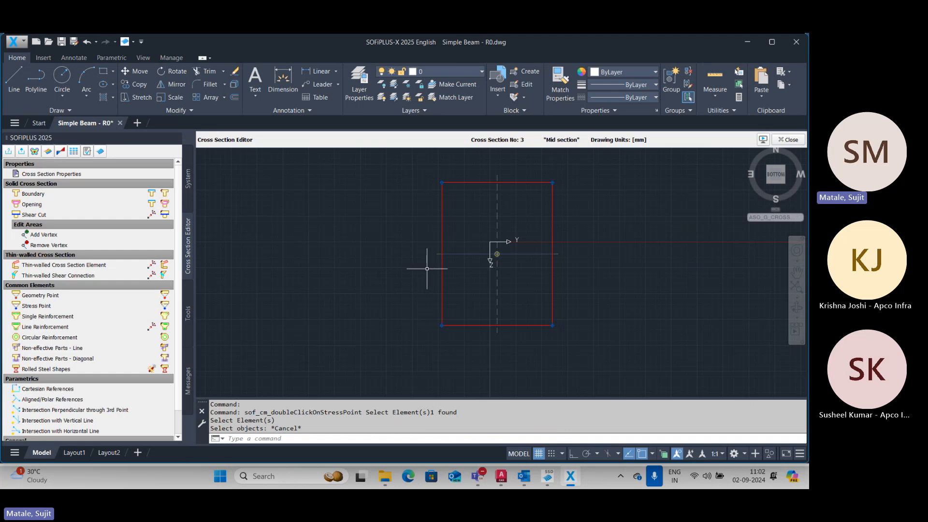
Step: Read through the calculated static, warping and design values of section 3 in the text window, and close it
key(F2)
scroll(441, 260, up, 3)
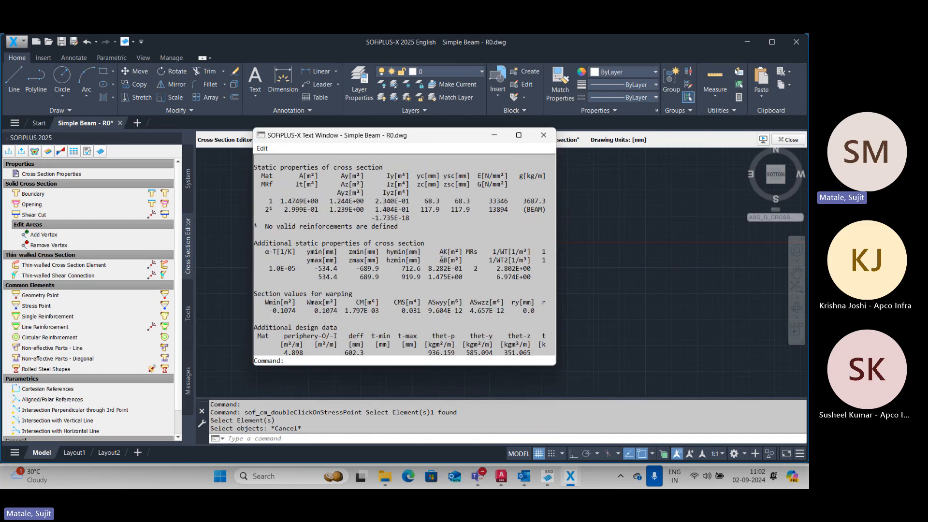
scroll(441, 259, down, 2)
scroll(427, 264, up, 4)
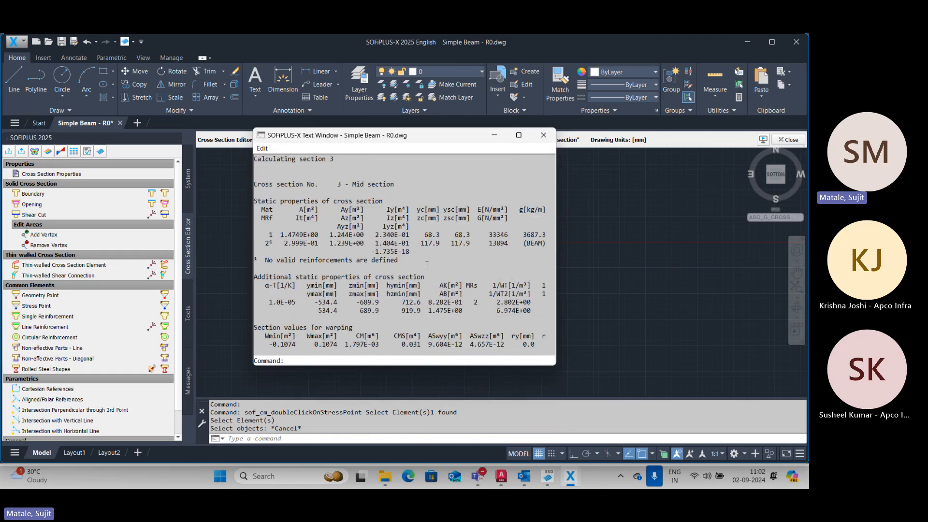
scroll(427, 265, up, 3)
scroll(332, 284, down, 1)
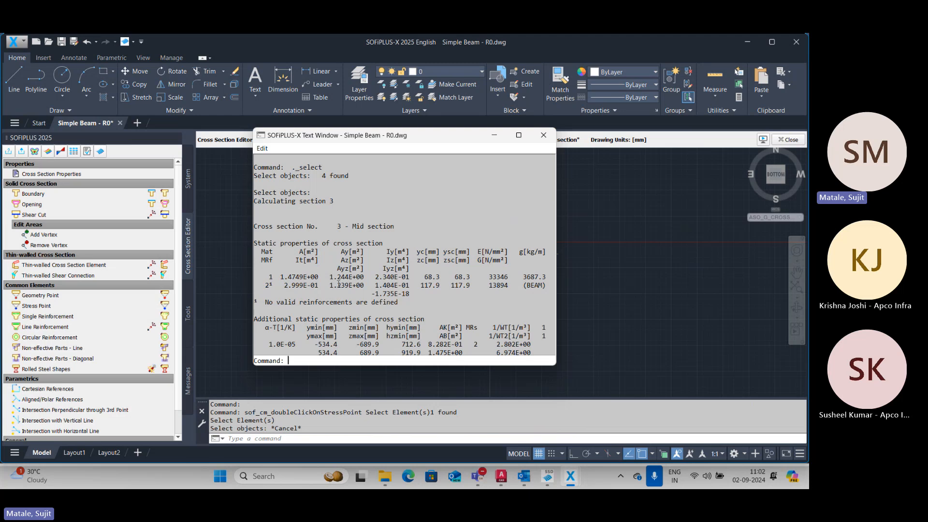
click(544, 135)
key(Escape)
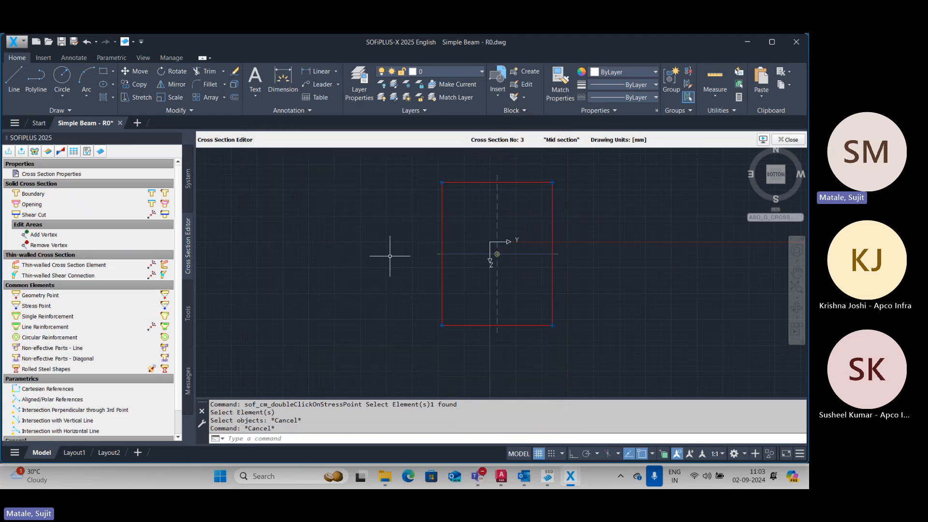
Step: Delete the point-by-point boundary while keeping the underlying drawn rectangle
scroll(390, 257, down, 2)
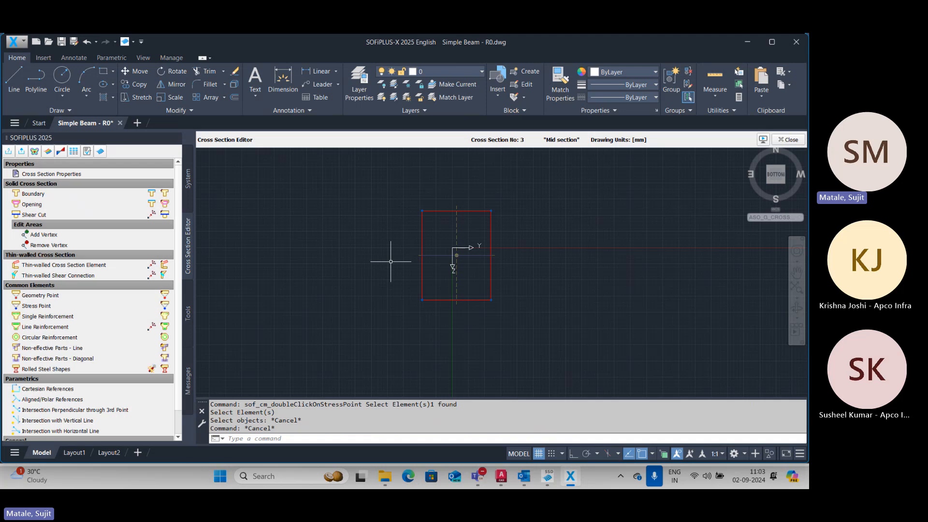
scroll(426, 222, up, 2)
click(437, 215)
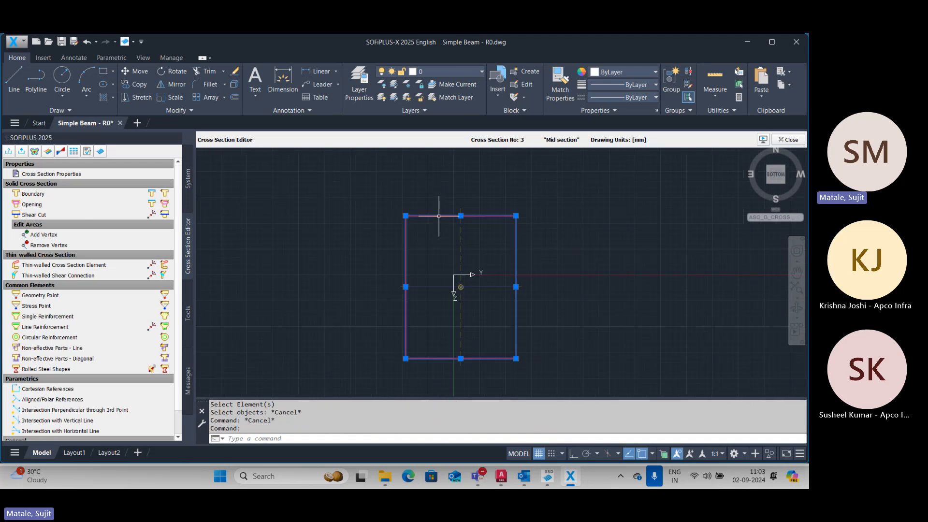
key(Delete)
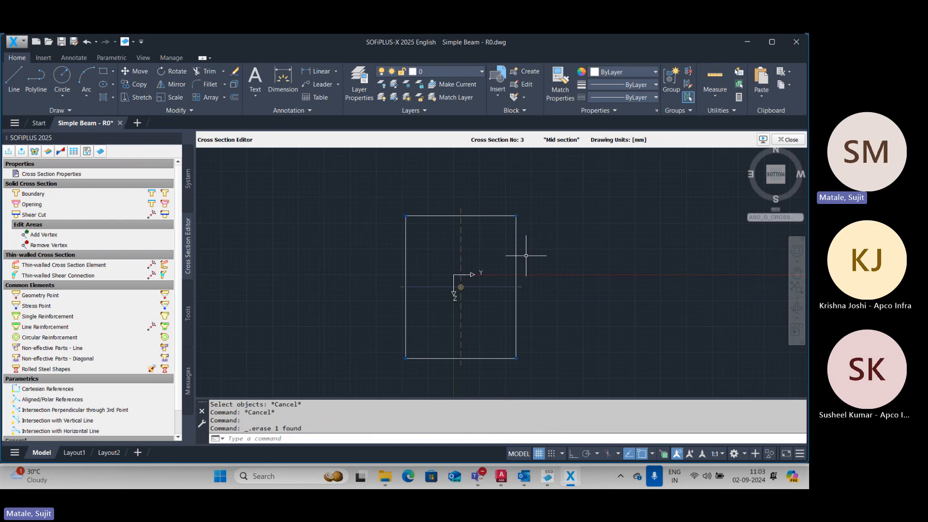
Step: Create the section boundary with the Rectangle option between the drawn rectangle's upper-left and lower-right corners, and end the command
click(92, 195)
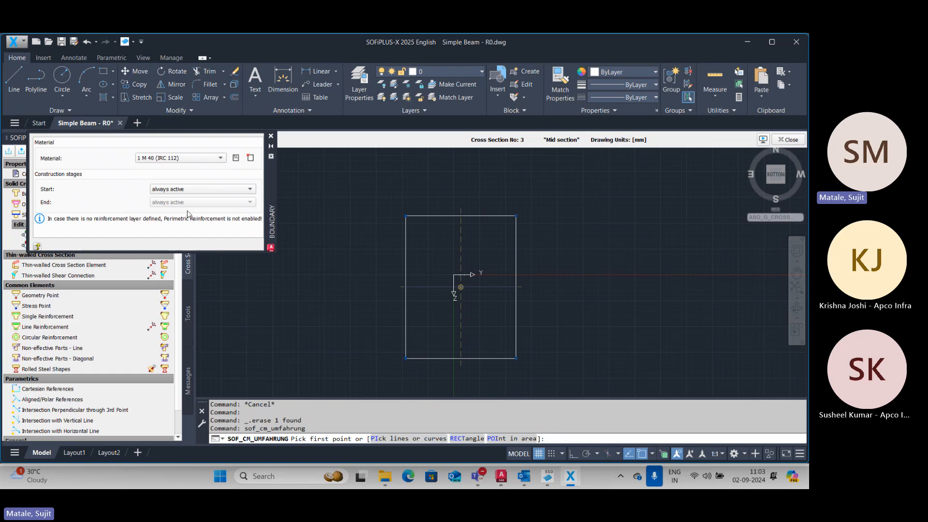
click(456, 440)
scroll(406, 209, up, 5)
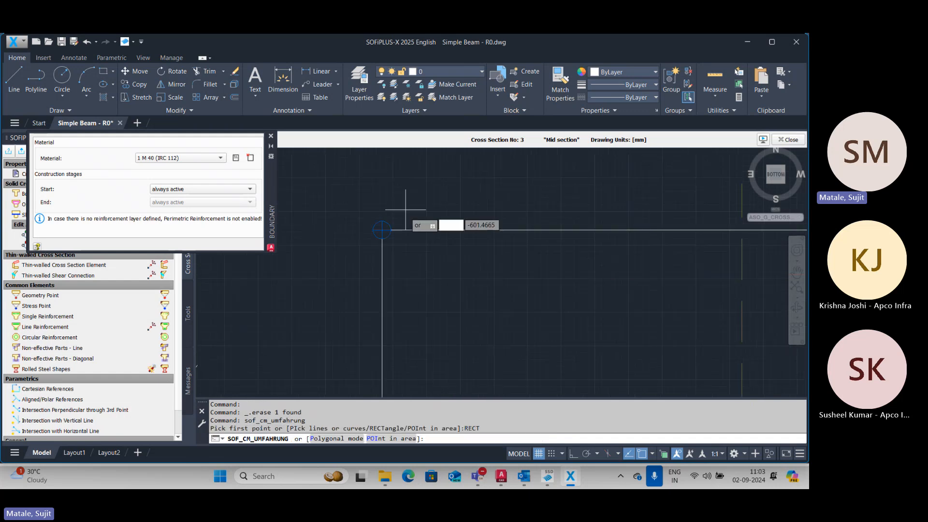
scroll(405, 210, down, 3)
click(386, 245)
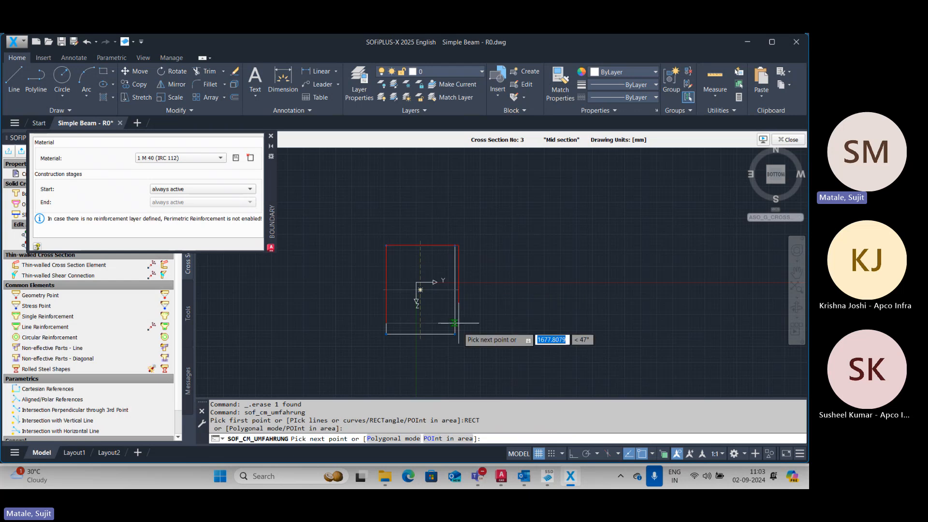
scroll(455, 322, up, 4)
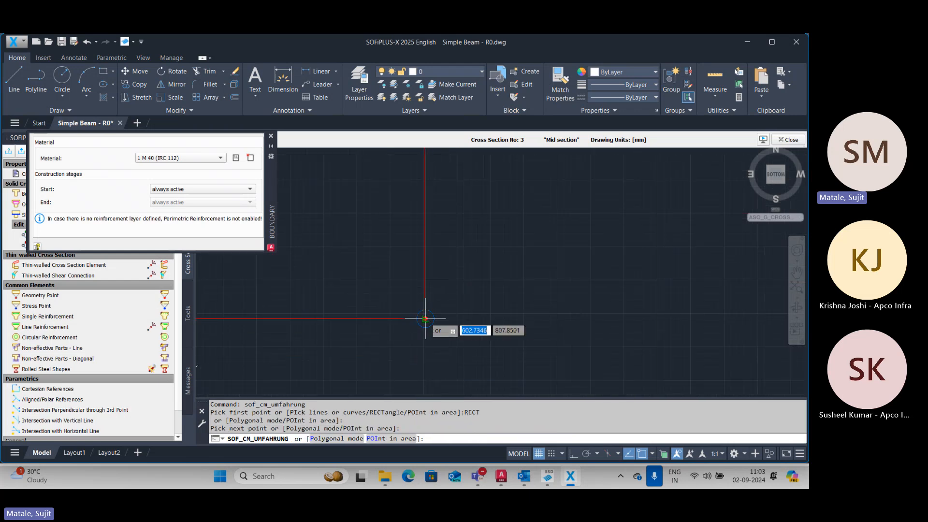
scroll(426, 319, down, 5)
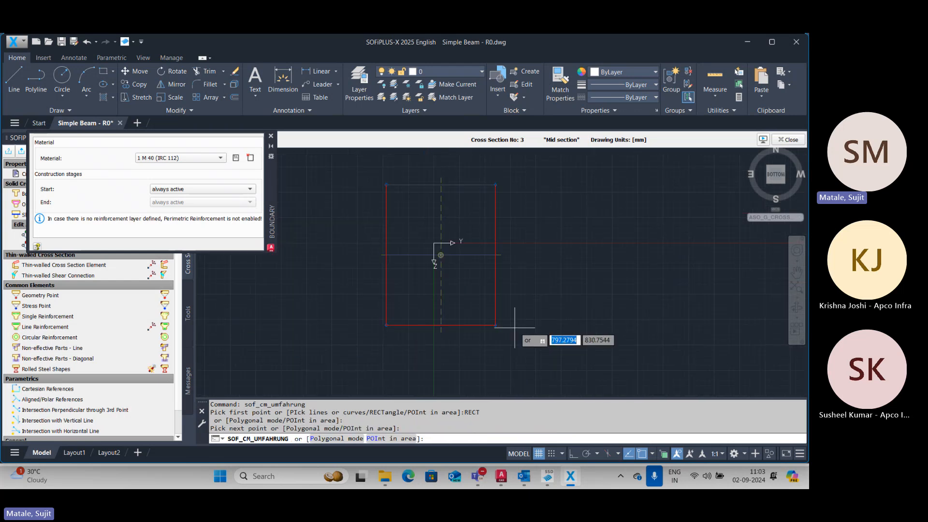
click(271, 136)
scroll(449, 283, up, 4)
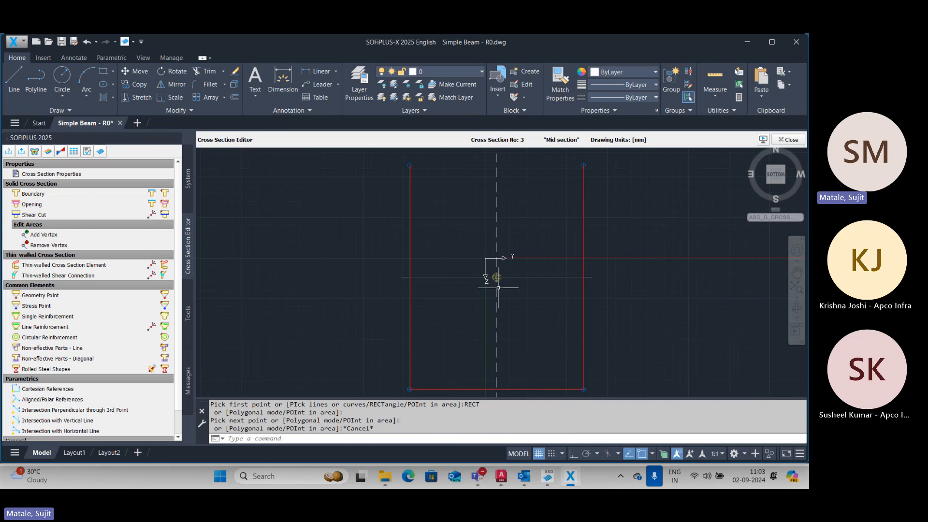
scroll(497, 288, down, 4)
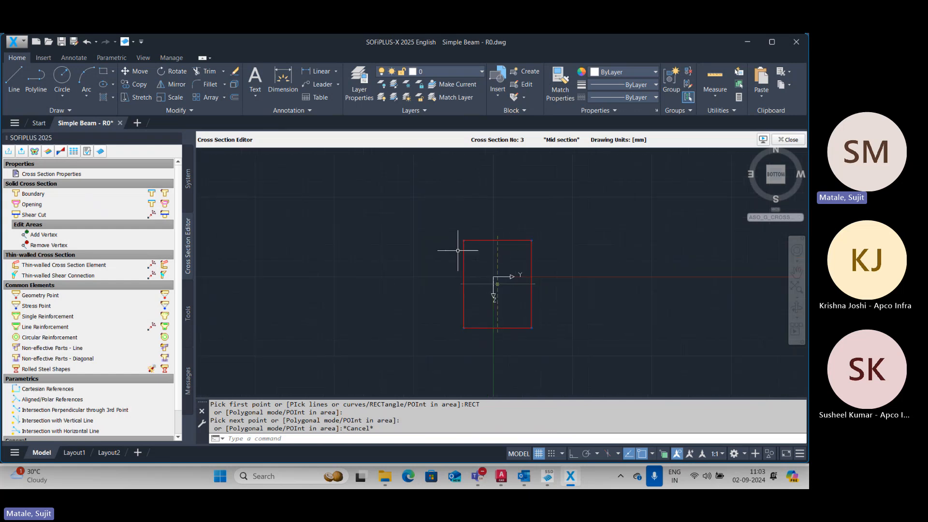
Step: Delete the boundary made with the Rectangle option, leaving only the drawn outline
key(Escape)
key(Escape)
click(484, 240)
key(Delete)
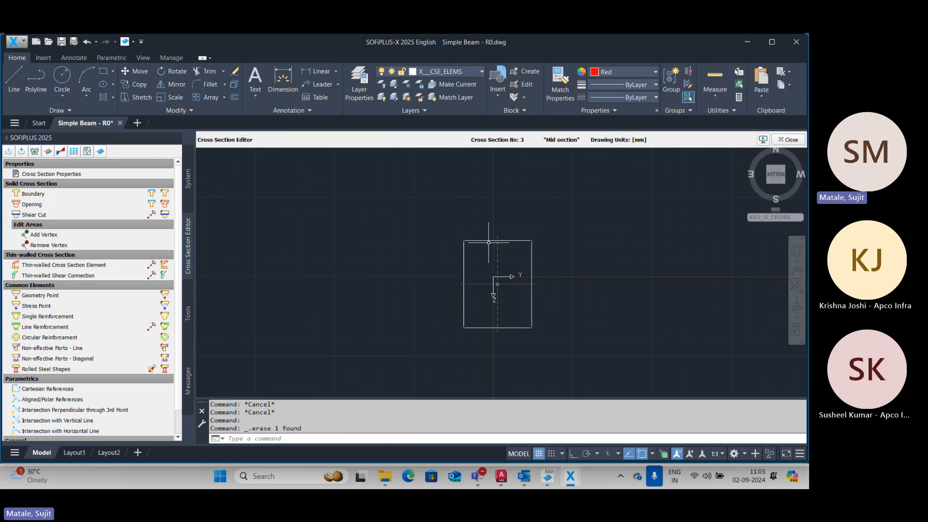
Step: Create the section boundary with the POInt in area option by picking a point inside the drawn rectangle, and end the command
middle_drag(483, 273, 445, 240)
scroll(445, 239, up, 4)
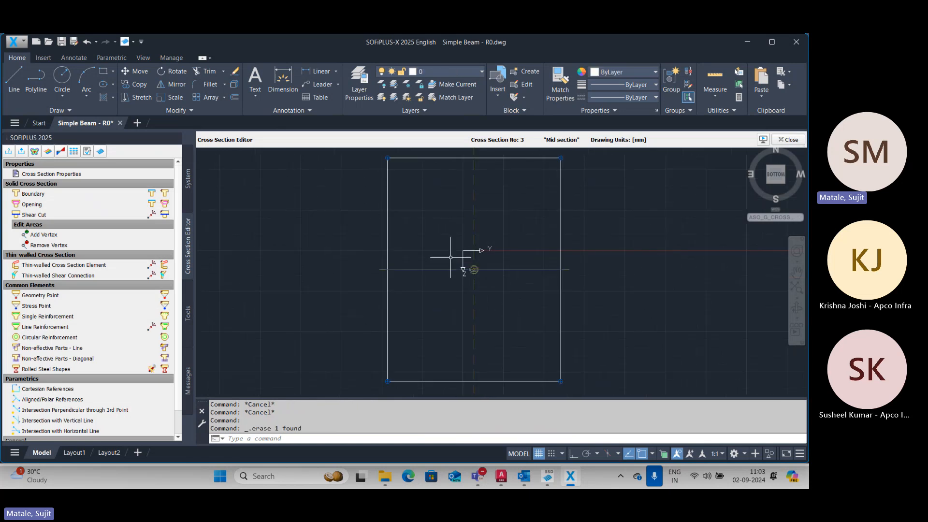
click(83, 194)
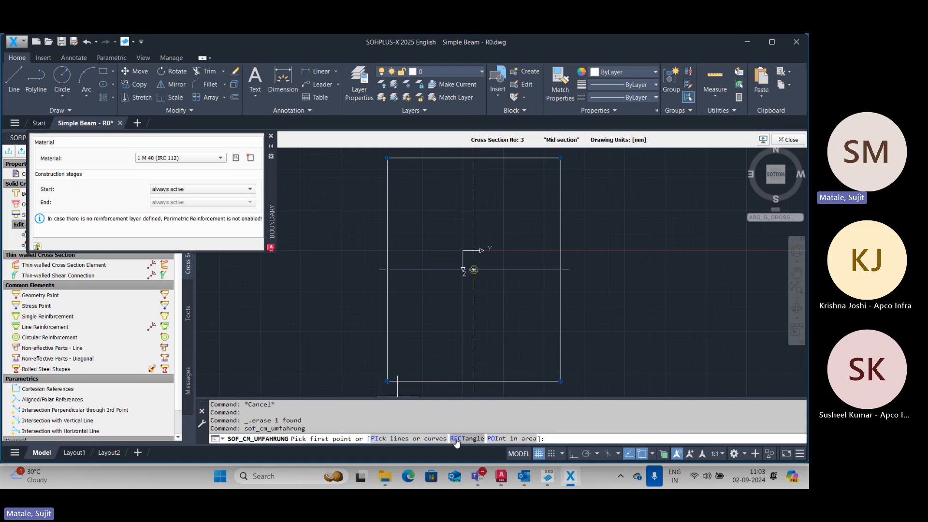
click(494, 438)
scroll(472, 295, down, 3)
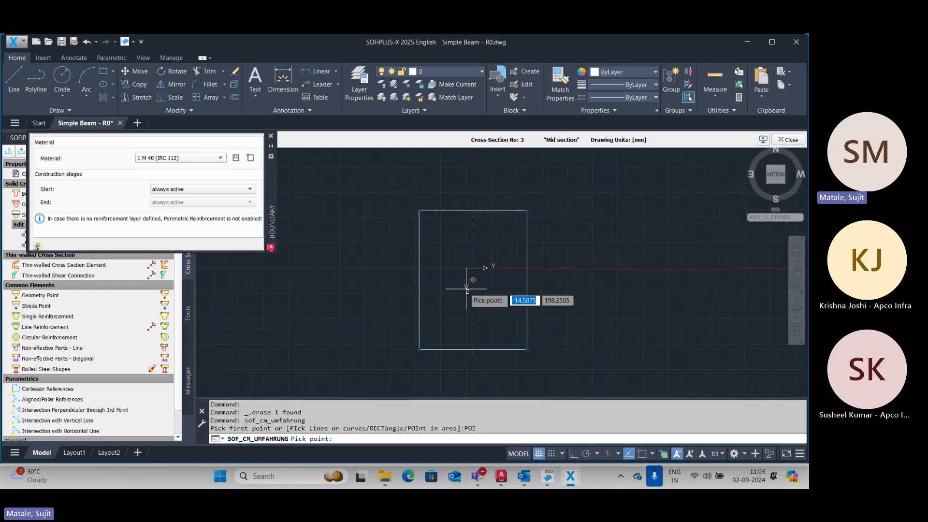
click(455, 260)
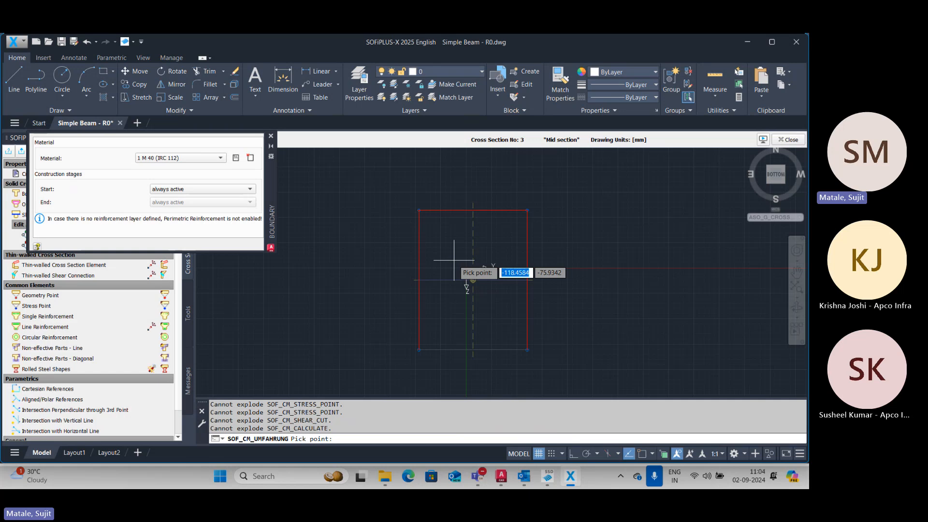
key(Escape)
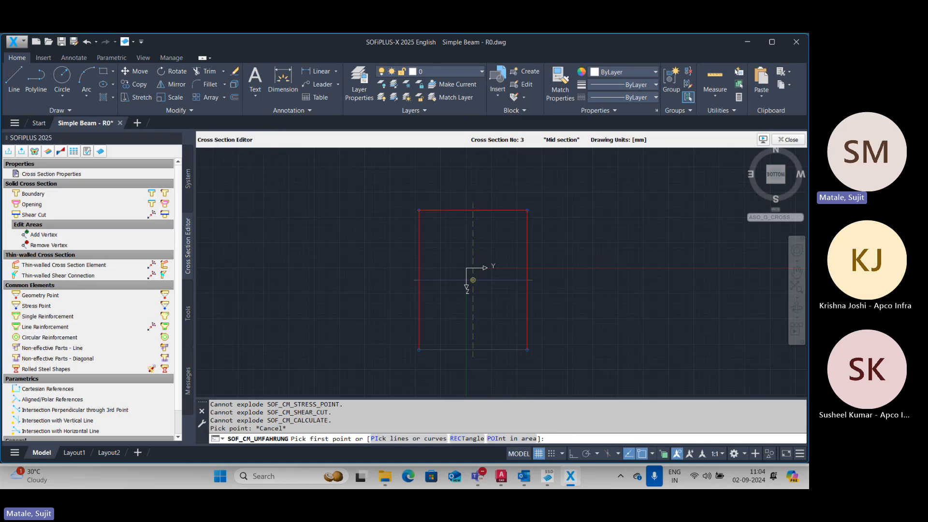
scroll(404, 183, down, 2)
key(Escape)
key(Escape)
Step: Delete the rectangle outline together with its boundary and all other section elements from the Mid section drawing
click(540, 175)
key(Escape)
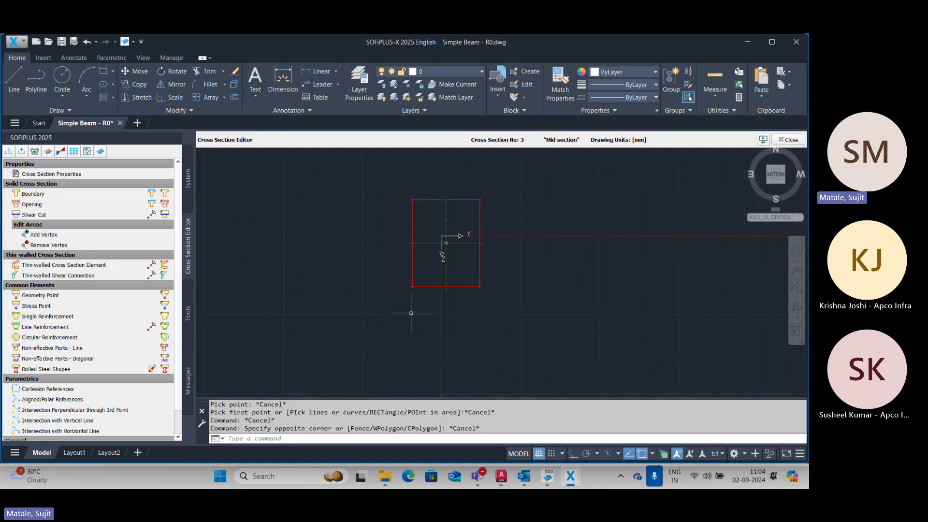
click(549, 170)
click(343, 318)
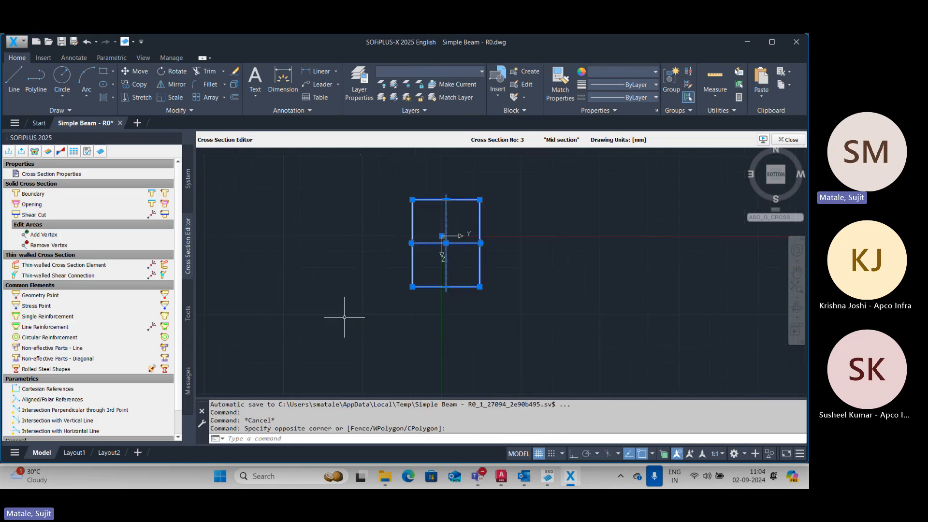
key(Delete)
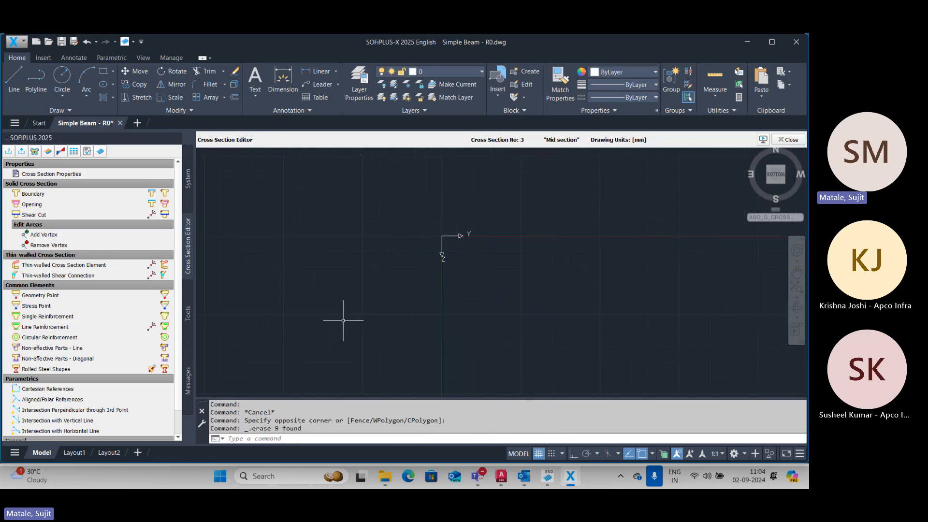
Step: Switch to AutoCAD and bring up the slab-and-girder cross sections in the model space of the CAD reference file
click(500, 478)
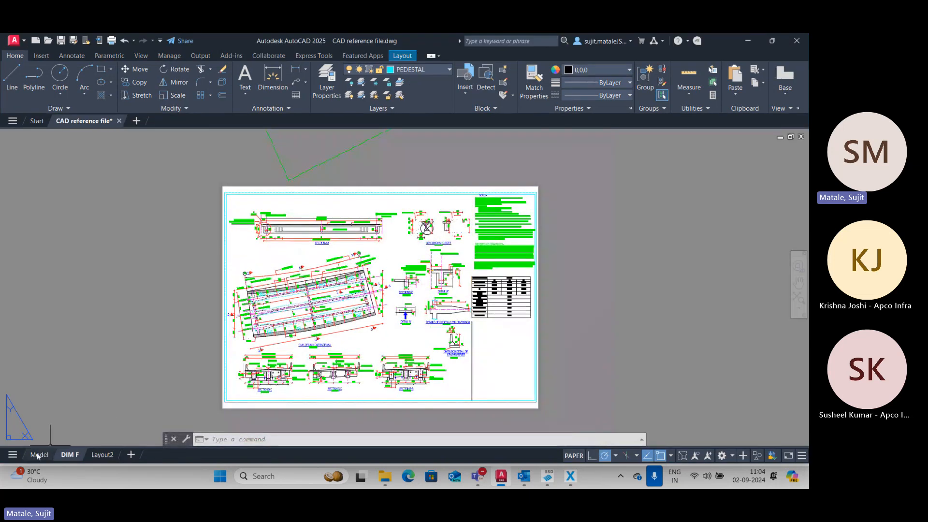
click(39, 455)
scroll(396, 310, down, 10)
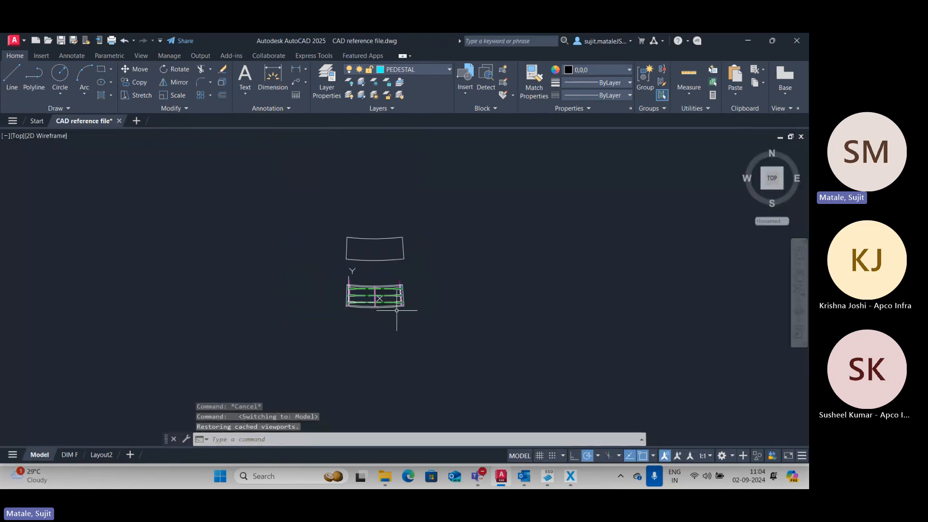
scroll(529, 279, down, 1)
middle_drag(549, 275, 348, 307)
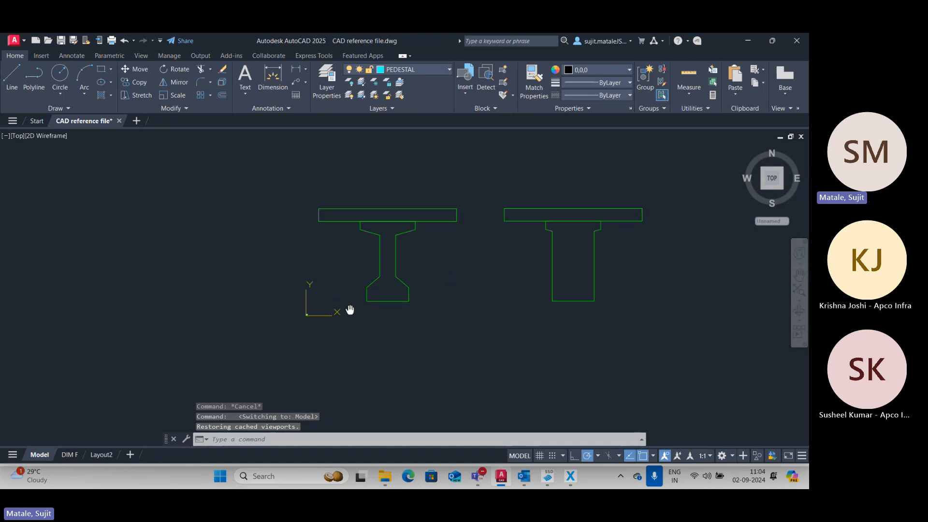
scroll(435, 254, up, 2)
middle_drag(431, 257, 412, 254)
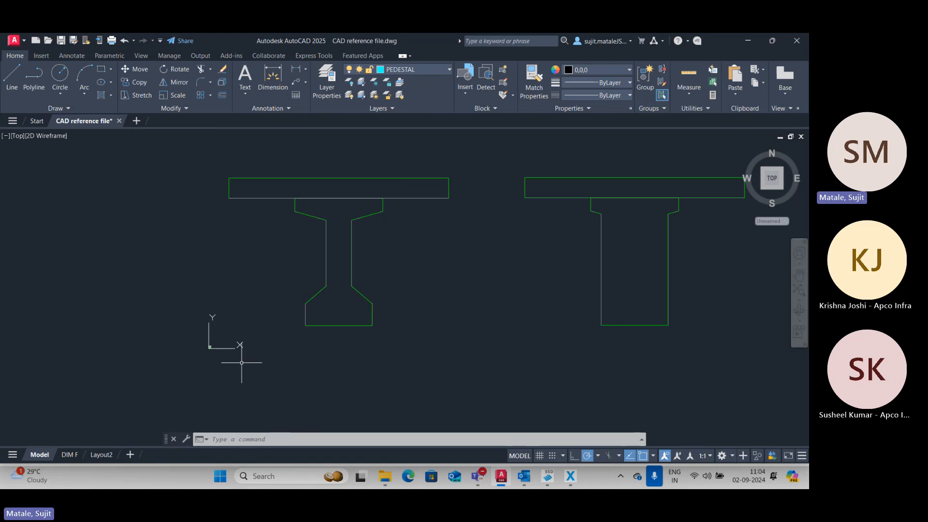
scroll(182, 332, down, 5)
scroll(89, 263, up, 4)
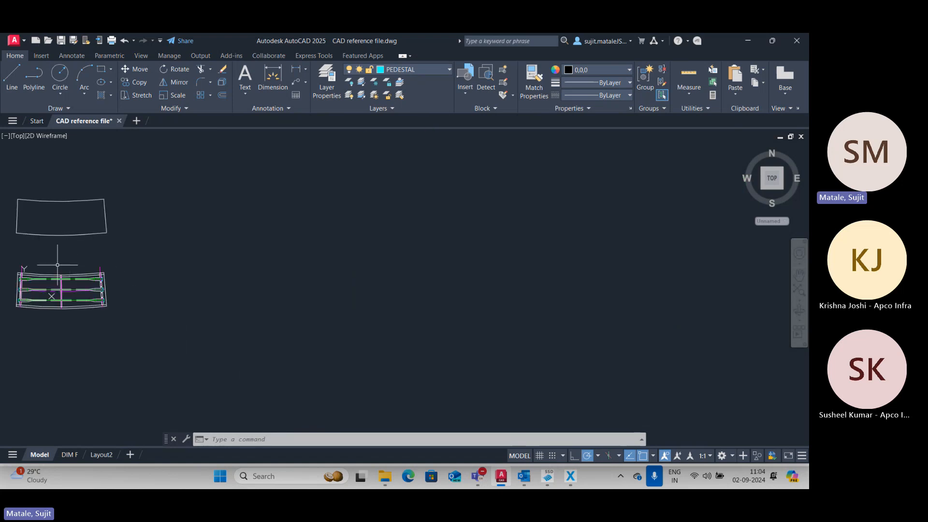
scroll(53, 274, up, 8)
scroll(138, 281, down, 2)
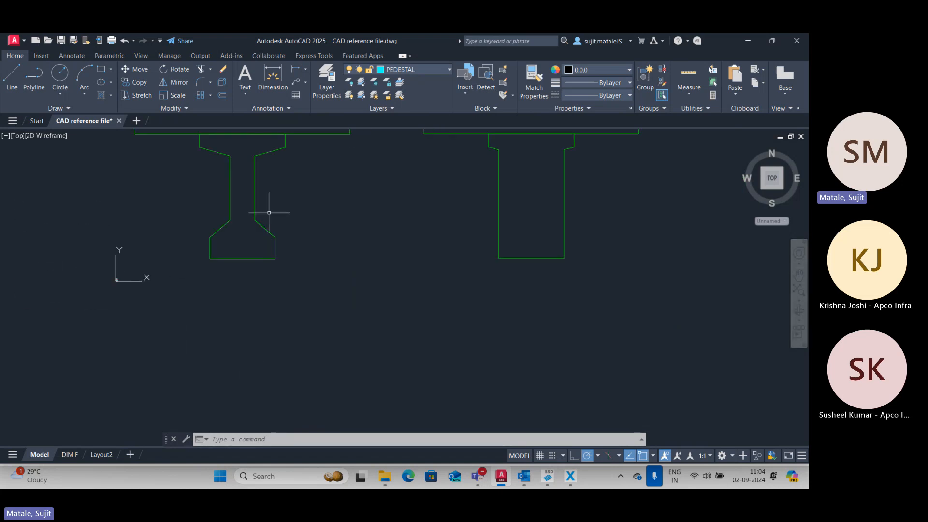
middle_drag(265, 215, 265, 272)
click(379, 138)
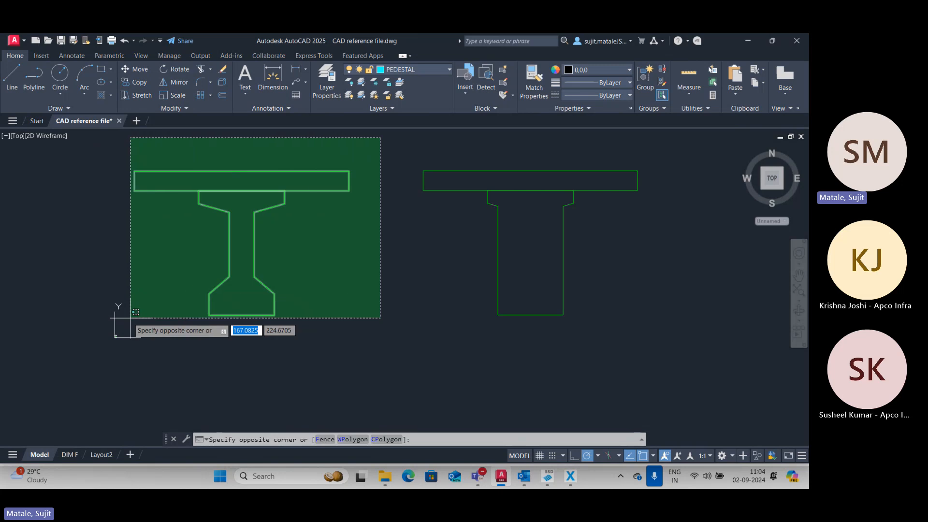
click(119, 321)
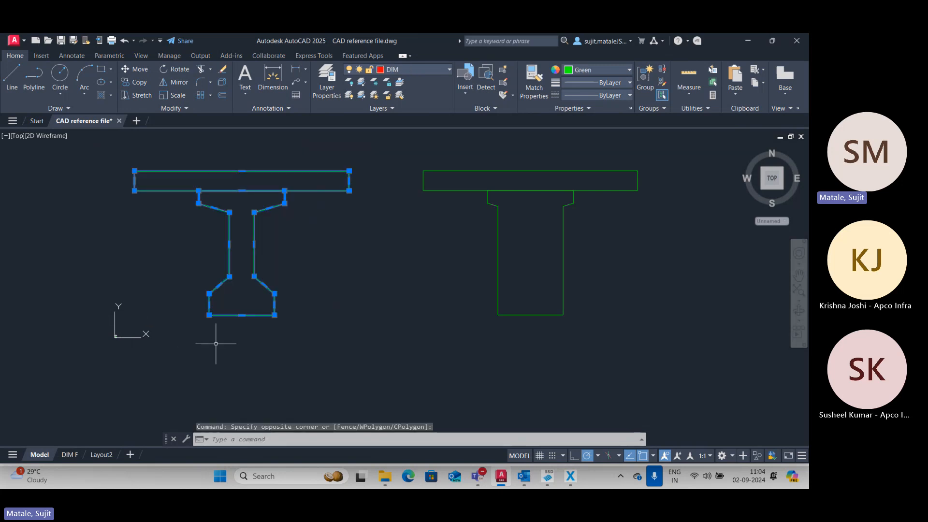
key(ctrl+shift+c)
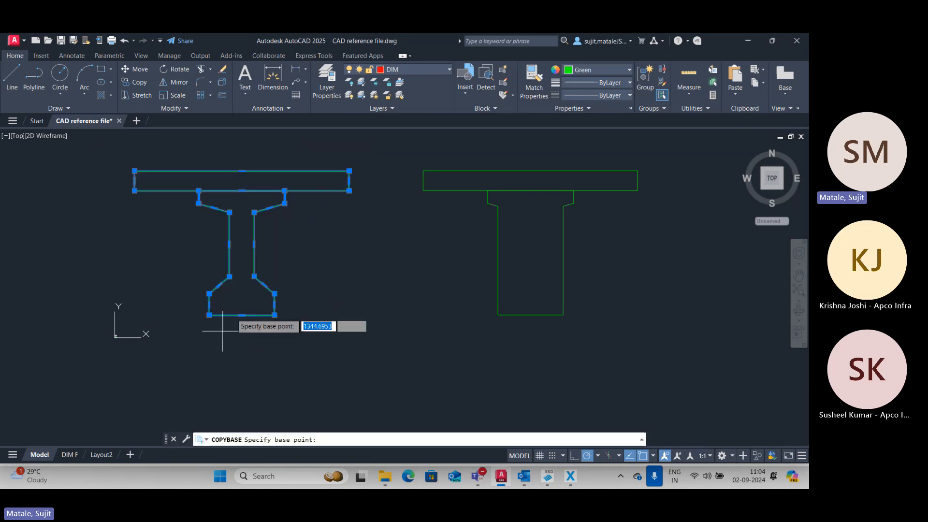
right_click(242, 191)
key(Escape)
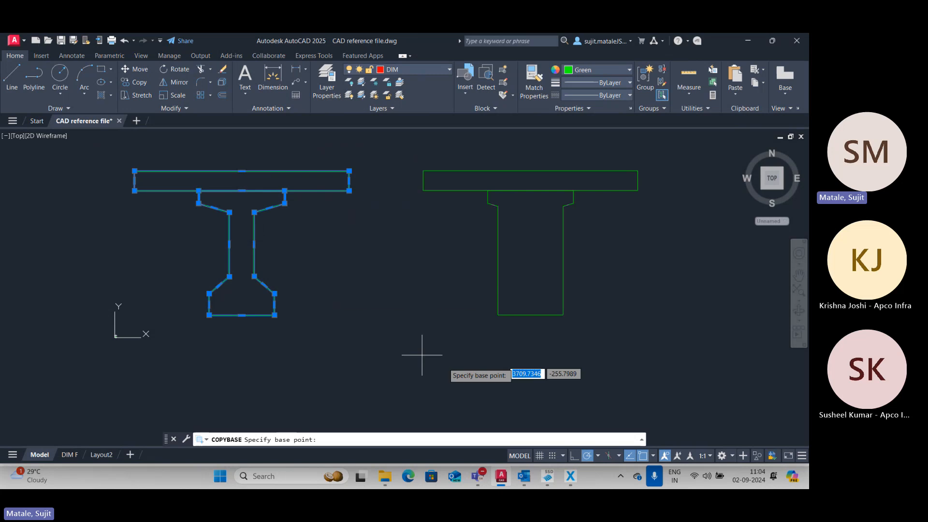
key(Escape)
key(Escape)
Step: Turn off object snap tracking and enable all object snap modes in the drafting settings
click(654, 456)
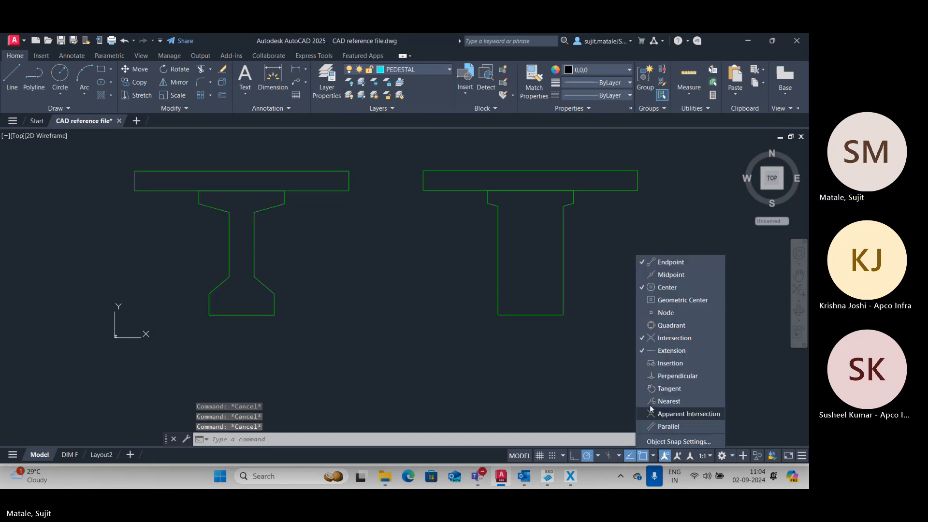
click(679, 442)
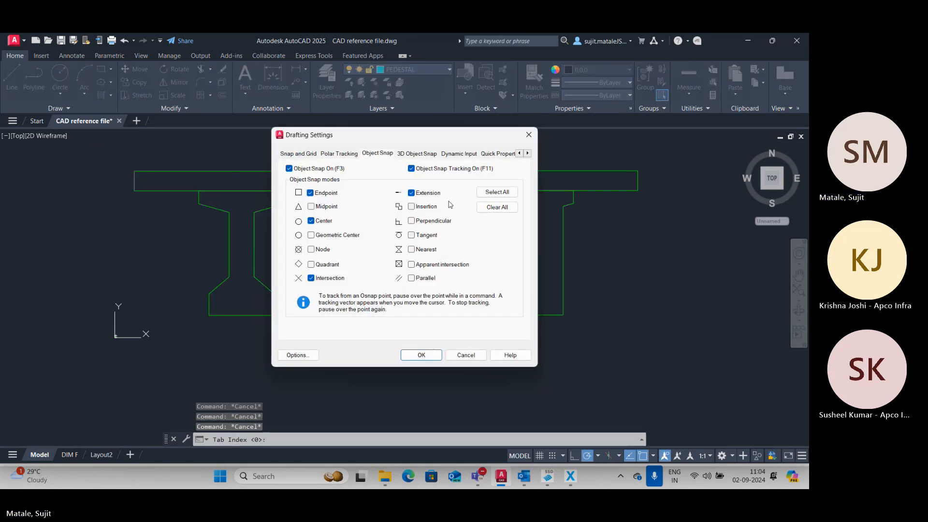
click(413, 170)
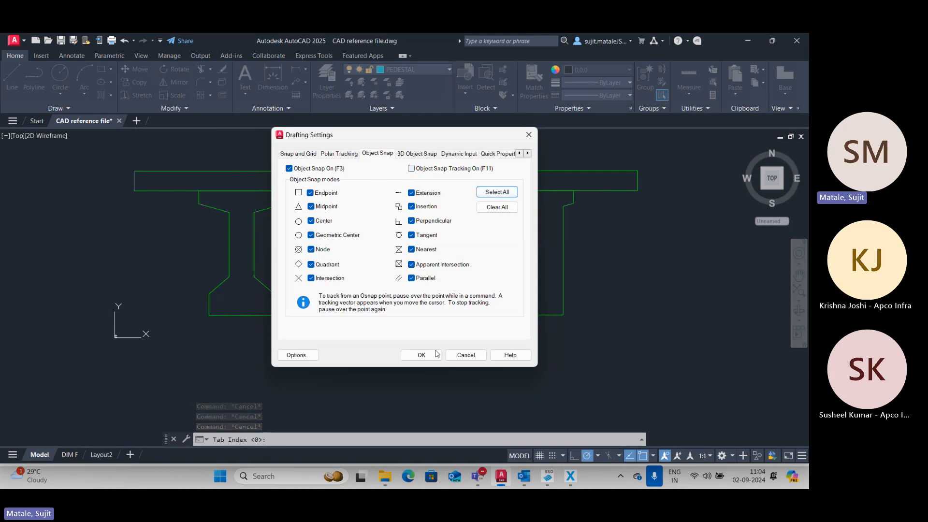
click(421, 355)
Step: Copy the I-girder section and its slab with the midpoint of the slab's underside as base point
click(370, 145)
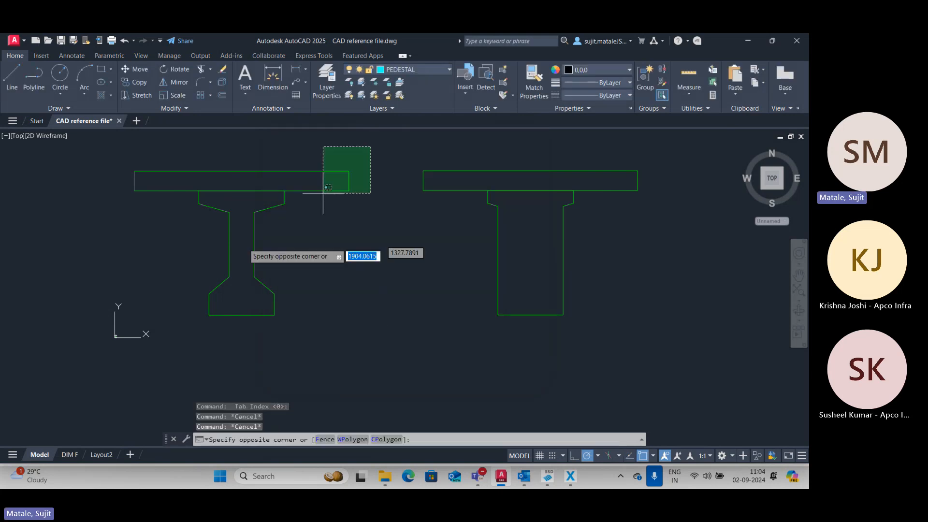
click(197, 315)
key(ctrl+shift+c)
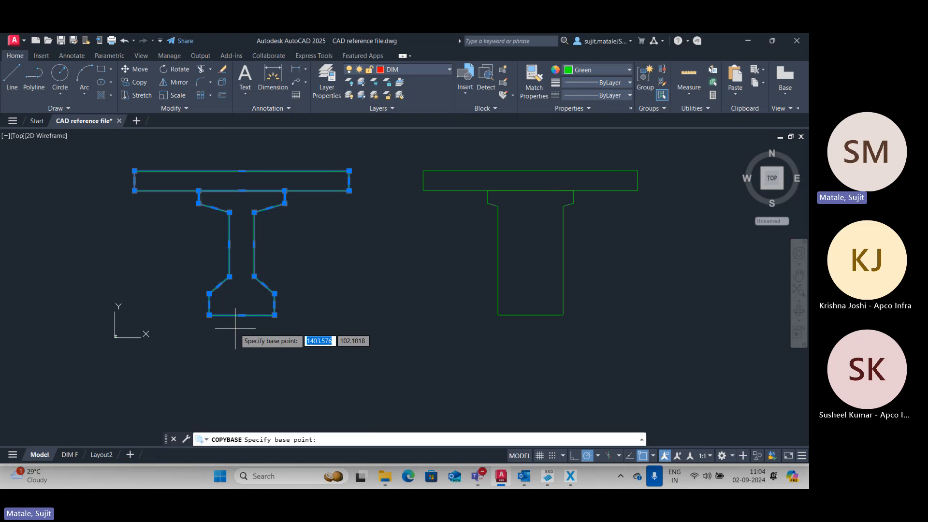
click(244, 191)
right_click(248, 198)
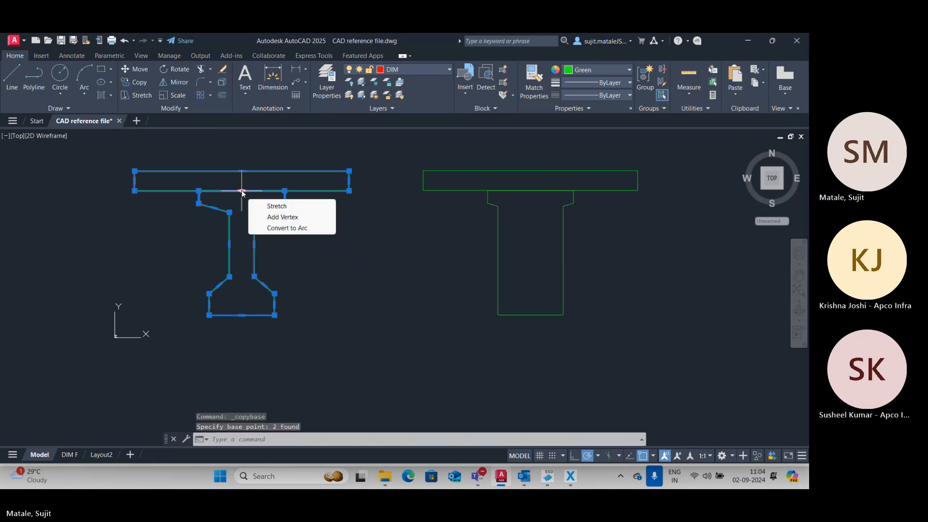
key(Escape)
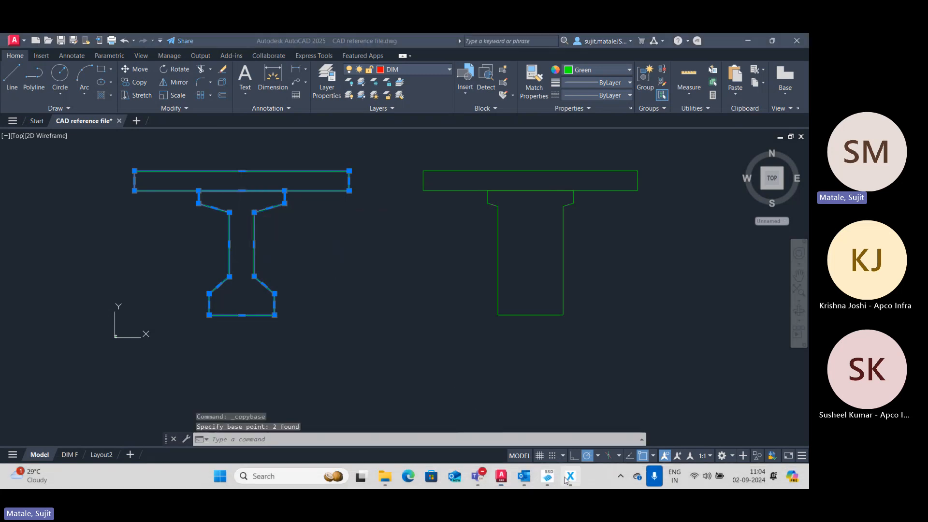
Step: Switch to SOFiPLUS-X and paste the copied girder and slab outlines into the cross section editor at insertion point 0,0
click(571, 476)
click(391, 288)
key(Escape)
key(ctrl+v)
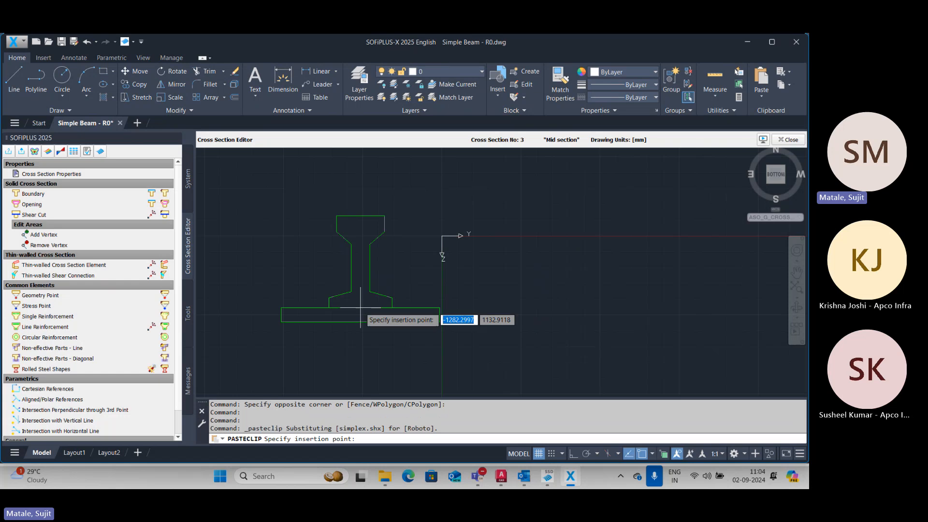
text(0,0)
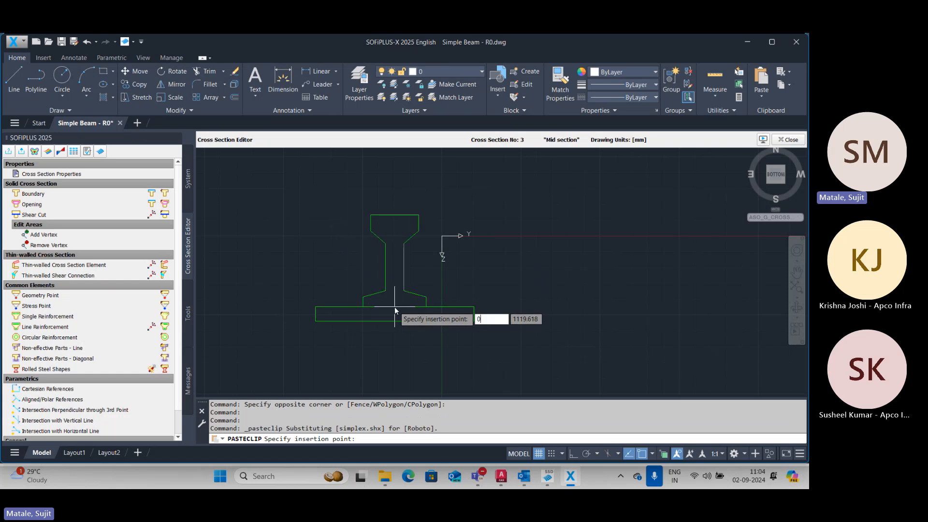
key(Return)
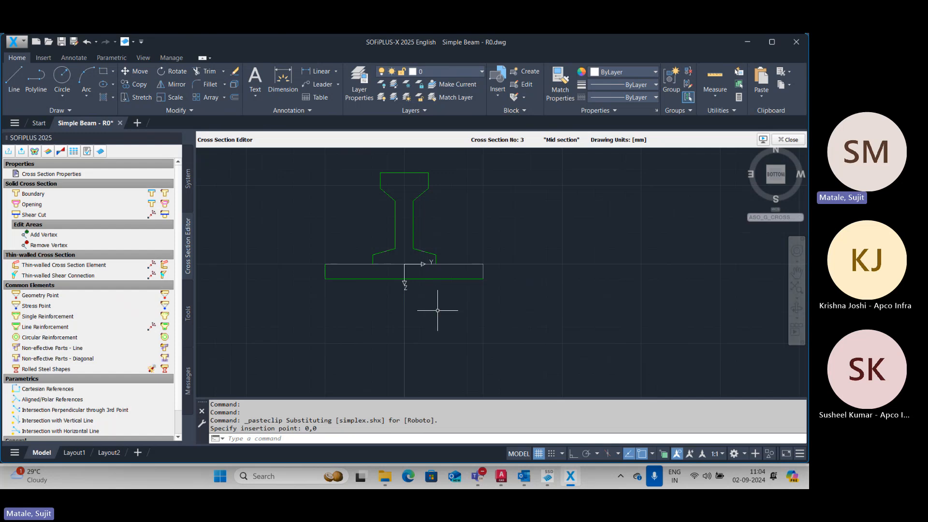
middle_drag(436, 311, 444, 338)
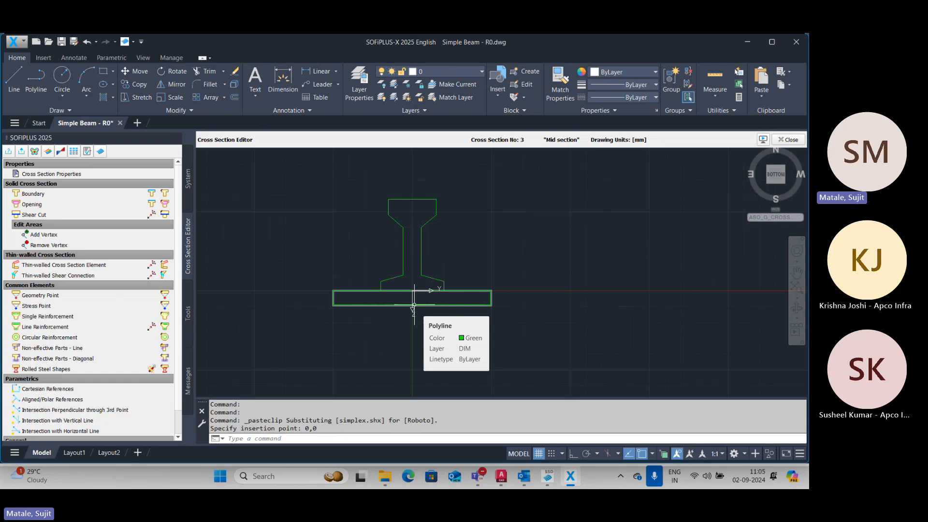
Step: Mirror the pasted slab and girder about the horizontal line where they meet, erasing the source objects
click(532, 190)
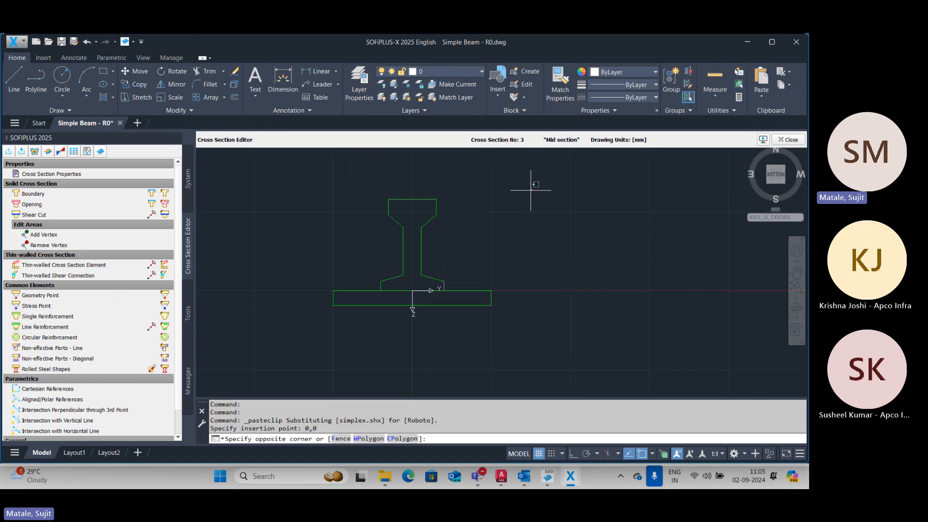
click(344, 308)
text(MI)
key(Return)
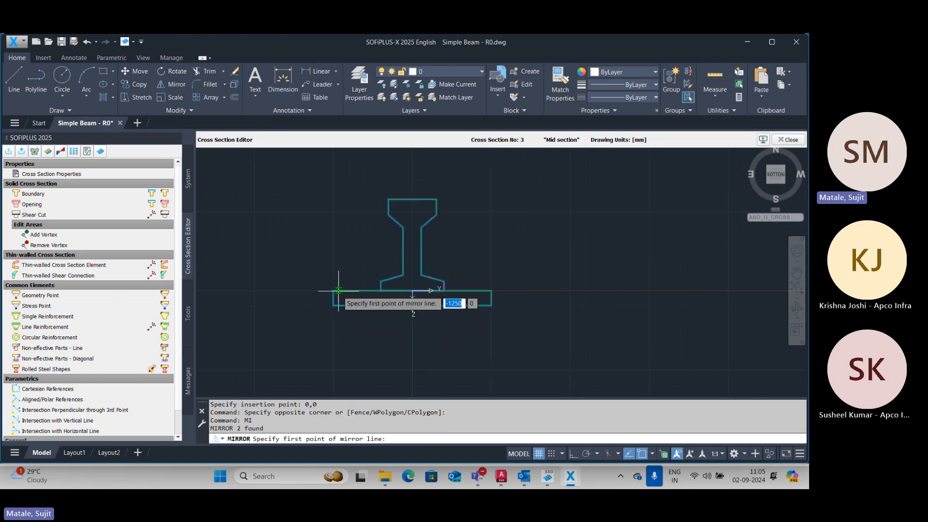
click(338, 290)
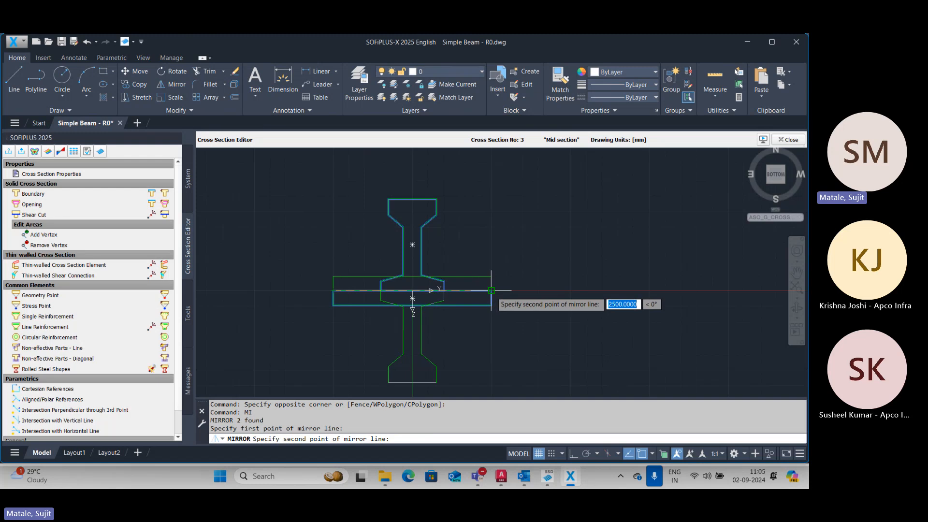
click(491, 291)
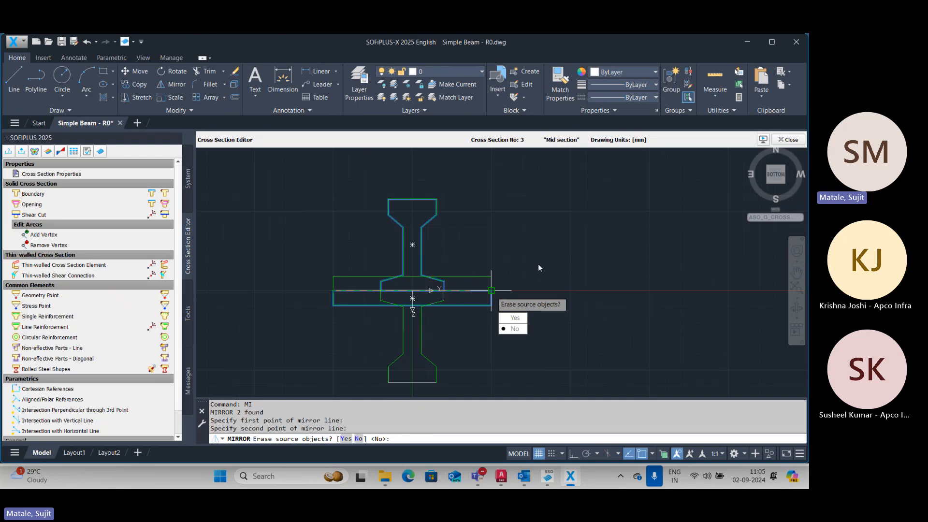
text(y)
key(Return)
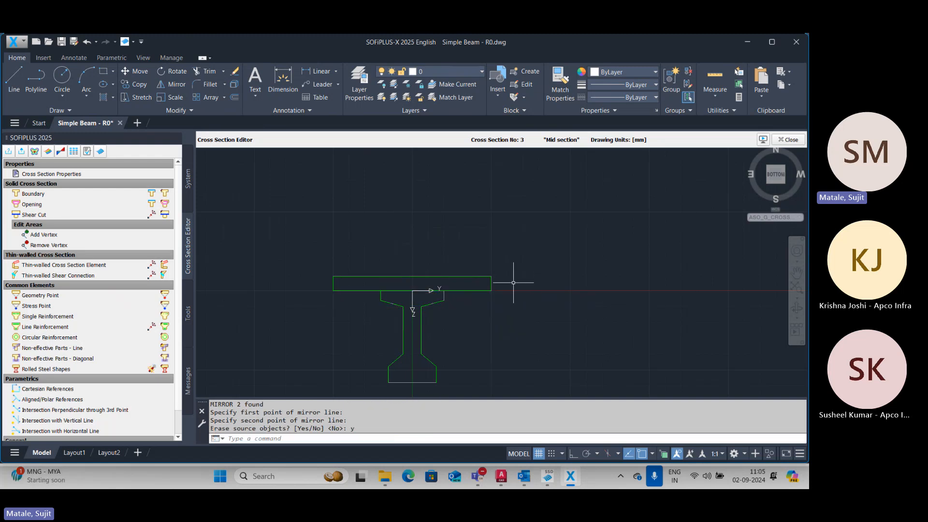
mouse_move(451, 356)
middle_down()
mouse_move(464, 284)
mouse_move(427, 311)
middle_up()
scroll(430, 287, up, 2)
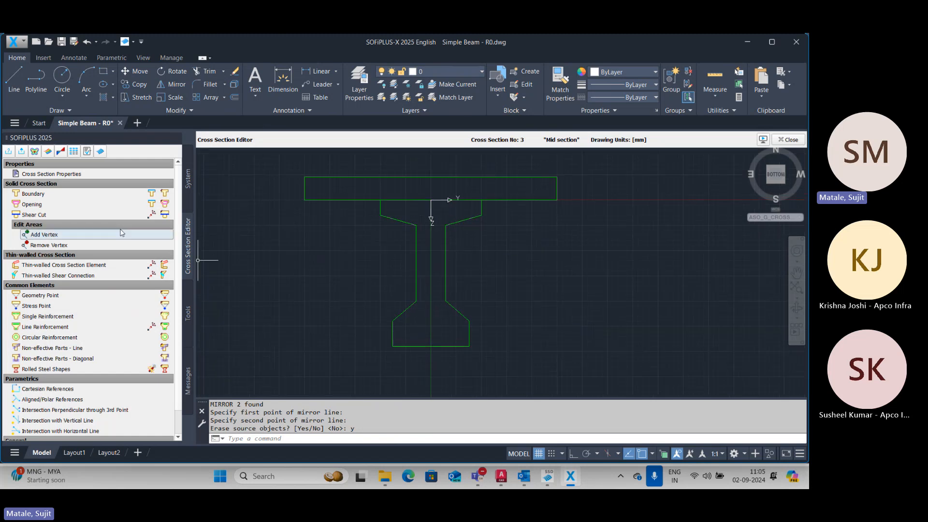
Step: Create a solid boundary from a point inside the I-girder outline, with material 1 M 40 (IRC 112) and construction stage always active
click(65, 200)
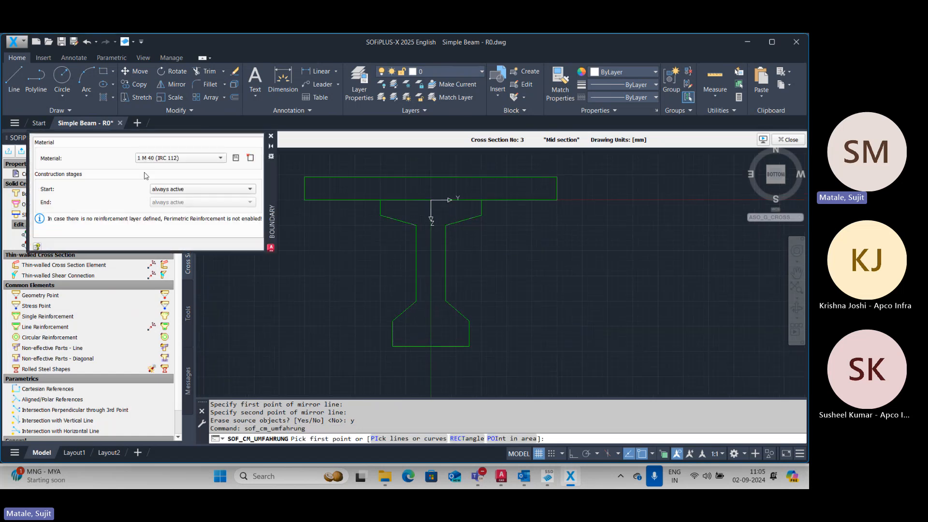
click(174, 159)
click(174, 159)
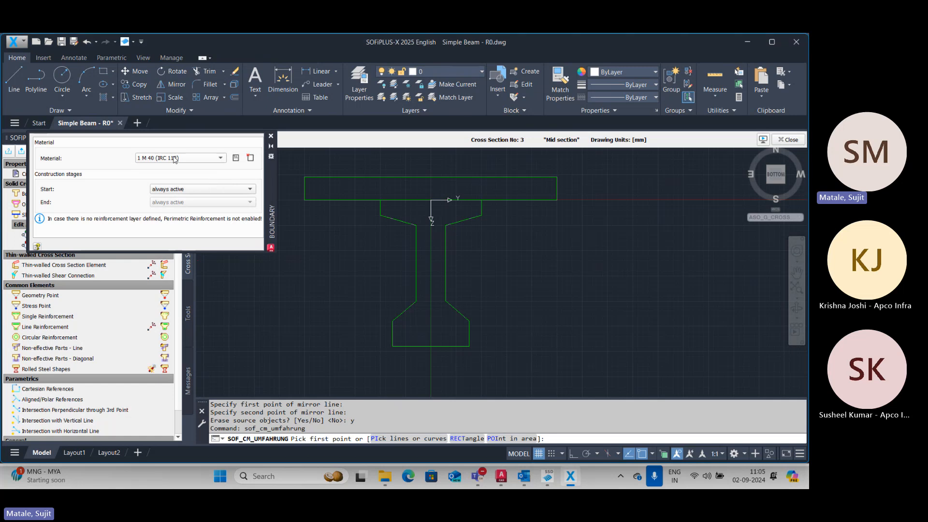
click(170, 190)
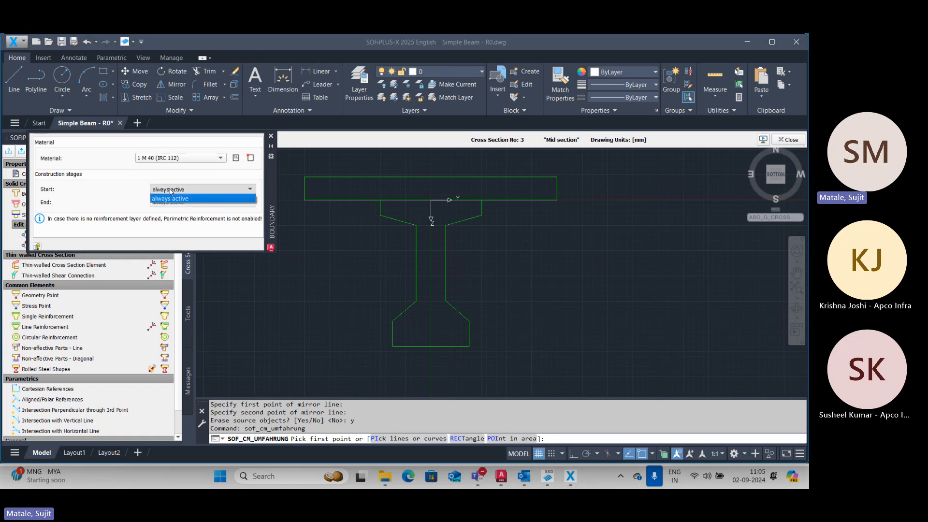
click(170, 199)
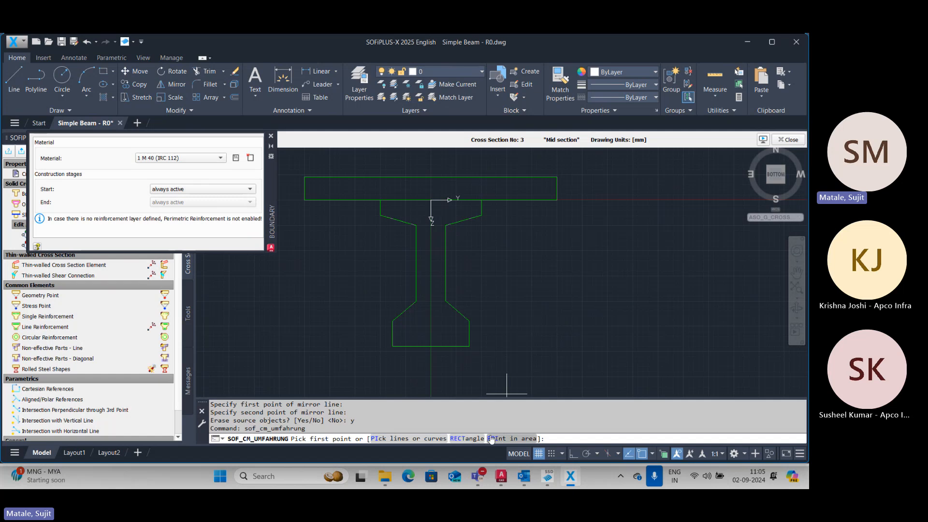
click(509, 438)
click(432, 290)
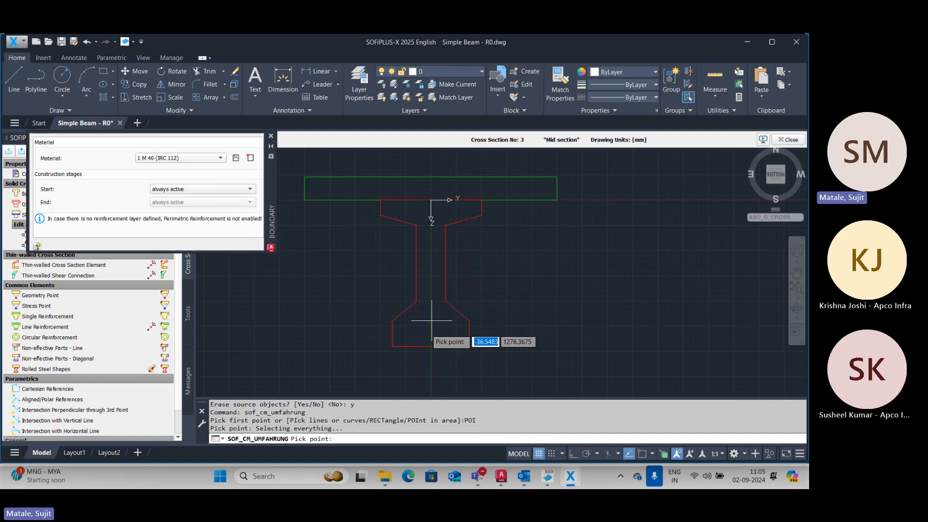
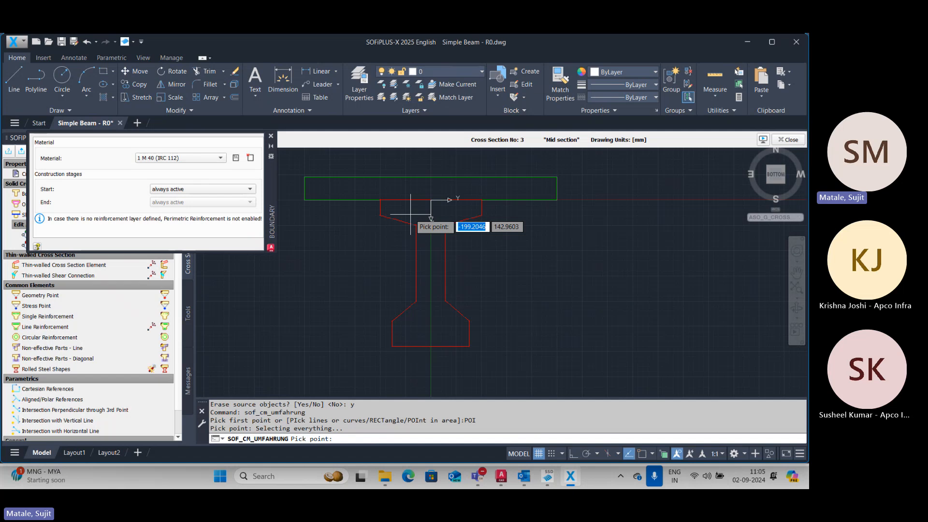
key(Escape)
key(Escape)
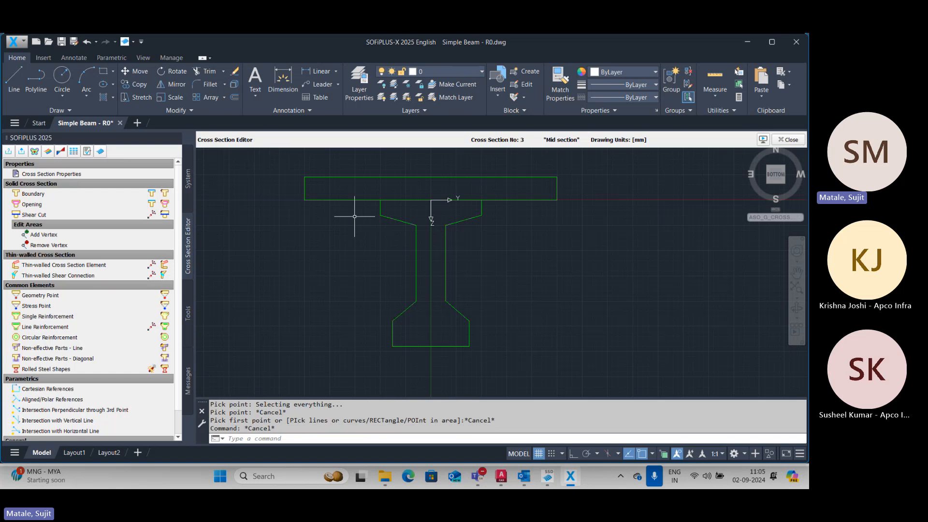
Step: Bring the girder's boundary element to the front of the pasted outline in the draw order
middle_drag(448, 240, 422, 243)
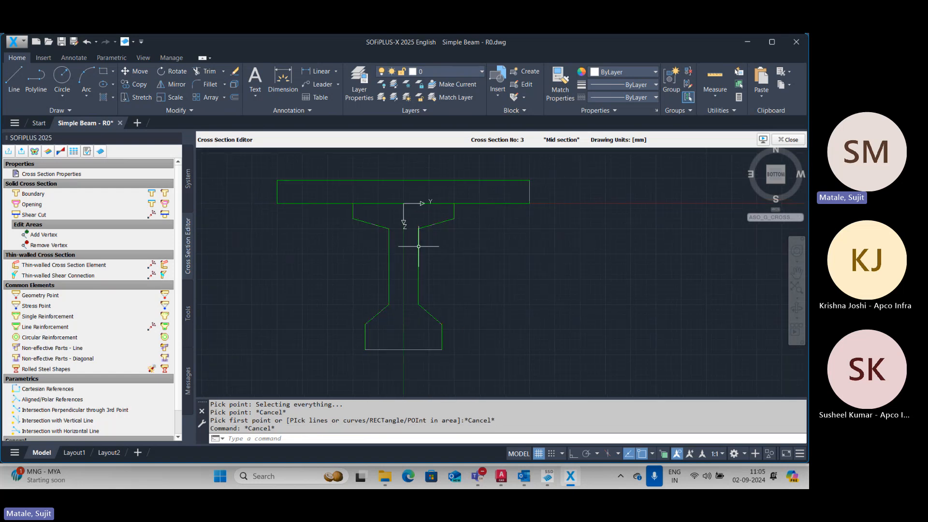
click(419, 250)
right_click(418, 247)
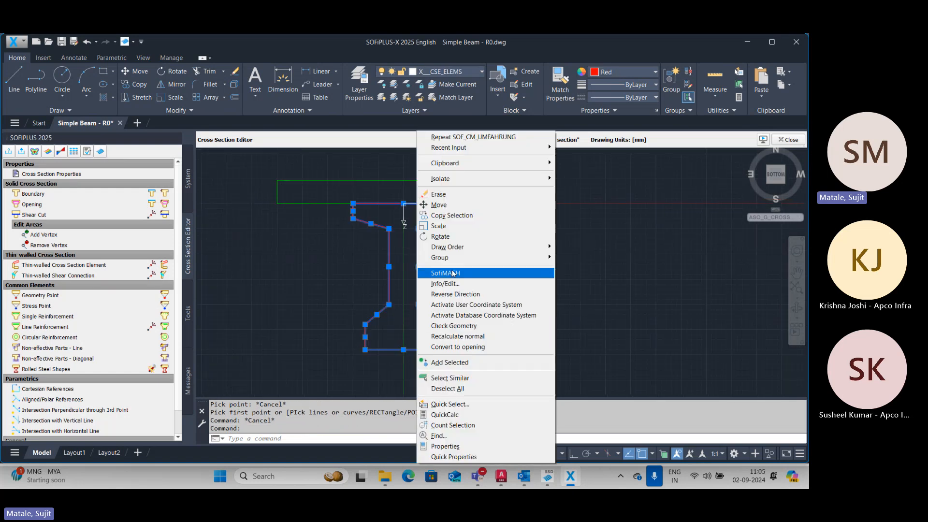
mouse_move(459, 252)
click(588, 252)
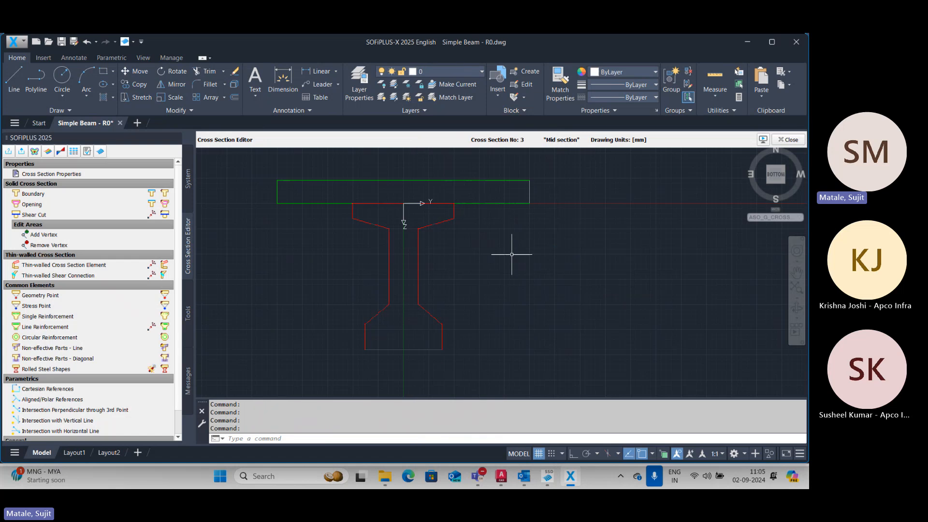
key(Escape)
key(Escape)
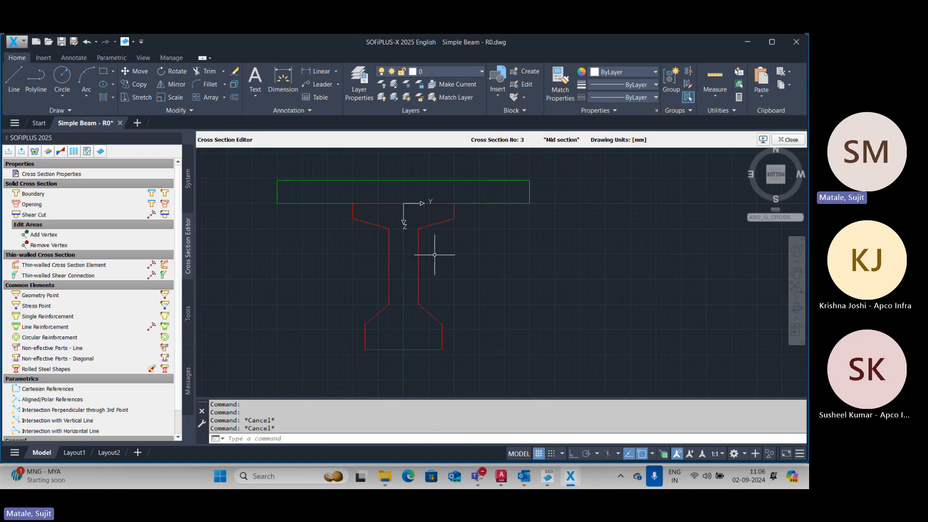
Step: Calculate the mid section's properties and examine the static properties and design data in the full command history
click(763, 140)
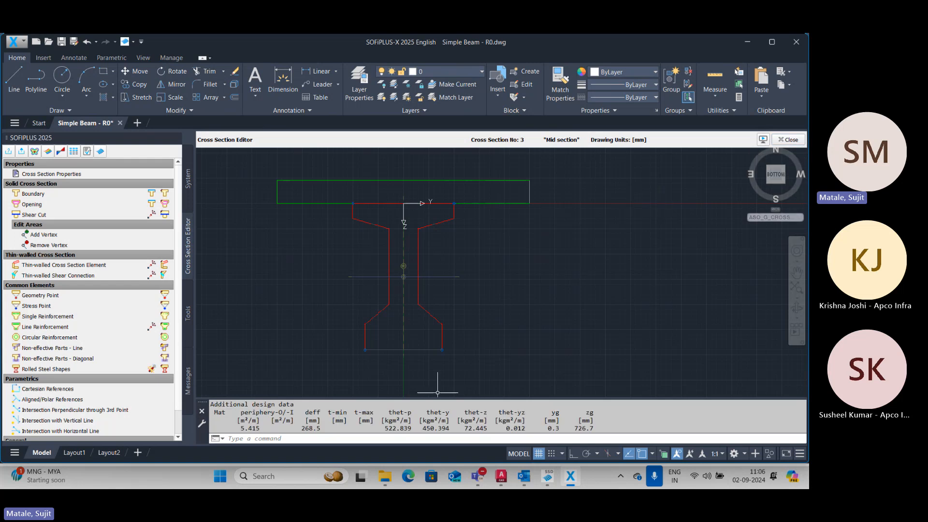
key(F2)
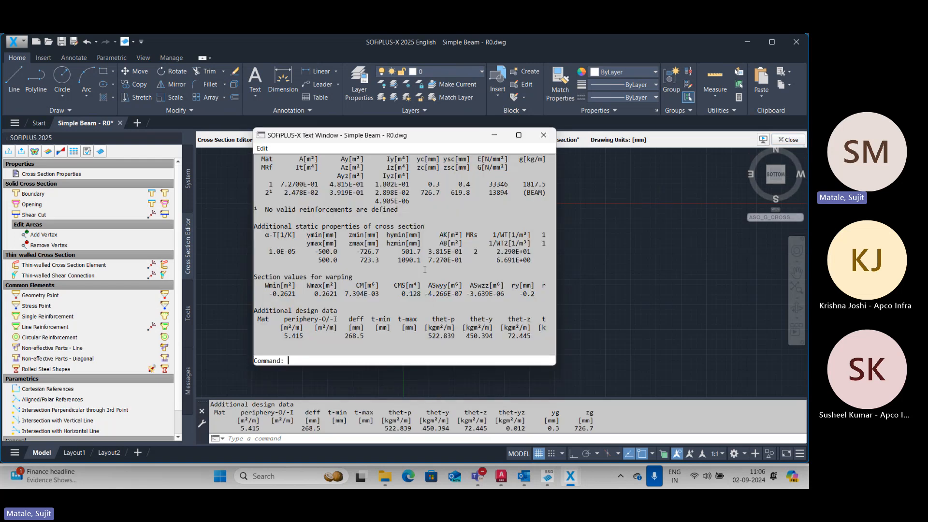
scroll(424, 267, up, 1)
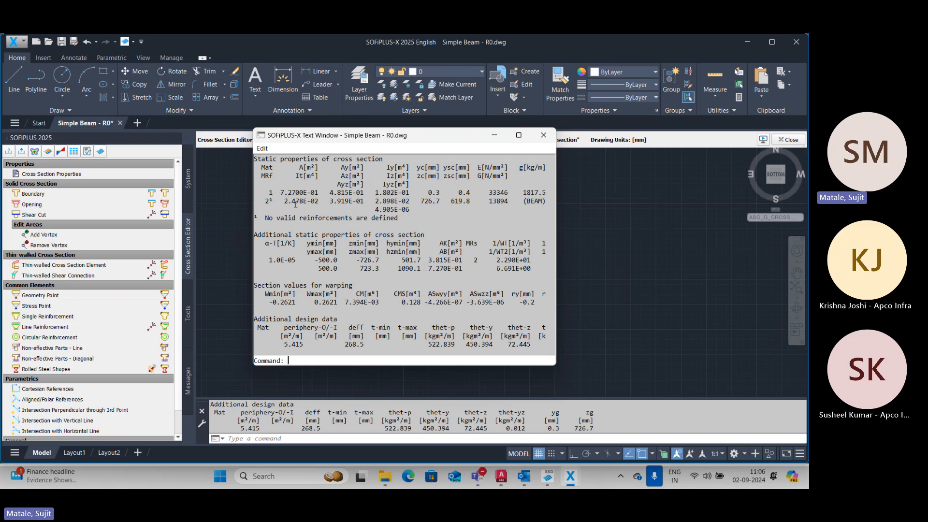
key(Escape)
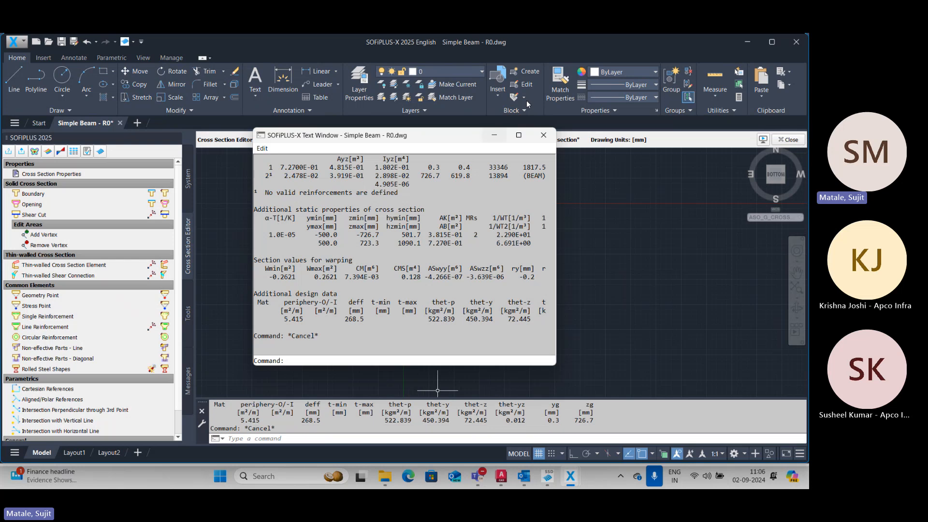
click(542, 136)
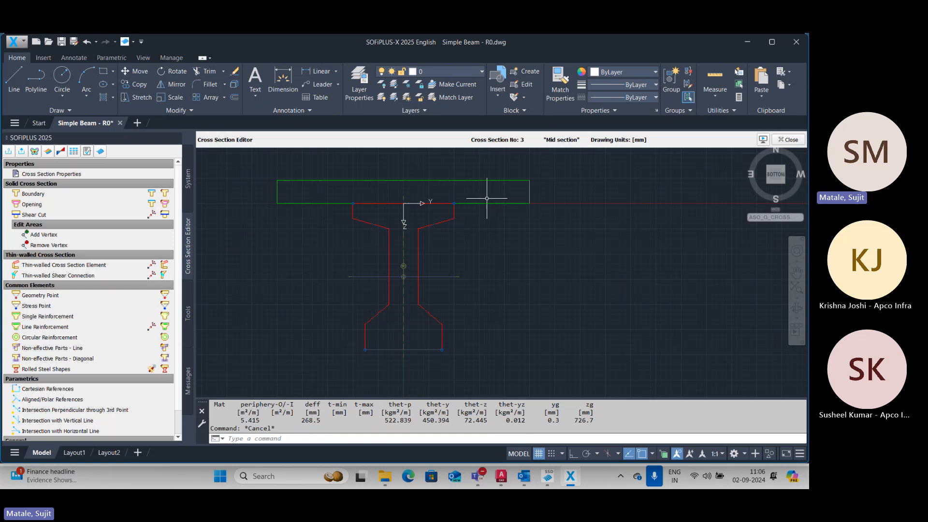
Step: Delete the girder's boundary element, keeping the pasted outlines
click(429, 225)
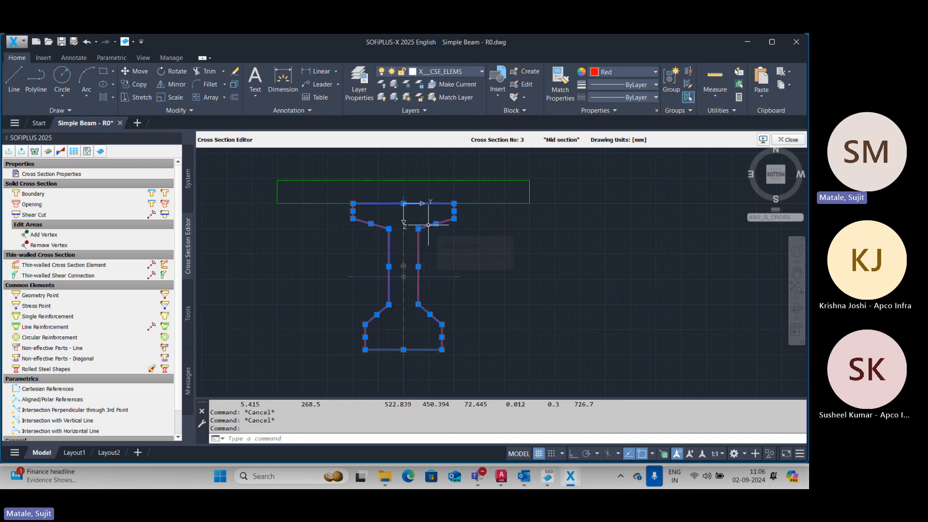
key(Delete)
Step: Add construction stage 10 to the mid section's properties and name it "Girder activation"
click(81, 175)
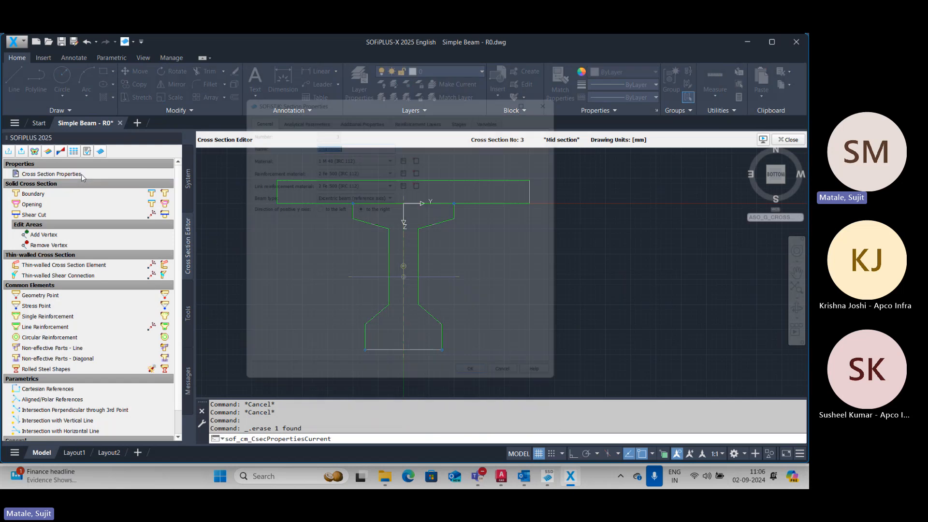
click(471, 109)
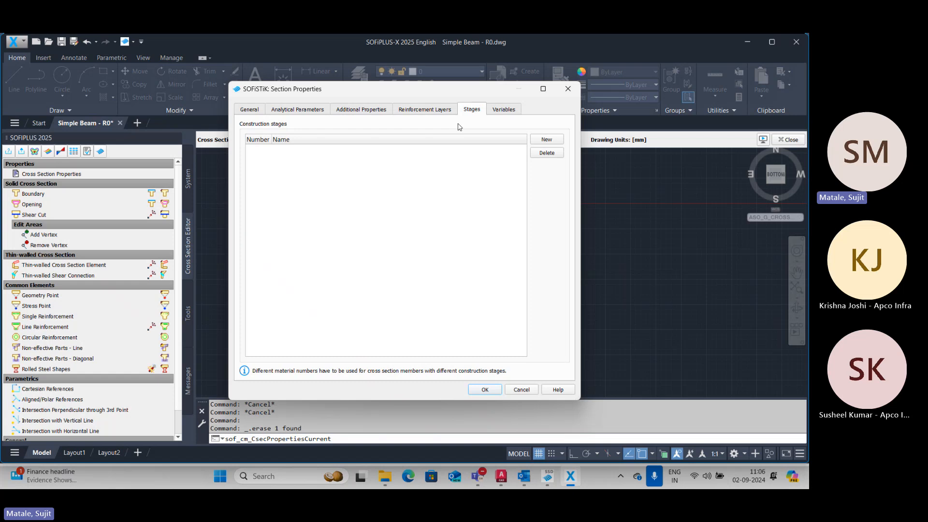
click(546, 140)
click(397, 259)
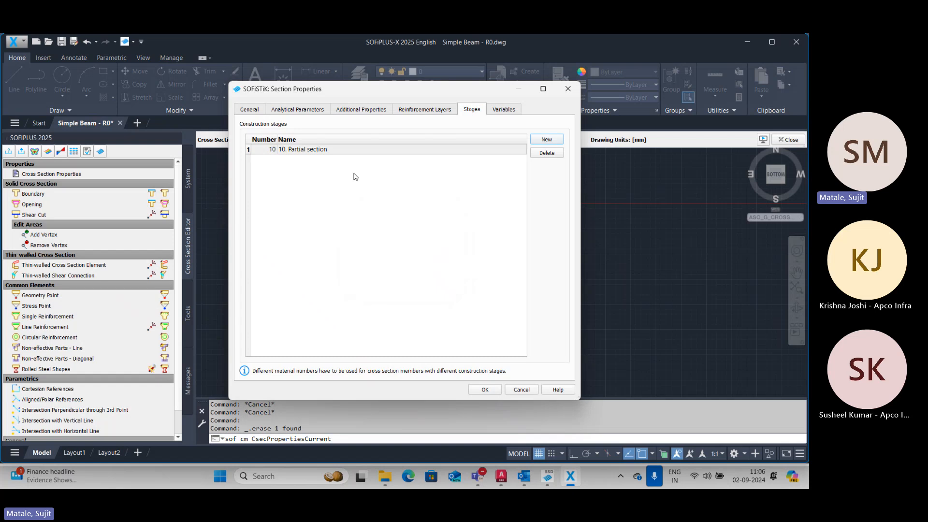
double_click(346, 150)
text(G)
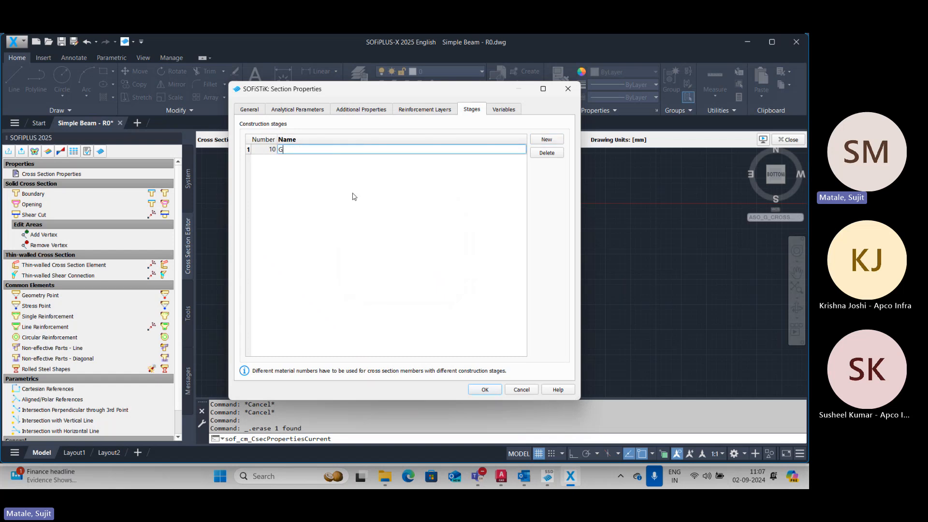
text(irder a)
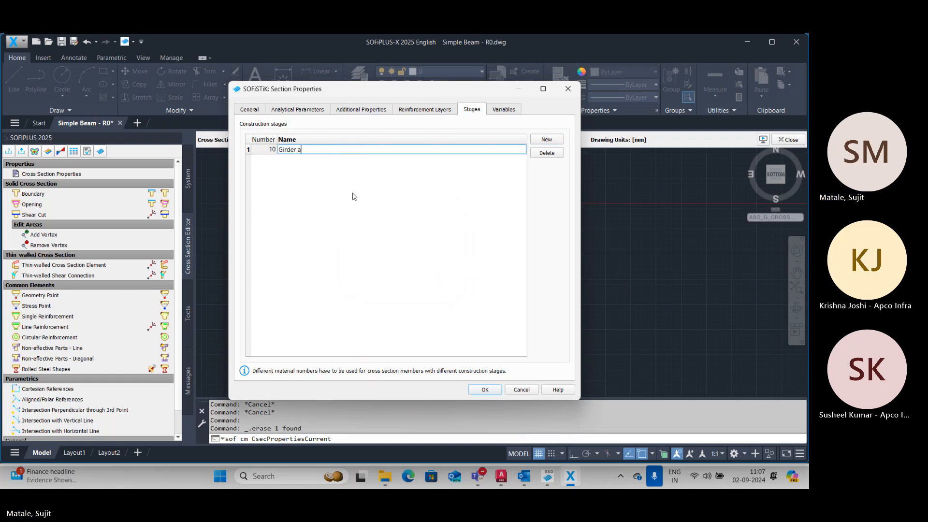
text(tctivation)
Step: Add construction stage 100 named "Flange activation" and apply the section properties
click(547, 139)
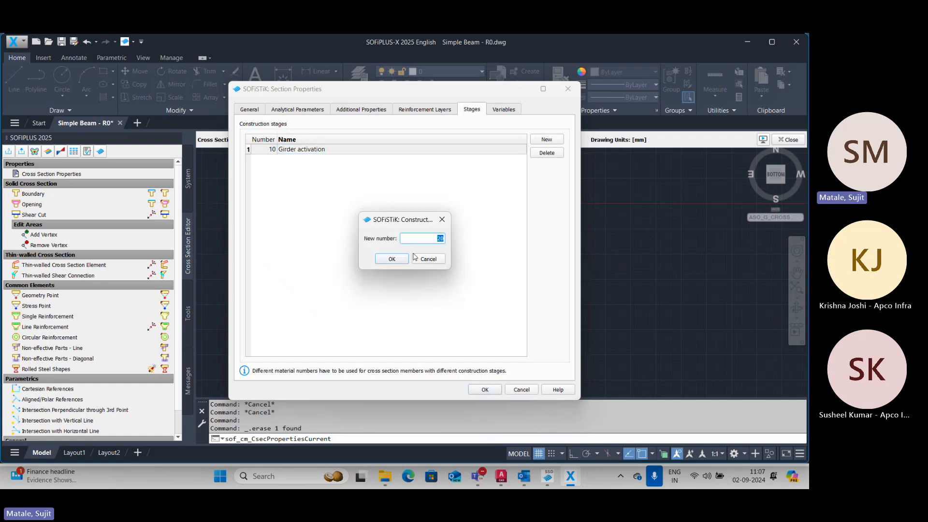
text(100)
click(393, 259)
double_click(309, 160)
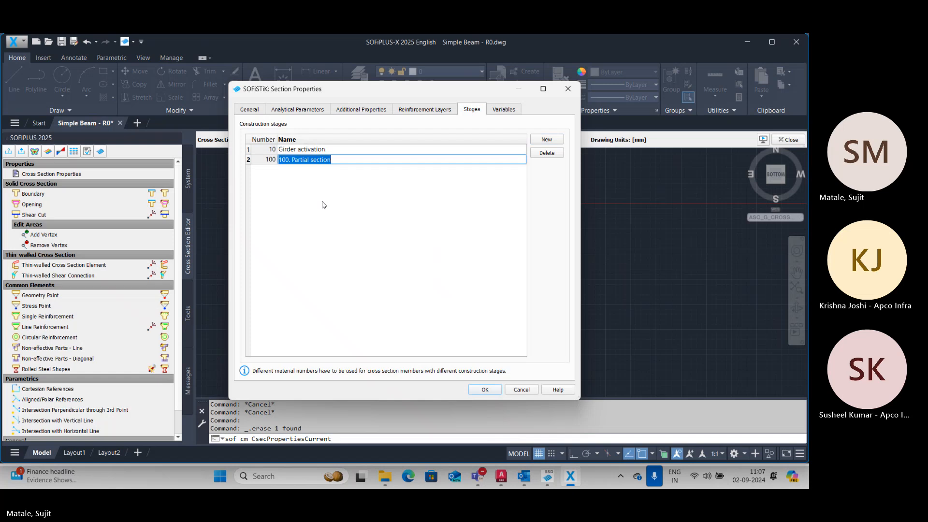
text(Fa)
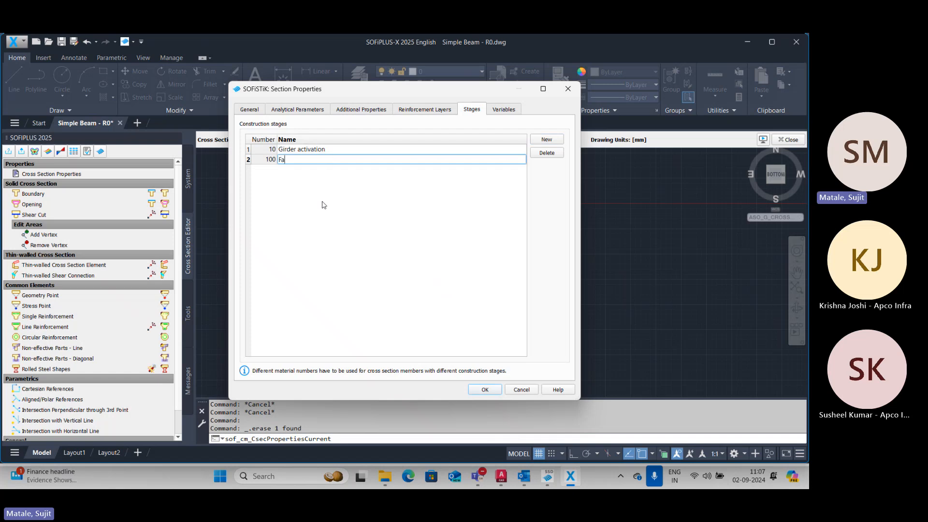
key(BackSpace)
text(lange act)
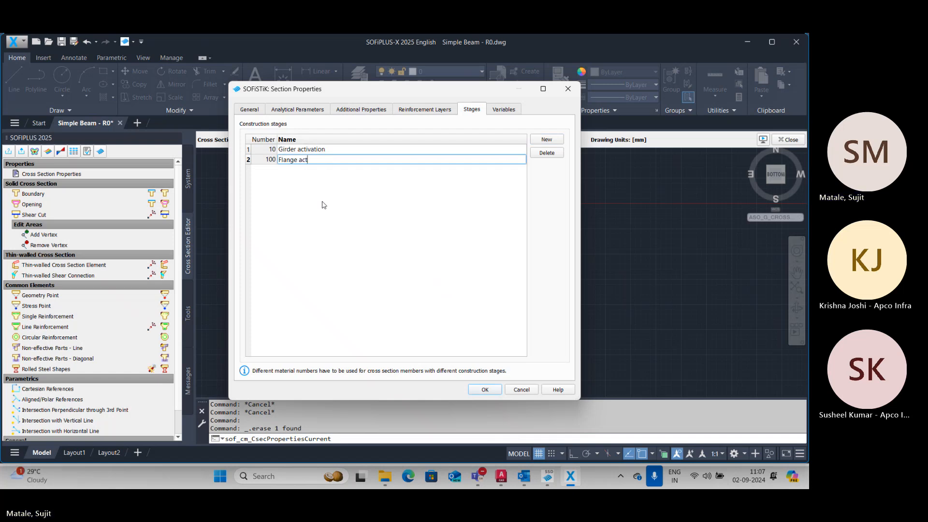
text(ivation)
key(Return)
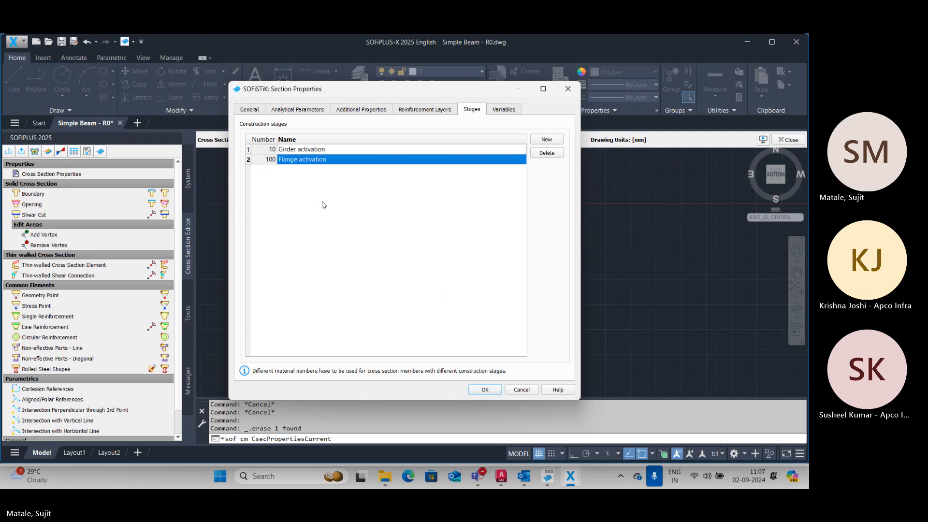
click(484, 389)
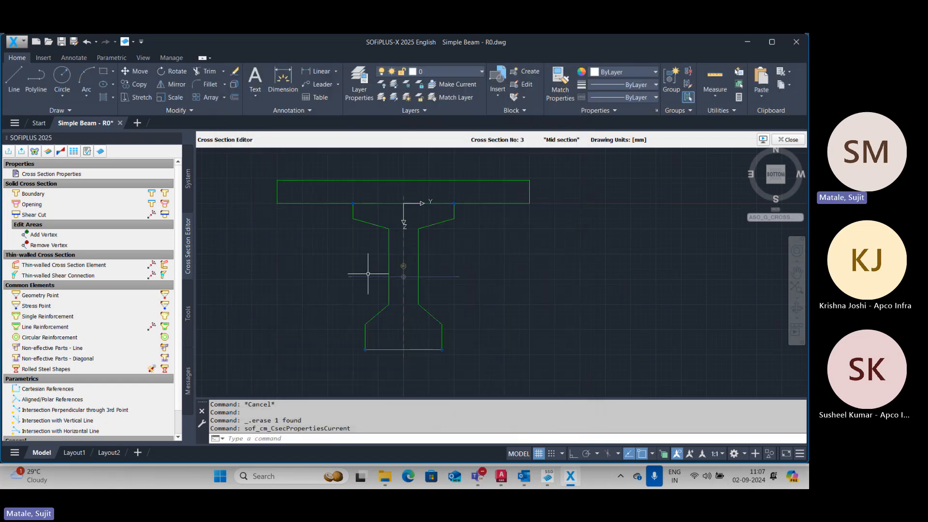
Step: Start defining a new solid cross section boundary
click(32, 193)
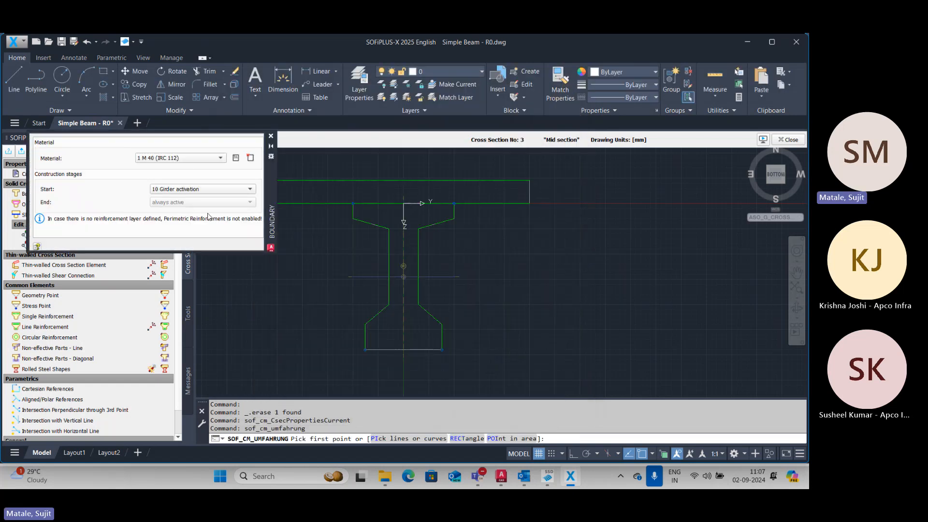
Step: Create the girder's boundary from a point inside its outline, with material 1 M 40 (IRC 112) and start stage 10 Girder activation
click(161, 157)
click(177, 169)
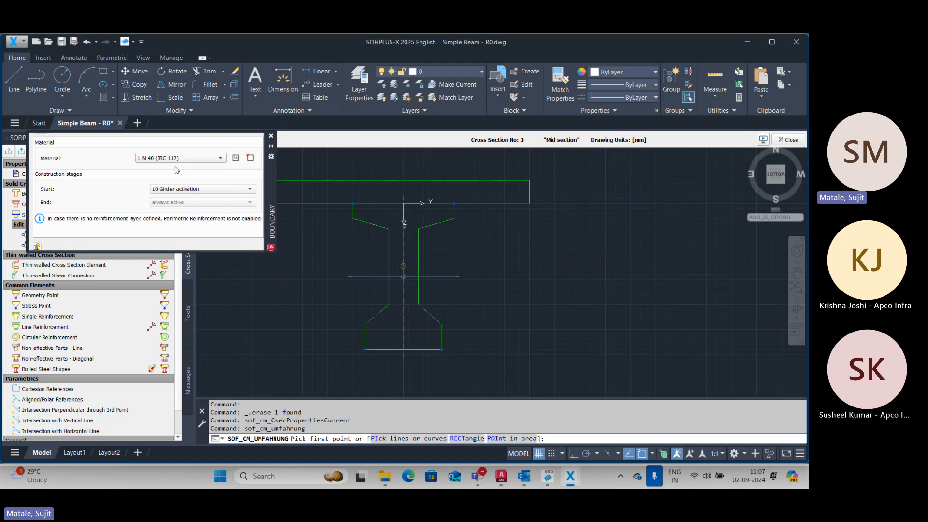
click(178, 190)
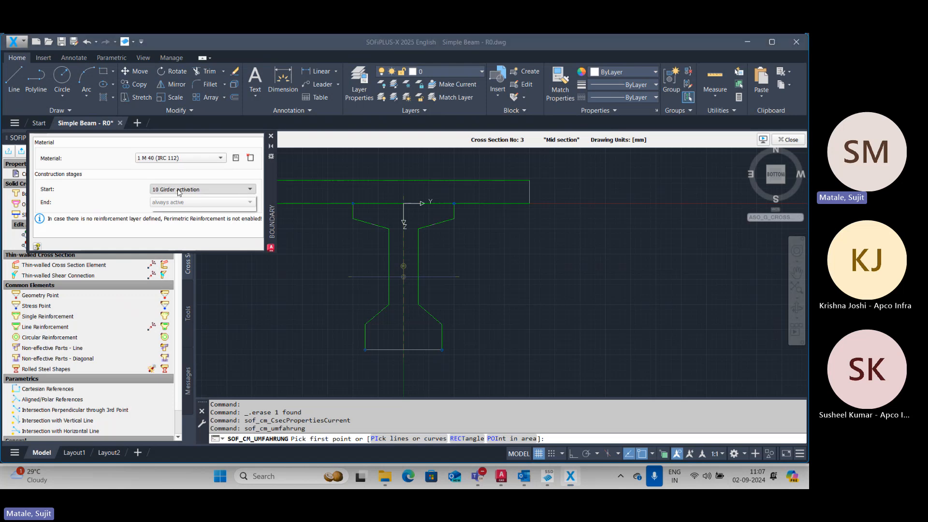
click(178, 199)
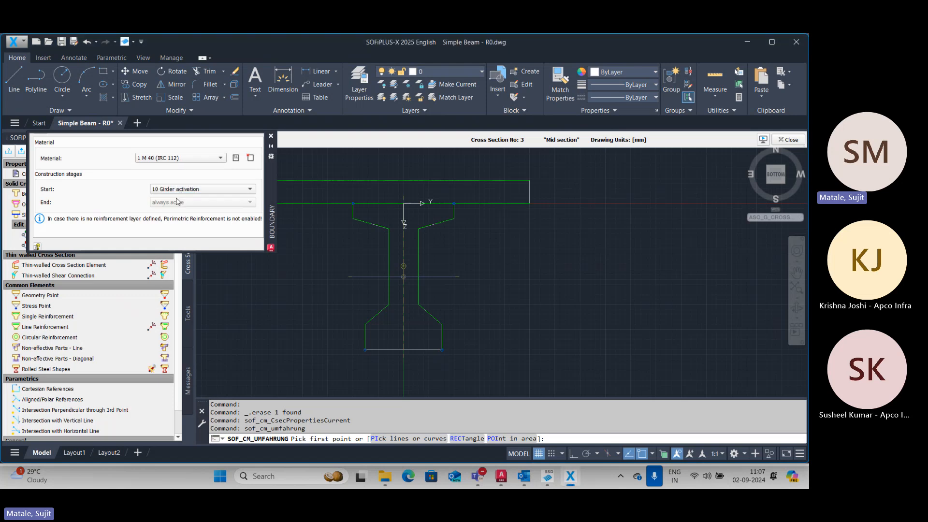
click(493, 437)
click(412, 258)
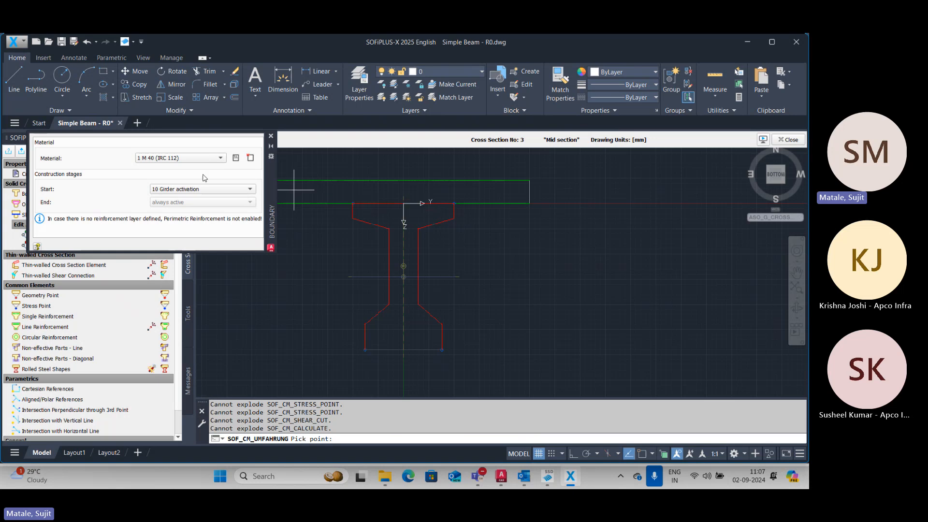
Step: Create the top slab's boundary from a point inside its outline, with material 4 M 45-0 Self weight and start stage 100 Flange activation
click(185, 162)
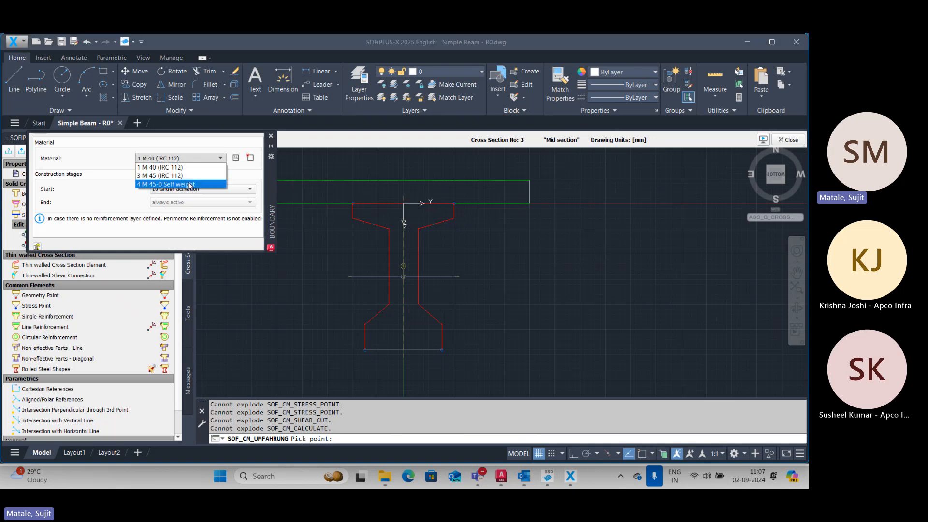
click(190, 184)
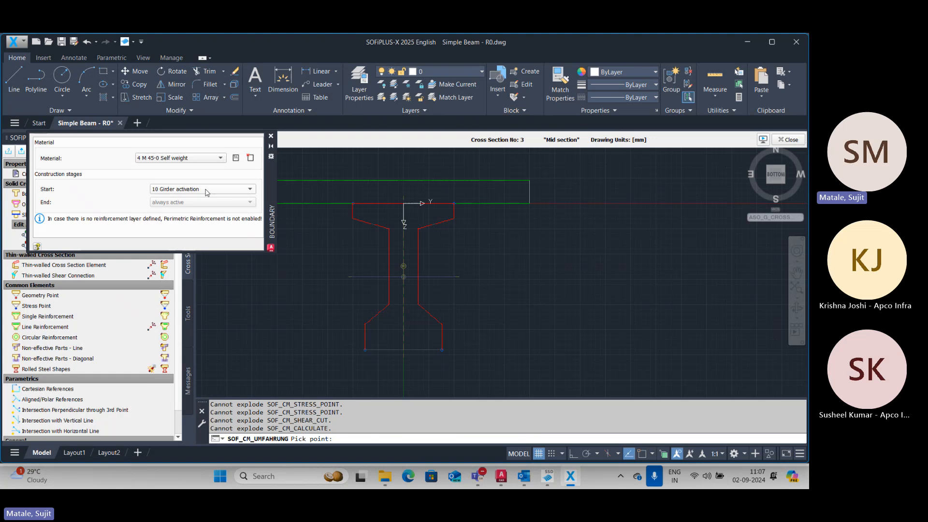
click(206, 192)
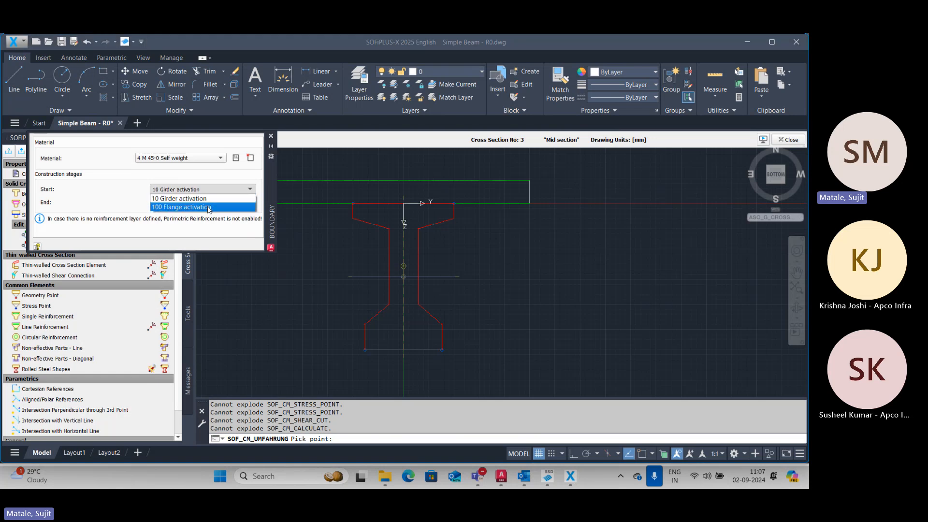
click(209, 208)
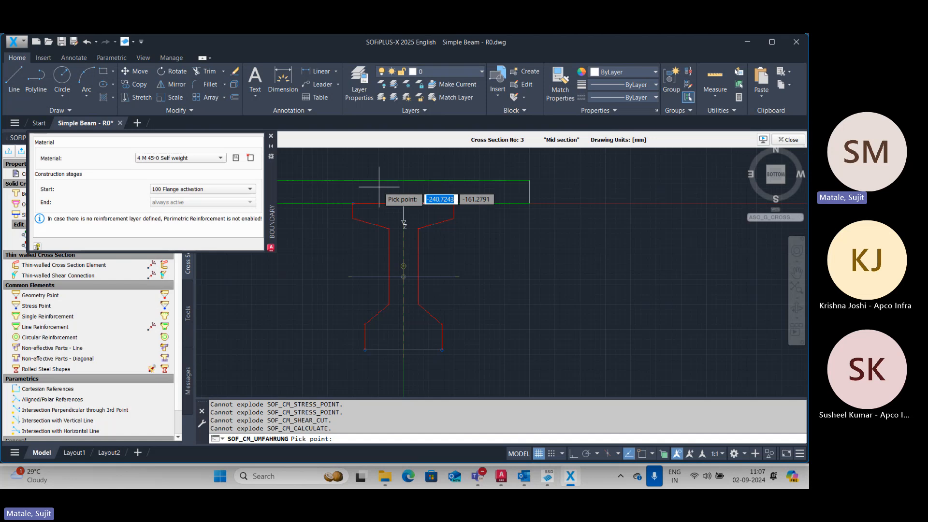
click(271, 136)
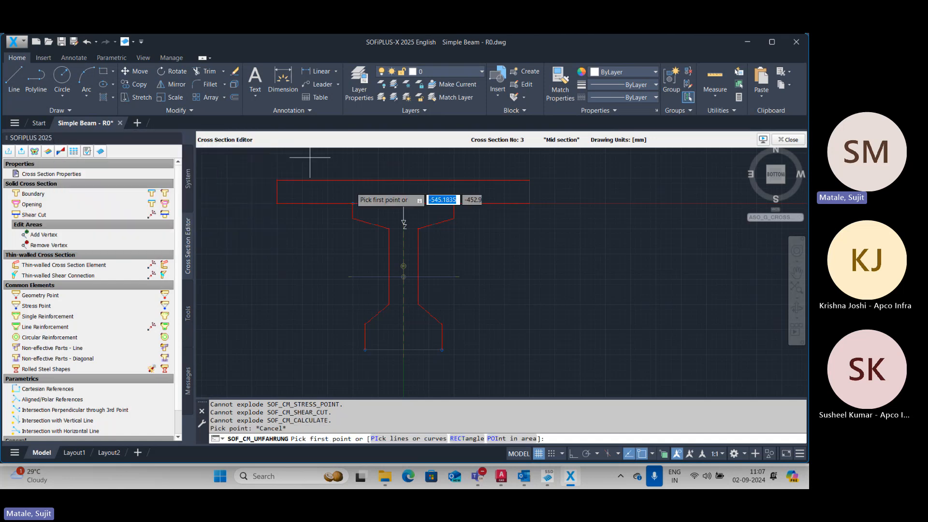
key(Escape)
key(Escape)
key(Escape)
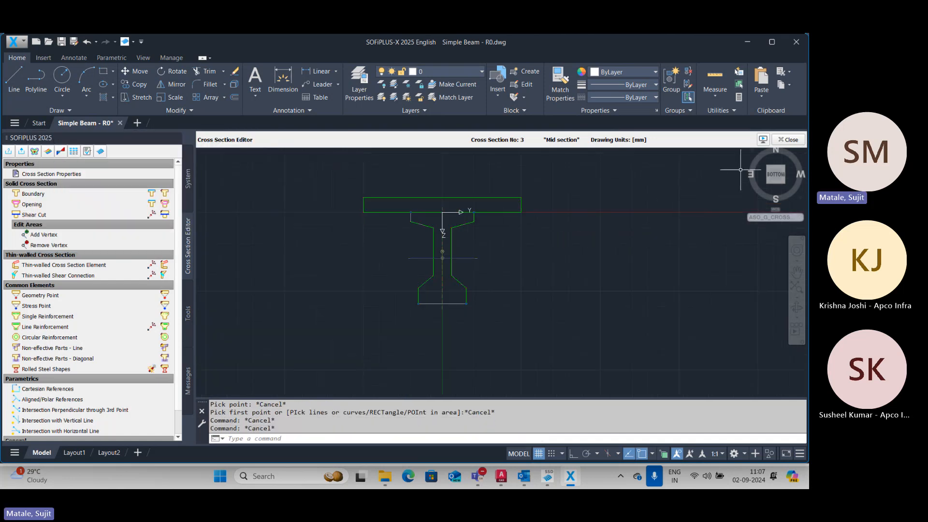
Step: Calculate the mid section and review its static properties and design values in the text window
click(762, 140)
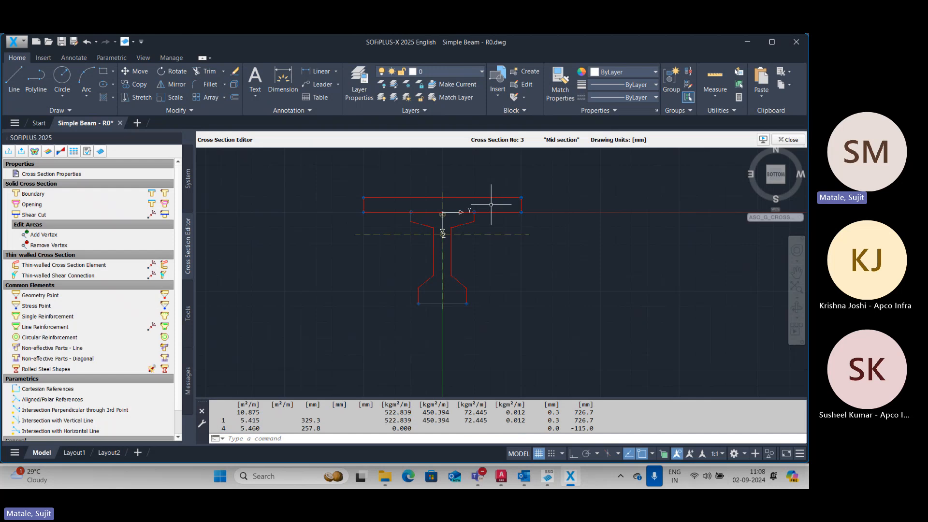
key(F2)
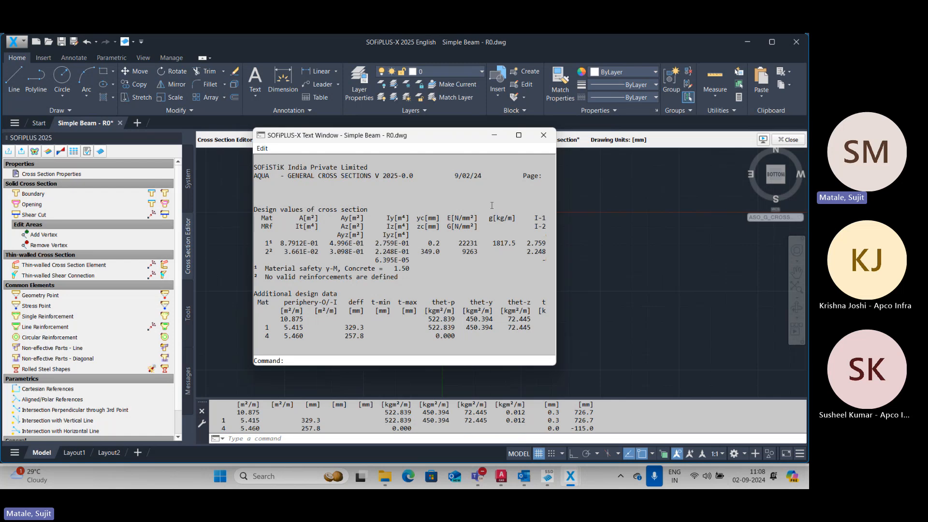
scroll(371, 243, up, 3)
scroll(370, 243, up, 10)
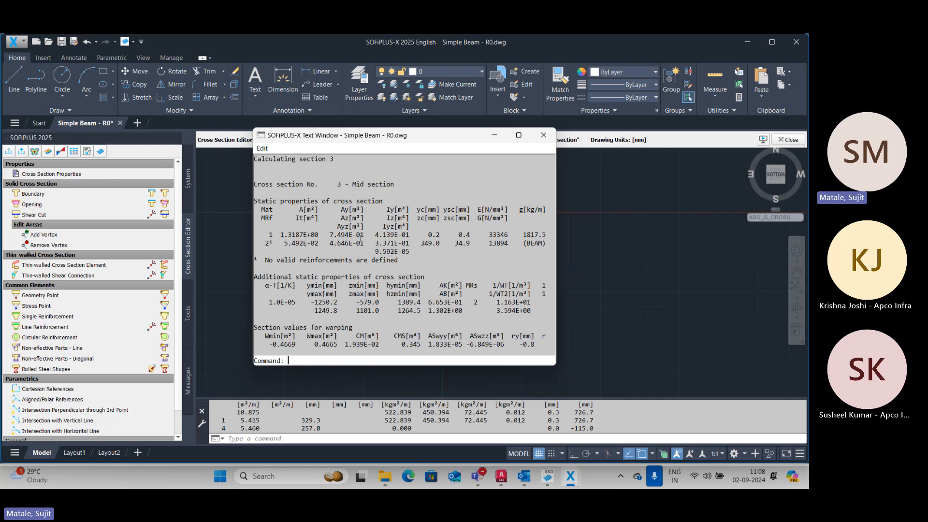
click(543, 134)
Step: Close the cross section editor and save the changes to cross section 3
click(793, 140)
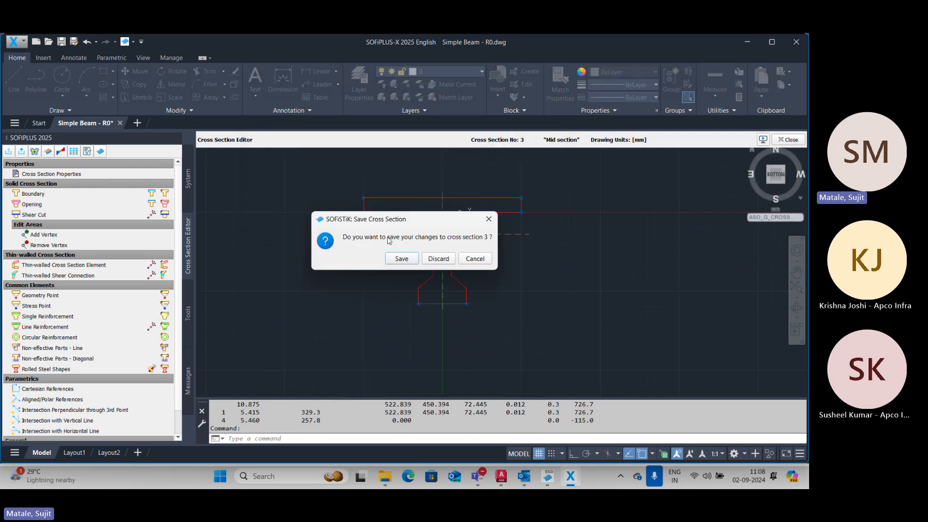
click(400, 259)
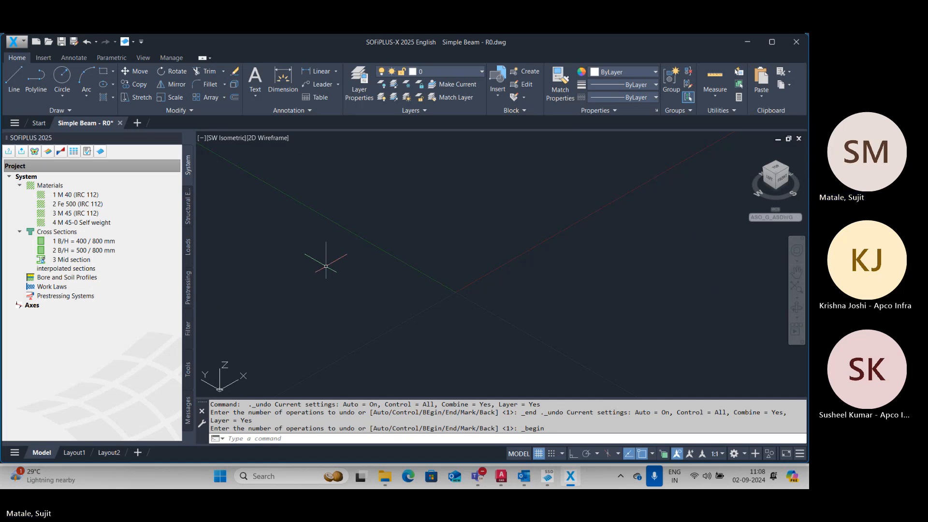
Step: Create a new thin-walled steel cross section and name it "I girder"
right_click(76, 234)
mouse_move(102, 276)
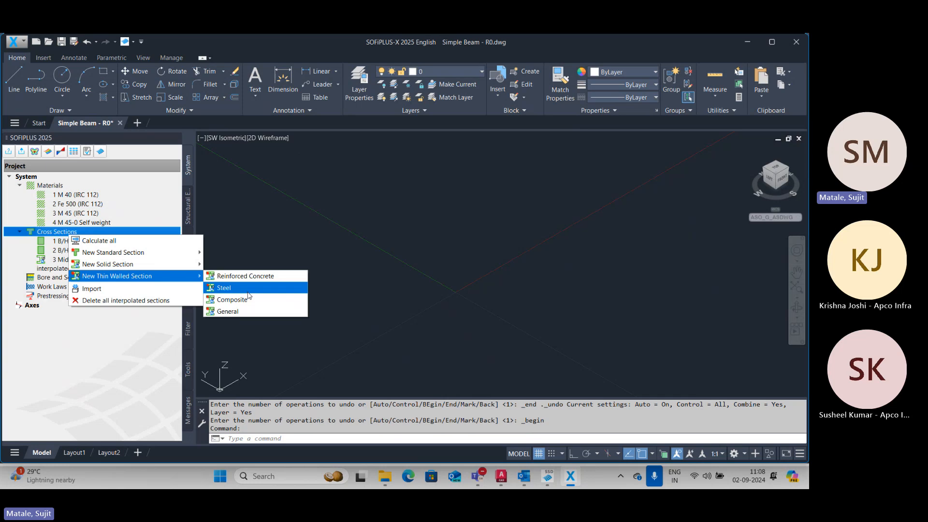
click(247, 291)
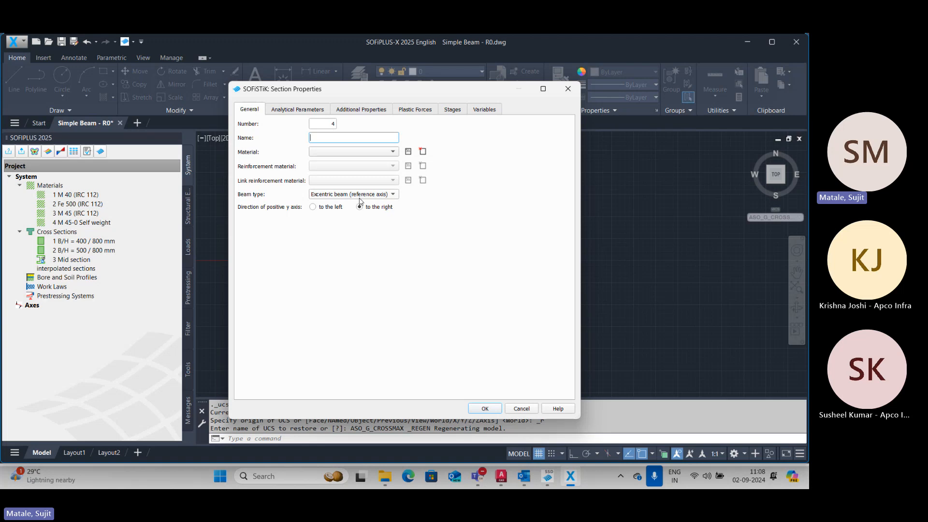
text(I)
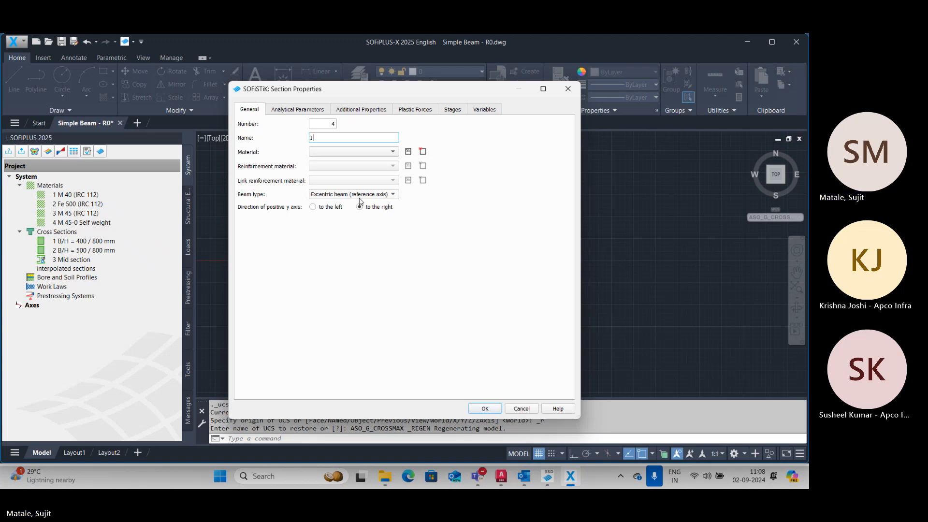
text( girder)
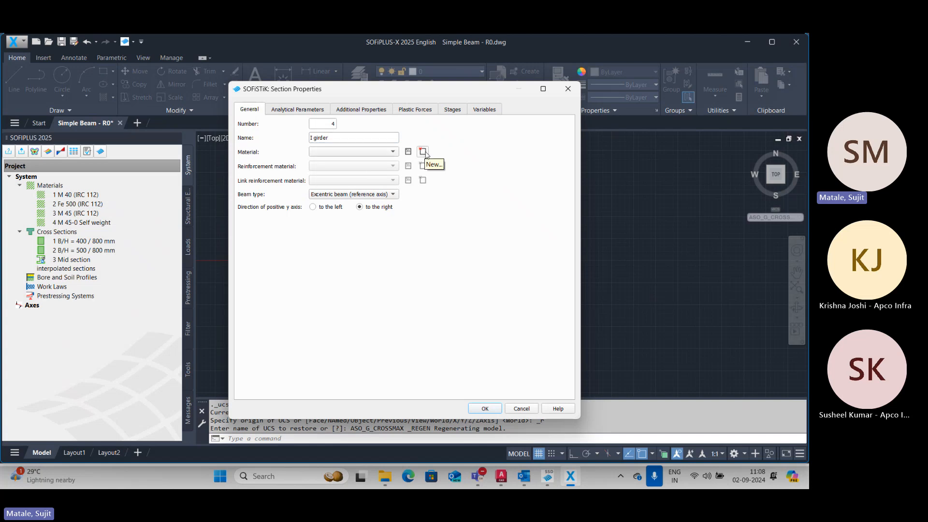
Step: Assign a new structural steel material S 355 (EN 1993) with number 5 to the I girder and accept the section properties
click(423, 152)
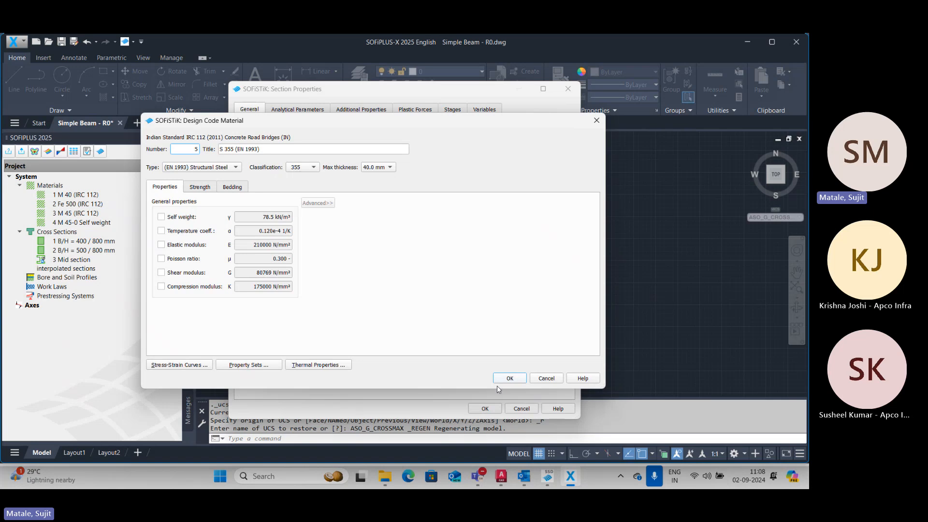
click(509, 379)
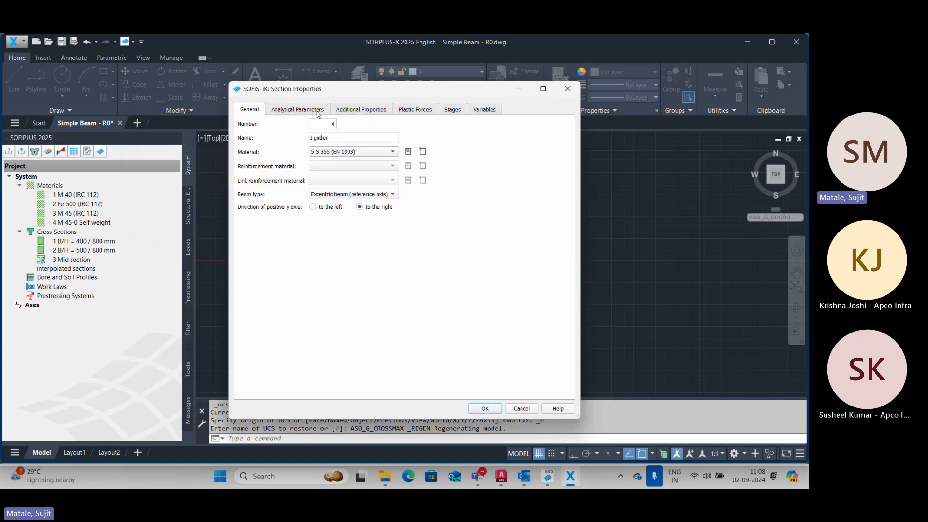
click(447, 110)
click(250, 111)
click(485, 408)
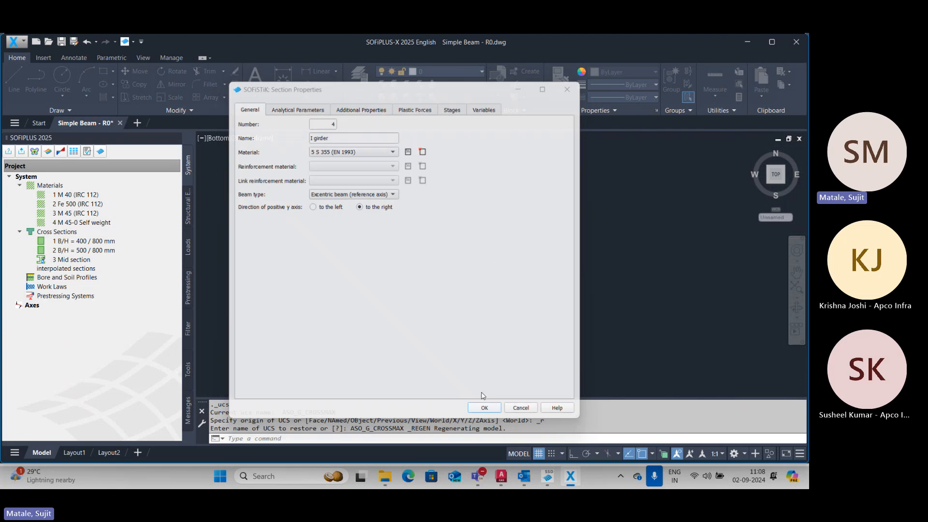
click(348, 242)
click(321, 266)
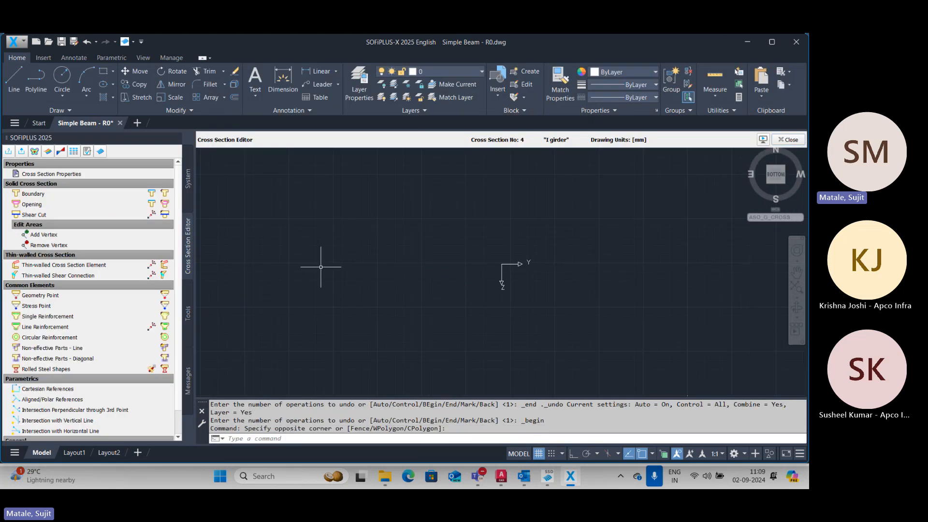
click(76, 195)
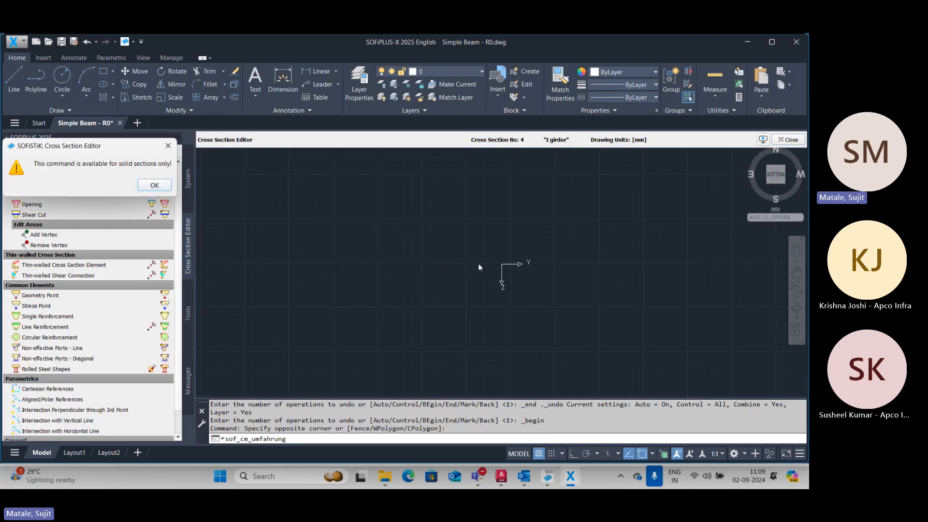
click(159, 188)
click(68, 193)
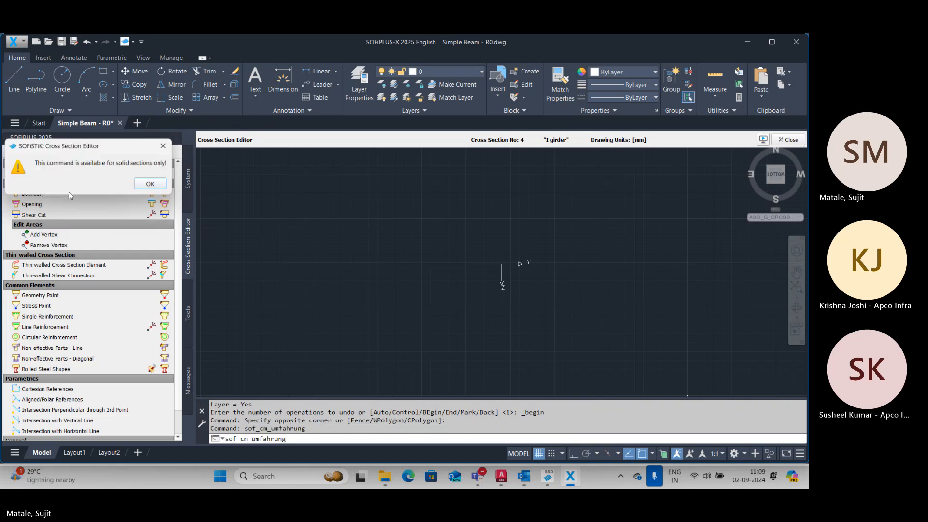
click(155, 186)
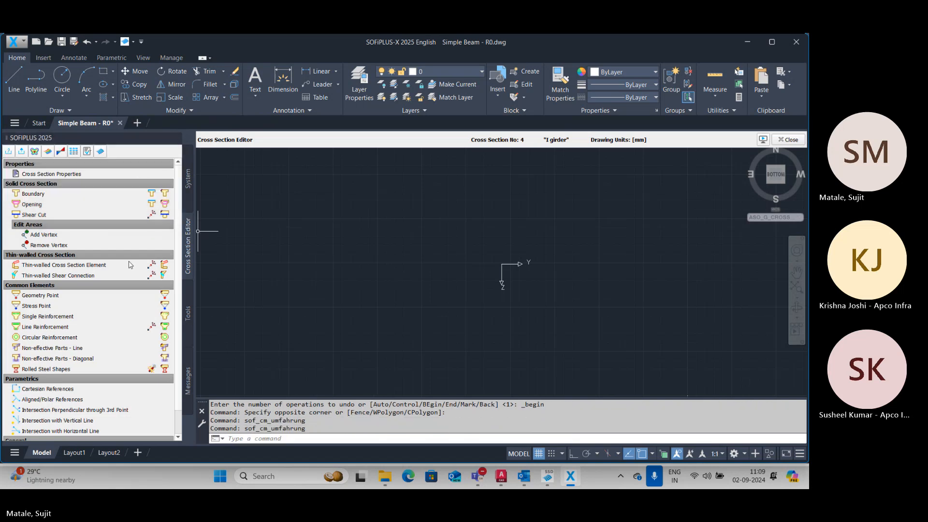
Step: With ortho on, draw a horizontal thin-walled element 500 mm long and 12 mm thick in S 355, just above the Y axis
click(86, 267)
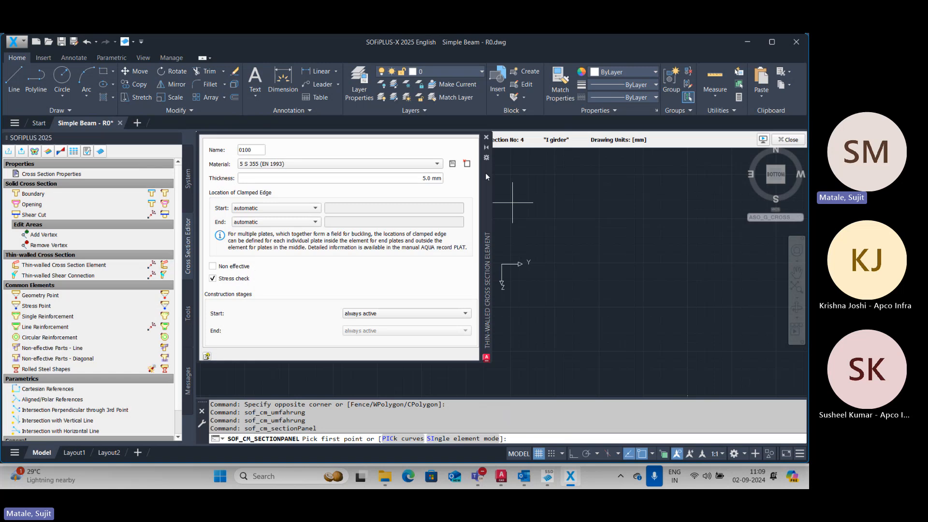
drag(411, 181, 444, 180)
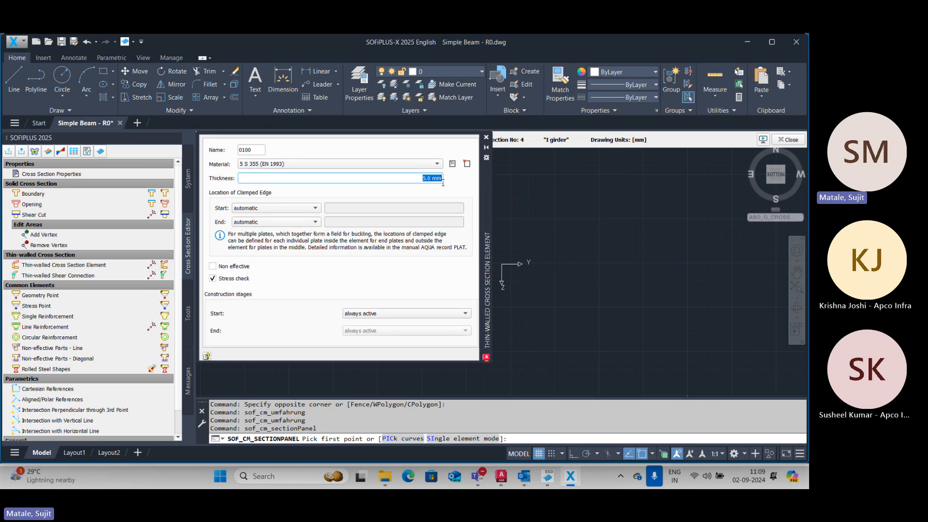
text(12)
click(253, 150)
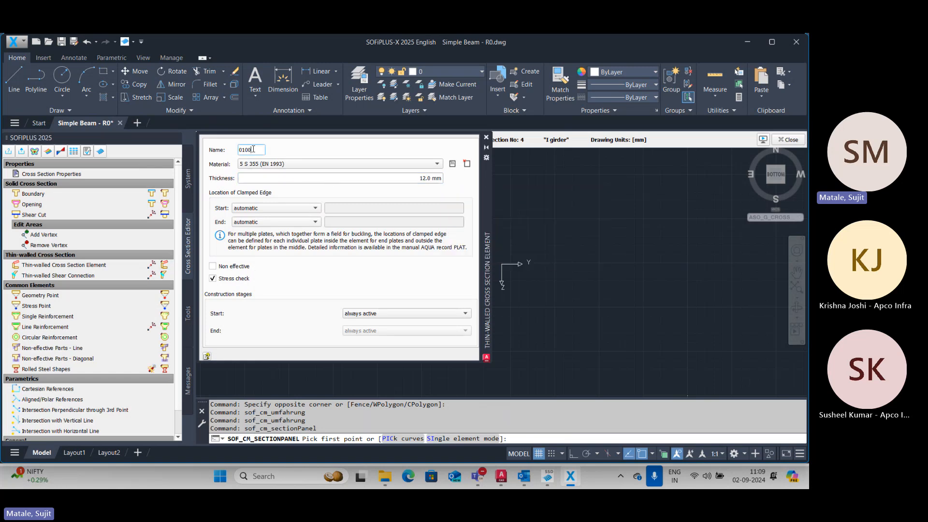
drag(481, 222, 296, 209)
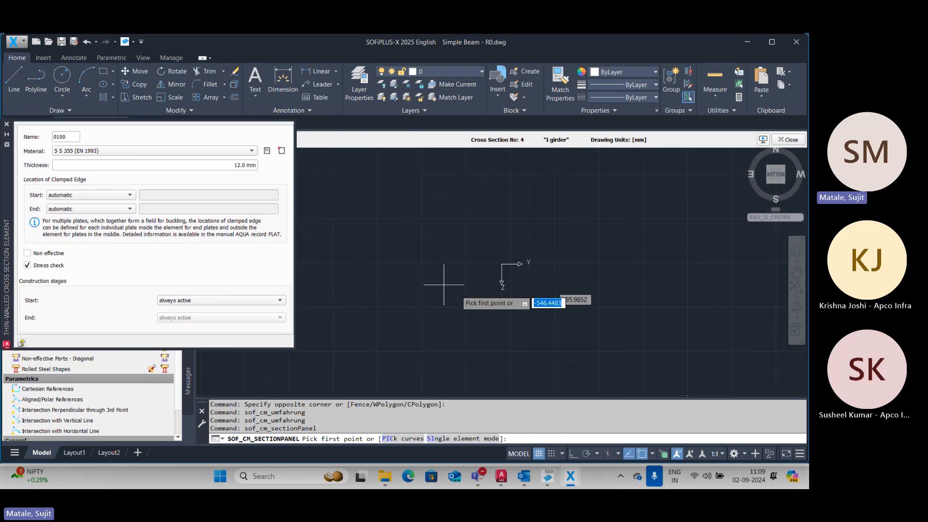
click(457, 174)
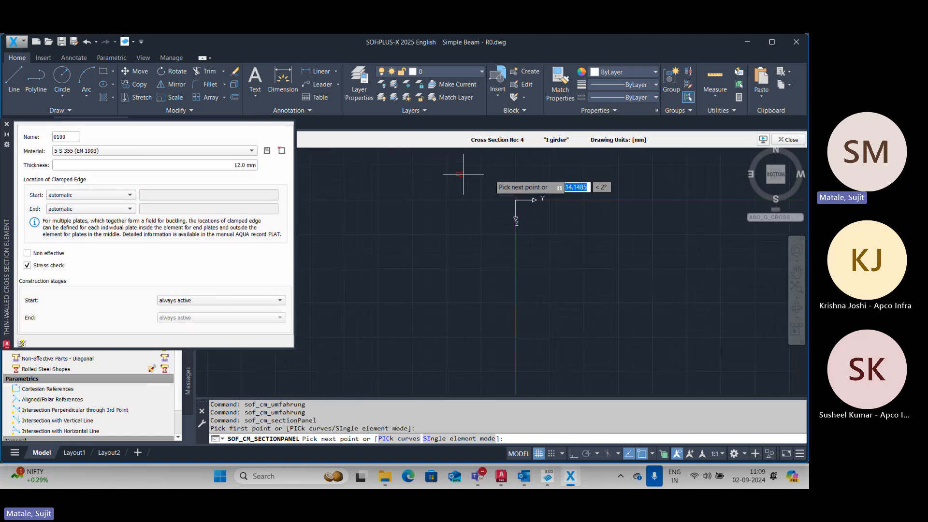
key(F8)
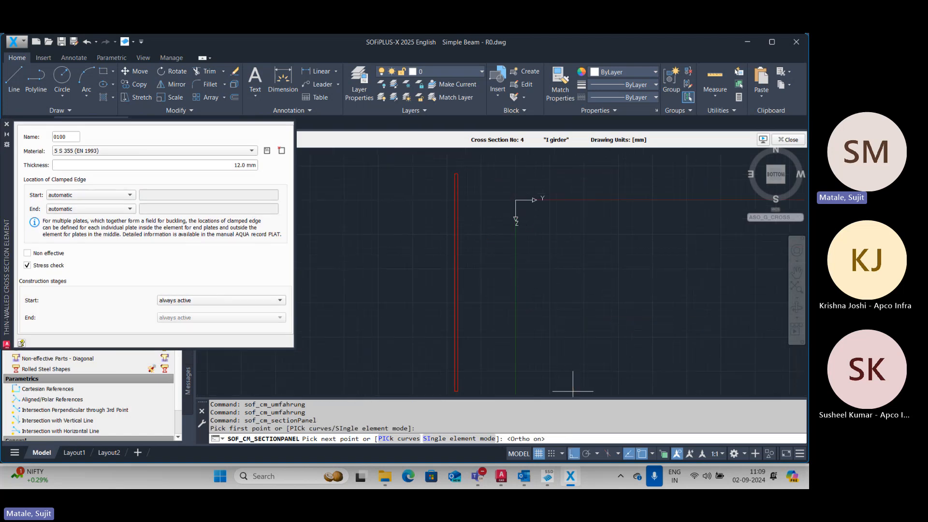
text(500)
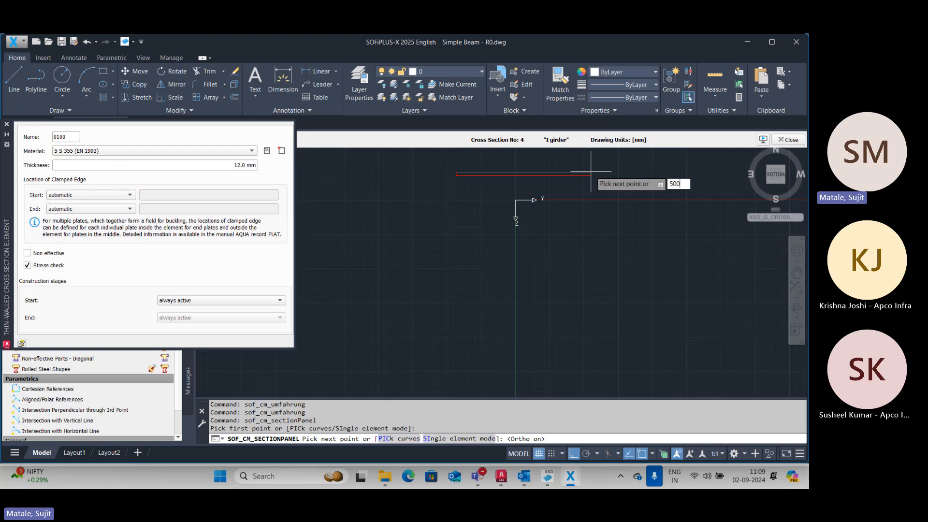
key(Return)
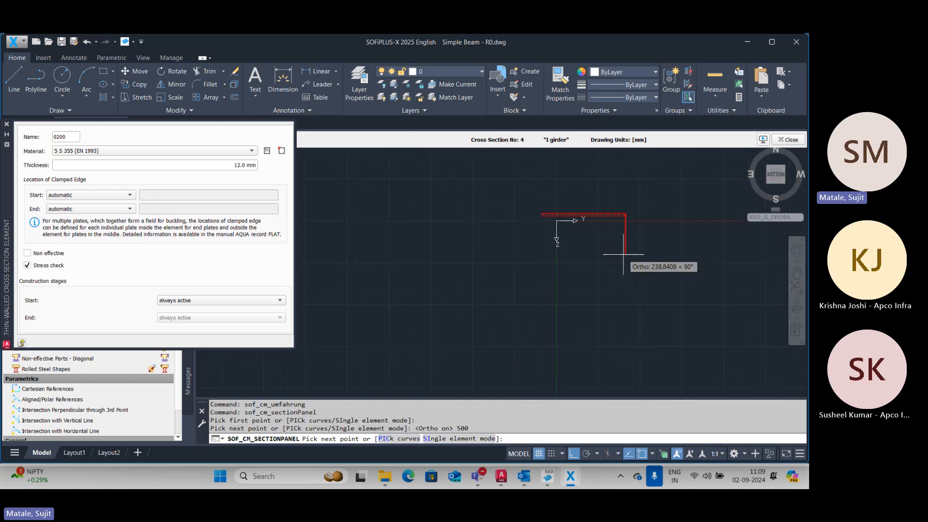
key(Escape)
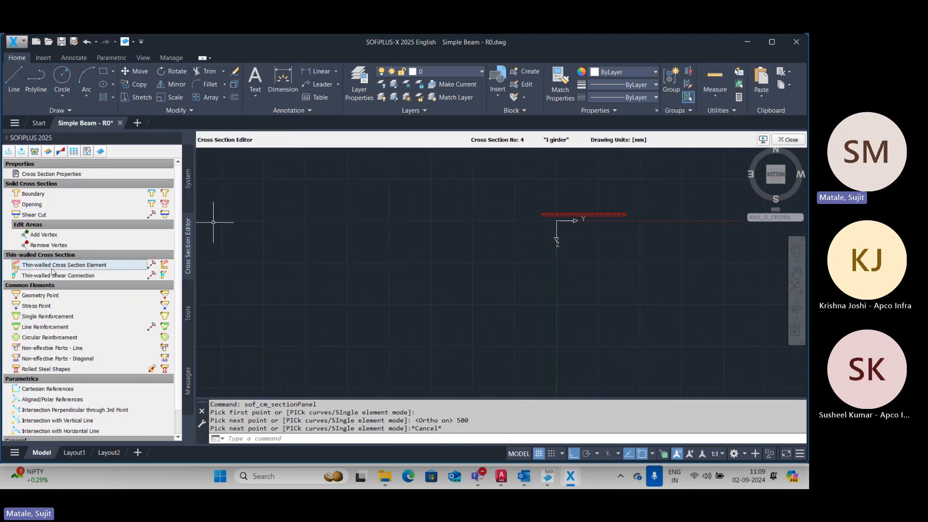
Step: Draw a vertical thin-walled web element 600 mm long and 5 mm thick in S 355, downward from the flange's midpoint
click(81, 266)
scroll(650, 227, up, 6)
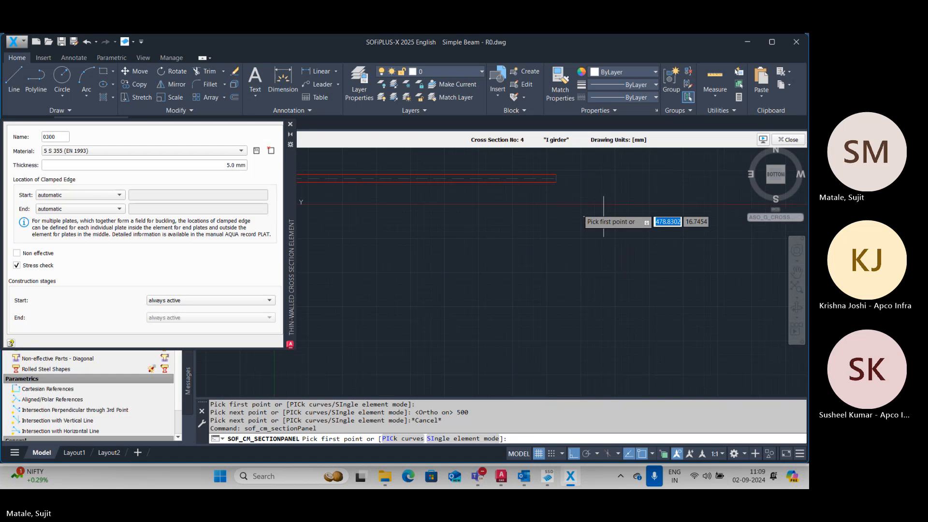
click(385, 178)
scroll(386, 213, down, 6)
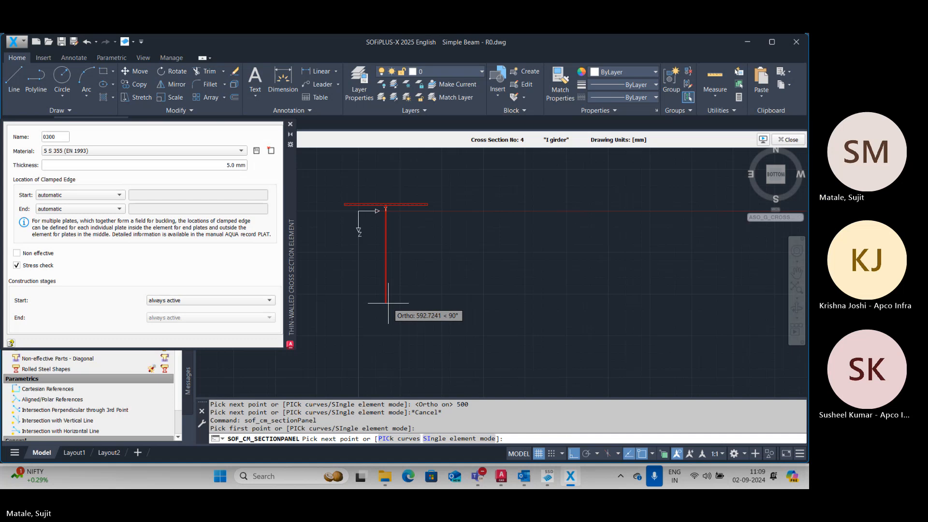
text(600)
key(Return)
key(Escape)
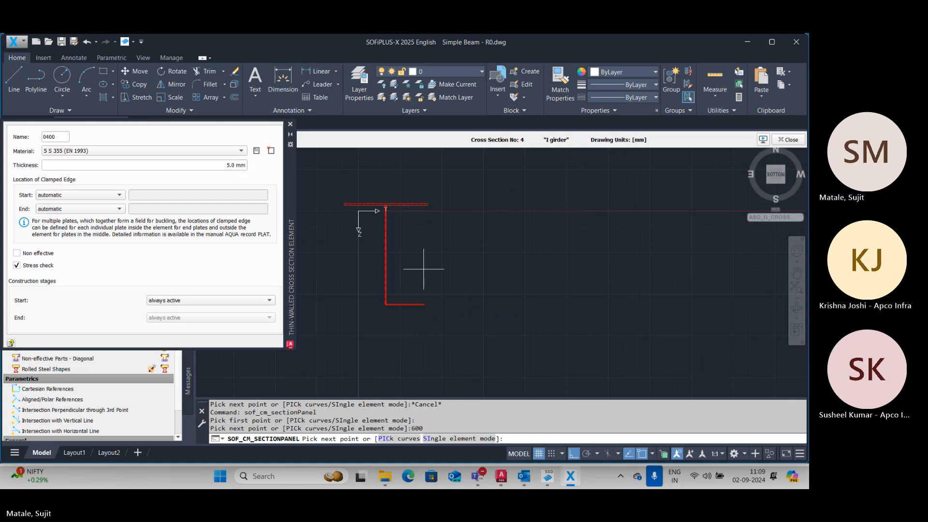
key(Escape)
Step: Copy the upper flange plate from its midpoint to the lower end of the web to form the bottom flange
drag(447, 178, 415, 225)
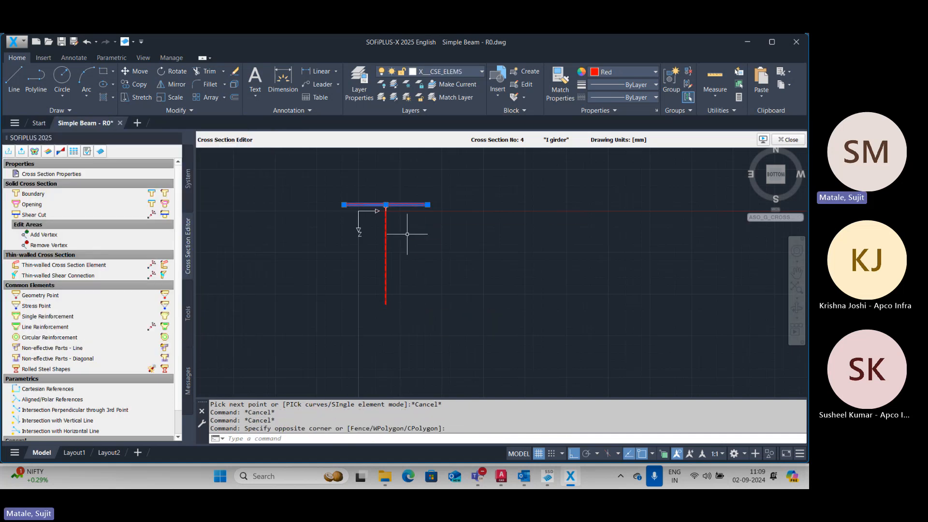
text(CO)
key(Return)
scroll(385, 206, up, 8)
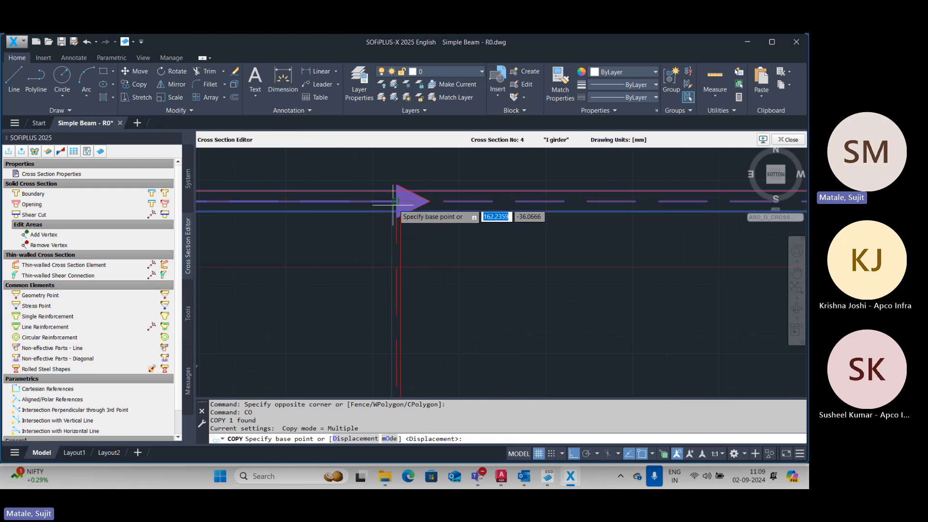
click(398, 204)
scroll(399, 214, down, 7)
scroll(403, 263, down, 2)
scroll(408, 279, up, 5)
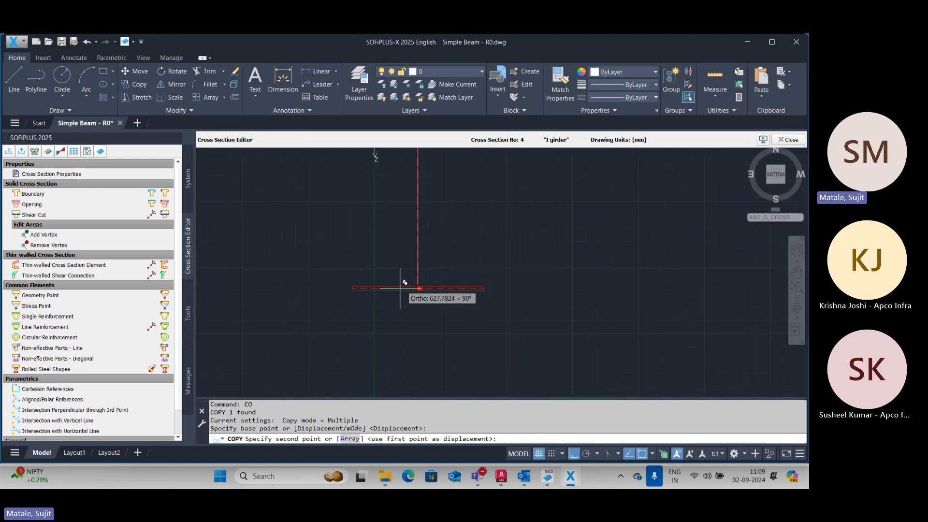
scroll(452, 289, up, 2)
click(451, 290)
scroll(452, 317, down, 1)
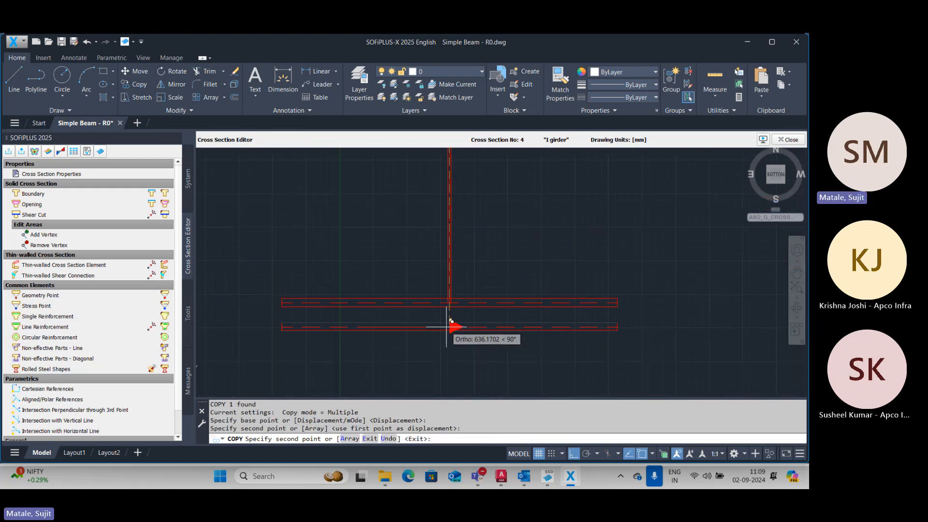
key(Escape)
Step: Stretch the web's upper endpoint down to the underside of the upper flange plate
scroll(501, 332, down, 7)
scroll(491, 300, up, 6)
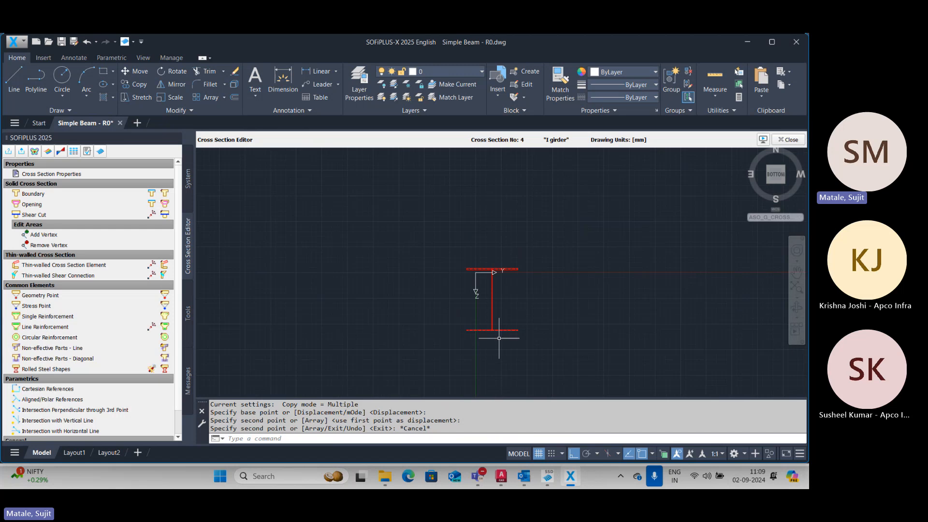
click(437, 246)
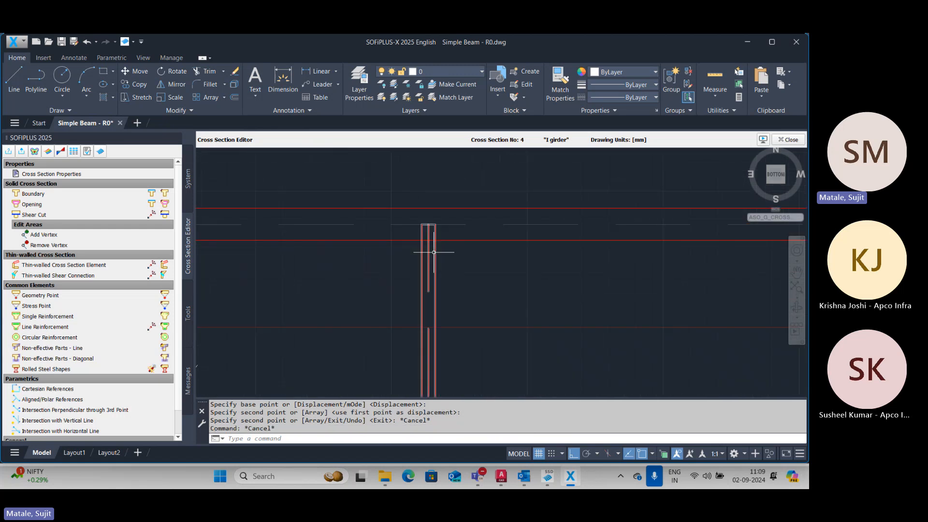
click(428, 225)
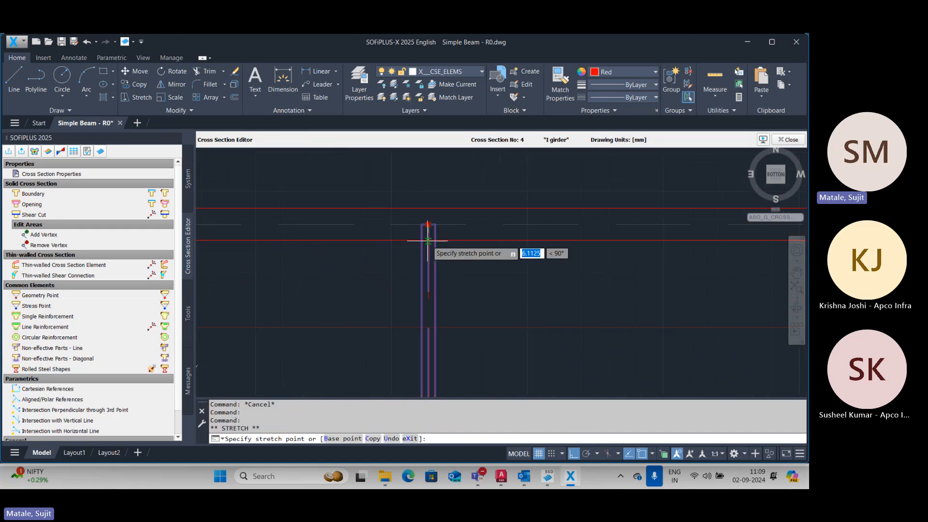
key(Escape)
key(Escape)
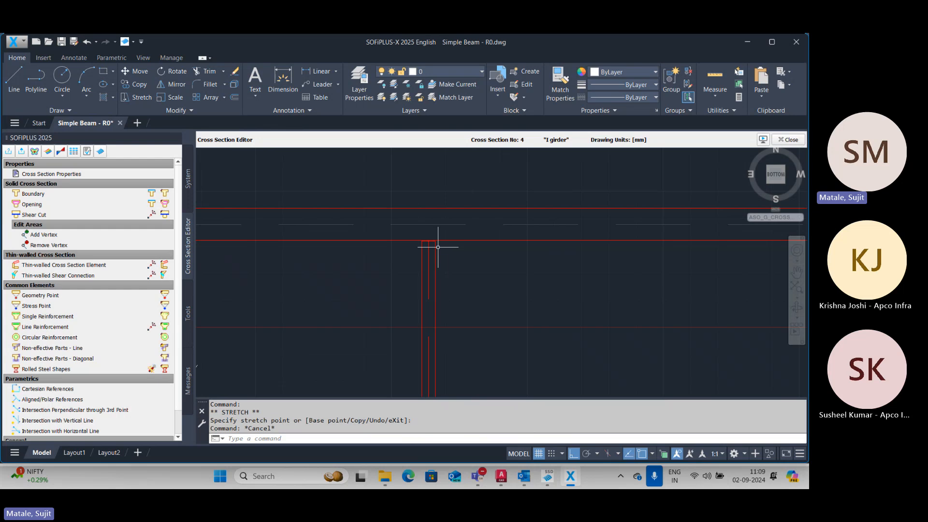
Step: Close the I girder's cross section editor without saving and reopen cross section 3 "Mid section" for editing
click(790, 140)
click(448, 255)
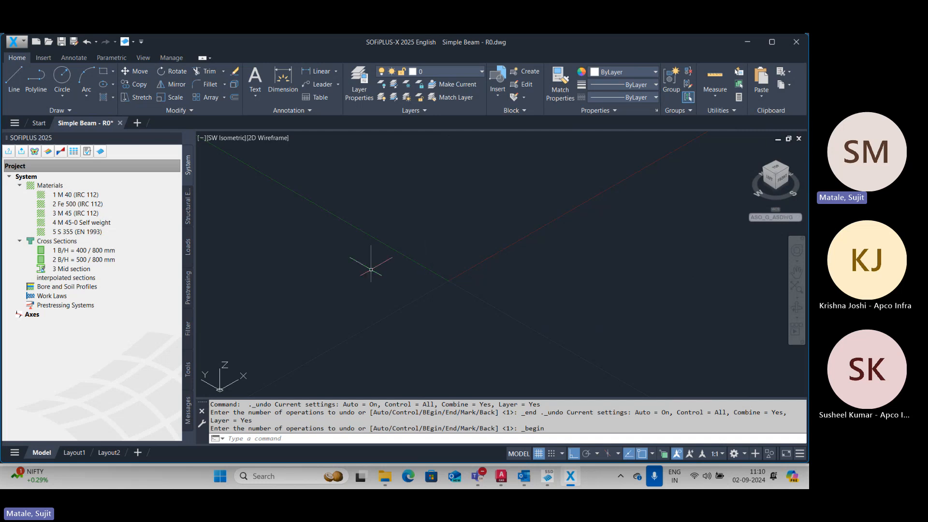
click(83, 270)
double_click(83, 270)
click(382, 274)
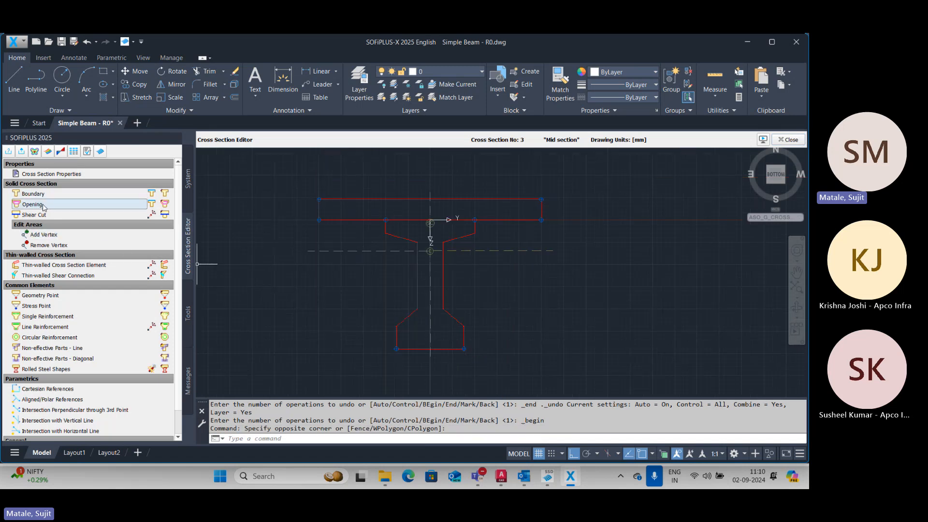
Step: With ortho off, draw an irregular seven-sided polyline outline inside the bottom bulb of the girder, ending beside its start point
scroll(491, 333, up, 6)
key(Escape)
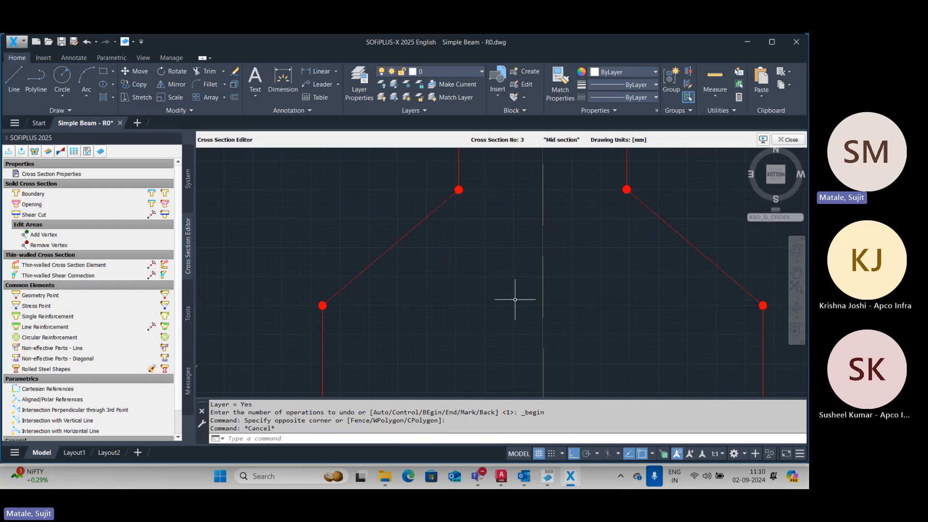
key(Escape)
text(pl)
key(Return)
click(416, 293)
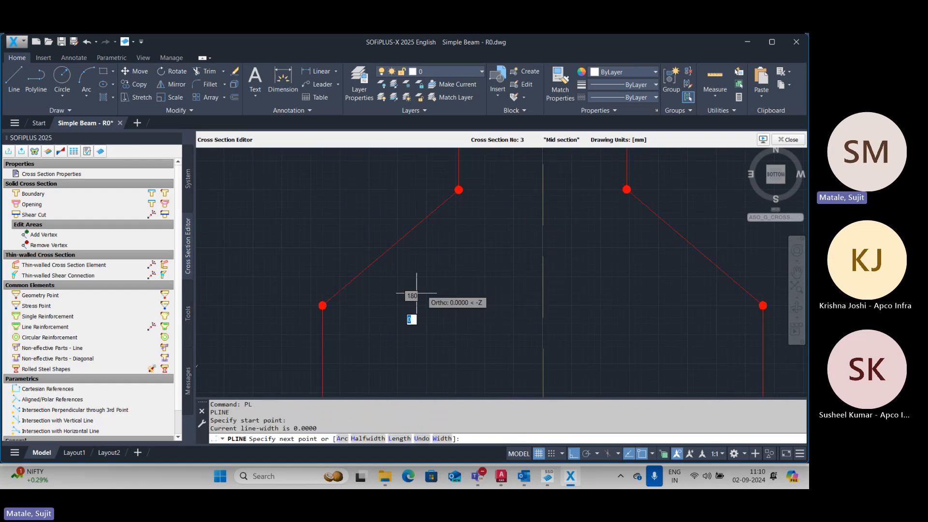
key(F8)
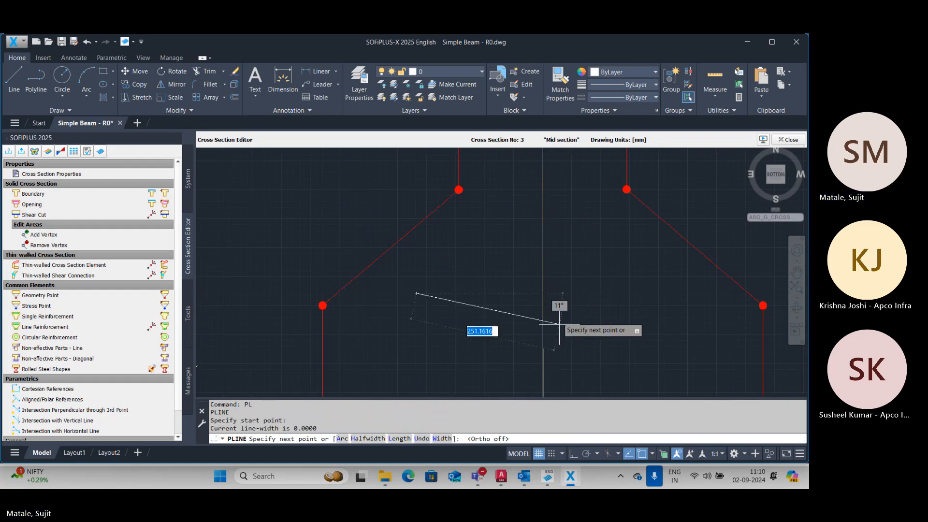
click(511, 221)
click(618, 221)
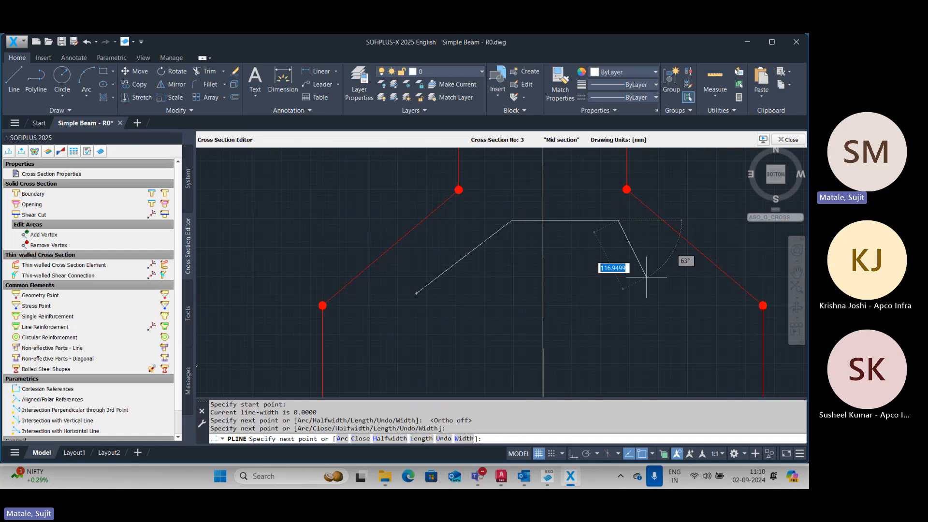
click(674, 313)
middle_drag(682, 334, 646, 243)
click(639, 309)
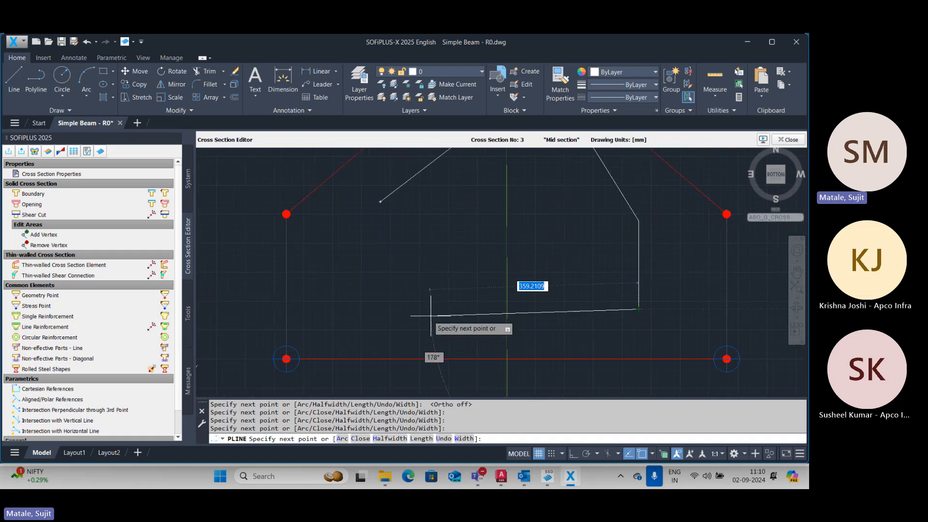
click(416, 318)
click(370, 273)
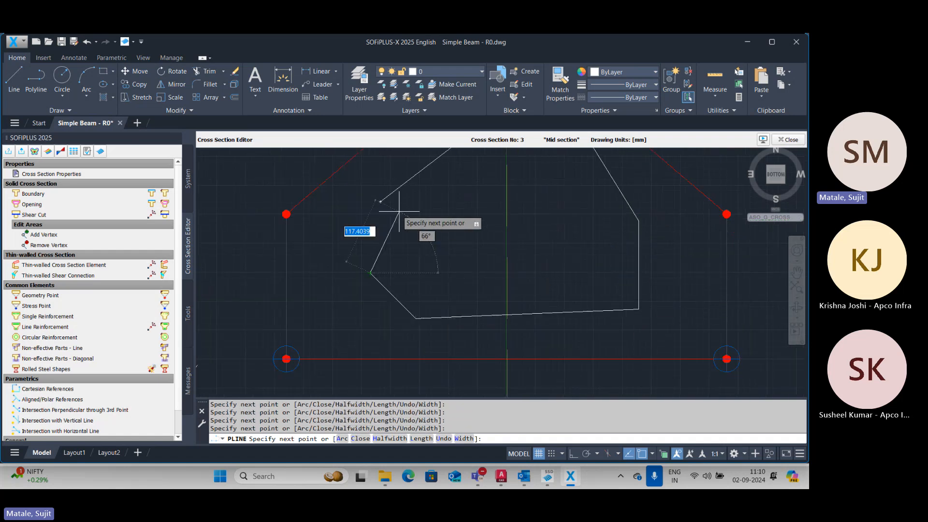
click(378, 199)
scroll(382, 208, up, 5)
key(Escape)
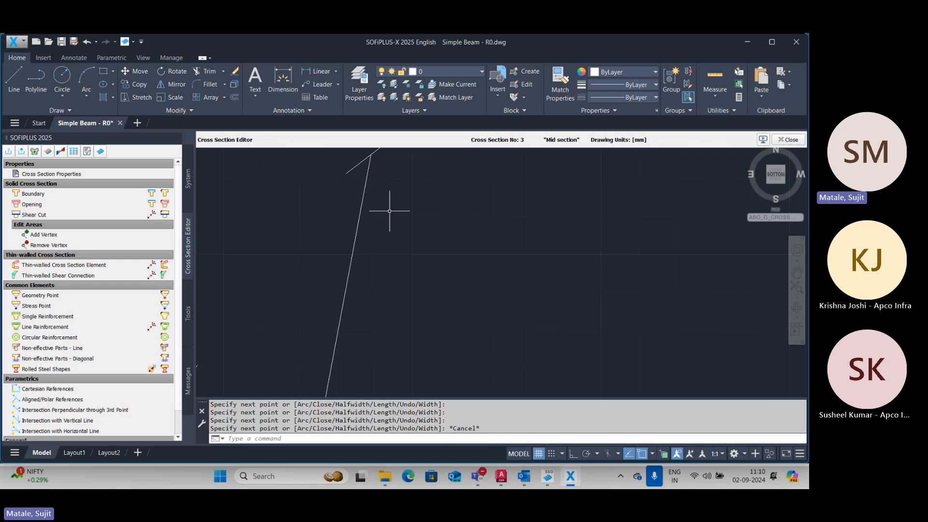
scroll(392, 209, down, 5)
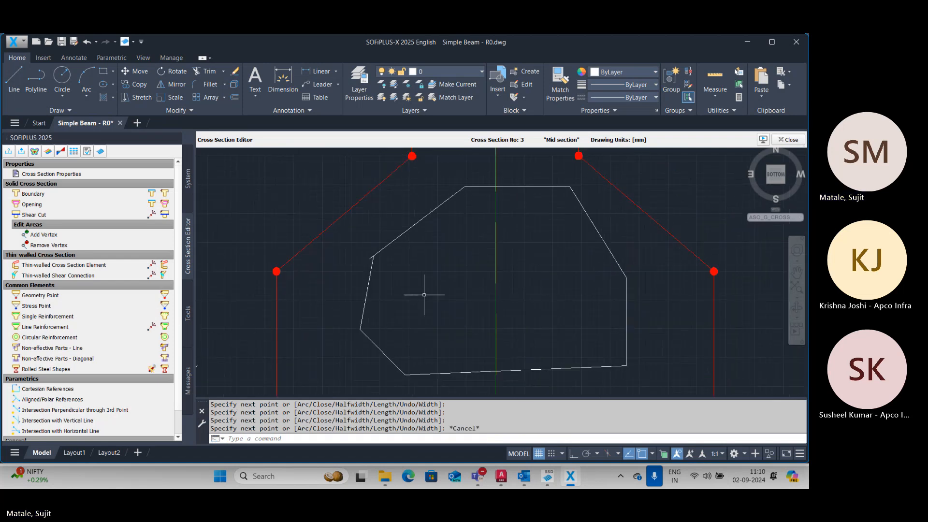
scroll(424, 294, down, 4)
key(Escape)
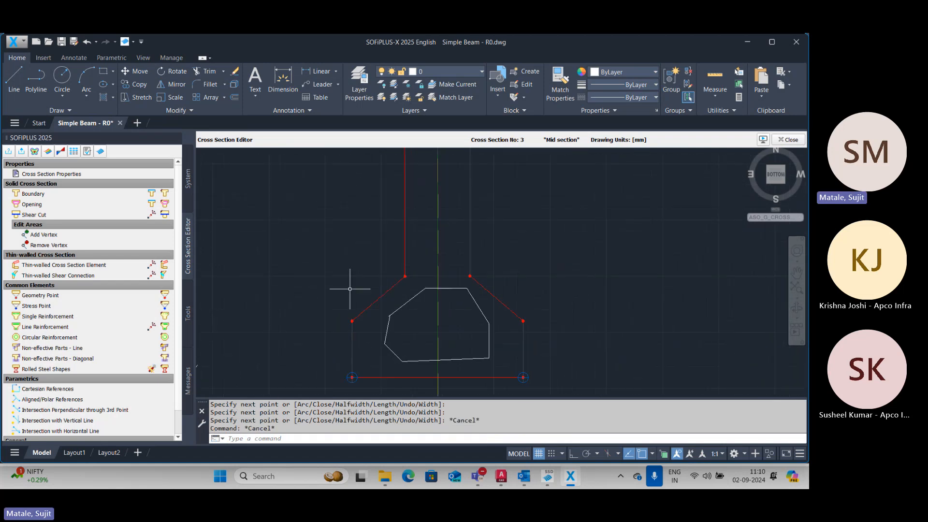
Step: Create an opening from the polyline outline with the point-in-area option, starting at construction stage 10 Girder activation
click(109, 204)
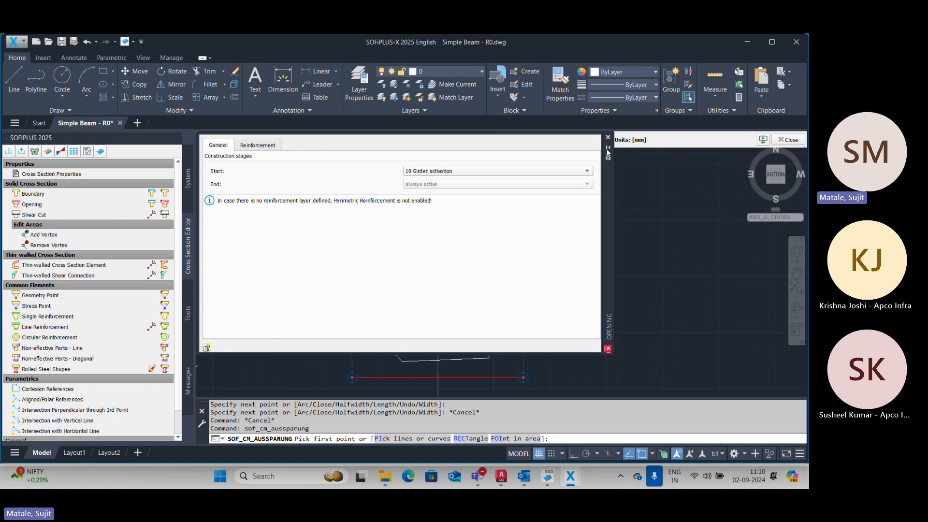
text(POI)
key(Return)
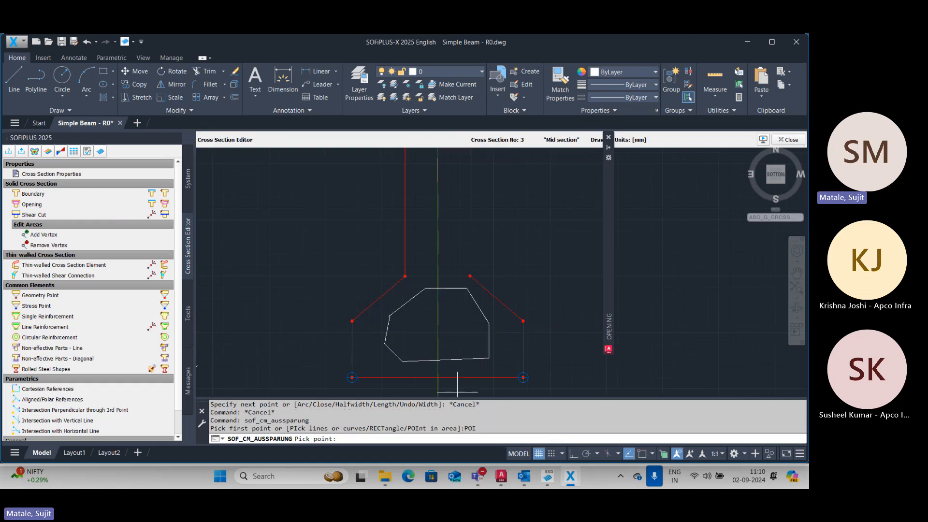
click(438, 333)
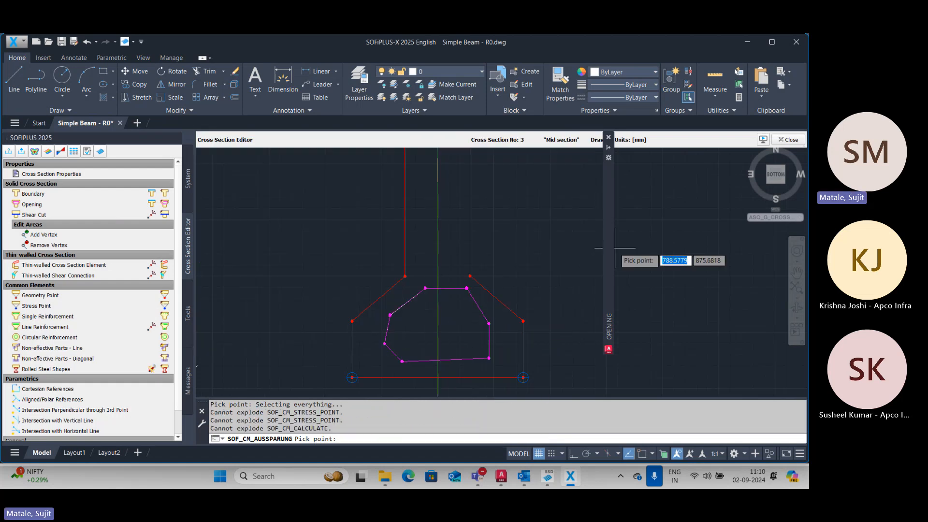
key(Escape)
key(Escape)
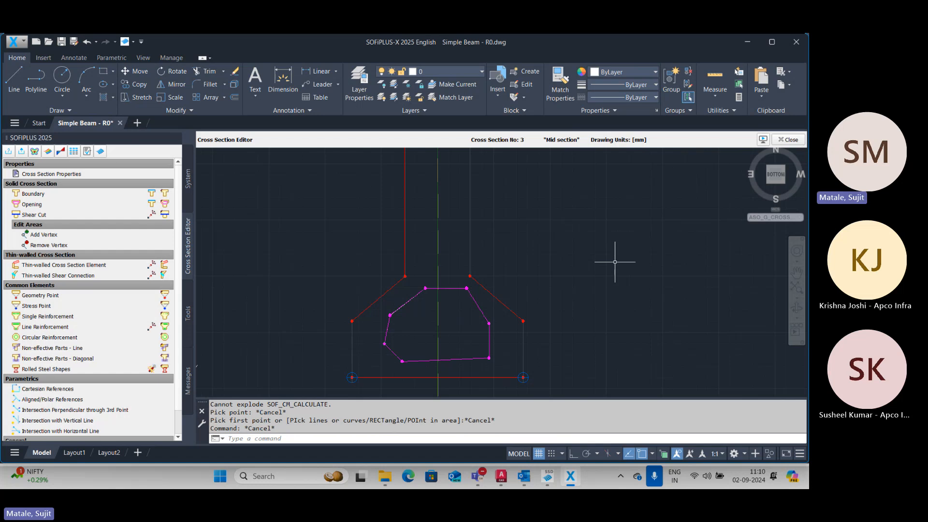
Step: Calculate the mid section with its opening, then close the cross section editor and save the changes
scroll(615, 266, down, 3)
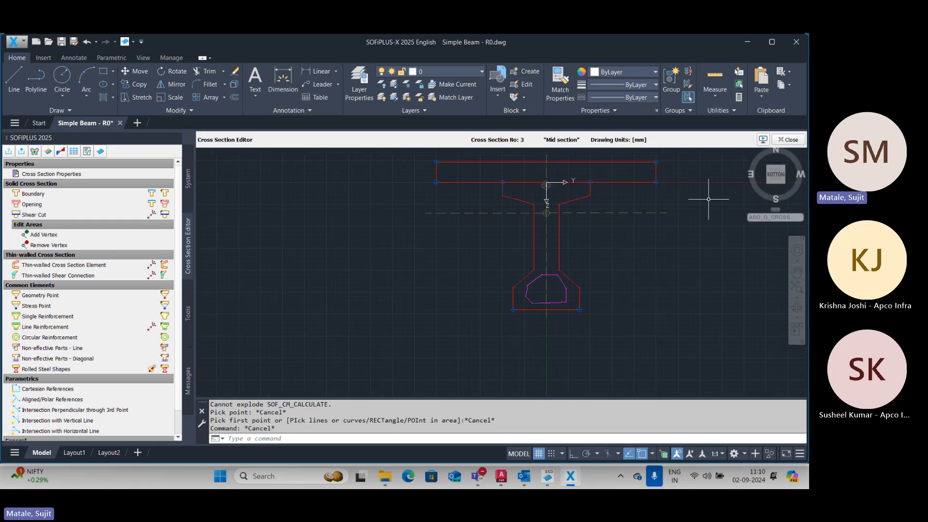
click(763, 140)
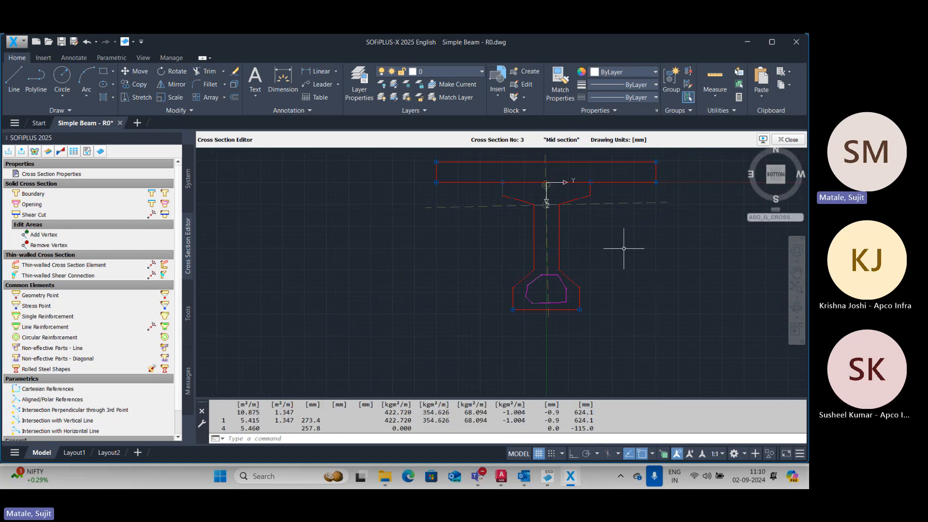
click(786, 140)
click(402, 260)
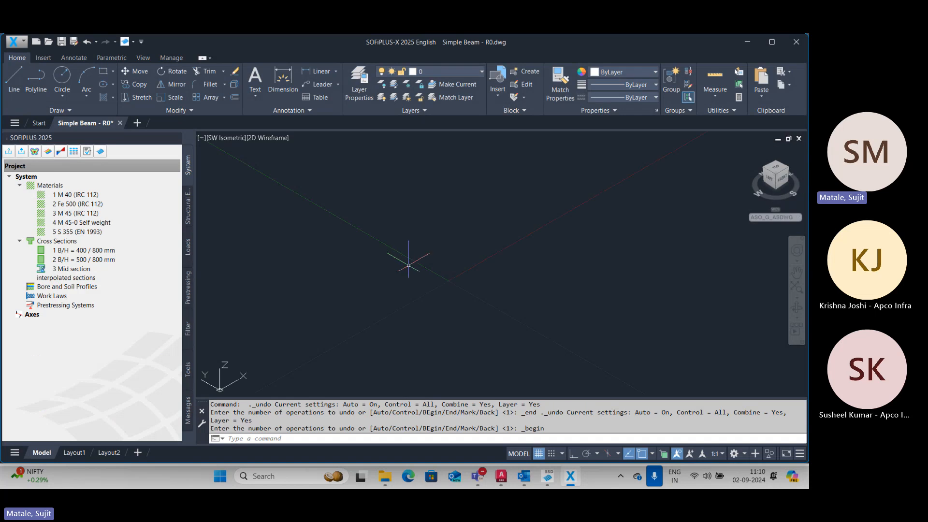
Step: Clone cross section 3 "Mid section" as a new cross section
click(105, 272)
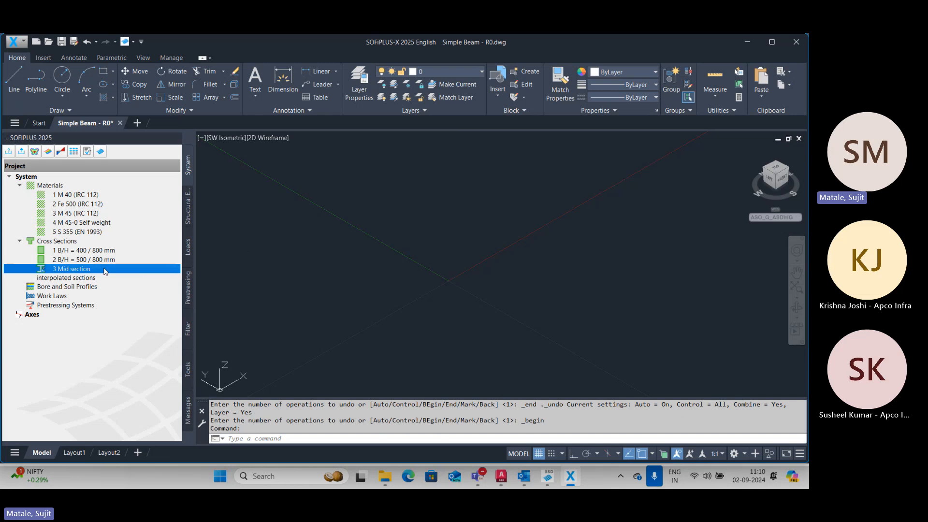
right_click(104, 272)
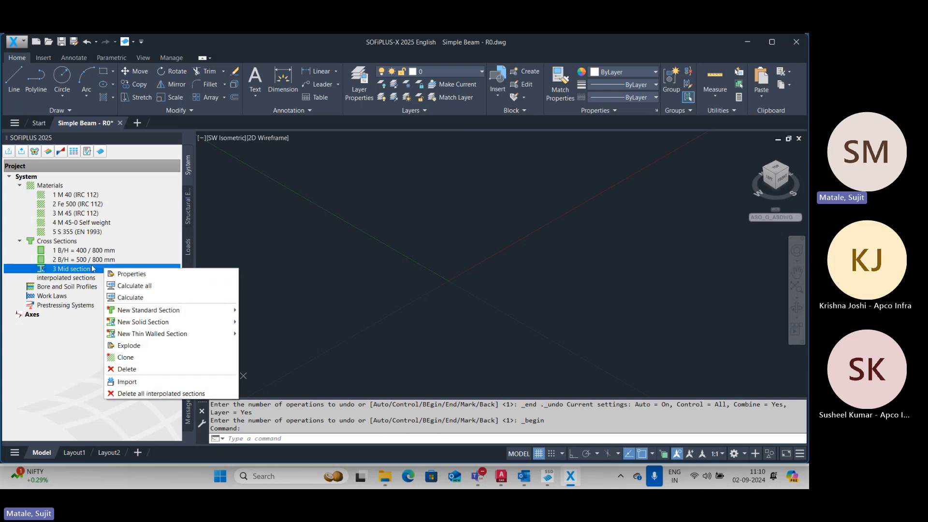
click(134, 358)
click(71, 184)
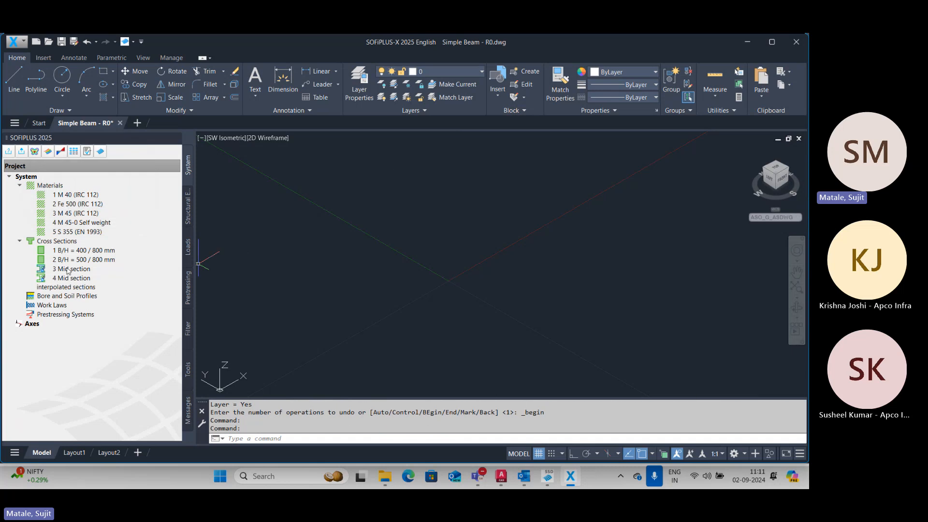
Step: Open the cloned cross section 4 for editing and rename it "End section" in its section properties
double_click(68, 276)
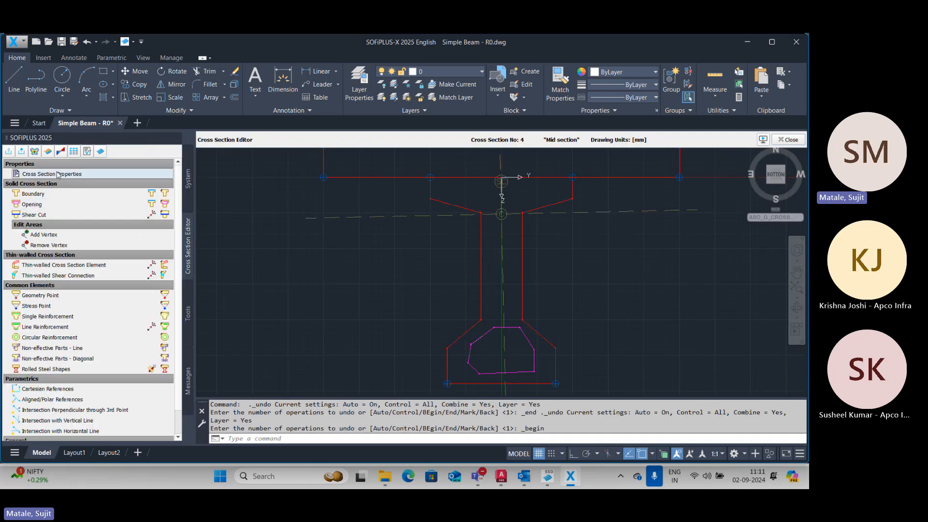
click(58, 174)
click(317, 138)
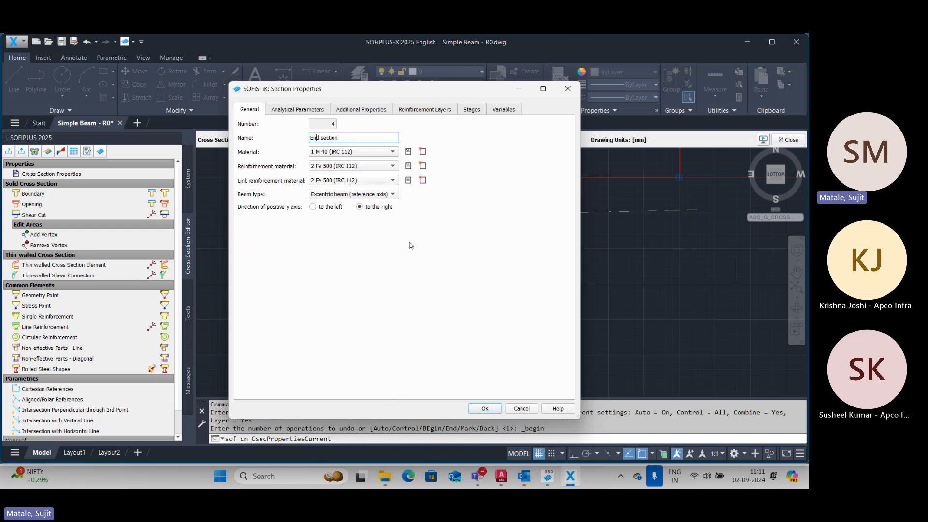
click(474, 411)
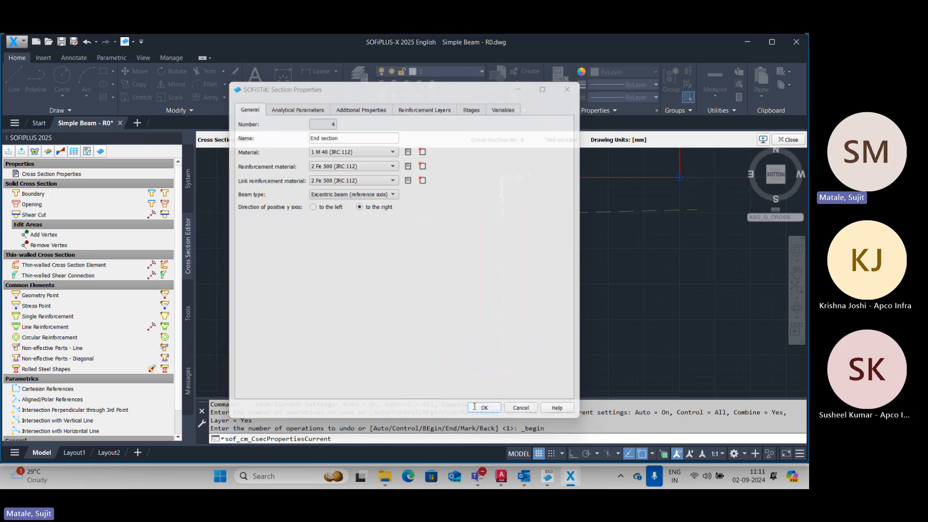
Step: Switch to the CAD reference file in AutoCAD and copy the end section girder outline with its top edge midpoint as base point
click(616, 248)
scroll(604, 275, down, 3)
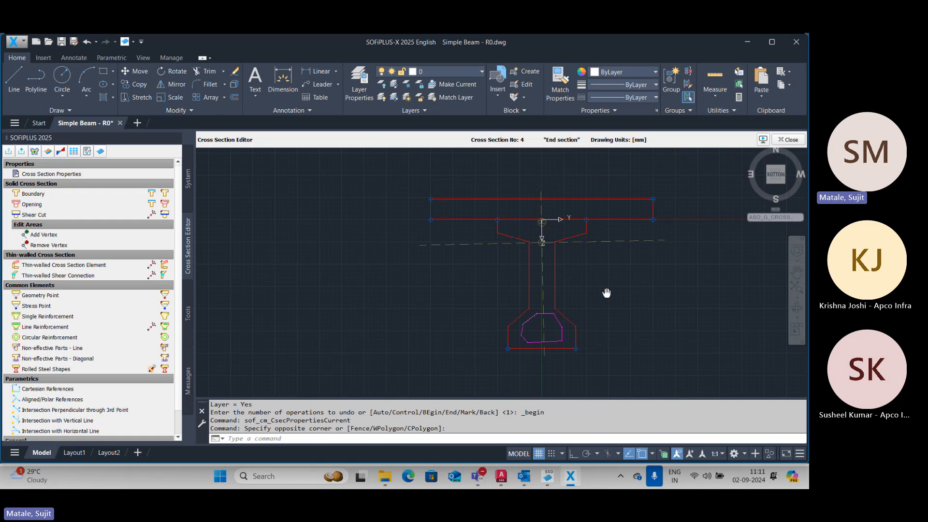
click(501, 476)
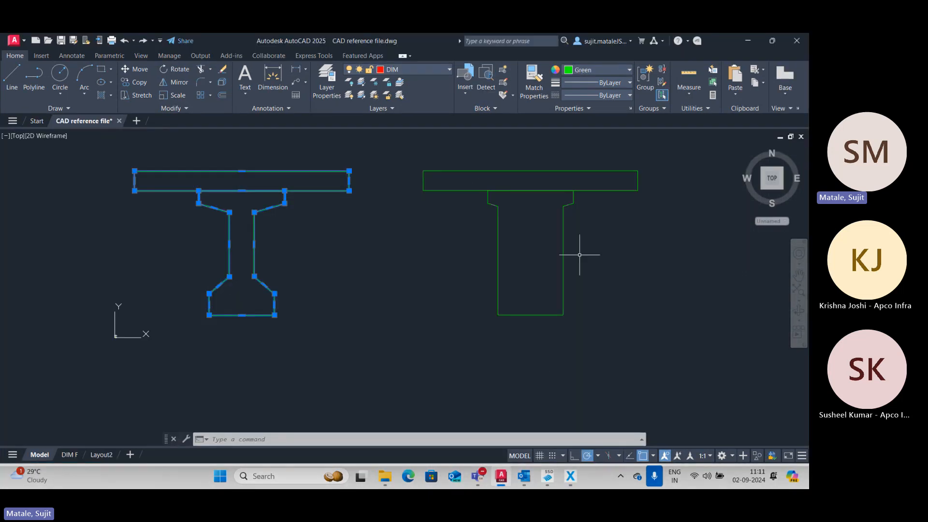
key(Escape)
key(Escape)
drag(590, 238, 542, 267)
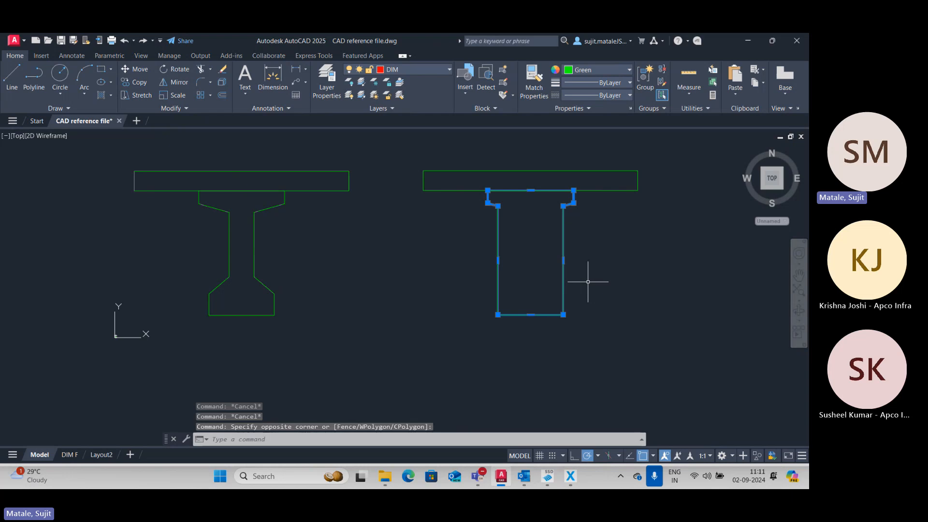
key(ctrl+shift+c)
click(530, 190)
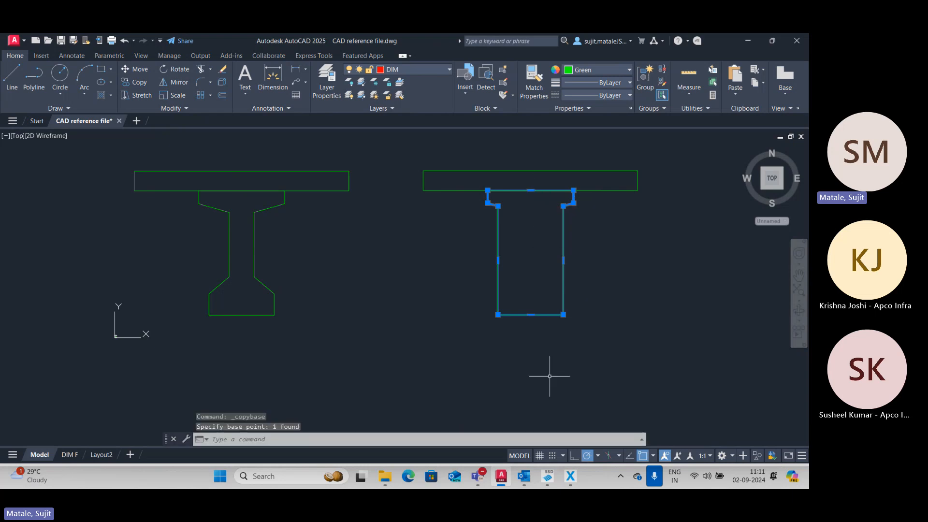
Step: Switch back to SOFiPLUS and paste the copied outline at the midpoint of the girder's top edge in the End section
click(570, 476)
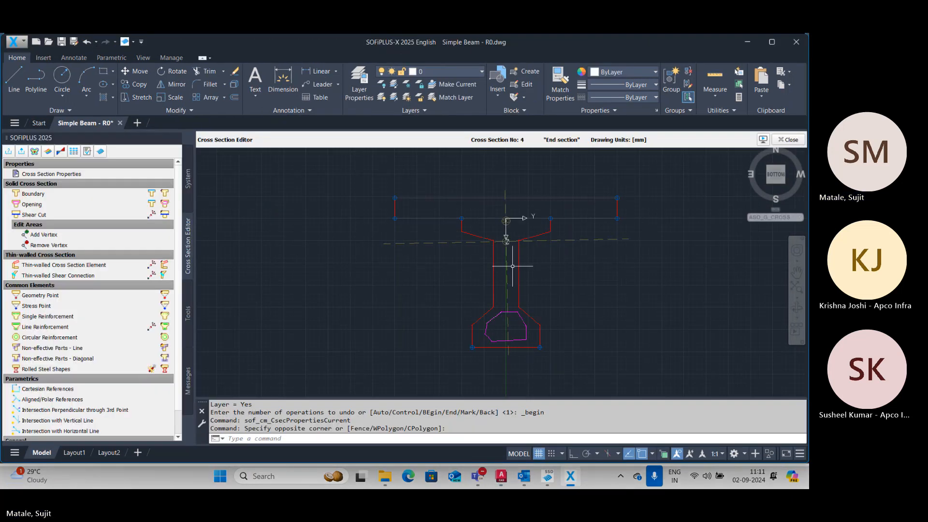
key(ctrl+v)
scroll(501, 213, up, 6)
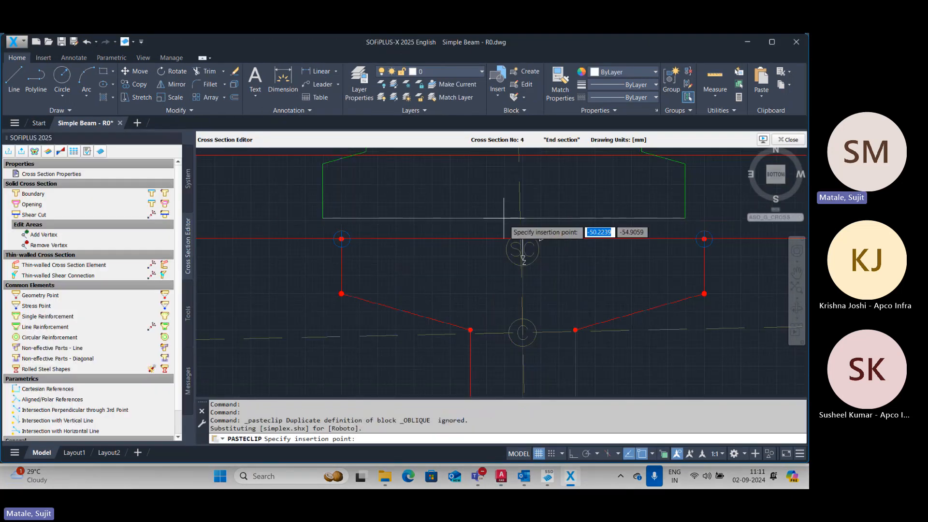
click(522, 238)
scroll(522, 250, down, 12)
key(Escape)
key(Escape)
Step: Mirror the pasted outline about the underside of the deck slab and erase the source object
click(549, 224)
click(522, 236)
scroll(528, 249, up, 6)
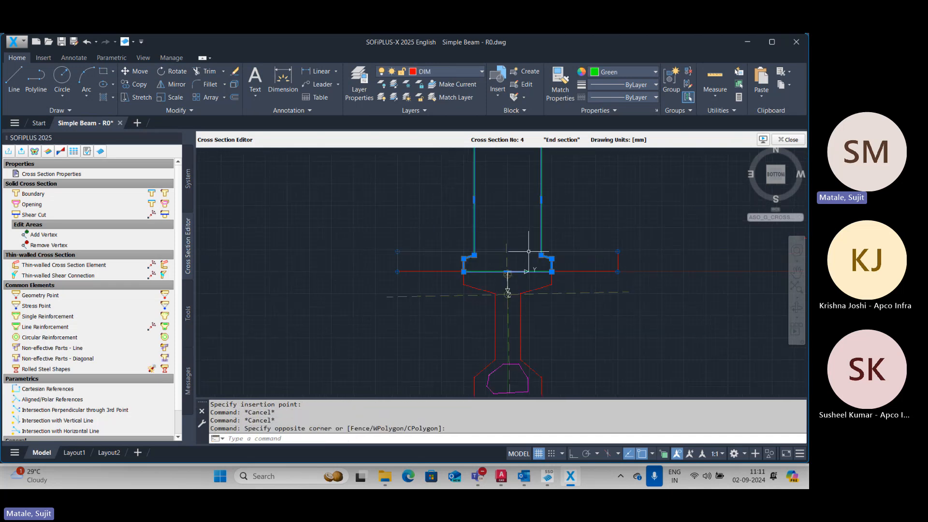
scroll(529, 251, up, 2)
text(MI)
key(Return)
click(319, 284)
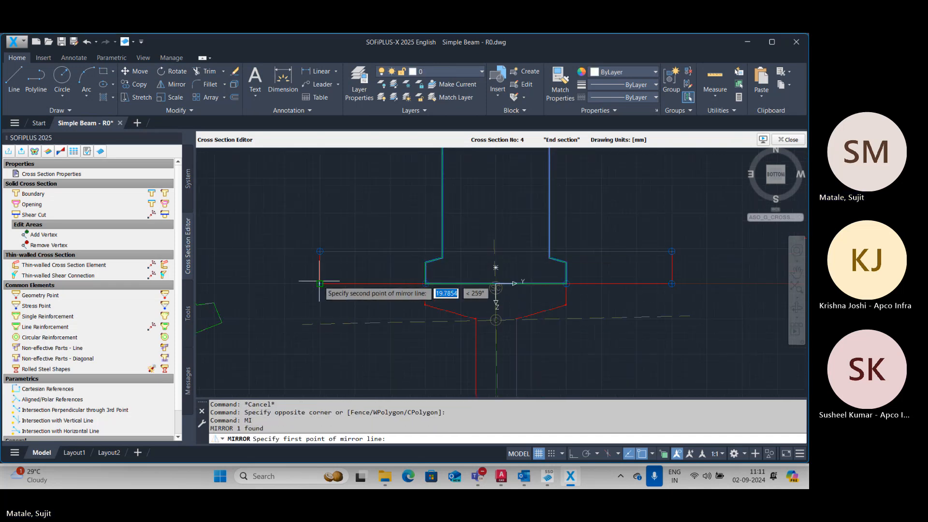
click(672, 284)
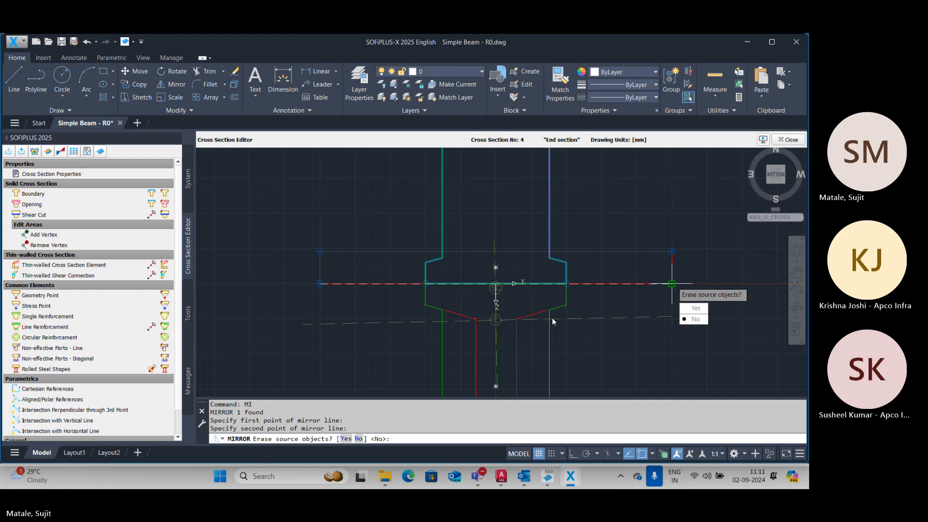
text(y)
key(Return)
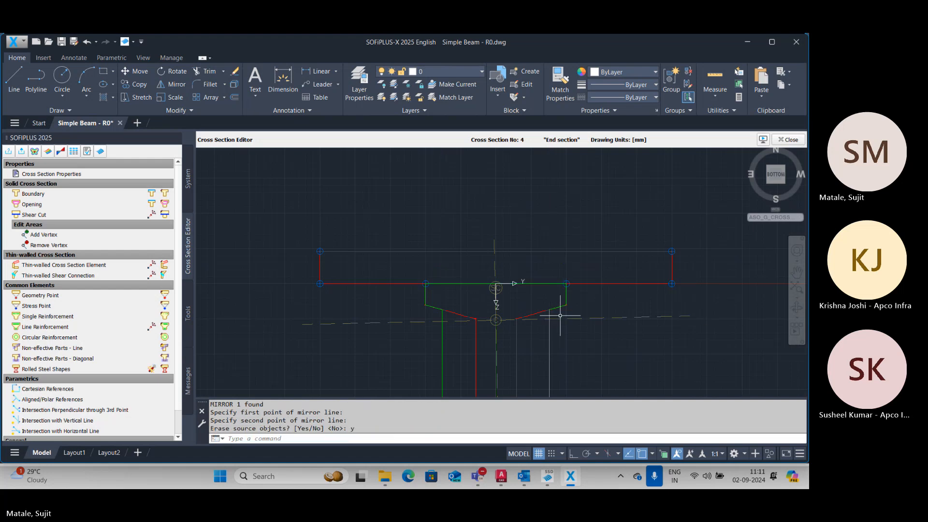
Step: Stretch the two upper web vertices of the girder boundary outward to the matching corners of the pasted outline
middle_drag(559, 310, 527, 269)
scroll(526, 268, up, 2)
key(Escape)
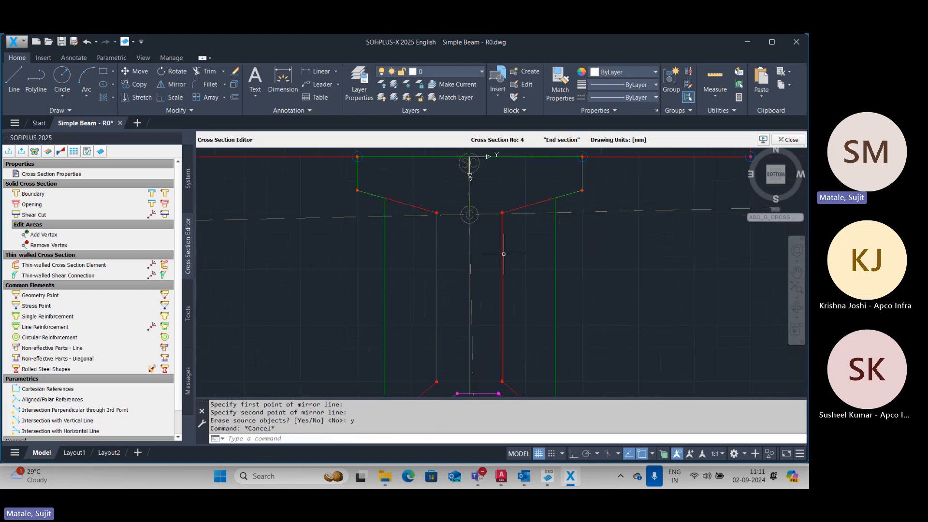
click(503, 254)
scroll(445, 218, up, 4)
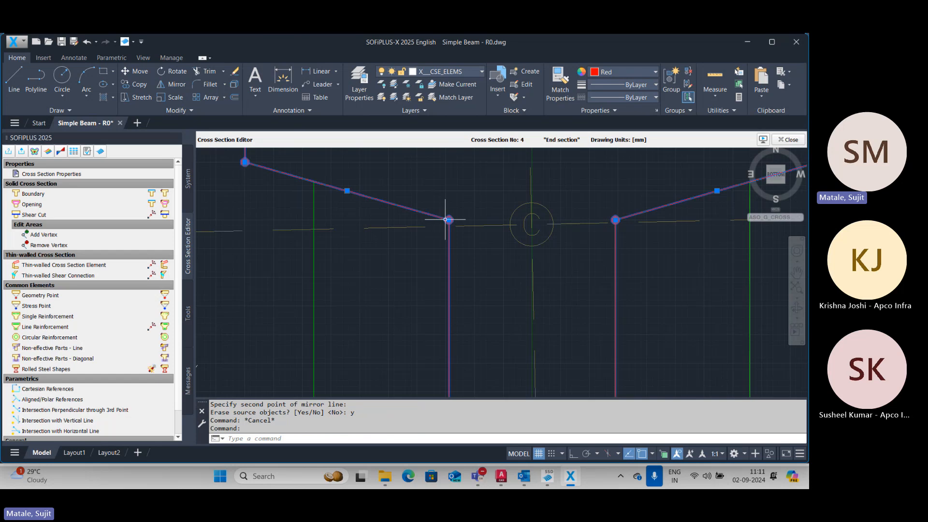
click(449, 220)
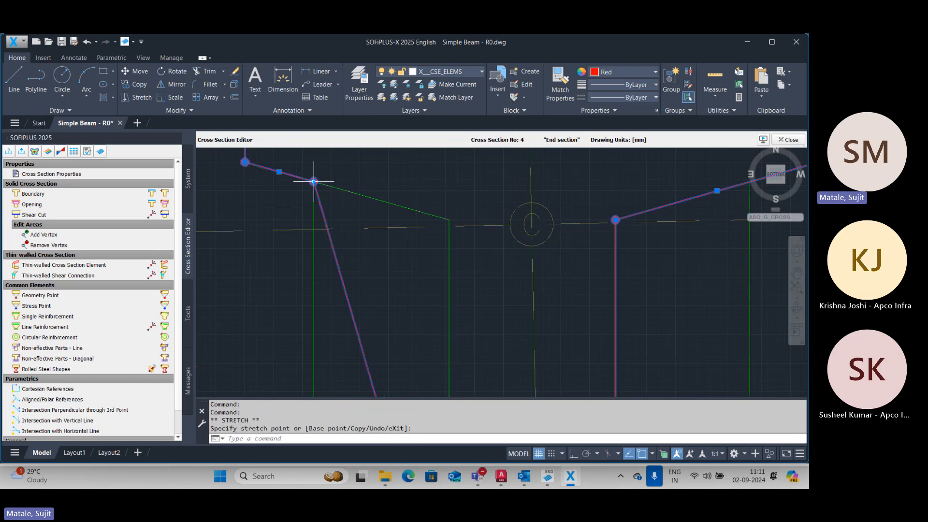
scroll(415, 236, down, 2)
click(540, 226)
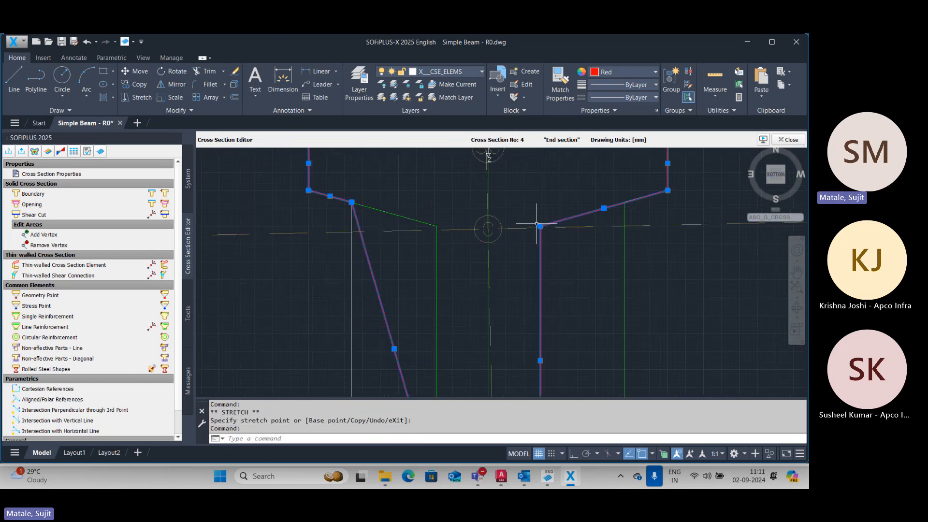
click(540, 227)
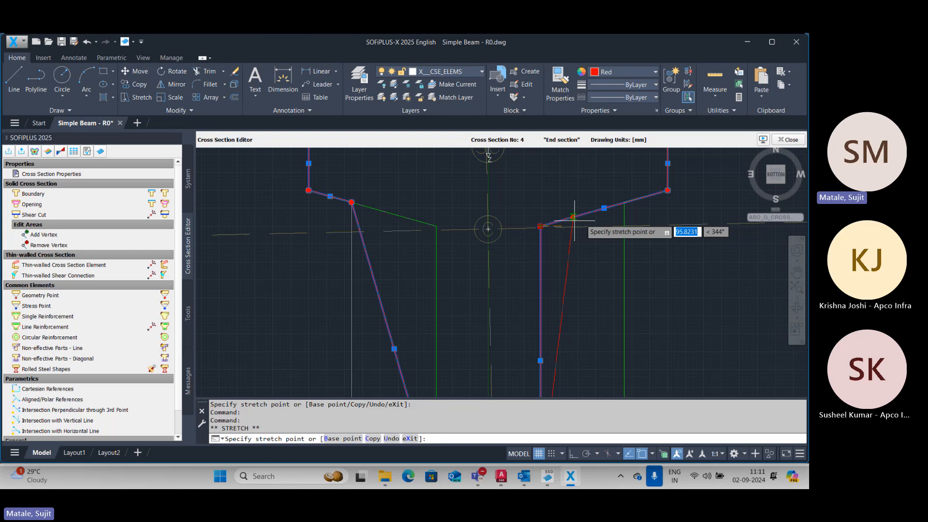
click(624, 202)
Step: Stretch the two lower web vertices of the girder boundary outward onto the vertical sides of the pasted outline
scroll(624, 202, down, 3)
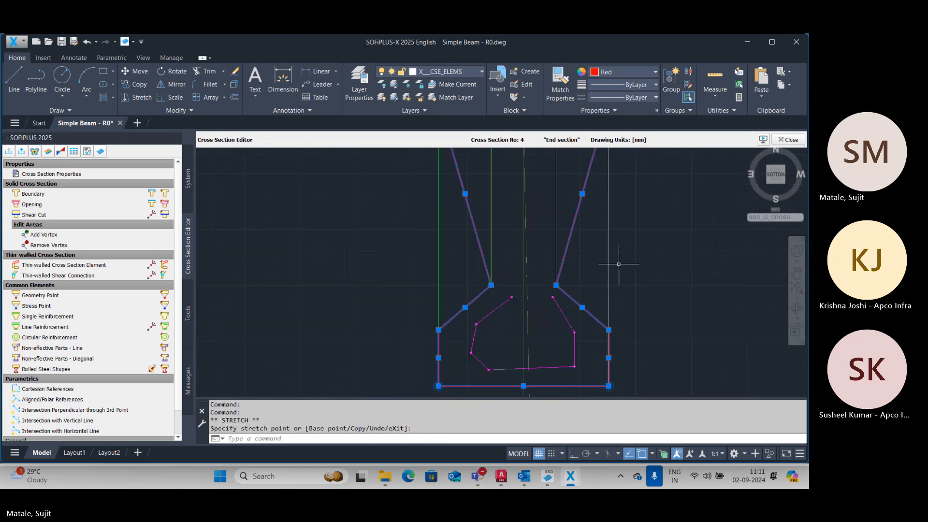
click(555, 285)
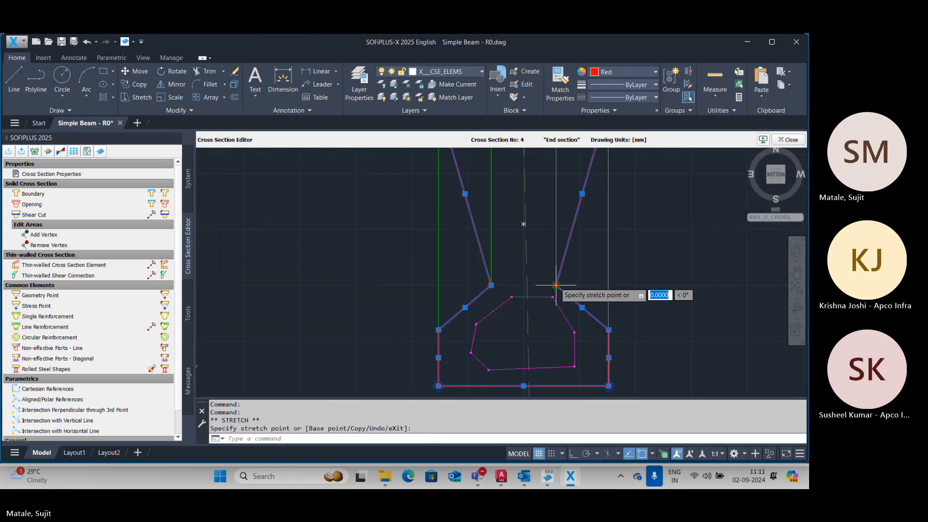
click(609, 290)
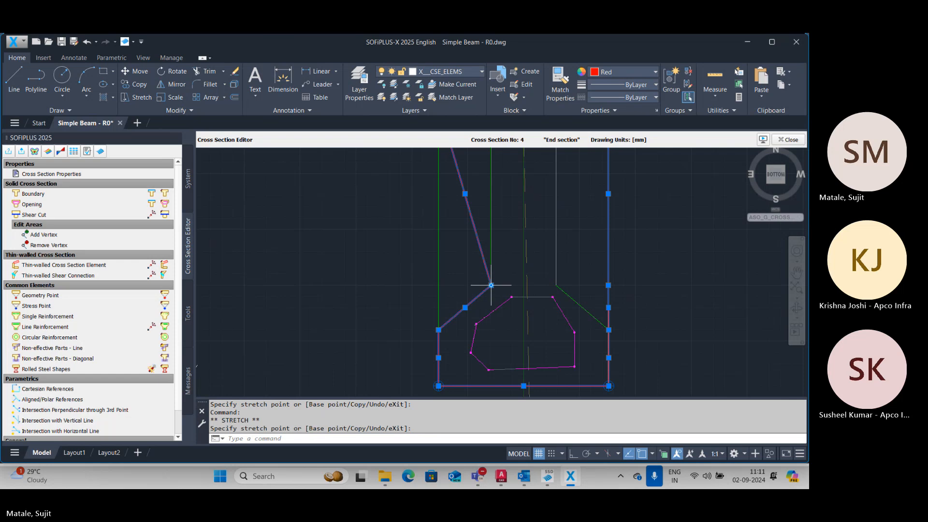
click(491, 285)
scroll(439, 285, down, 3)
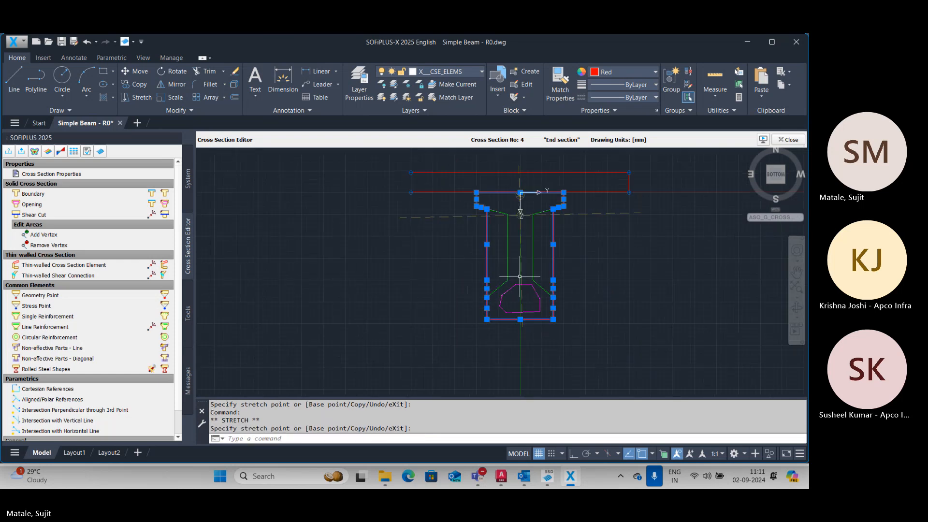
key(Escape)
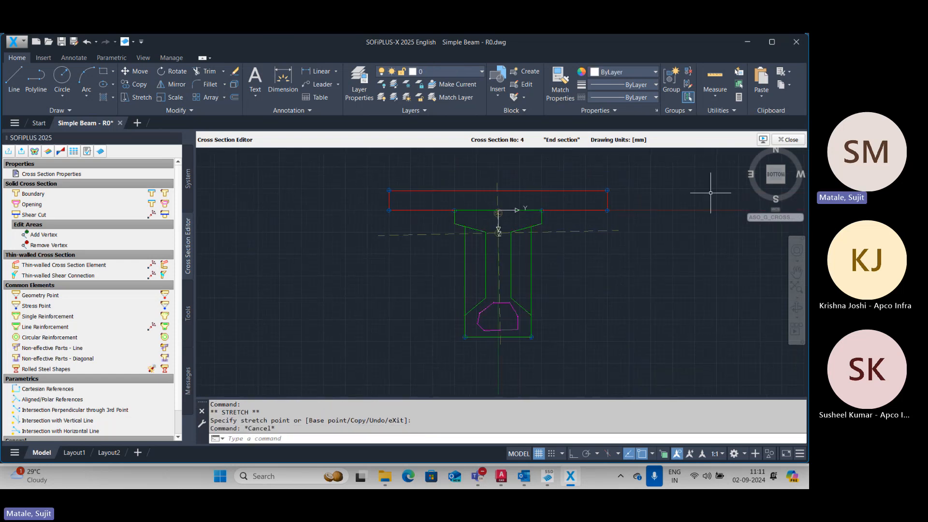
Step: Calculate the End section, then close the cross section editor and save the changes
click(763, 140)
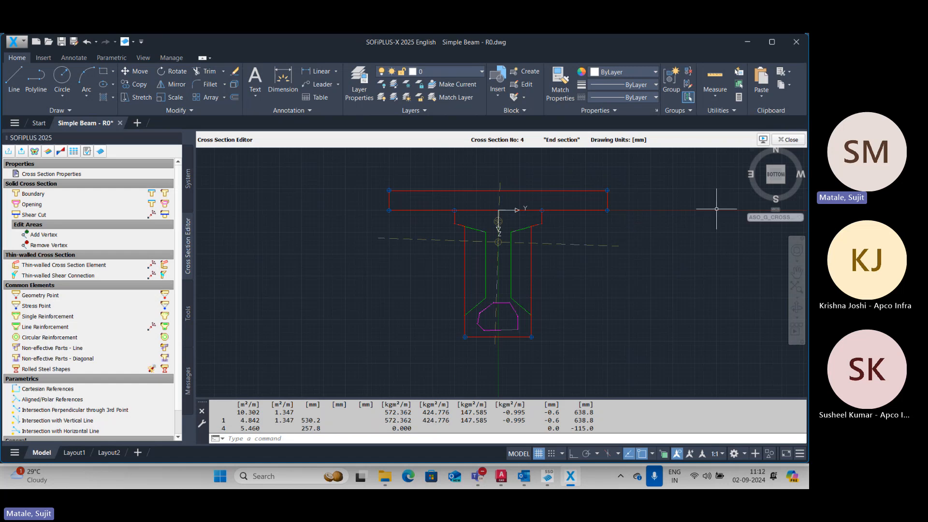
click(789, 139)
click(415, 260)
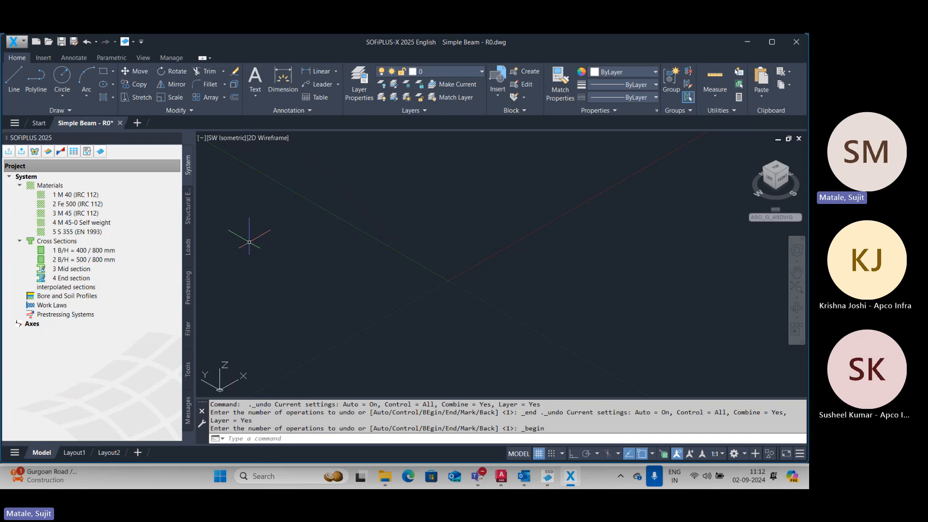
Step: Switch to SOFiSTiK Structural Desktop and calculate the Cross Sections task
click(546, 476)
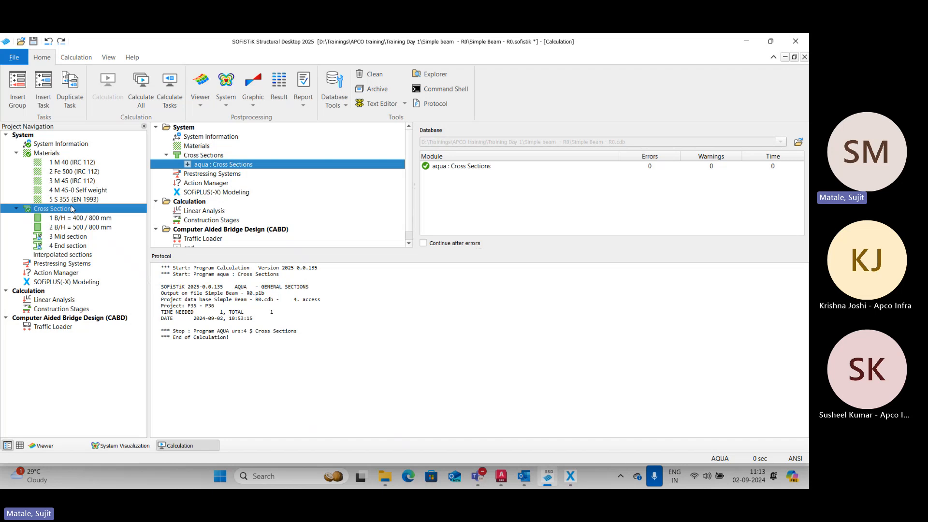
right_click(71, 208)
click(110, 306)
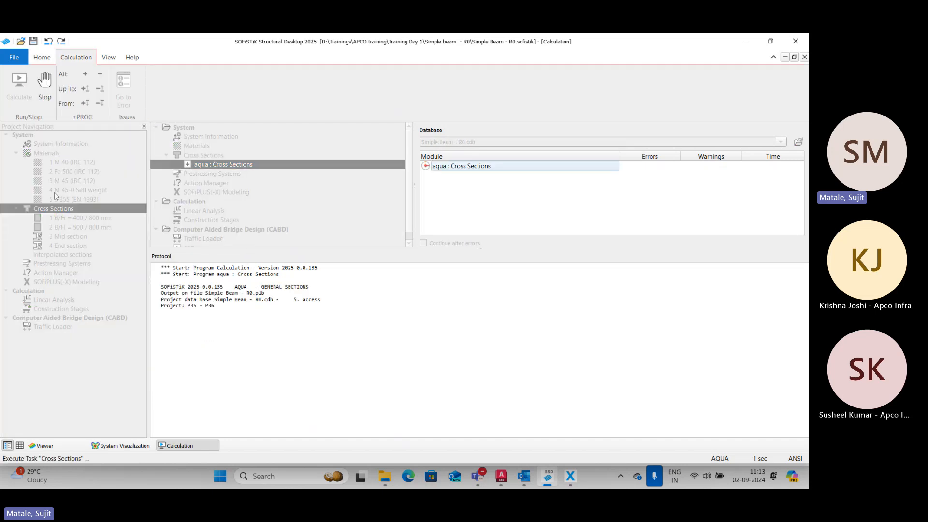
Step: Open the Cross Sections report, examine the static properties of all sections and construction stages, and close it
right_click(31, 208)
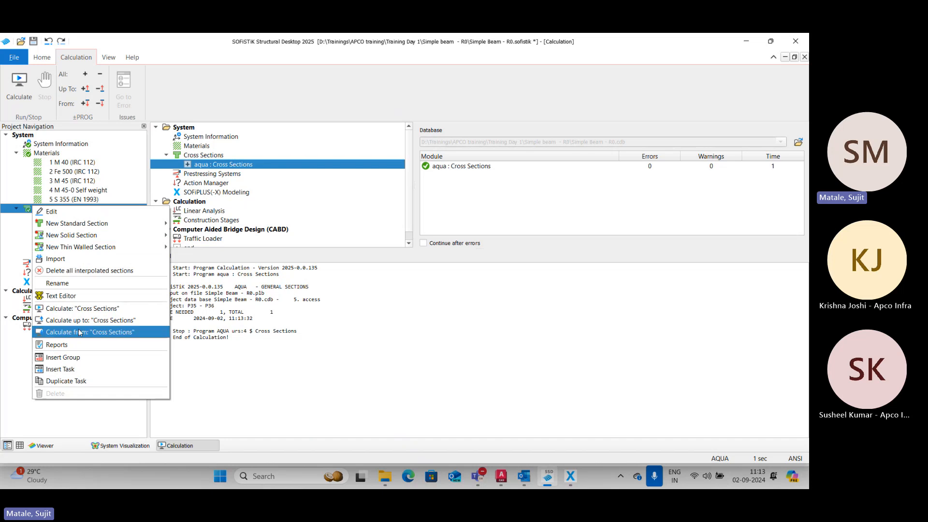
click(82, 345)
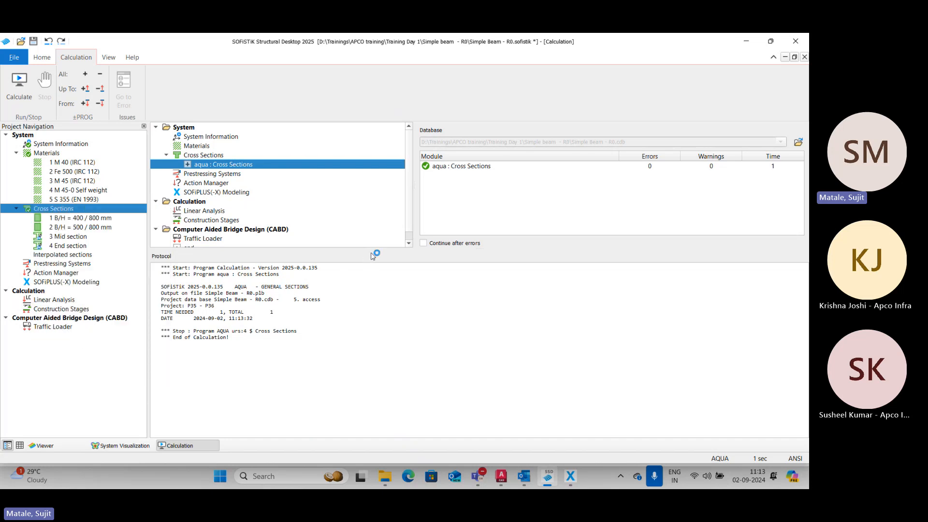
scroll(438, 271, down, 10)
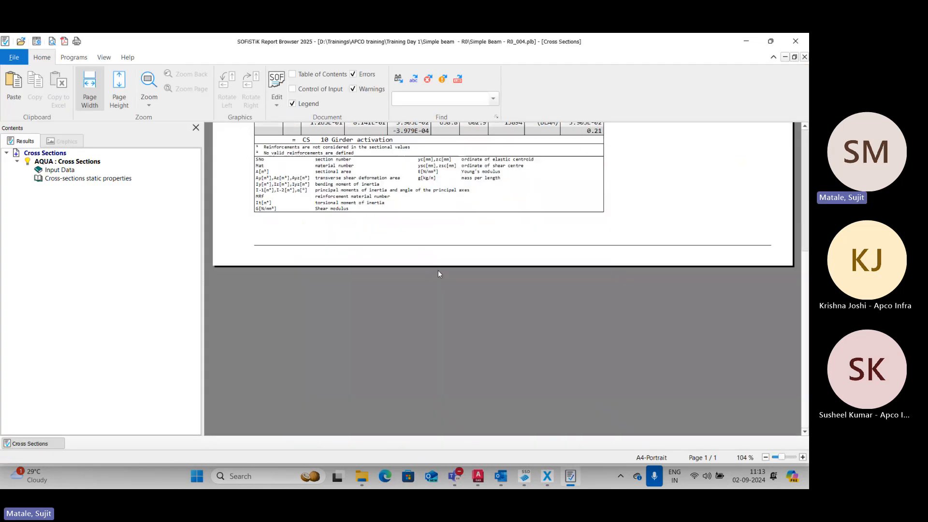
scroll(437, 271, up, 10)
scroll(279, 228, down, 1)
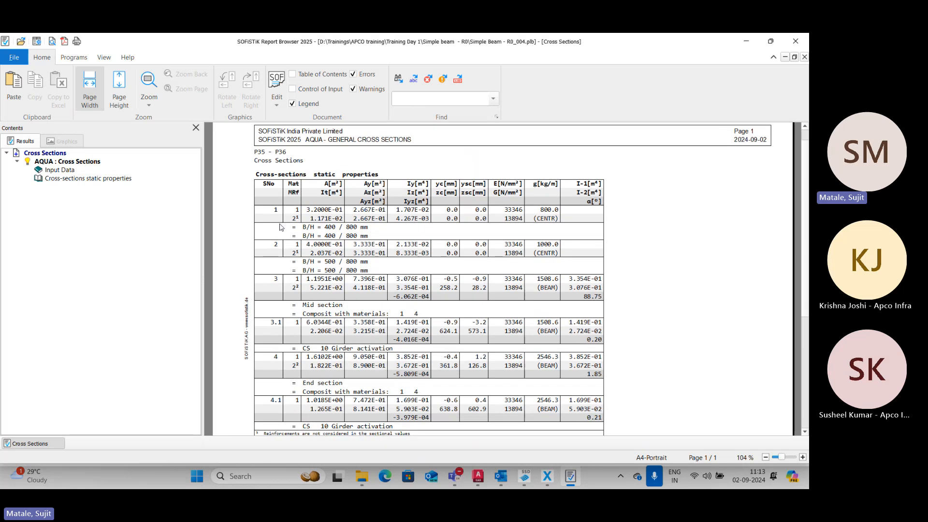
scroll(280, 229, down, 1)
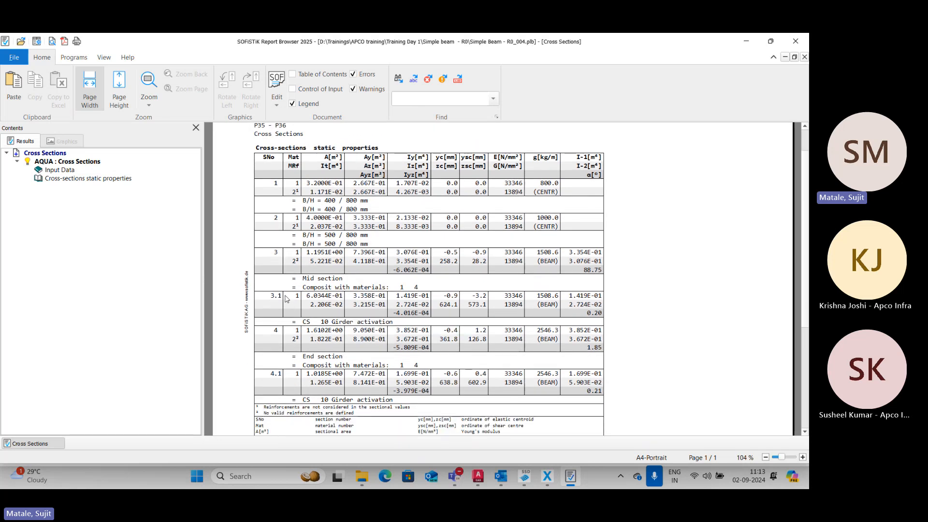
scroll(489, 257, down, 4)
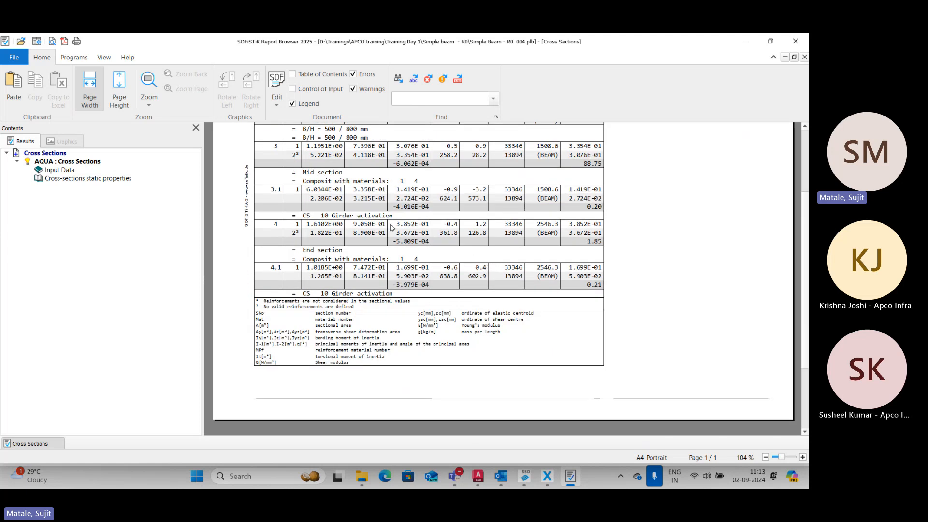
scroll(391, 227, up, 2)
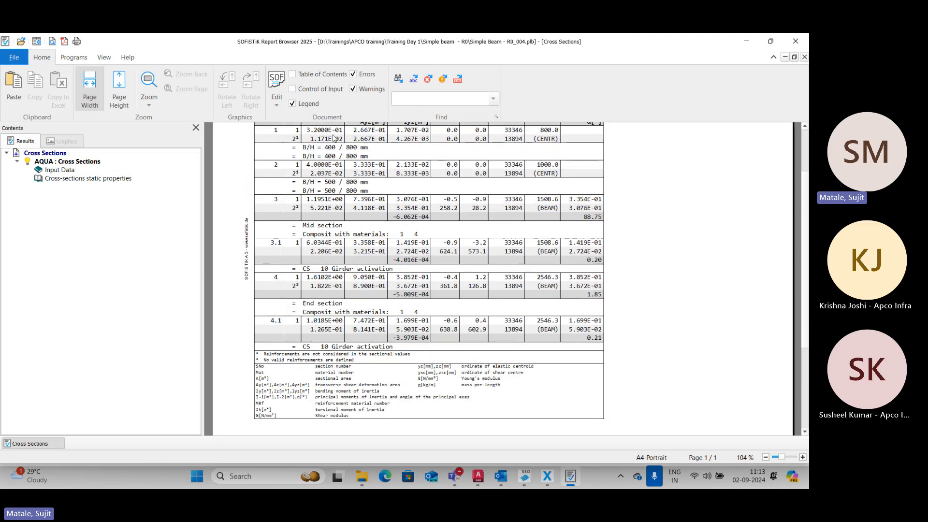
scroll(333, 138, up, 3)
click(796, 41)
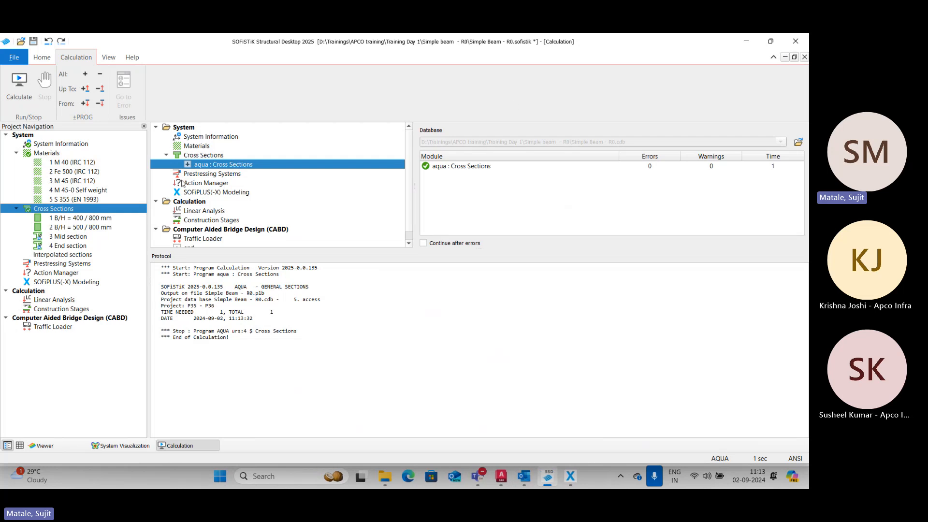
Step: Set the Cross Sections task to full text output and process it immediately
right_click(87, 210)
click(106, 213)
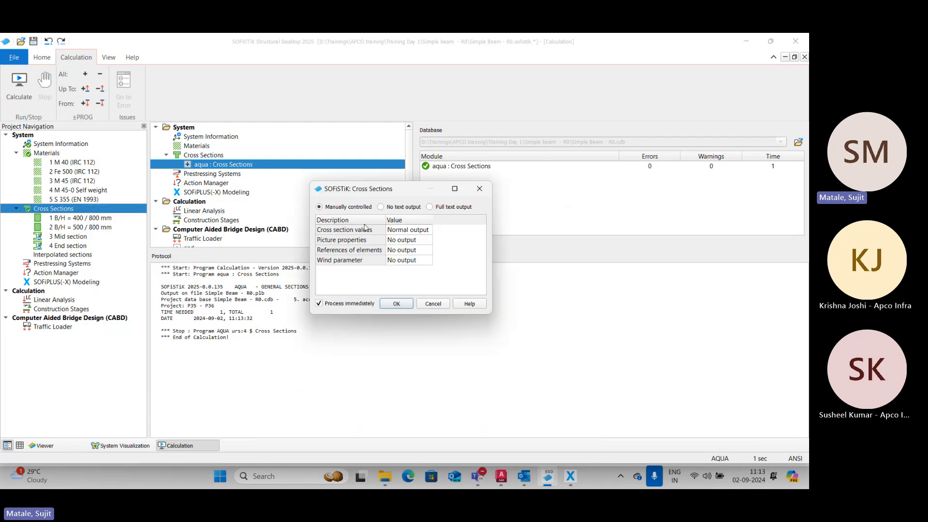
click(431, 208)
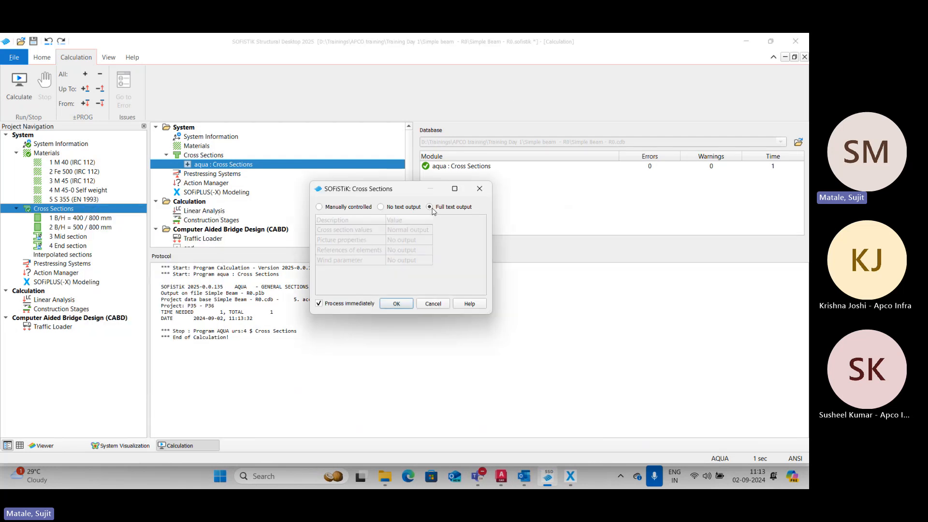
click(397, 305)
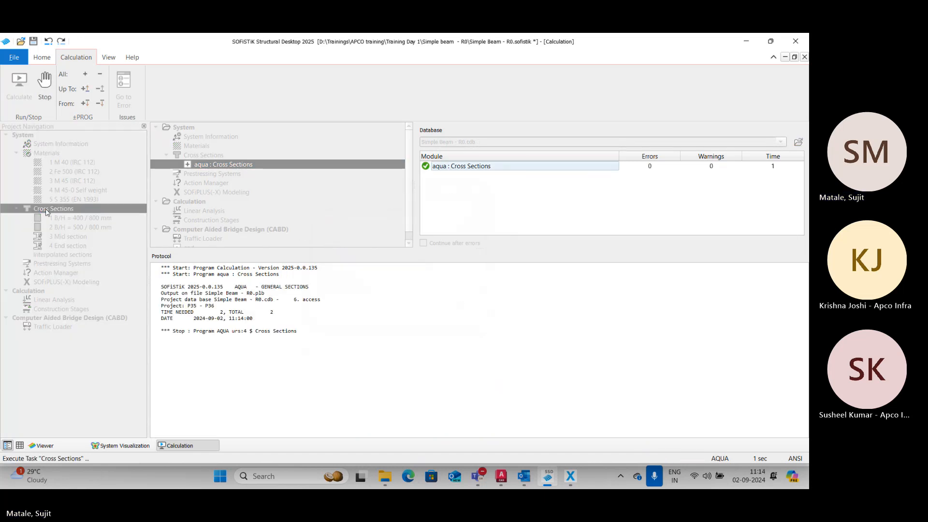
Step: Open the Cross Sections report again, examine the detailed static properties and design values of each section, and close it
right_click(47, 212)
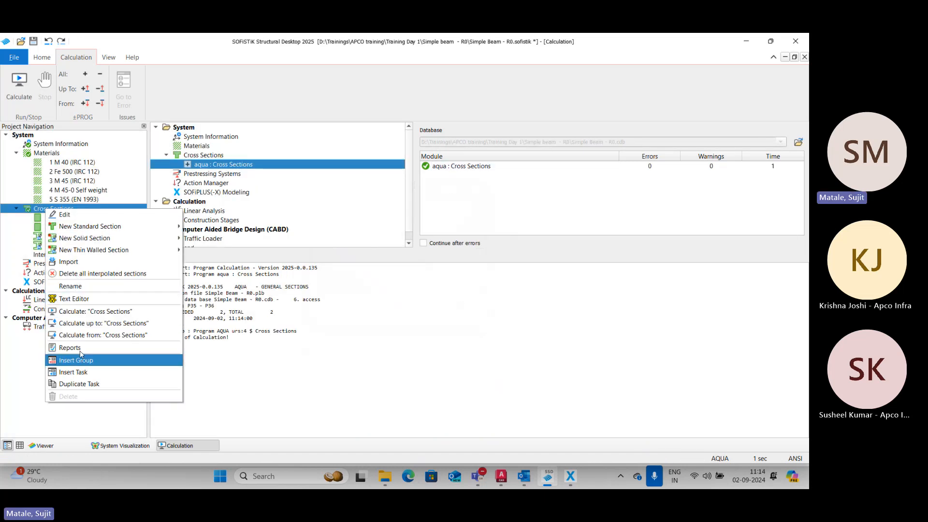
click(107, 351)
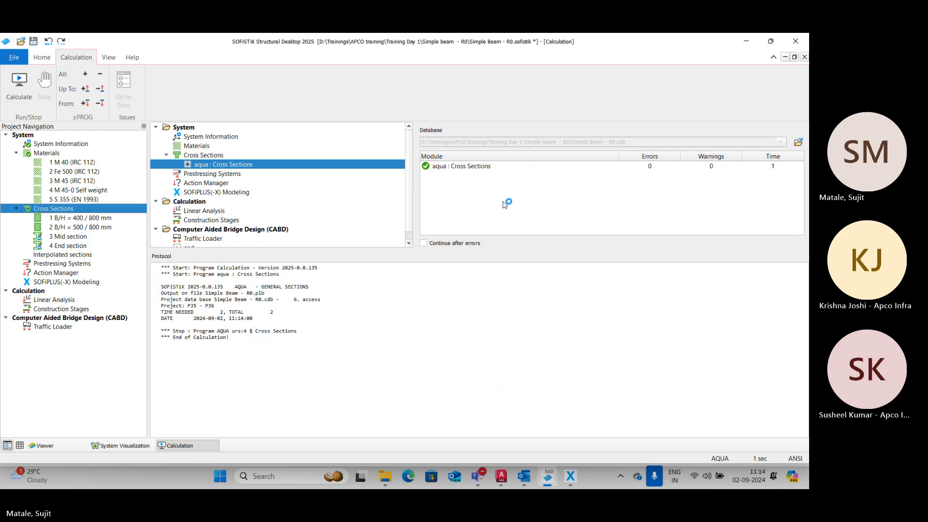
scroll(513, 251, down, 10)
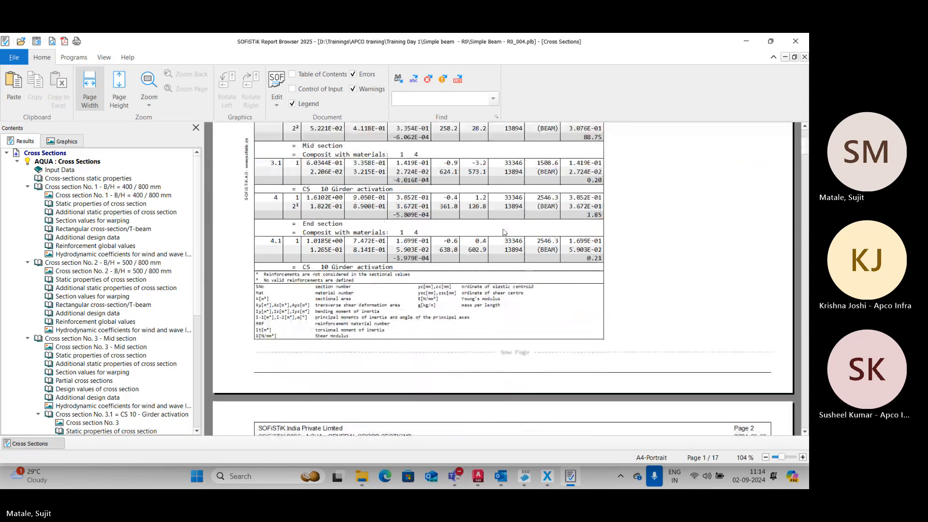
scroll(513, 251, down, 5)
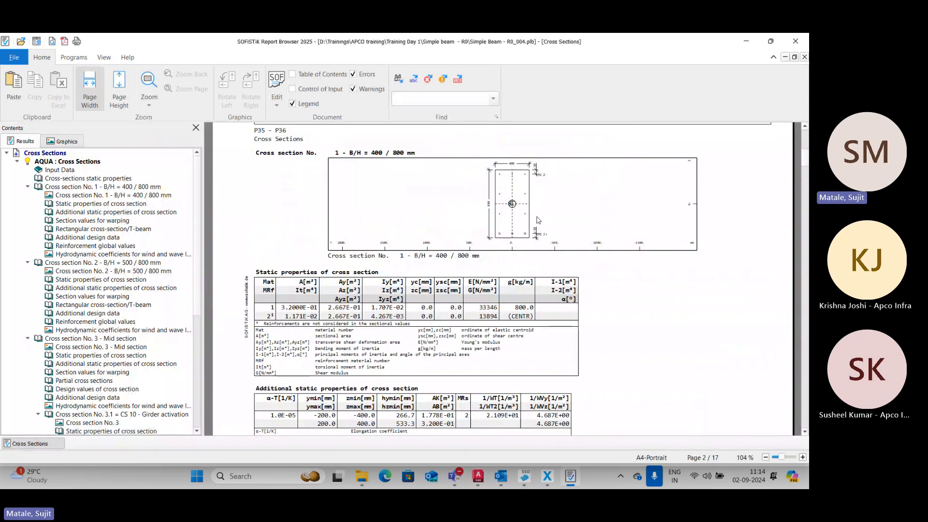
scroll(535, 223, down, 1)
scroll(535, 222, down, 15)
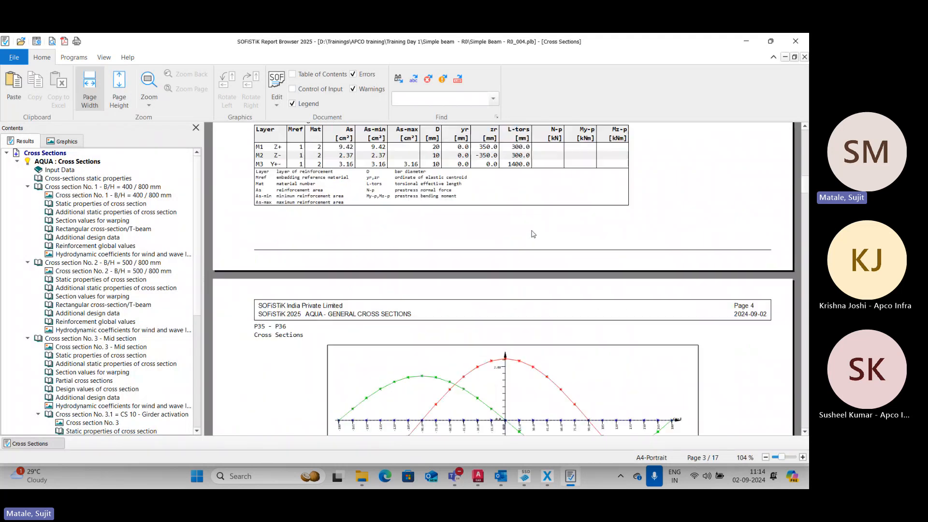
scroll(532, 241, down, 15)
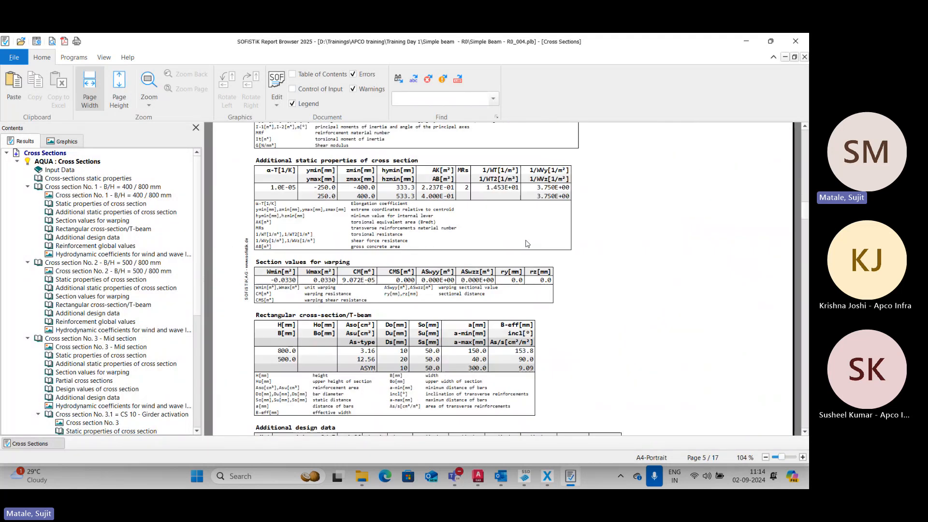
scroll(536, 248, down, 12)
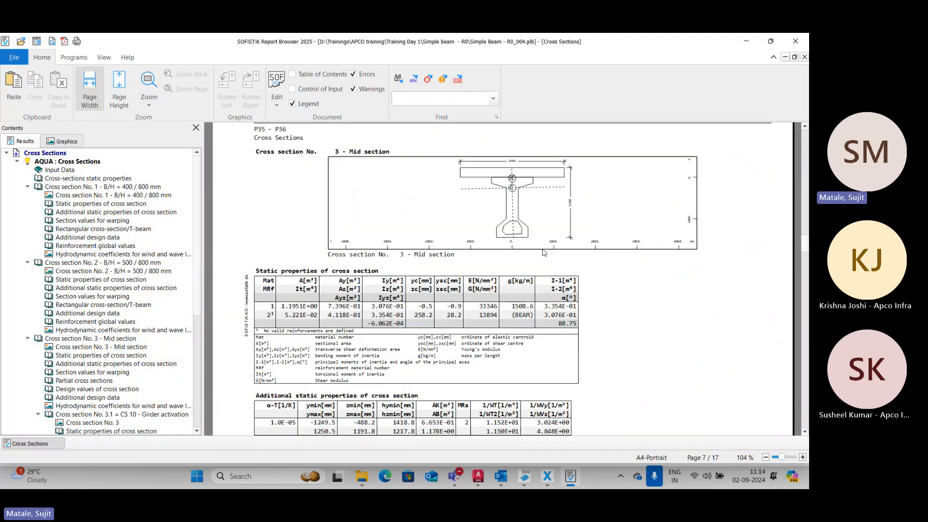
scroll(531, 247, down, 8)
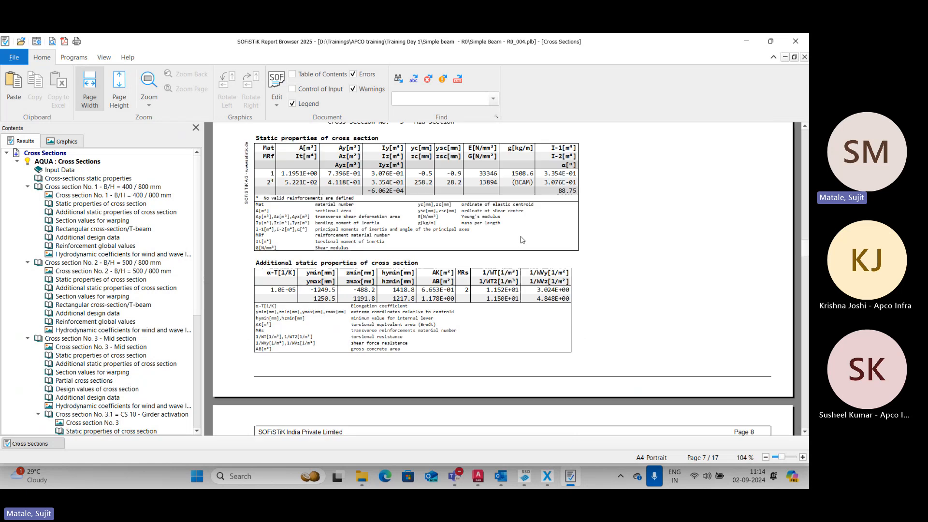
scroll(537, 261, down, 12)
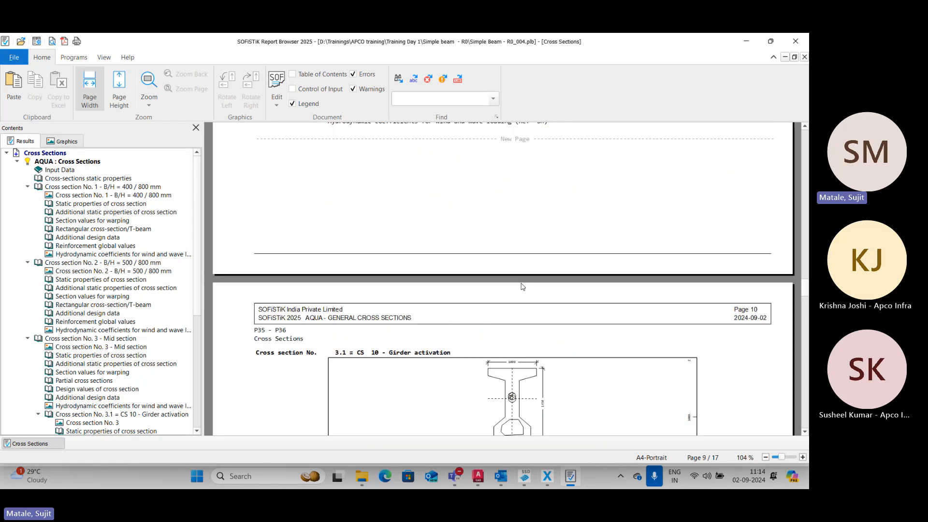
scroll(519, 286, down, 10)
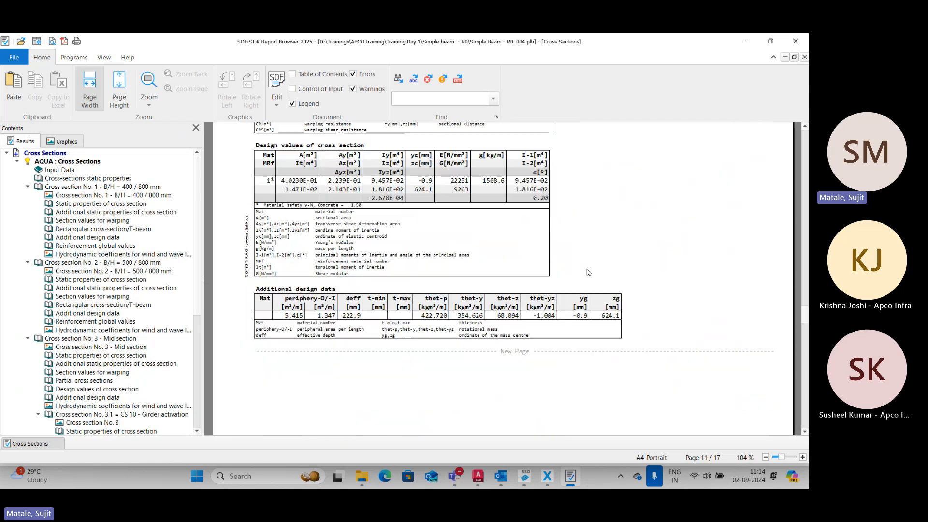
click(795, 41)
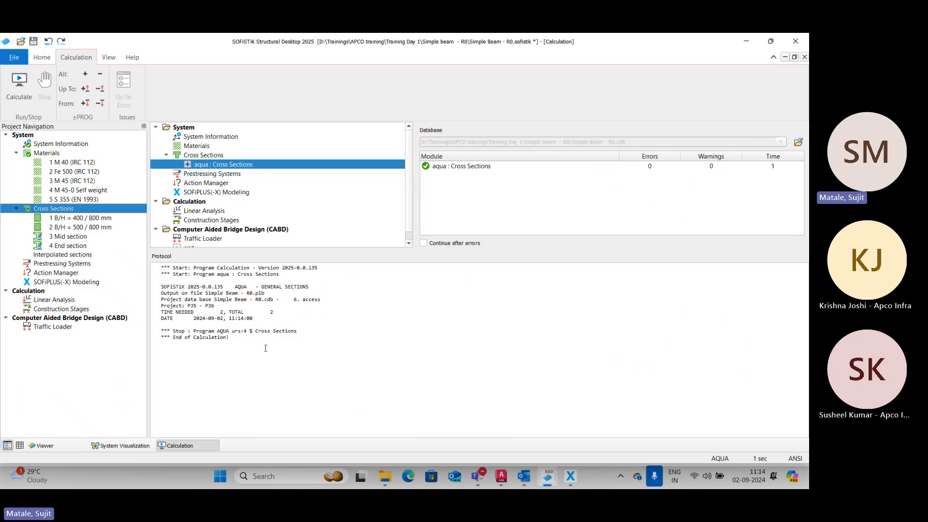
Step: Minimize SOFiSTiK Structural Desktop and switch back to the Simple Beam - R0 drawing in SOFiPLUS-X
click(746, 41)
click(373, 223)
click(346, 260)
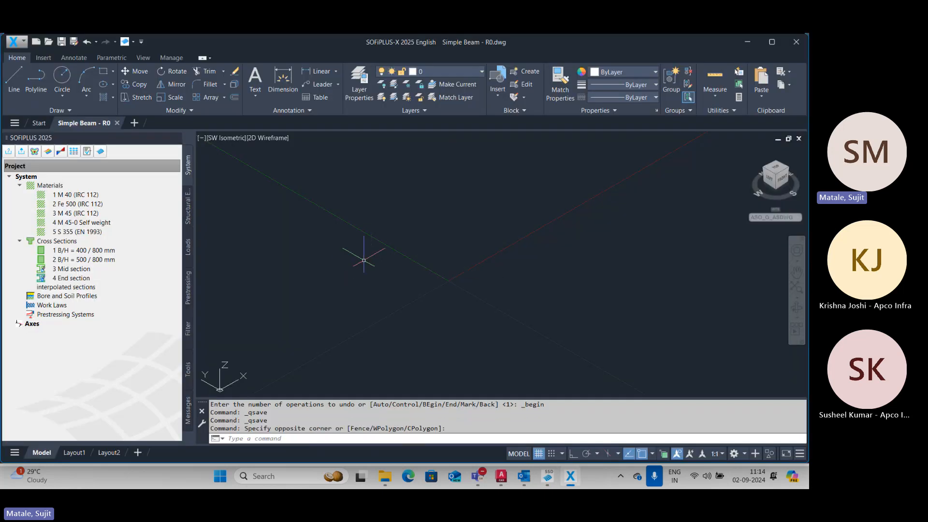
mouse_move(362, 261)
middle_down()
mouse_move(351, 219)
mouse_move(383, 276)
middle_up()
Step: Examine the project's system tree and the available structural element and load tools
click(187, 168)
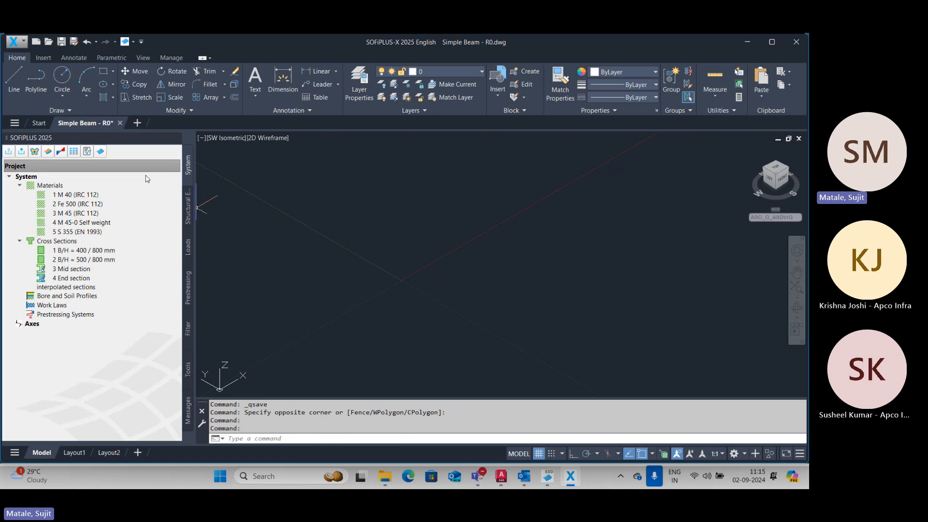
click(56, 187)
click(188, 167)
click(192, 202)
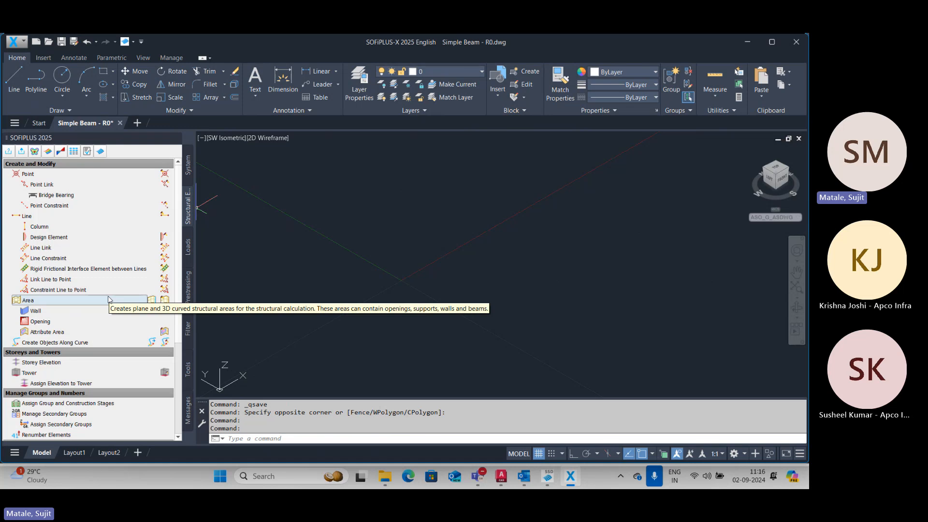
scroll(109, 307, down, 3)
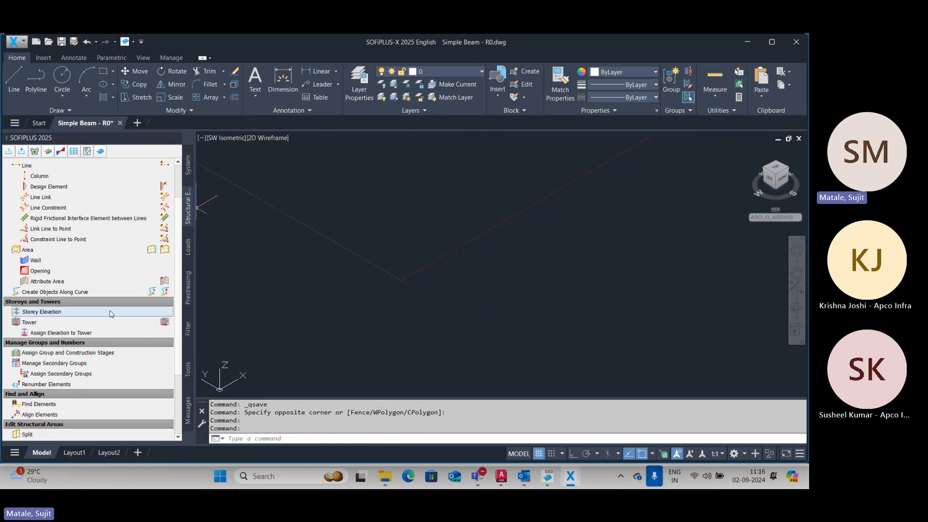
scroll(111, 314, down, 1)
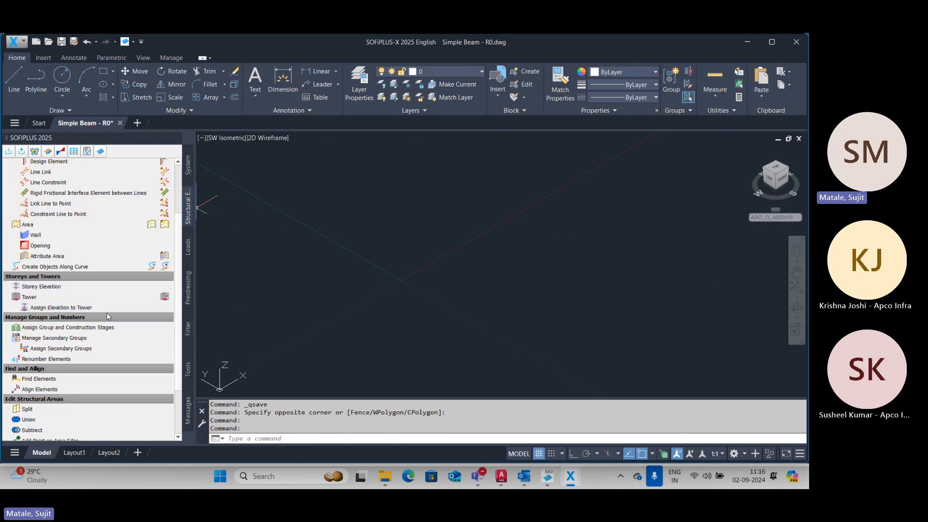
scroll(108, 319, down, 2)
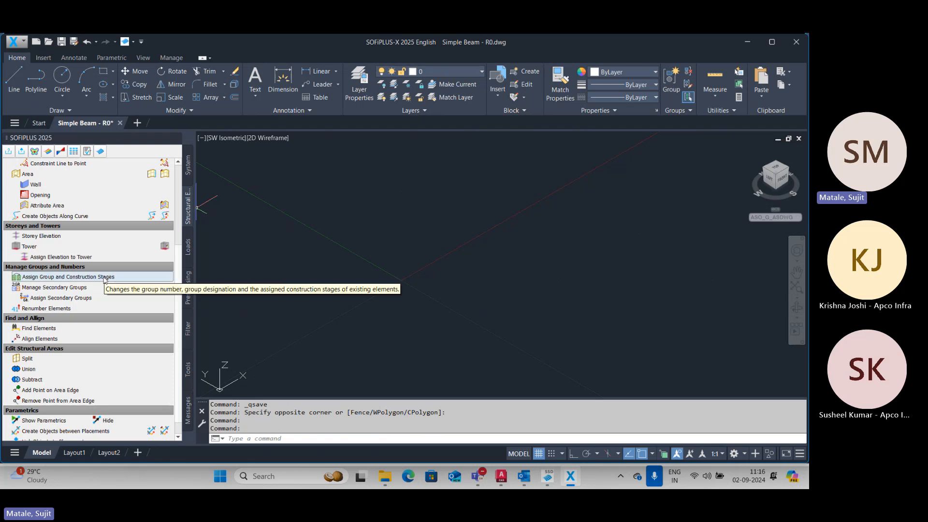
scroll(104, 279, down, 1)
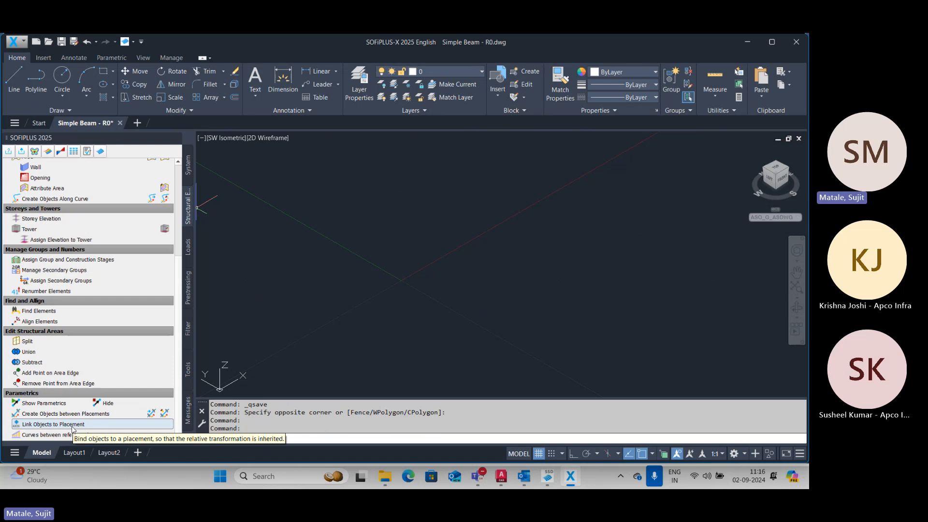
scroll(118, 253, up, 5)
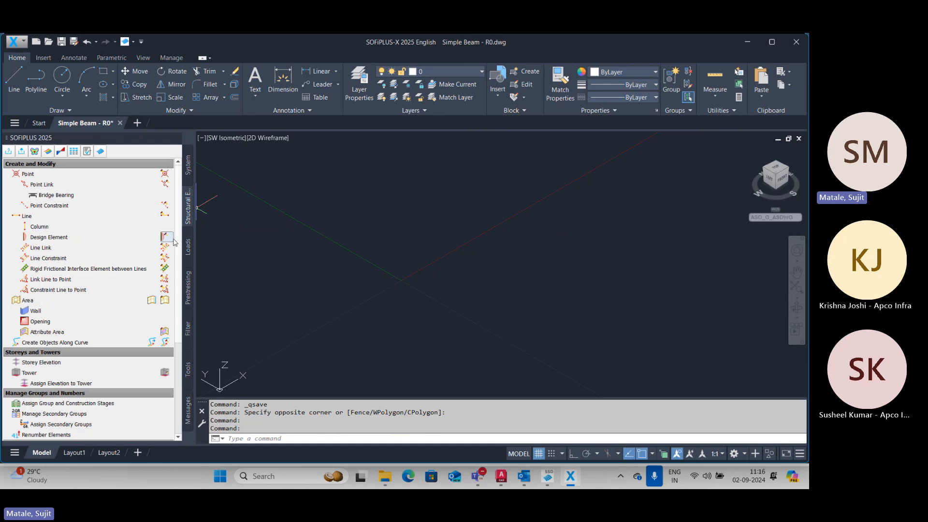
click(186, 247)
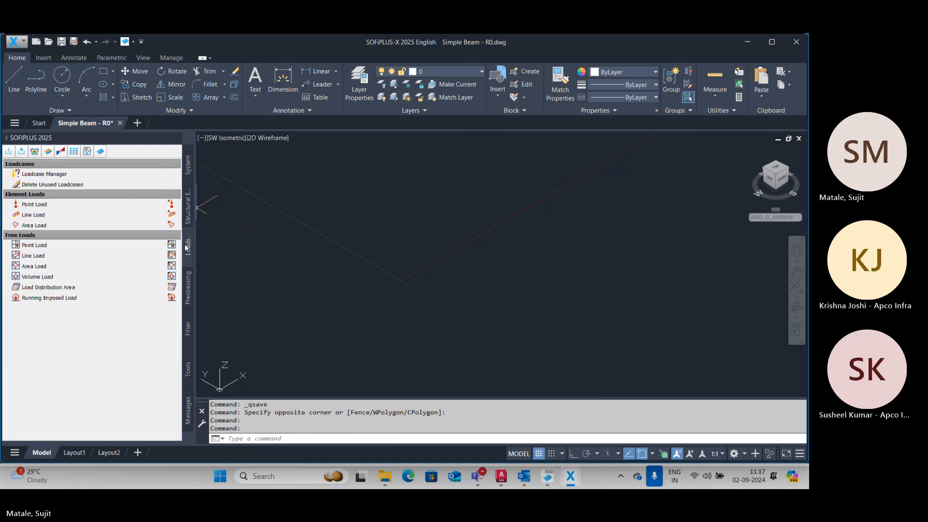
click(189, 217)
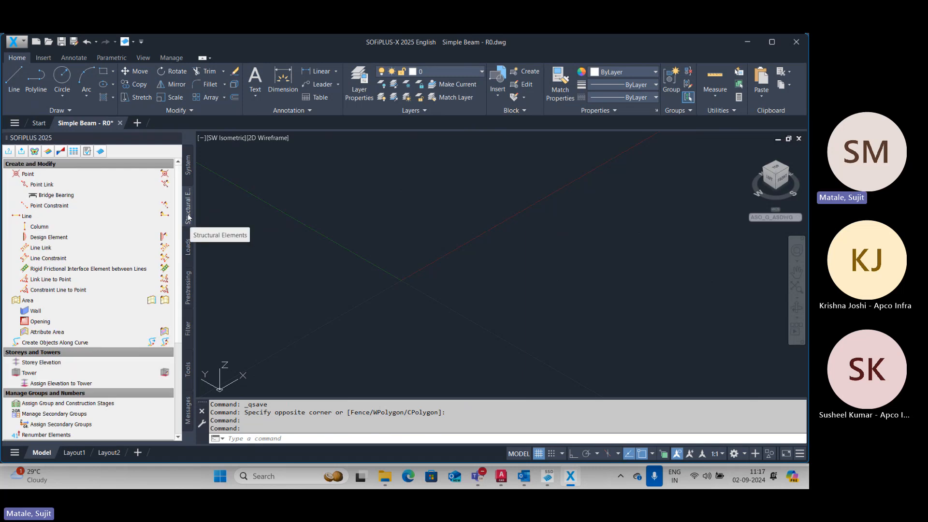
Step: Start a structural line with element type As Cross Section and assign 3: Mid section at its start and end
click(134, 218)
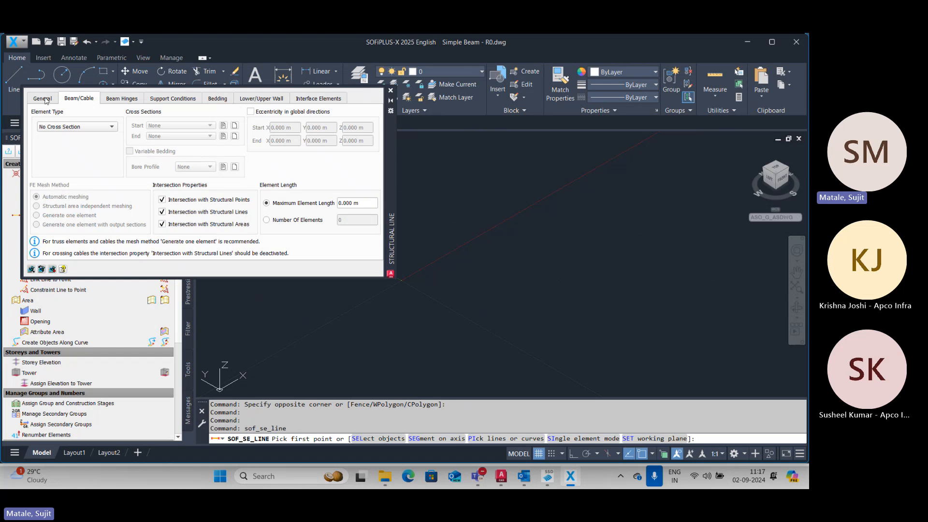
click(43, 99)
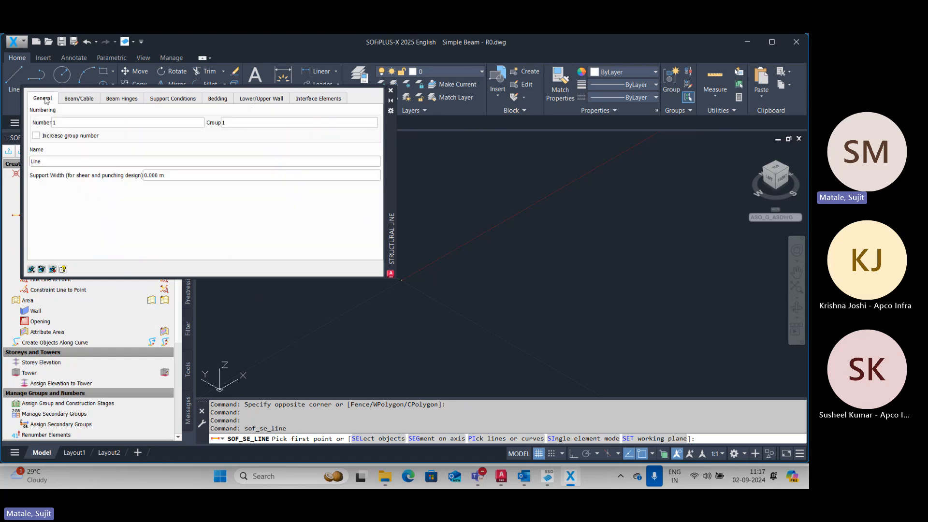
click(248, 122)
click(69, 99)
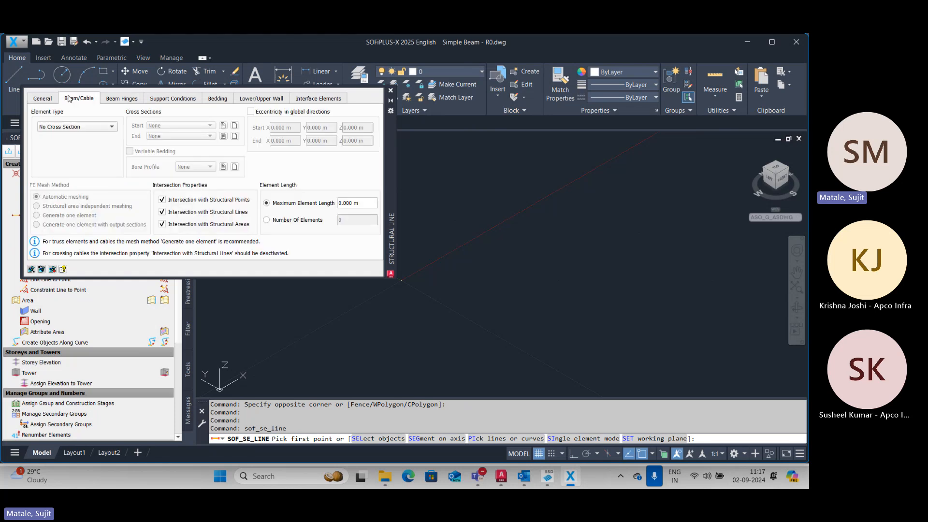
click(74, 127)
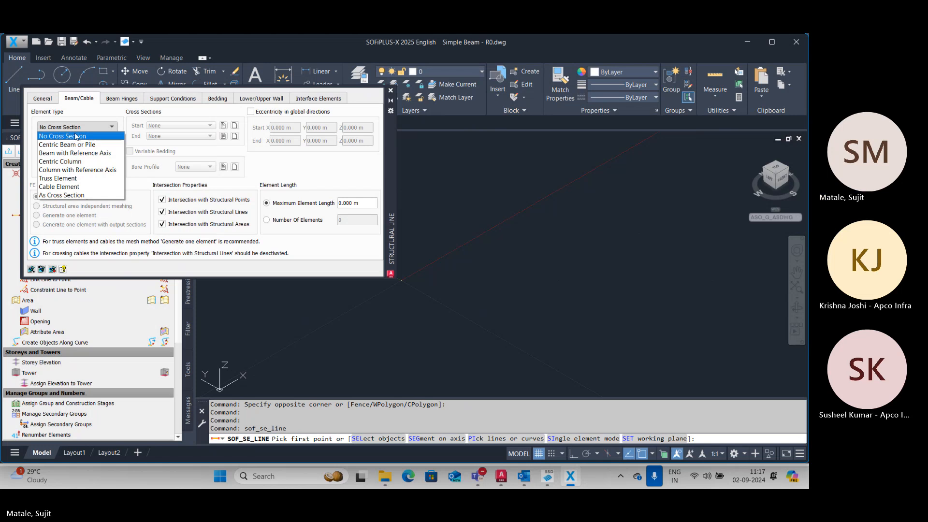
click(74, 196)
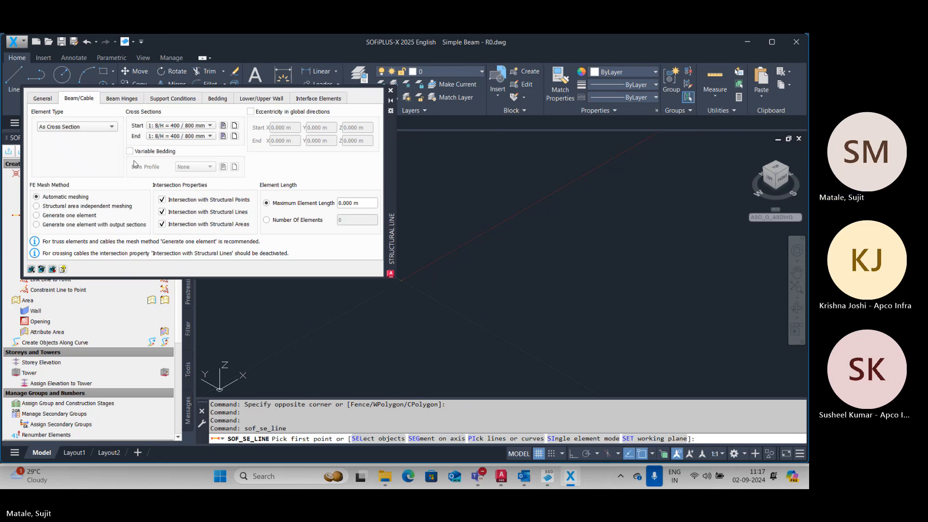
click(170, 127)
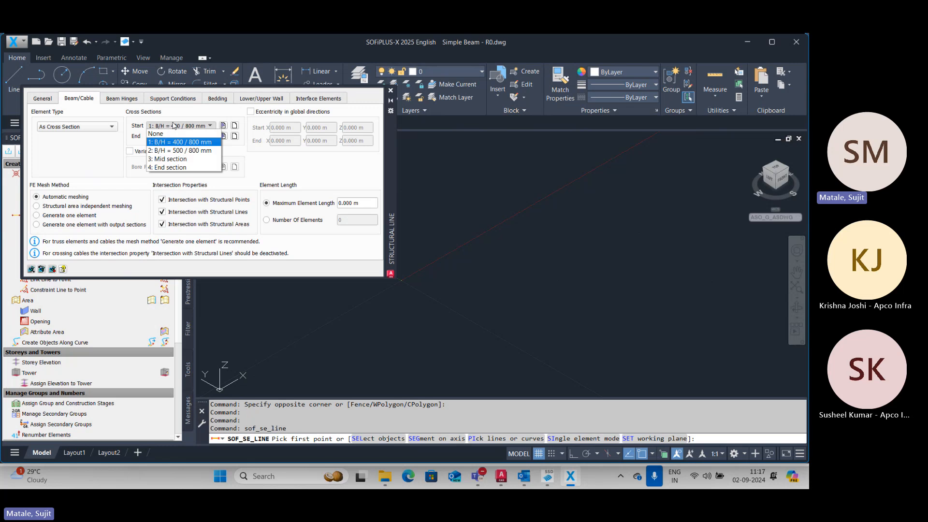
click(182, 160)
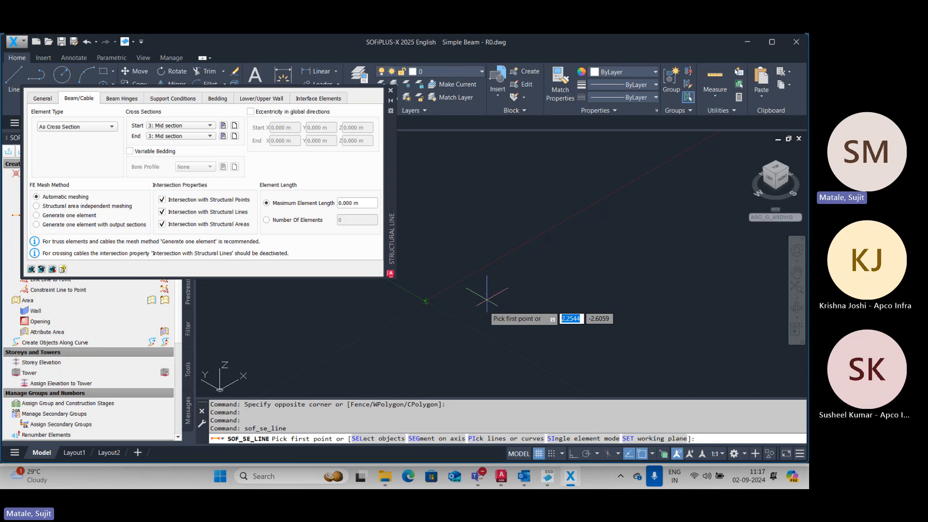
Step: Draw a 10 m structural line along the X direction with Ortho on, starting from a freely picked point near the origin
click(456, 336)
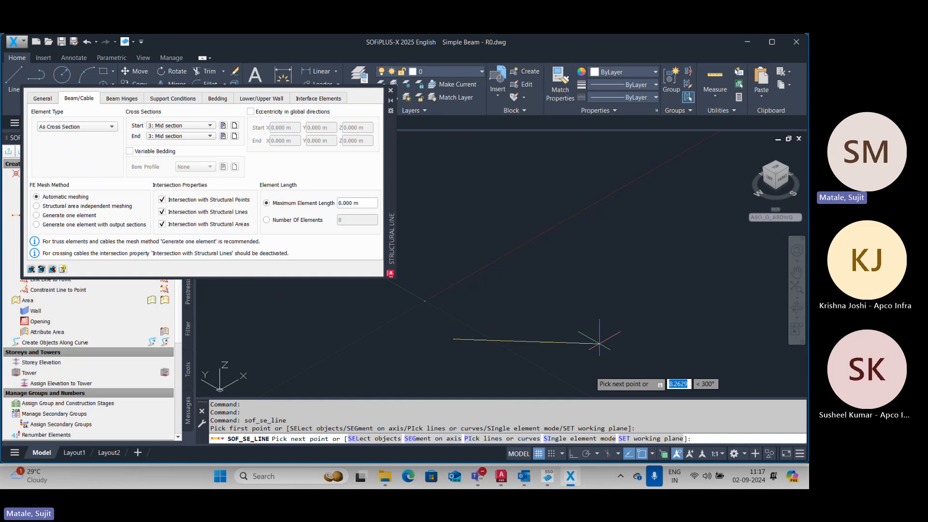
click(573, 453)
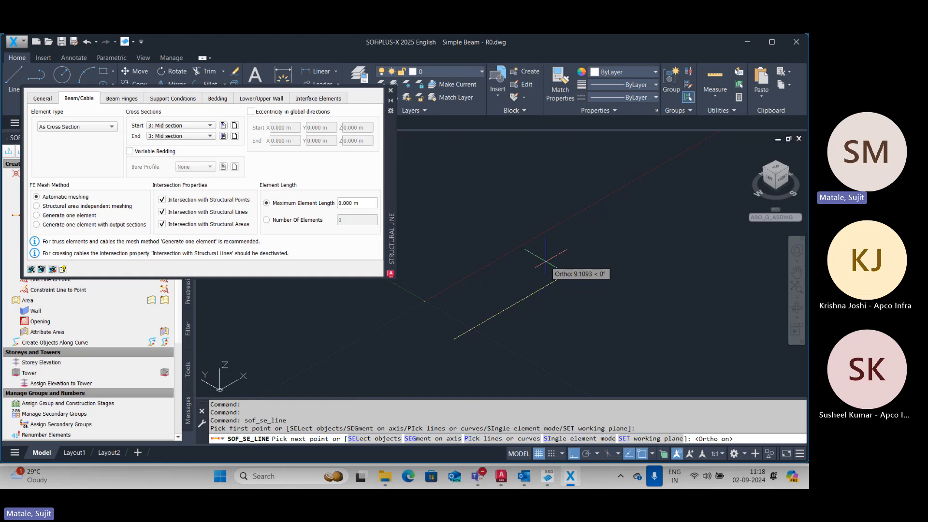
text(10)
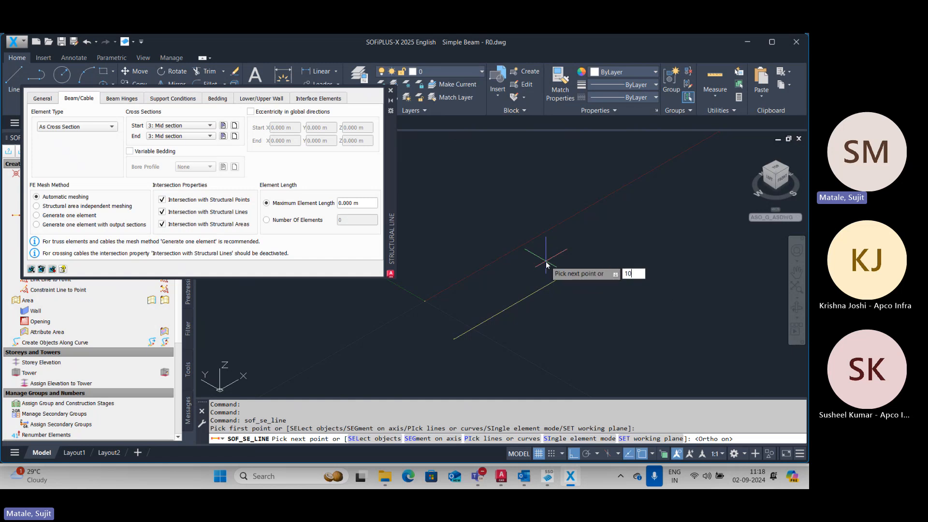
key(Return)
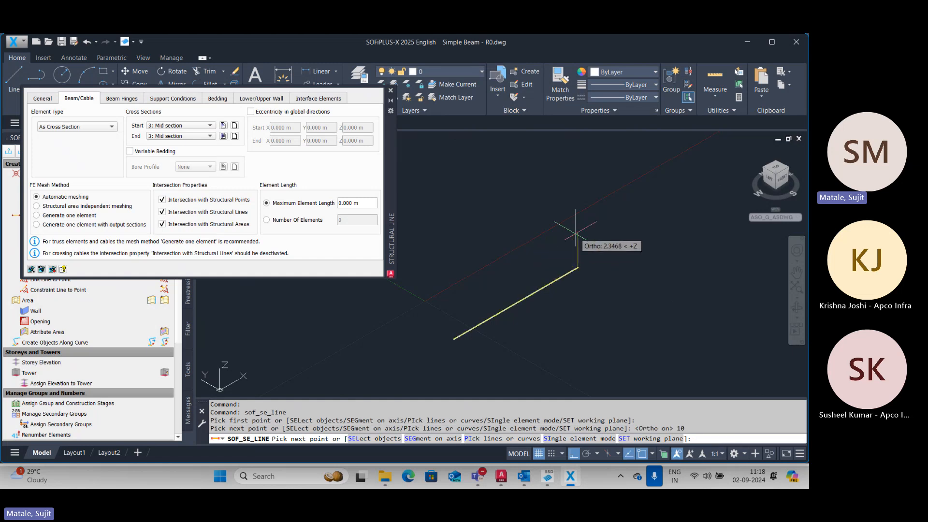
key(Escape)
Step: End the structural line command, display the beam in the Conceptual visual style and examine its Mid section shape in 3D
middle_drag(575, 234, 532, 195)
scroll(507, 259, up, 2)
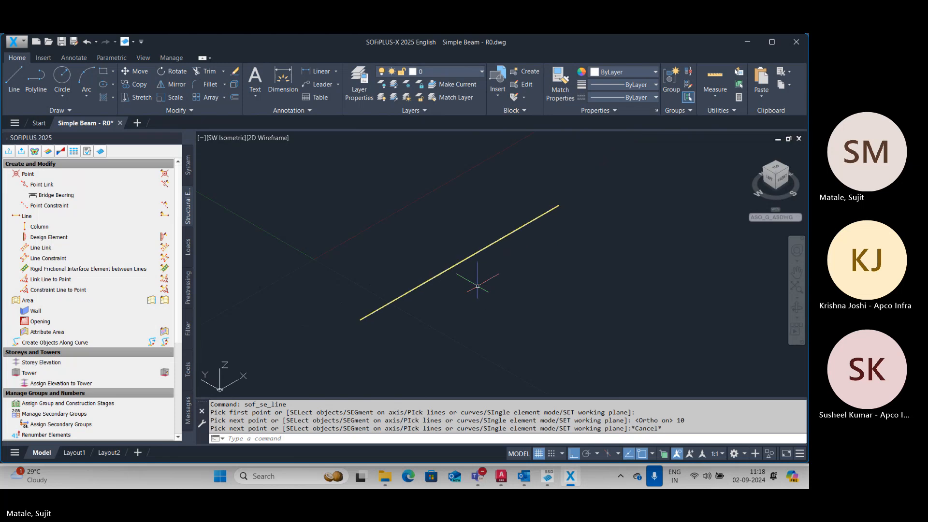
middle_drag(451, 303, 452, 292)
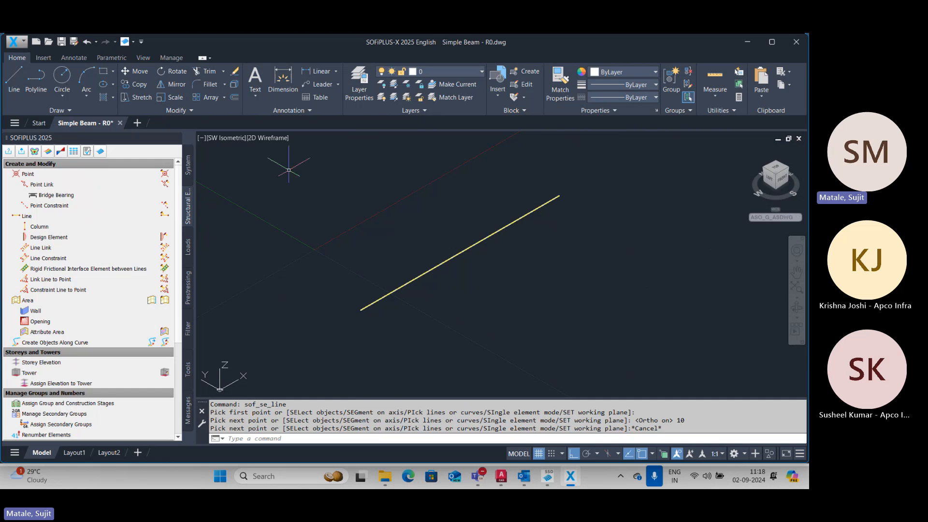
key(Escape)
click(268, 138)
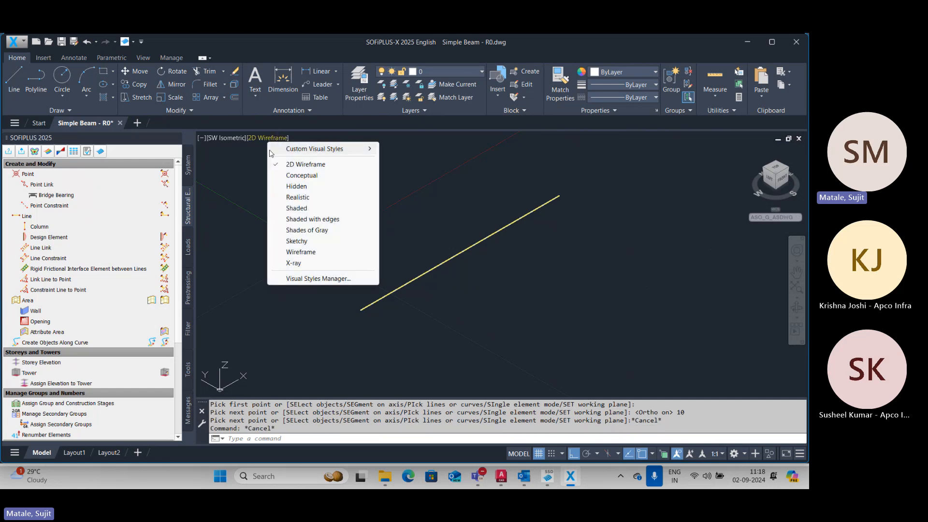
click(300, 175)
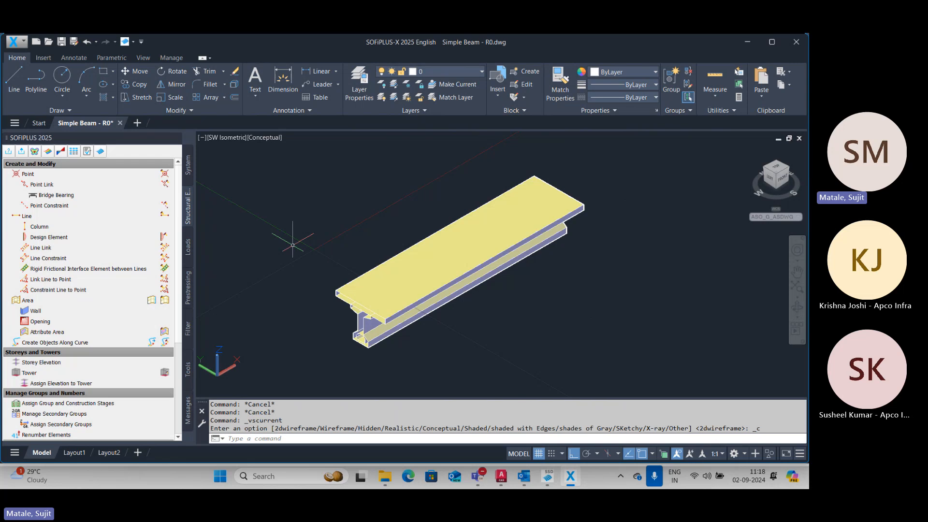
shift+middle_drag(284, 290, 311, 289)
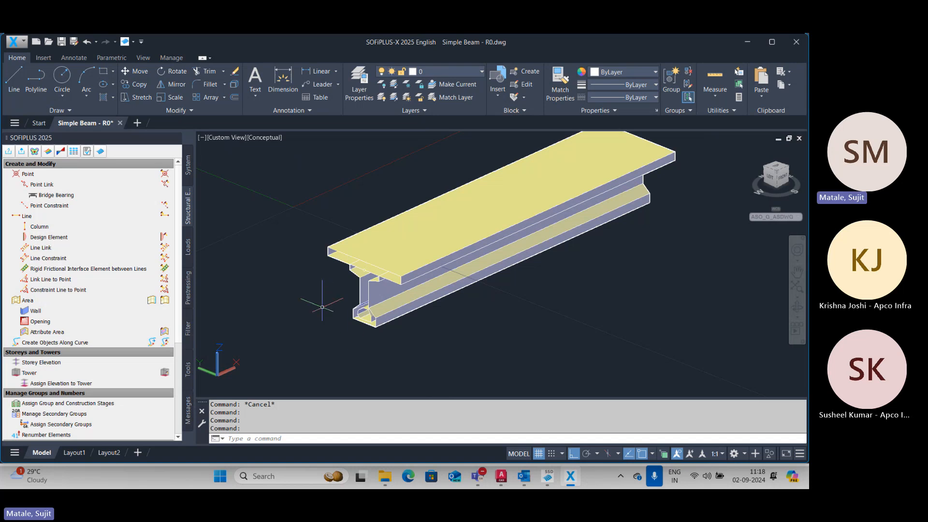
middle_drag(410, 351, 384, 361)
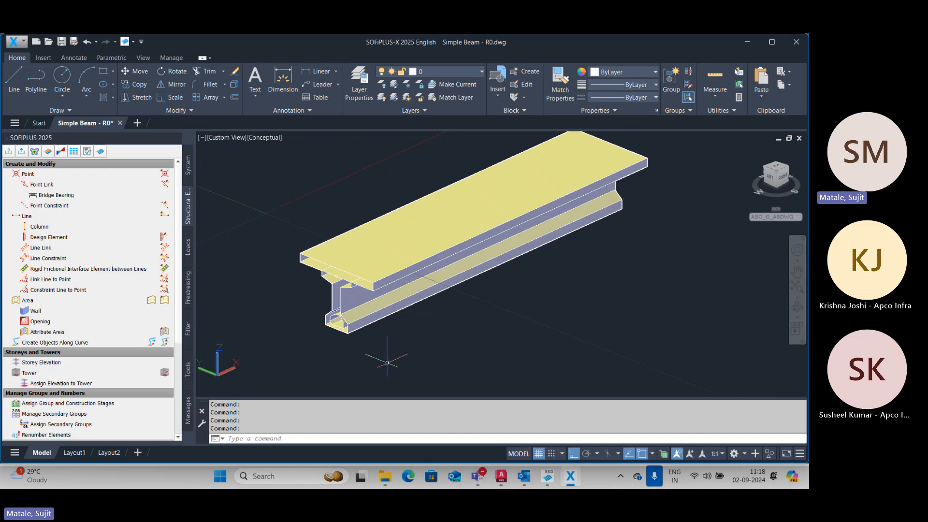
middle_drag(387, 360, 368, 356)
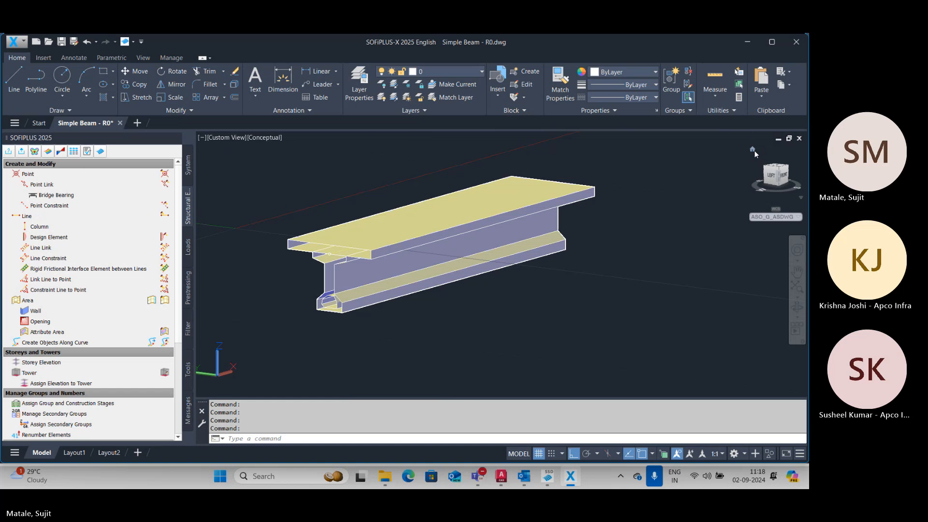
click(753, 150)
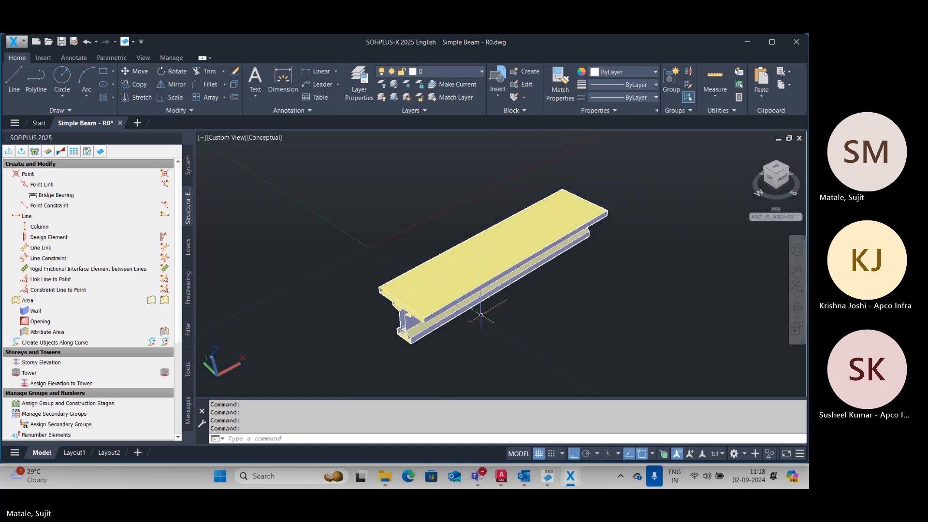
shift+middle_drag(481, 315, 465, 308)
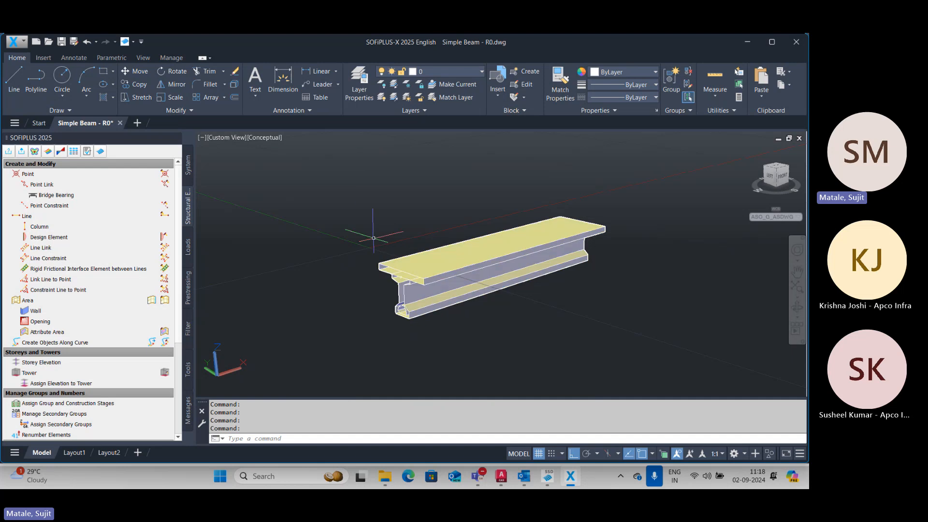
Step: Return the viewport to the 2D Wireframe visual style to view the beam as a plain structural line
click(268, 138)
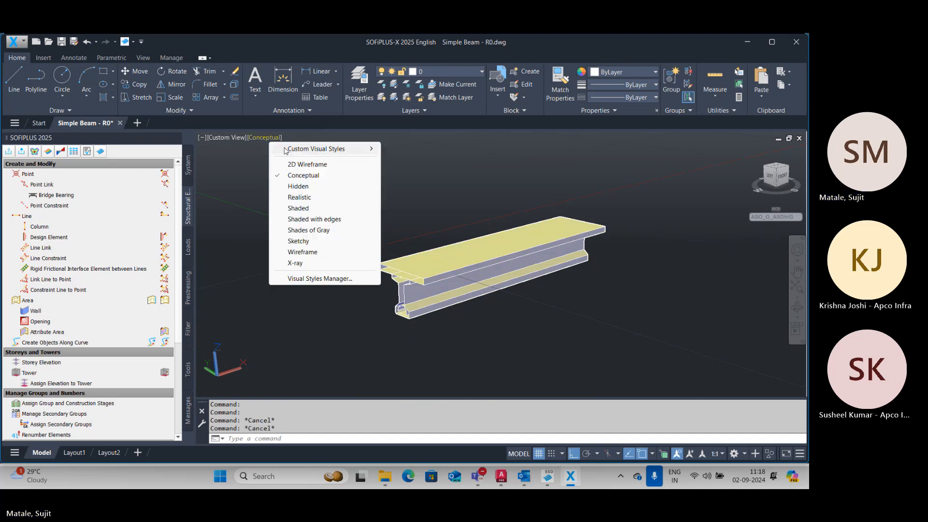
click(307, 165)
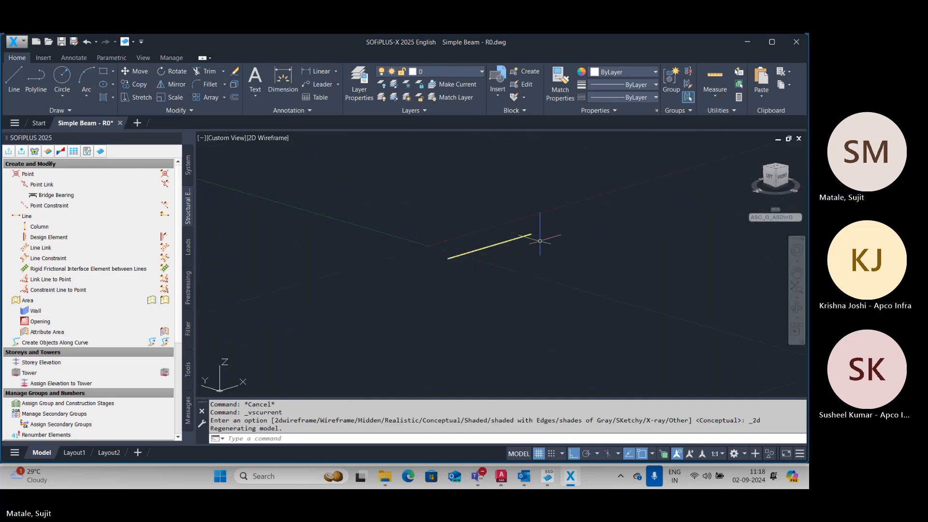
scroll(540, 241, up, 2)
middle_drag(474, 263, 451, 310)
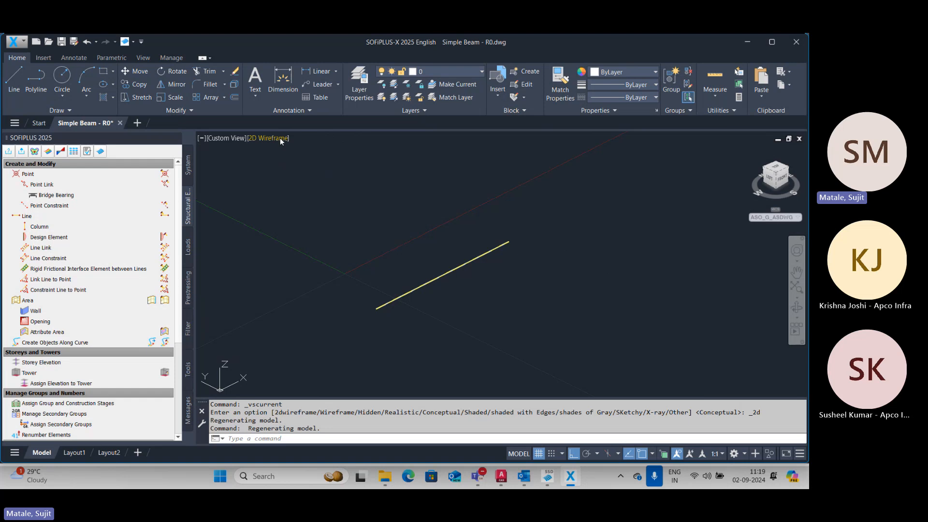
Step: Show the beam in the Conceptual visual style once more, view it from the side and restore 2D Wireframe
click(280, 139)
click(338, 175)
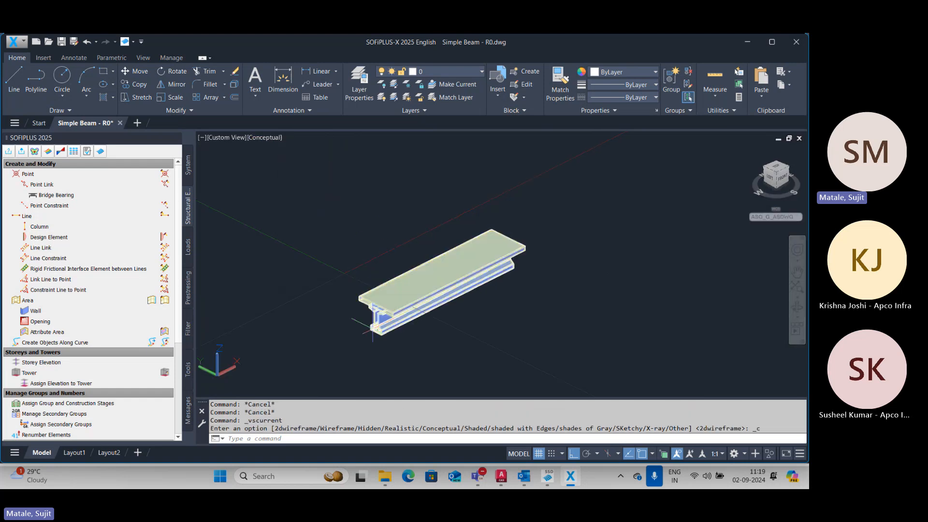
scroll(372, 330, up, 2)
shift+middle_drag(377, 345, 373, 334)
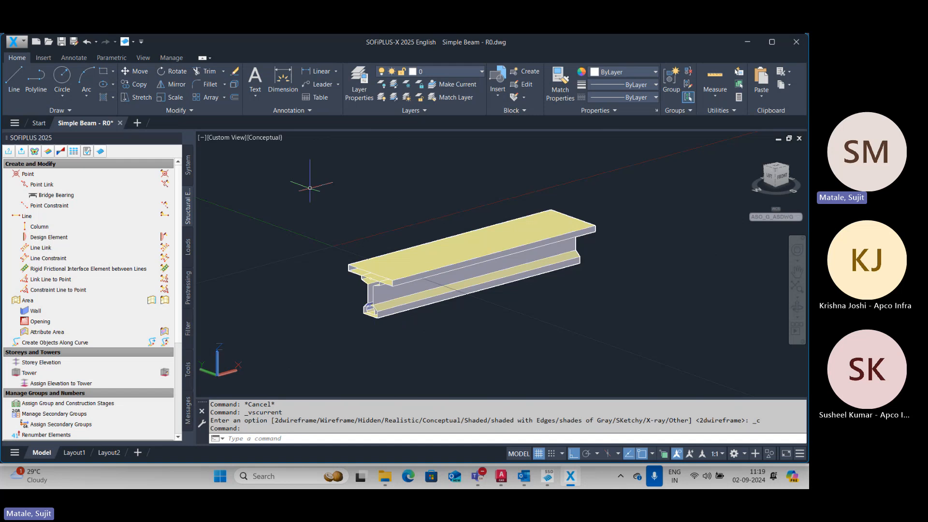
click(265, 138)
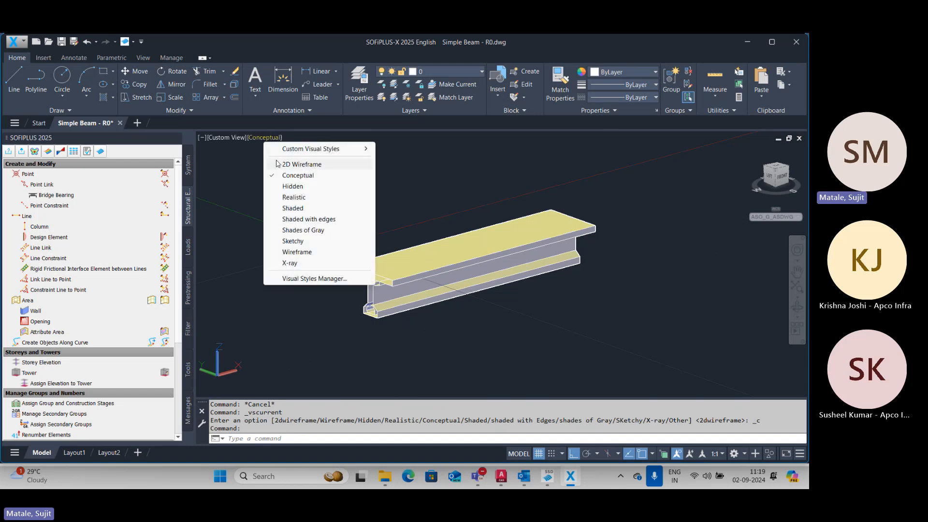
click(277, 164)
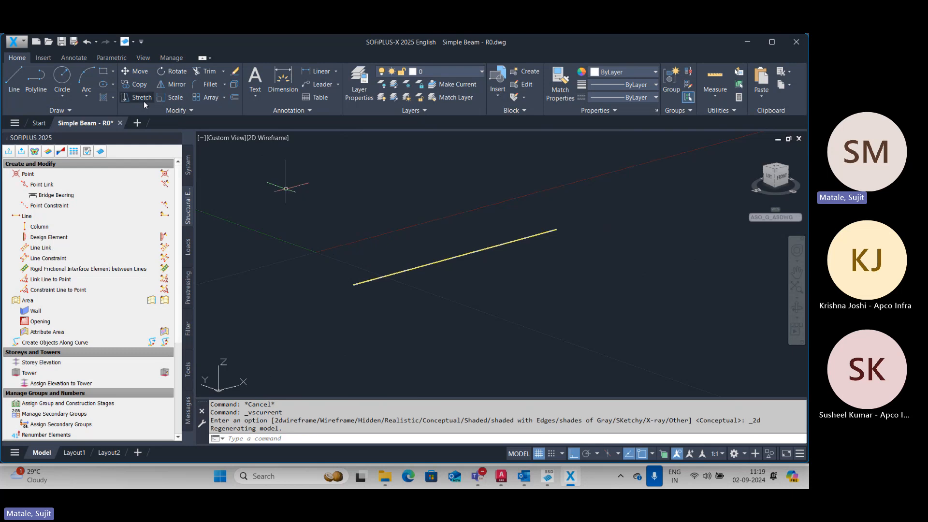
Step: Export the beam model with the preset export settings and switch to System Visualization in SOFiSTiK Structural Desktop
click(21, 151)
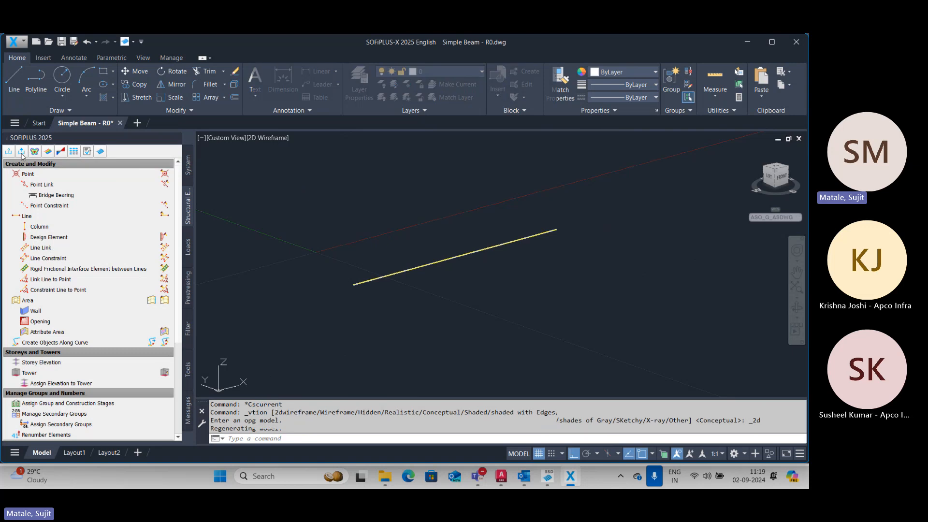
click(473, 419)
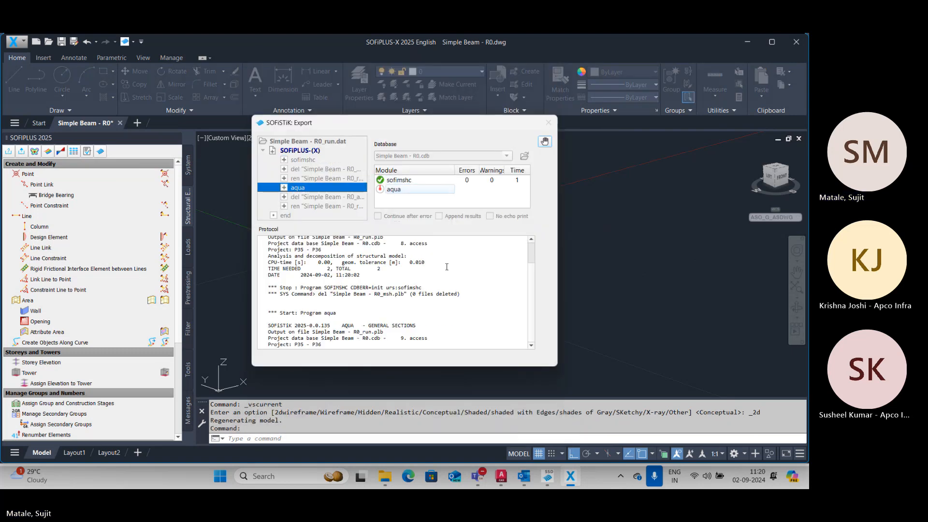
click(549, 477)
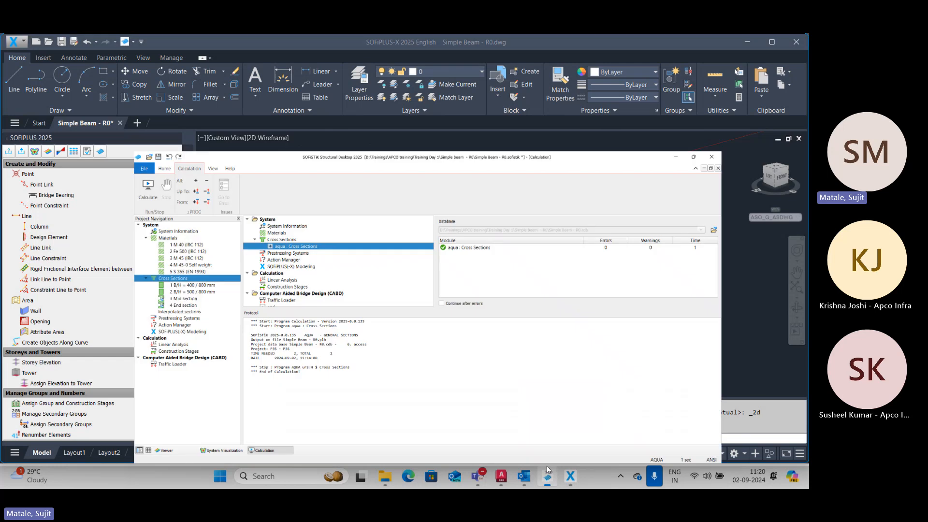
click(104, 446)
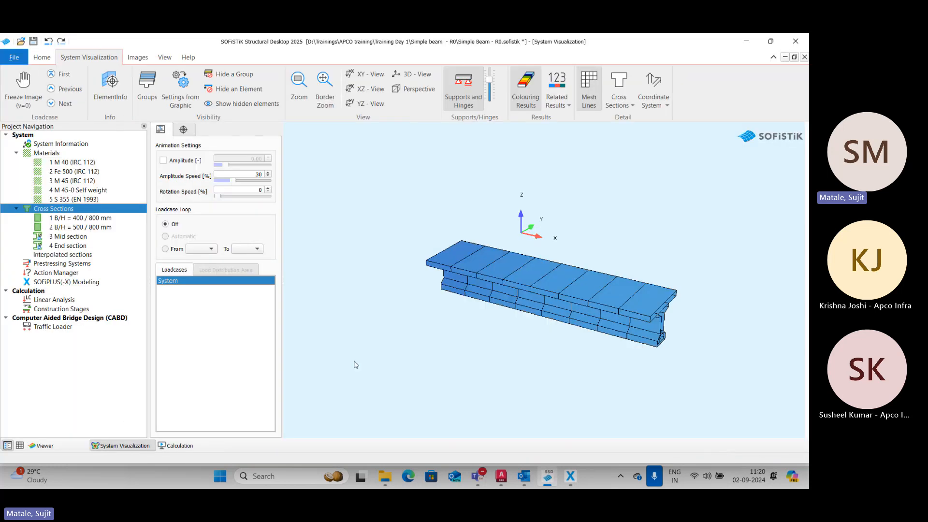
Step: Examine the meshed beam in 3D and read the element information of its first element, including both nodes' coordinates
drag(452, 318, 602, 312)
scroll(470, 361, up, 2)
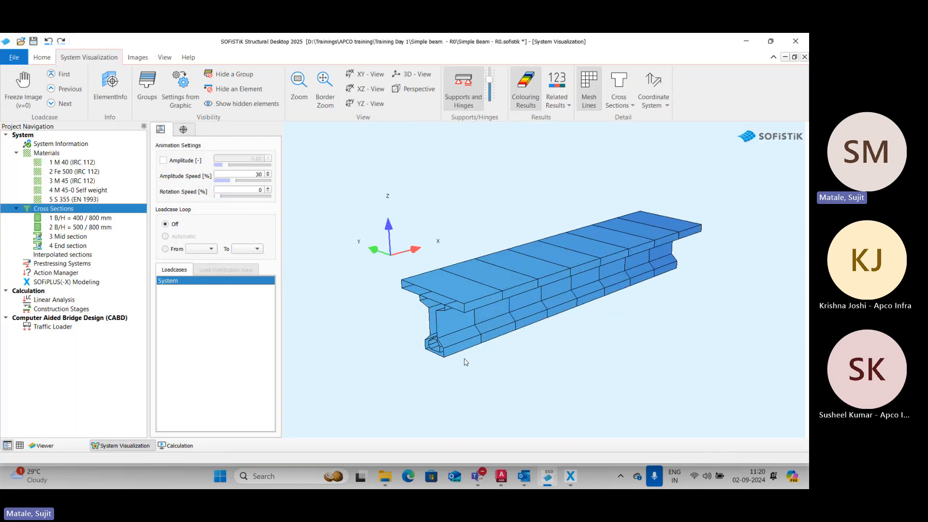
middle_drag(523, 353, 497, 368)
scroll(556, 317, up, 2)
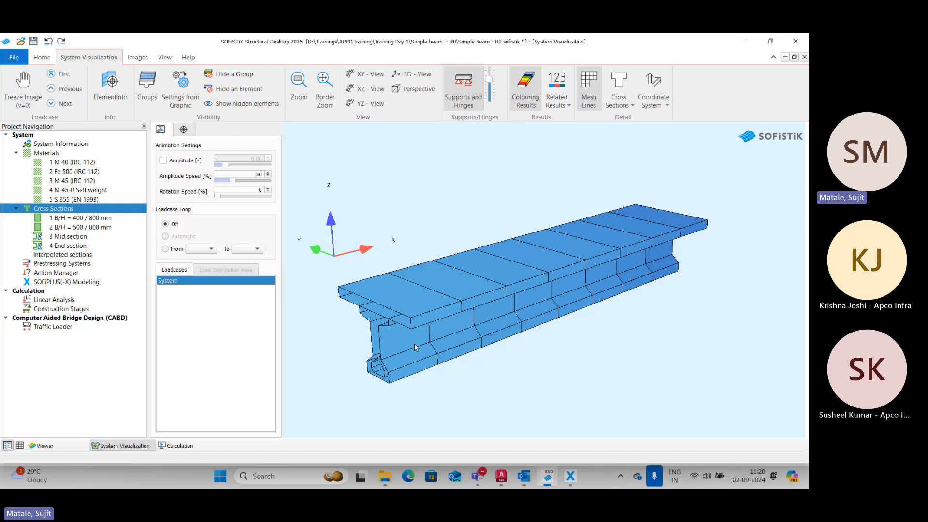
click(185, 133)
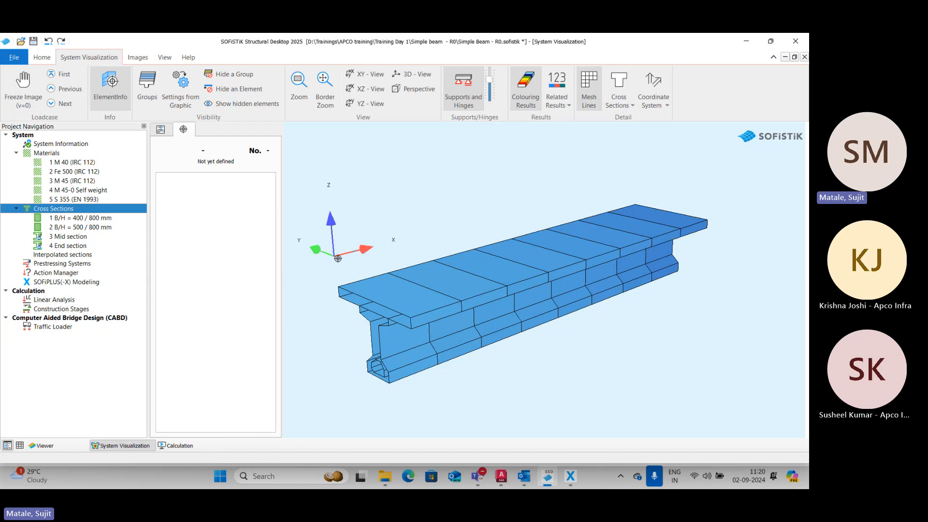
click(389, 296)
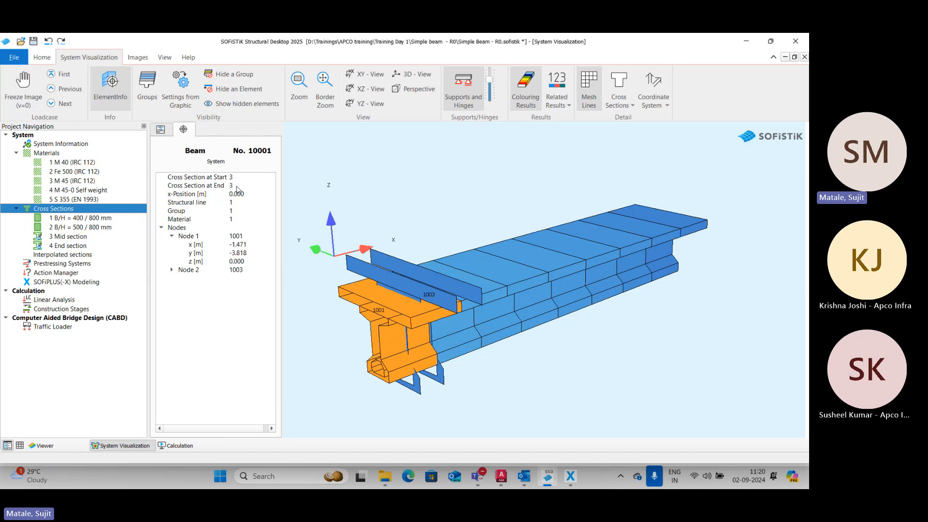
click(172, 270)
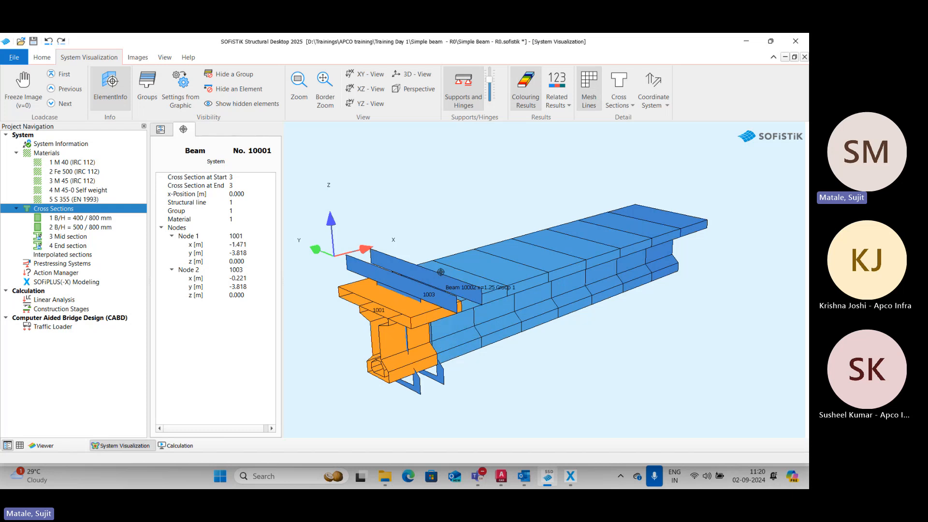
Step: Inspect the element information of the remaining beam elements one by one, from the second element to the far end
click(450, 326)
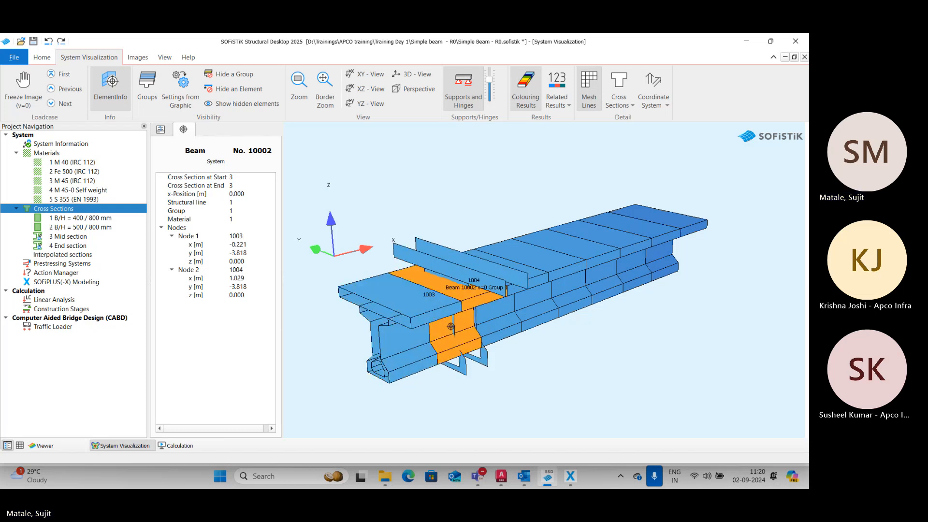
click(497, 326)
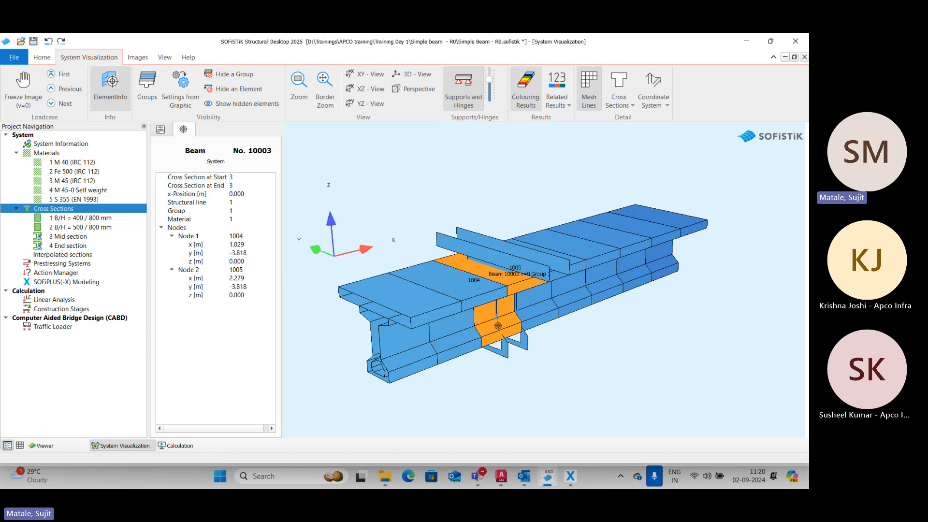
click(543, 317)
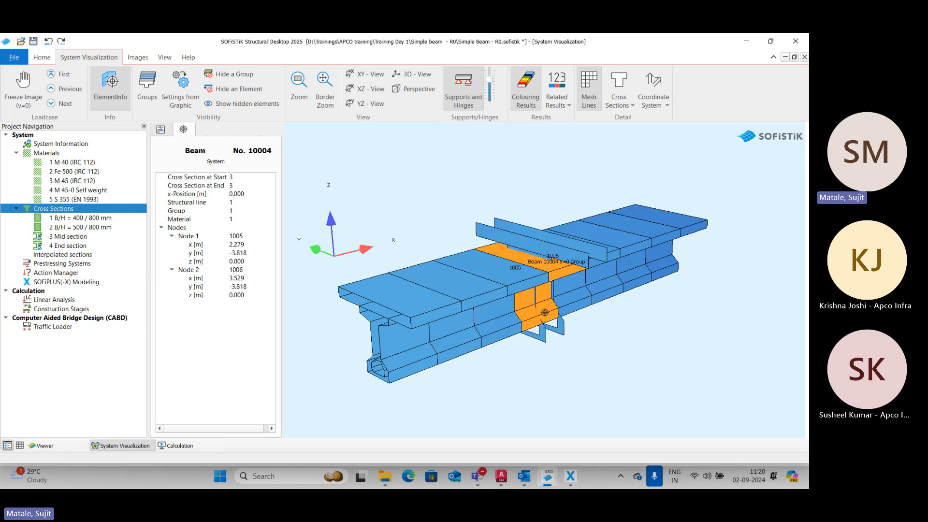
click(564, 303)
click(606, 292)
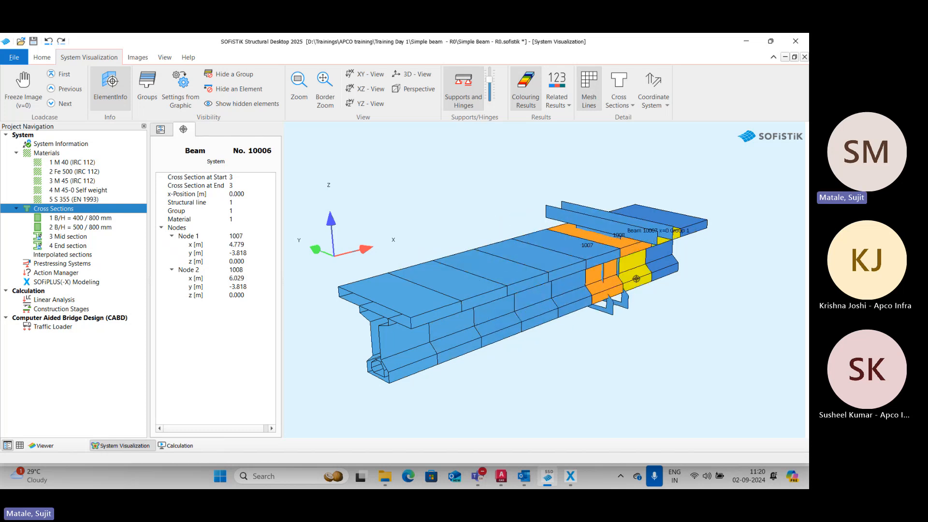
click(635, 289)
click(667, 267)
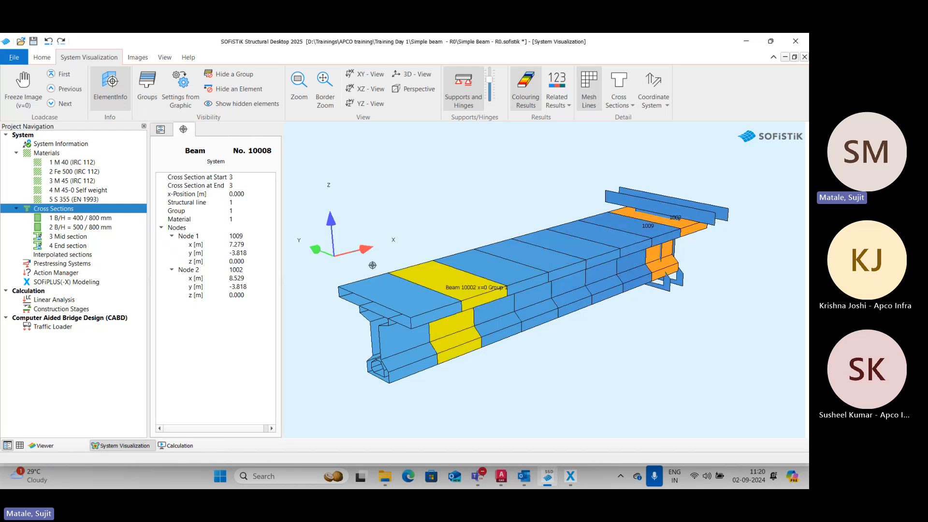
Step: Switch back to SOFiPLUS-X and review the export's automatic and manual mesh density options, closing the dialog without exporting
click(570, 476)
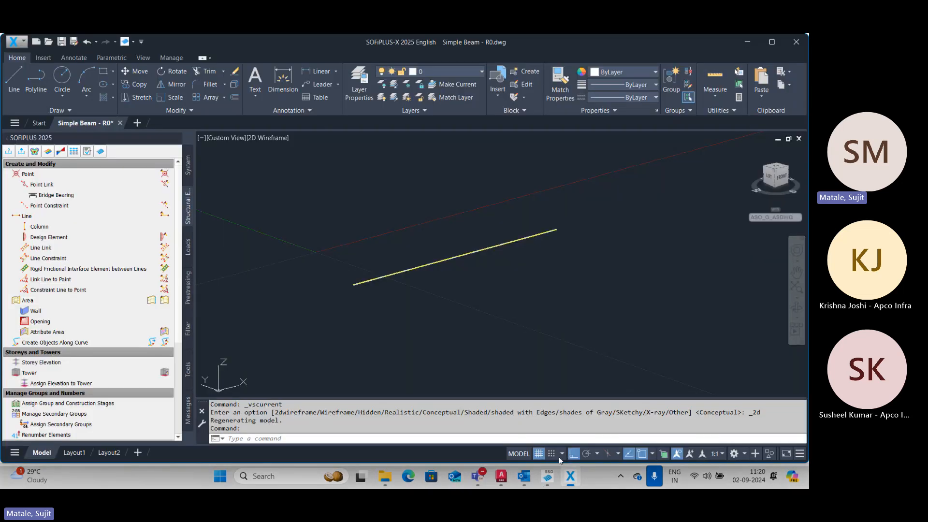
click(21, 152)
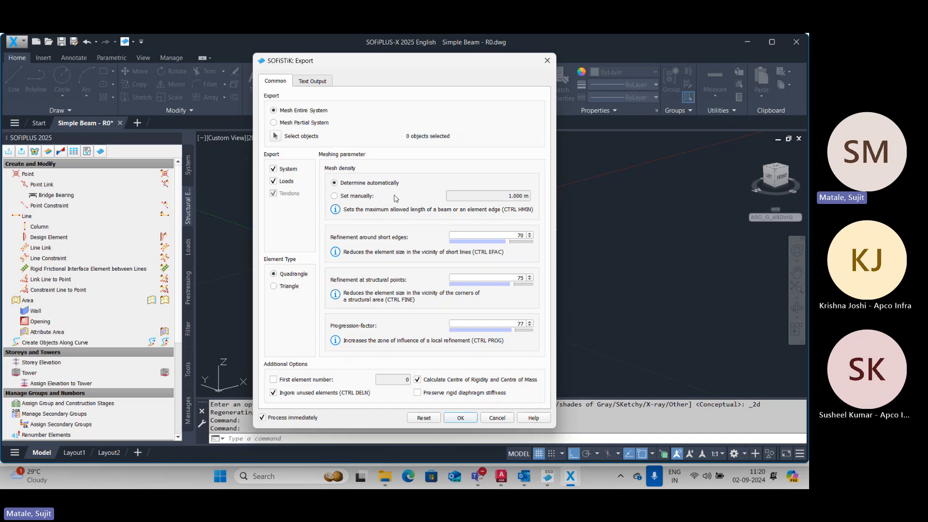
click(345, 197)
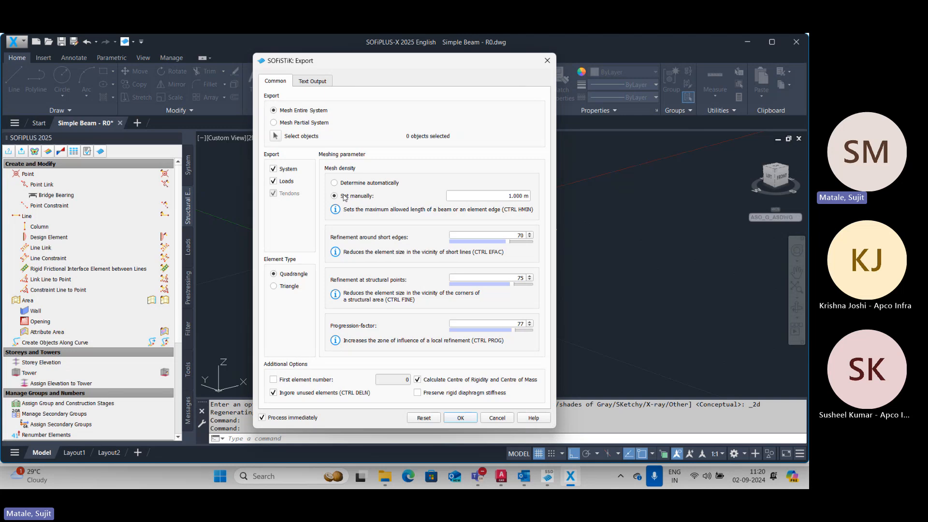
click(342, 183)
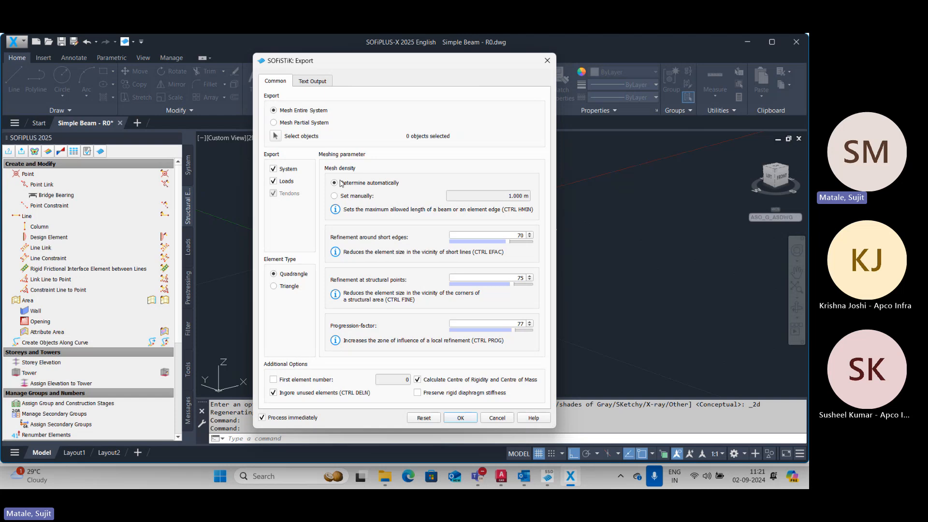
click(547, 60)
key(Escape)
key(Escape)
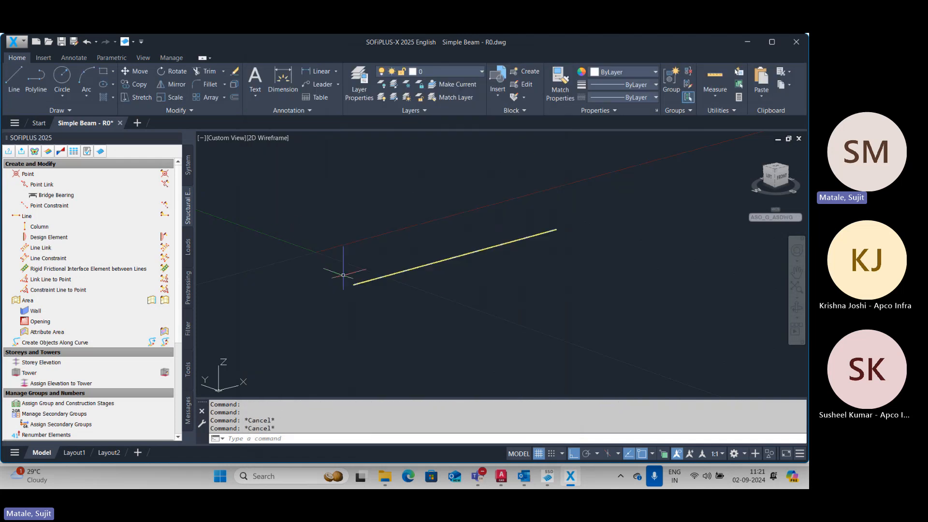
Step: Copy the beam's structural line once, offsetting the copy about 4.7 m in the positive Y direction
click(531, 296)
key(Escape)
key(Escape)
click(425, 266)
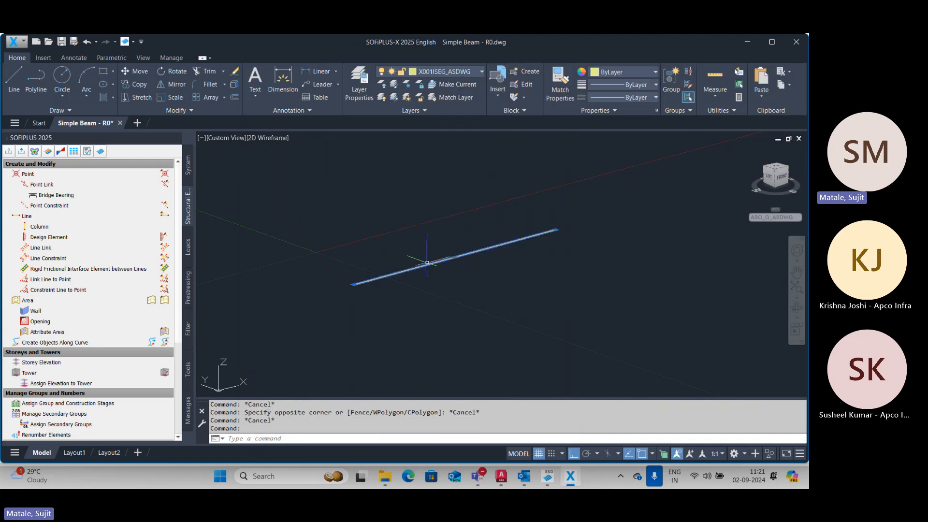
text(co)
key(Return)
click(415, 230)
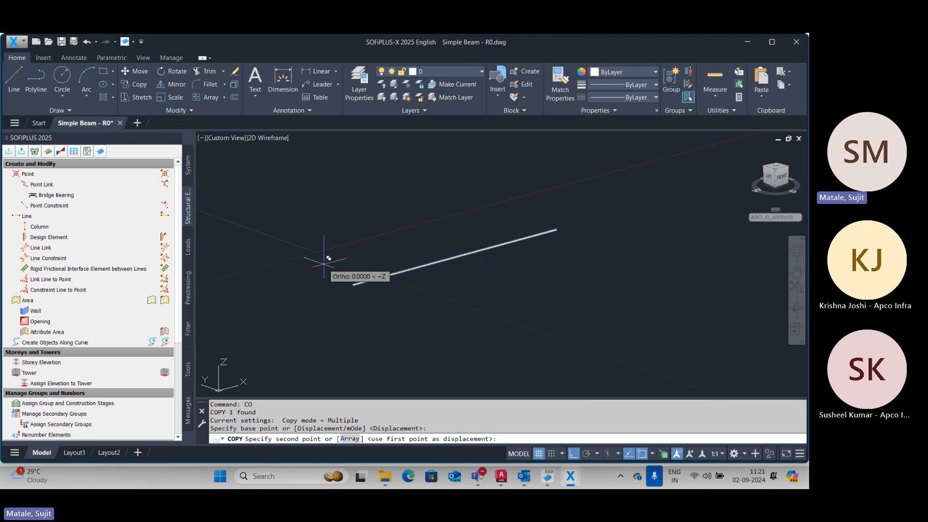
click(240, 231)
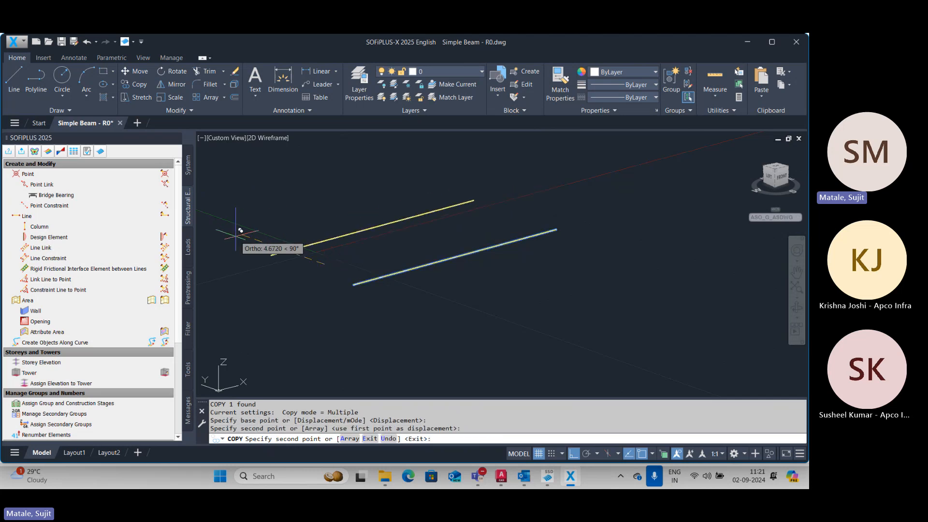
key(Escape)
key(Escape)
Step: Stretch the far end of the copied beam in the negative Y direction so that it crosses the original beam
click(373, 244)
click(342, 211)
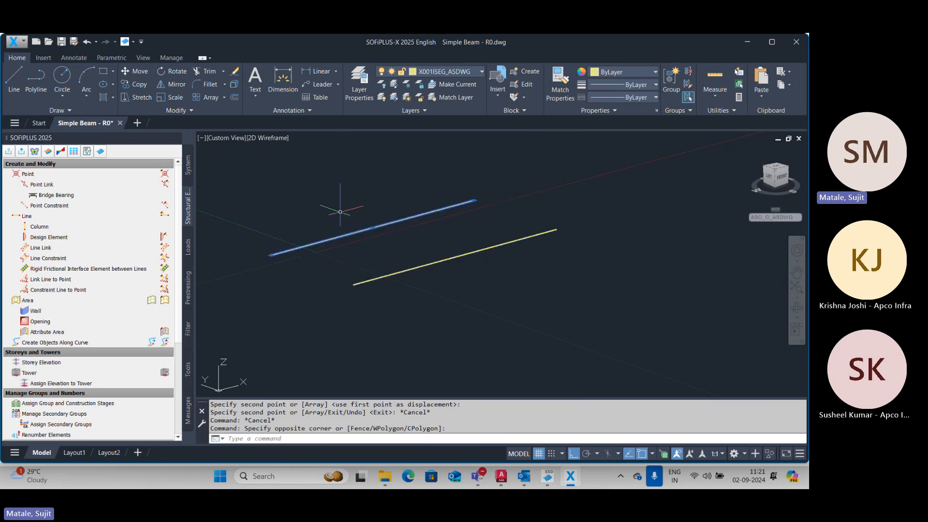
click(474, 200)
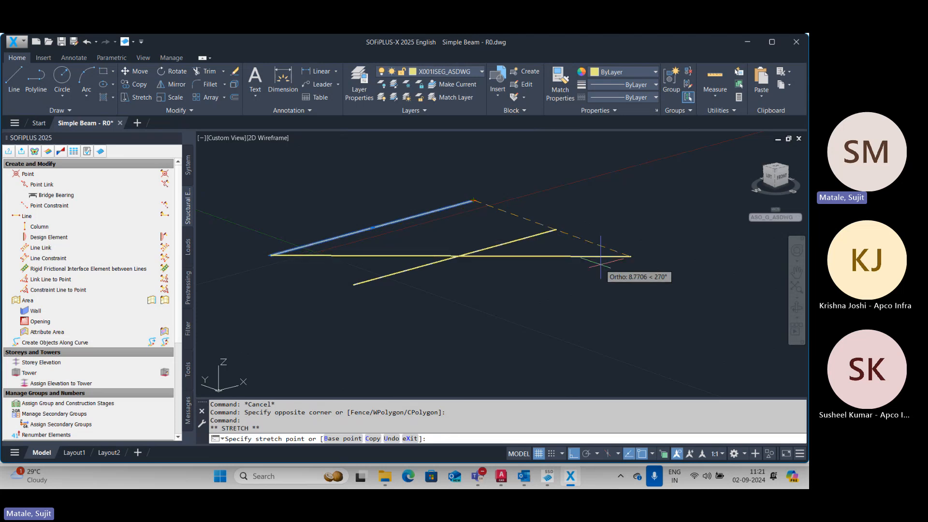
click(620, 264)
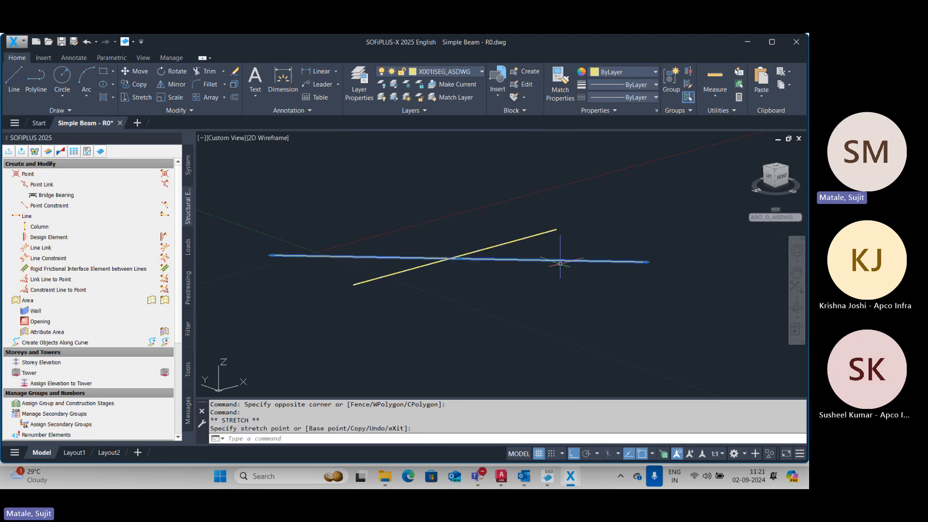
key(Escape)
key(Escape)
Step: Export the two crossing beams and show them in System Visualization as plain lines without cross section shapes
click(23, 152)
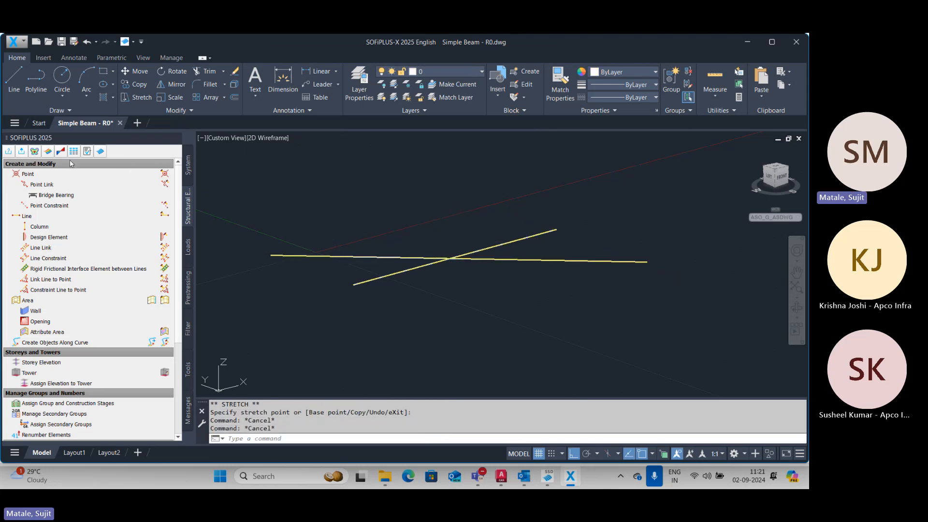
click(460, 417)
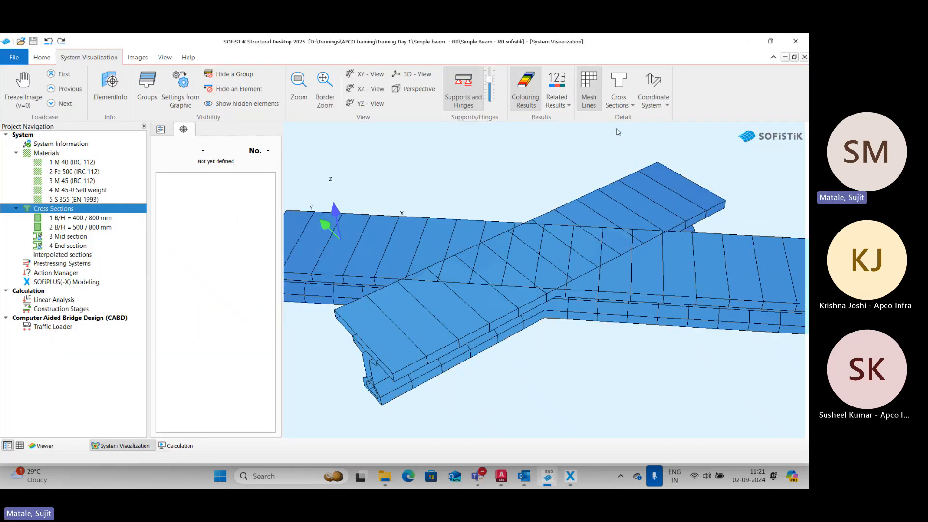
click(615, 106)
click(624, 116)
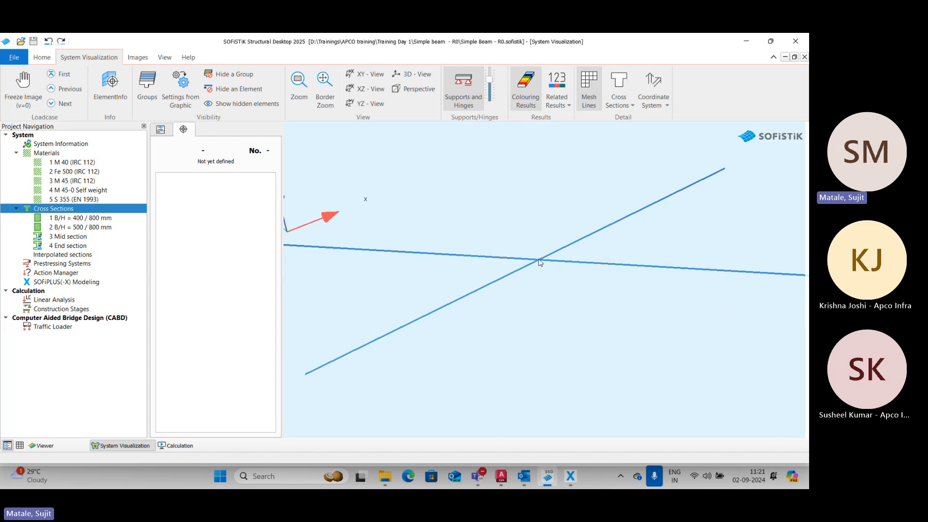
click(617, 105)
click(623, 128)
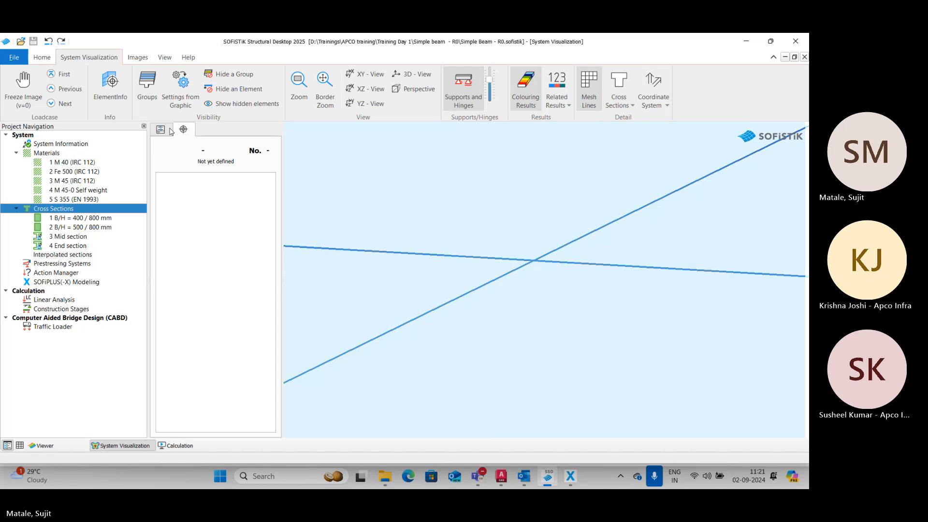
Step: Examine the element information of the beam elements meeting at the crossing point, including their shared node
click(166, 130)
click(183, 129)
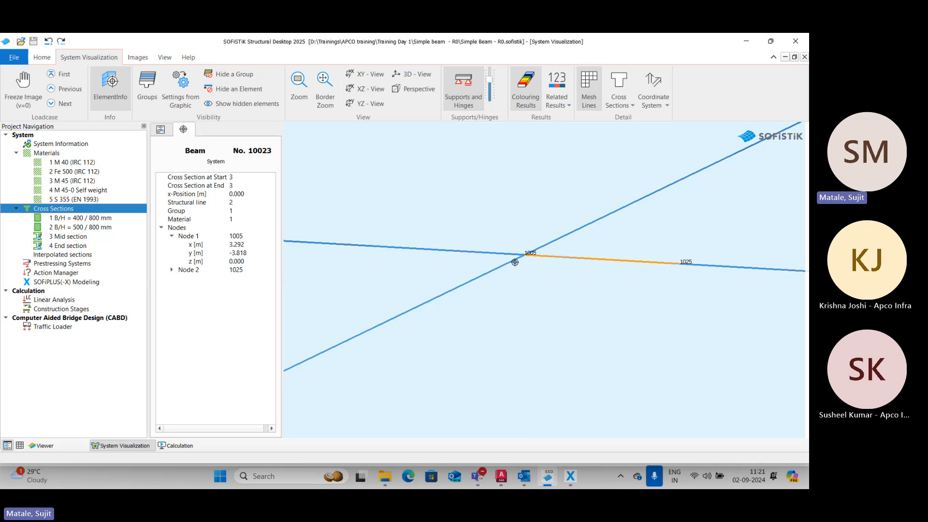
click(509, 261)
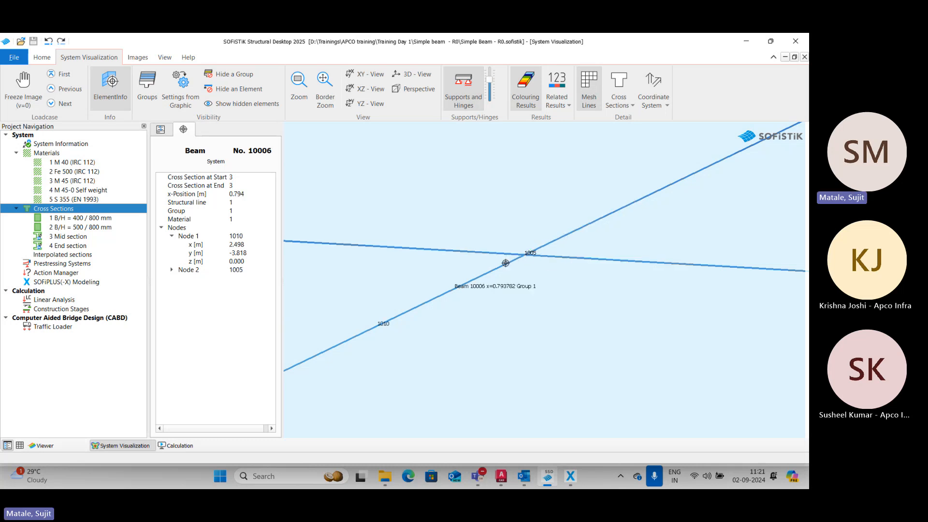
scroll(545, 253, down, 2)
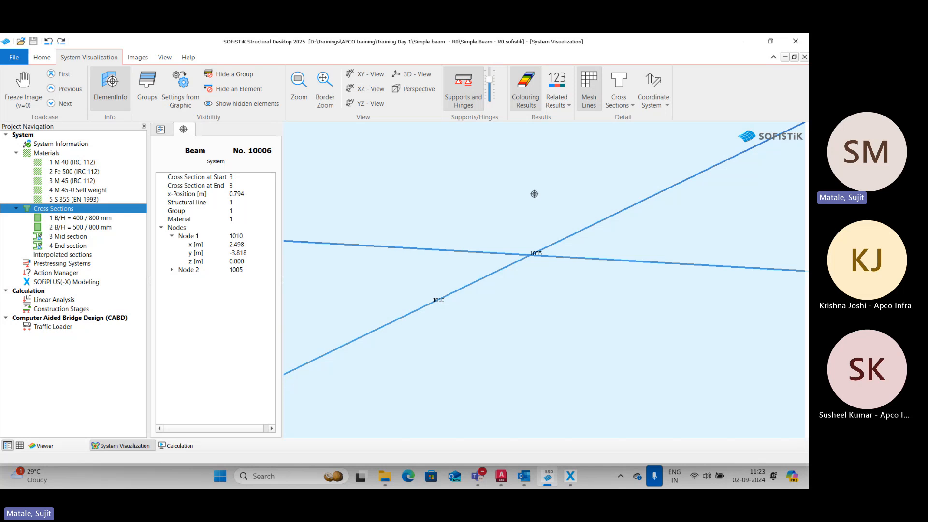
middle_drag(518, 199, 509, 299)
scroll(510, 298, down, 2)
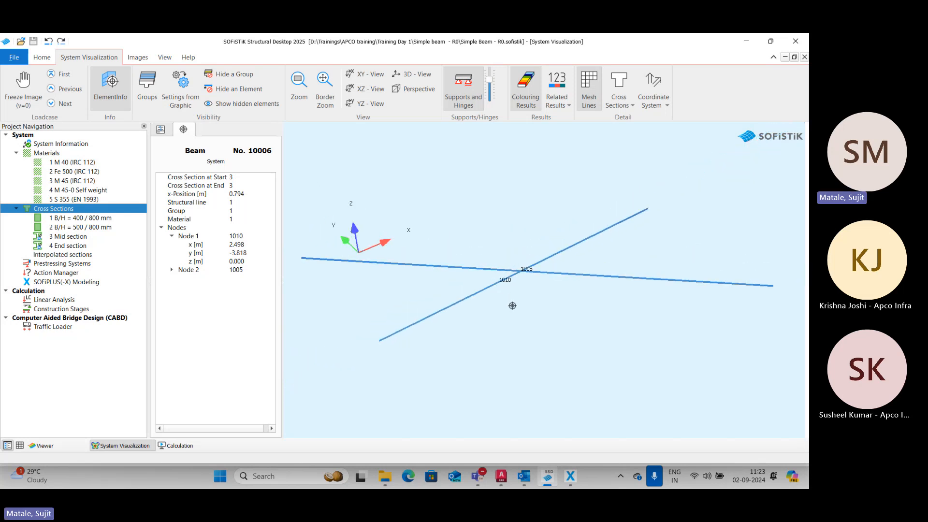
Step: Switch back to SOFiPLUS-X and view the crossing beams in the Conceptual visual style from a higher 3D angle
click(569, 475)
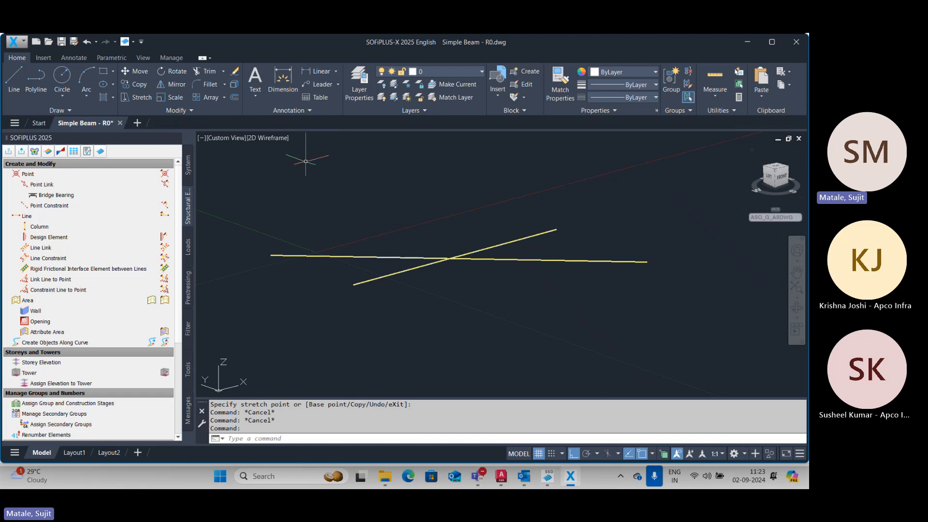
key(Escape)
click(263, 144)
click(290, 175)
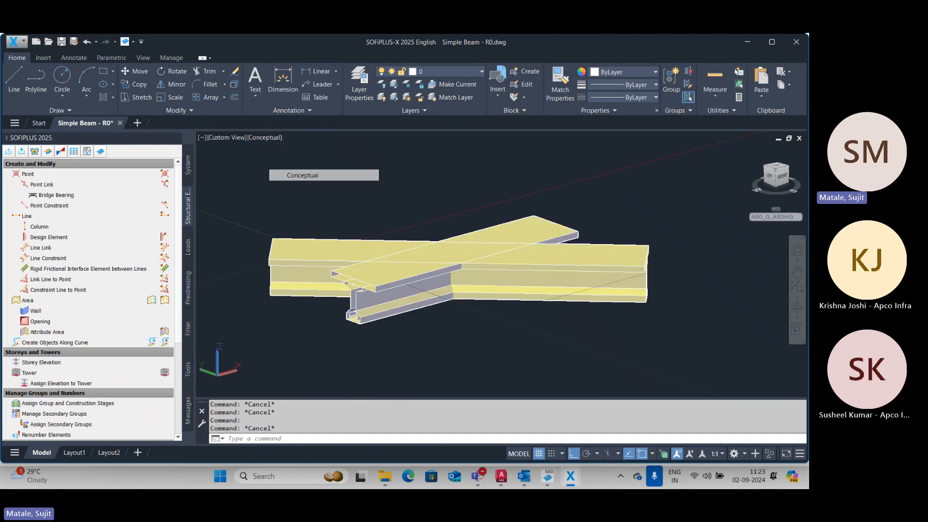
click(754, 150)
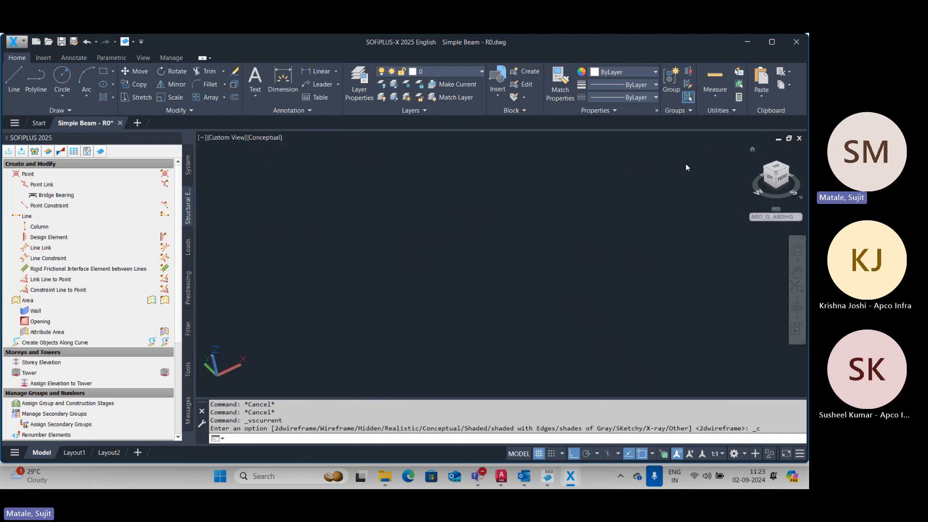
key(Escape)
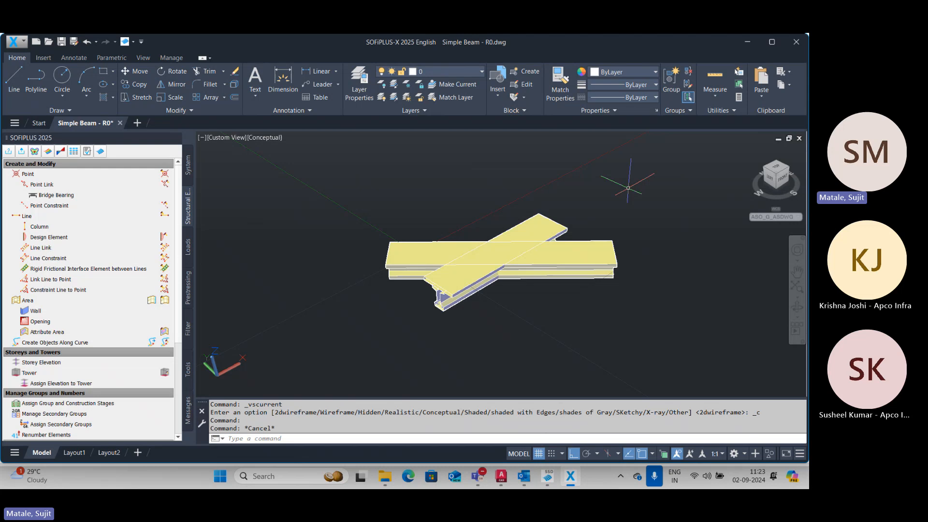
Step: Delete both crossing beams and set the visual style back to 2D Wireframe
key(Escape)
click(640, 178)
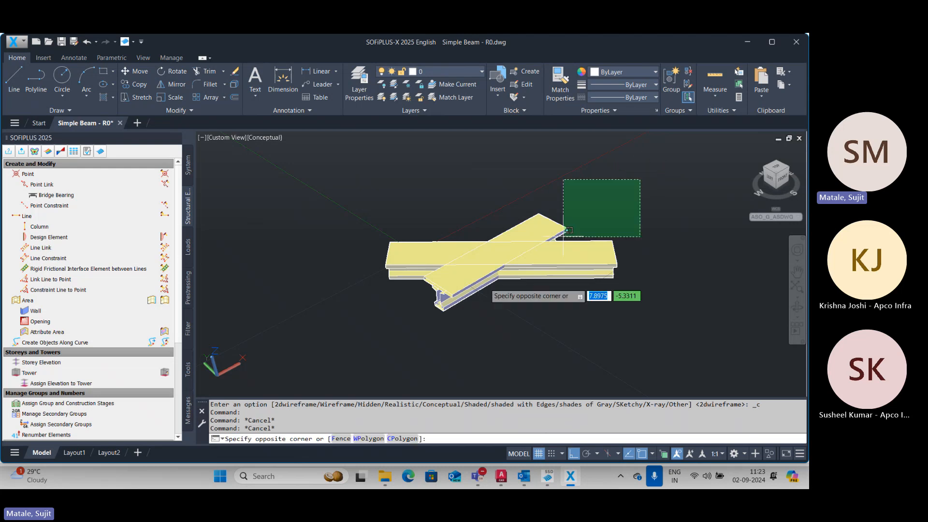
click(442, 305)
key(Delete)
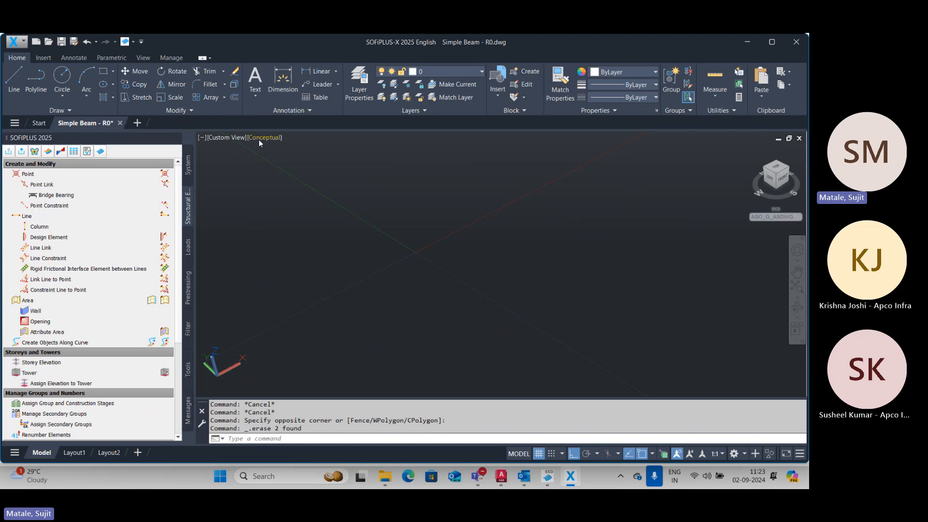
click(265, 138)
click(270, 164)
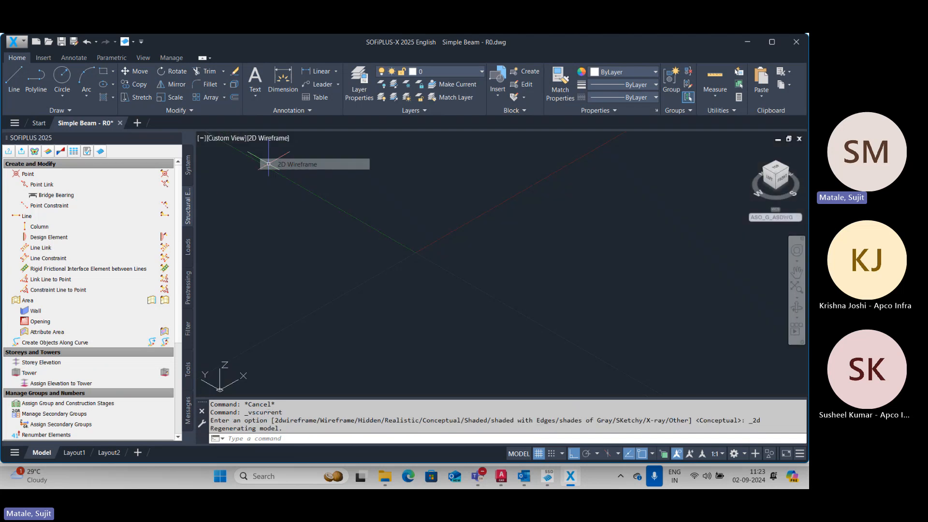
Step: Draw a 10 m structural line along X from 0,0 as element type As Cross Section with the Mid section at both ends
click(94, 220)
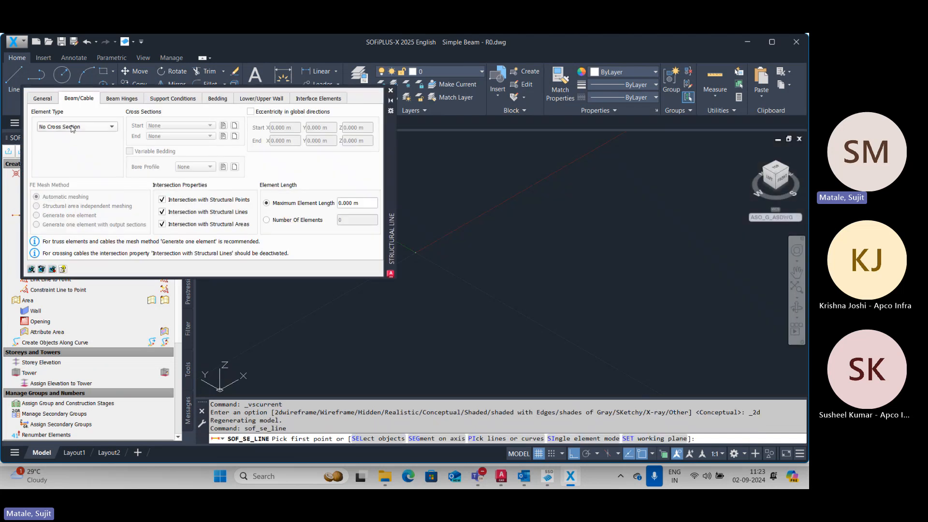
click(74, 127)
click(73, 195)
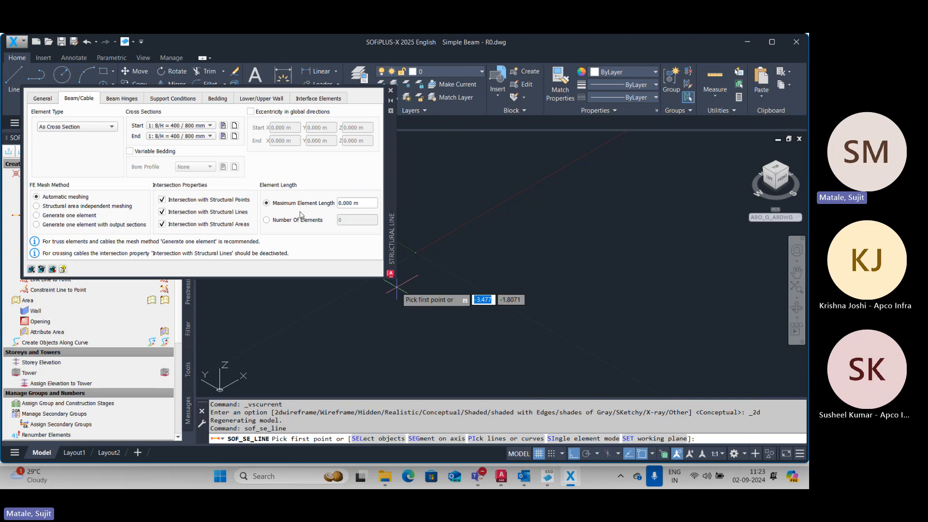
click(191, 125)
click(178, 157)
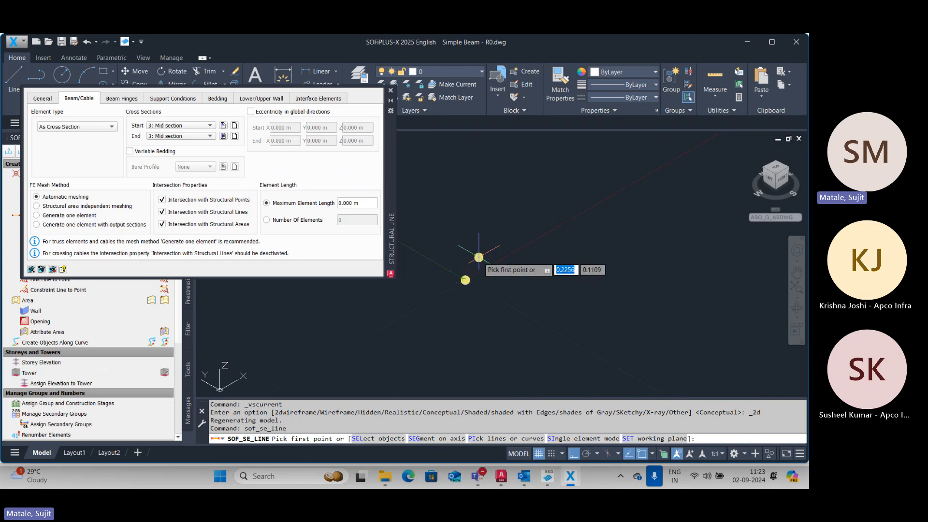
text(0,0)
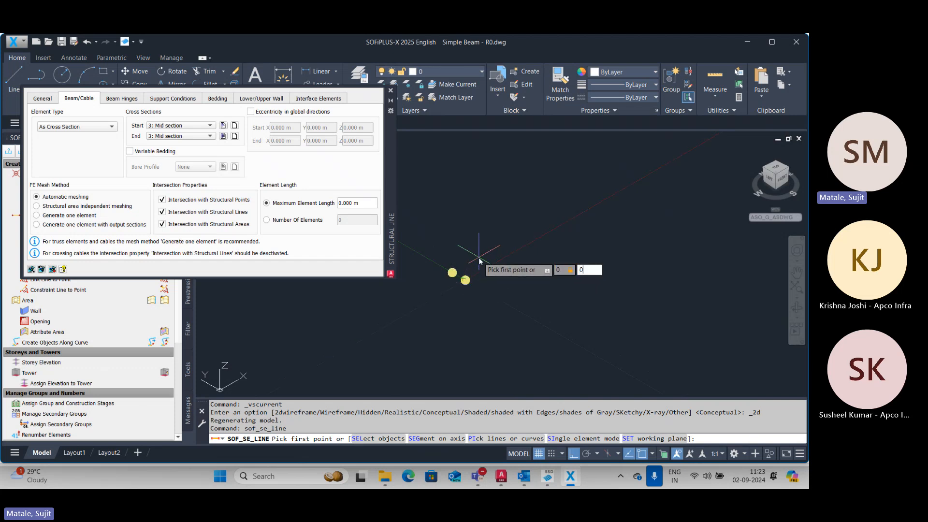
key(Return)
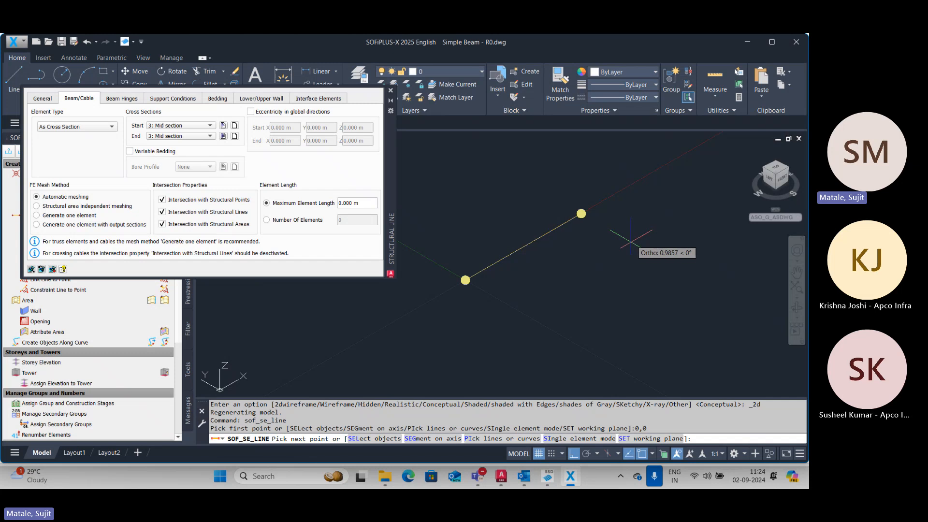
text(10)
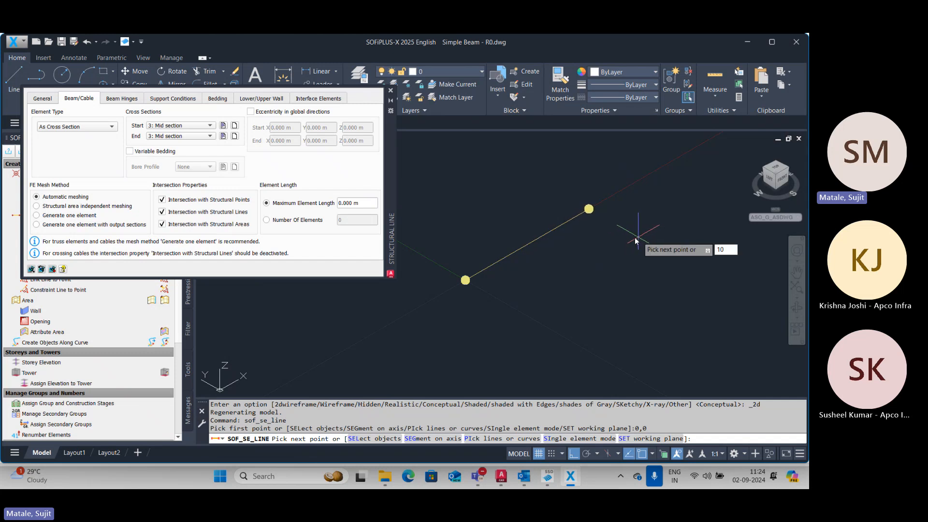
key(Return)
key(Escape)
Step: Delete the 10 m structural line and save the drawing
middle_drag(668, 249, 480, 312)
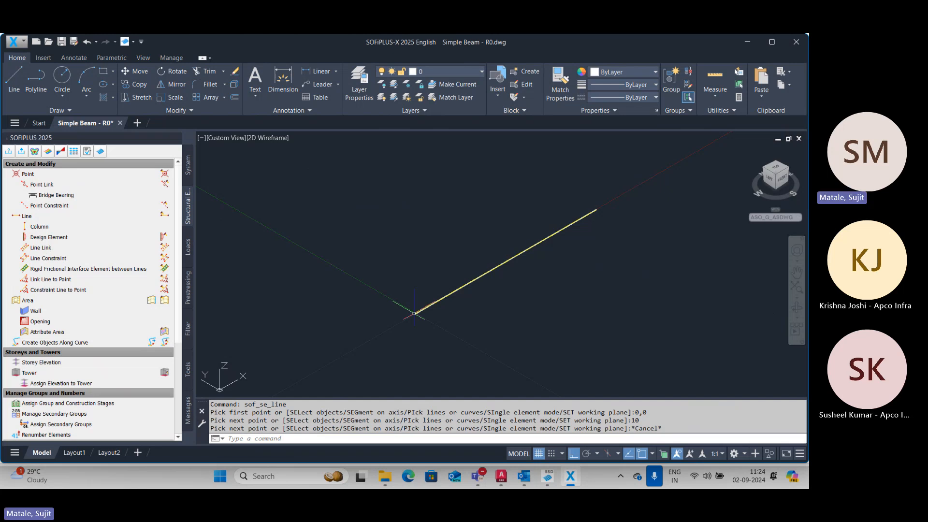
middle_drag(414, 313, 382, 316)
key(Escape)
key(Escape)
key(Escape)
click(478, 285)
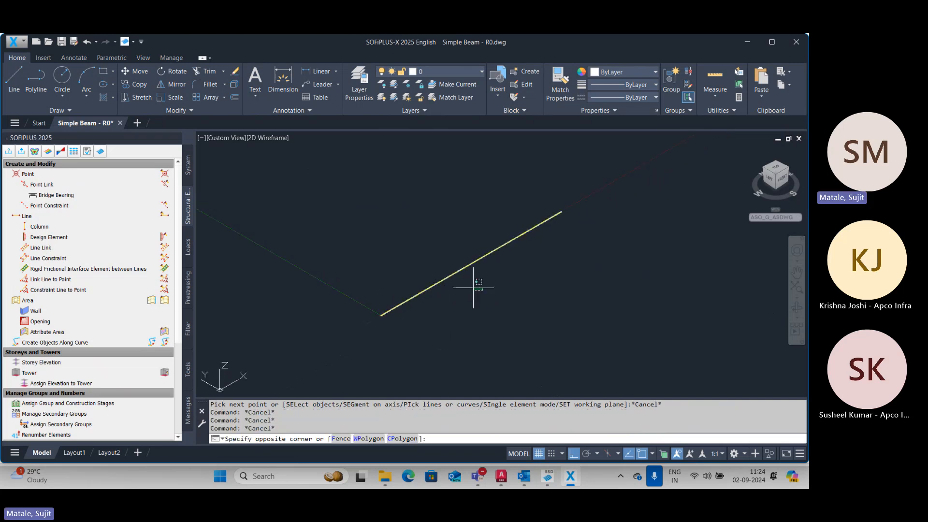
click(436, 255)
key(Delete)
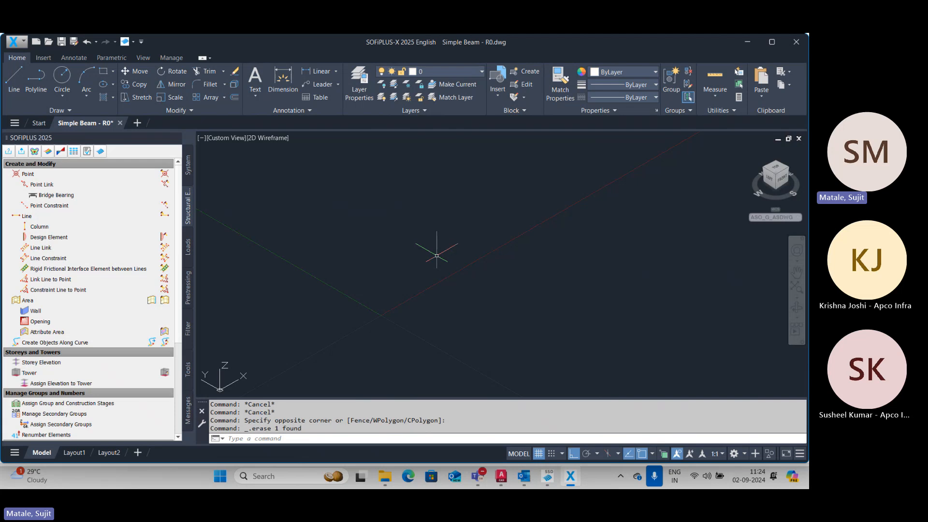
click(343, 314)
key(Escape)
key(ctrl+s)
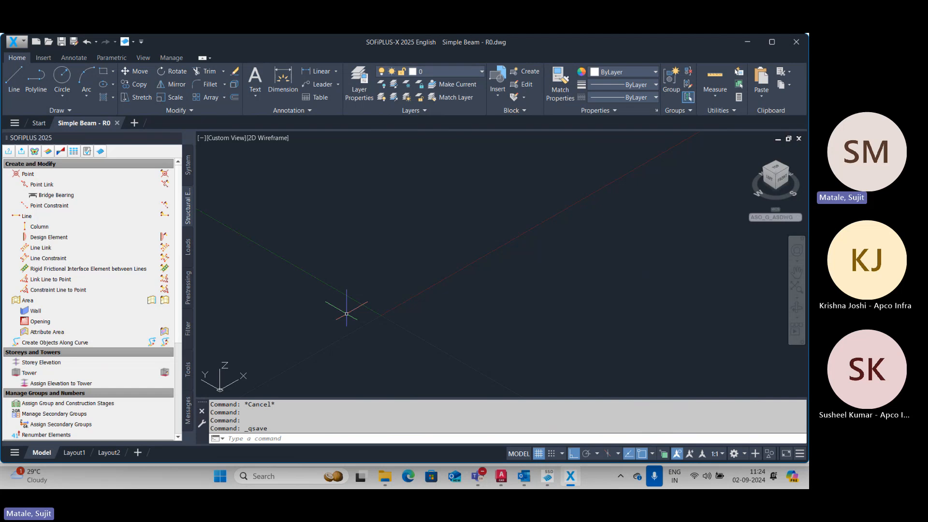
Step: Draw a plain 10 m line along the X axis starting at 0,0
text(L)
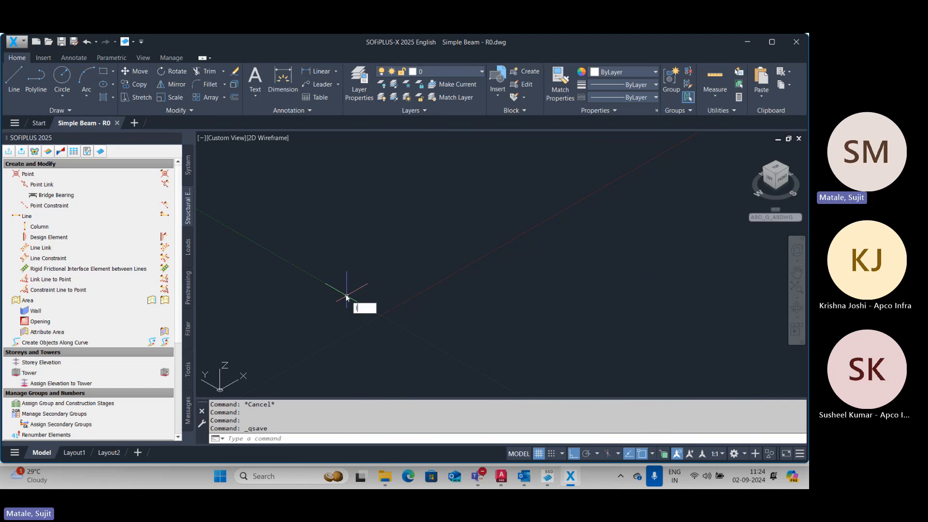
key(Return)
text(0,0)
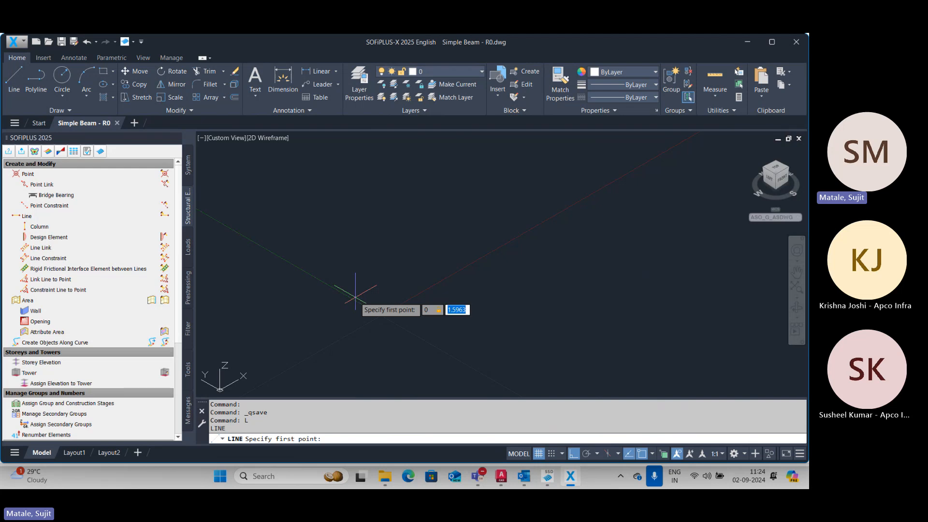
key(Return)
text(10)
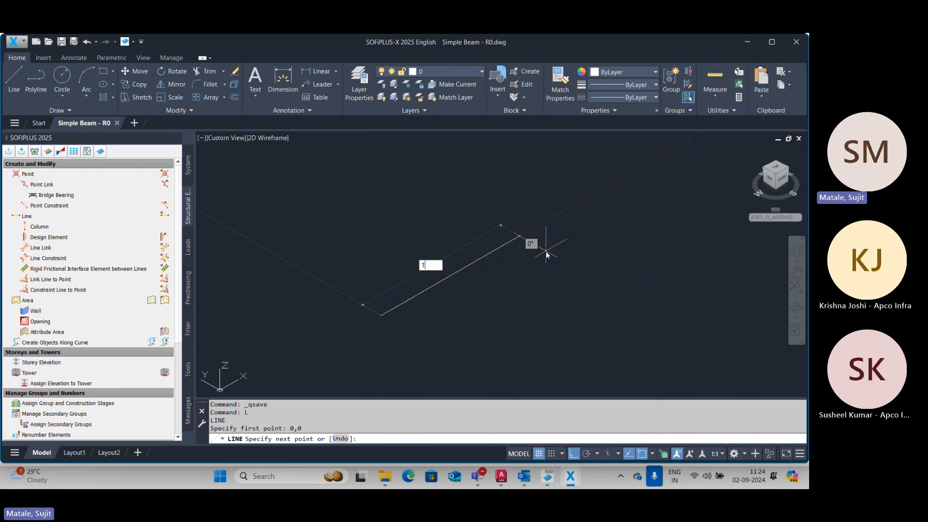
key(Return)
key(Escape)
key(Escape)
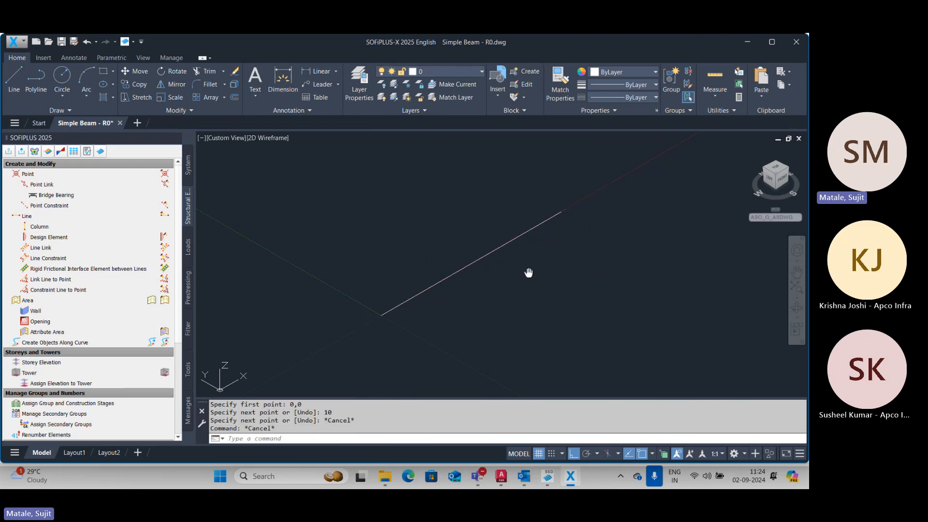
Step: Start a structural line with element type As Cross Section and the Mid section at both start and end
middle_drag(528, 272, 508, 260)
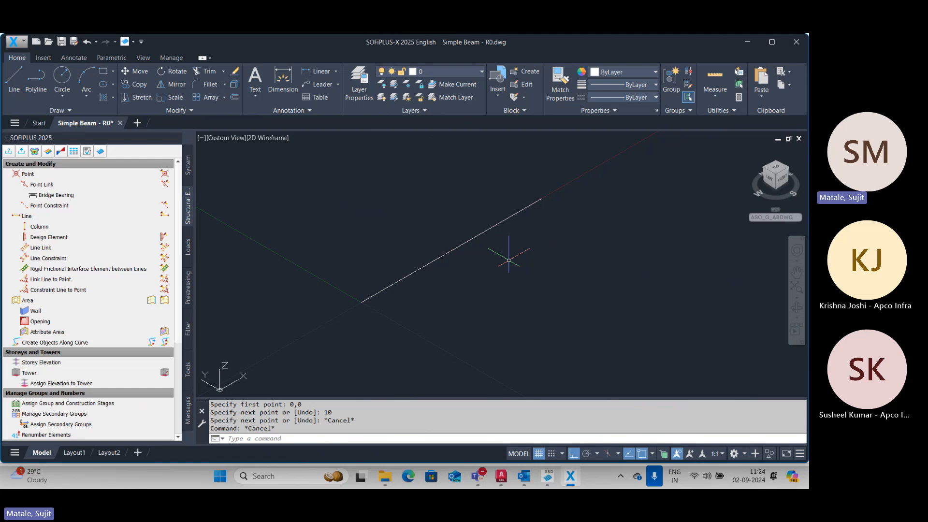
click(30, 216)
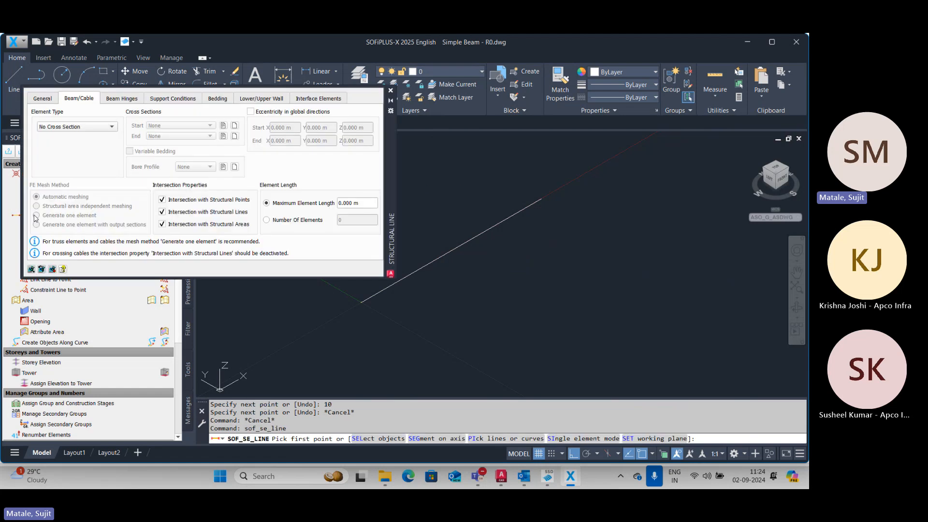
click(75, 127)
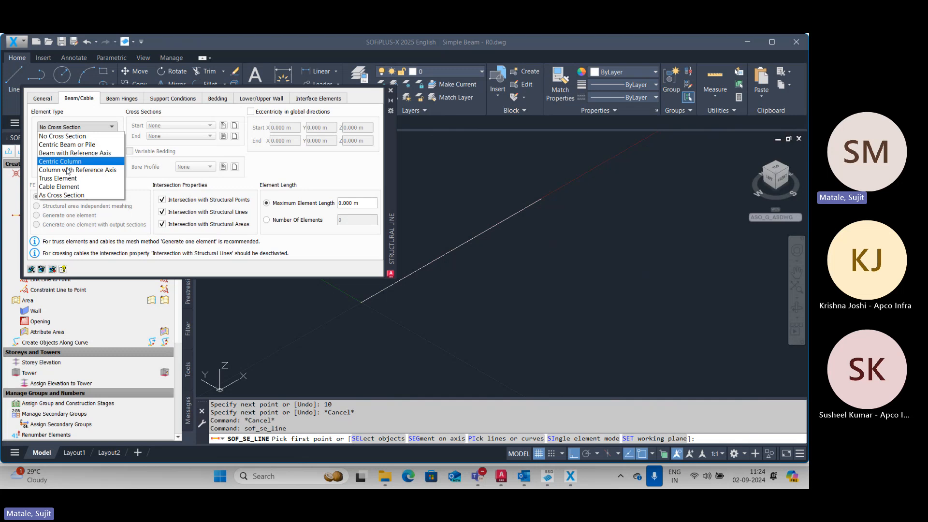
click(68, 195)
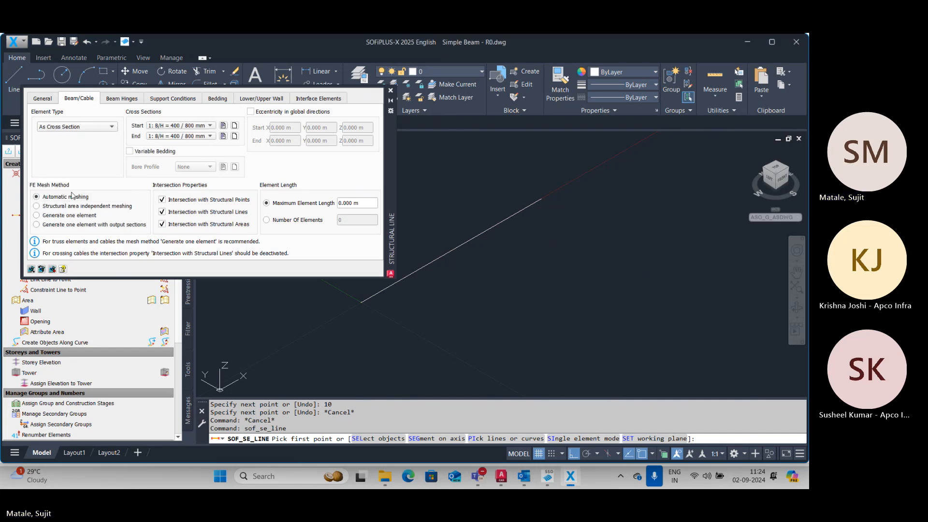
click(189, 126)
click(166, 154)
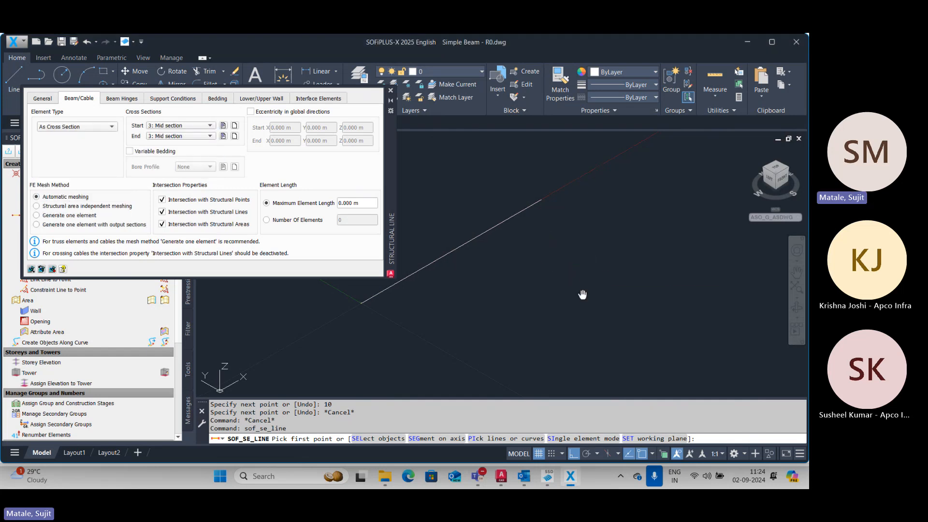
Step: Create the structural line by picking the existing 10 m line as its curve, and show it in the Conceptual visual style
middle_drag(583, 295, 666, 323)
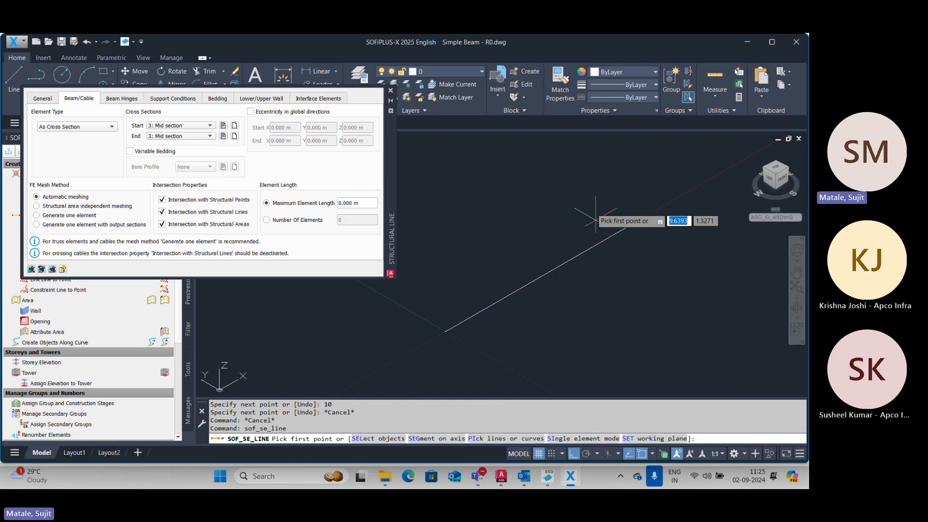
right_click(592, 173)
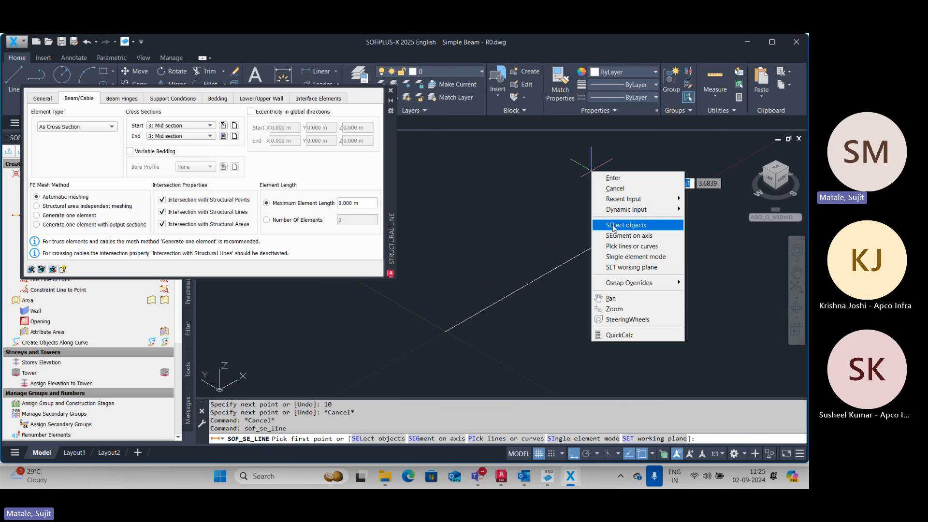
click(614, 246)
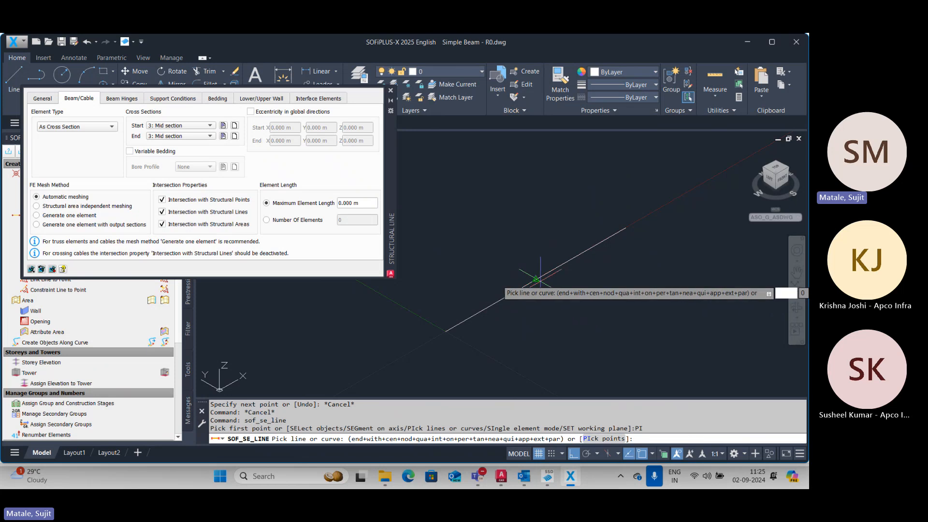
click(592, 233)
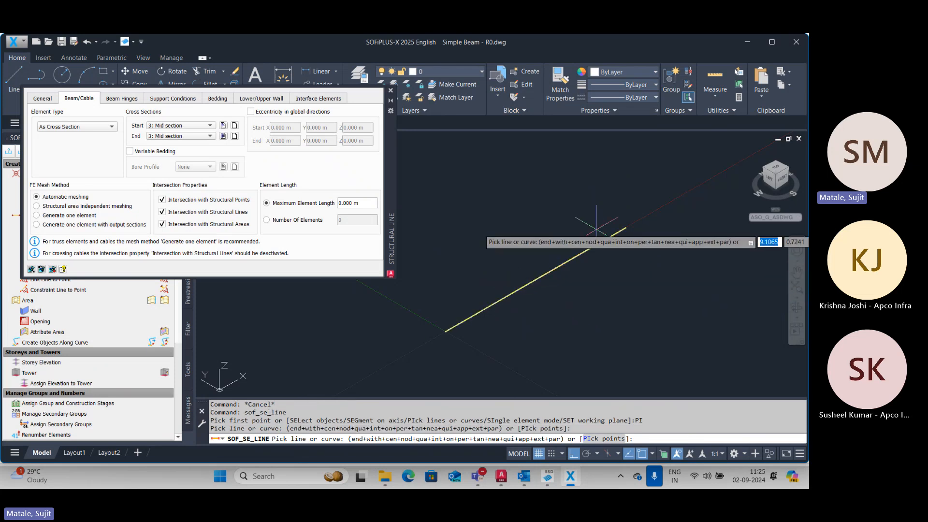
key(Escape)
key(Escape)
key(Escape)
key(Escape)
key(Escape)
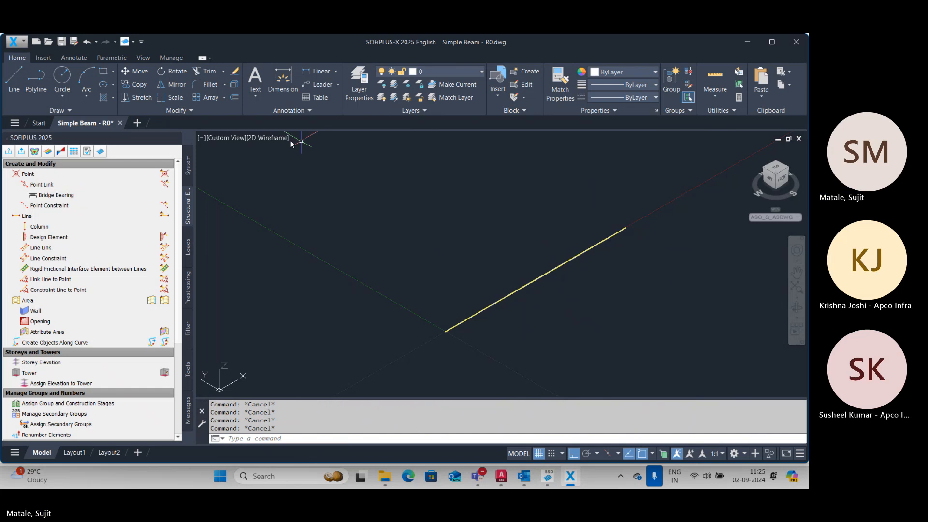
click(268, 139)
click(315, 175)
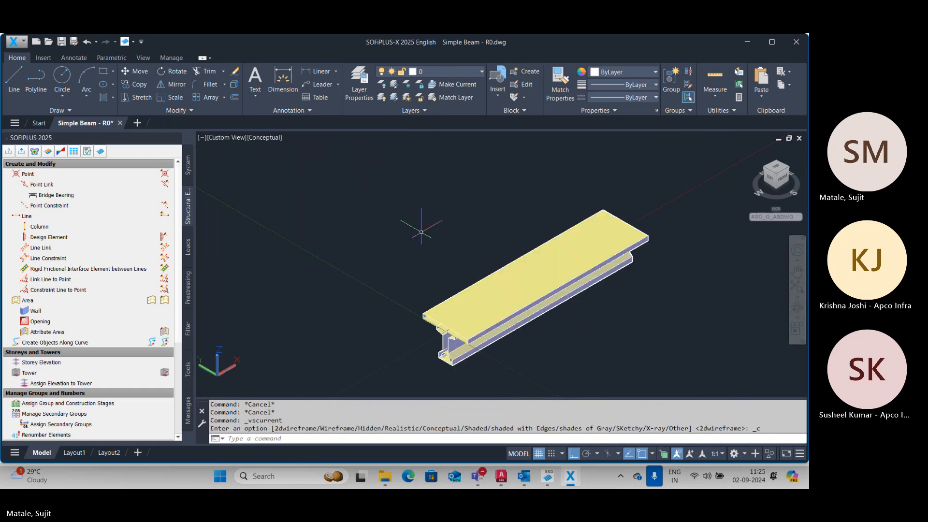
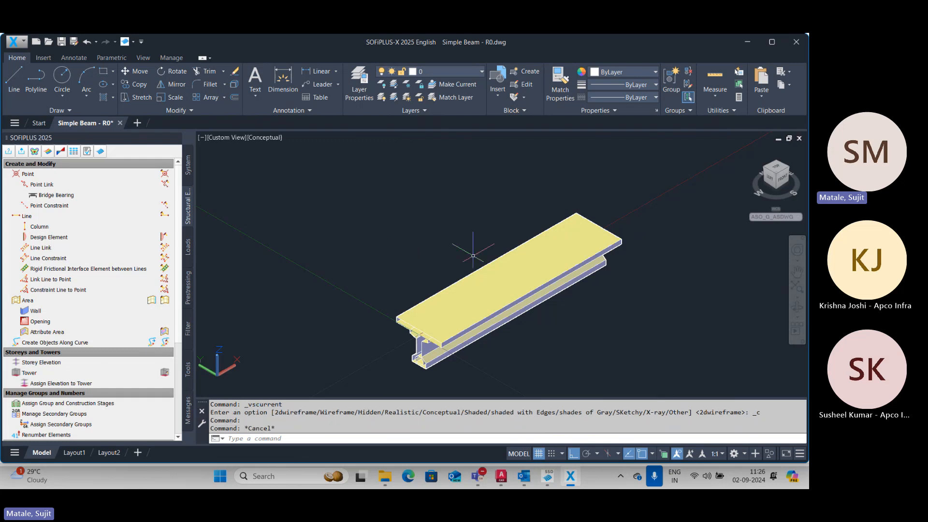
Step: Delete the beam together with its underlying line and set the visual style to 2D Wireframe
click(620, 326)
click(516, 221)
key(Delete)
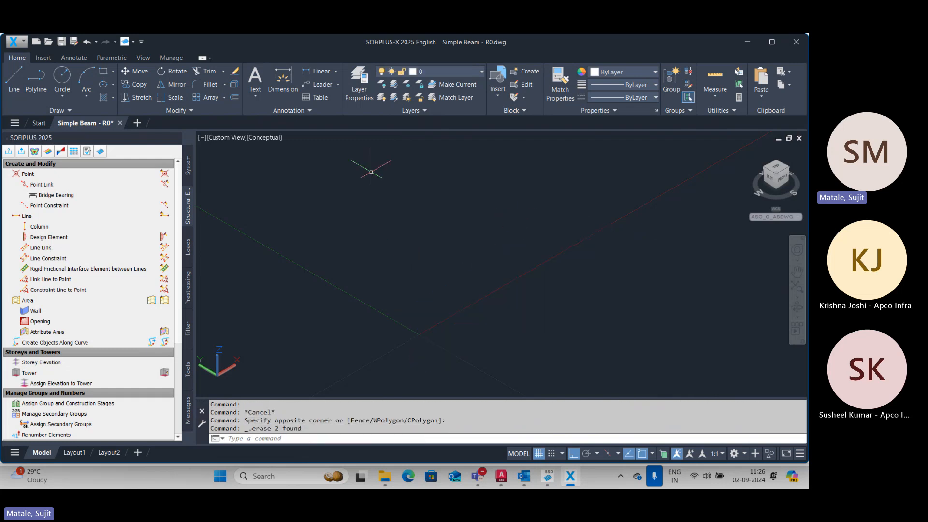
click(265, 136)
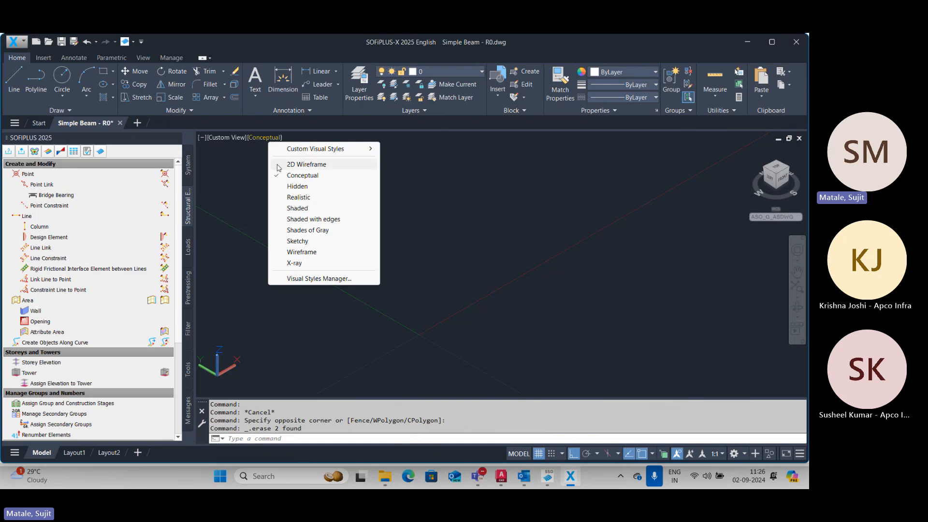
click(292, 164)
middle_drag(358, 261, 304, 253)
key(Escape)
key(Escape)
key(Escape)
key(Escape)
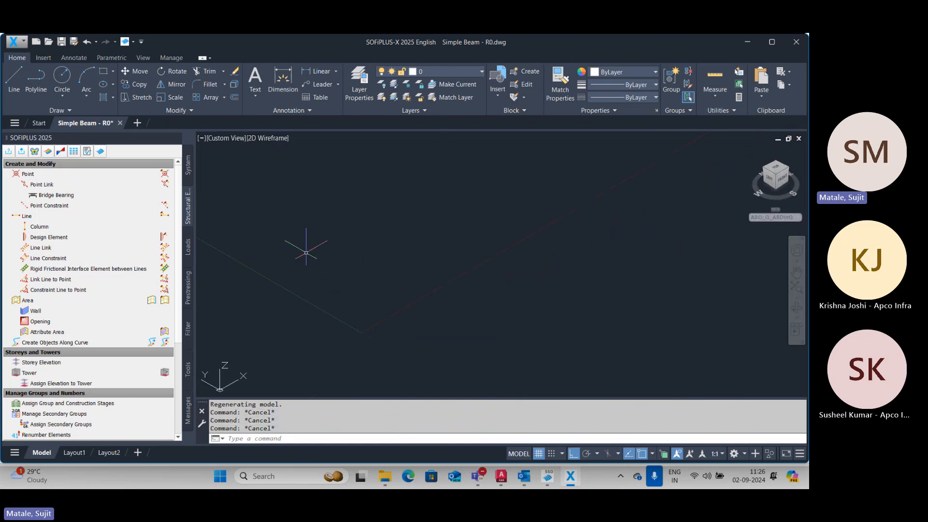
Step: Draw a three-point arc starting at 0,0 with its second point 10 m along X and its end point in the negative Y direction from there
text(arc)
key(Return)
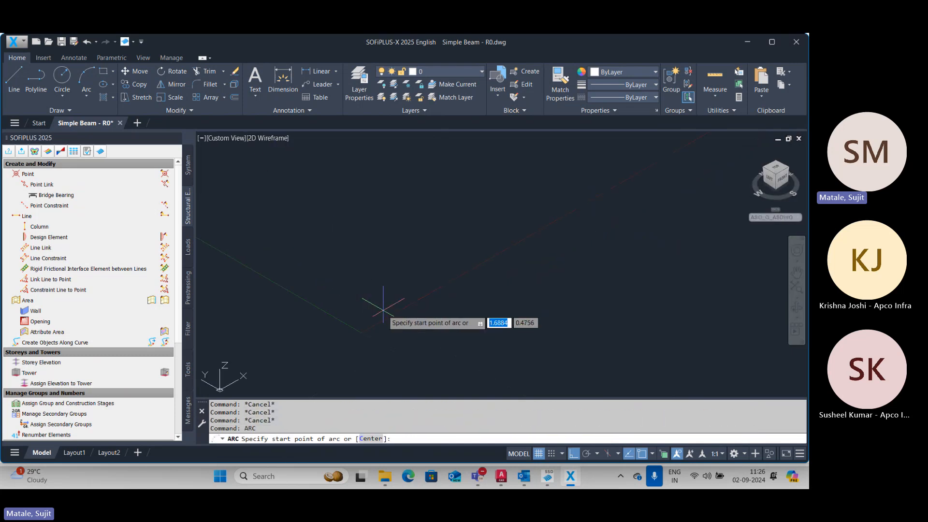
text(0,0)
key(Return)
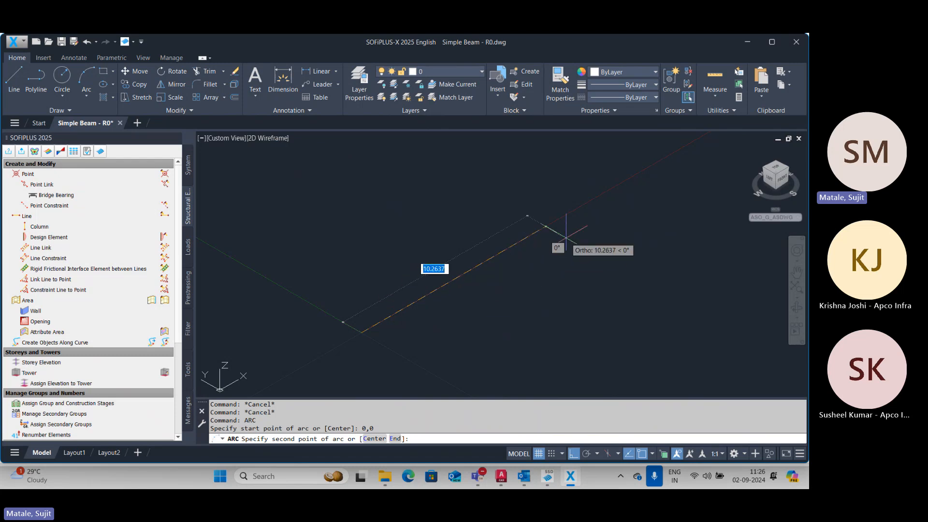
text(10)
key(Return)
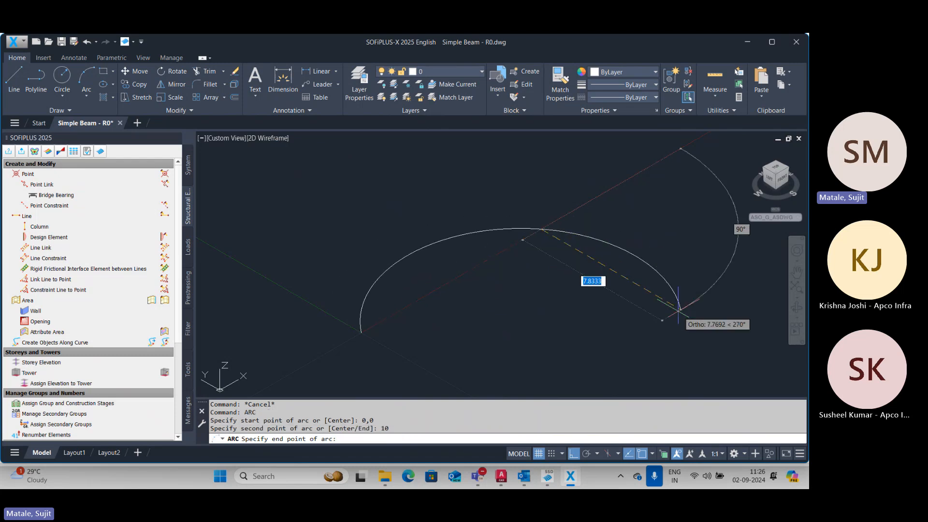
key(Escape)
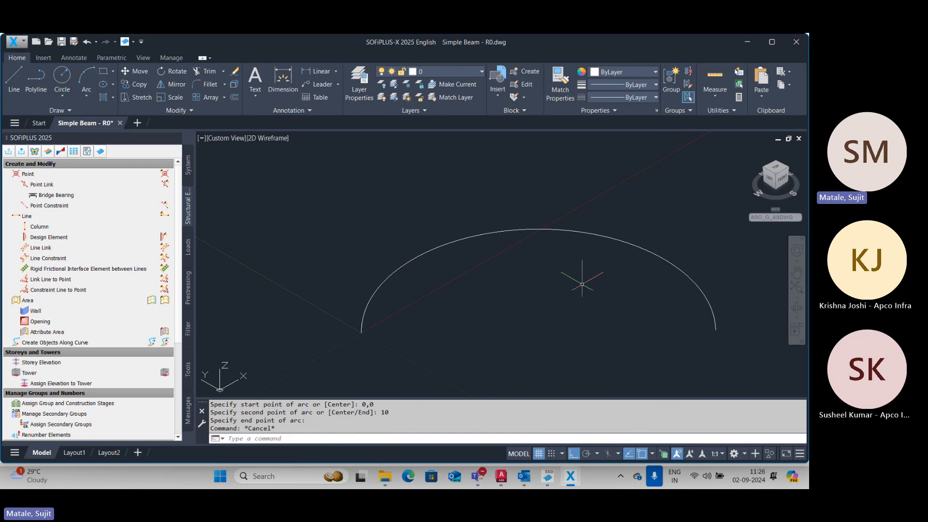
key(Escape)
middle_drag(564, 280, 498, 262)
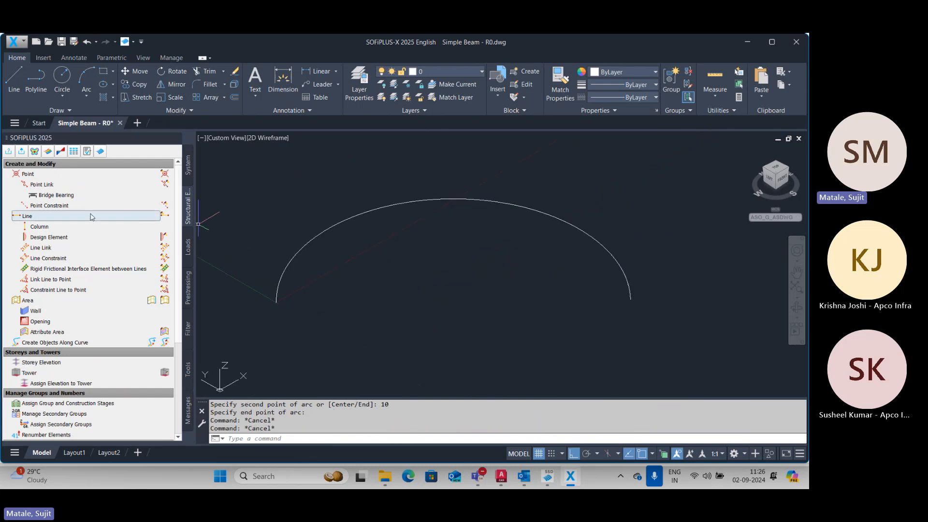
Step: Create a structural line on the arc as element type As Cross Section with the Mid section at both ends
click(91, 216)
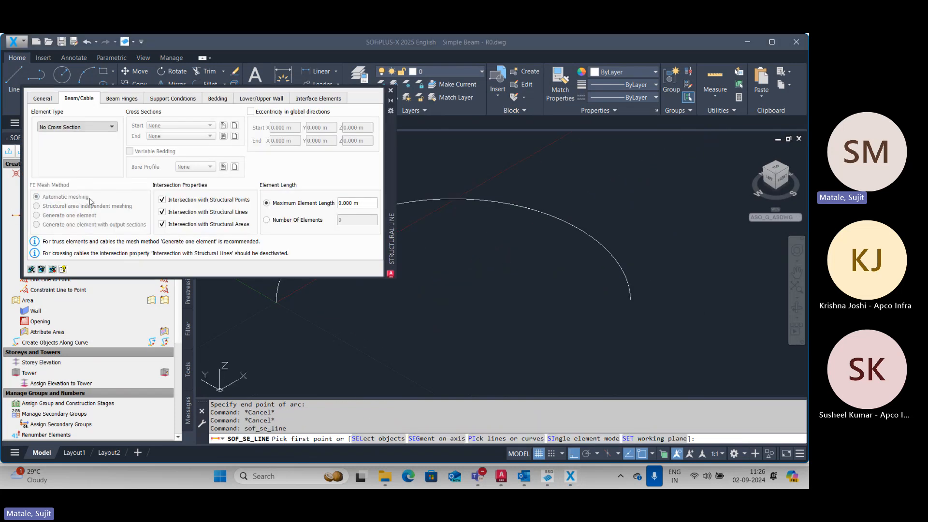
click(164, 126)
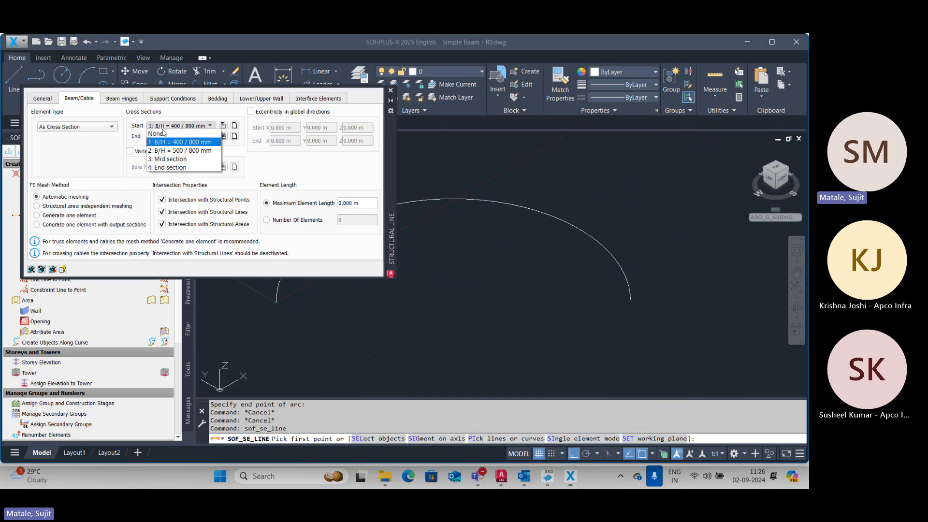
click(164, 159)
text(PI)
key(Return)
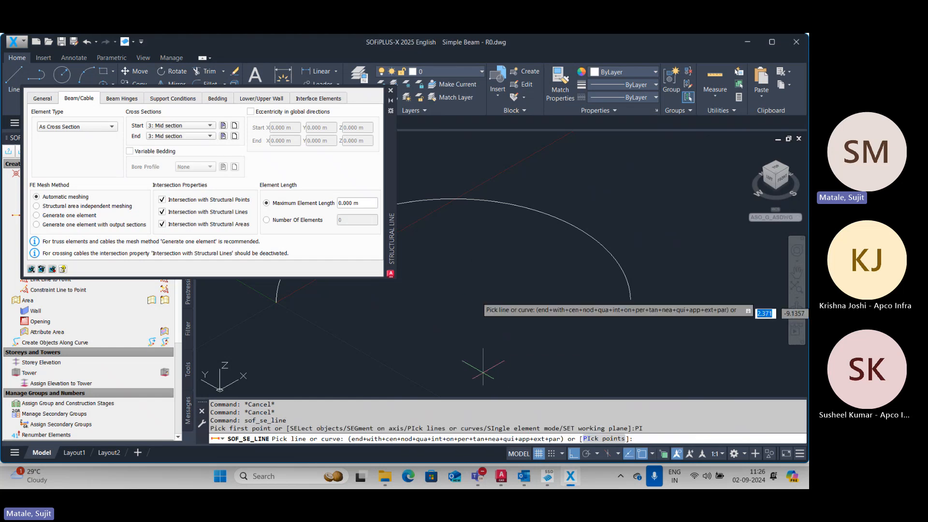
click(522, 205)
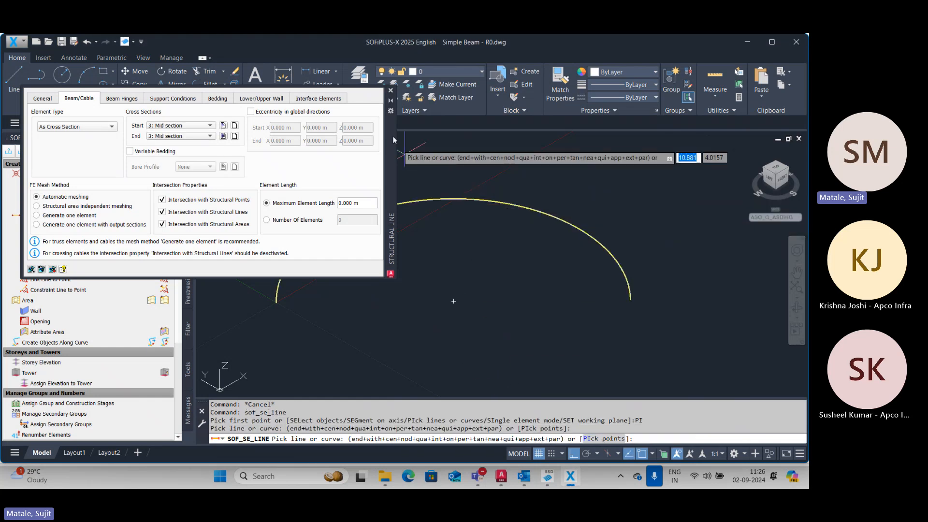
click(390, 90)
key(Escape)
key(Escape)
Step: Set the visual style to Conceptual to show the curved beam as a solid
click(267, 138)
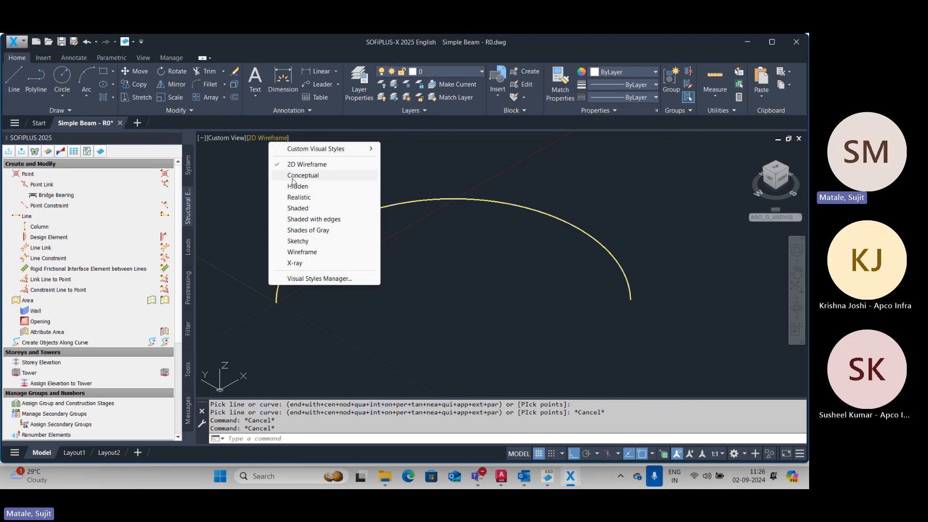
click(292, 176)
mouse_move(406, 304)
shift+middle_down()
mouse_move(363, 317)
mouse_move(403, 320)
shift+middle_up()
key(Escape)
key(Escape)
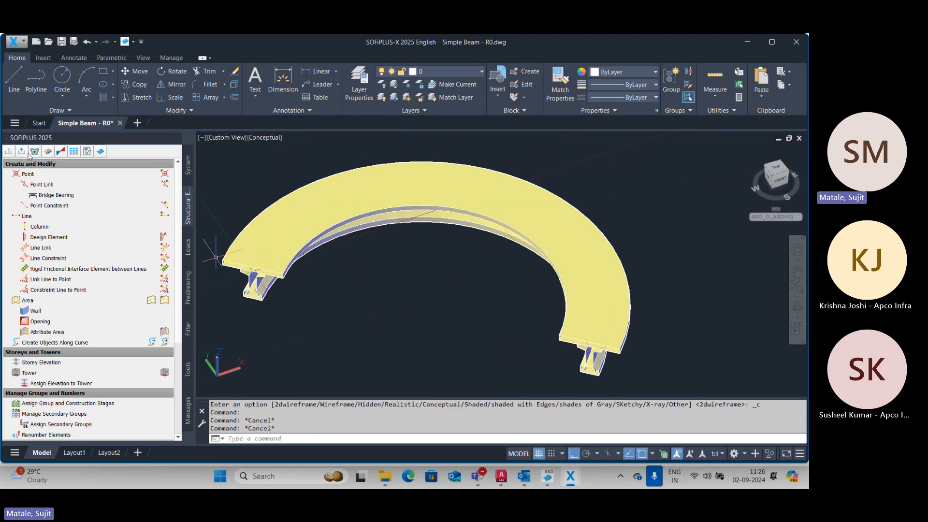
Step: Export the curved beam model and display its meshed elements with cross sections in SOFiSTiK Structural Desktop
click(22, 152)
click(460, 418)
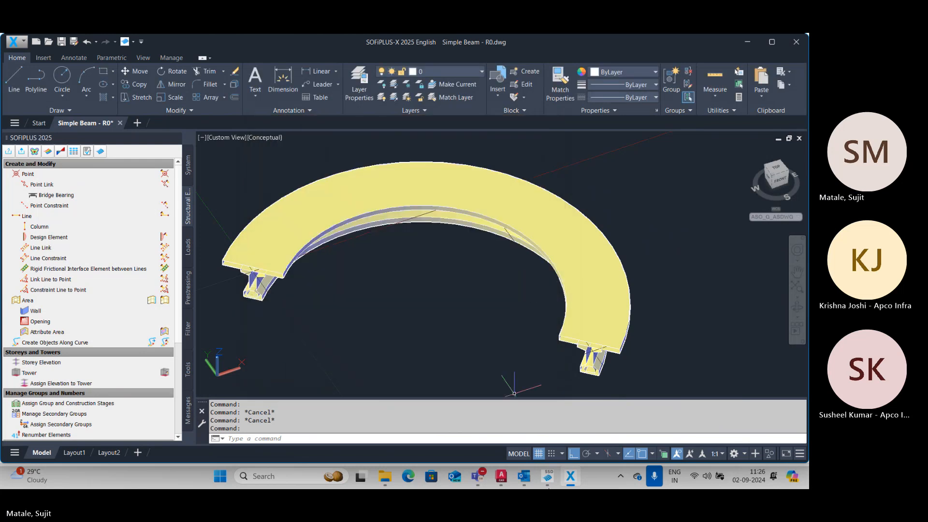
click(546, 480)
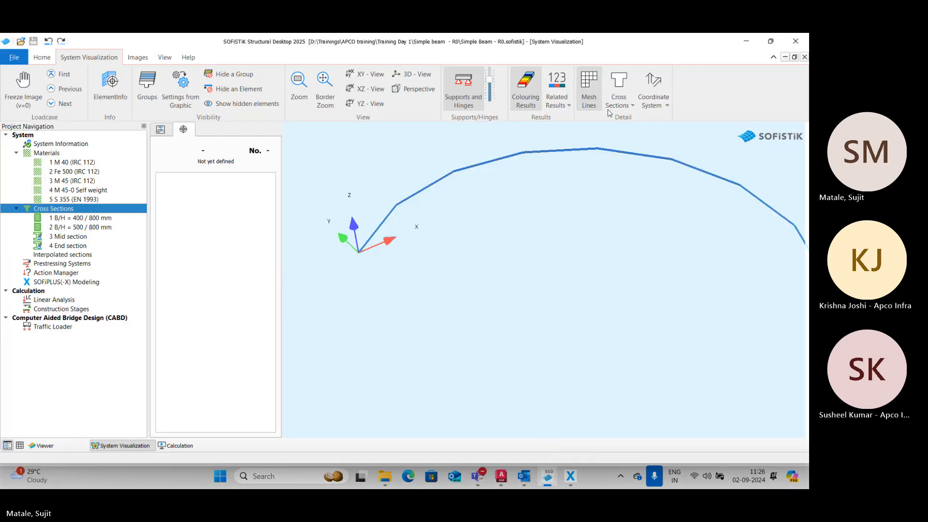
click(616, 104)
click(625, 128)
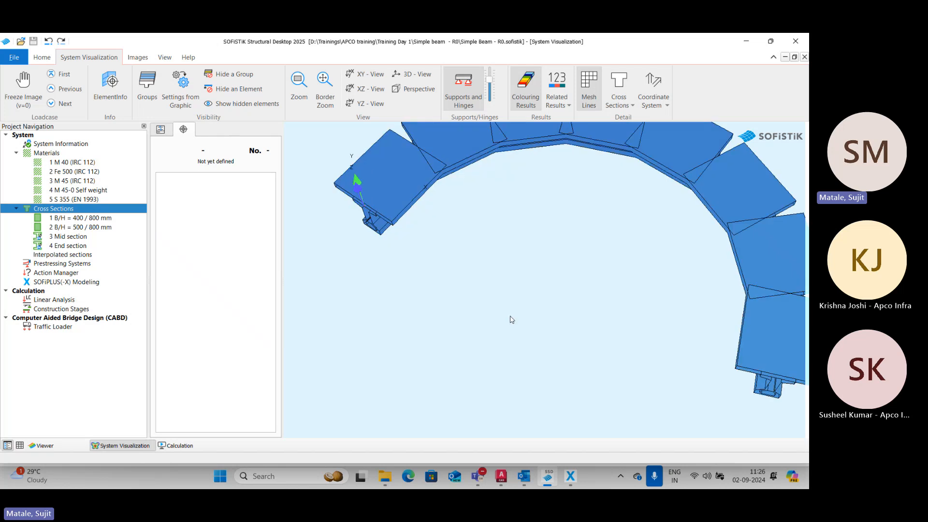
drag(533, 310, 510, 299)
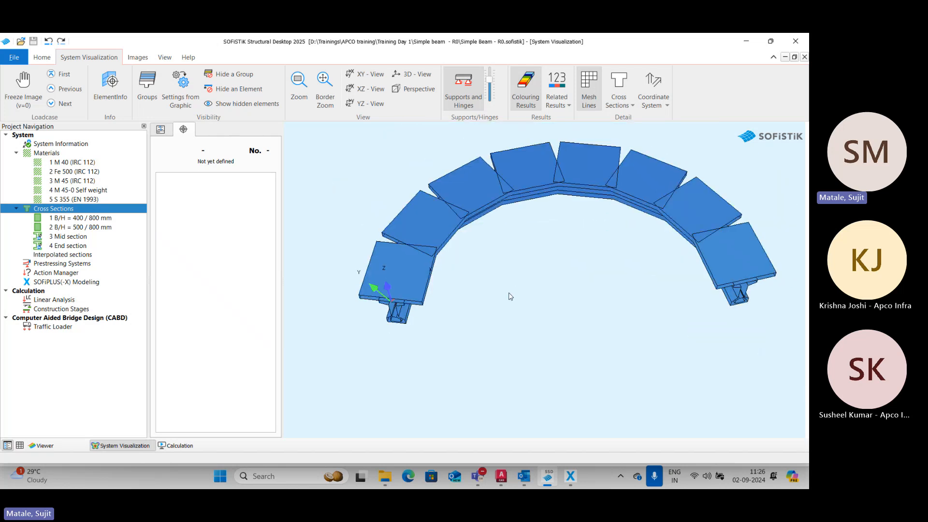
Step: Switch back to SOFiPLUS-X and delete the curved beam and its underlying arc
click(571, 476)
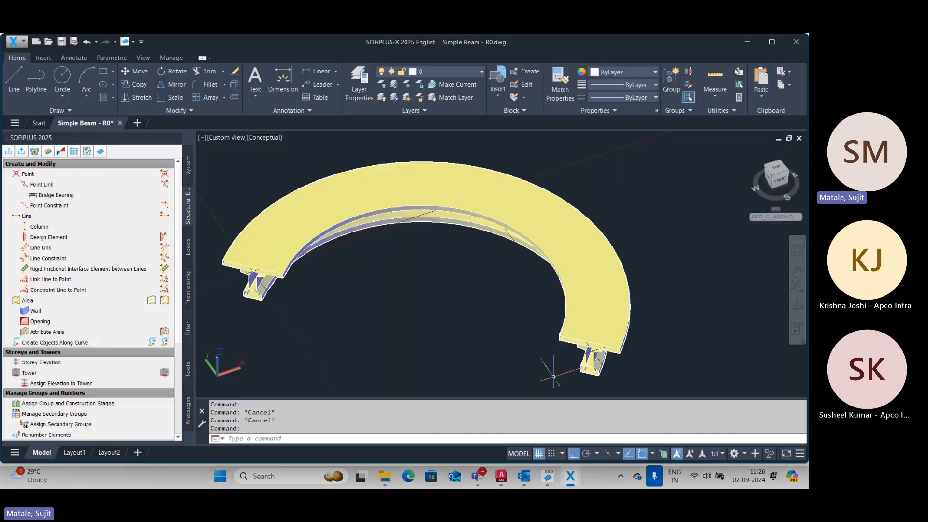
click(487, 230)
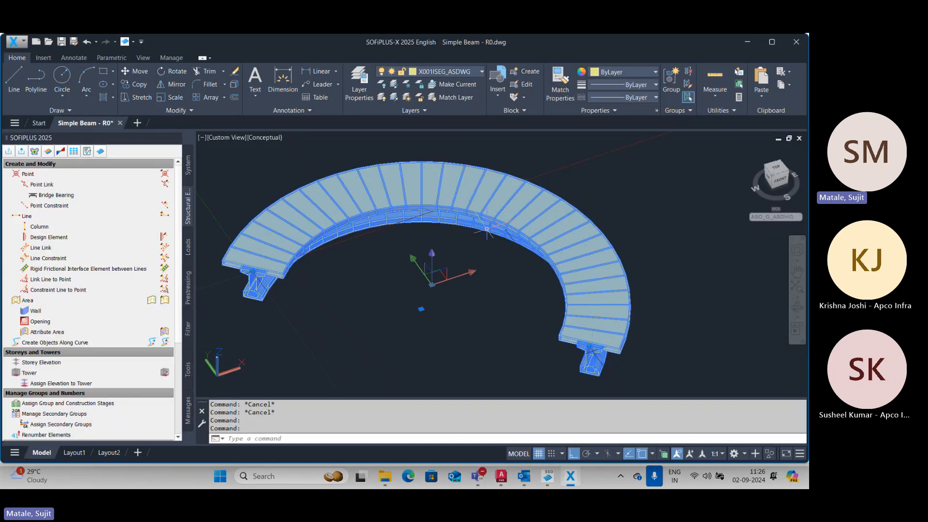
key(Delete)
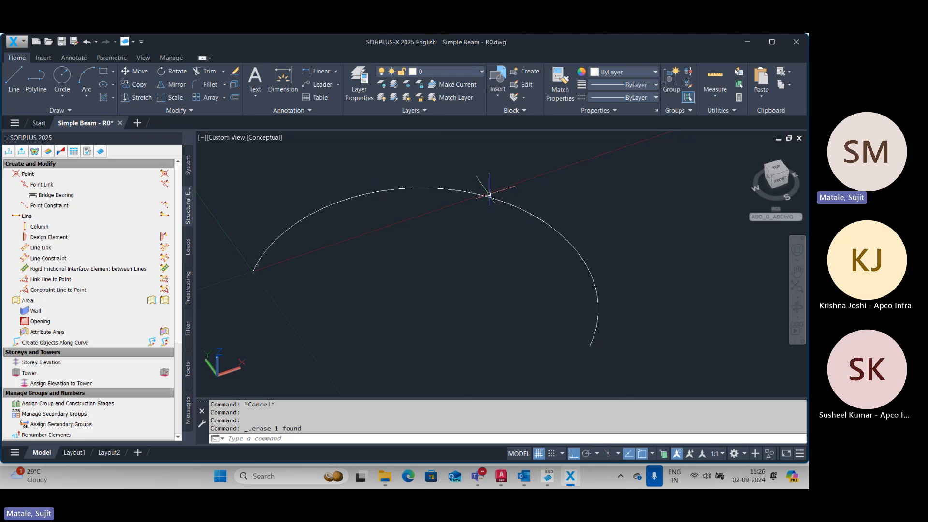
click(478, 200)
key(Delete)
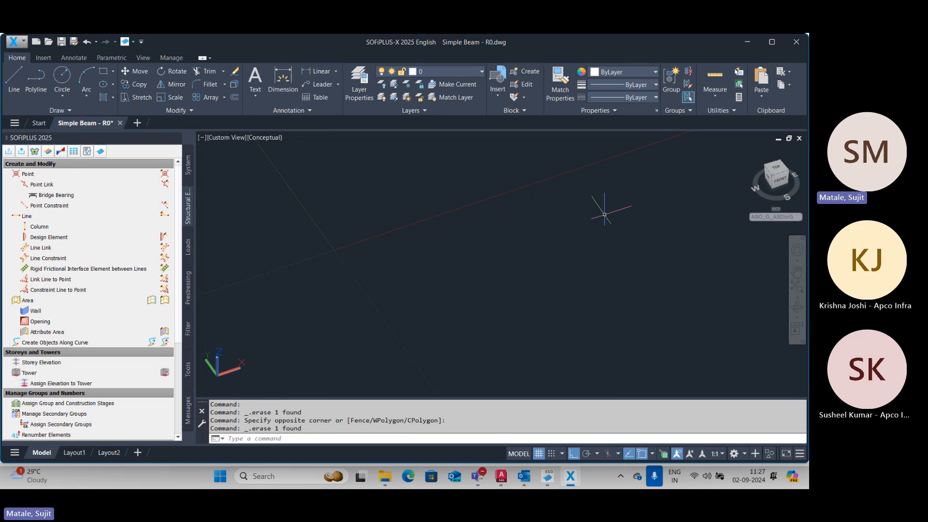
key(Escape)
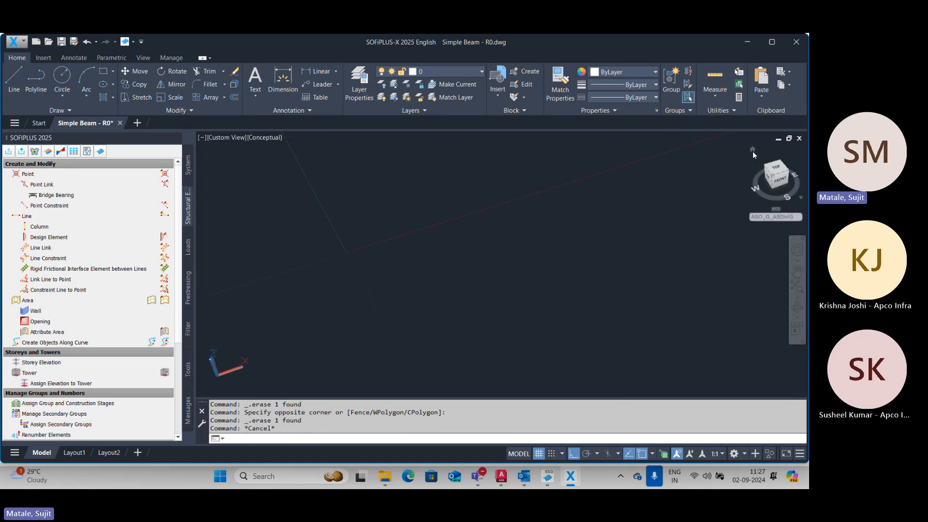
Step: Switch to AutoCAD and copy the bridge plan and deck outline with a base point where the lowest girder's centreline meets the left support line
click(753, 151)
click(500, 477)
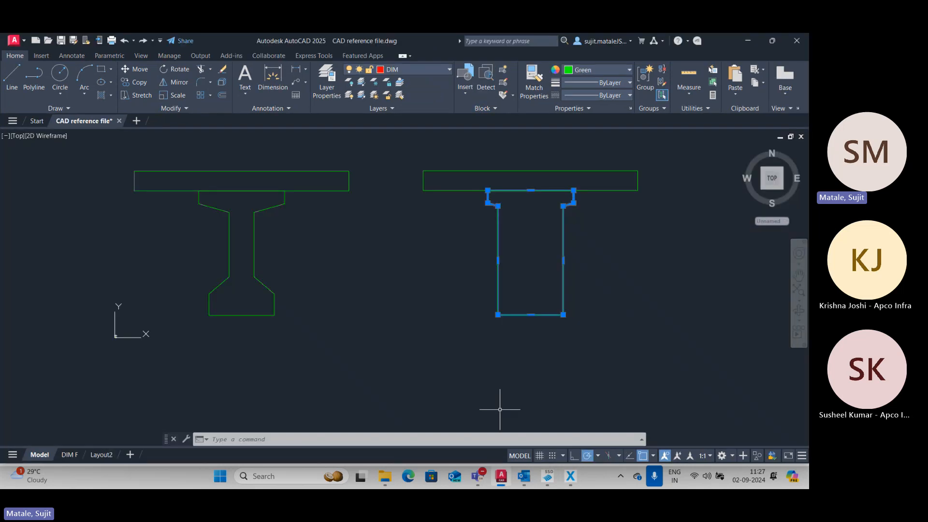
scroll(497, 404, down, 5)
scroll(321, 296, up, 6)
scroll(449, 301, up, 10)
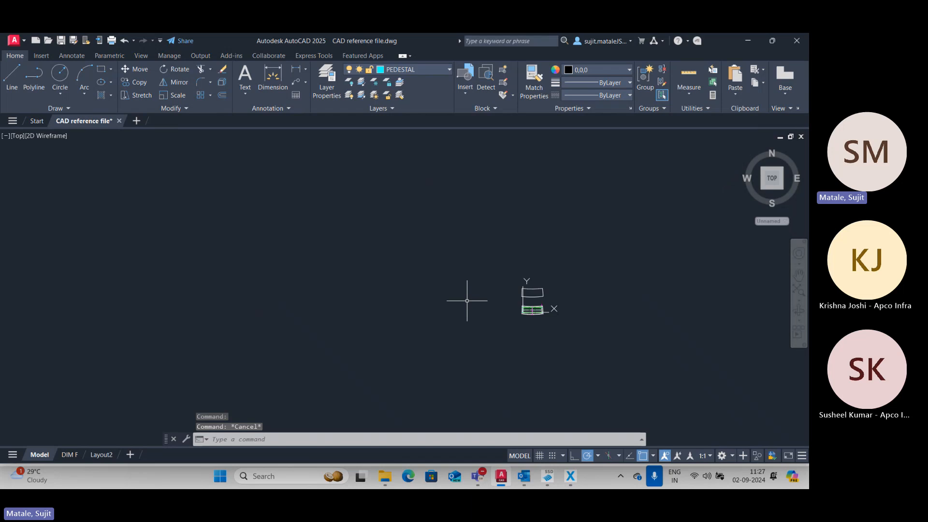
middle_drag(510, 310, 296, 305)
scroll(460, 253, up, 2)
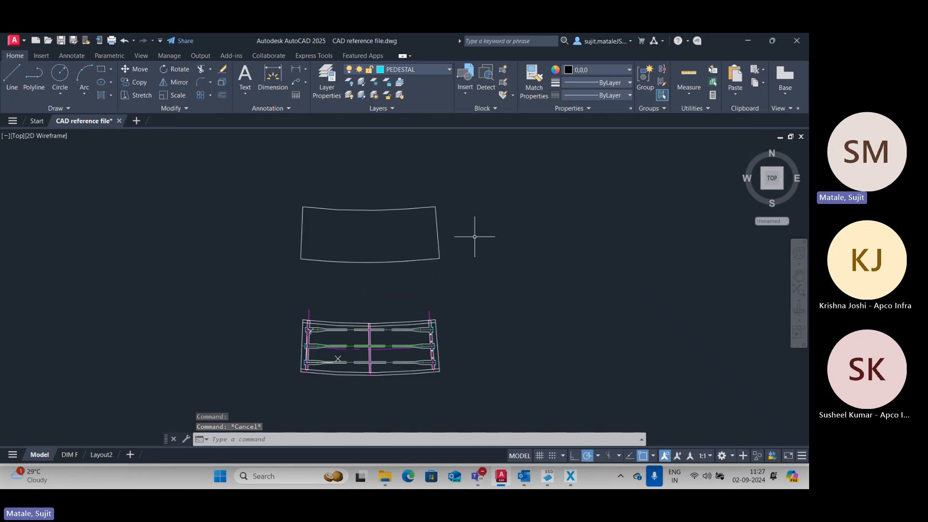
click(504, 163)
click(253, 397)
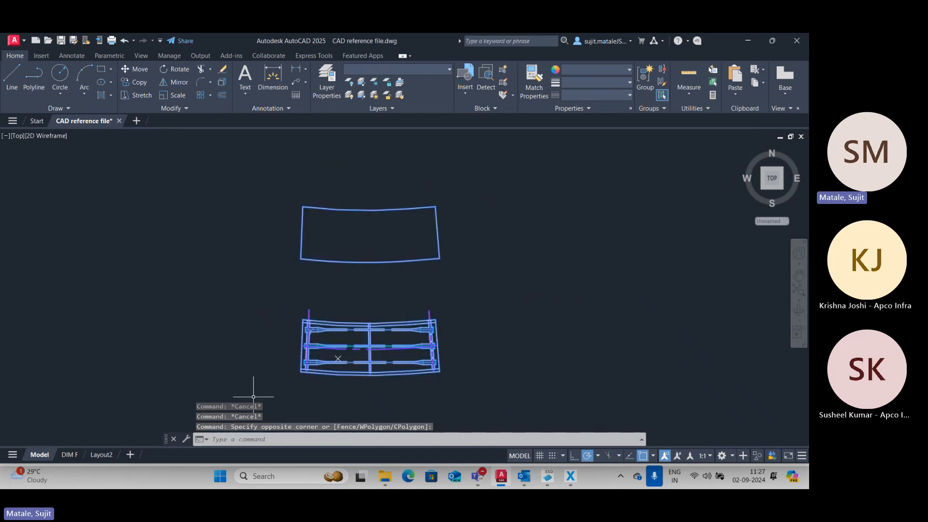
key(ctrl+shift+c)
scroll(261, 387, up, 2)
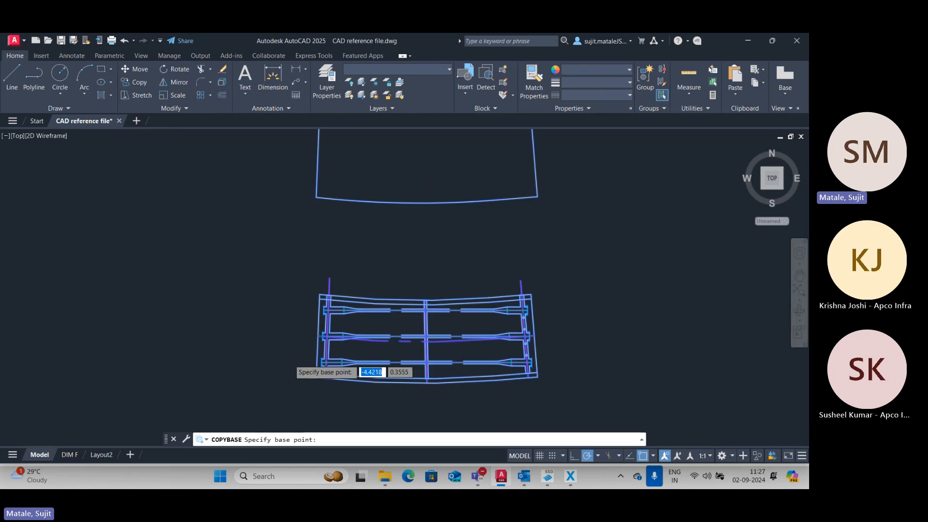
scroll(456, 371, up, 8)
click(457, 371)
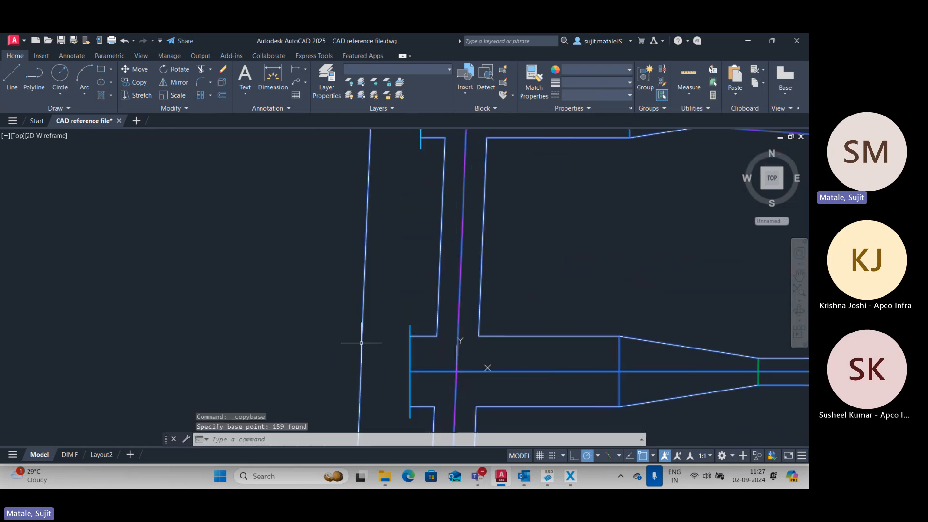
Step: Switch back to SOFiPLUS-X and paste the copied bridge drawing at insertion point 0,0
click(571, 476)
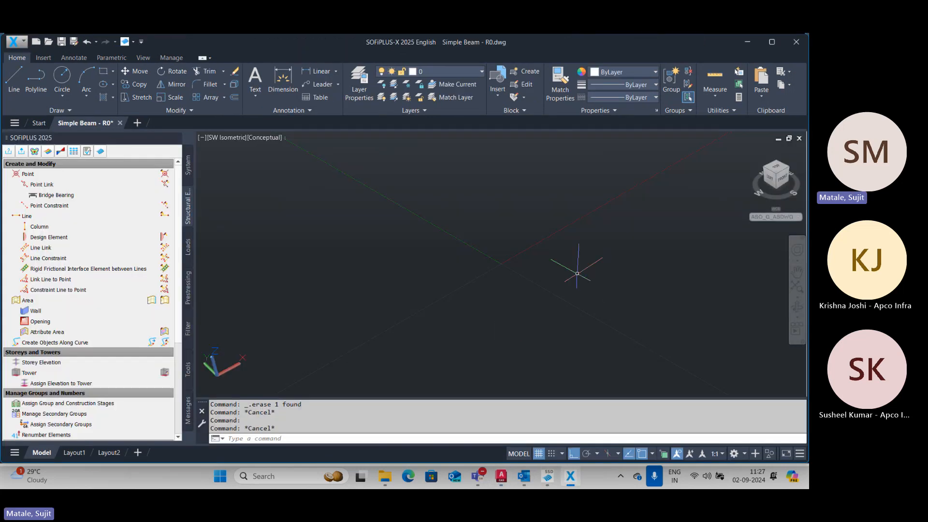
key(ctrl+v)
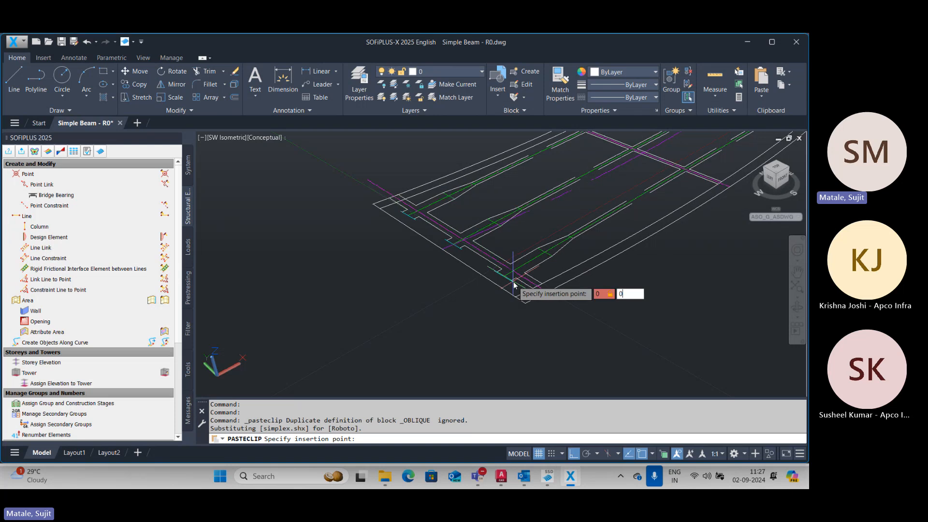
text(0,0)
key(Return)
scroll(473, 298, down, 5)
key(Escape)
key(Escape)
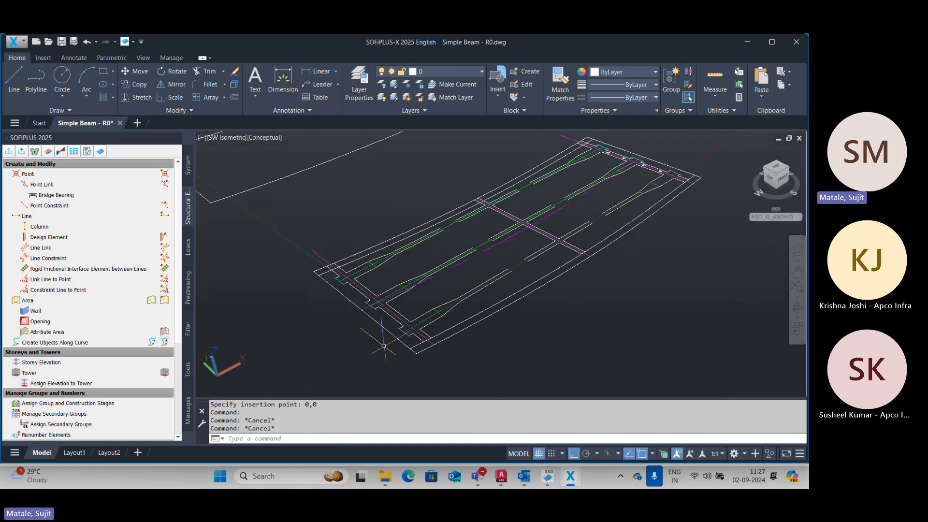
key(Escape)
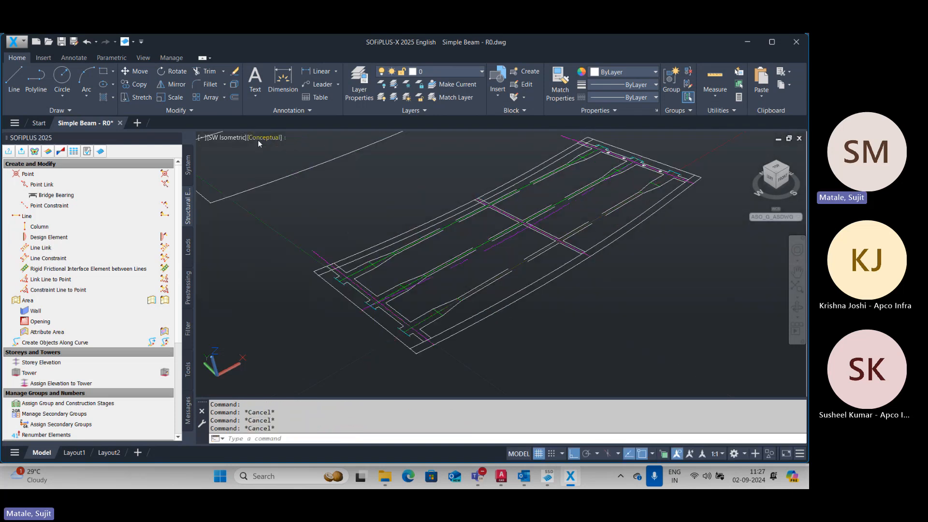
Step: Set the viewport's visual style to 2D Wireframe to work on the pasted bridge plan
click(263, 138)
click(281, 164)
middle_drag(356, 284, 325, 283)
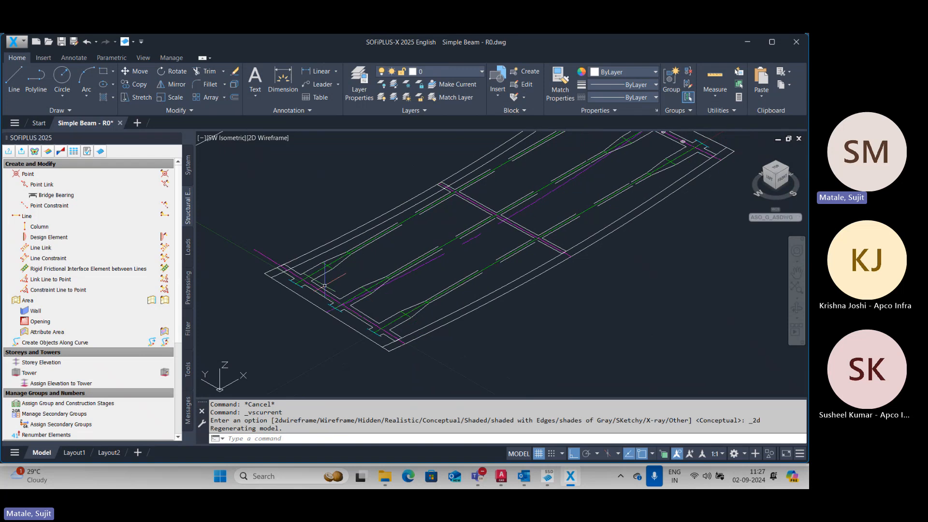
key(Escape)
key(Escape)
Step: Start a structural line with element type As Cross Section and the Mid section at both ends
click(78, 216)
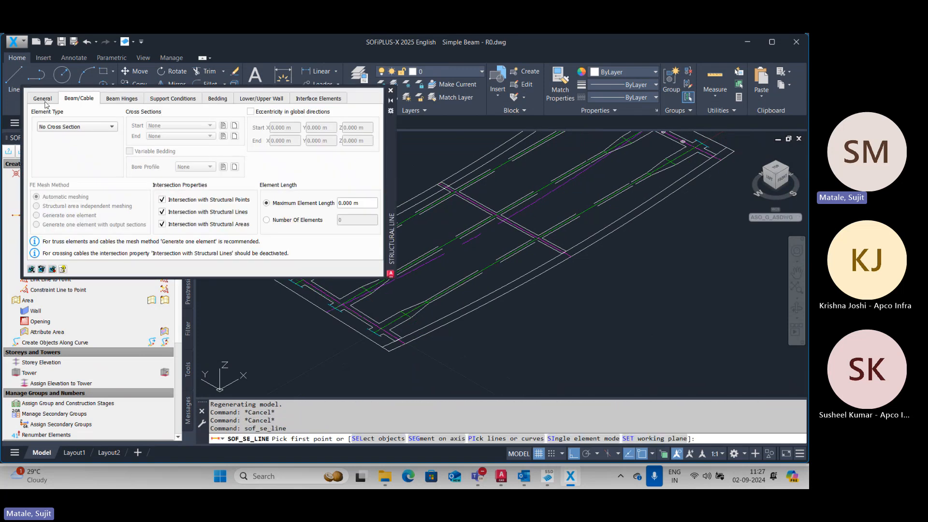
click(70, 127)
click(73, 195)
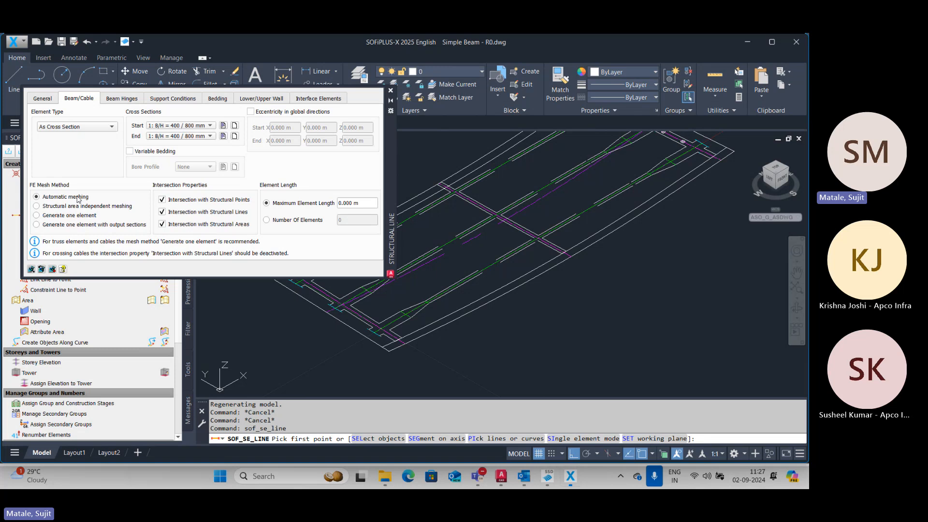
click(161, 126)
click(167, 158)
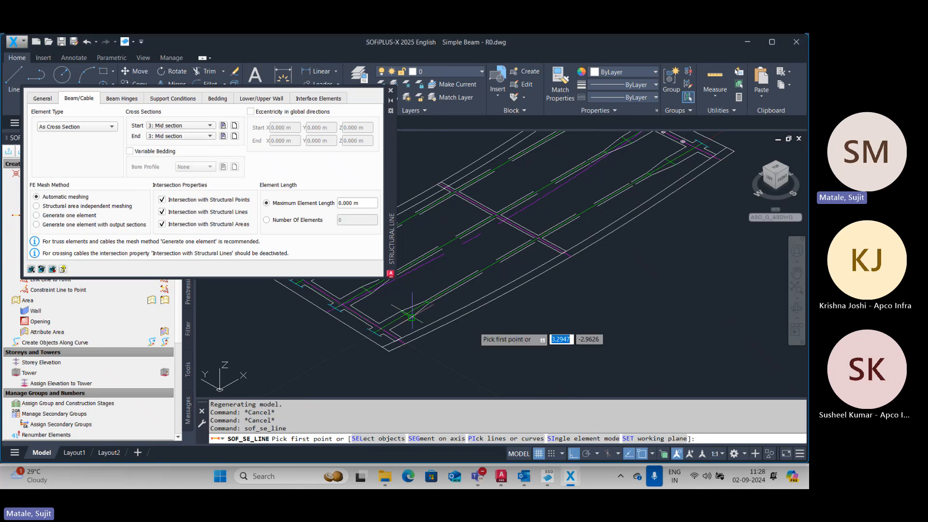
Step: Create structural lines from the existing centreline segments of the outermost front girder, picking each segment along its full length
middle_drag(489, 332, 513, 357)
click(506, 439)
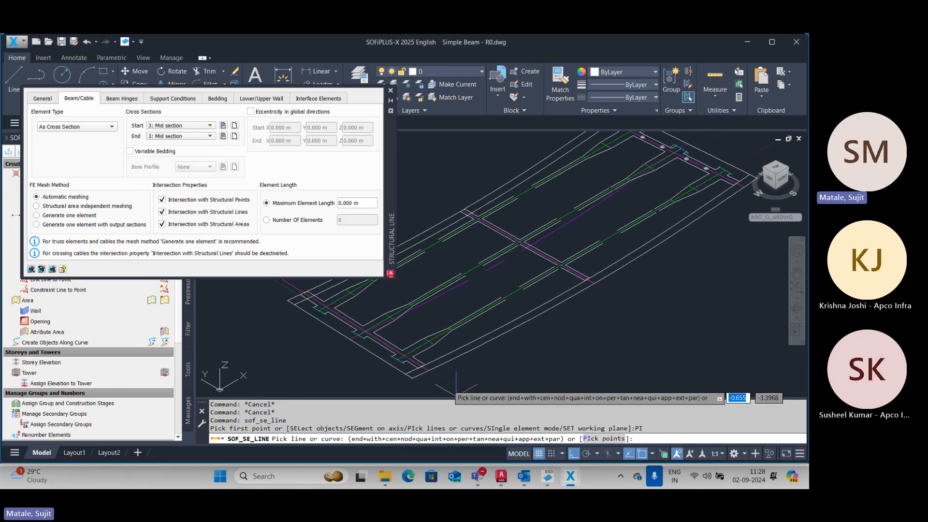
scroll(413, 333, up, 5)
click(412, 331)
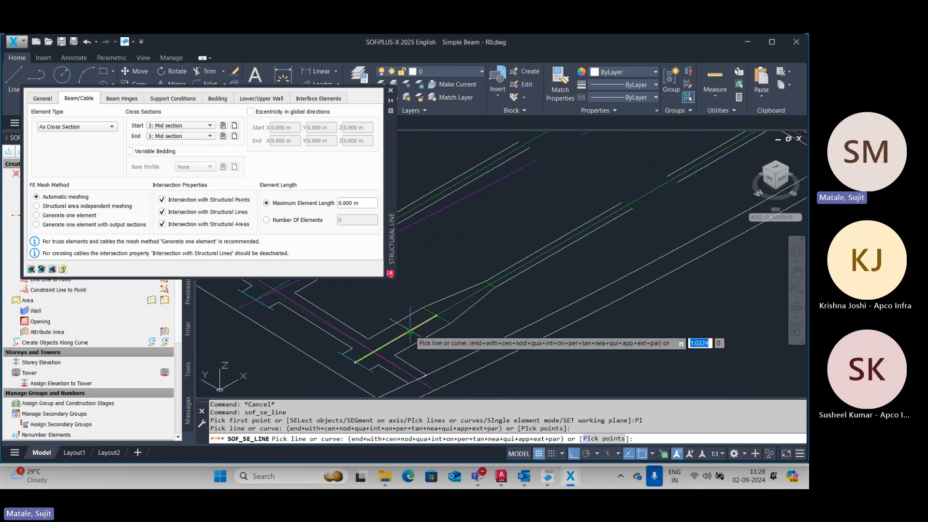
click(452, 307)
click(505, 275)
scroll(473, 319, down, 8)
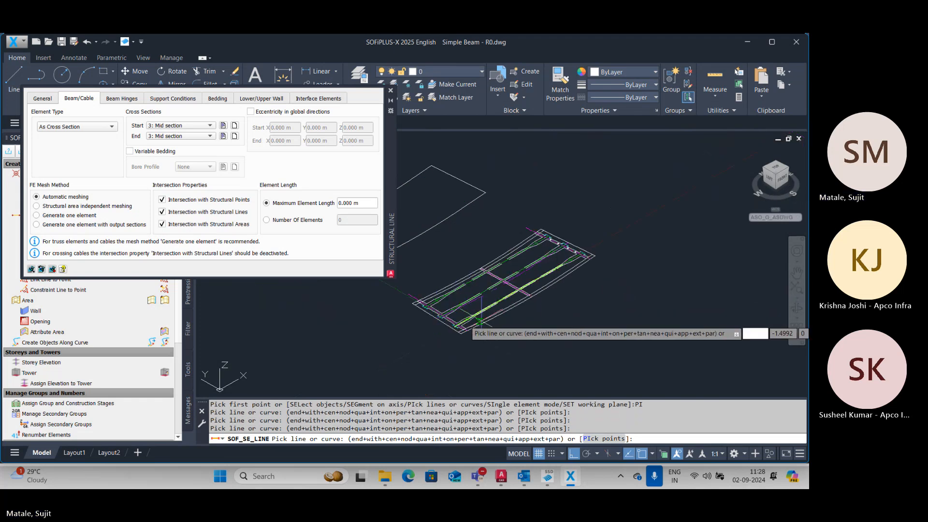
scroll(534, 259, up, 5)
scroll(597, 261, up, 3)
click(533, 246)
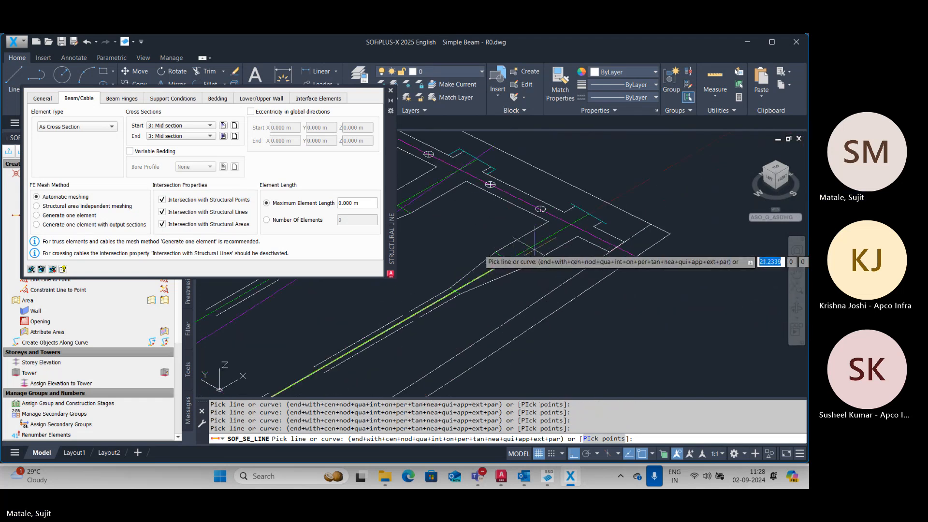
key(Escape)
key(Escape)
key(Escape)
key(Escape)
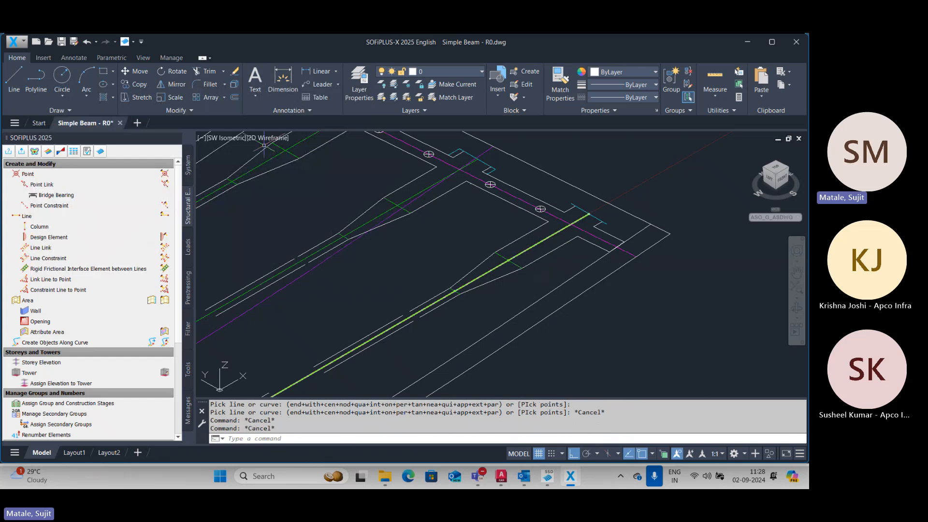
Step: Set the visual style to Conceptual and view the girder's near end from the side
click(260, 140)
click(310, 176)
scroll(487, 294, down, 4)
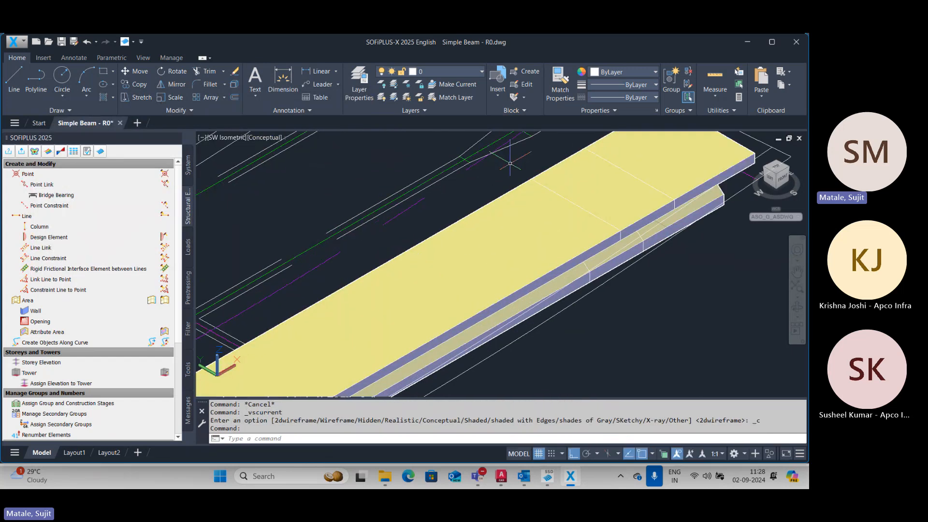
shift+middle_drag(488, 294, 475, 274)
scroll(299, 264, up, 4)
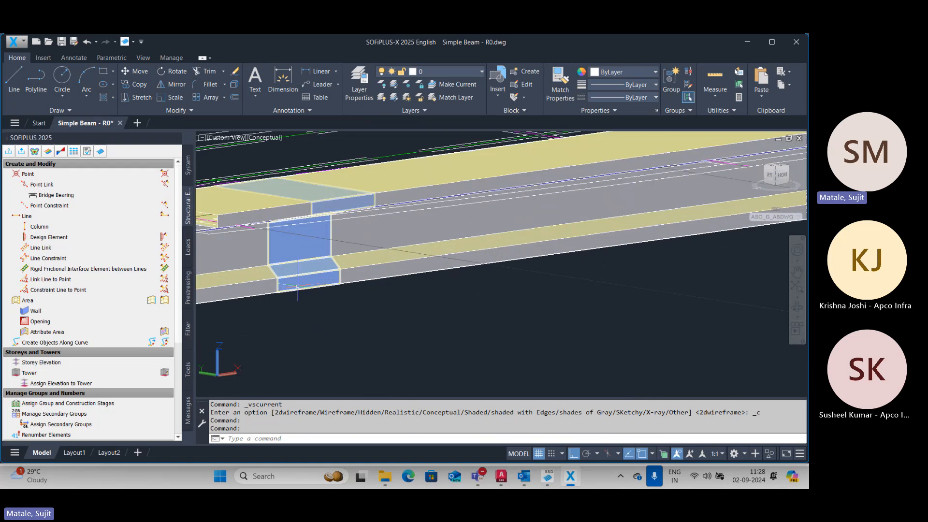
Step: Assign the End section to both the start and end of the girder's near end segment
mouse_move(300, 274)
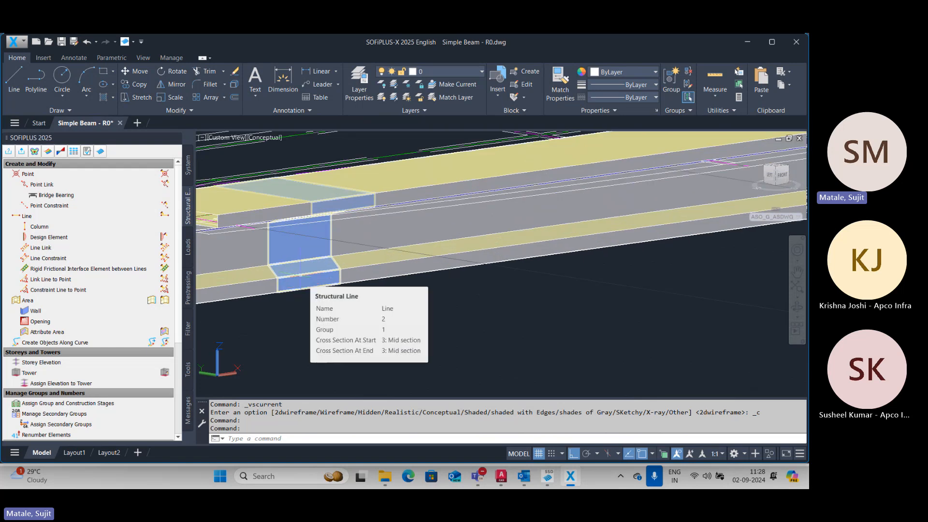
double_click(300, 274)
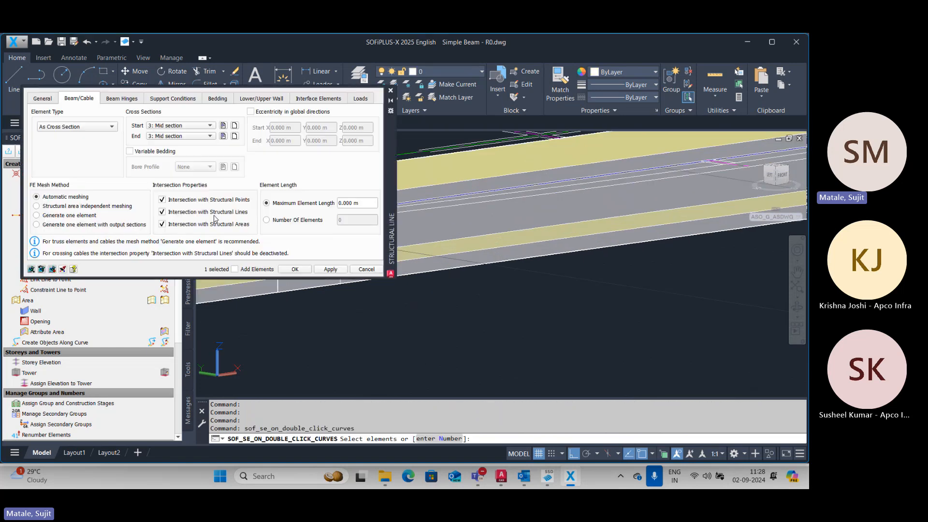
click(171, 125)
click(178, 173)
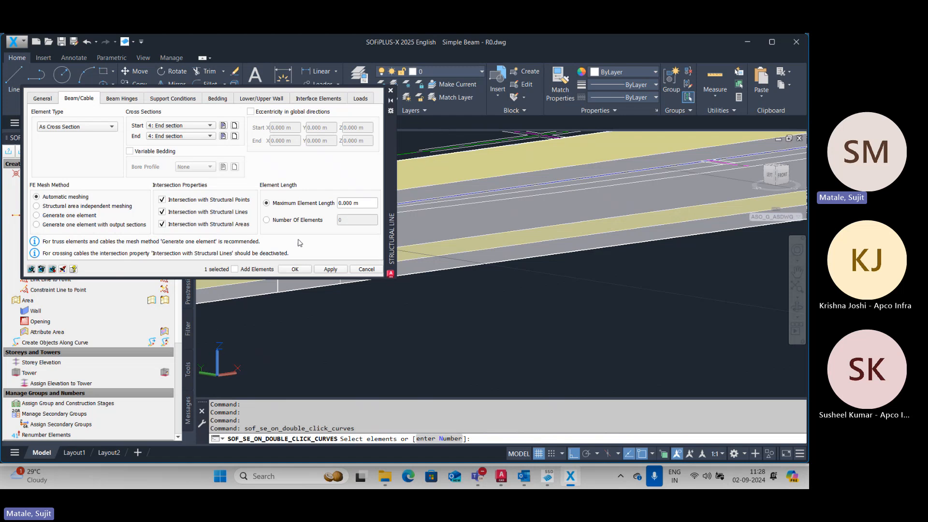
click(327, 270)
click(305, 270)
scroll(352, 287, down, 2)
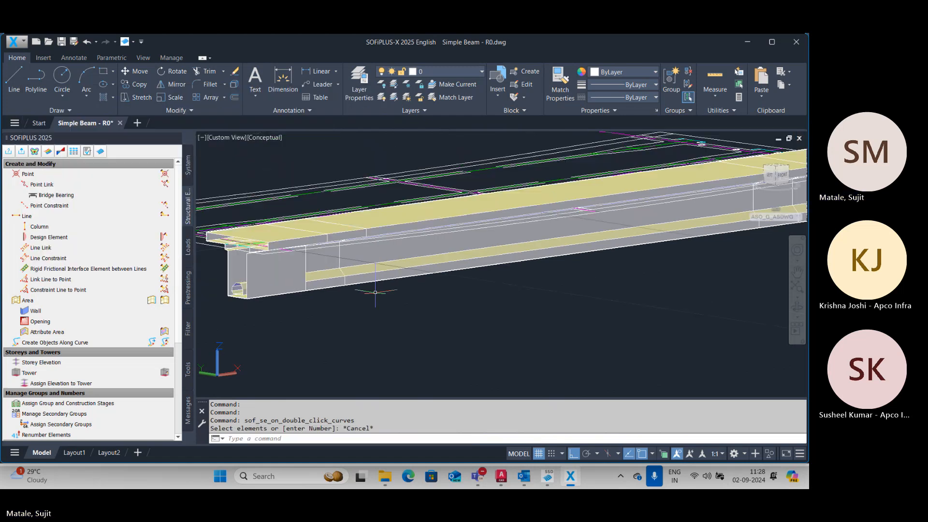
Step: Set the transition segment beside the near end segment to start with the End section and end with the Mid section
shift+middle_drag(382, 306, 369, 321)
double_click(276, 299)
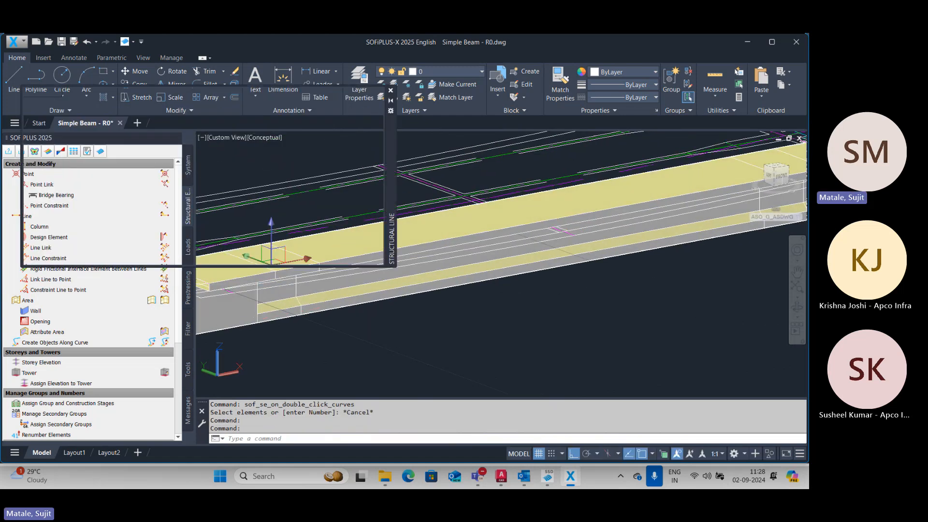
click(181, 126)
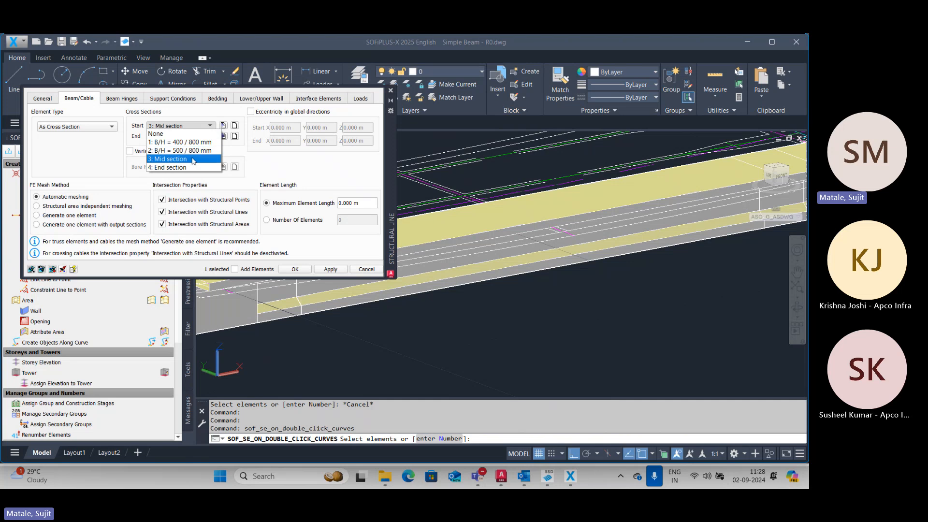
click(194, 171)
click(186, 137)
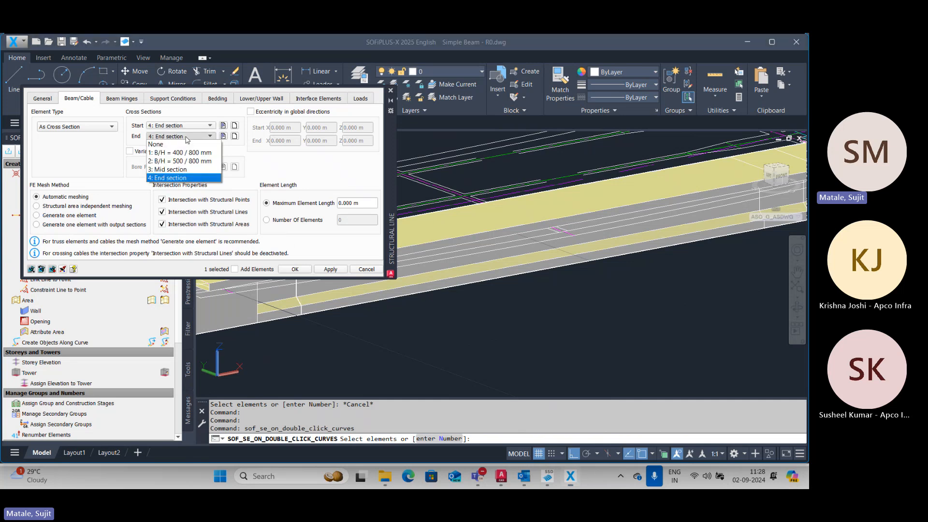
click(167, 172)
click(294, 269)
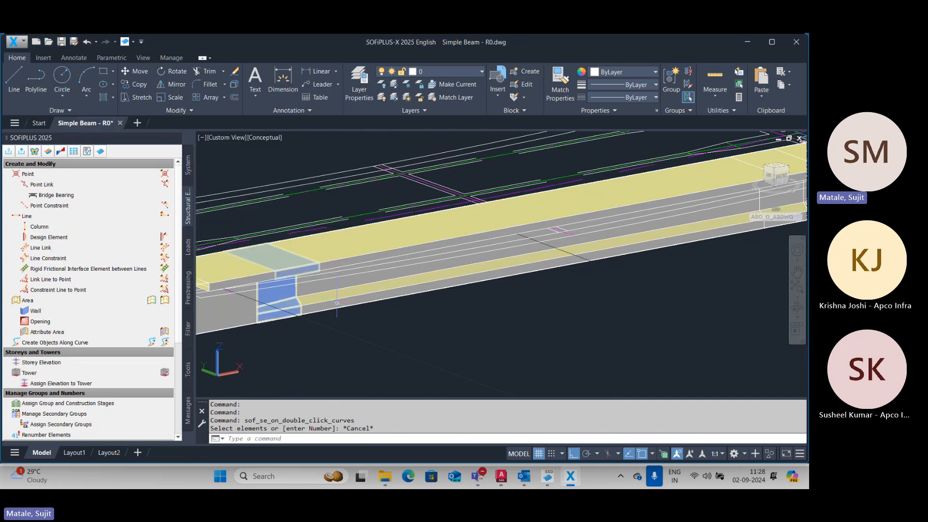
Step: Set the end cross section of the transition segment near the girder's far end to End section
scroll(300, 384, down, 5)
scroll(361, 329, down, 4)
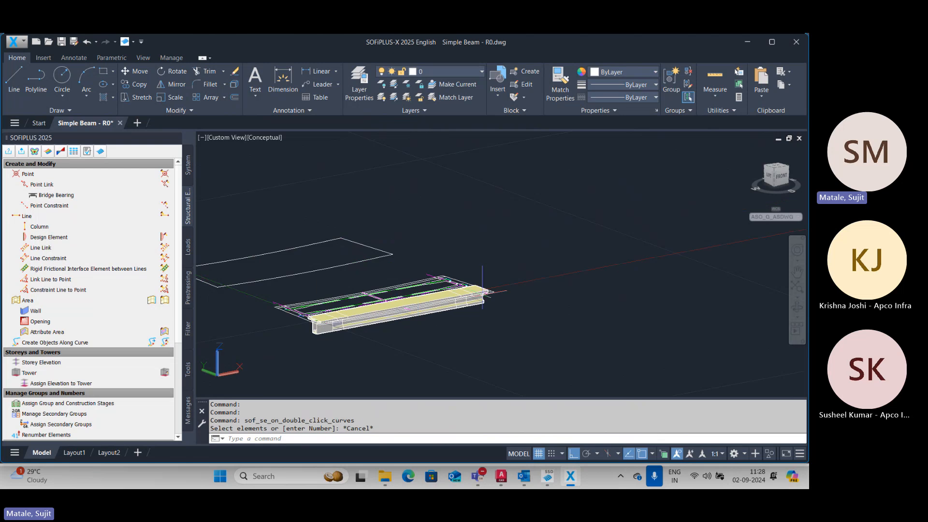
scroll(483, 290, up, 8)
click(357, 339)
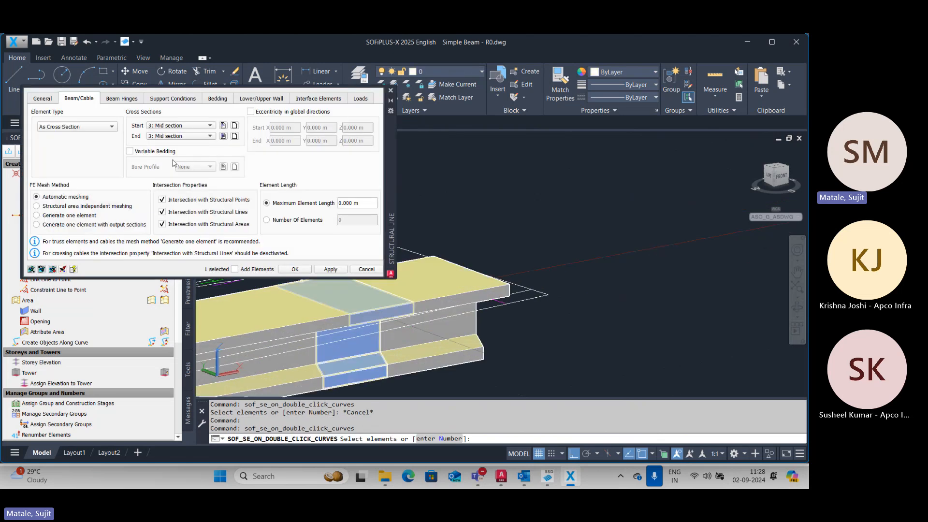
click(175, 136)
click(174, 180)
click(300, 272)
Step: Assign the End section to both the start and end of the girder's far end segment
double_click(417, 334)
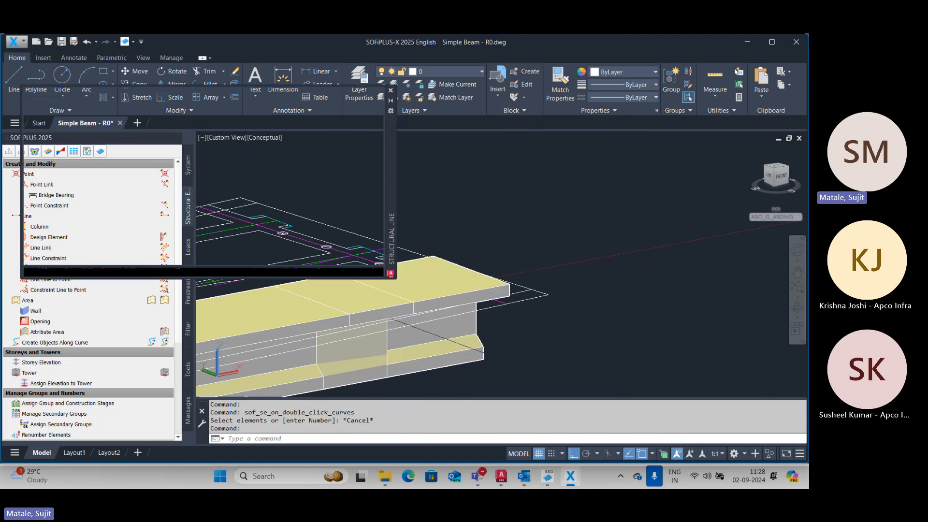
click(179, 125)
click(174, 168)
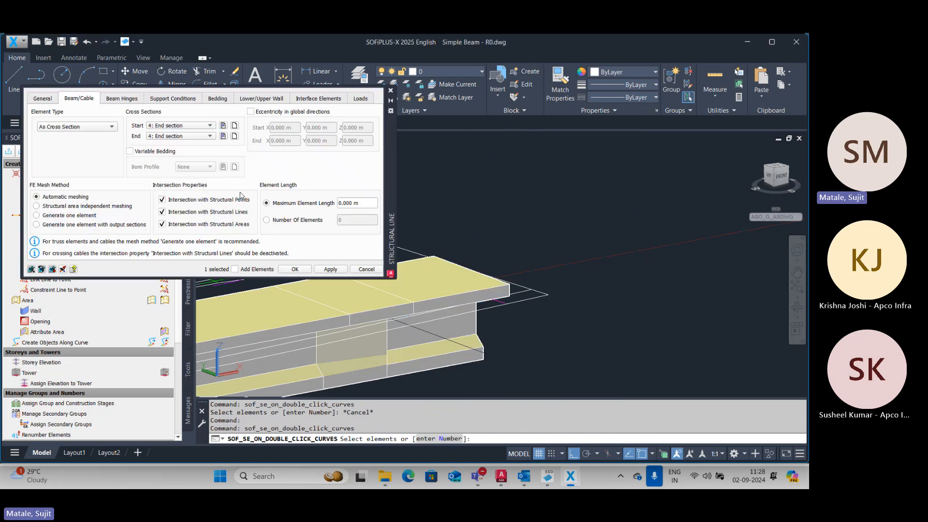
click(303, 270)
scroll(566, 257, down, 6)
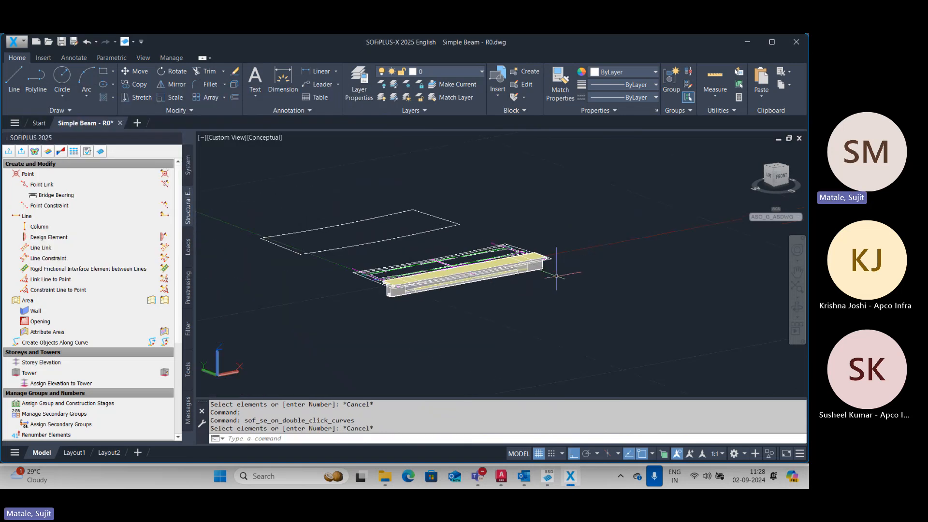
shift+middle_drag(556, 274, 556, 322)
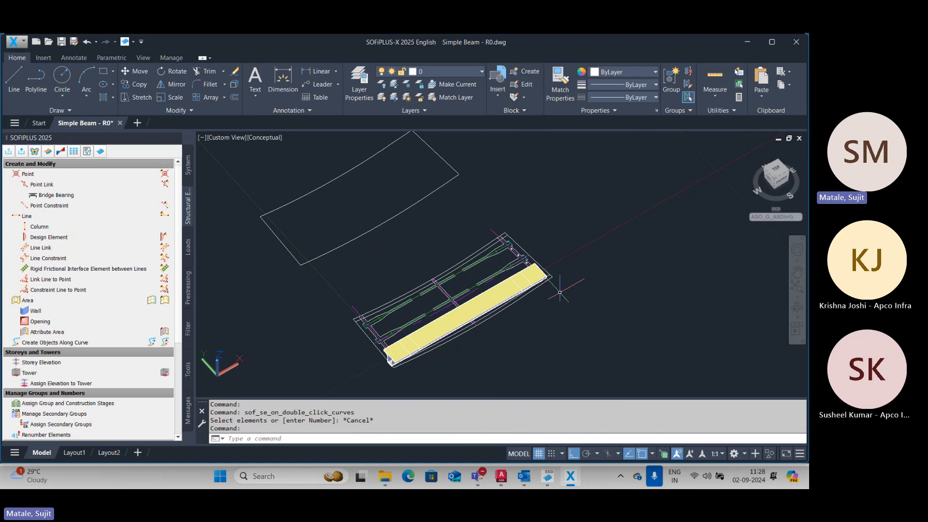
click(264, 137)
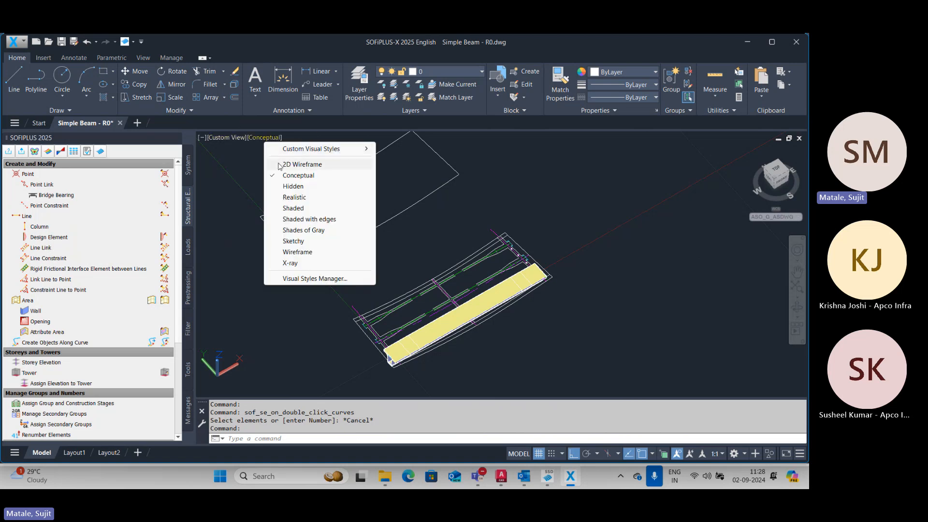
click(282, 164)
scroll(445, 351, up, 5)
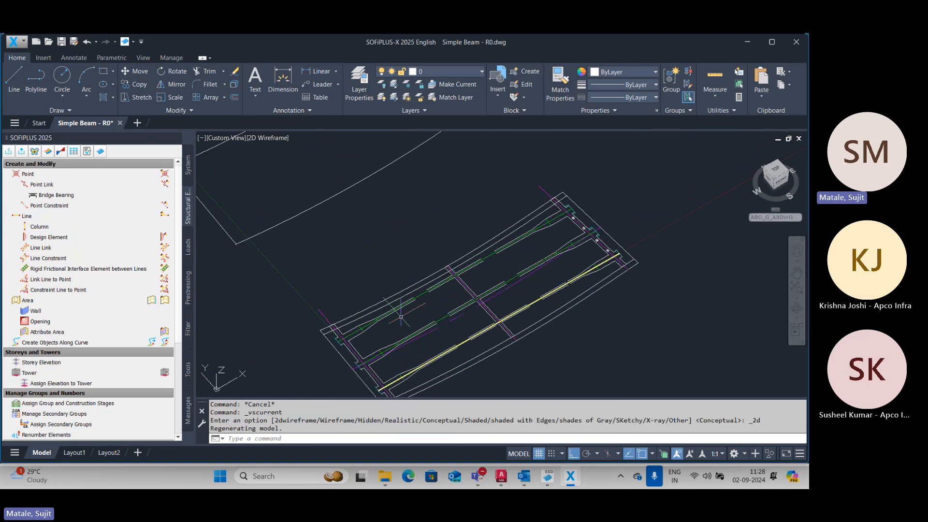
click(271, 138)
click(286, 173)
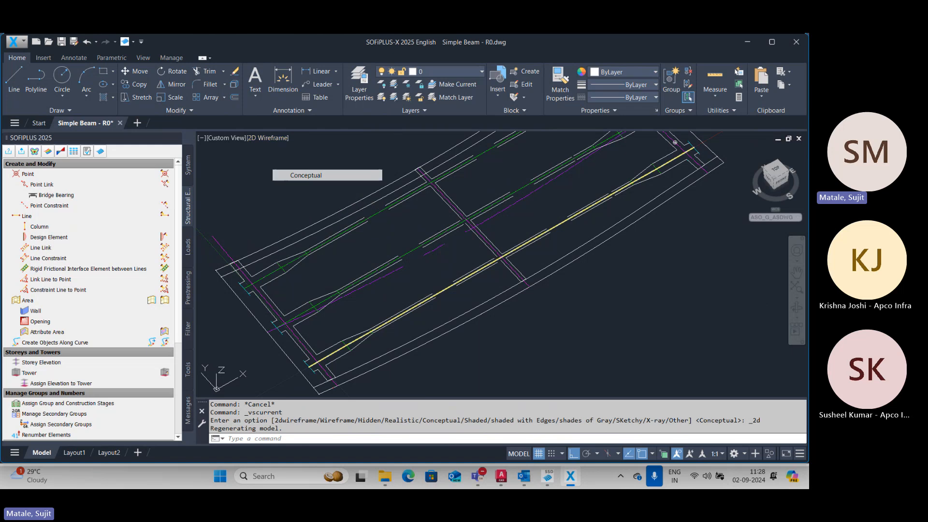
click(670, 157)
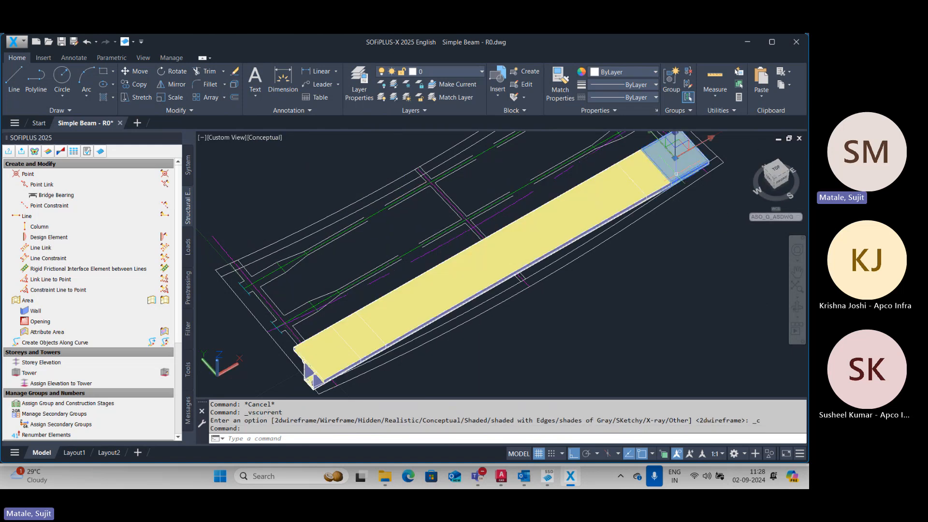
click(622, 193)
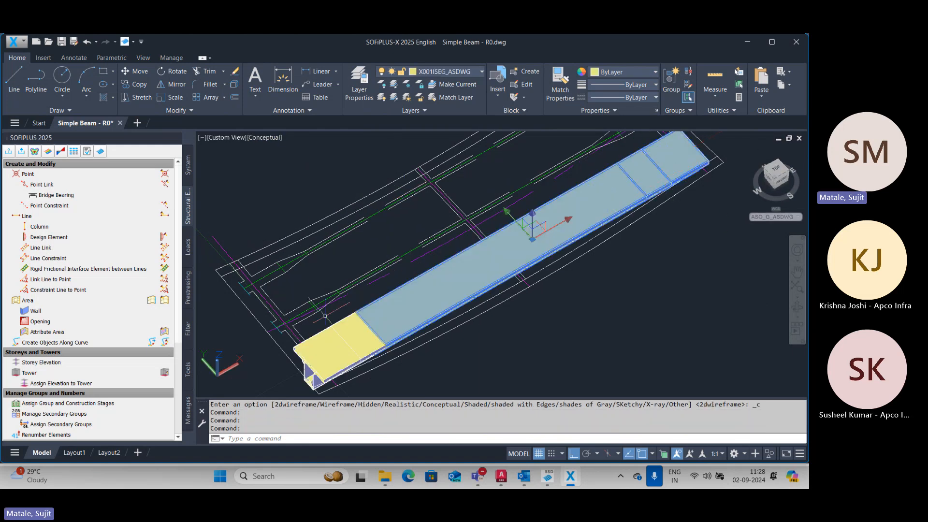
click(337, 332)
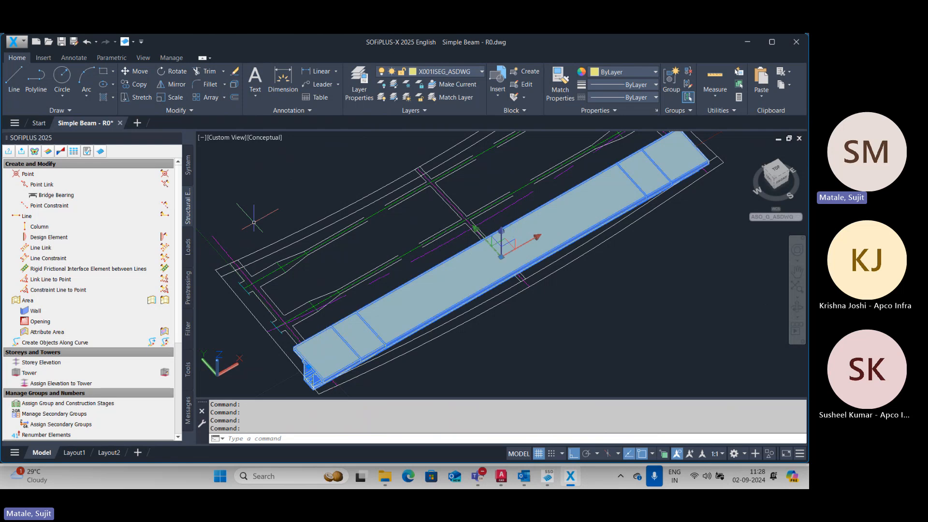
Step: Set the visual style to 2D Wireframe and select all five segments of the finished girder
click(265, 137)
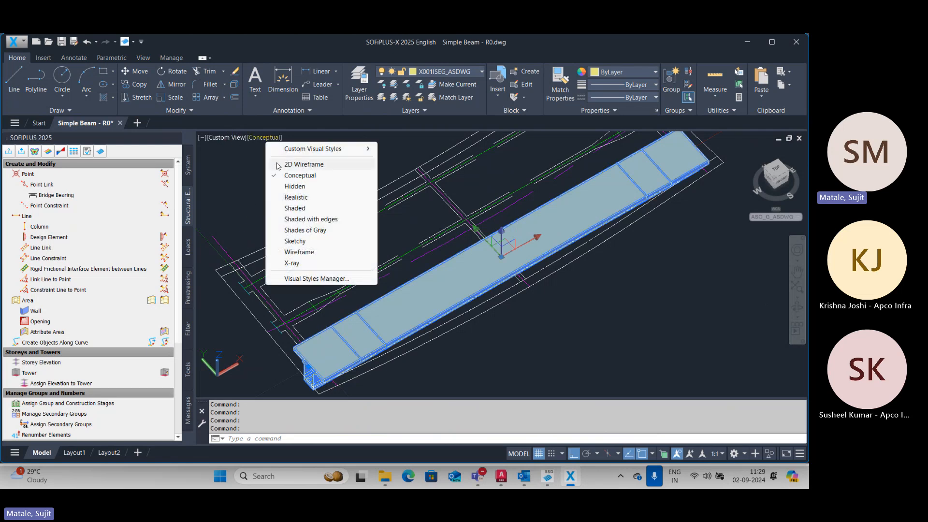
click(282, 163)
scroll(310, 365, up, 2)
click(348, 345)
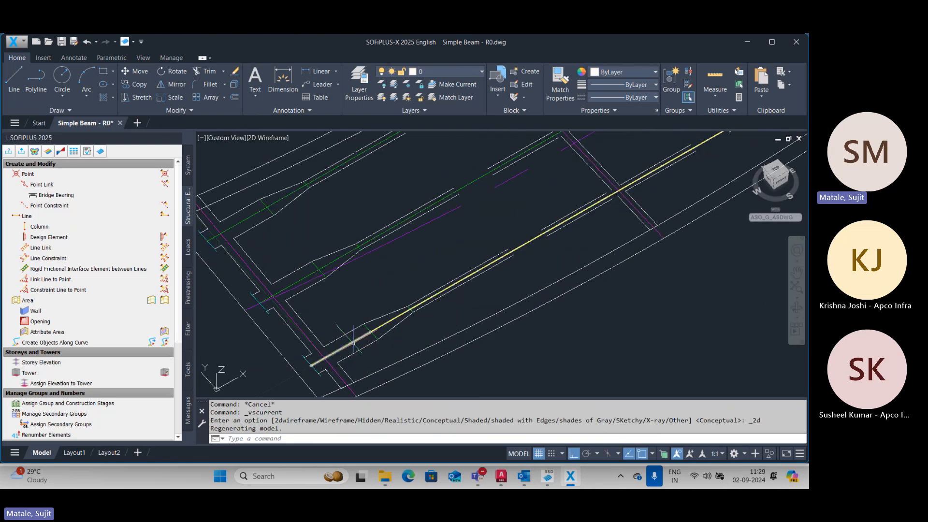
click(427, 300)
scroll(447, 290, down, 3)
scroll(696, 143, up, 3)
middle_drag(697, 144, 528, 250)
click(575, 225)
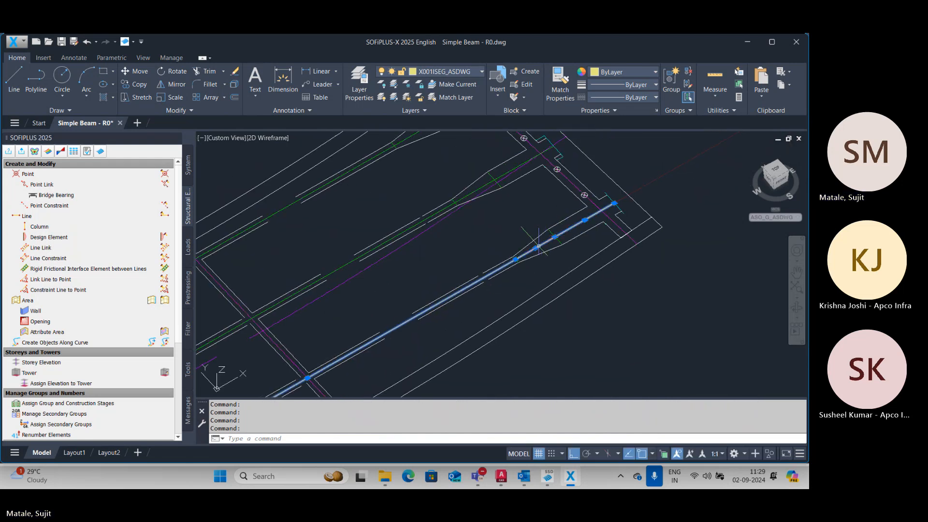
scroll(483, 236, down, 3)
scroll(375, 311, up, 3)
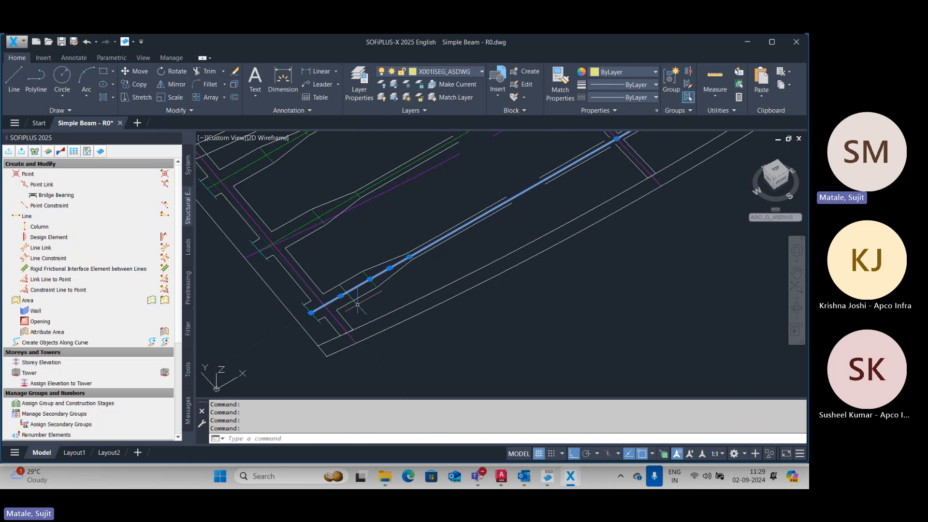
Step: Copy the five girder segments onto the other two girder centrelines, using the girder's crossing with the near bearing line as base point
text(co)
key(Return)
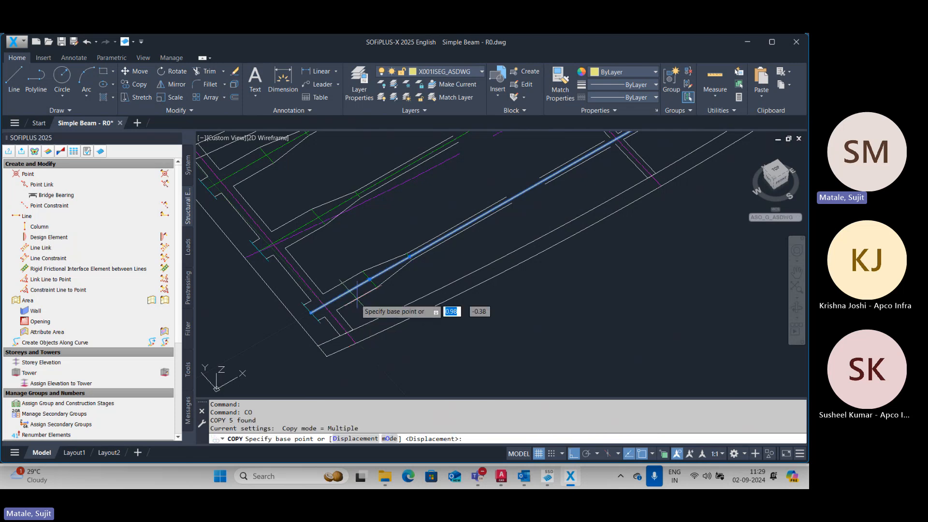
scroll(358, 298, up, 2)
scroll(305, 307, up, 2)
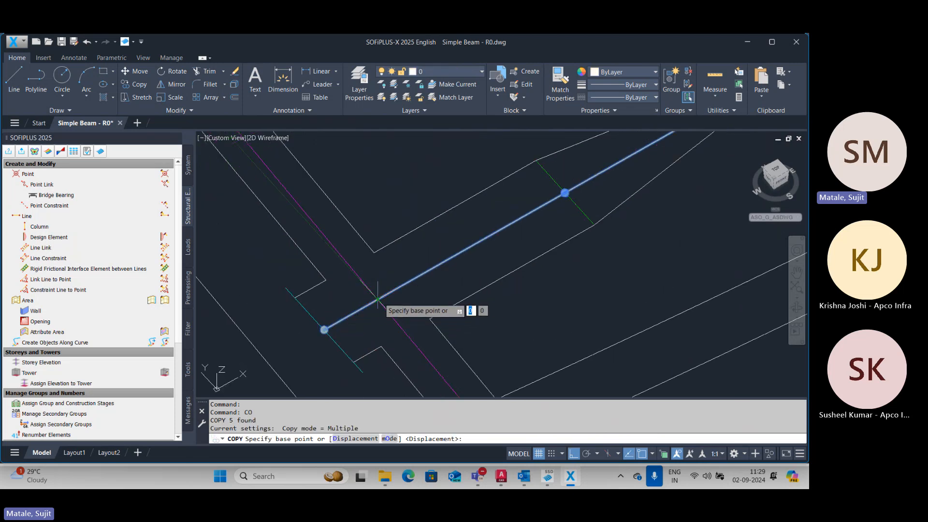
click(377, 300)
scroll(377, 297, down, 4)
scroll(326, 244, up, 4)
scroll(325, 249, up, 2)
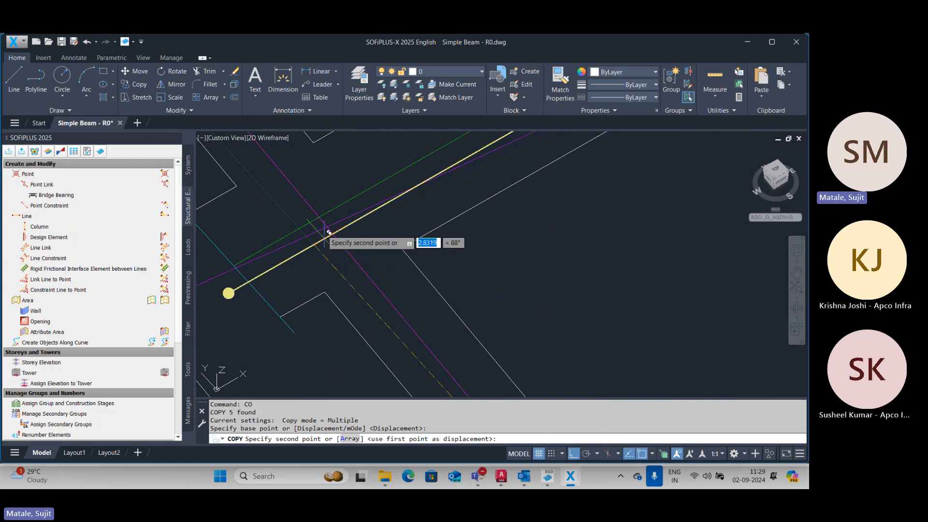
click(321, 212)
scroll(339, 237, down, 3)
scroll(309, 237, up, 3)
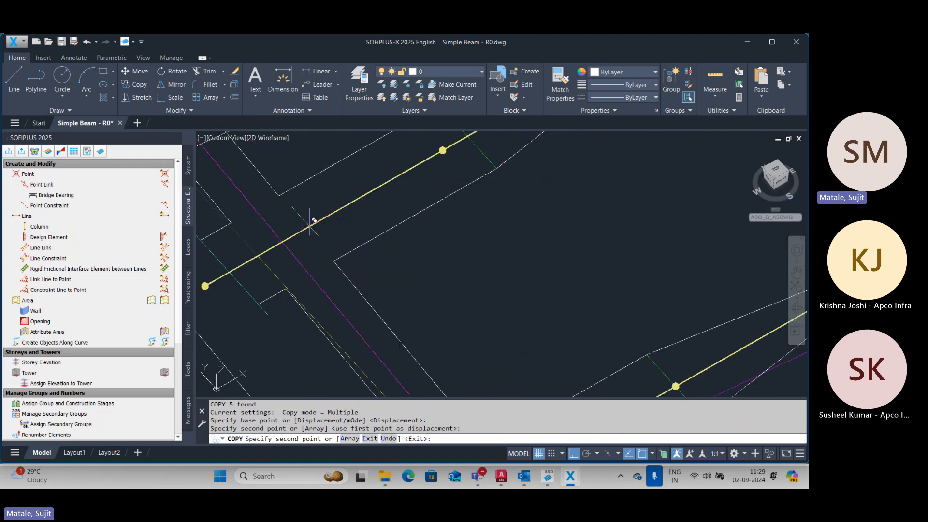
click(300, 231)
scroll(413, 288, down, 5)
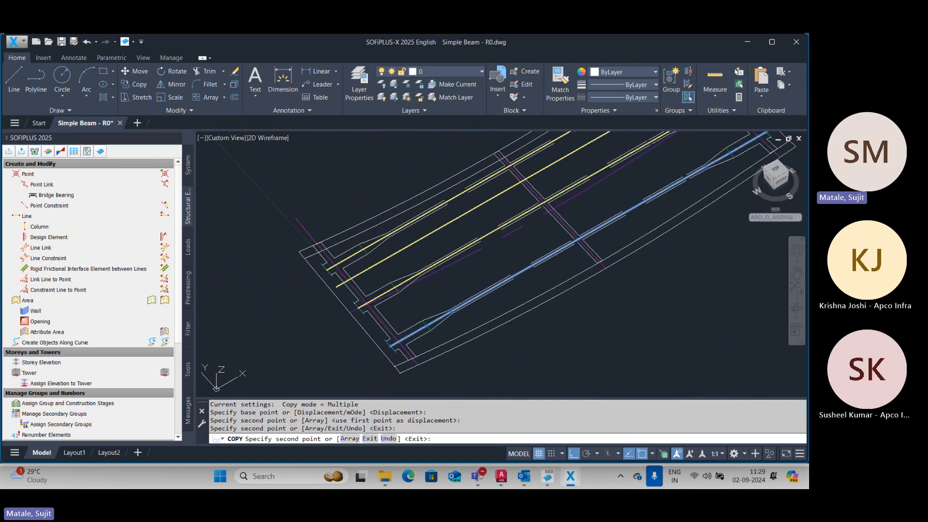
key(Escape)
key(Escape)
Step: Stretch the far end of the middle girder's mid segment back to the line where its section transition begins
scroll(467, 227, up, 4)
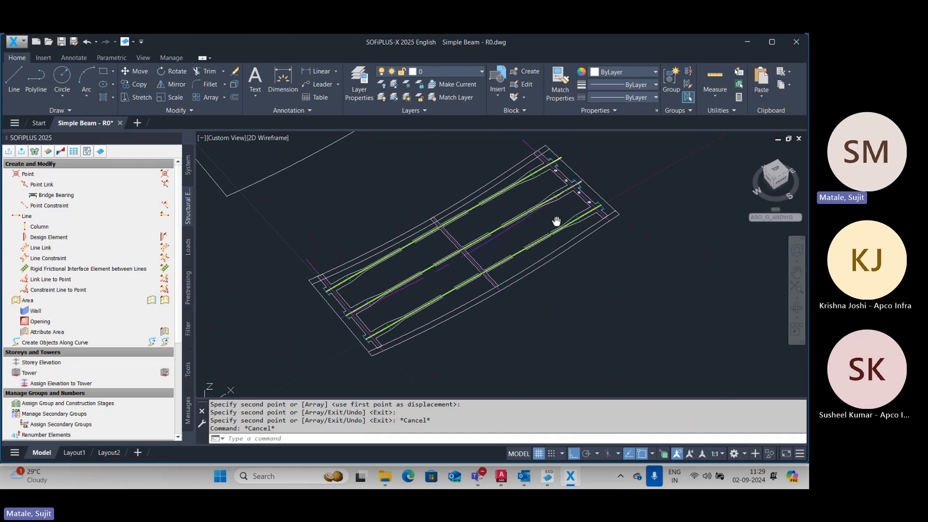
scroll(467, 227, up, 2)
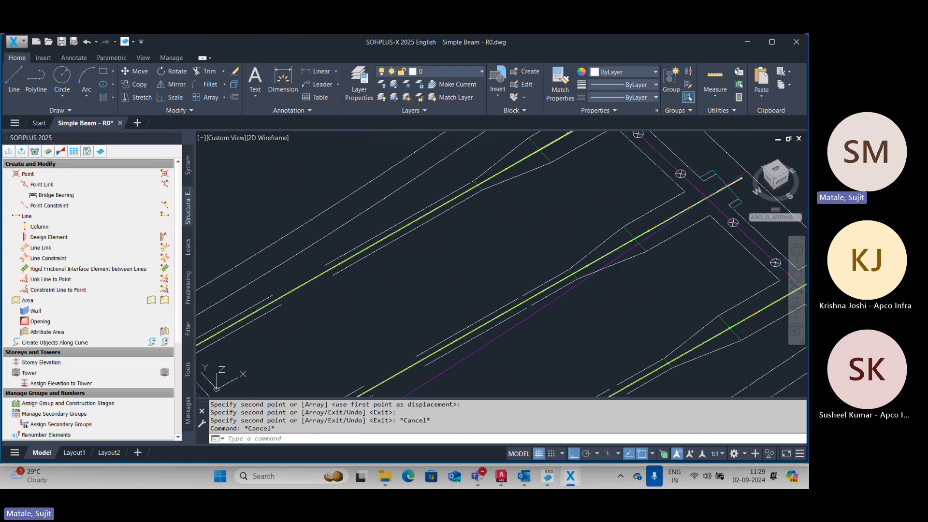
middle_drag(471, 239, 419, 225)
middle_drag(628, 257, 591, 249)
scroll(541, 236, up, 2)
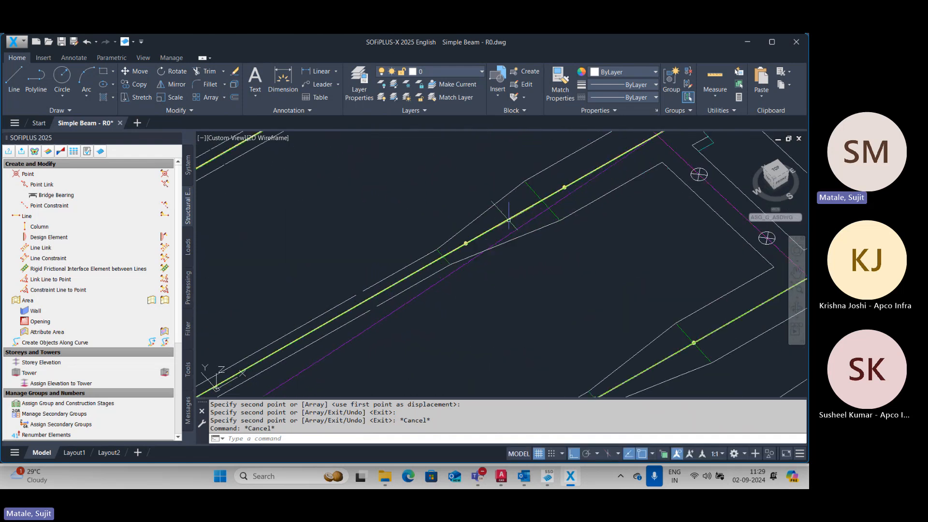
key(Escape)
click(455, 256)
scroll(455, 251, up, 3)
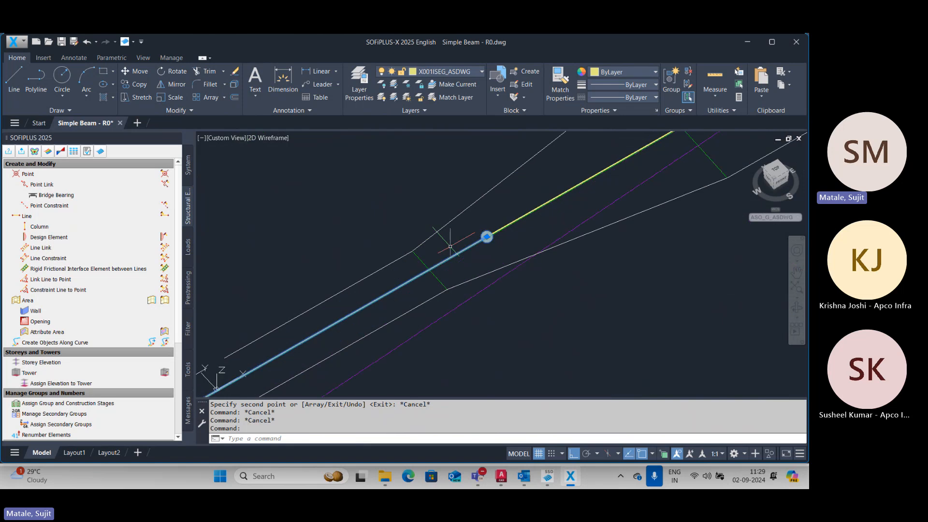
click(486, 237)
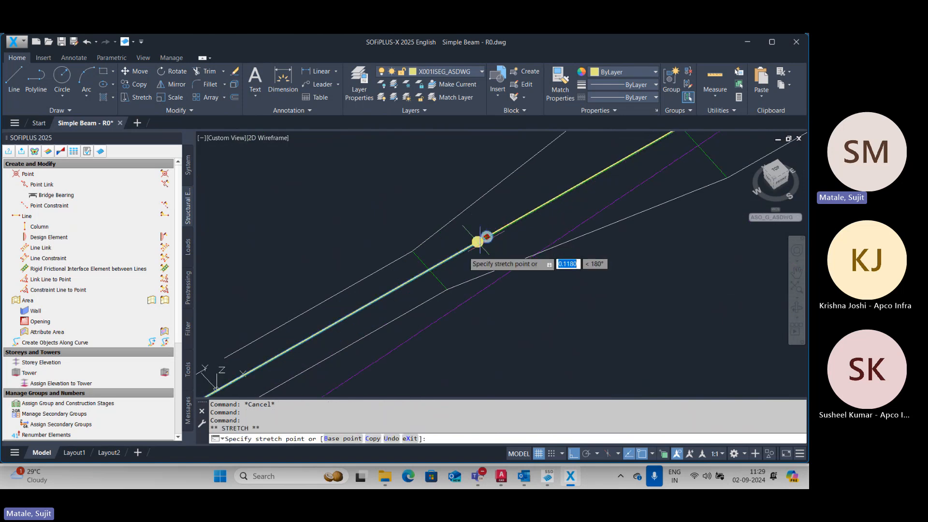
click(430, 270)
scroll(414, 269, down, 5)
scroll(328, 219, down, 2)
middle_drag(329, 219, 381, 249)
scroll(382, 251, up, 5)
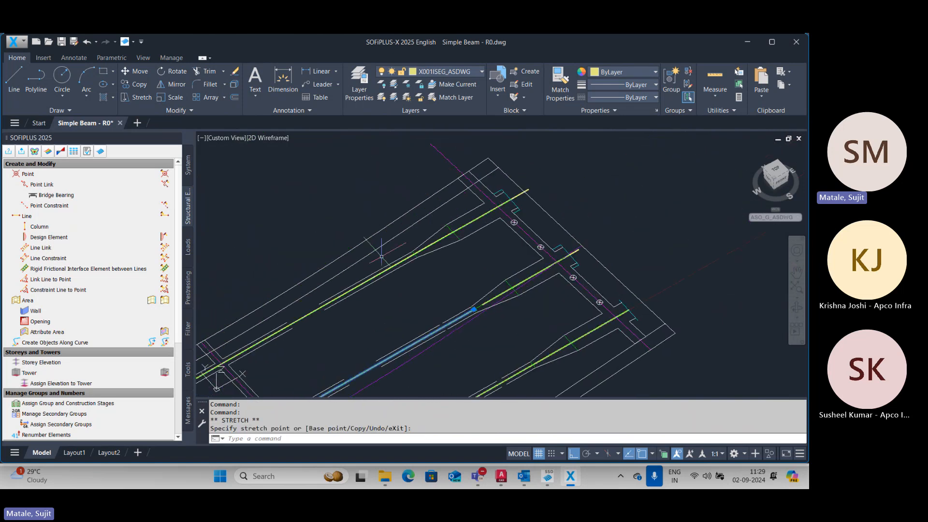
Step: Stretch the far end of the other copied outer girder's mid segment back to its transition line
click(408, 308)
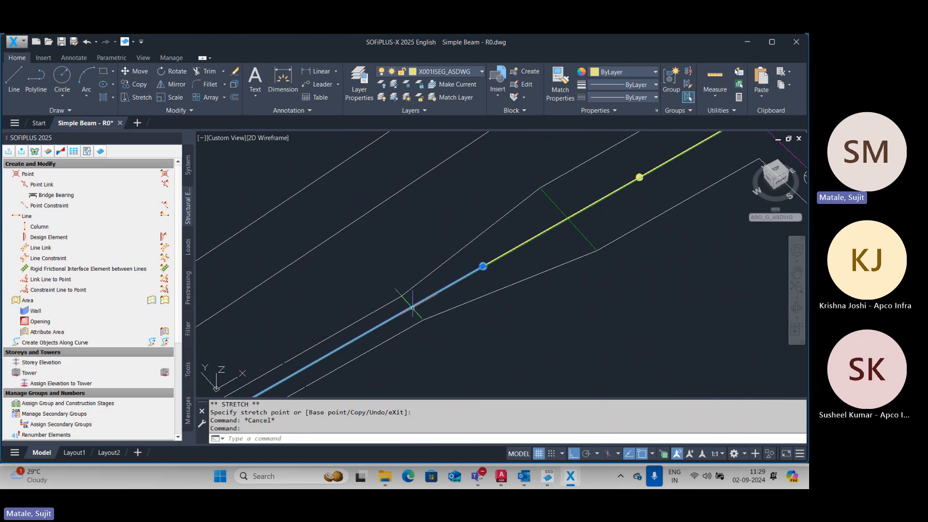
click(482, 266)
click(412, 307)
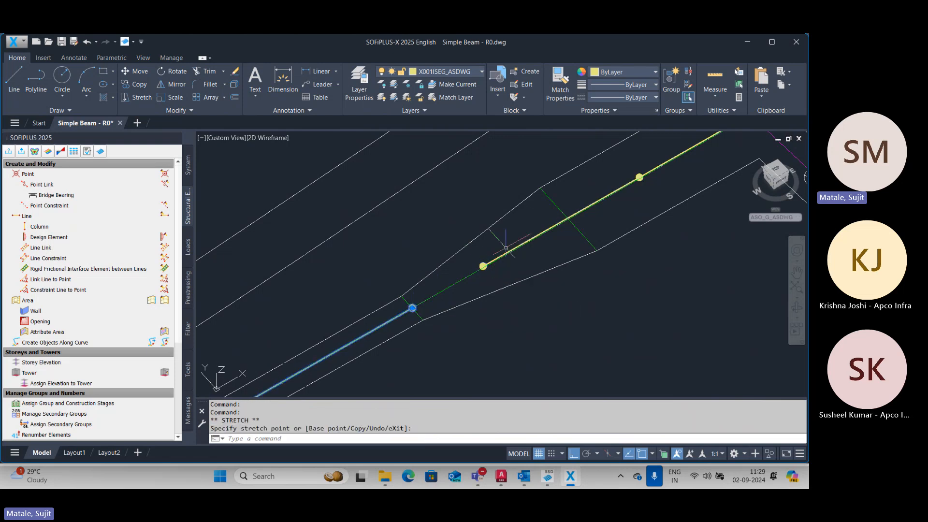
key(Escape)
Step: Copy the copied outer girder's far transition and end segments so they start at the end of its shortened mid segment
click(483, 265)
scroll(582, 210, up, 3)
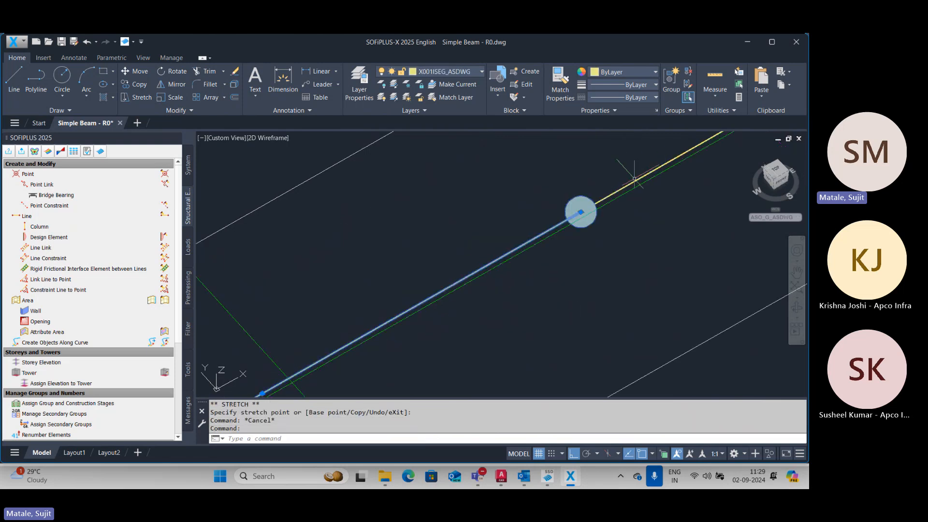
scroll(615, 199, down, 3)
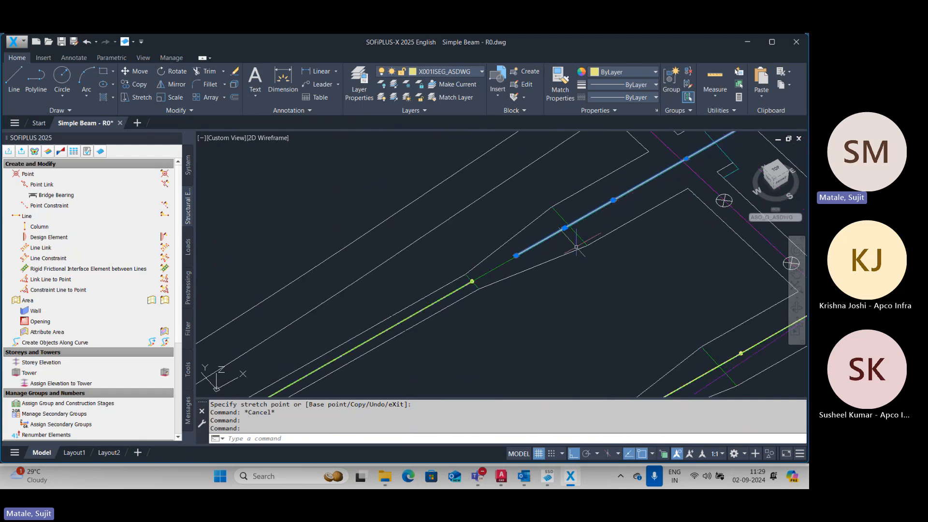
text(co)
key(Return)
scroll(504, 244, up, 2)
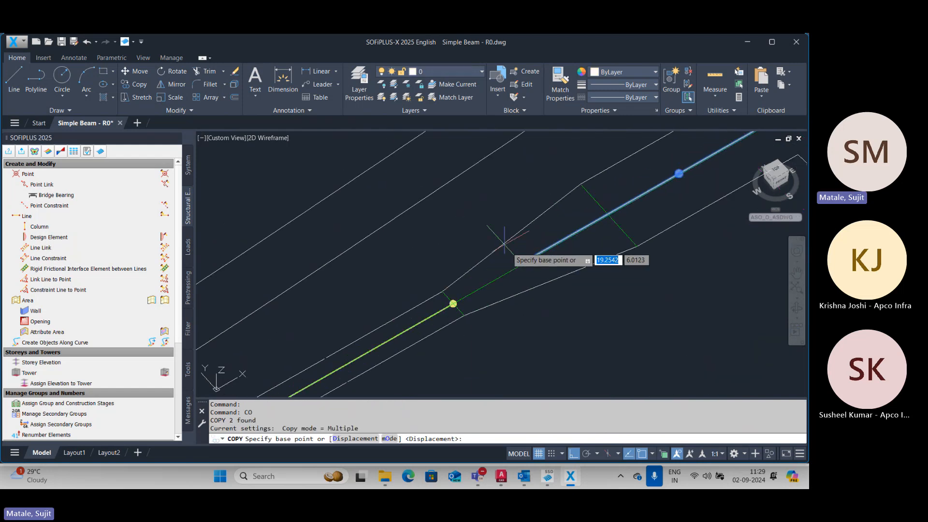
click(524, 261)
click(456, 299)
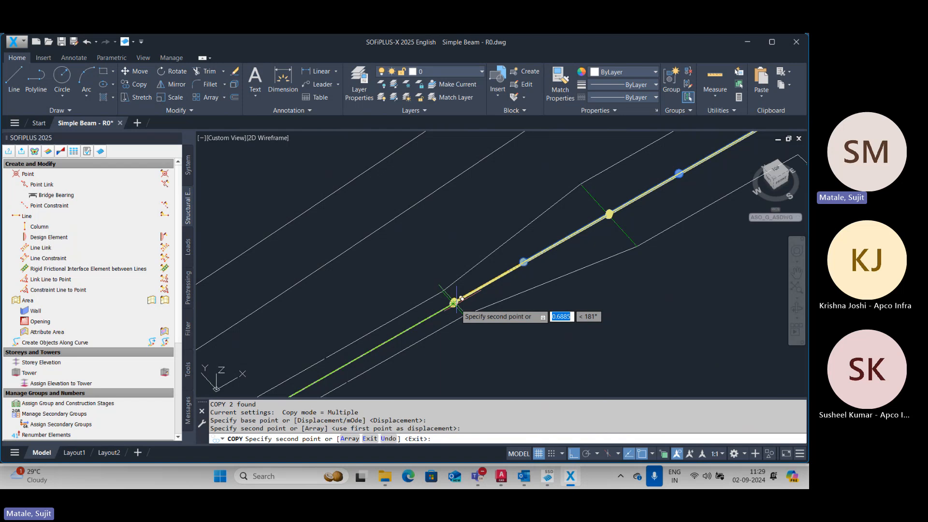
scroll(478, 314, down, 4)
key(Escape)
Step: Move the middle girder's far transition and end segments towards its shortened mid segment
scroll(487, 282, up, 3)
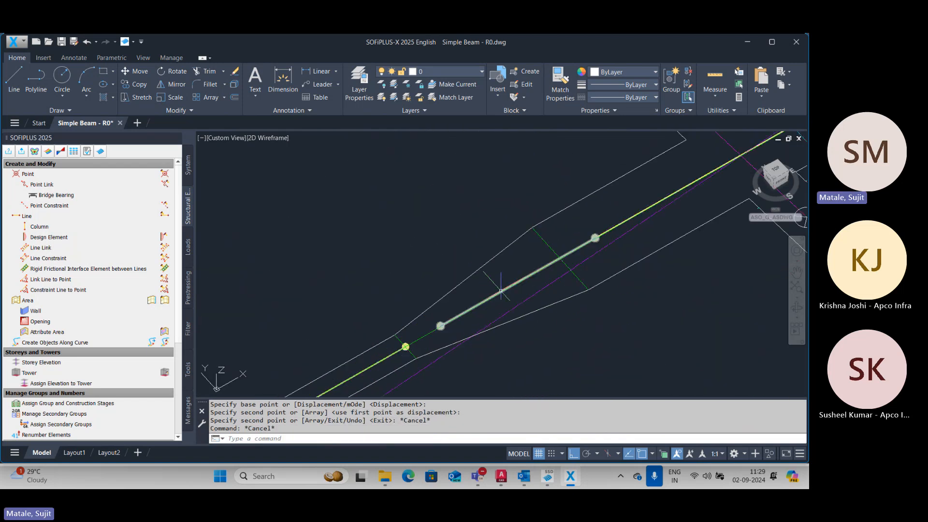
click(508, 287)
text(m)
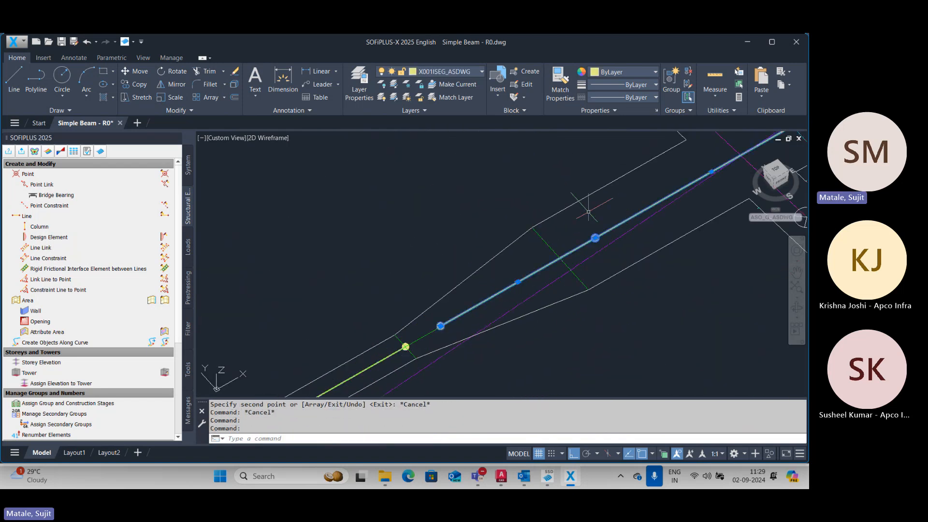
Step: Move the two selected structural line segments of the middle girder so their free end meets the adjoining segment's end point
key(Return)
click(440, 327)
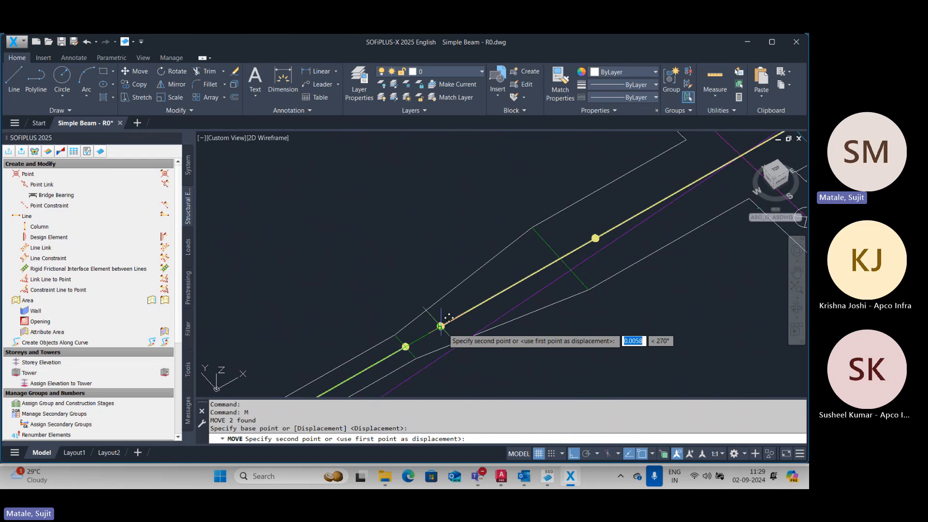
click(405, 347)
scroll(365, 281, down, 4)
key(Escape)
key(Escape)
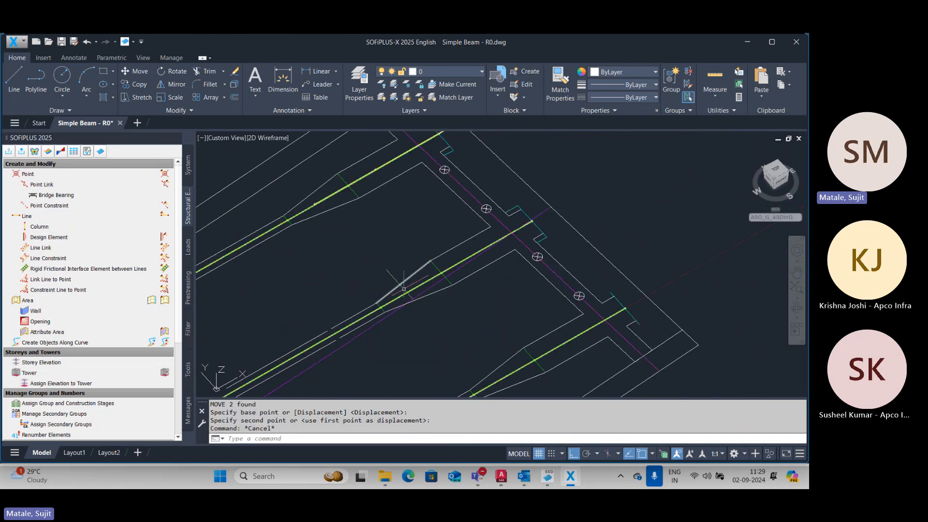
Step: Inspect the outlines and structural line segments around the girders' tapered ends, selecting individual lines without editing them
scroll(455, 304, down, 2)
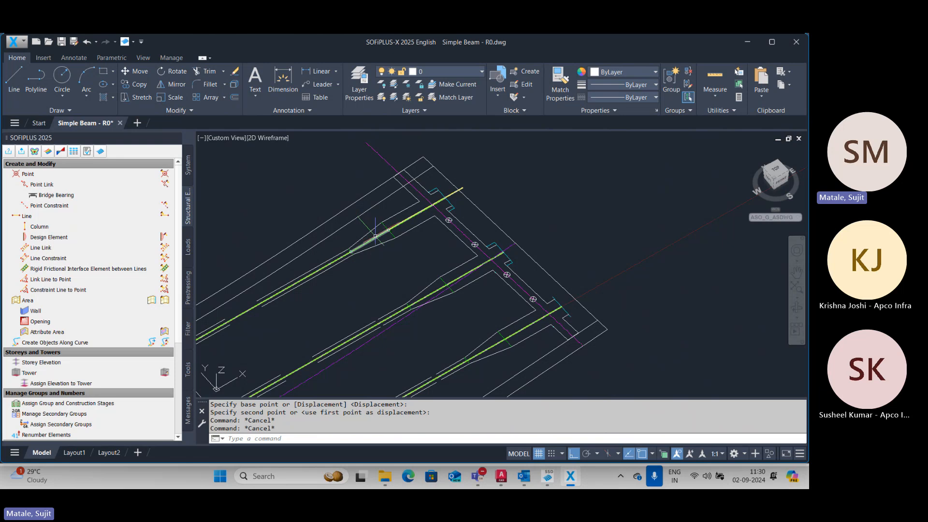
click(397, 233)
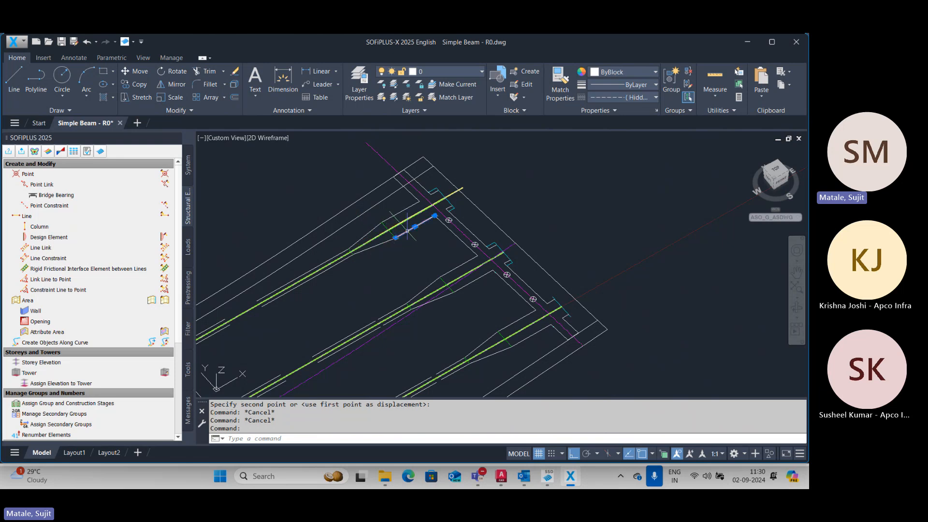
key(Escape)
middle_drag(396, 233, 428, 198)
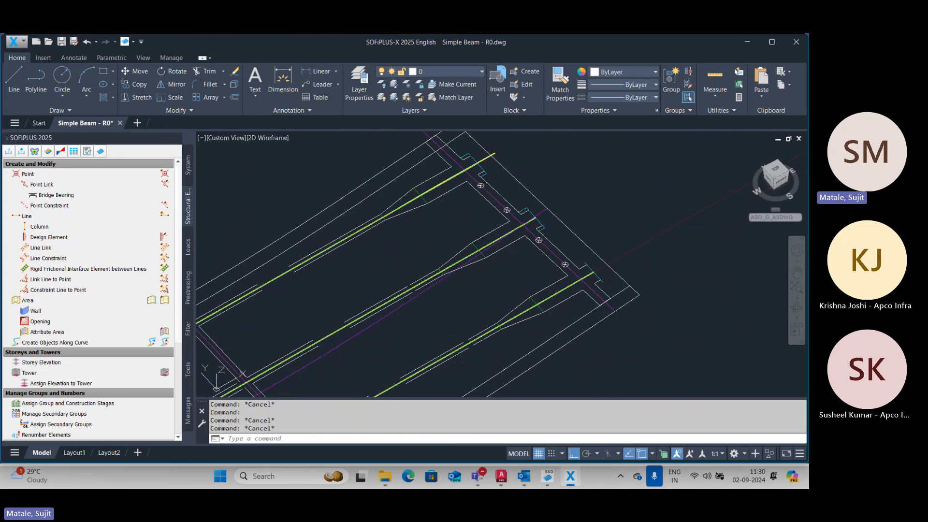
click(570, 175)
click(488, 201)
key(Escape)
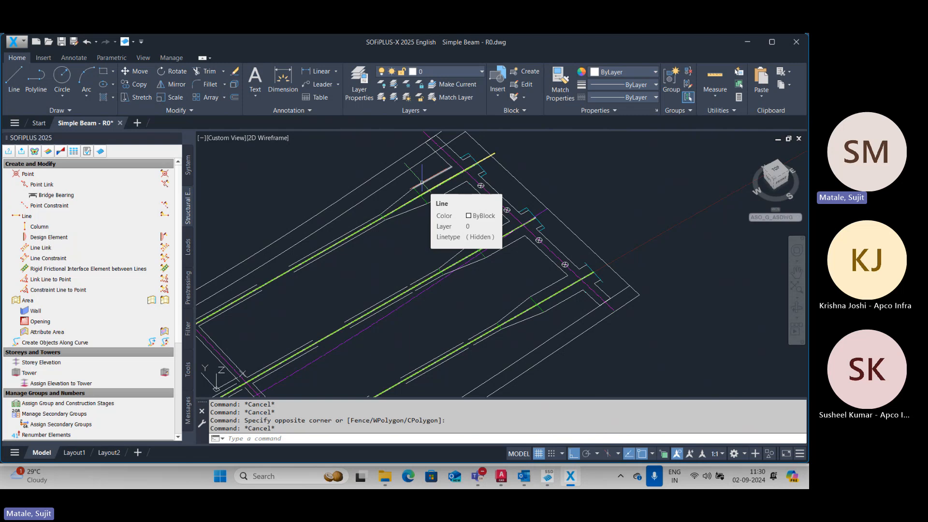
scroll(422, 183, up, 6)
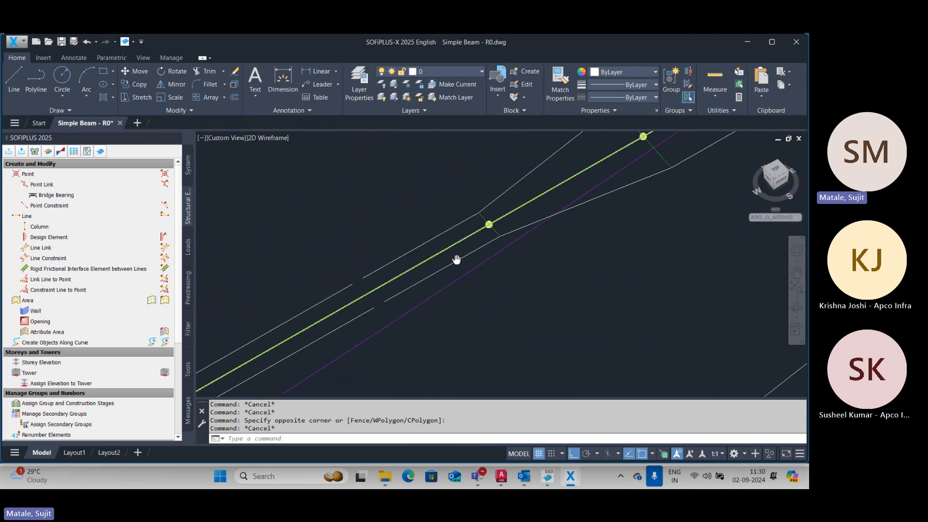
click(483, 228)
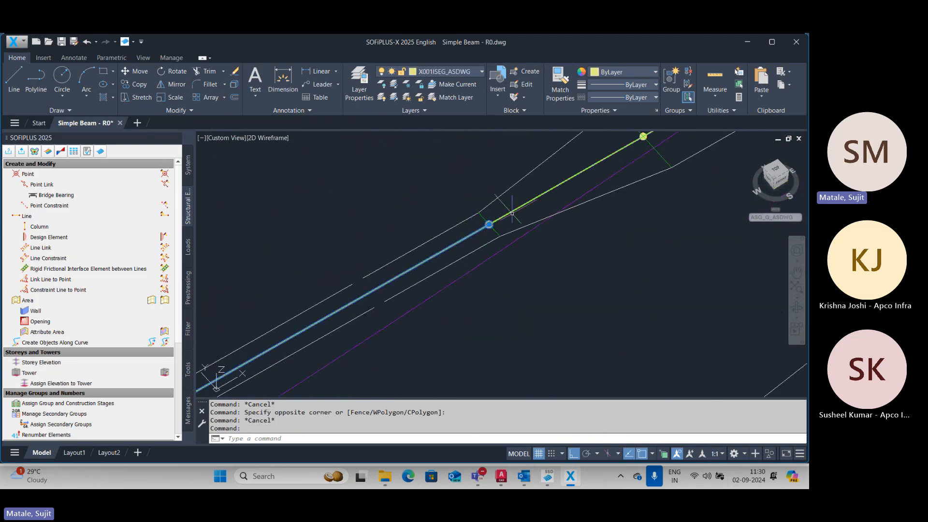
scroll(603, 179, down, 3)
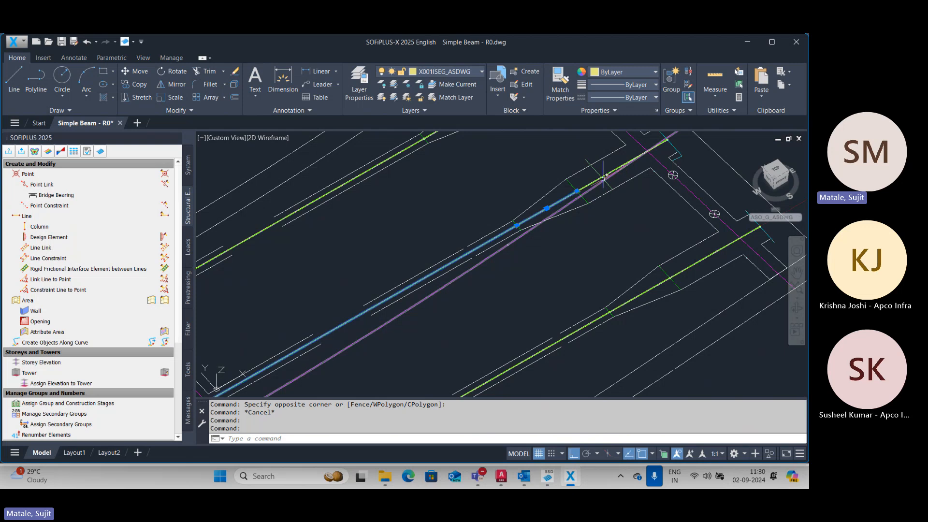
click(603, 179)
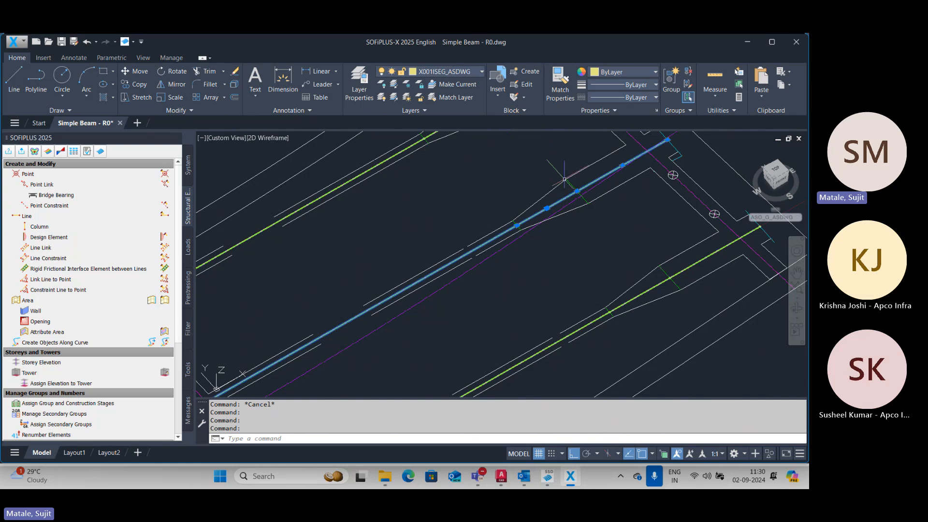
click(577, 206)
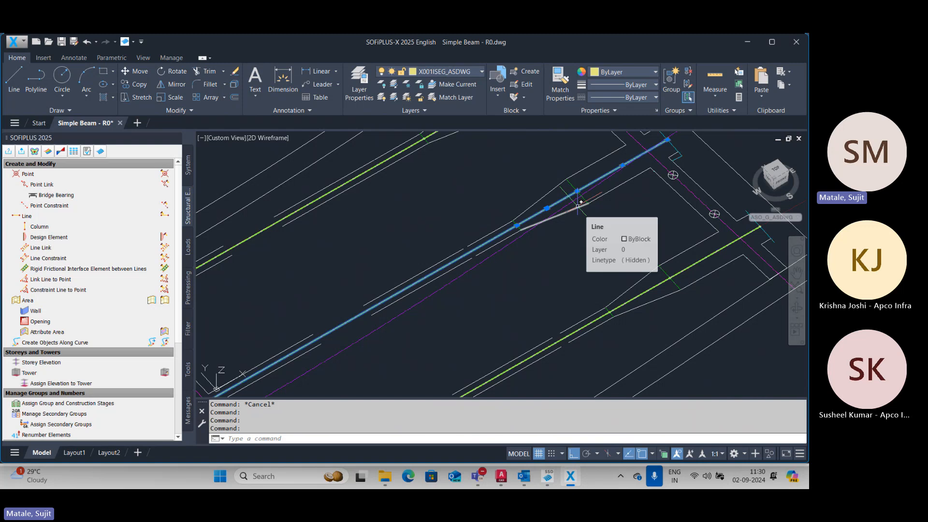
key(Escape)
Step: Delete the white hidden outline lines on both sides of the middle girder's tapered part and end block
click(574, 208)
key(Delete)
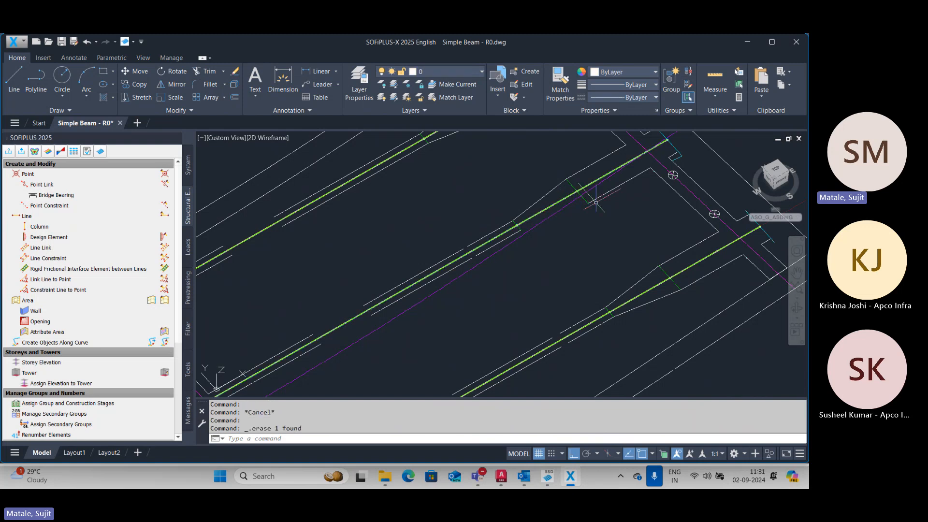
click(590, 195)
key(Delete)
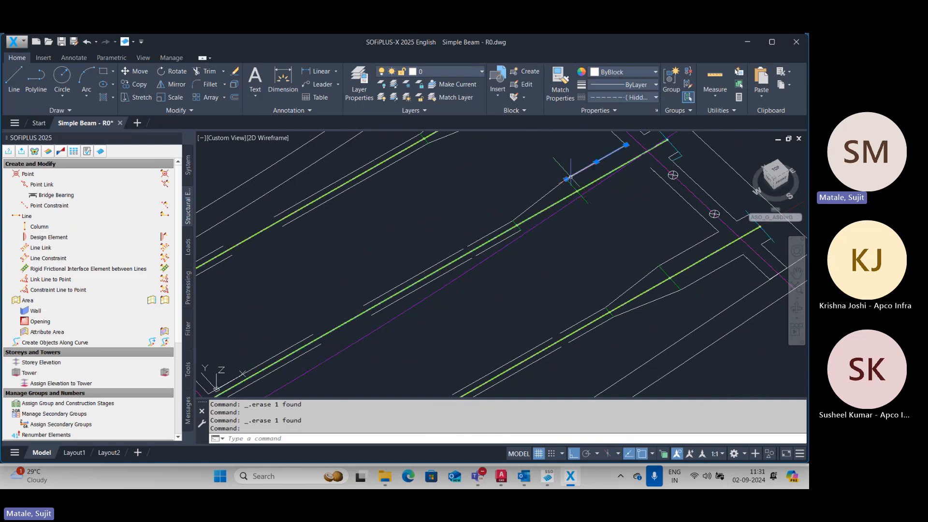
click(549, 193)
click(536, 192)
key(Delete)
Step: Delete the two short straight outline segments on either side of the middle girder just beyond the taper
click(489, 237)
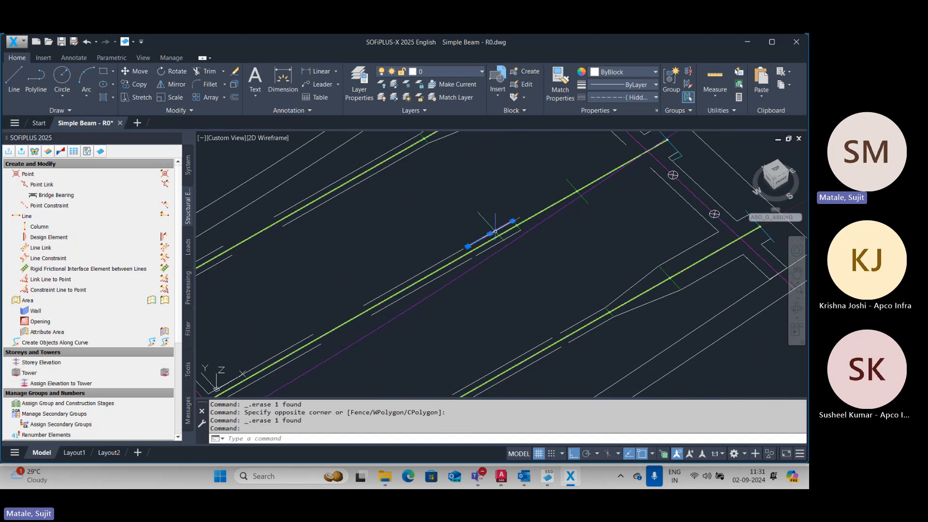
key(Delete)
click(497, 241)
key(Delete)
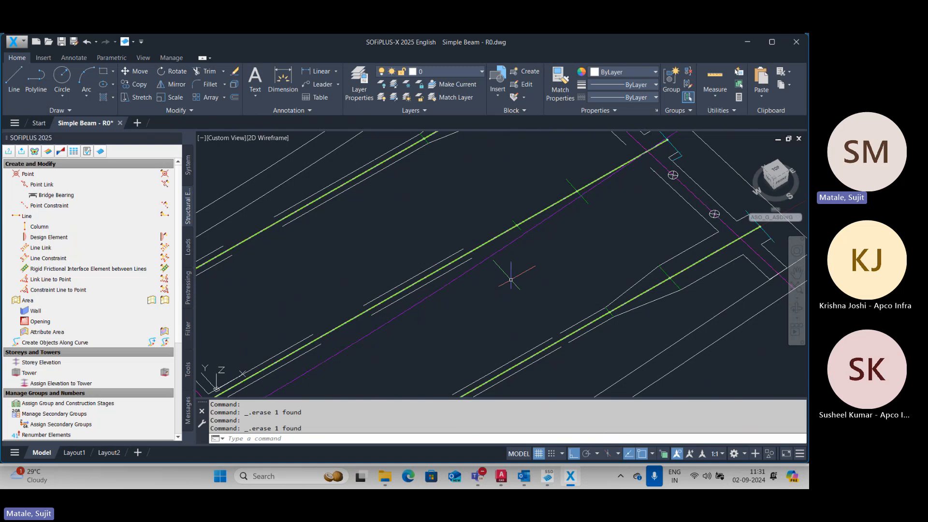
scroll(511, 279, down, 10)
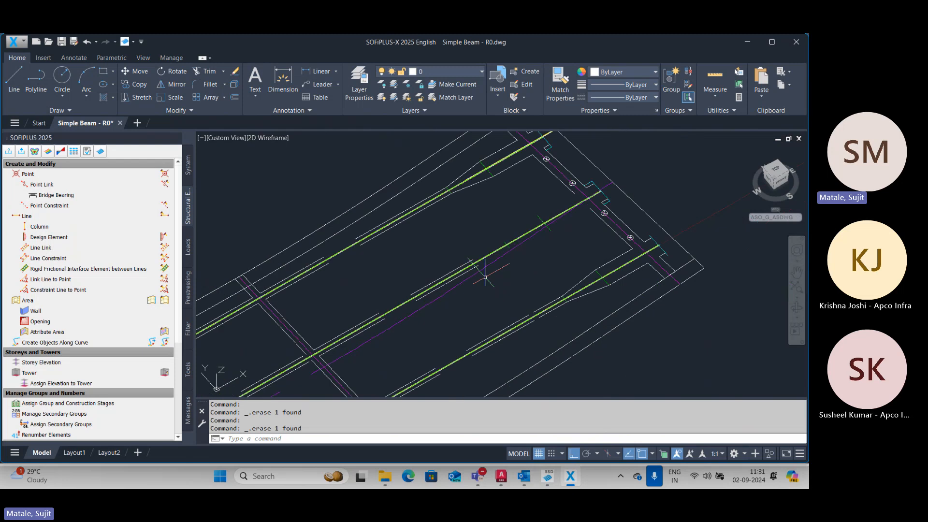
key(Escape)
key(Escape)
key(Escape)
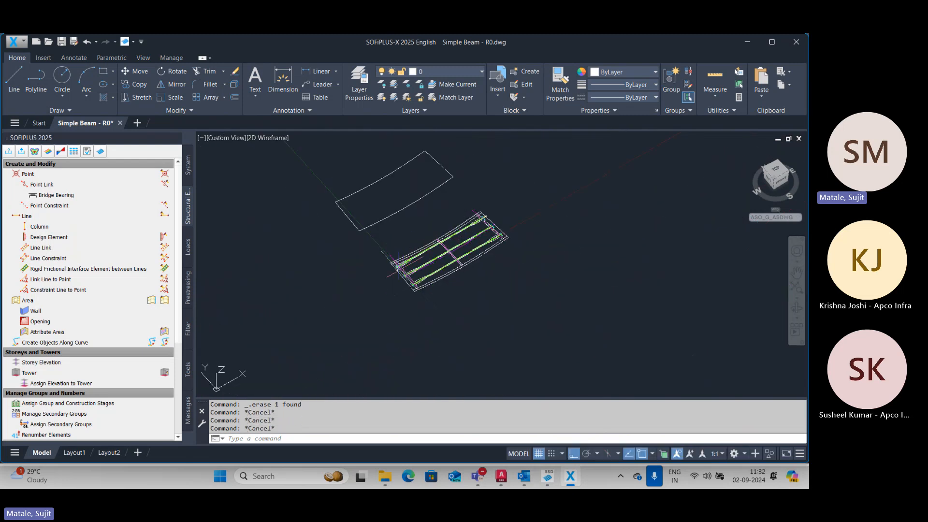
Step: Export the model, meshing the entire system with the default meshing settings and immediate processing
scroll(397, 279, up, 2)
middle_drag(394, 283, 387, 317)
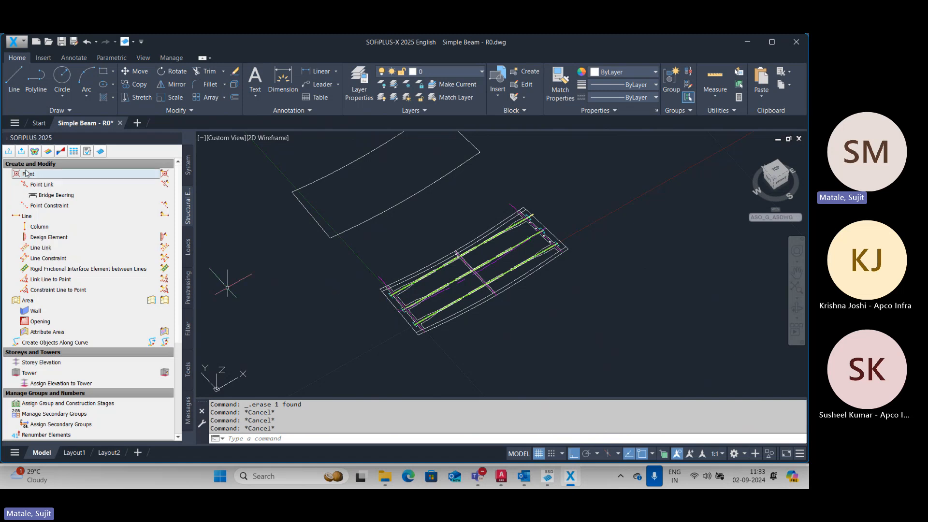
click(22, 151)
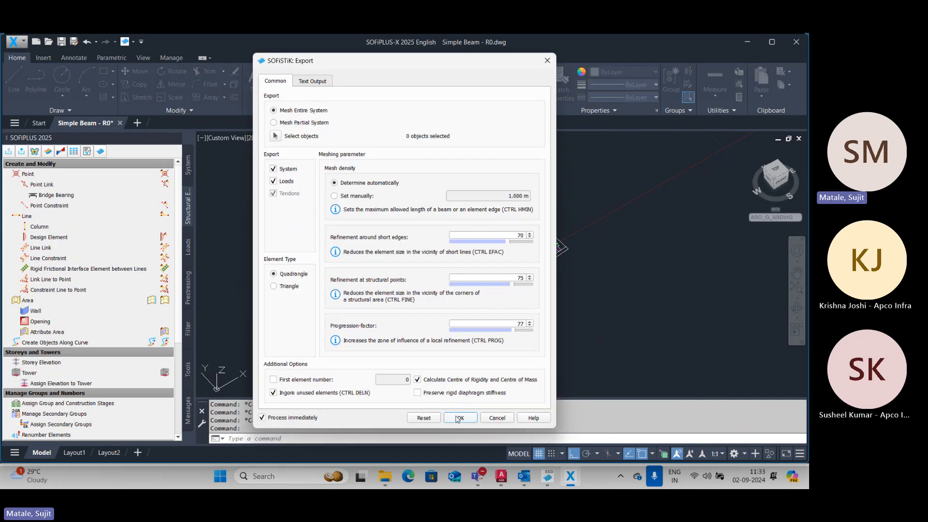
click(460, 419)
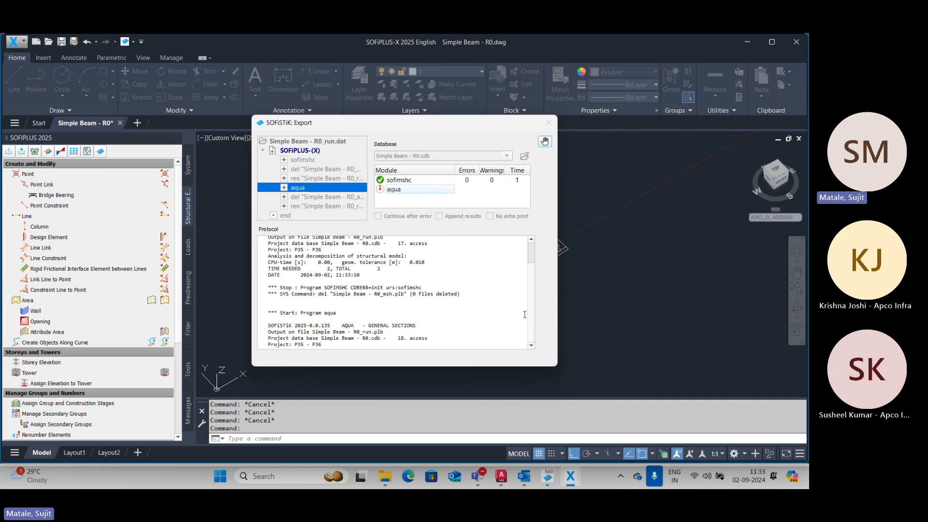
Step: Switch to SOFiSTiK Structural Desktop and examine the 3D mesh along the front girder's tapered end
click(549, 478)
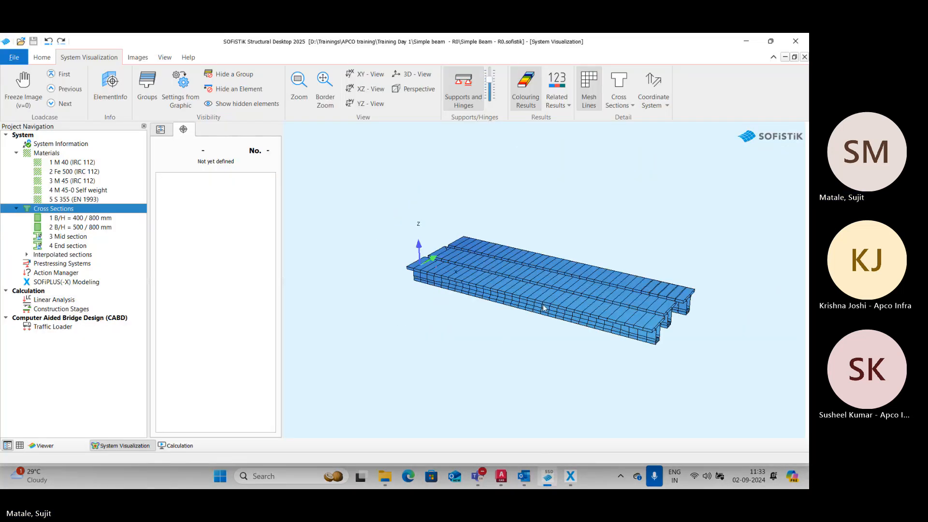
scroll(445, 310, up, 4)
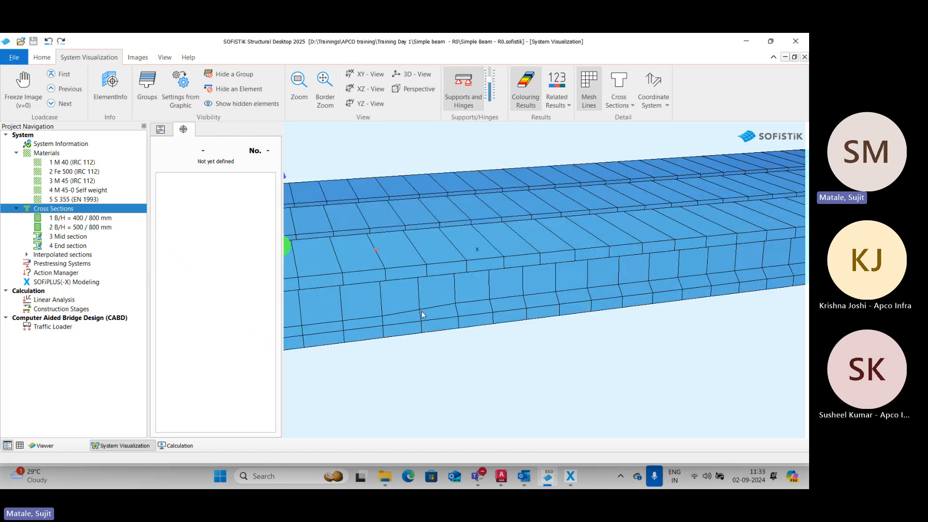
scroll(441, 352, up, 5)
scroll(448, 370, up, 1)
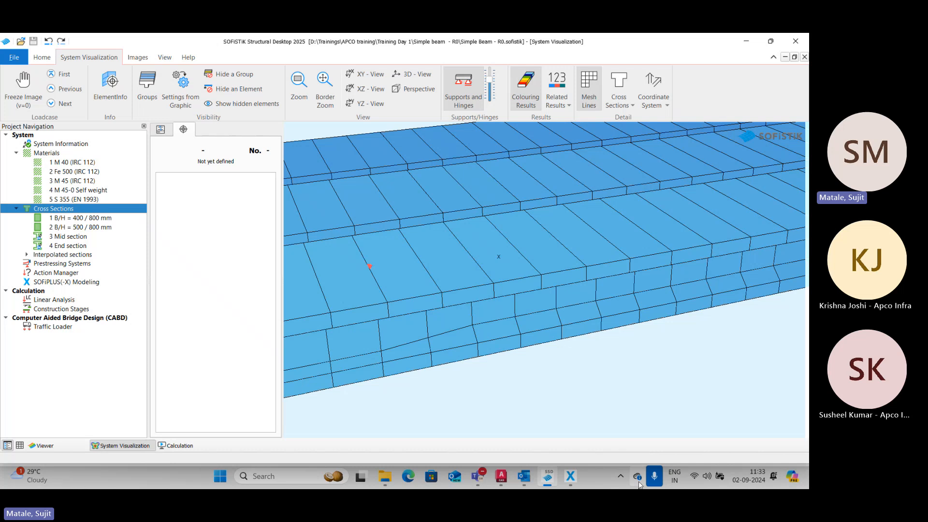
Step: In SOFiPLUS-X, place three structural points on the front girder's tapered segment, at its midpoint and both quarter points
click(571, 476)
scroll(415, 319, up, 6)
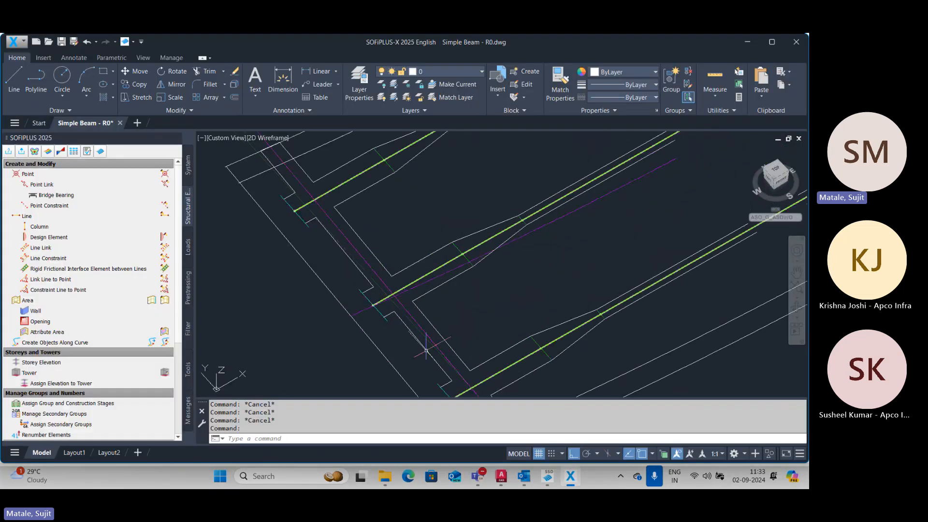
click(75, 177)
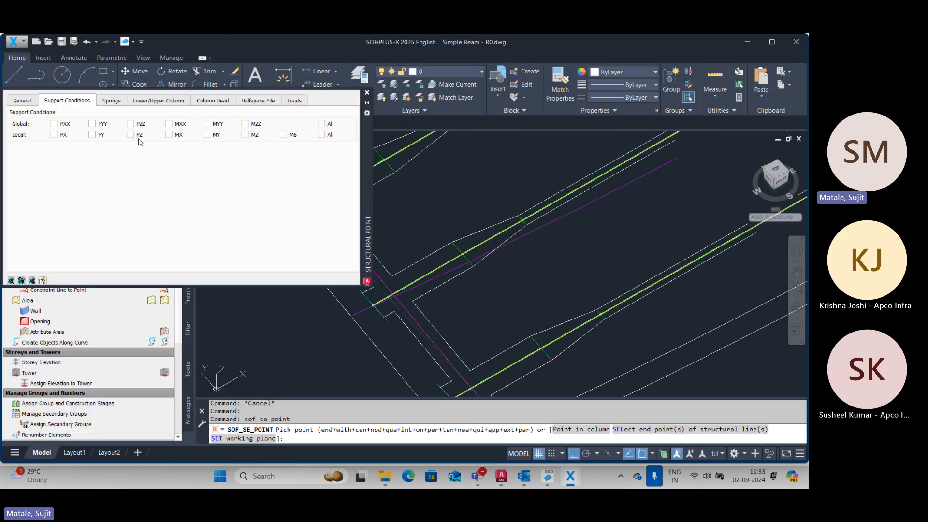
click(22, 101)
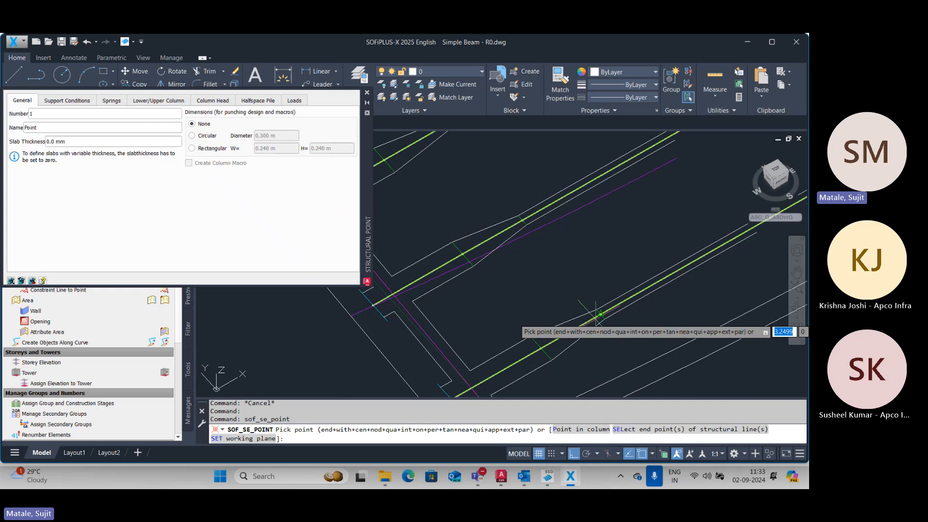
scroll(526, 279, up, 3)
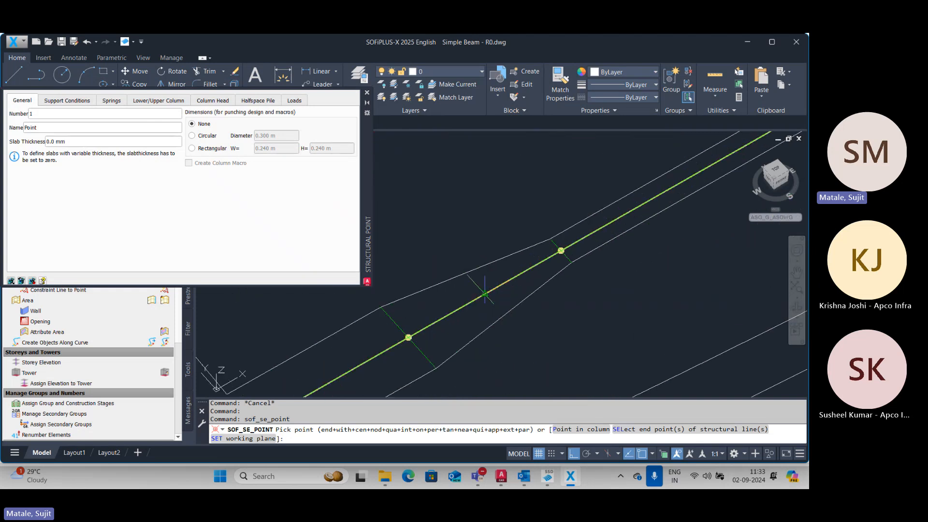
click(485, 293)
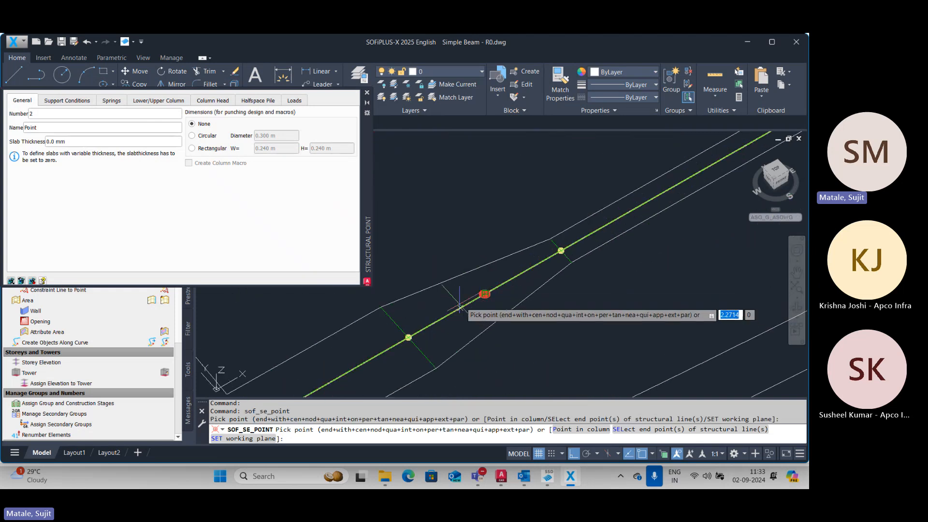
click(446, 316)
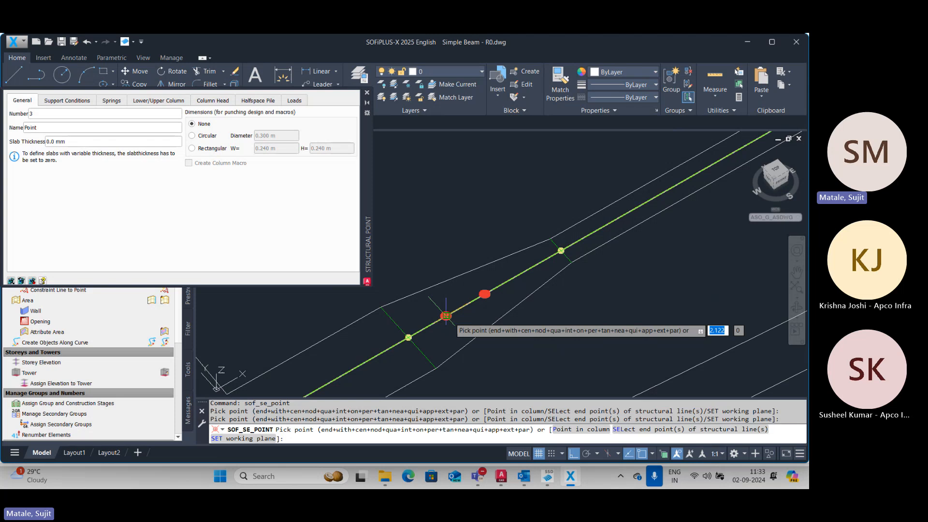
click(523, 273)
key(Escape)
key(Escape)
key(Escape)
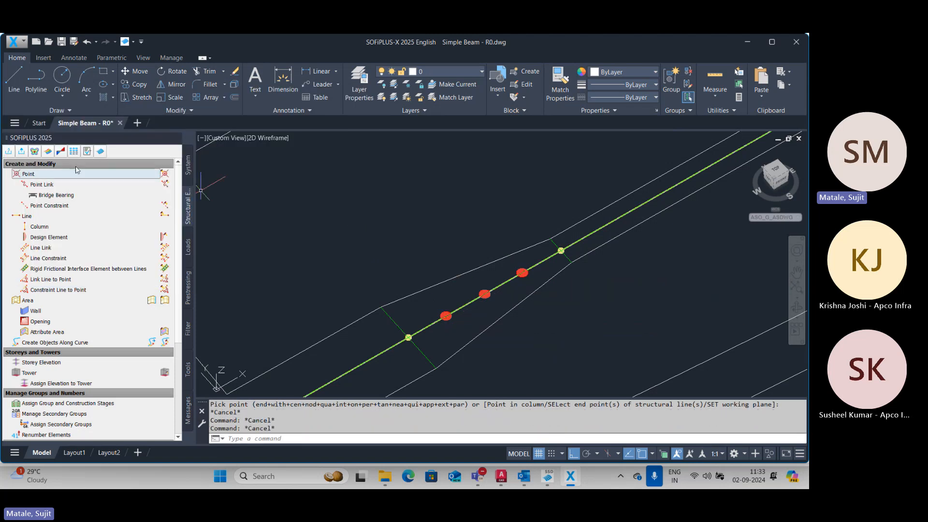
Step: Export the model again and examine the mesh at the front girder's tapered end in SOFiSTiK Structural Desktop
click(21, 151)
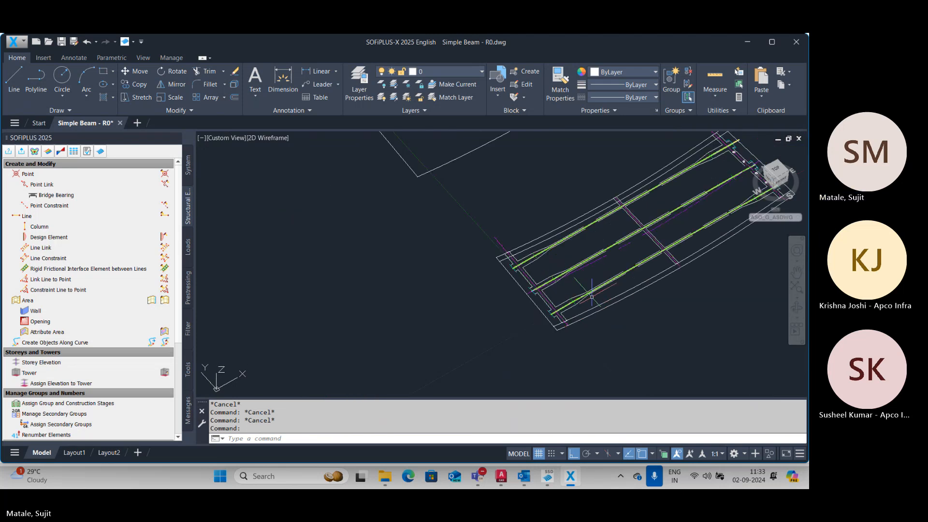
click(550, 483)
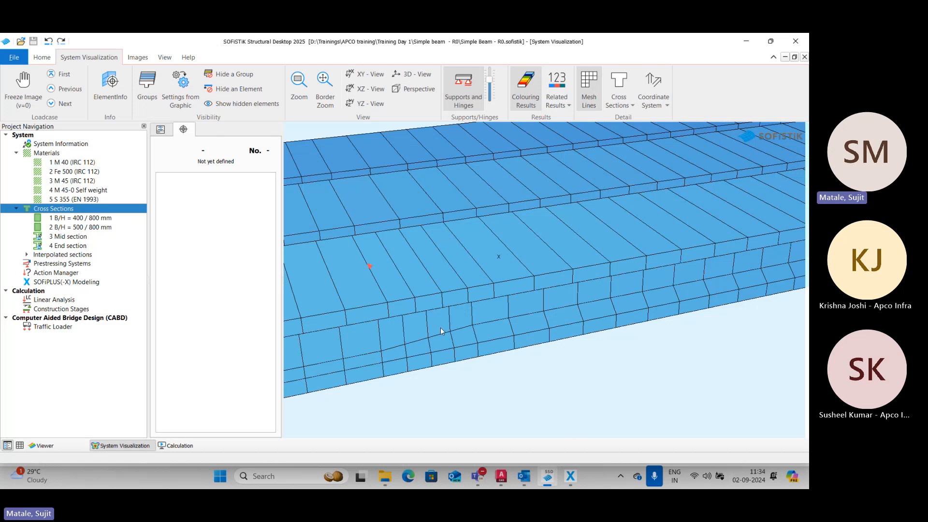
scroll(453, 347, down, 4)
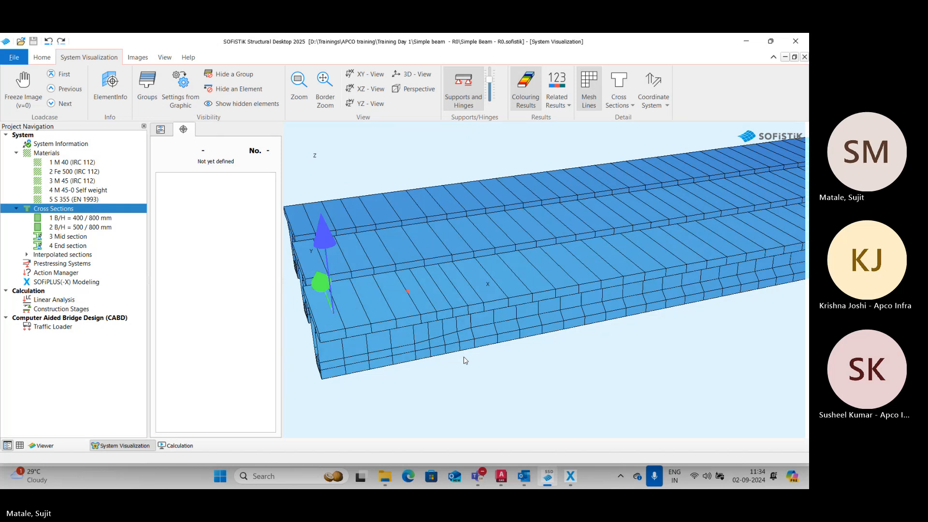
scroll(431, 367, up, 3)
scroll(437, 376, down, 4)
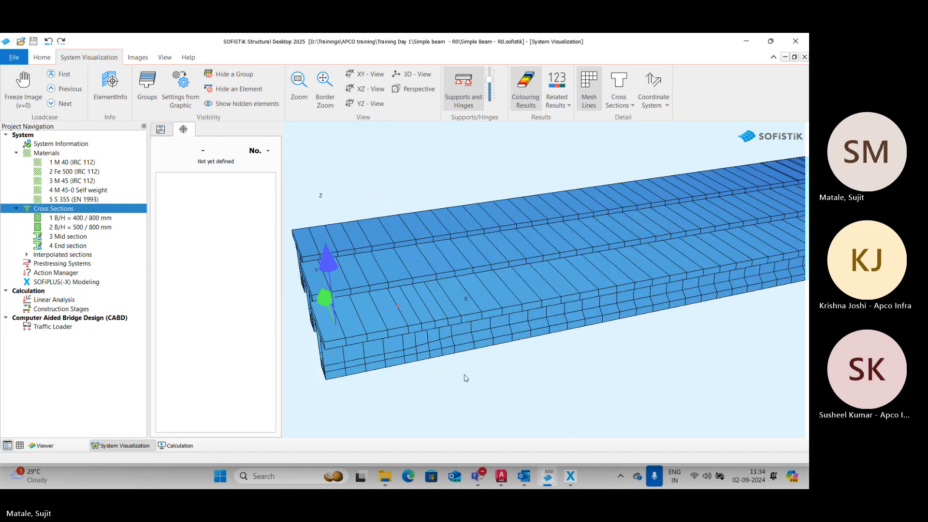
click(570, 476)
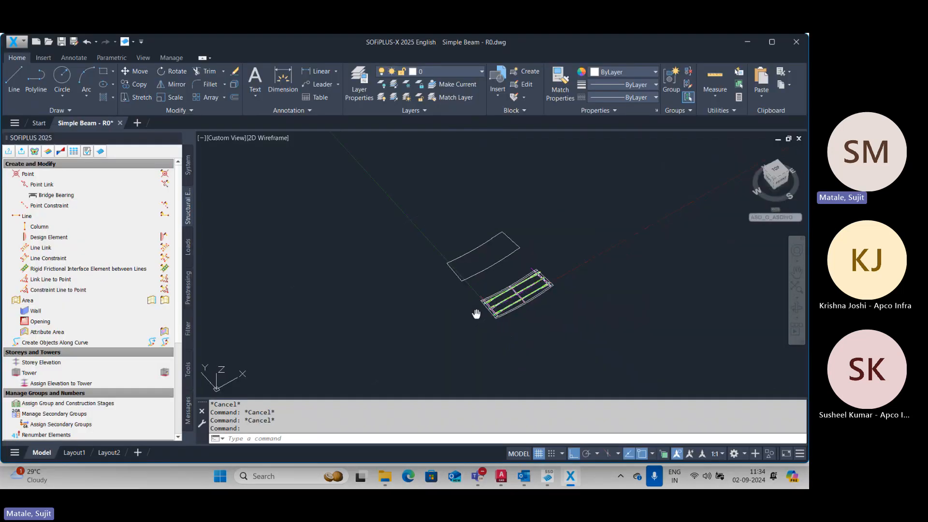
Step: Erase every object from the drawing and save the file
middle_drag(476, 314, 427, 311)
scroll(440, 299, up, 4)
key(Escape)
scroll(560, 254, down, 4)
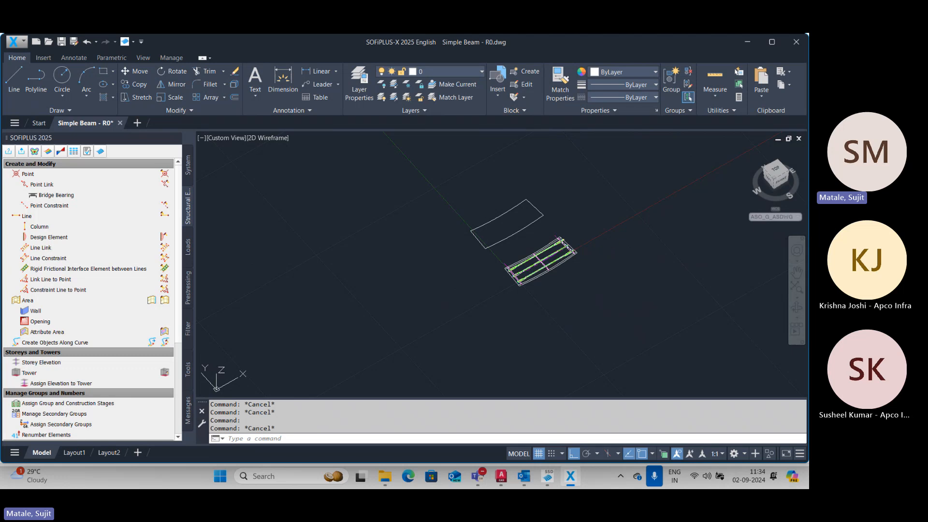
key(ctrl+a)
key(Delete)
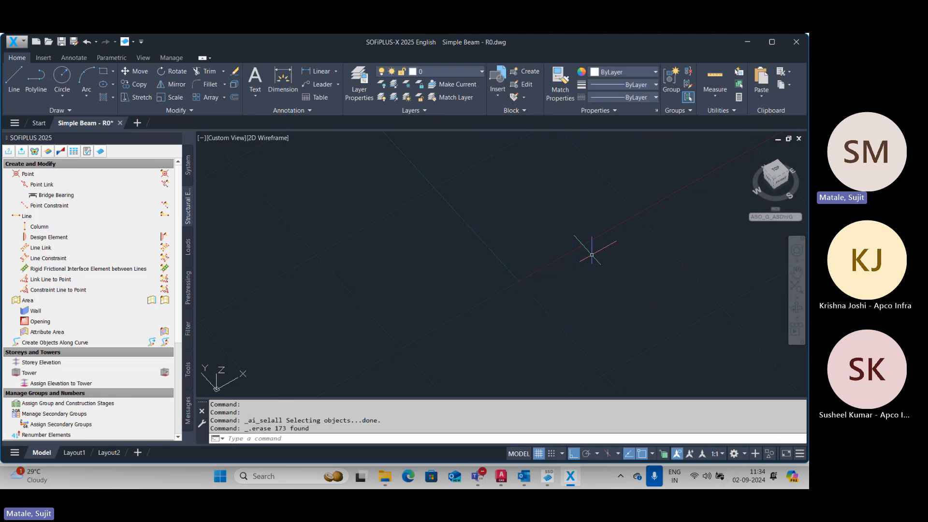
click(592, 253)
key(Escape)
key(Escape)
key(Escape)
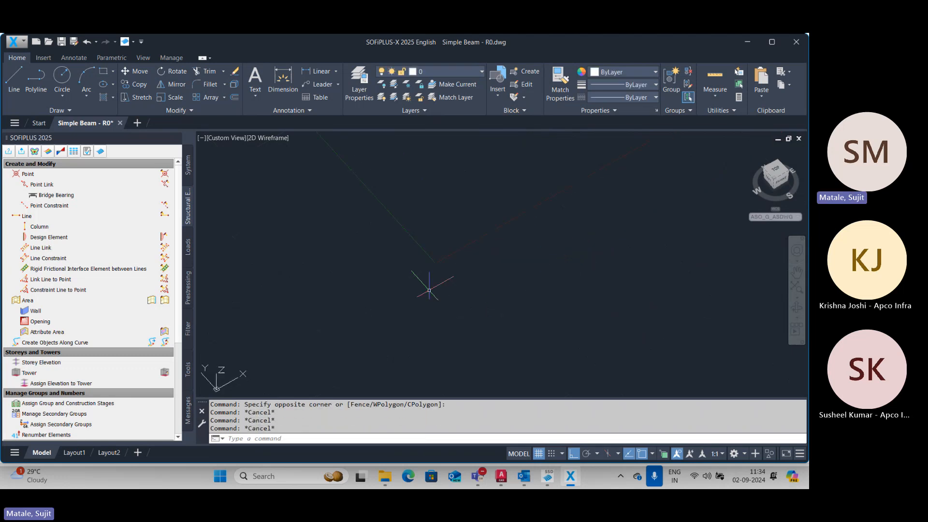
key(ctrl+s)
click(441, 292)
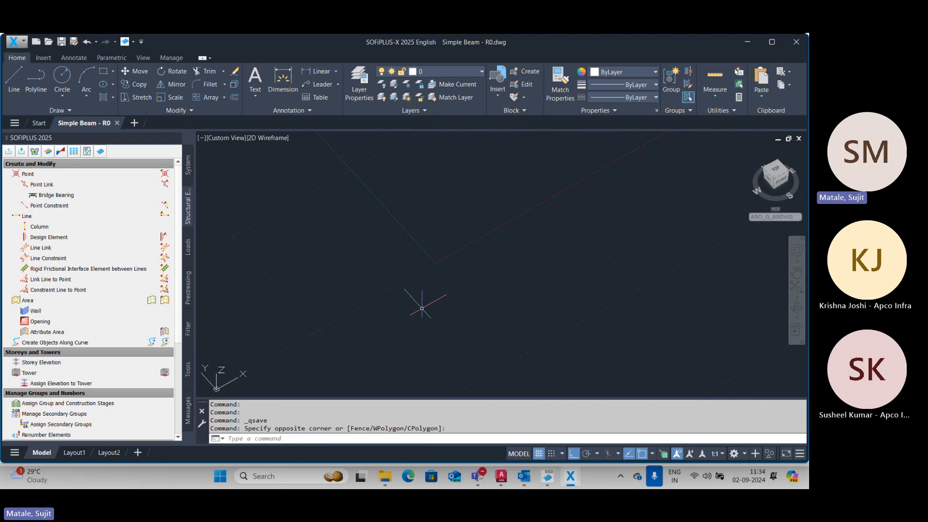
text(l)
key(Return)
key(Return)
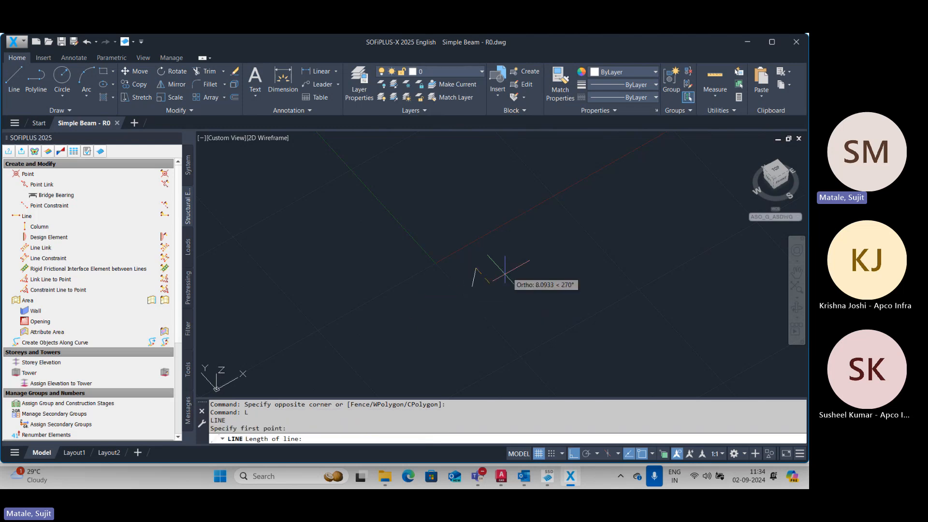
key(Escape)
key(Escape)
Step: Draw a 10 m line along the X axis starting at 0,0
text(l)
key(Return)
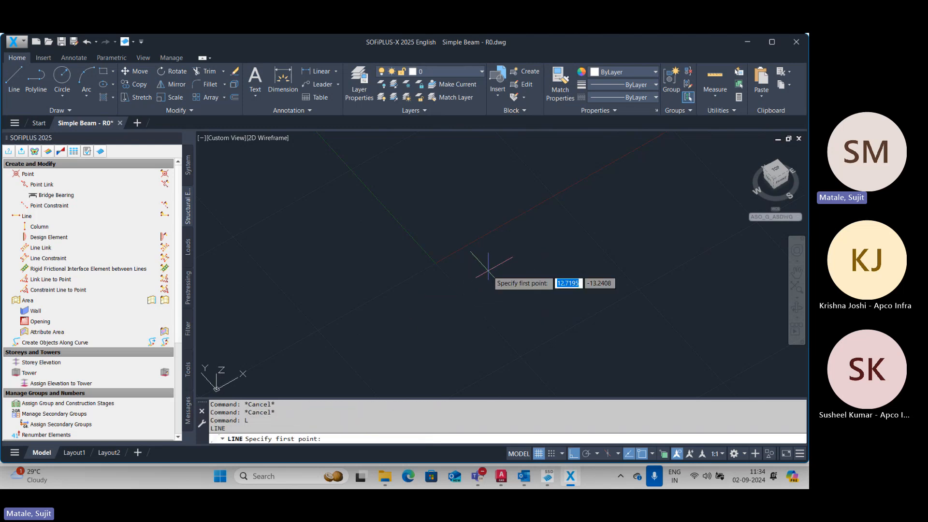
text(0,0)
key(Return)
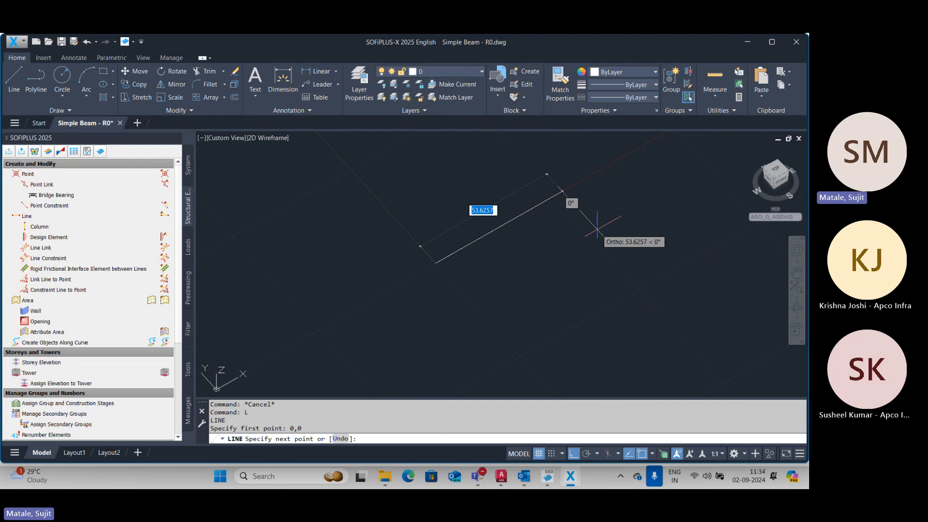
text(10)
key(Return)
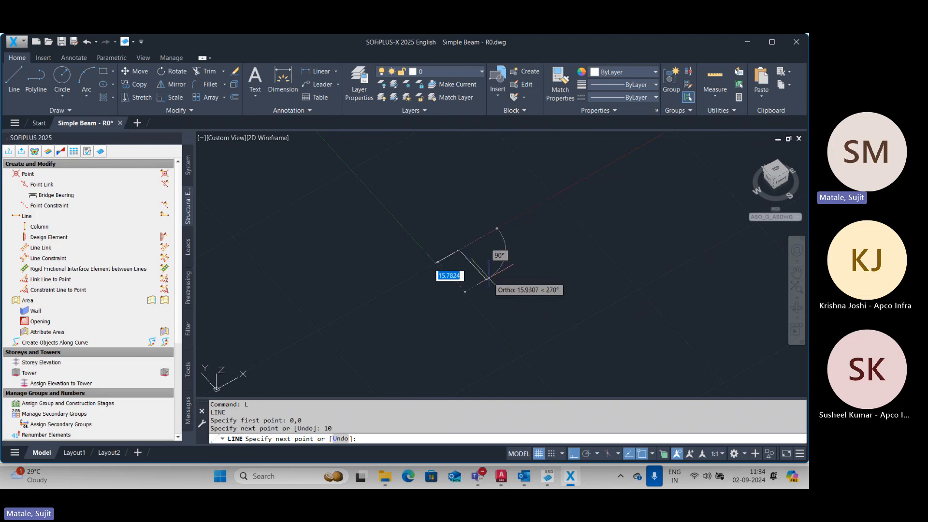
key(Escape)
key(Escape)
key(Escape)
scroll(430, 265, up, 6)
scroll(420, 265, down, 2)
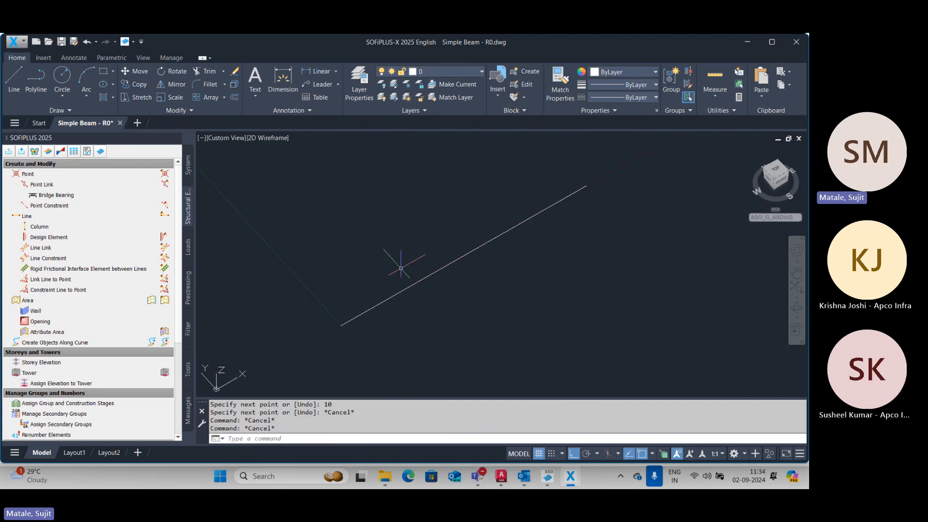
Step: Convert the drawn line into a group 1 structural line of type As Cross Section, with Mid section at start and end
click(26, 215)
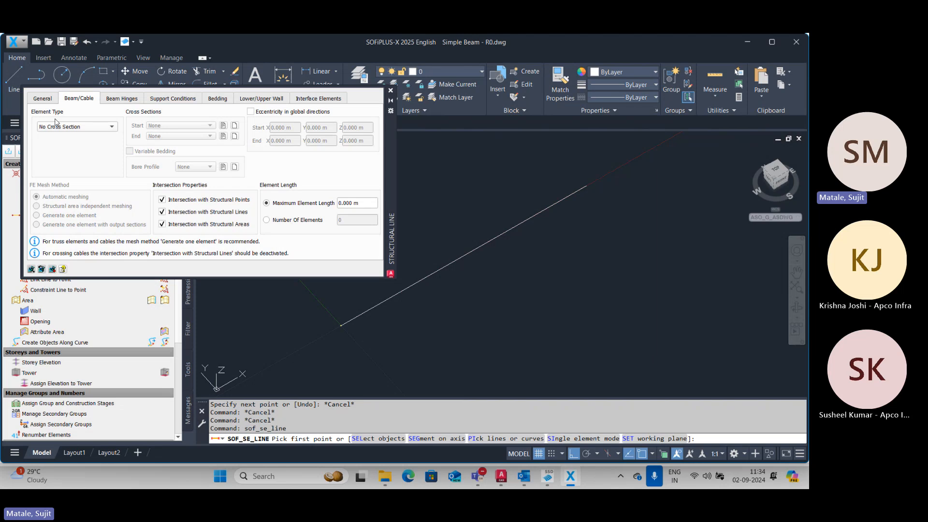
click(48, 98)
click(254, 120)
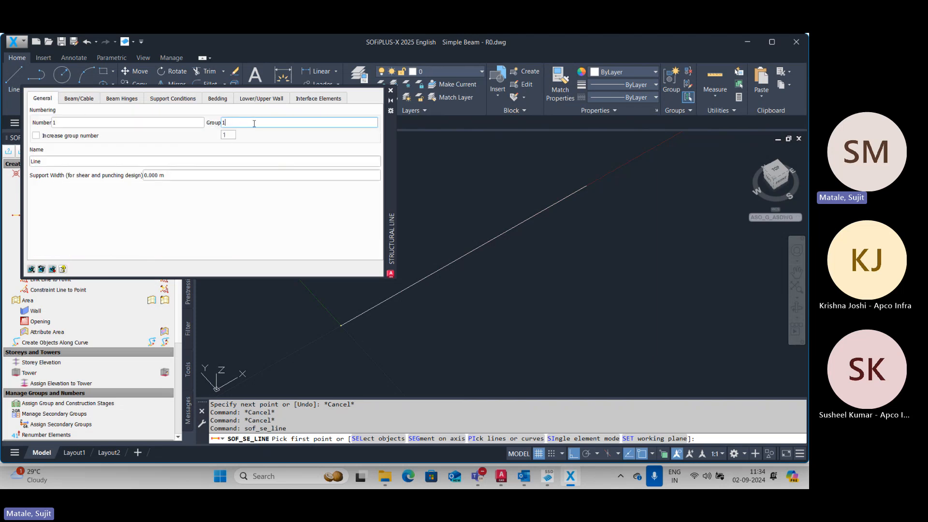
click(80, 99)
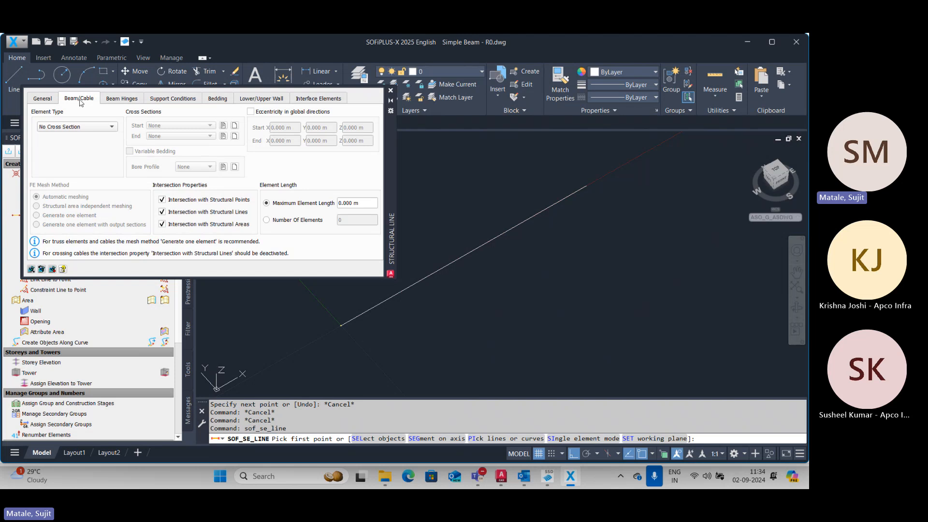
click(89, 127)
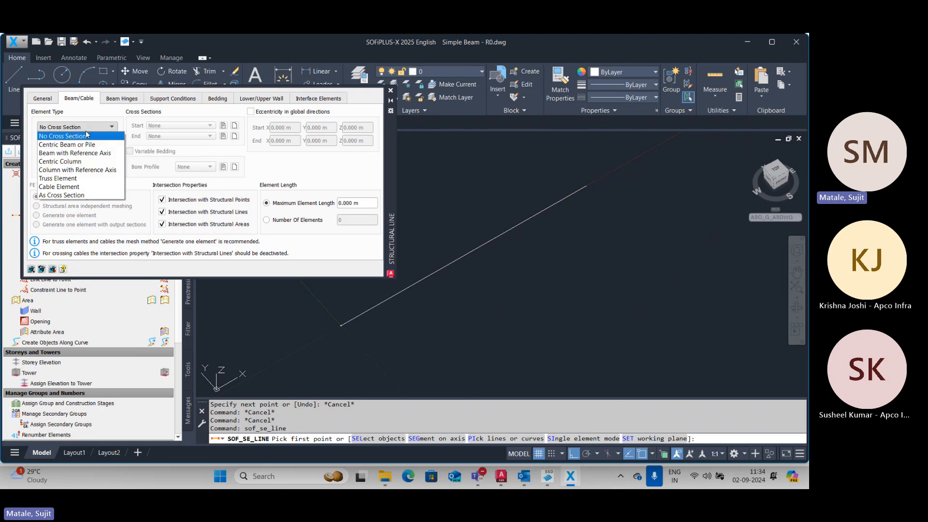
click(86, 196)
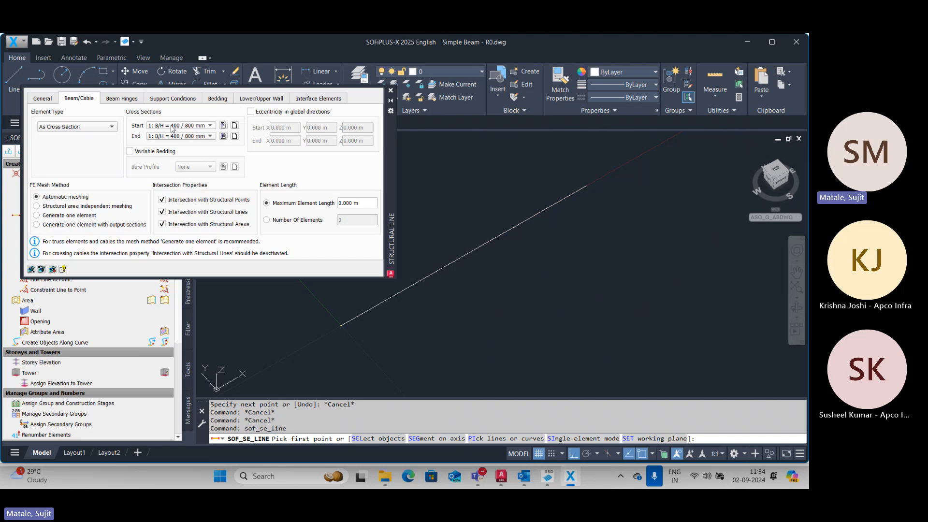
click(171, 127)
click(186, 163)
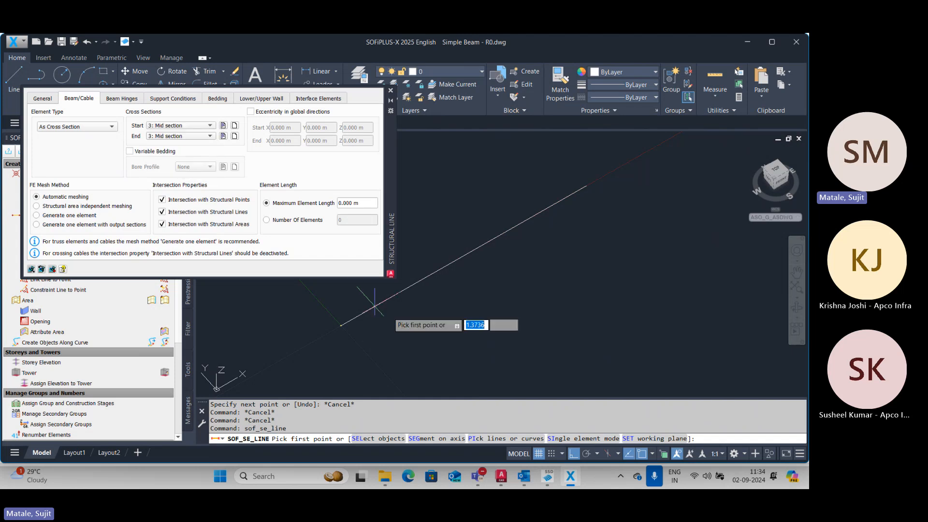
click(474, 440)
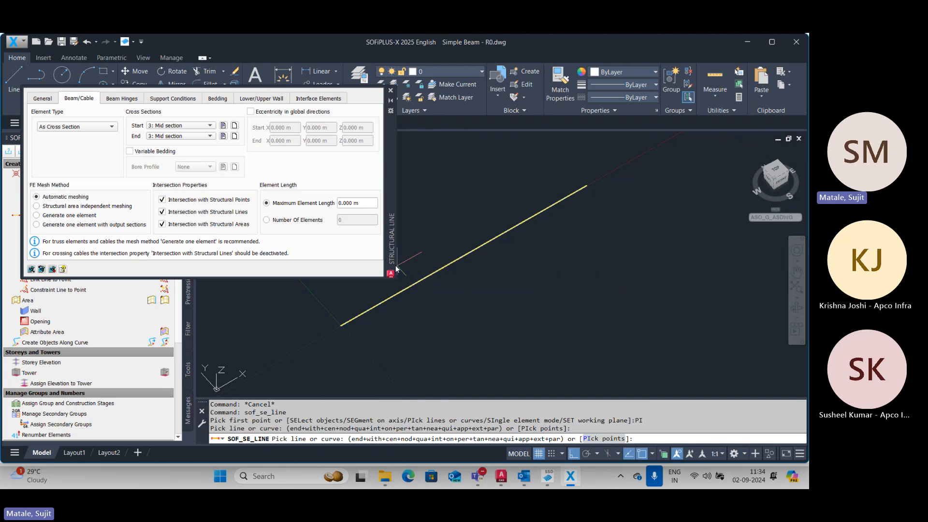
key(Escape)
key(Escape)
Step: Examine the beam's solid shape in the Conceptual visual style and return to 2D Wireframe in an isometric view
click(271, 138)
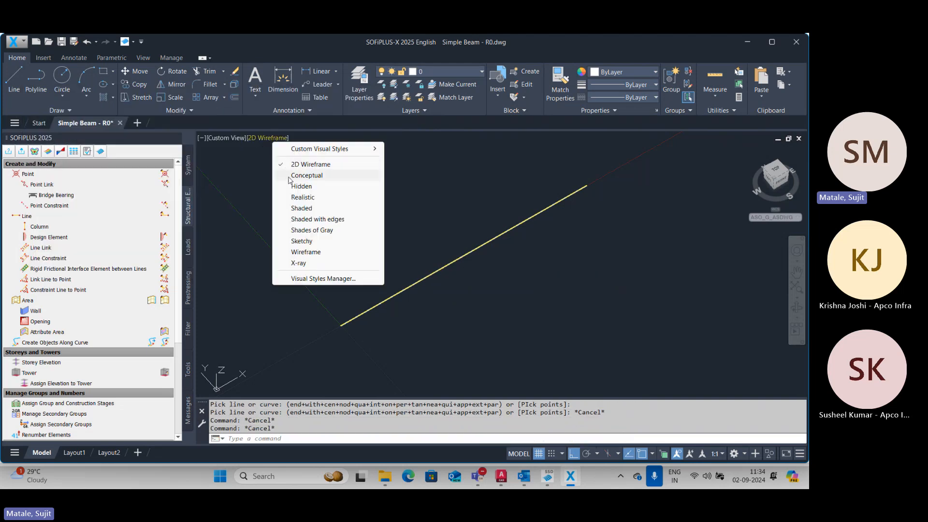
click(290, 179)
key(Escape)
shift+middle_drag(428, 367, 425, 318)
key(Escape)
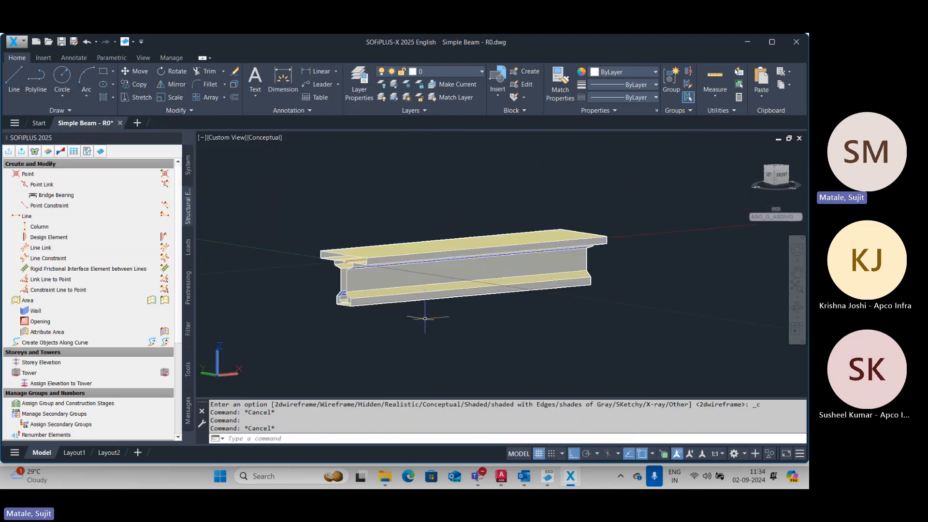
click(262, 138)
click(296, 163)
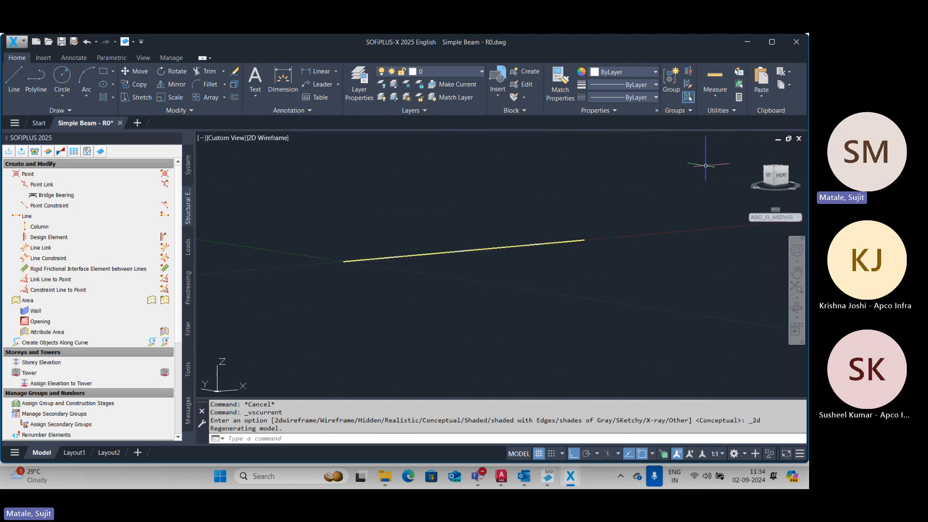
click(752, 151)
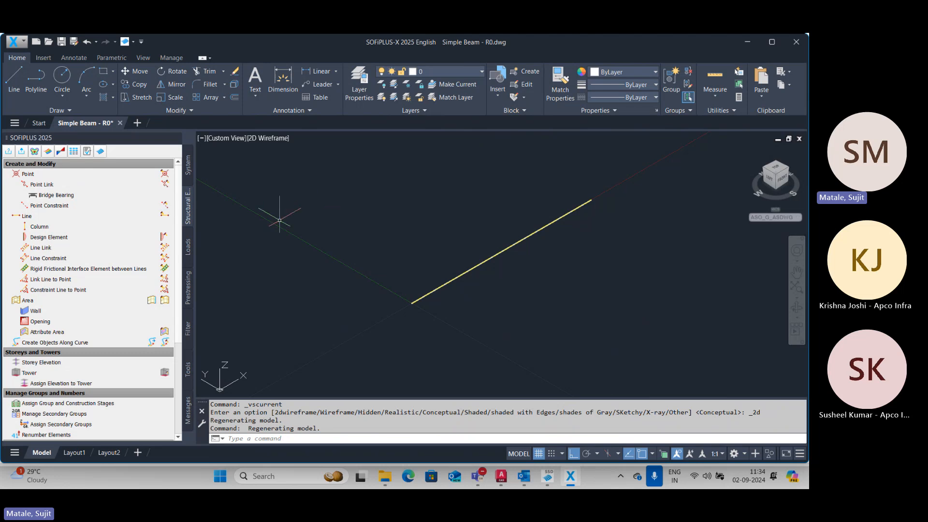
Step: Place a structural point at the beam's start at the origin, with local supports PX, PY, PZ and MX
click(75, 175)
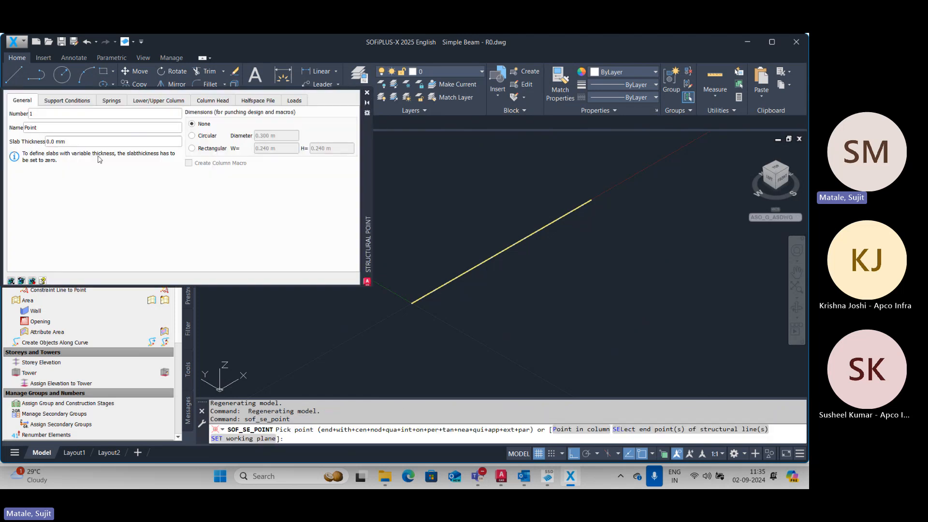
click(65, 101)
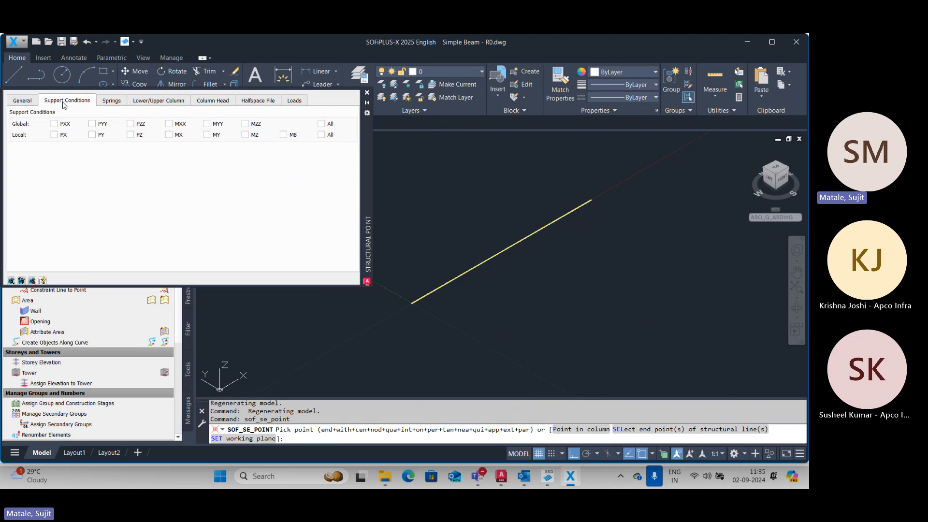
click(54, 136)
click(92, 135)
click(130, 135)
click(169, 135)
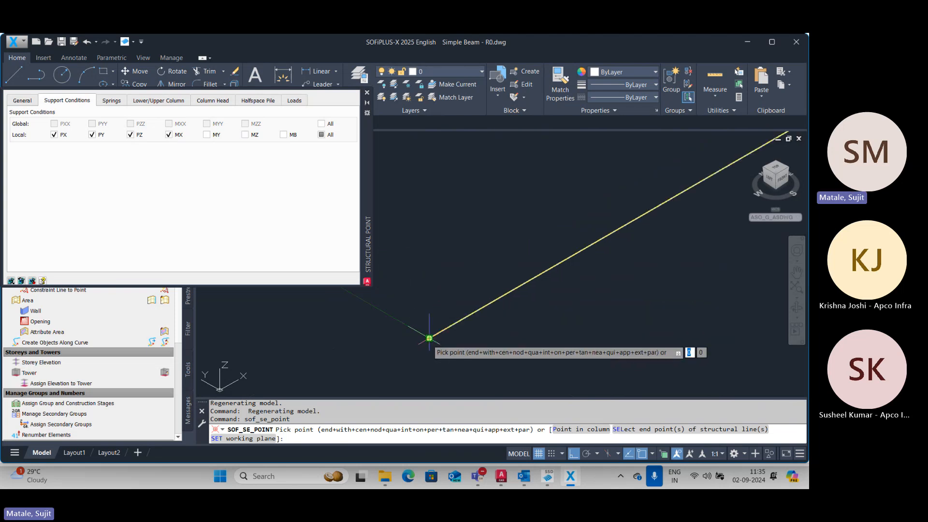
click(428, 337)
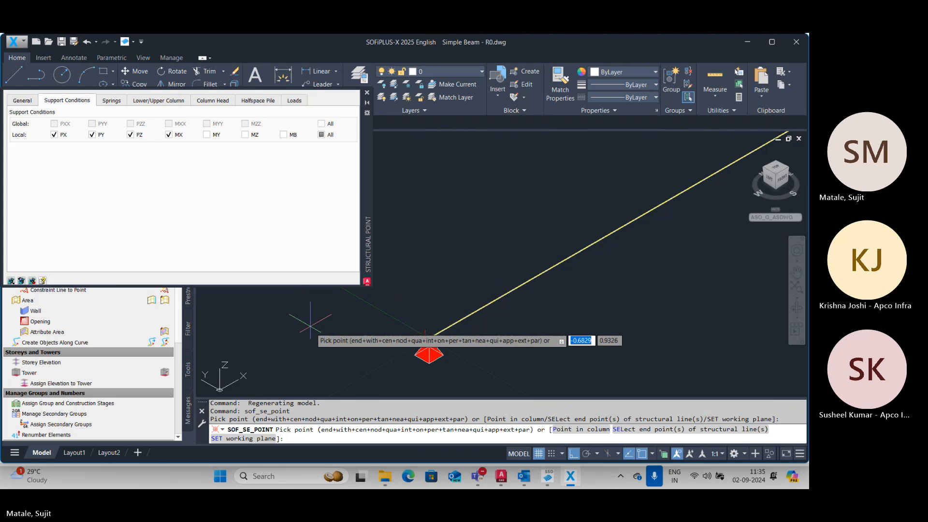
scroll(316, 339, down, 2)
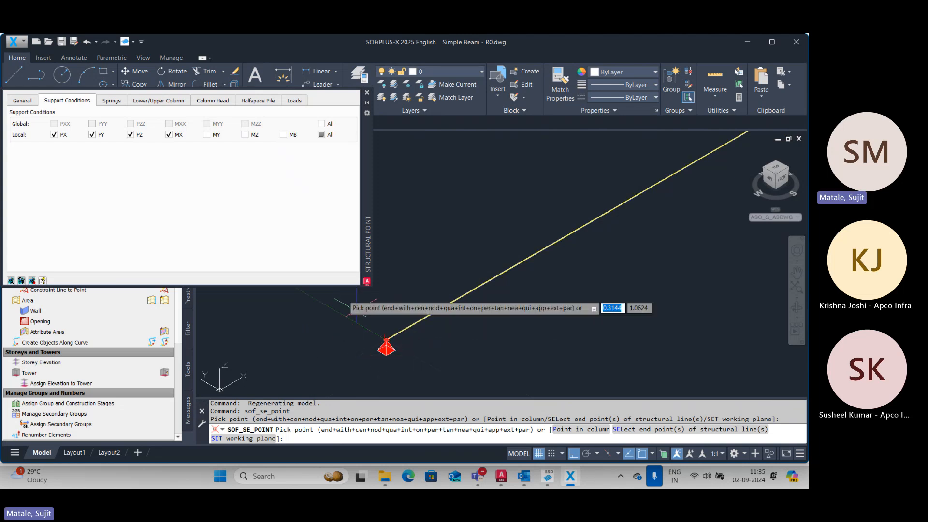
Step: Place a structural point at the beam's far end with only local supports PY and PZ
click(54, 135)
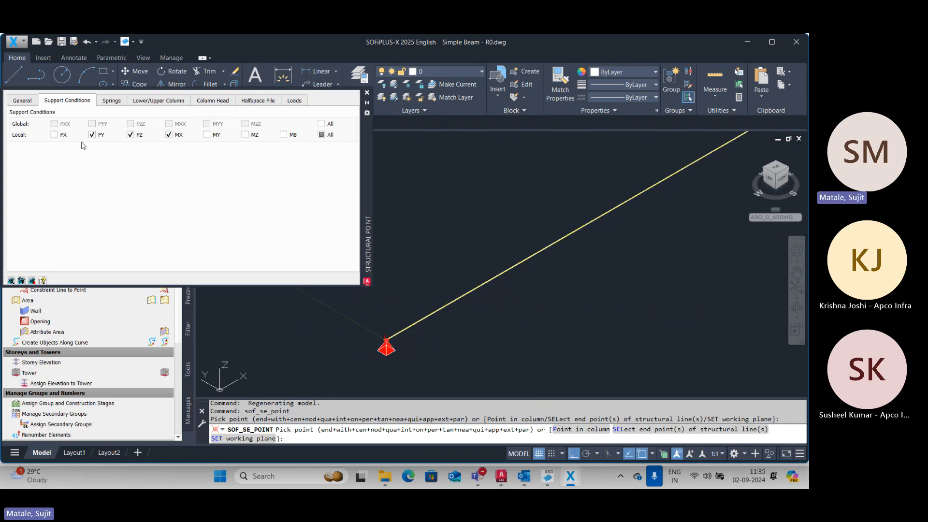
click(169, 135)
scroll(407, 285, down, 2)
scroll(541, 290, down, 2)
scroll(783, 201, up, 5)
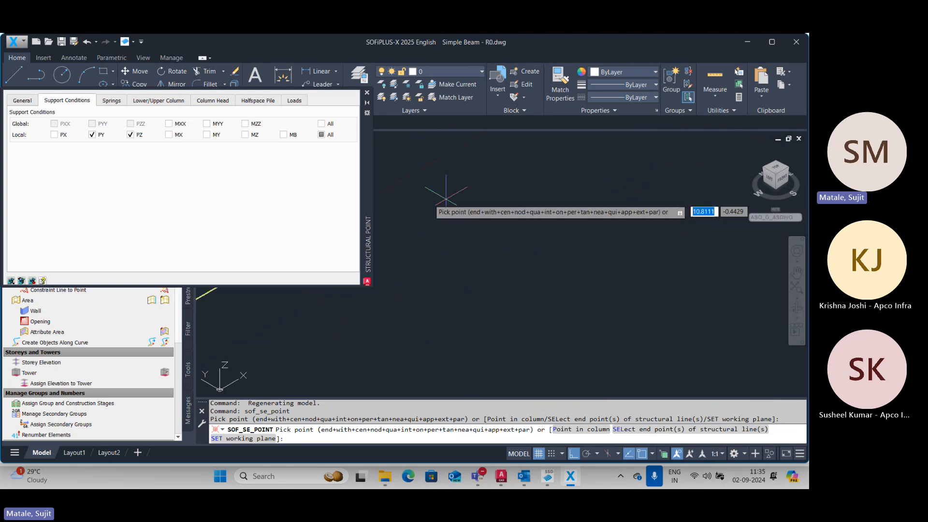
scroll(454, 227, down, 1)
middle_drag(382, 230, 467, 239)
click(465, 227)
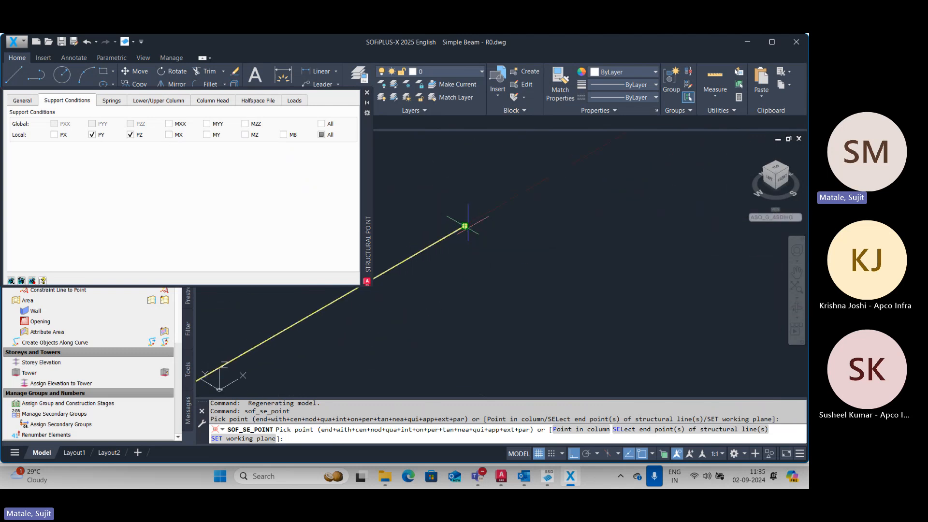
key(Escape)
key(Escape)
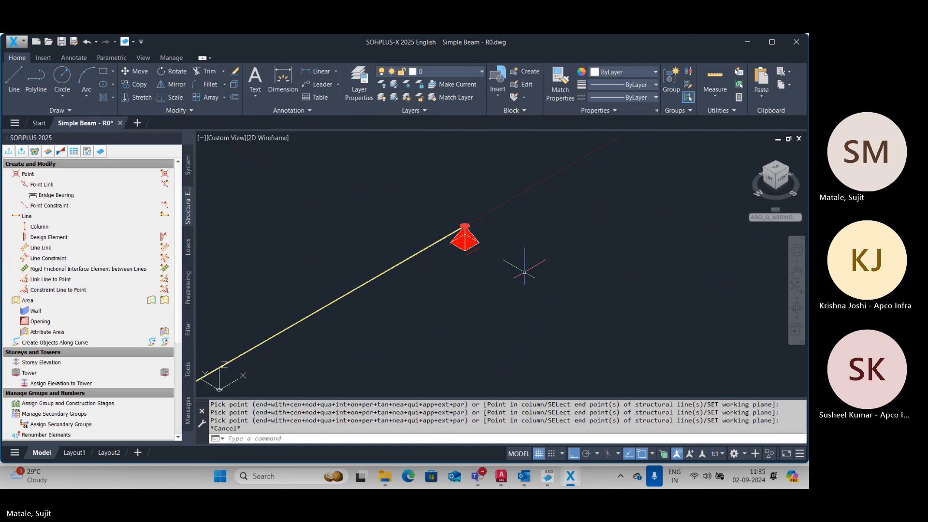
scroll(488, 292, down, 2)
middle_drag(469, 291, 656, 201)
scroll(650, 211, down, 2)
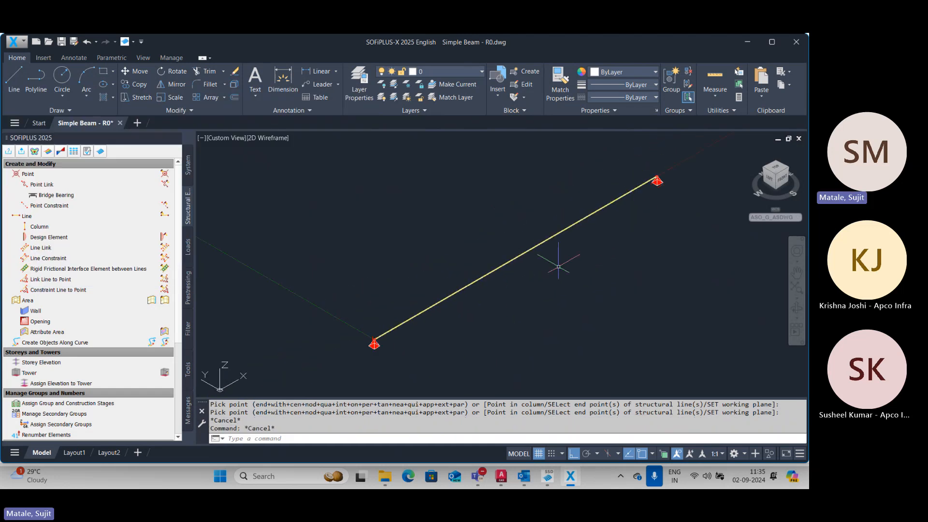
key(Escape)
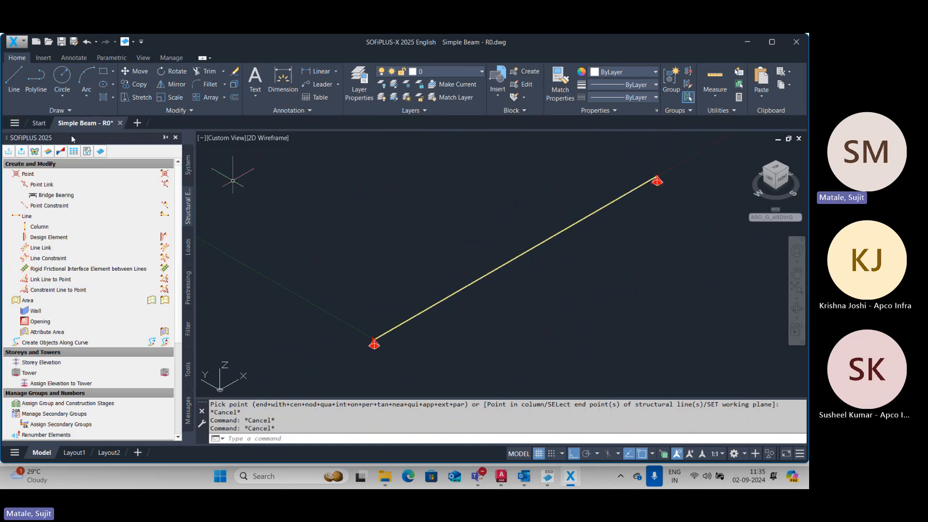
Step: Export the entire system with automatic mesh density and immediate processing, and examine the beam's mesh and supports in SOFiSTiK Structural Desktop
click(21, 151)
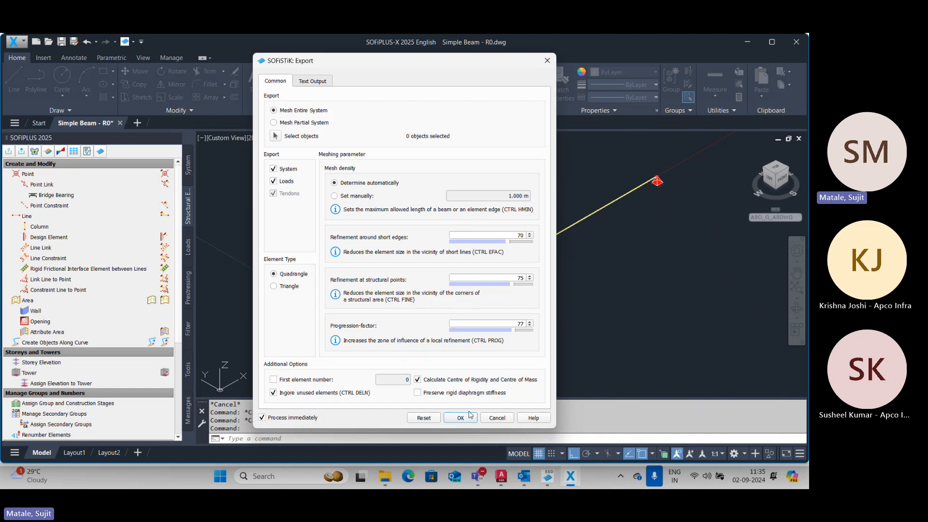
click(463, 417)
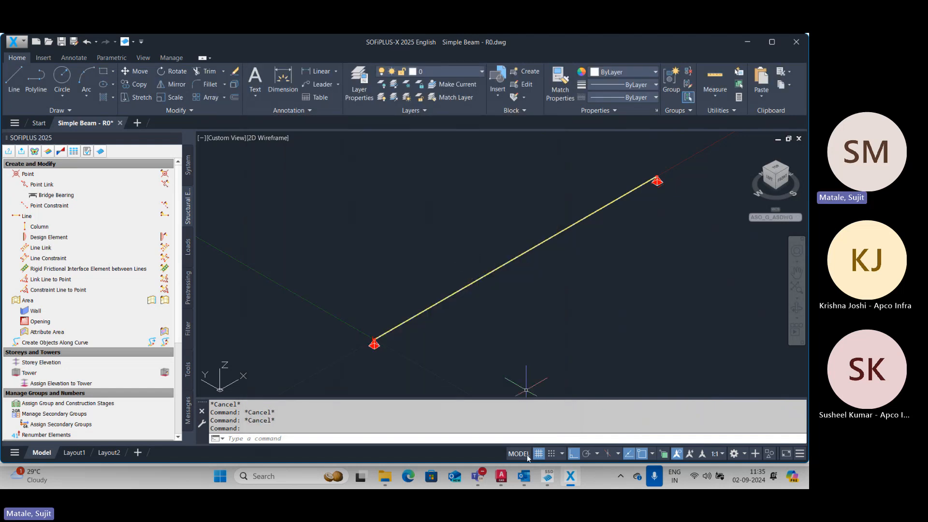
click(543, 484)
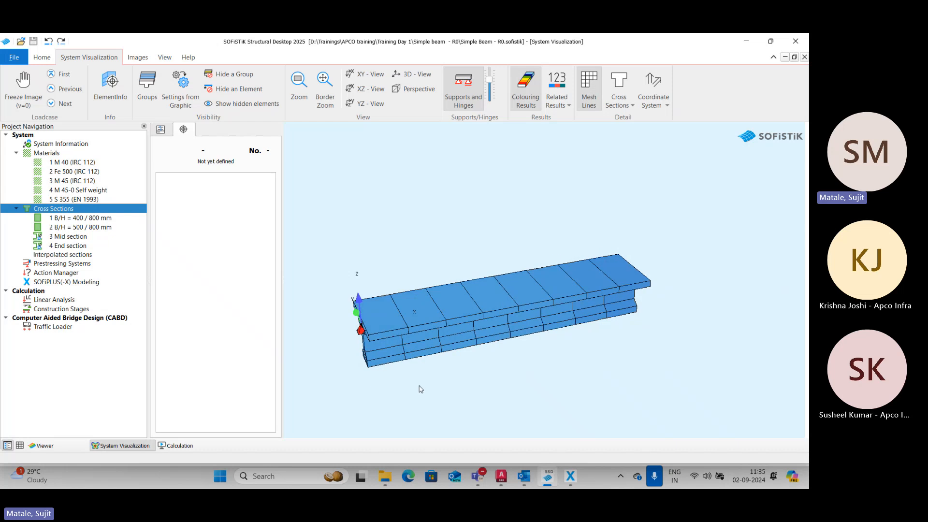
drag(454, 342, 400, 348)
middle_drag(375, 356, 401, 321)
scroll(387, 279, up, 3)
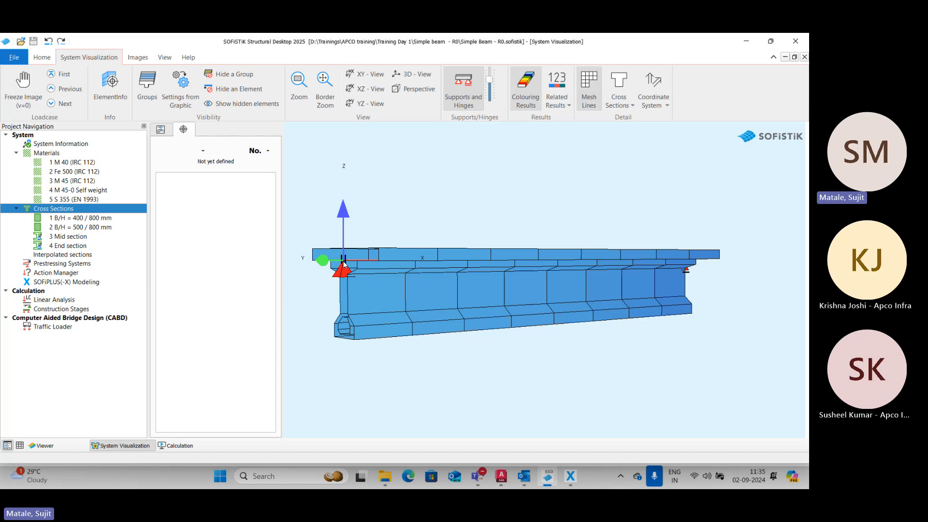
Step: Switch to SOFiPLUS-X and move both end support points 1.45 m vertically down from the beam line
drag(344, 263, 383, 289)
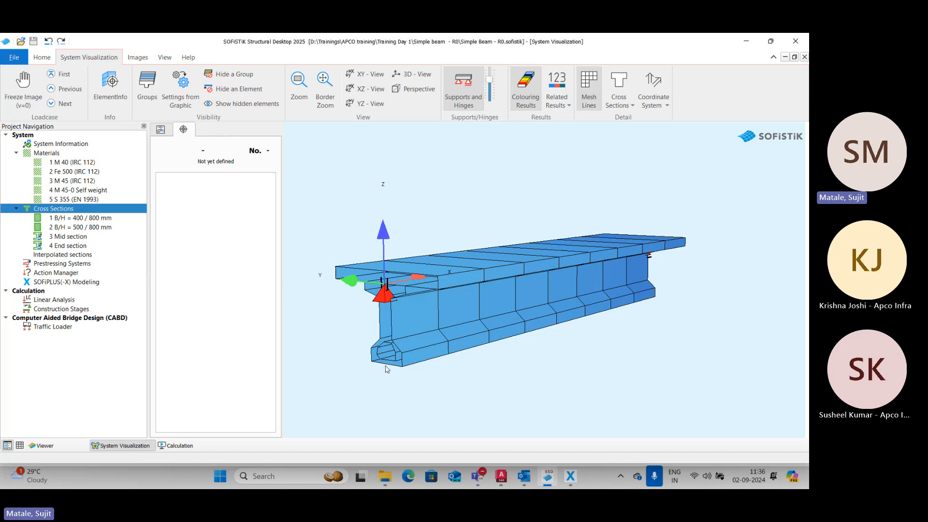
click(570, 476)
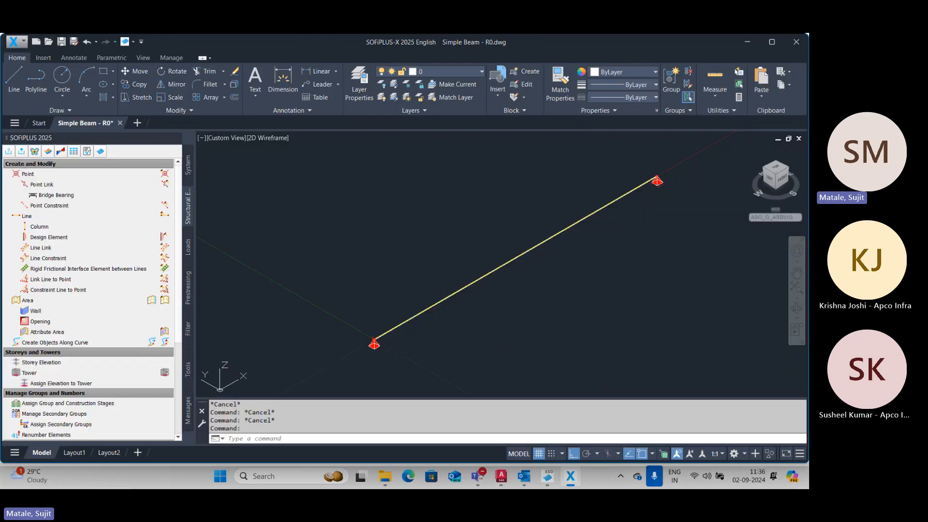
scroll(369, 283, up, 2)
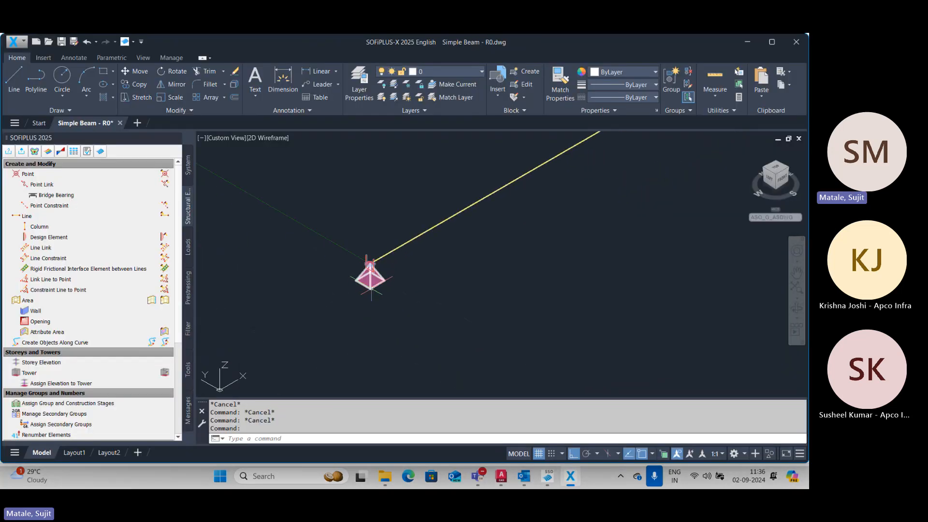
click(370, 274)
scroll(490, 290, down, 4)
middle_drag(634, 216, 481, 313)
scroll(546, 255, up, 2)
click(585, 201)
scroll(588, 251, down, 4)
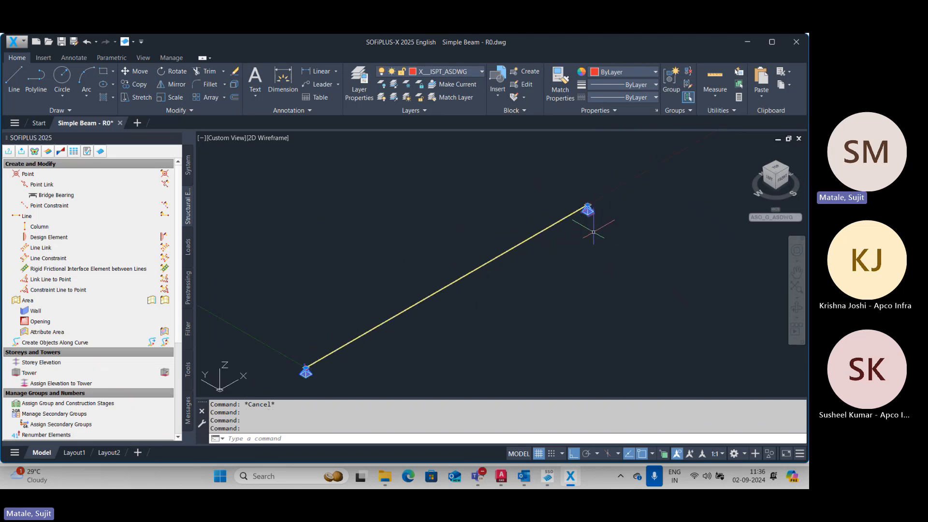
text(m)
key(Return)
click(587, 253)
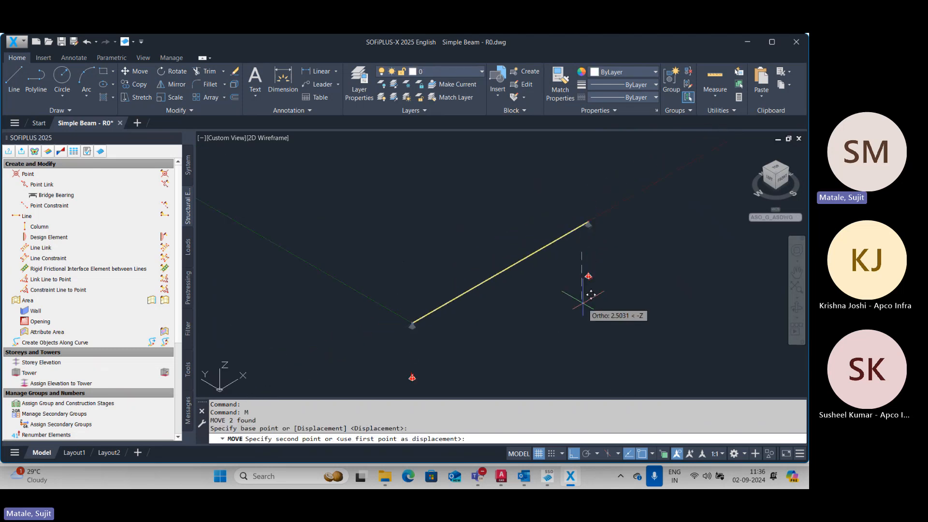
text(1.45)
key(Return)
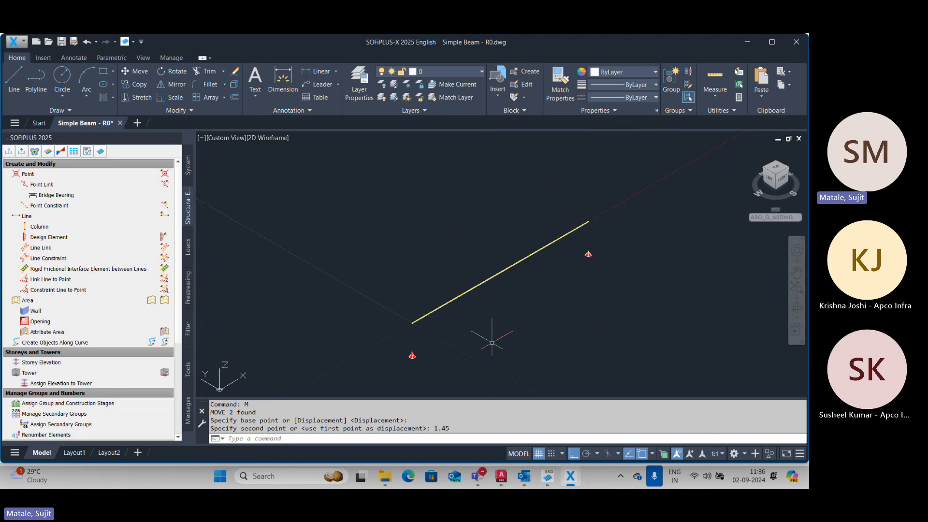
middle_drag(442, 347, 431, 312)
key(Escape)
key(Escape)
key(Escape)
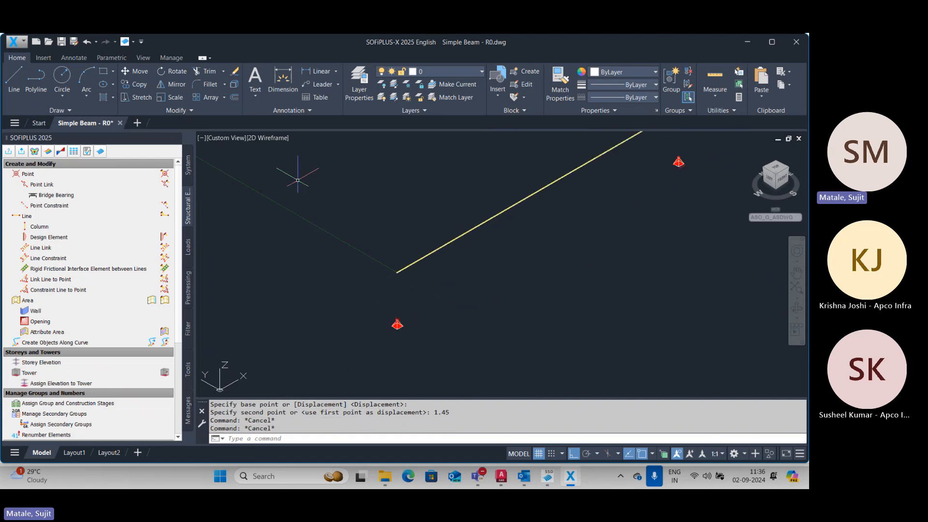
Step: Examine the supports' position against the girder's underside in the Conceptual visual style and return to 2D Wireframe
click(265, 138)
click(290, 175)
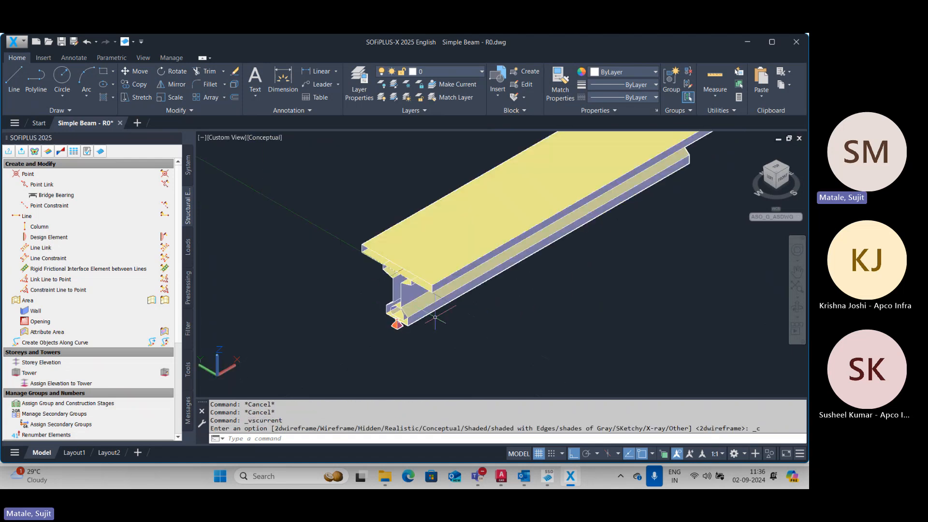
mouse_move(437, 314)
shift+middle_down()
mouse_move(441, 276)
mouse_move(441, 304)
mouse_move(425, 310)
shift+middle_up()
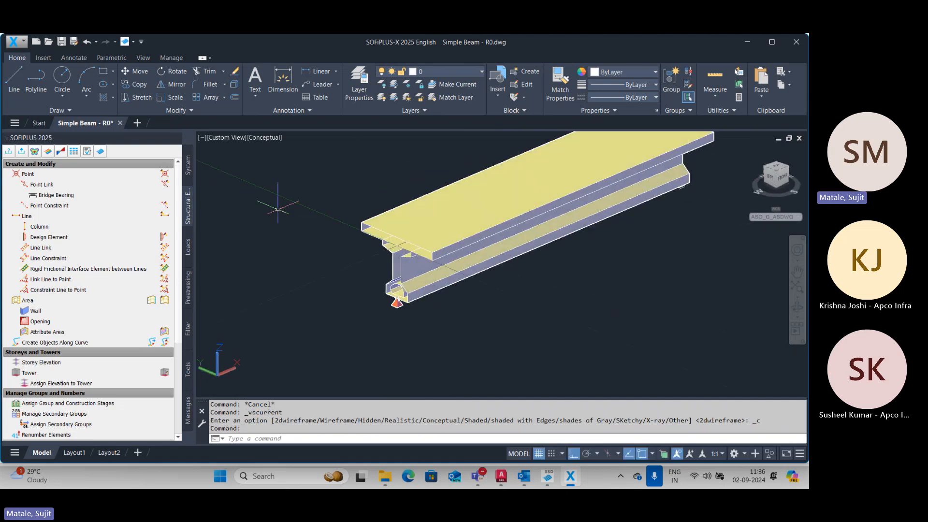
click(261, 138)
click(286, 165)
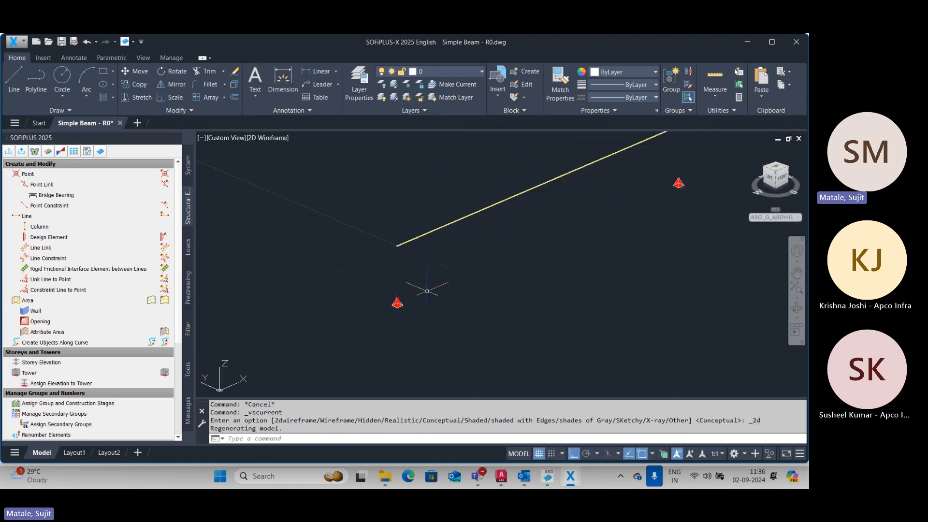
Step: Create a point constraint in group 0 with all global constraint types, from the lowered start support to the beam's start
click(86, 208)
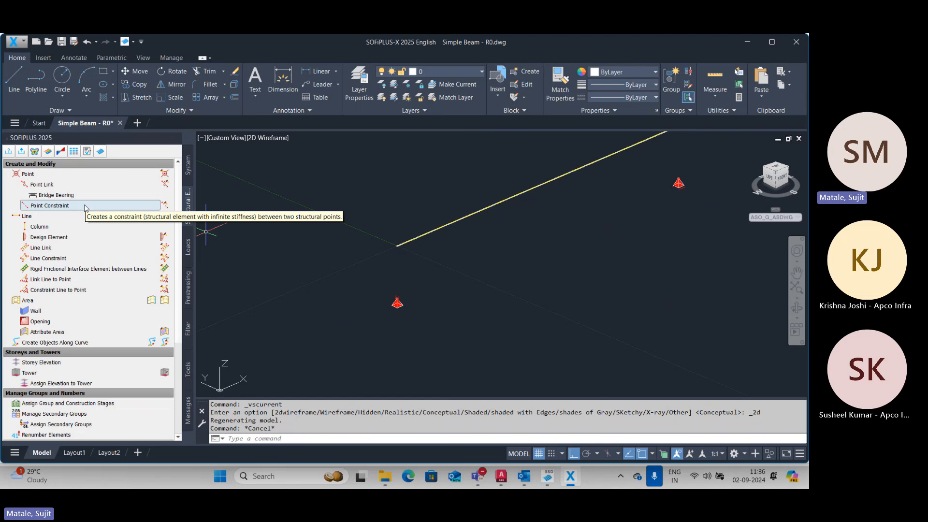
click(86, 208)
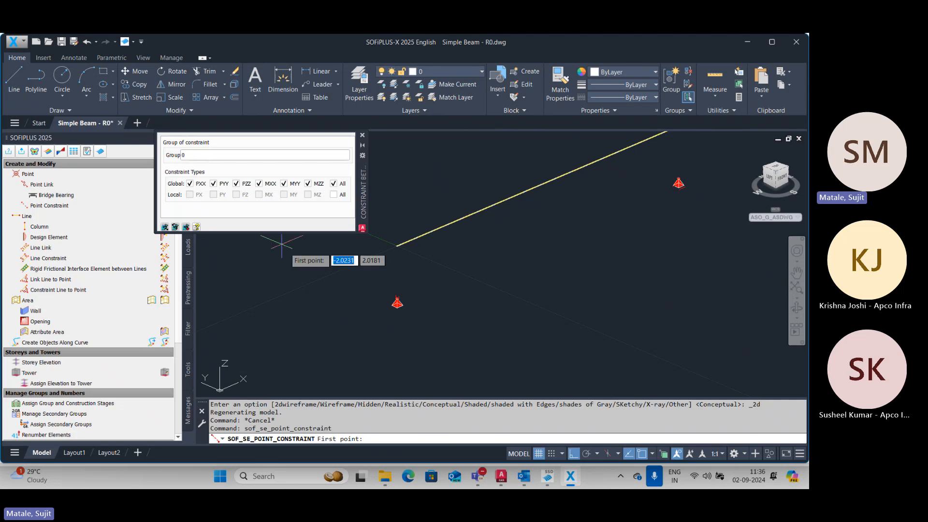
scroll(392, 301, up, 4)
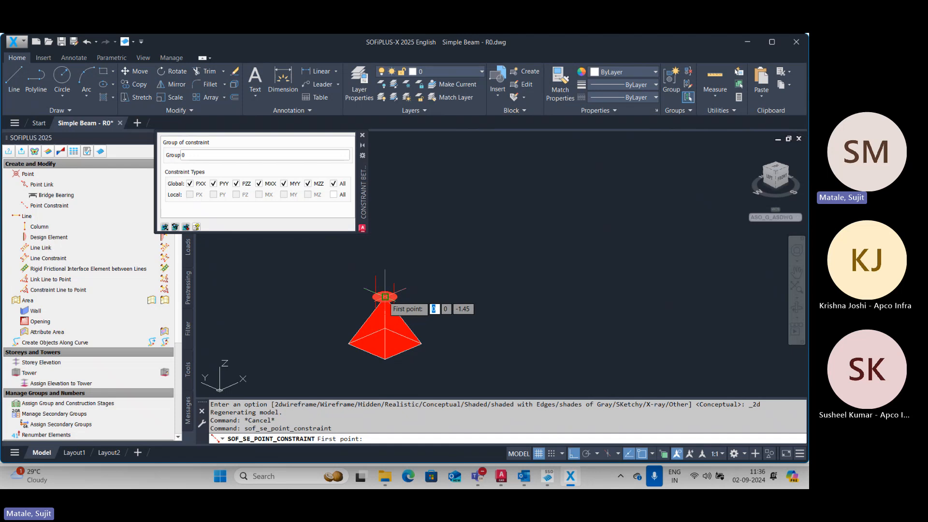
click(393, 300)
scroll(396, 269, down, 4)
scroll(394, 267, up, 4)
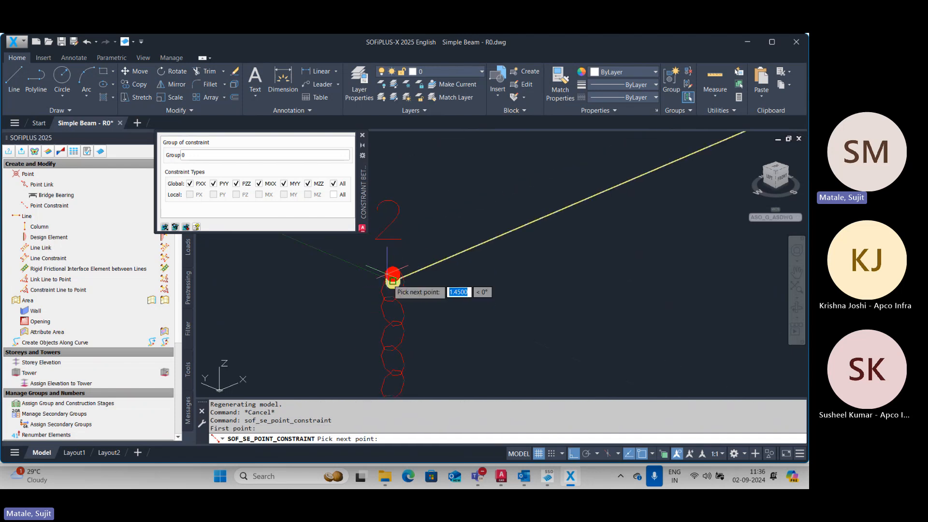
click(392, 265)
scroll(392, 265, down, 4)
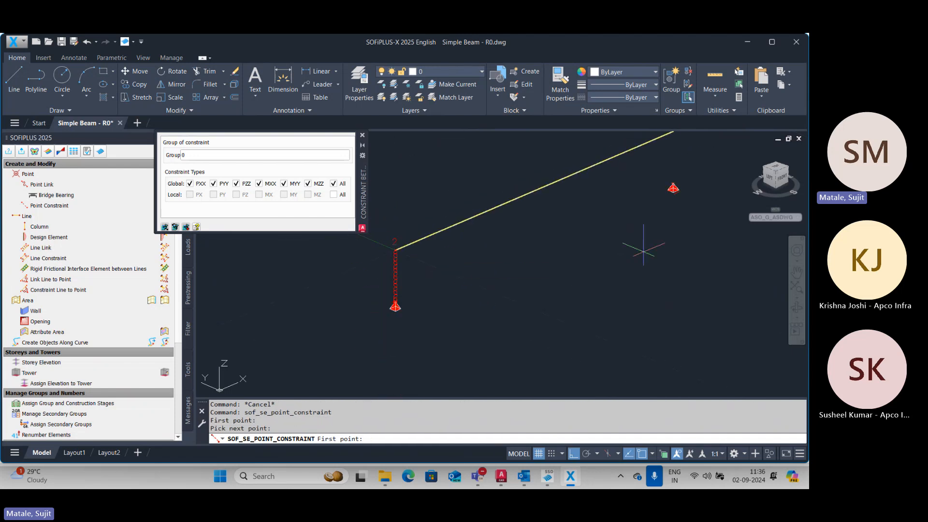
Step: Add the same all-global point constraint from the lowered far-end support to the beam's far end and finish the command
middle_drag(674, 191, 529, 315)
scroll(536, 310, up, 4)
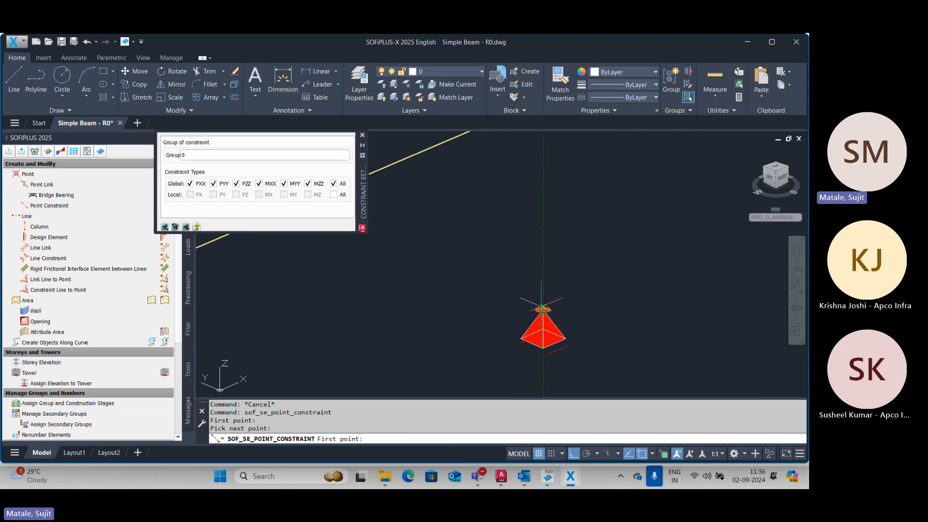
click(543, 309)
scroll(543, 309, down, 4)
scroll(542, 256, up, 4)
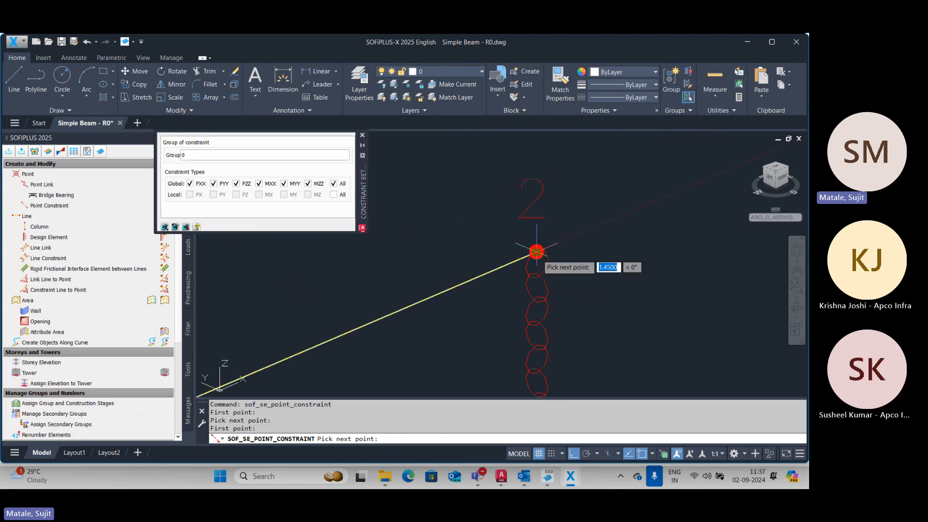
click(538, 253)
scroll(571, 269, down, 2)
scroll(571, 261, up, 2)
key(Escape)
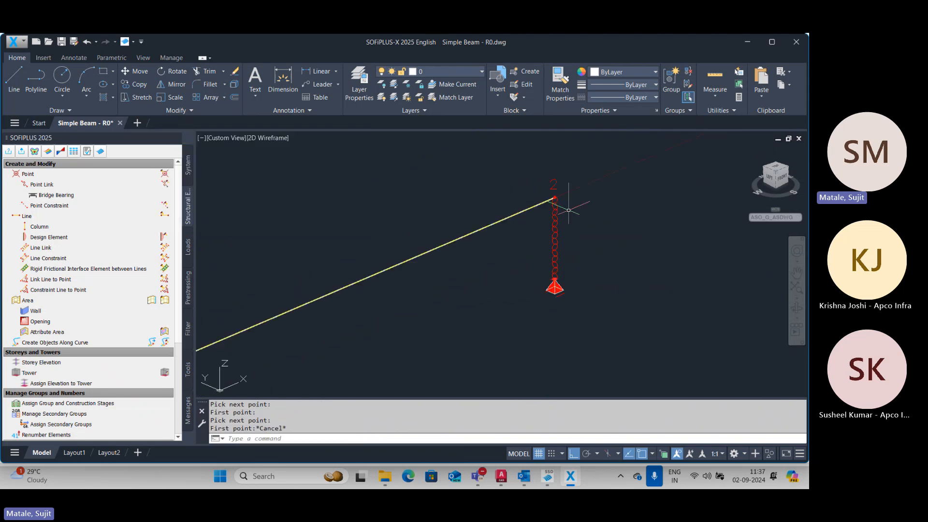
key(Escape)
scroll(569, 220, up, 1)
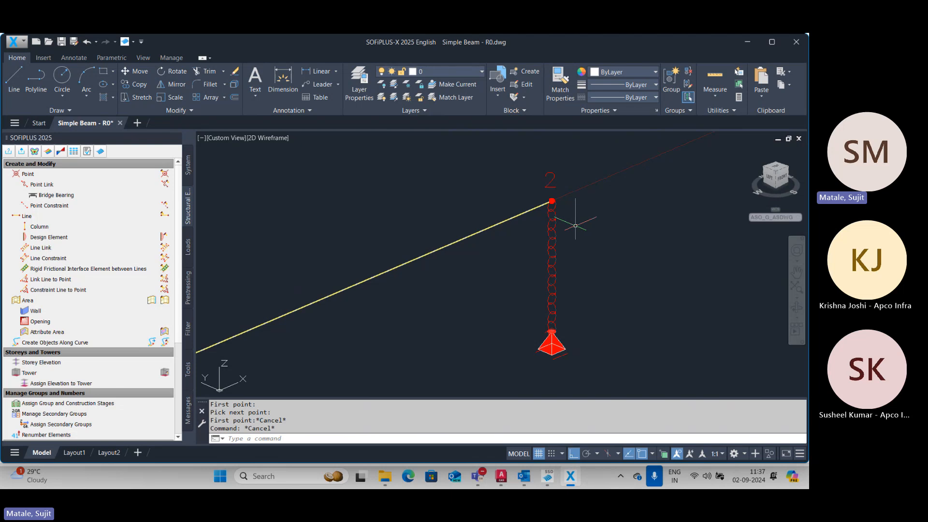
key(Escape)
key(Escape)
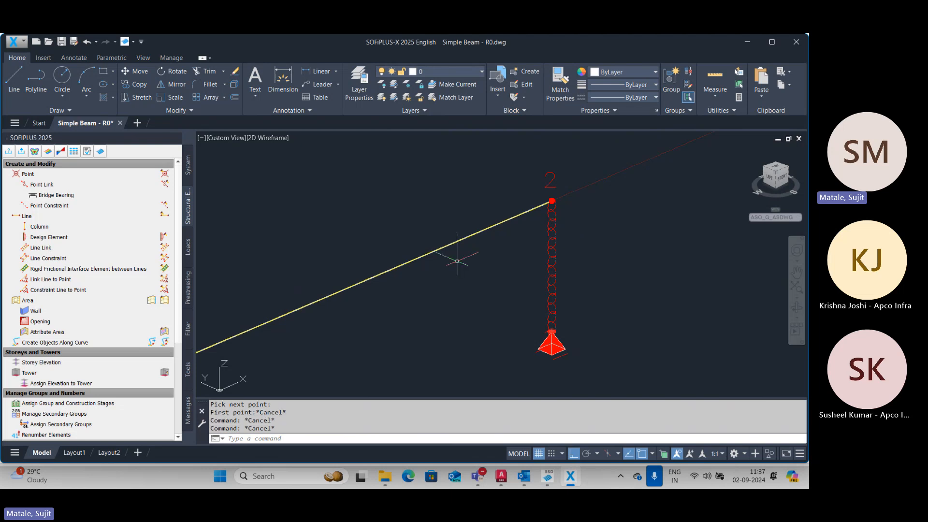
Step: Copy the beam's structural line 1 m sideways in the negative Y direction
middle_drag(365, 258, 440, 185)
scroll(439, 185, down, 2)
middle_drag(348, 241, 348, 240)
scroll(348, 241, down, 2)
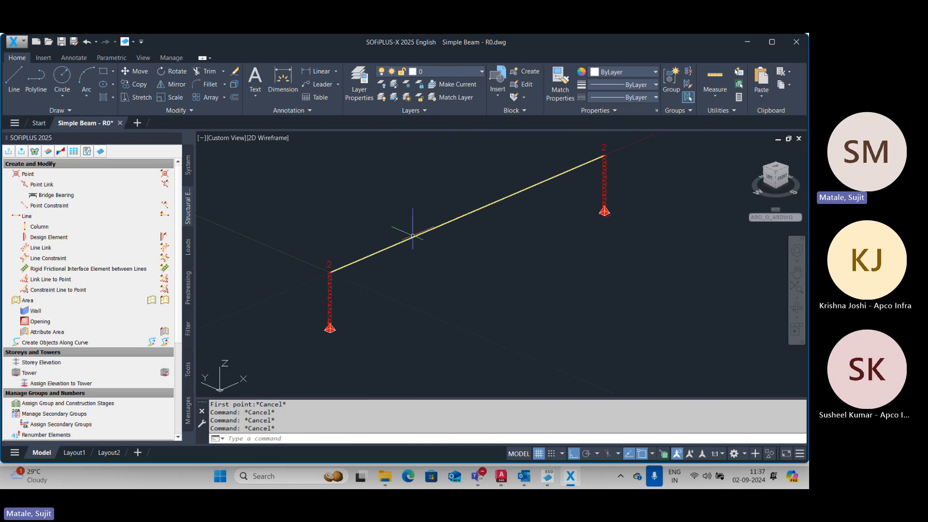
click(411, 237)
text(CO)
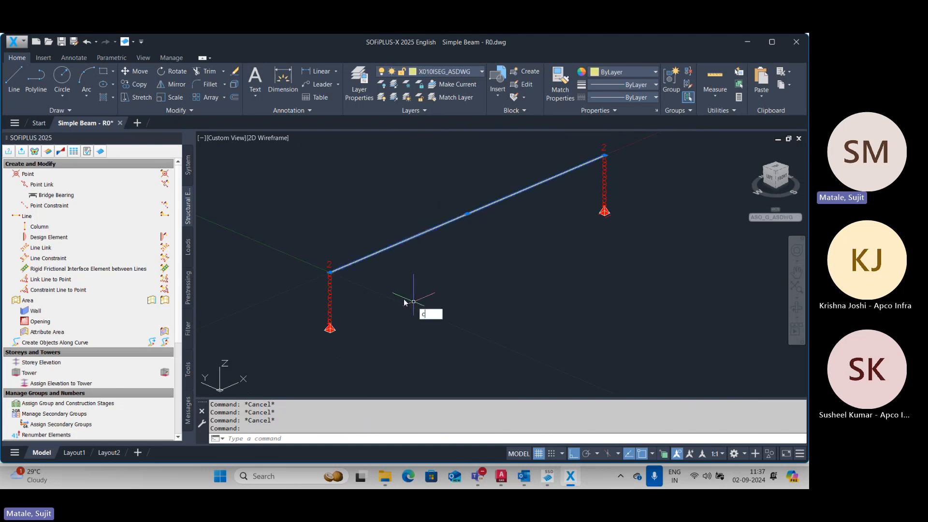
key(Return)
click(379, 293)
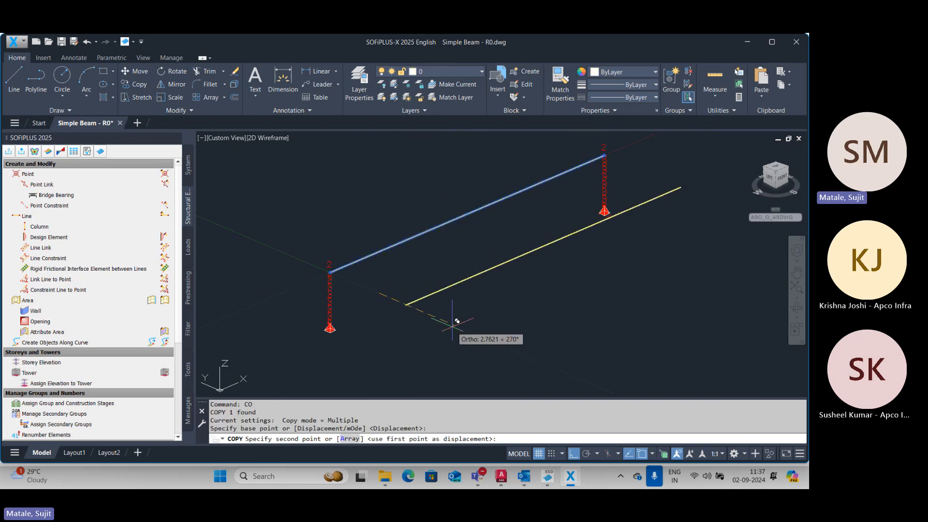
text(1)
key(Return)
key(Escape)
key(Escape)
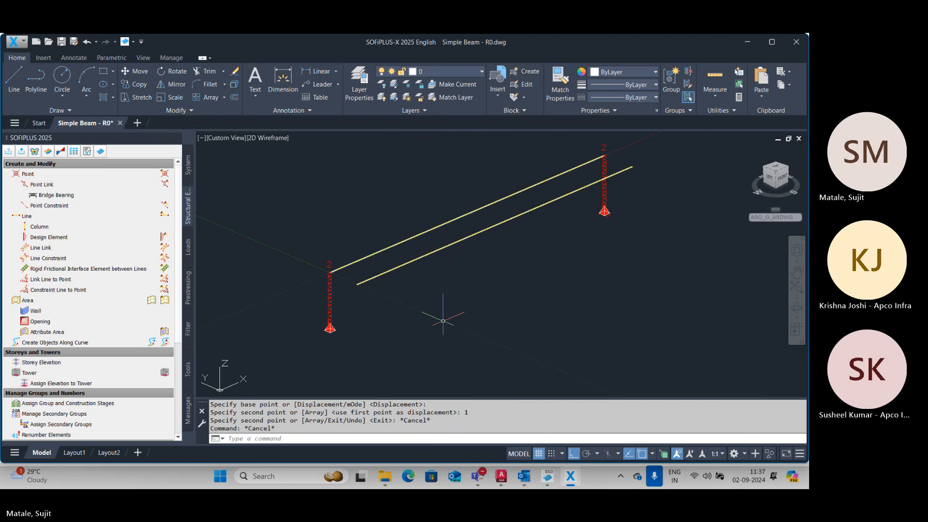
Step: Move the copied beam line 1 m back so that it lies exactly on the original line
scroll(432, 303, up, 2)
key(Escape)
click(389, 272)
click(356, 246)
text(M)
key(Return)
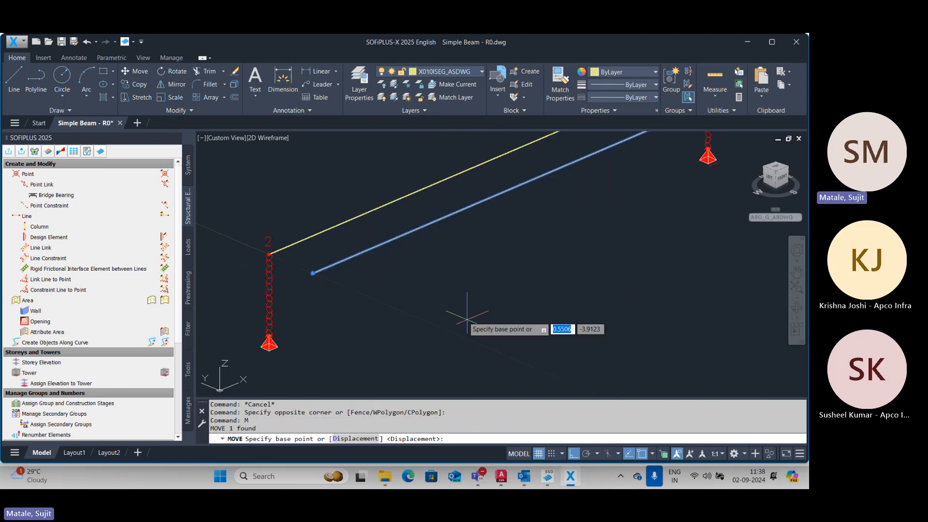
click(435, 294)
text(1)
key(Return)
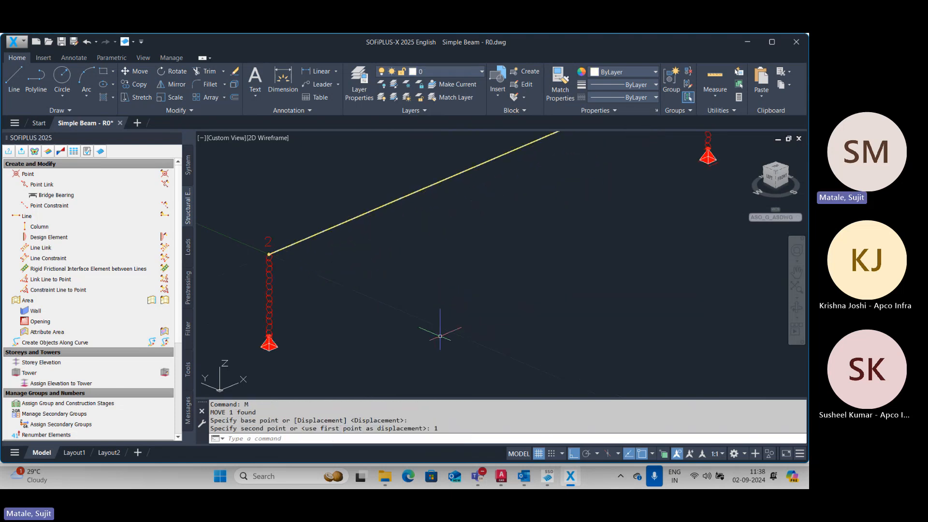
scroll(437, 341, down, 2)
key(Escape)
key(Escape)
Step: Save the drawing and export the system with the duplicated beam line
key(ctrl+s)
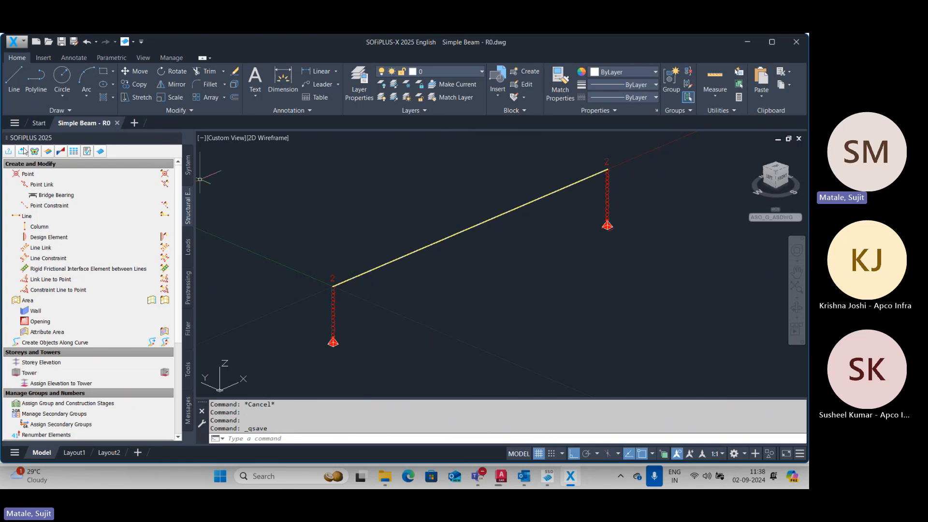
key(Return)
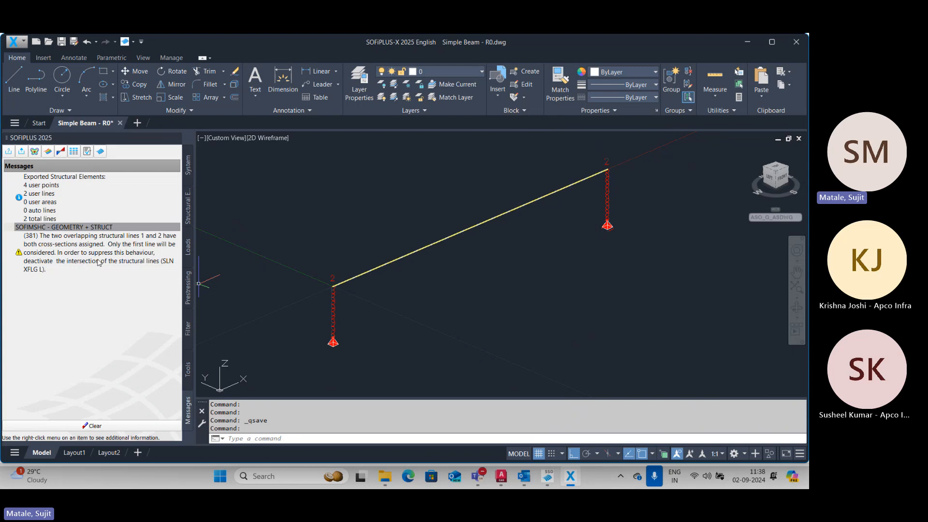
Step: Zoom to structural line 1 from the overlapping-lines export message and delete one of the two duplicate beam lines
right_click(98, 255)
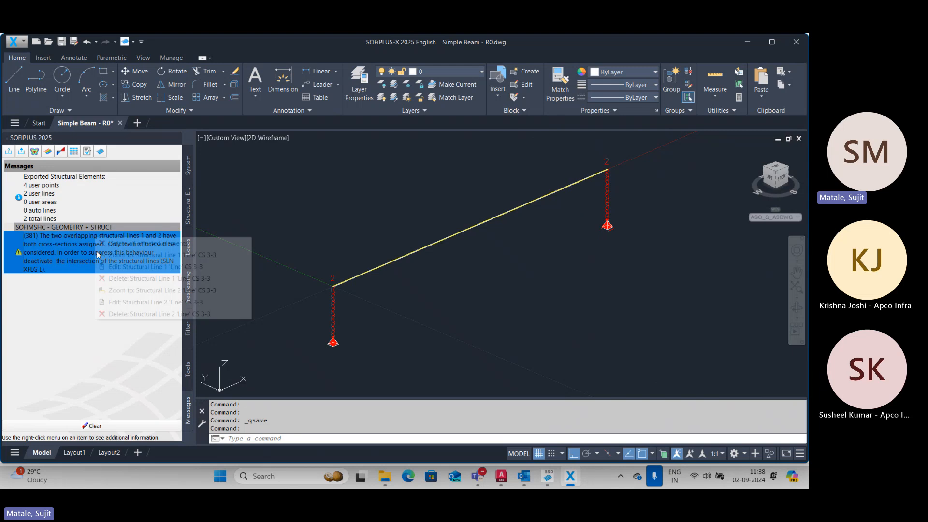
click(118, 255)
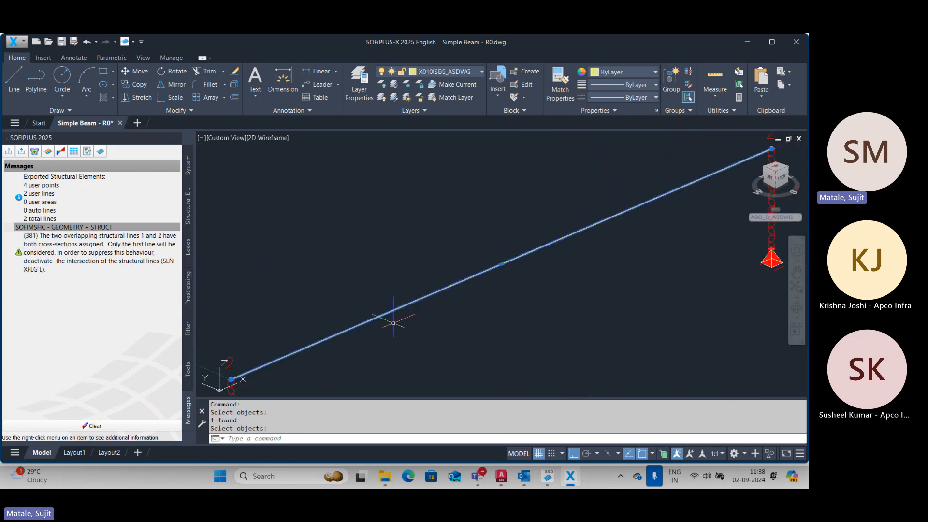
key(Escape)
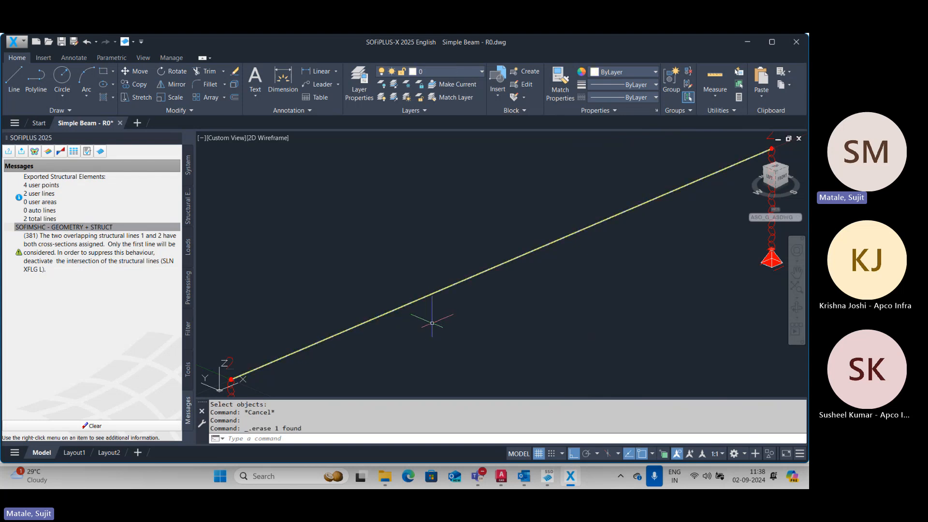
Step: Export the system again and reduce the support and hinge symbol size in the SOFiSTiK Structural Desktop system view
click(22, 151)
key(Return)
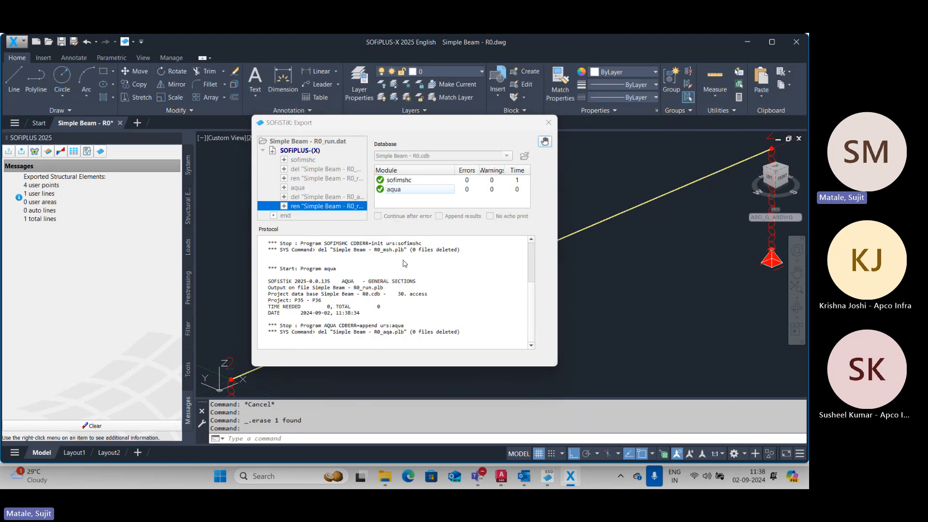
scroll(403, 259, down, 2)
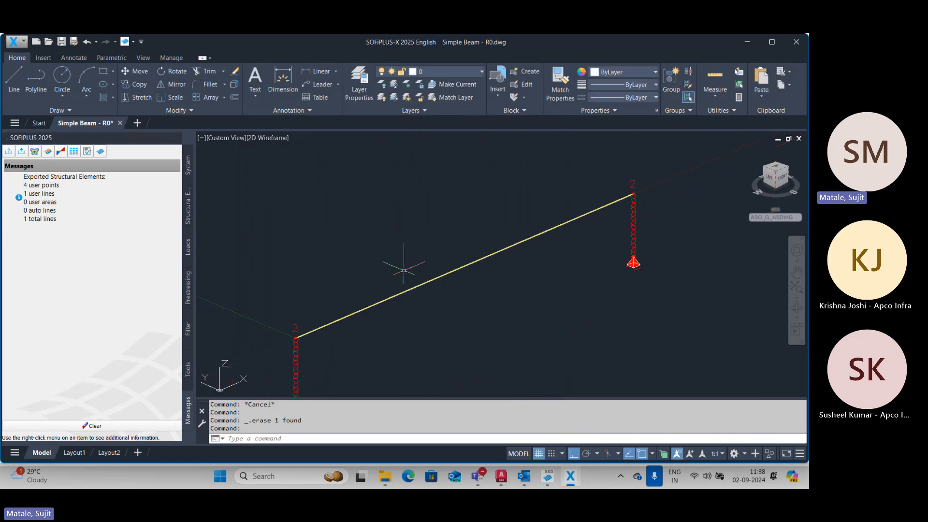
click(547, 477)
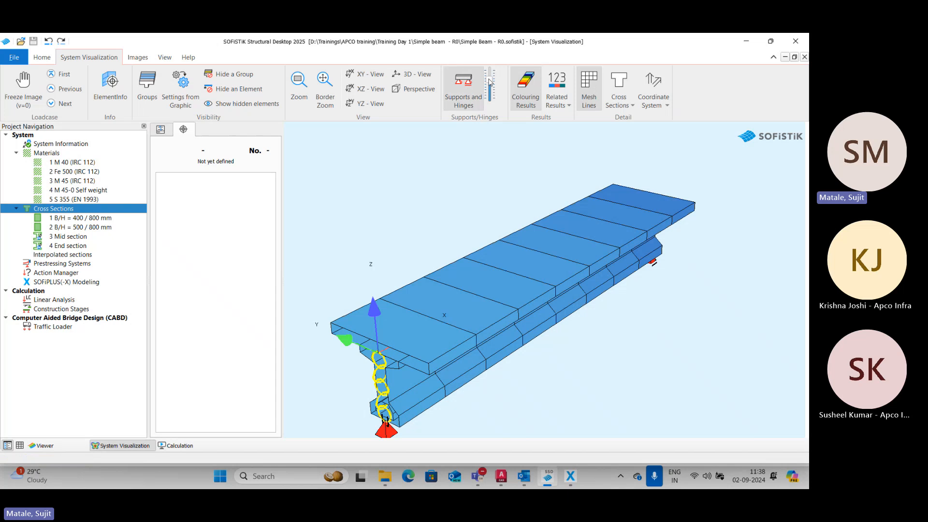
drag(488, 81, 490, 99)
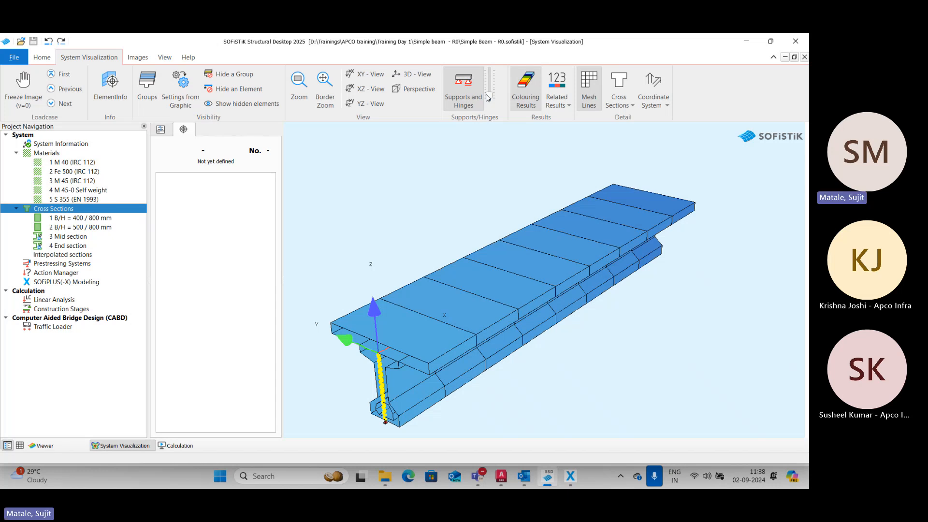
Step: Enlarge the support and hinge symbols in the system view so both end supports can be seen below the beam
middle_drag(453, 277, 498, 180)
drag(334, 296, 339, 260)
drag(490, 94, 490, 82)
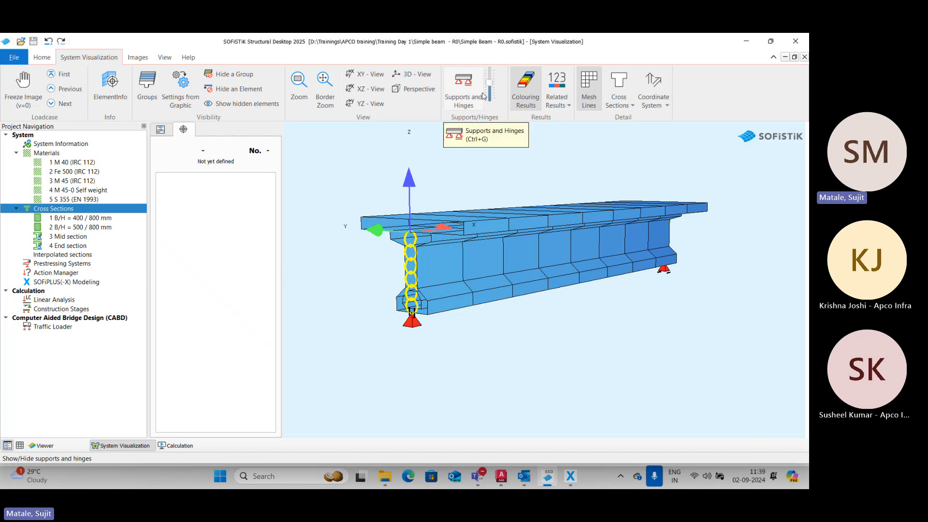
Step: Switch to SOFiPLUS-X and add the predefined action G, category 2 dead load g2, in the loadcase manager
click(571, 476)
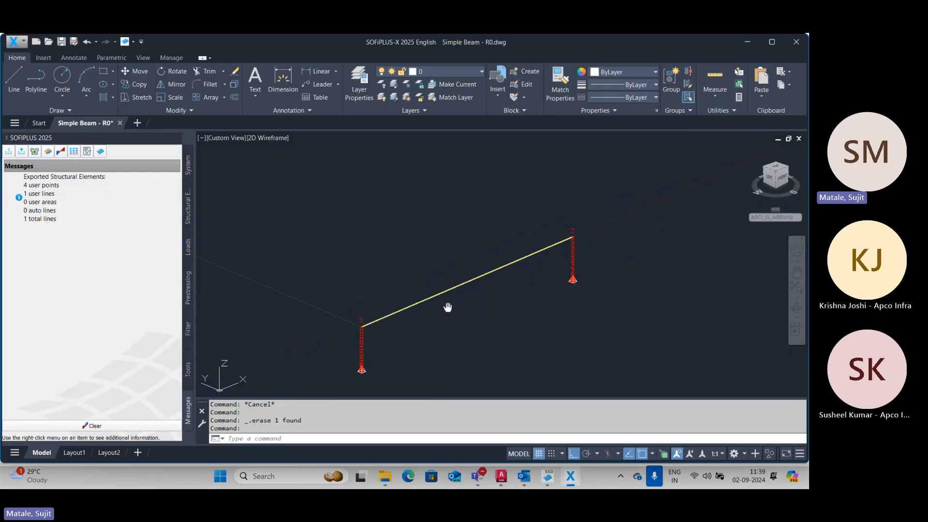
middle_drag(447, 308, 454, 295)
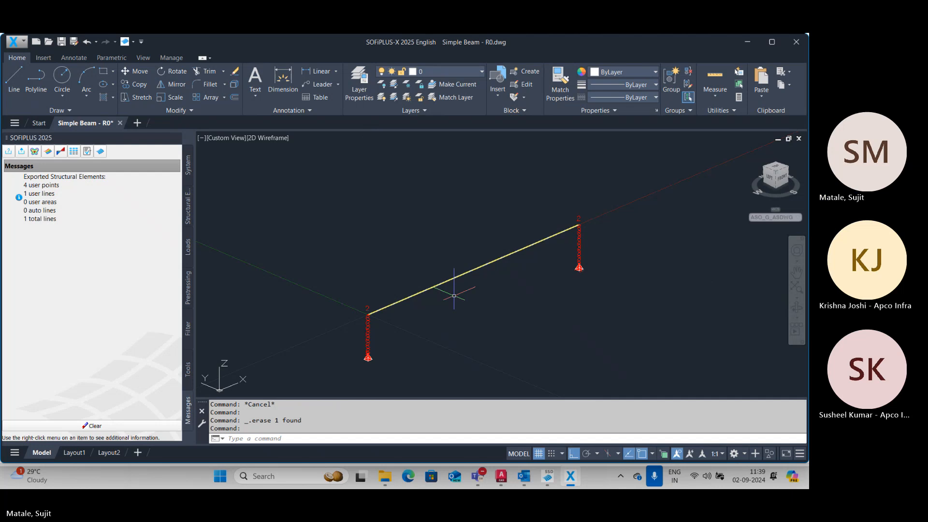
click(190, 248)
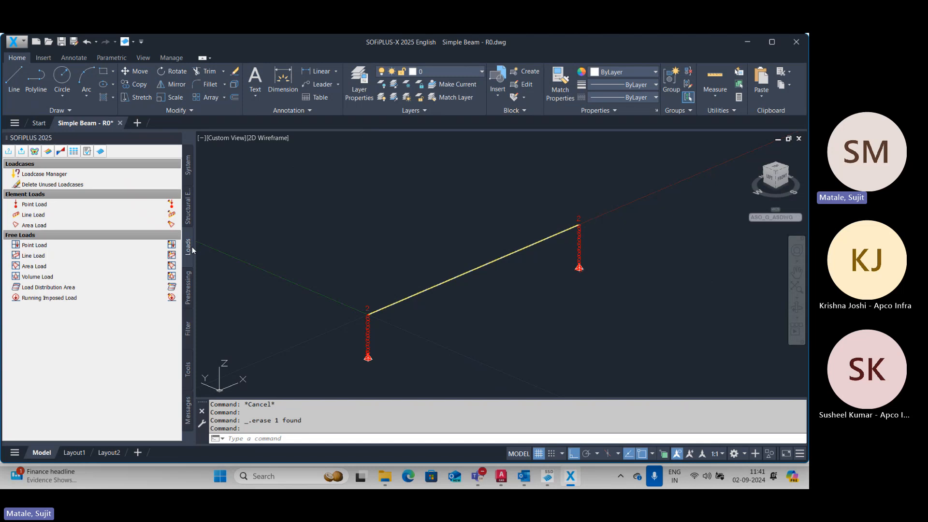
click(117, 175)
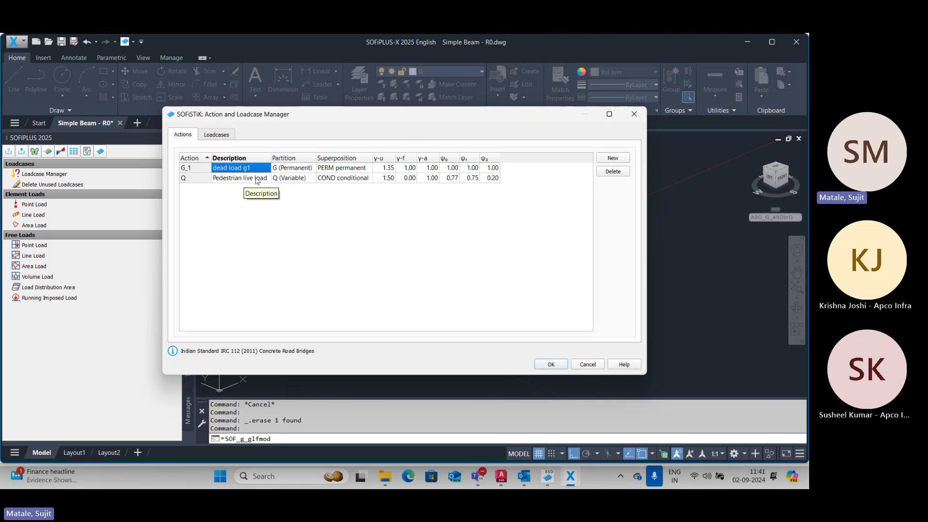
drag(316, 158, 337, 157)
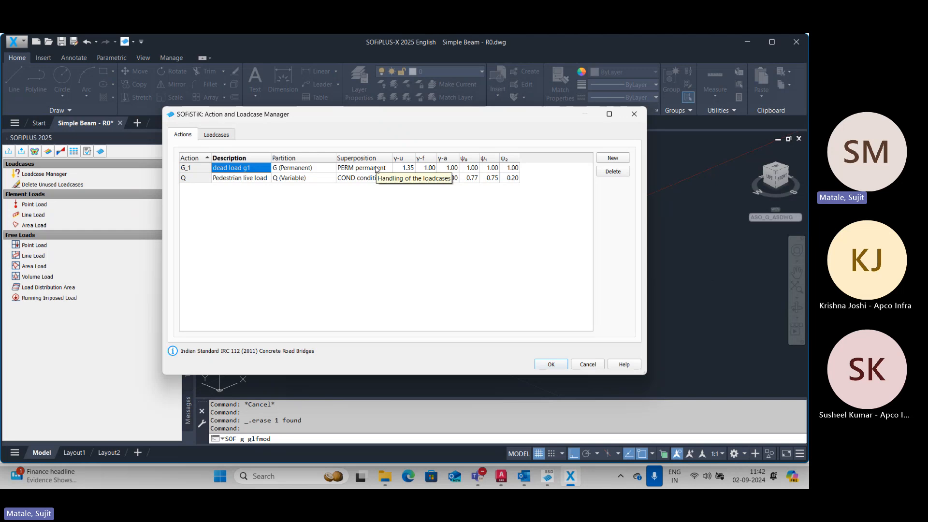
click(604, 159)
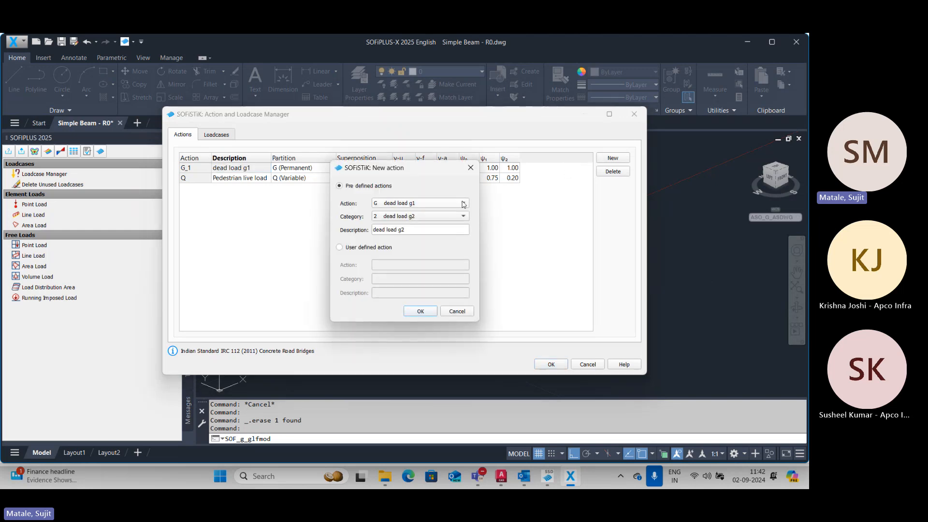
click(419, 311)
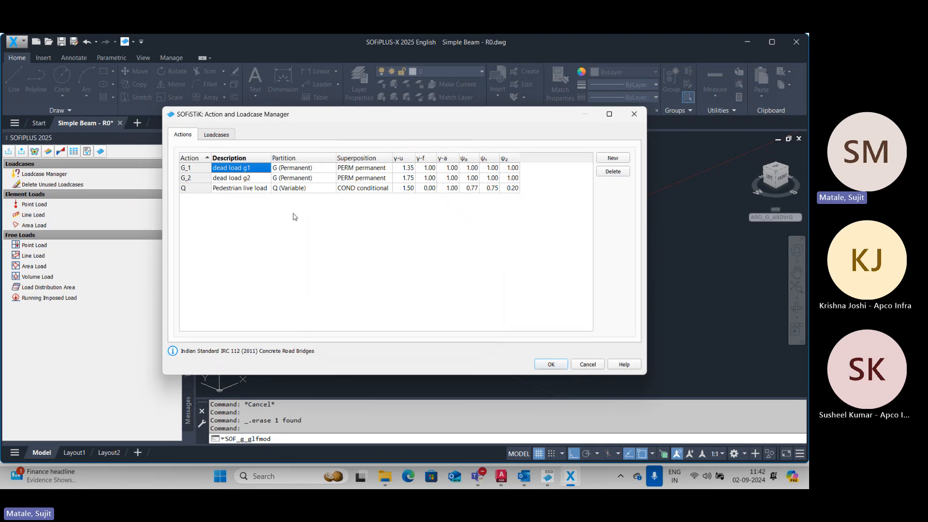
Step: Add the predefined action P prestressing to the action list
click(307, 178)
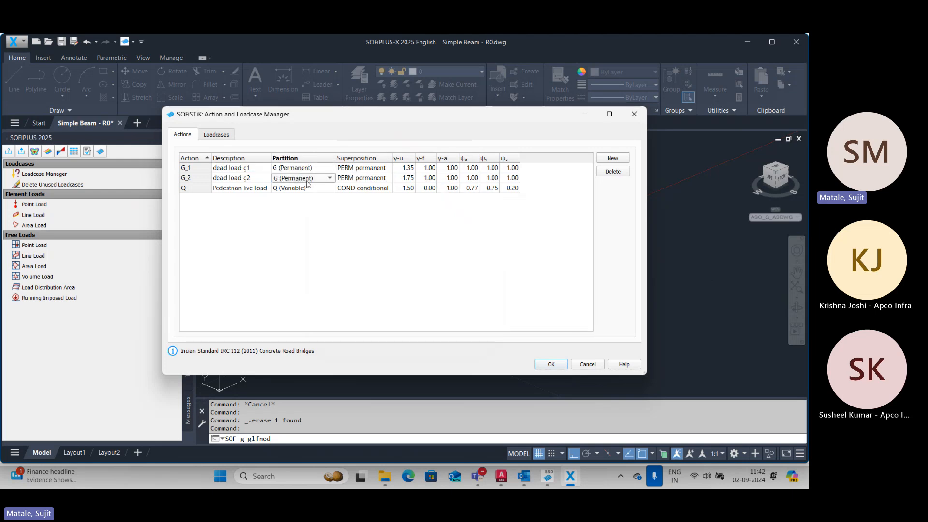
click(612, 158)
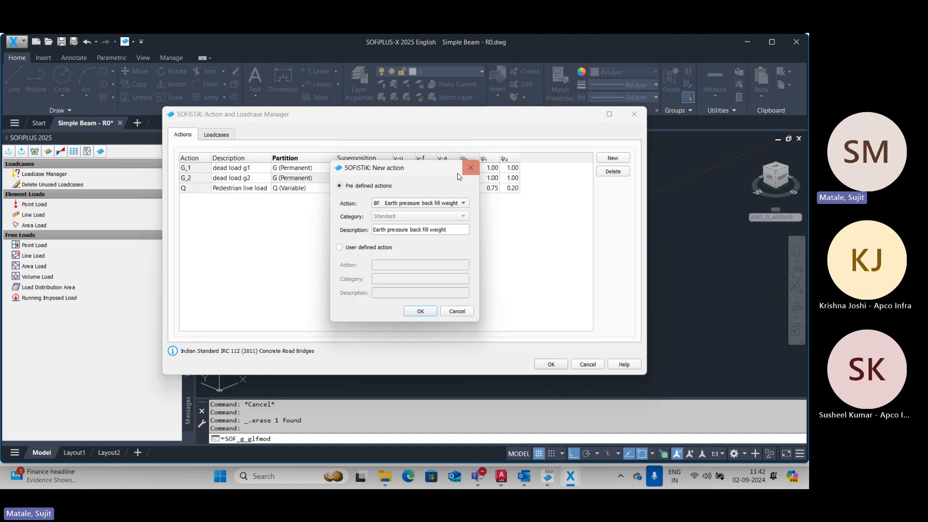
click(419, 203)
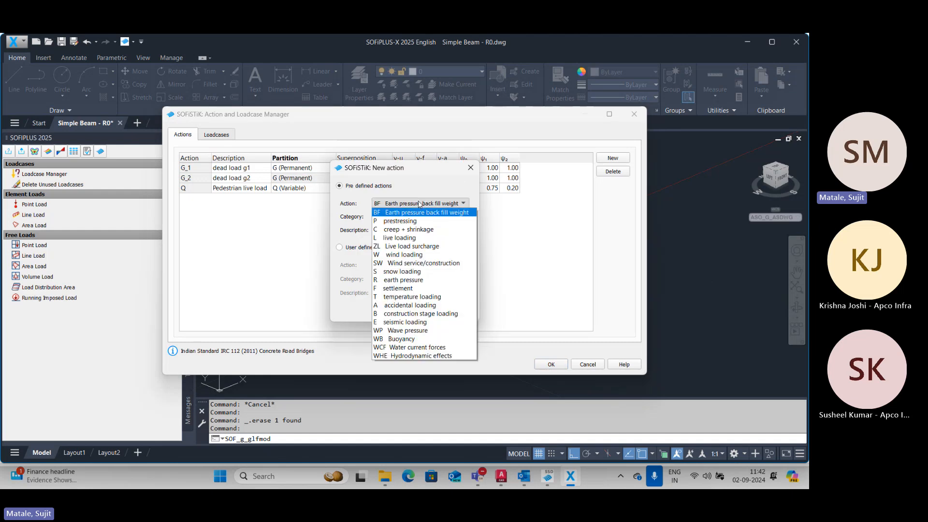
click(419, 221)
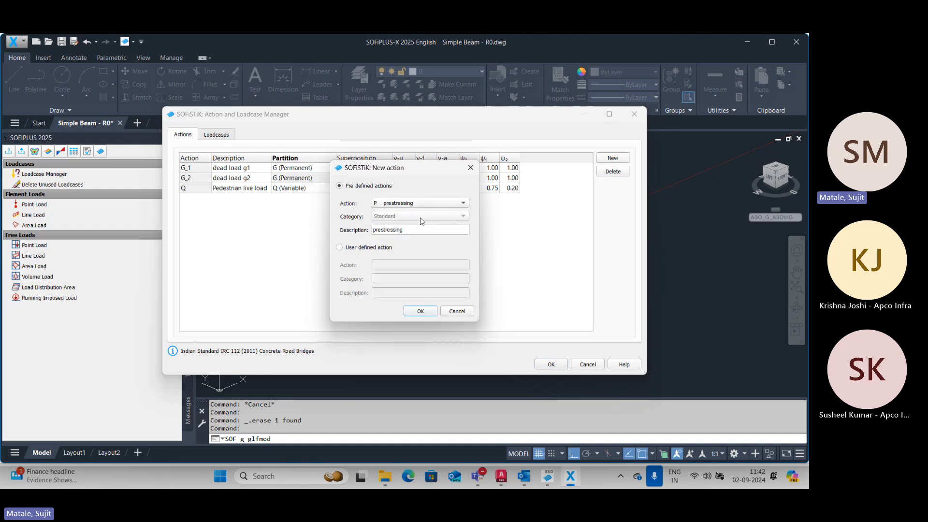
click(420, 312)
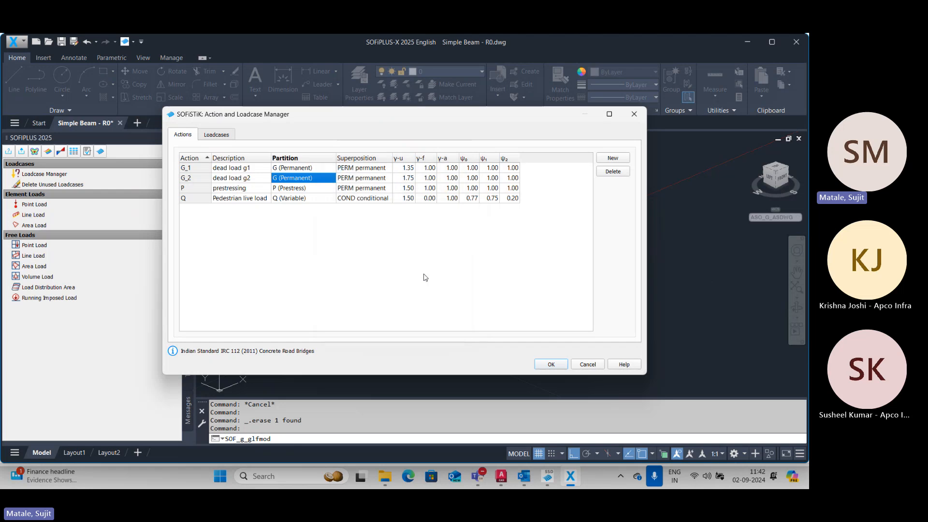
Step: Add the predefined action E seismic loading to the action list
click(613, 159)
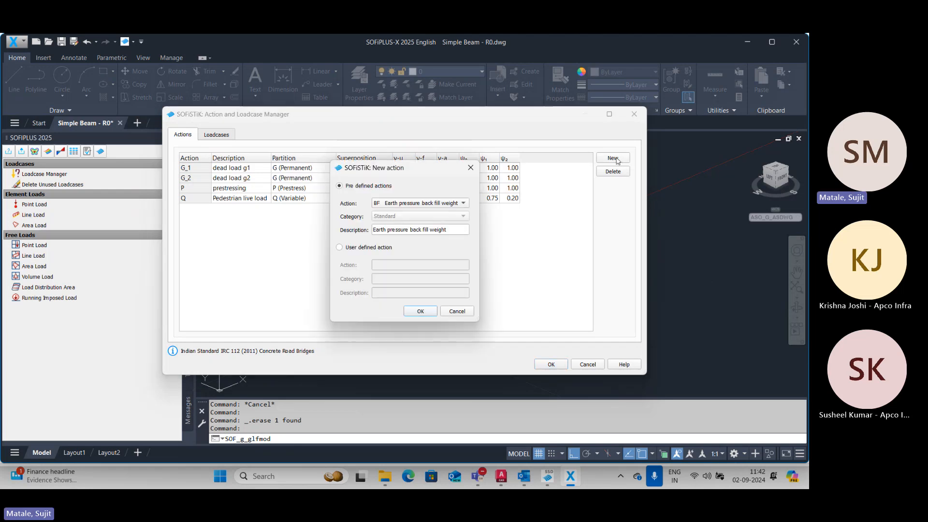
click(440, 204)
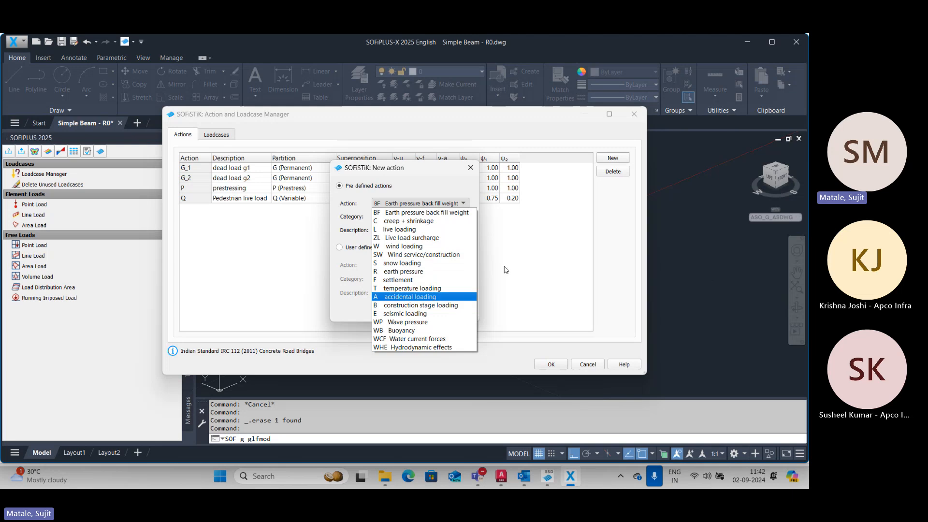
click(446, 314)
click(420, 311)
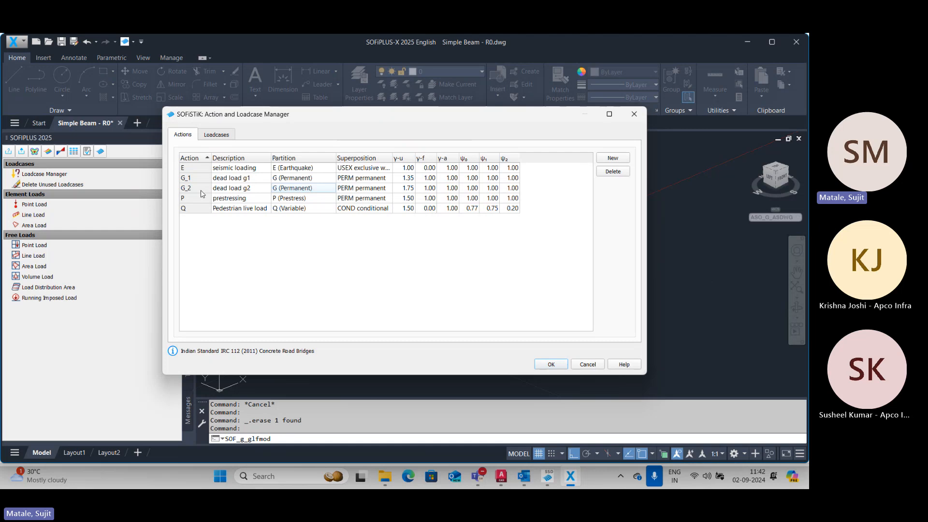
Step: Create load case 1 titled SW under action G_1 dead load g1 with a dead weight factor of 1
click(225, 137)
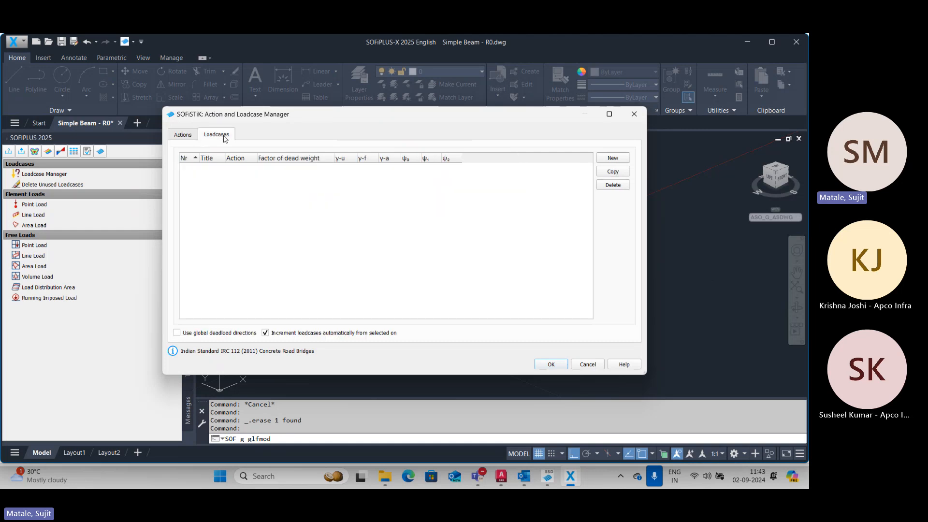
click(613, 158)
drag(224, 154, 273, 156)
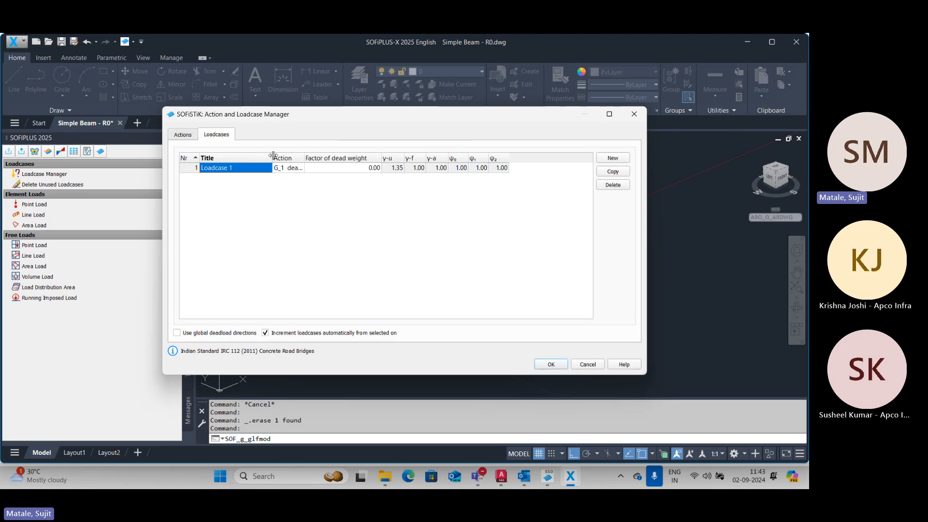
click(242, 167)
key(Caps_Lock)
text(SW)
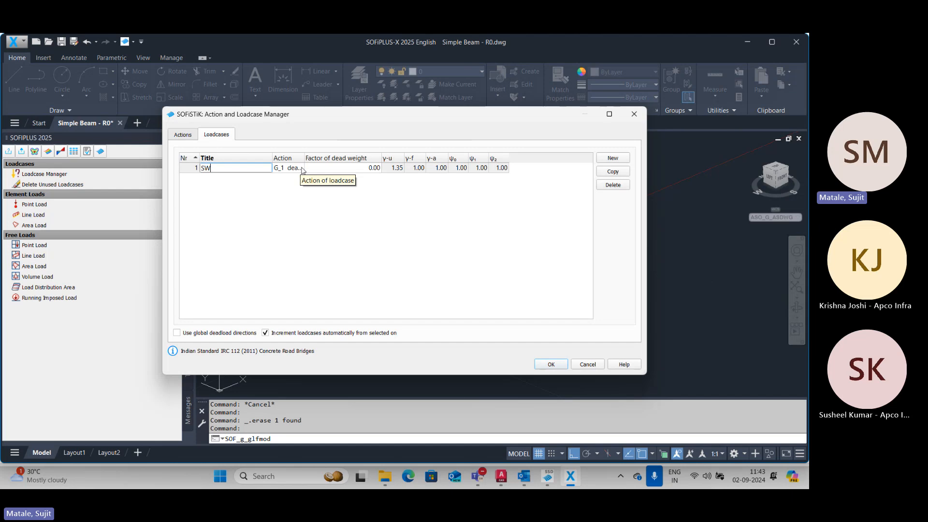
drag(304, 157, 351, 154)
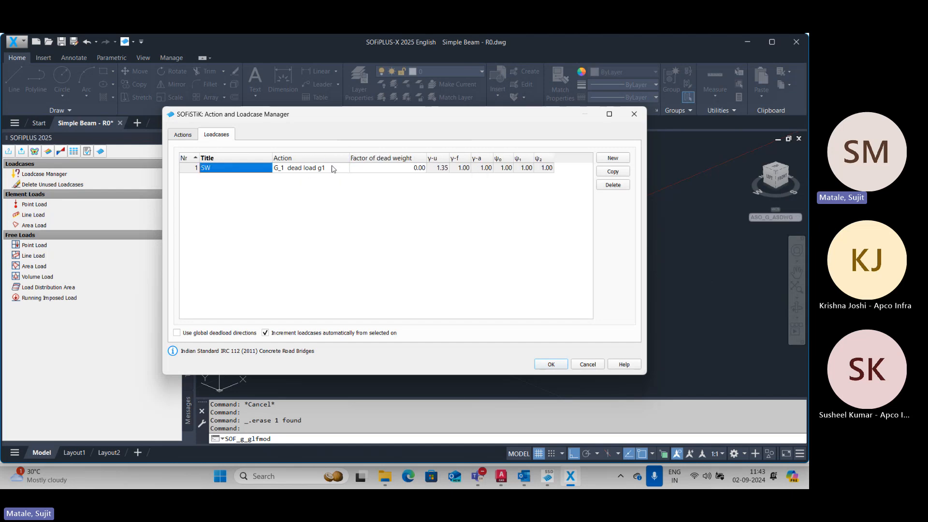
click(405, 169)
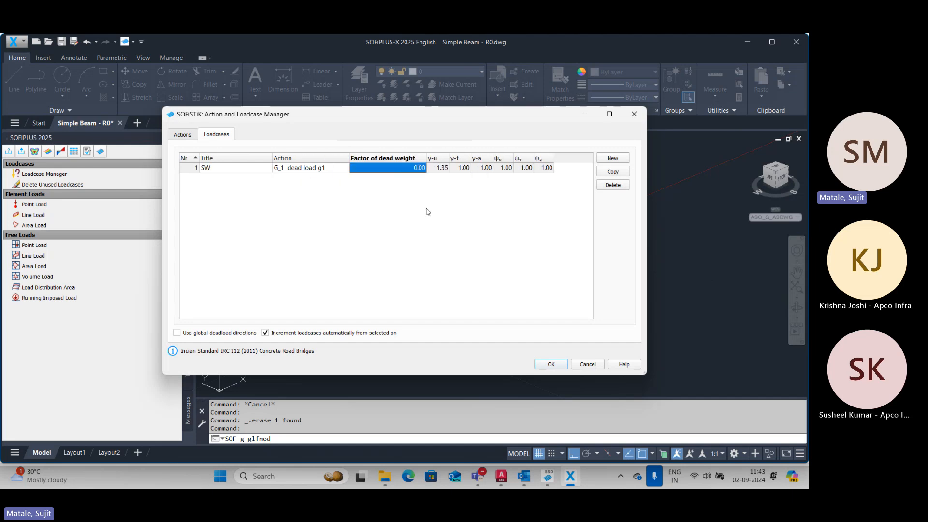
text(1)
key(Return)
Step: Create load case 2 titled EL under action Q Pedestrian live load with dead weight factor 0, and accept the load cases
click(613, 158)
key(Caps_Lock)
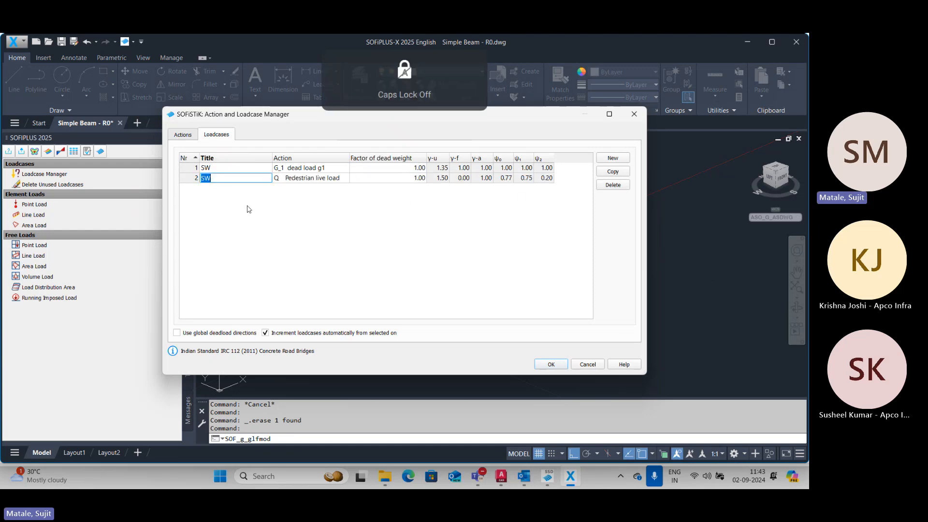
key(Caps_Lock)
text(SIDL)
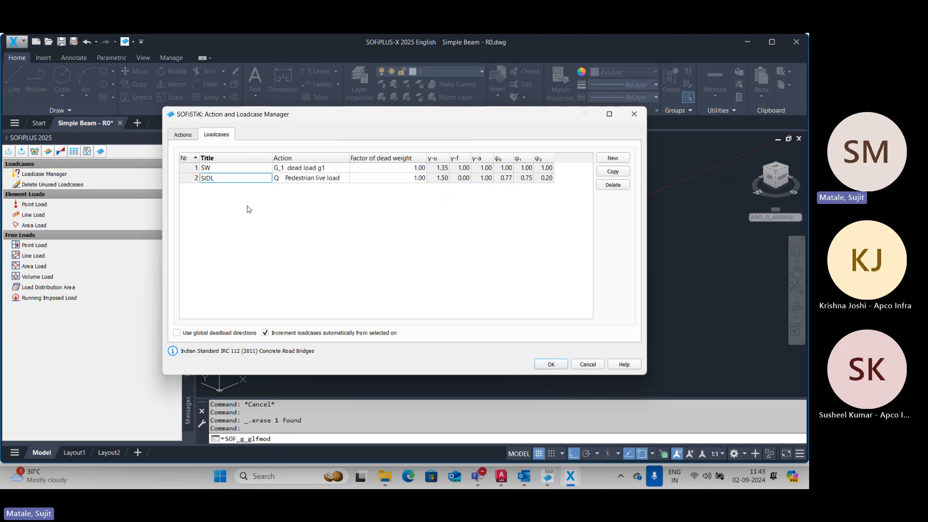
key(BackSpace)
click(296, 179)
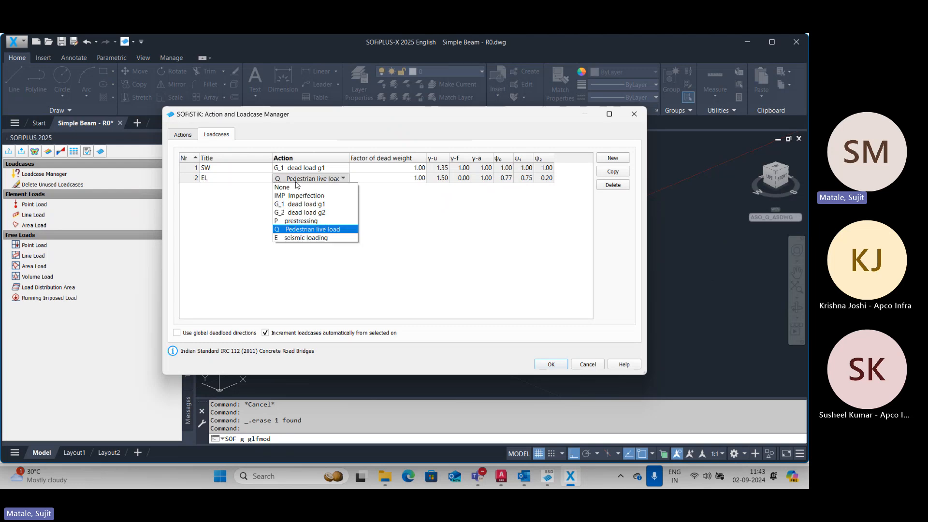
click(315, 229)
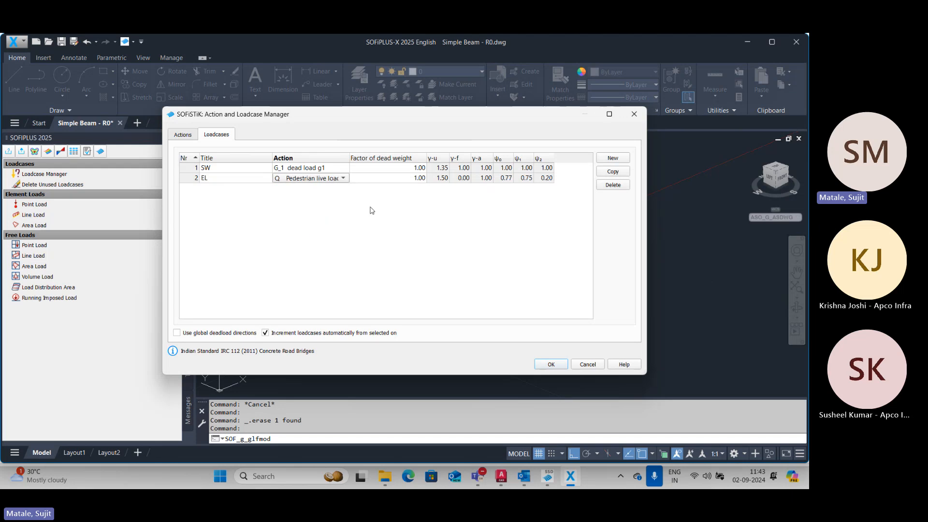
click(413, 178)
text(0)
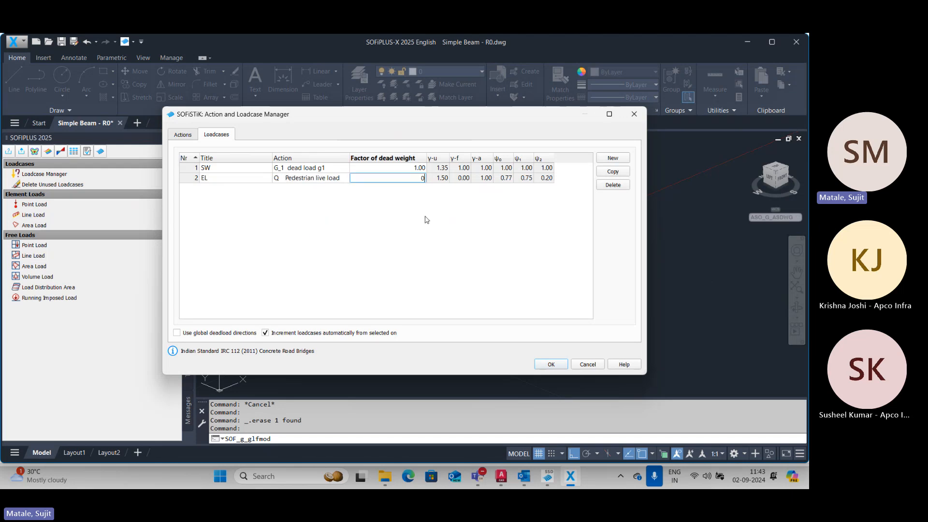
key(Return)
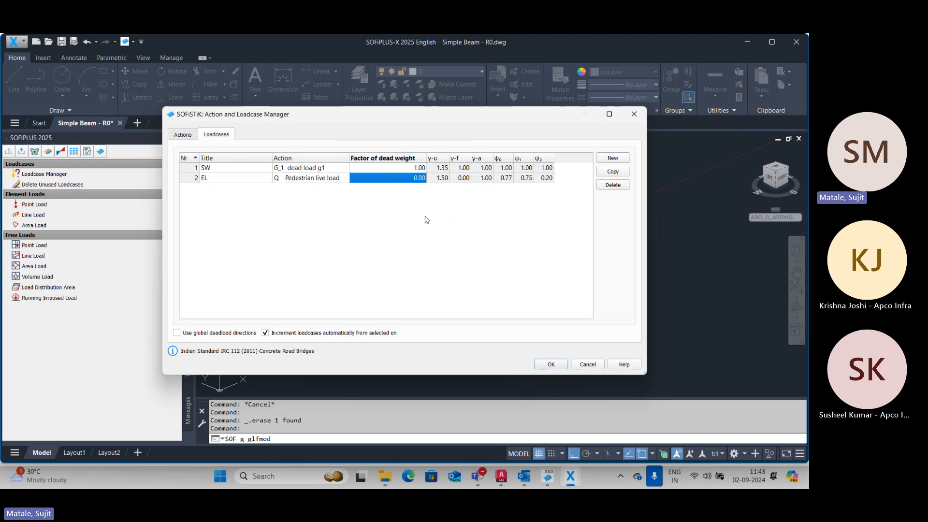
click(551, 364)
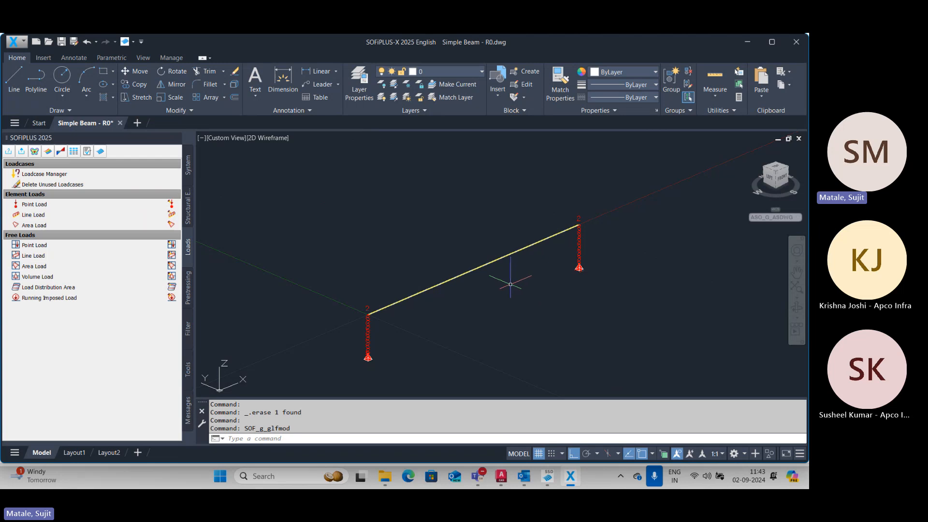
Step: Place a 10 kN free point load in gravity direction, load case 2 - EL, at the midpoint of the beam
click(87, 245)
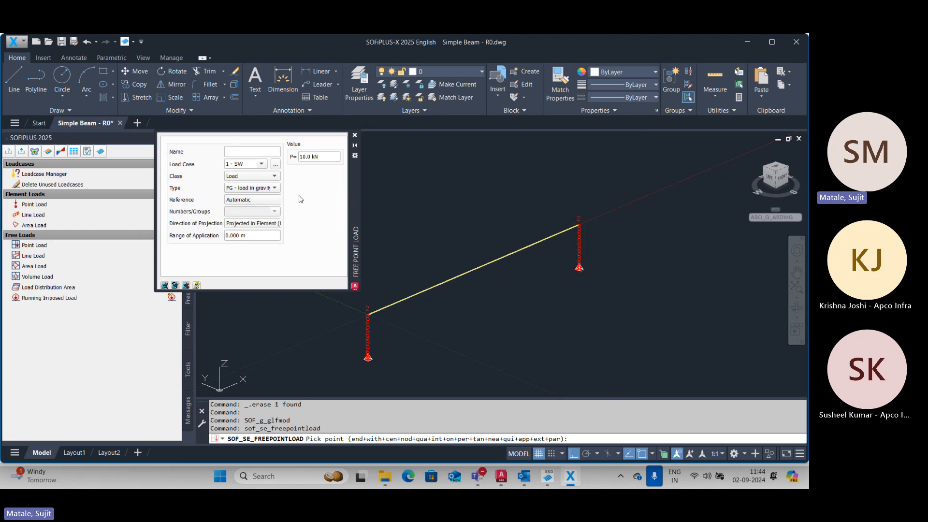
click(264, 150)
click(261, 164)
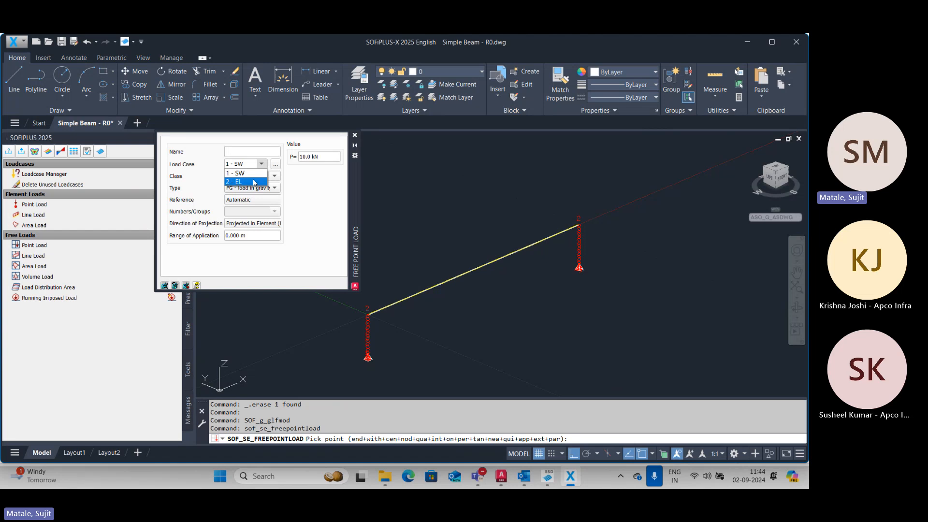
click(254, 182)
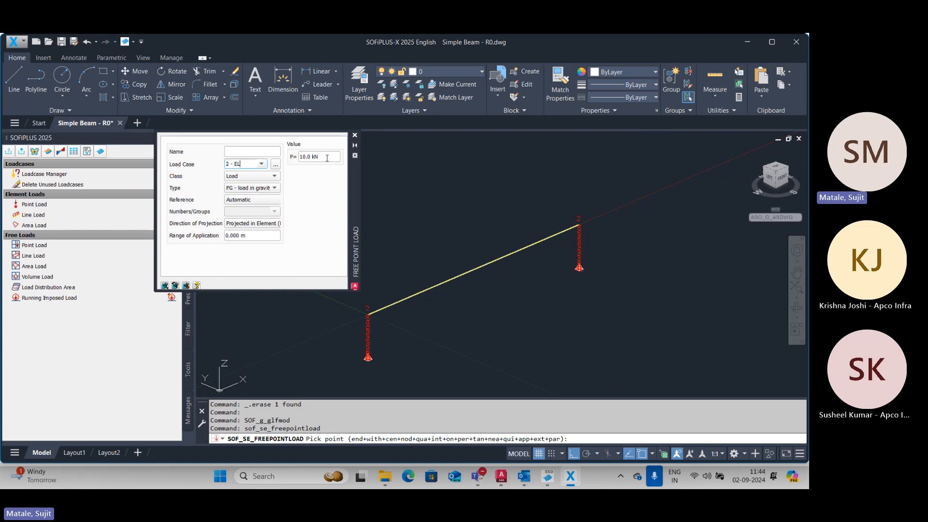
click(264, 188)
click(264, 188)
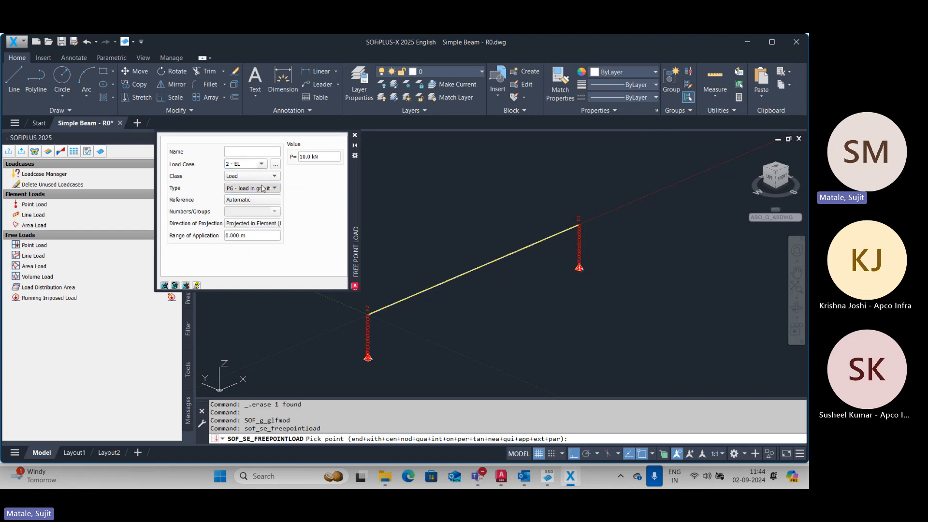
click(473, 267)
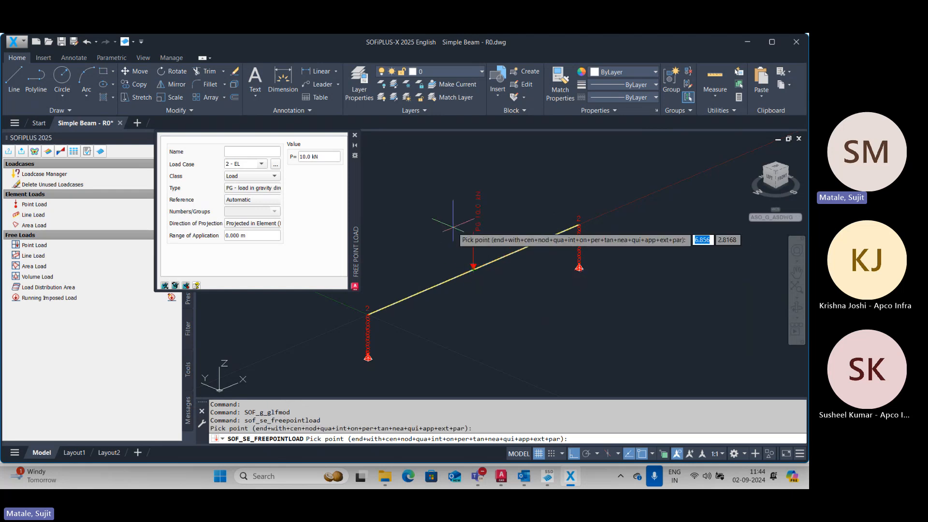
key(Escape)
key(Escape)
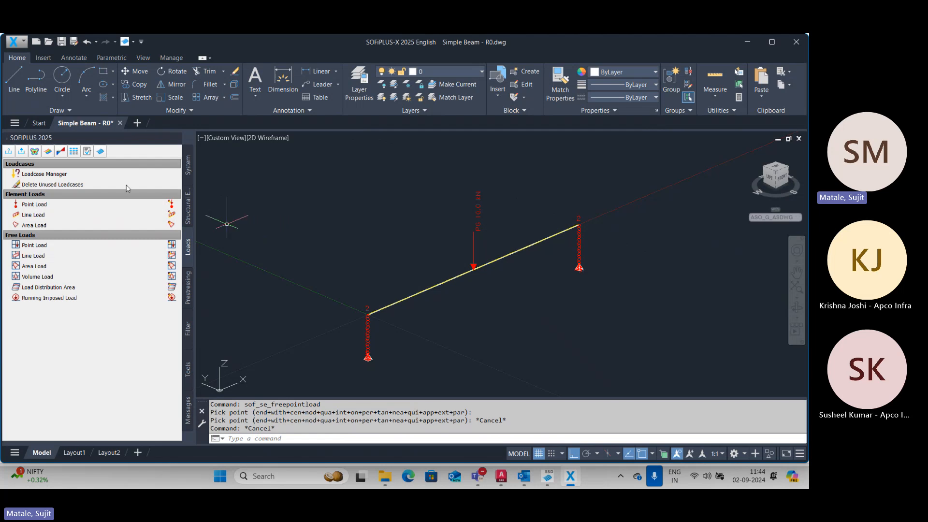
Step: Export the entire system with its loads, using automatic mesh density, quadrangle elements and immediate processing
click(21, 150)
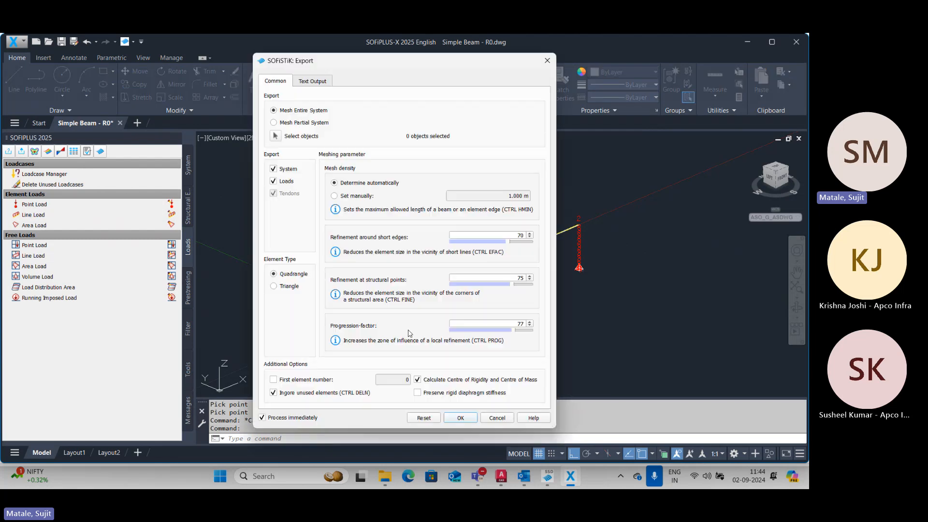
click(495, 417)
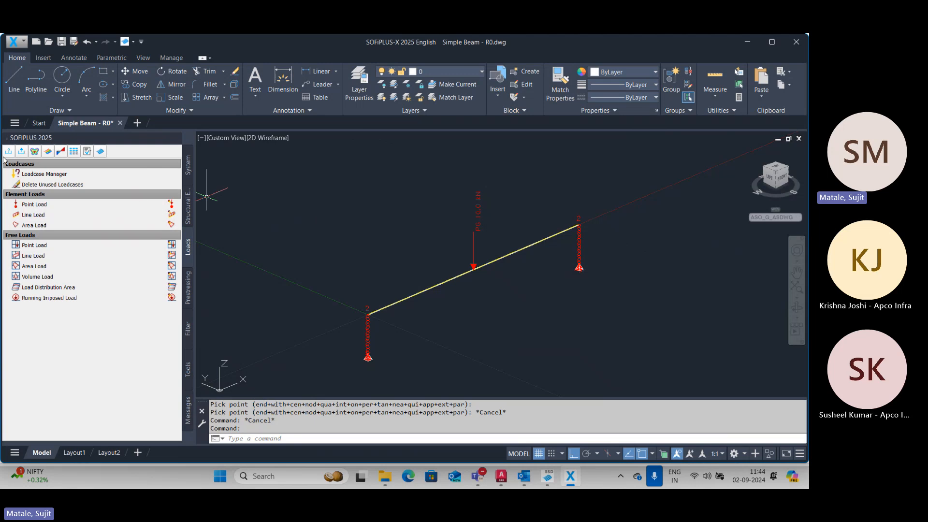
click(24, 152)
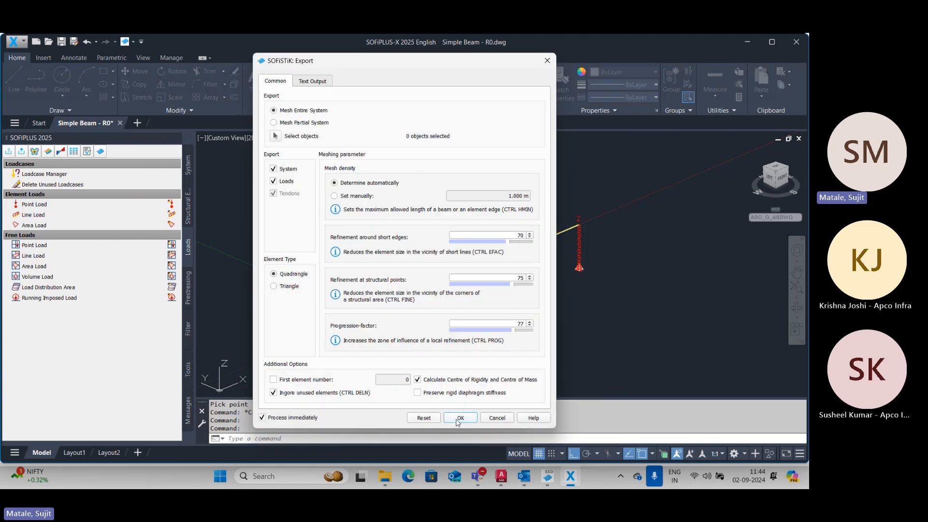
click(457, 419)
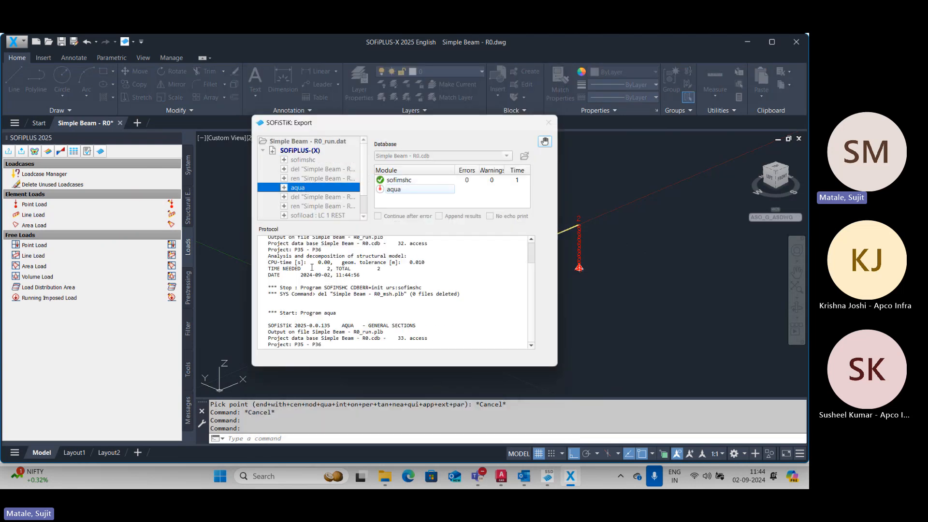
Step: Switch to SOFiSTiK Structural Desktop and run the linear analysis for all load cases
click(548, 478)
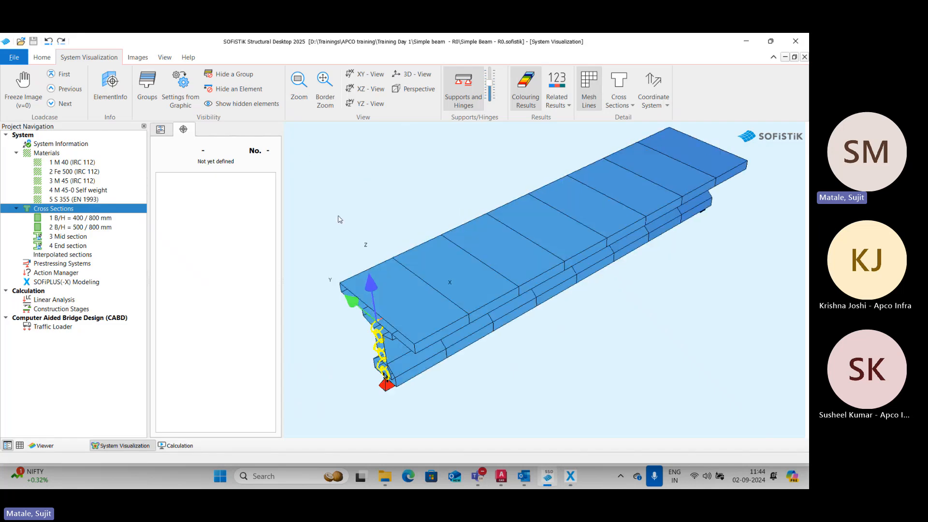
click(165, 130)
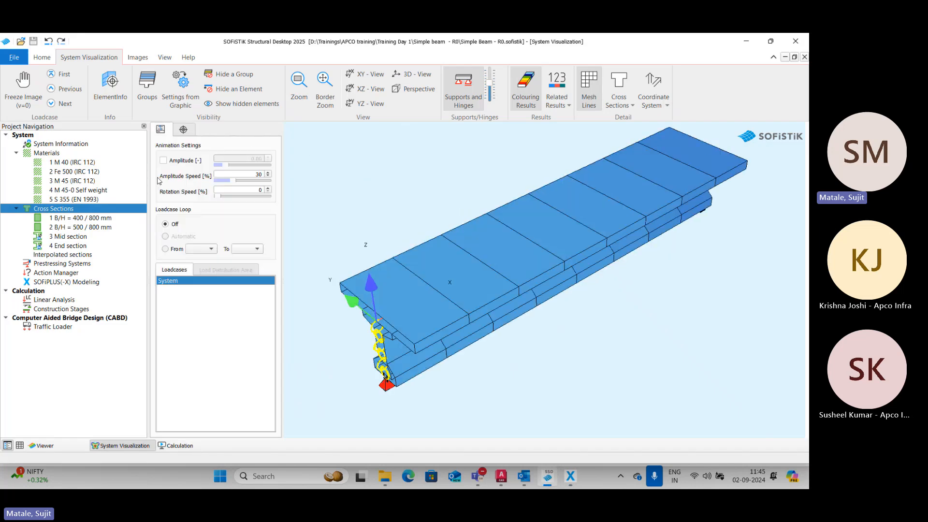
double_click(35, 301)
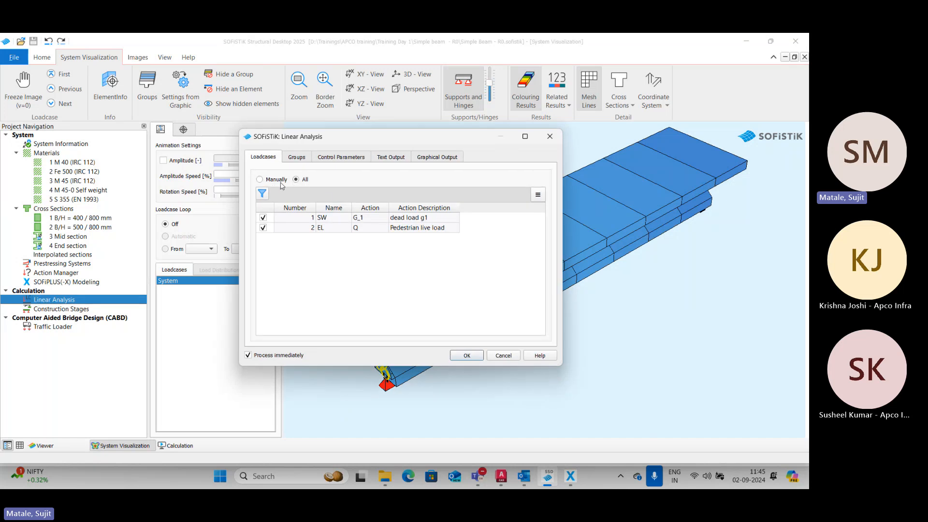
click(466, 354)
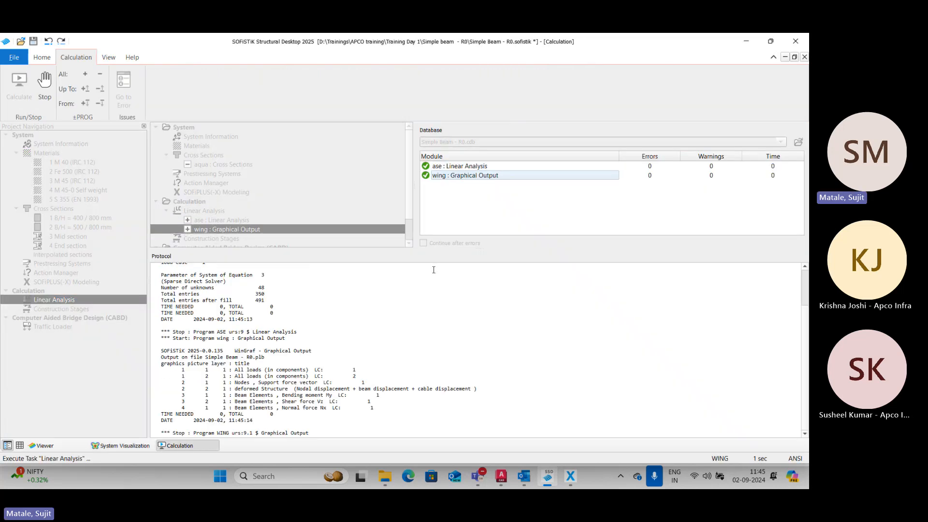
Step: View the beam's results for load cases 1 SW and 2 EL in the system visualization
click(121, 445)
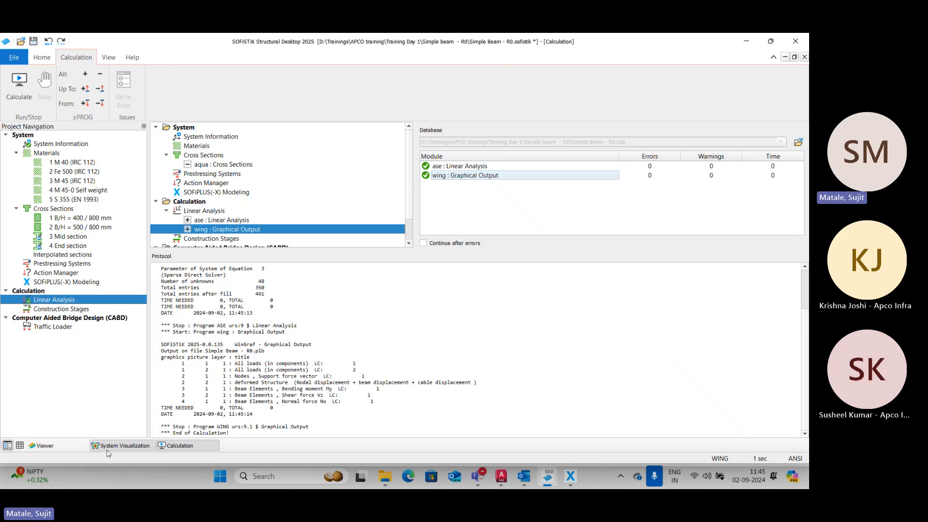
click(186, 289)
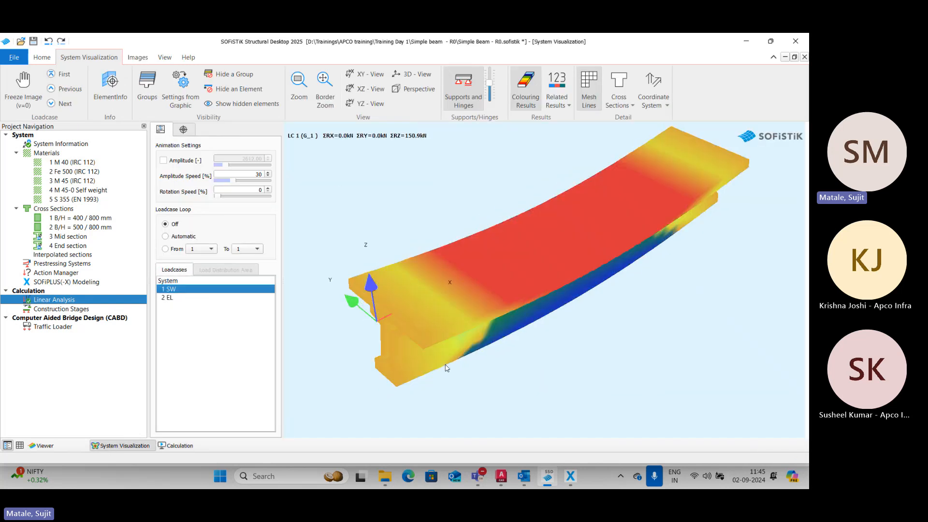
click(196, 298)
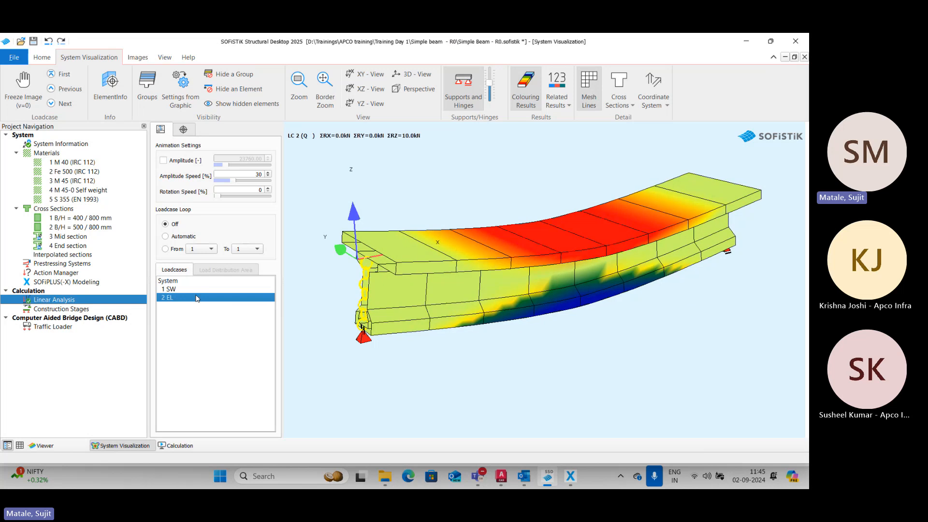
Step: Switch to SOFiPLUS-X and set the midspan free point load of load case 2 - EL to -10.0 kN
click(570, 476)
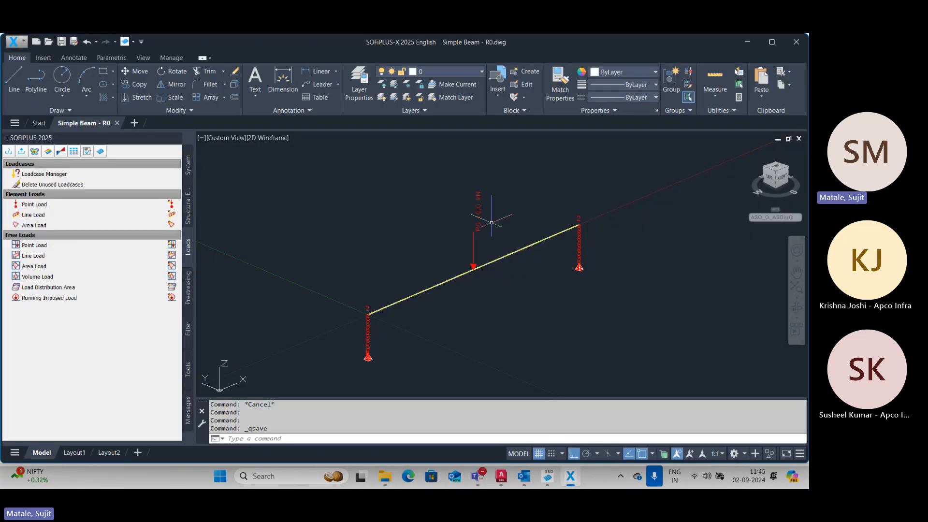
double_click(478, 213)
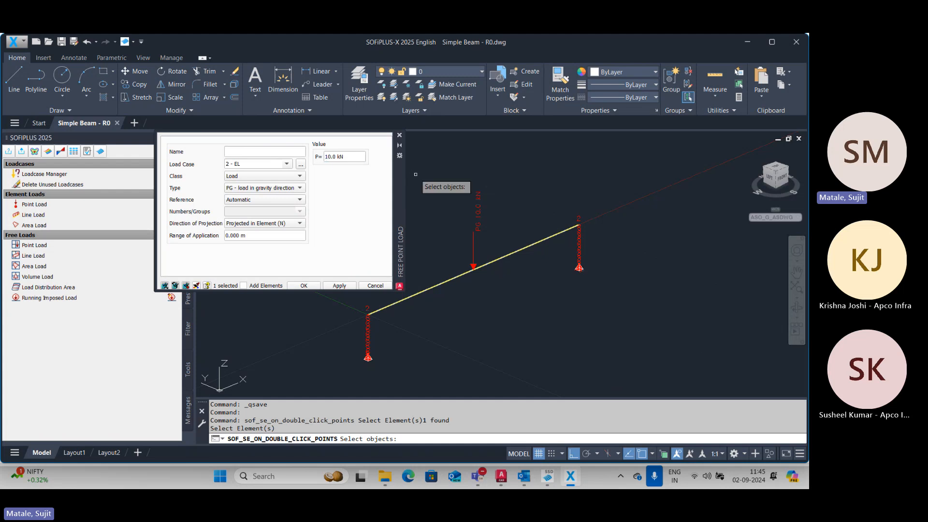
text(-)
key(BackSpace)
click(324, 157)
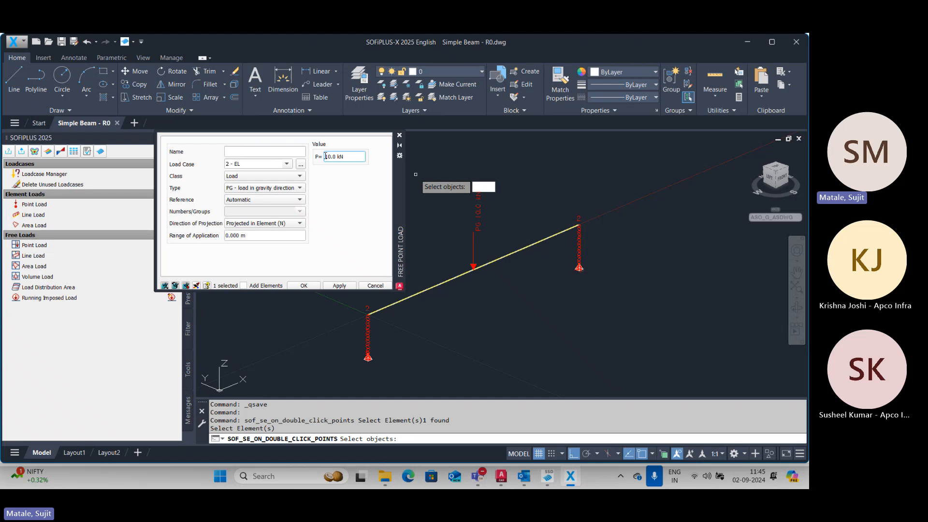
text(-)
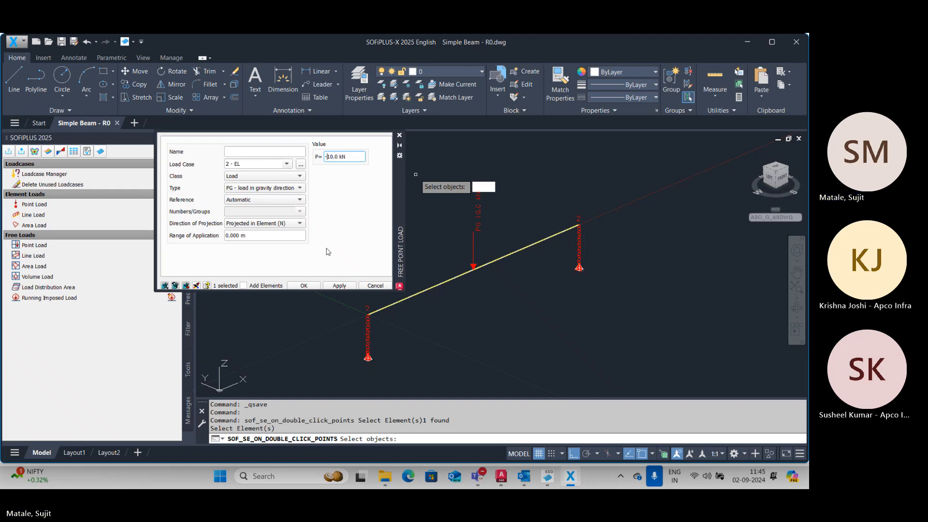
click(304, 285)
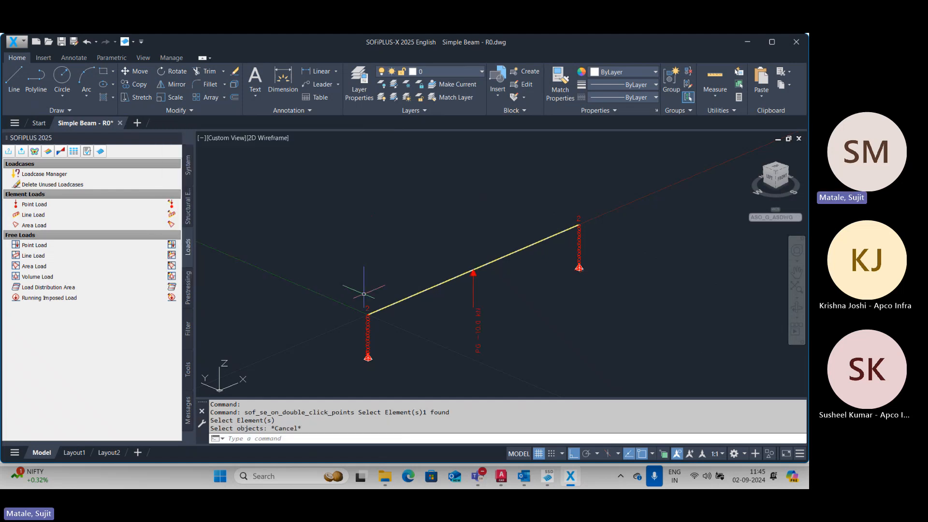
Step: Re-export the modified model and rerun the linear analysis in SOFiSTiK Structural Desktop
click(21, 151)
key(Return)
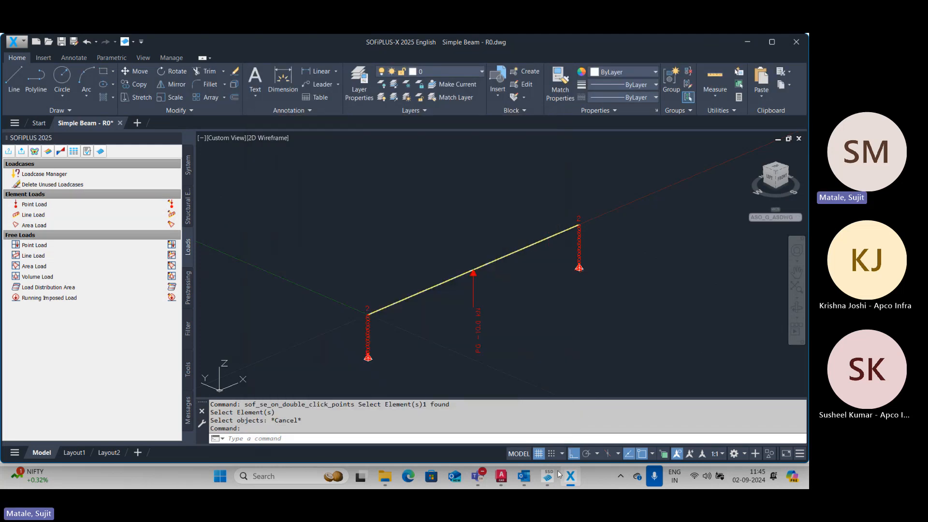
click(551, 481)
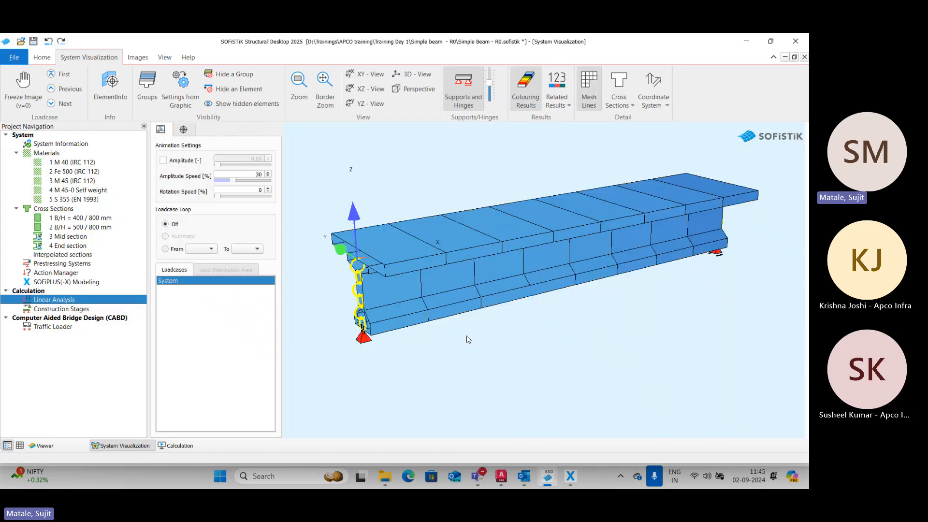
right_click(66, 301)
click(96, 344)
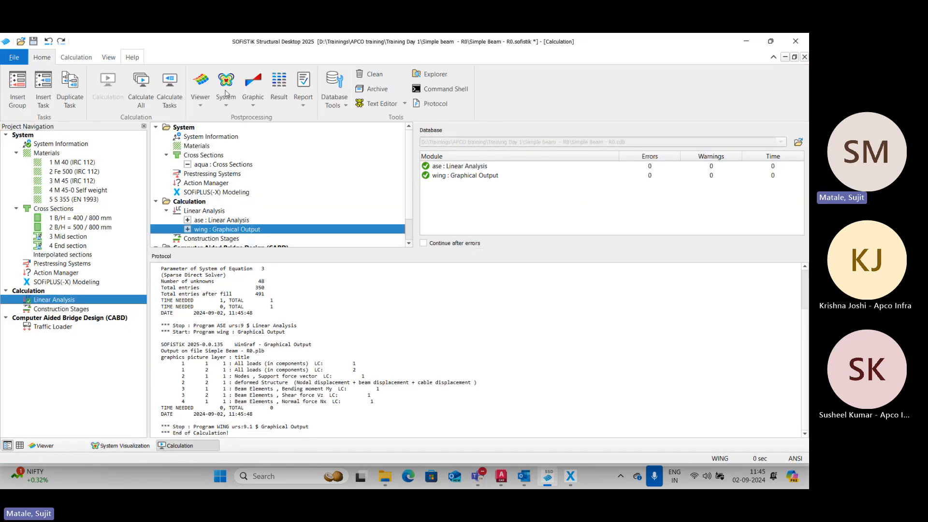
Step: Open SOFiSTiK Graphic, display all input loads for load case 1 SW, and enlarge the text height
click(255, 83)
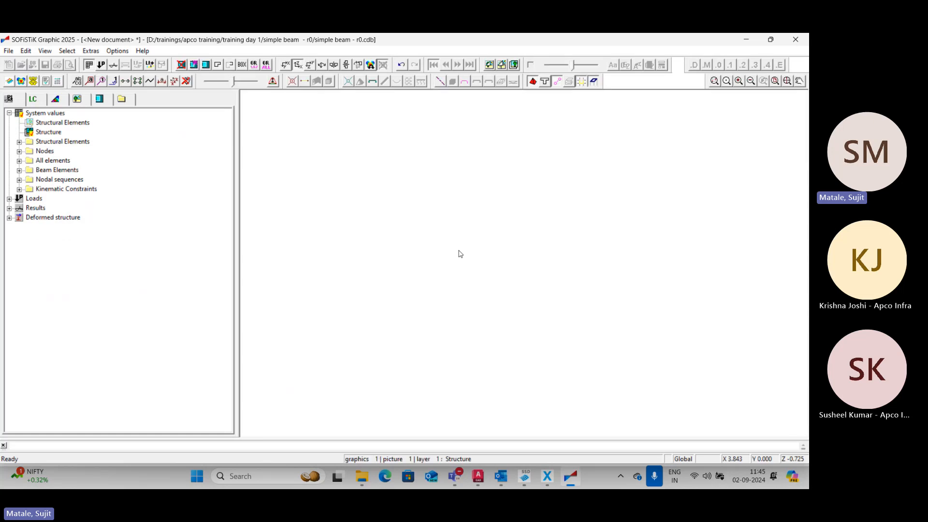
click(9, 112)
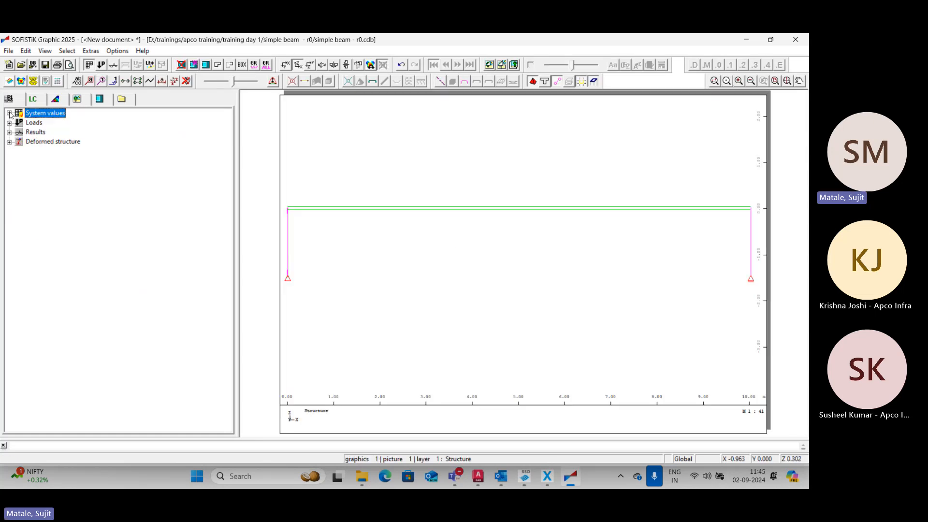
click(9, 122)
click(19, 142)
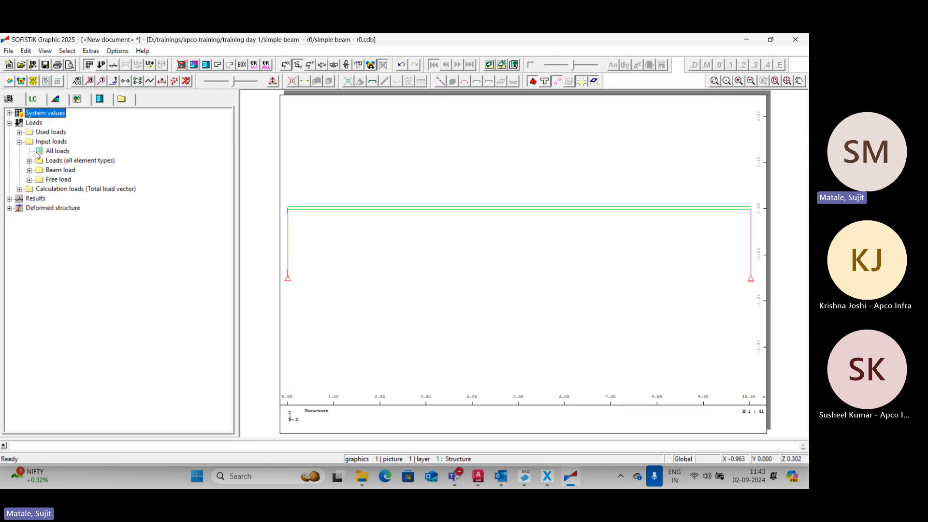
click(56, 151)
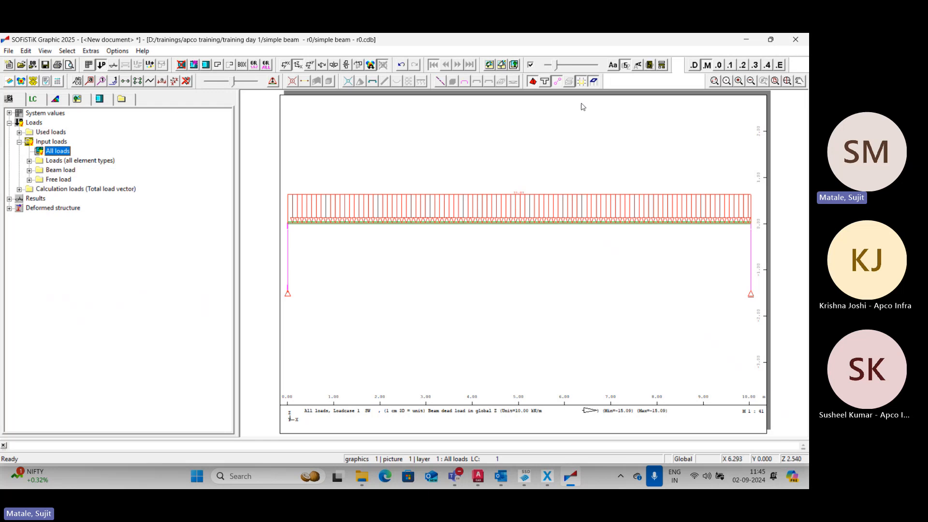
drag(557, 65, 569, 65)
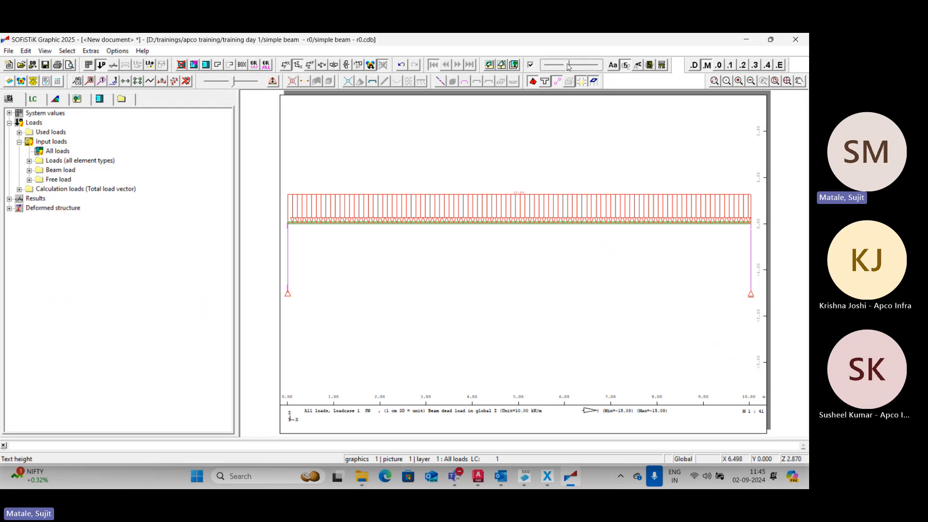
Step: Enlarge the load label text a little more and display the input loads of load case 2 EL
click(32, 100)
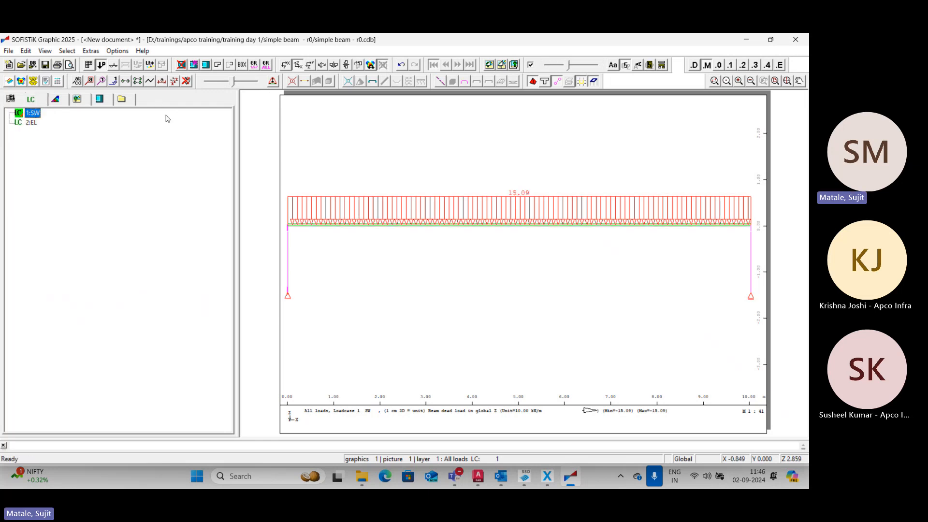
drag(567, 67, 573, 67)
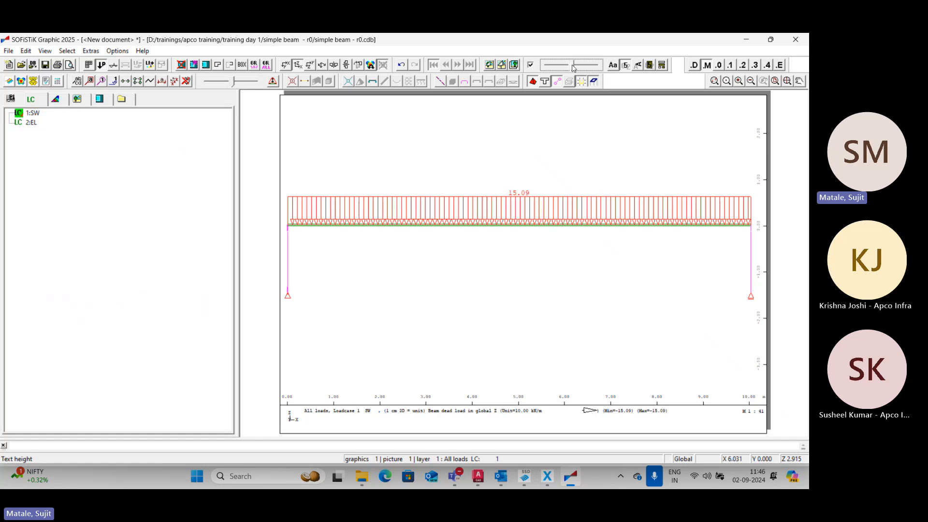
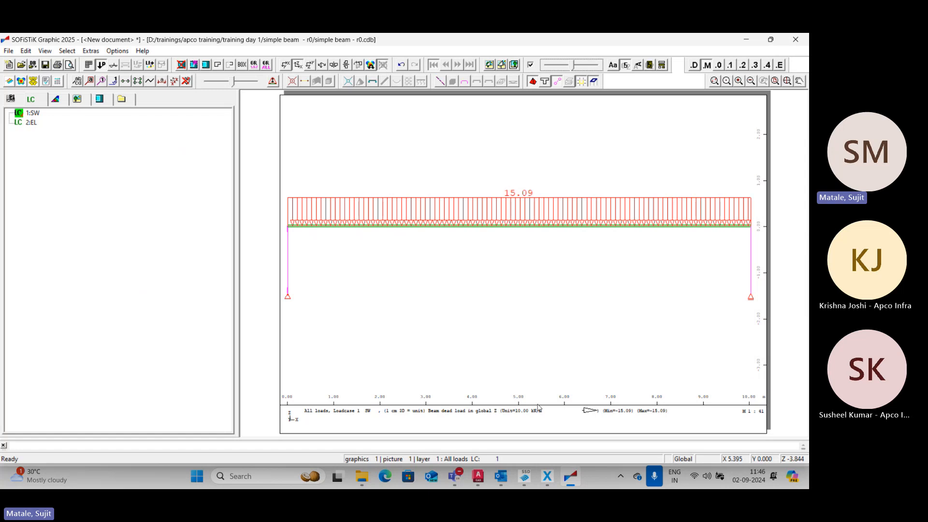
click(32, 123)
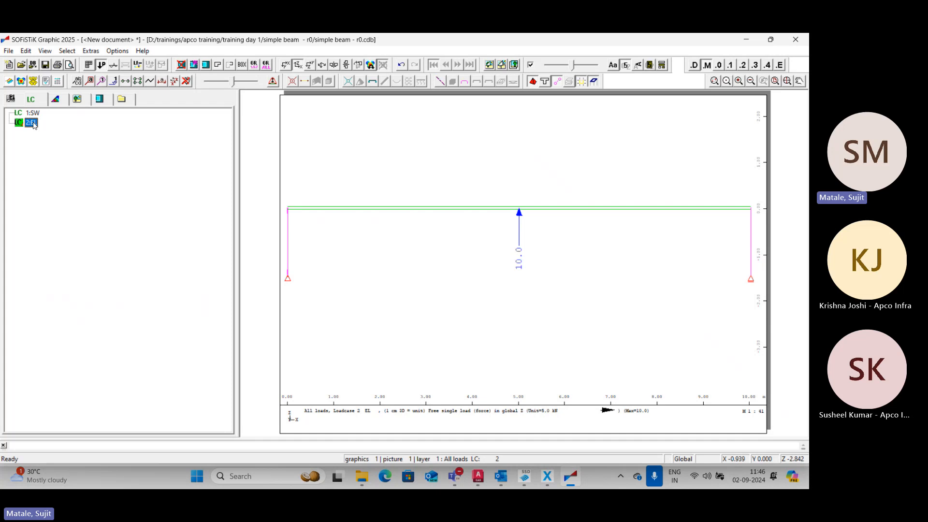
Step: Display the beam elements' bending moment My for load case 2 EL and for load case 1 SW
click(9, 98)
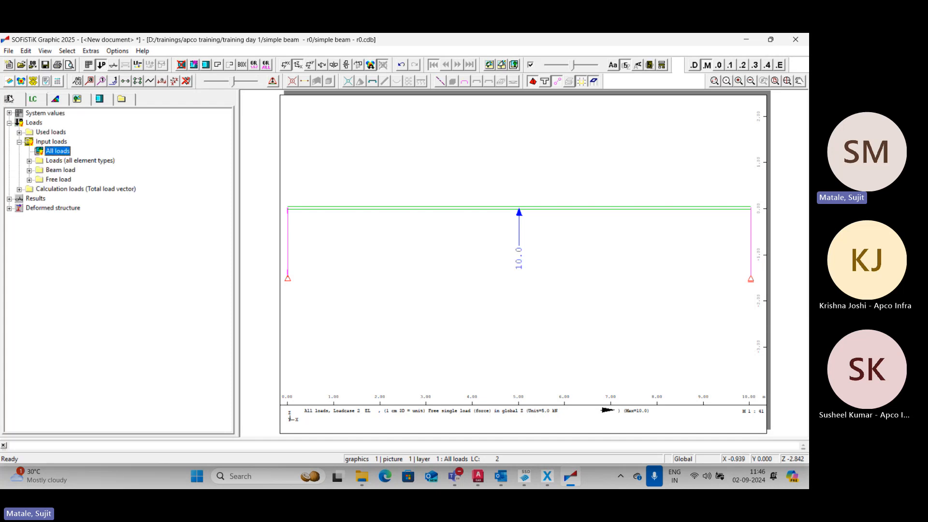
click(20, 144)
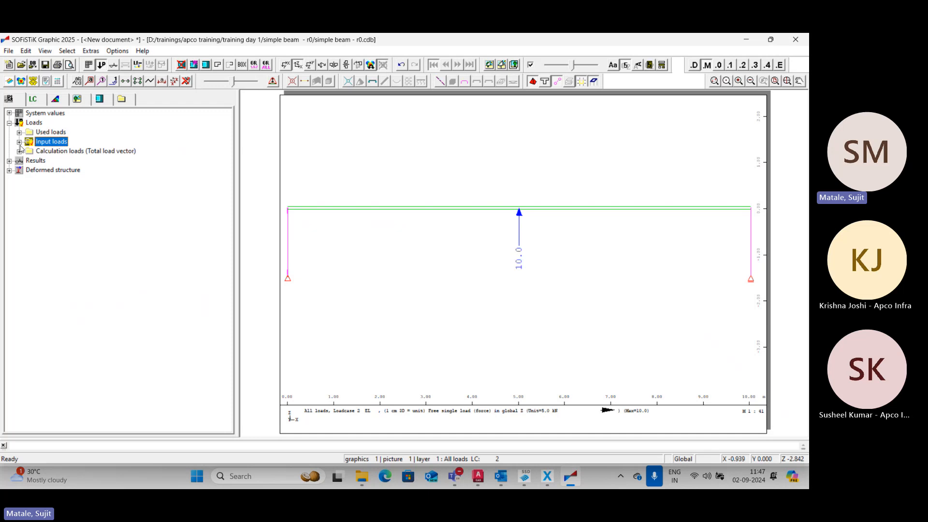
click(9, 160)
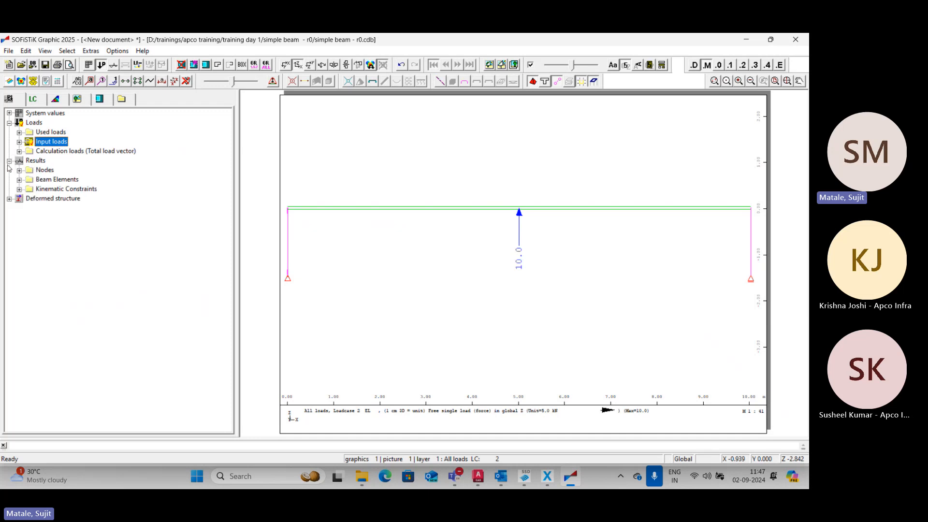
click(19, 180)
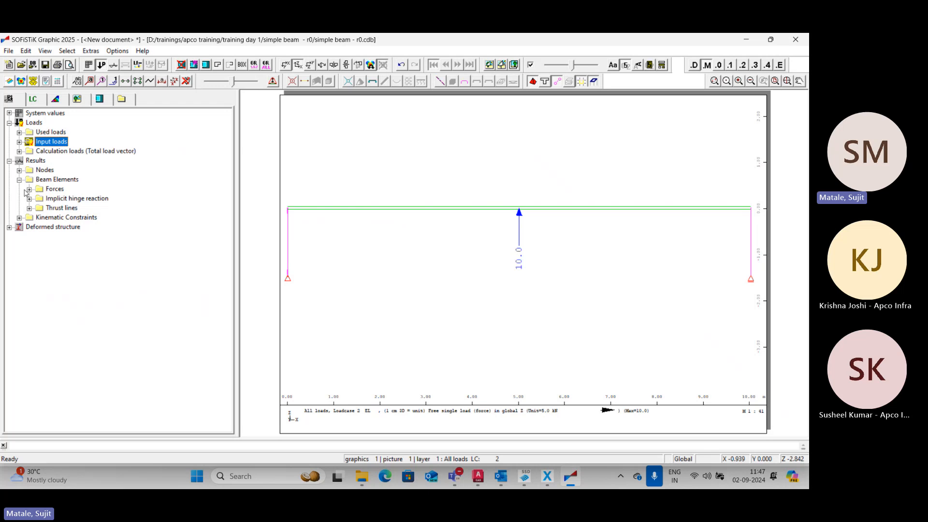
click(29, 189)
click(126, 236)
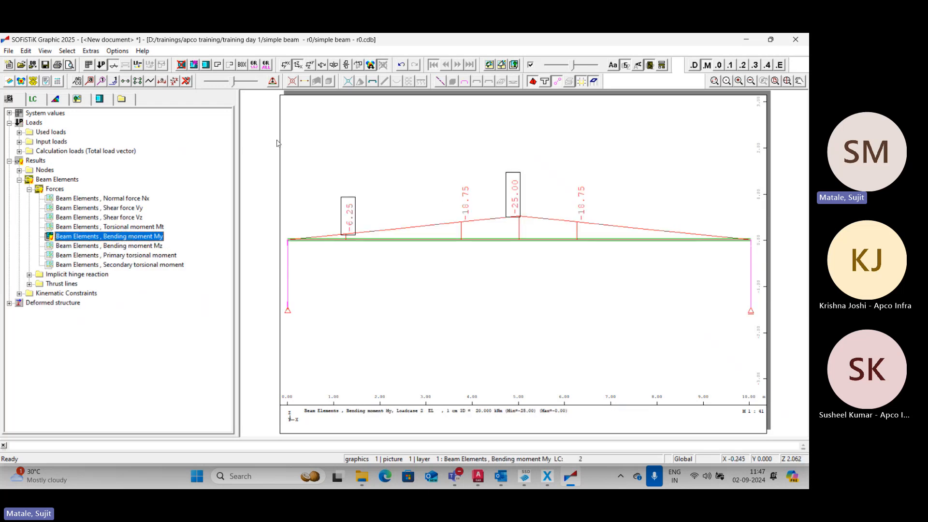
click(43, 100)
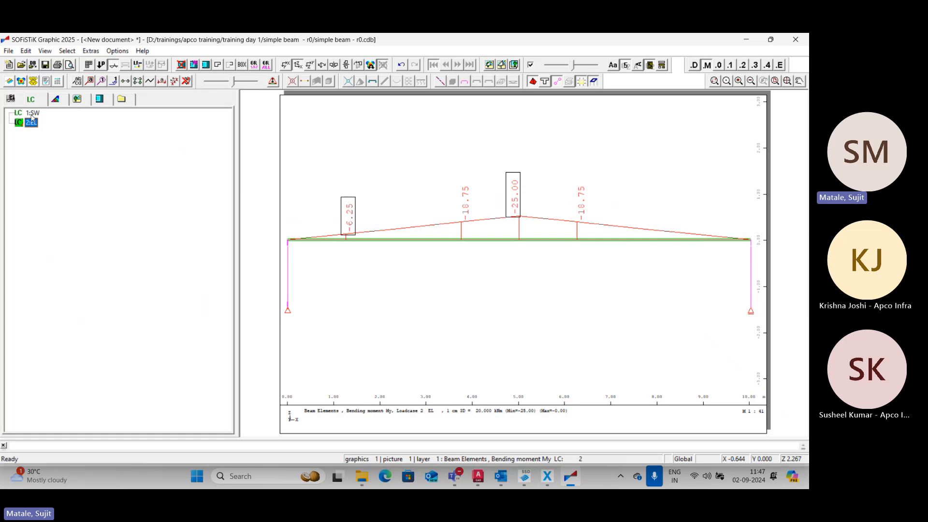
click(32, 113)
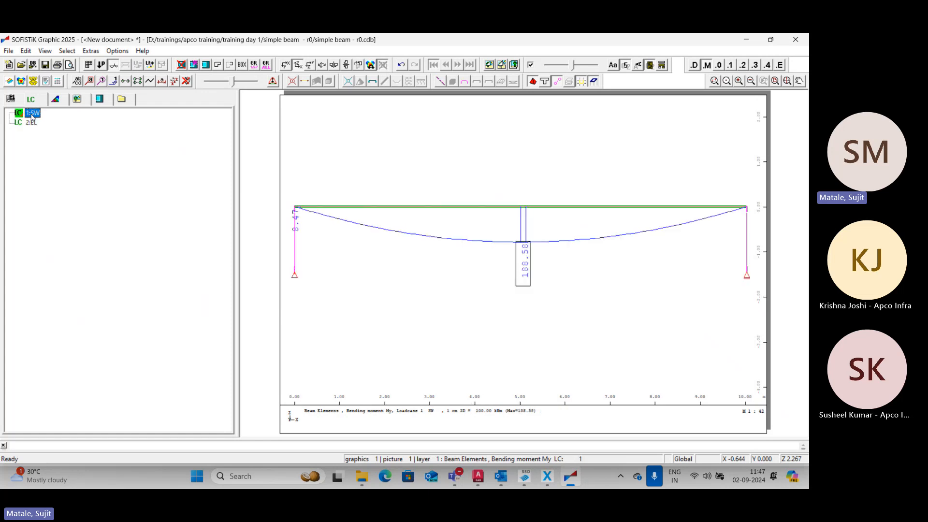
Step: Display the nodal displacement in global Z for load case 1 SW and for load case 2 EL
click(9, 99)
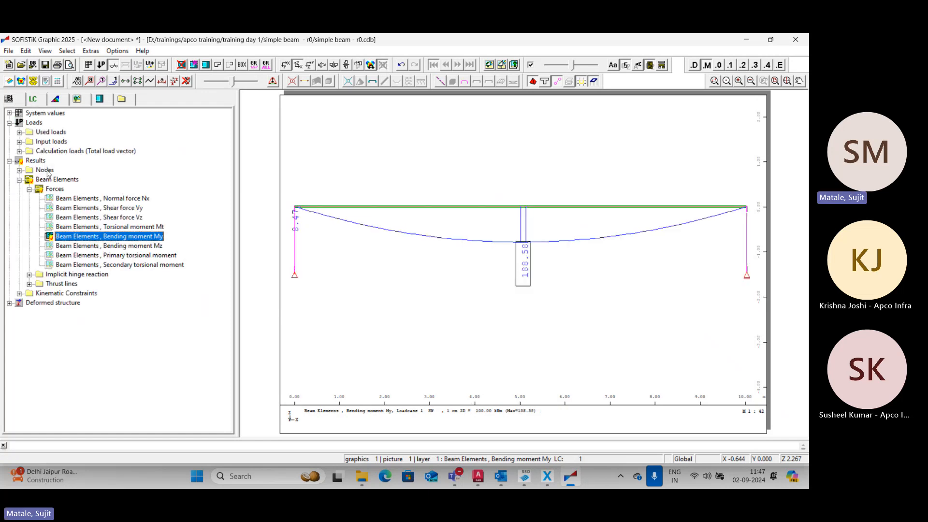
click(20, 170)
click(29, 180)
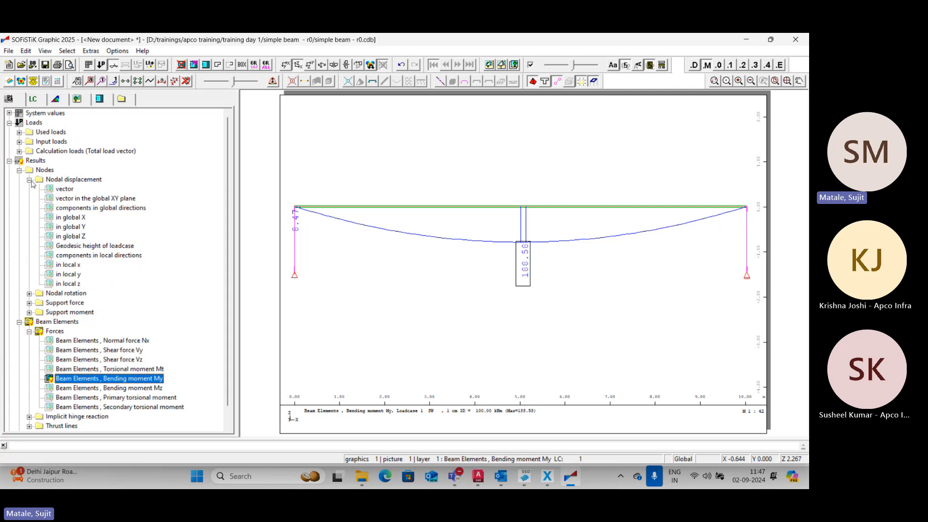
click(71, 236)
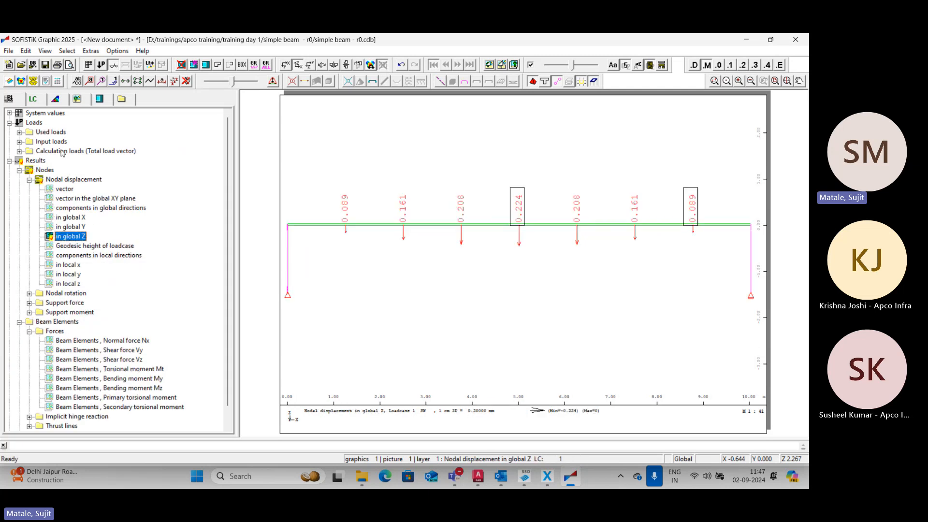
click(33, 100)
click(32, 123)
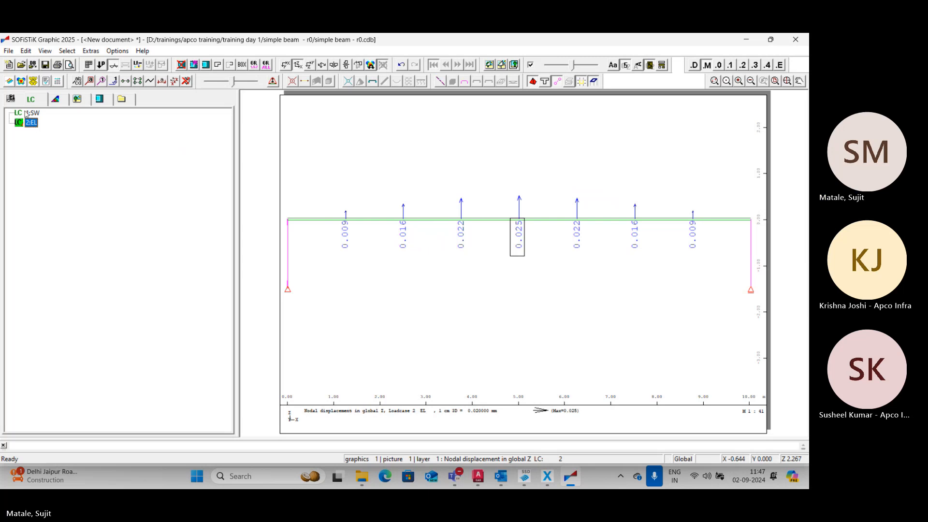
Step: Switch back from nodal displacement to the beam elements' bending moment My, viewing load case 2 EL and returning to load case 1 SW
click(11, 99)
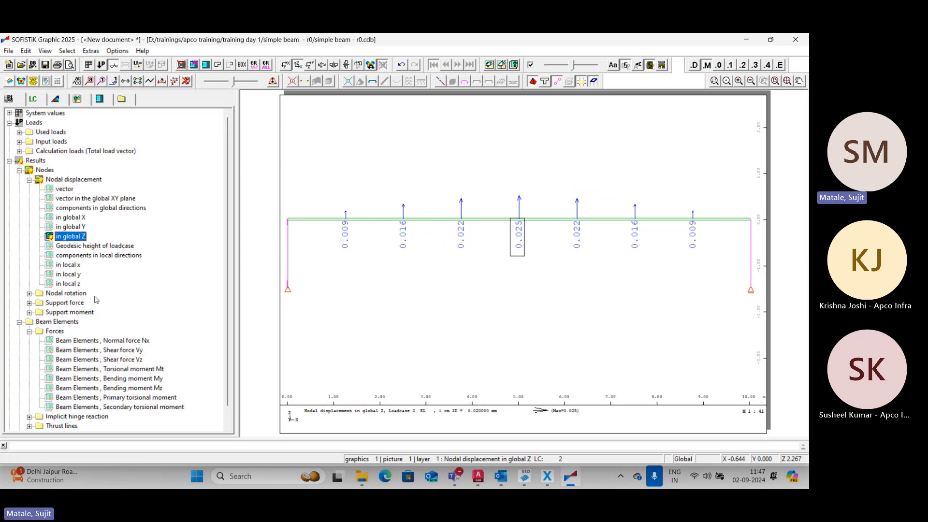
click(29, 180)
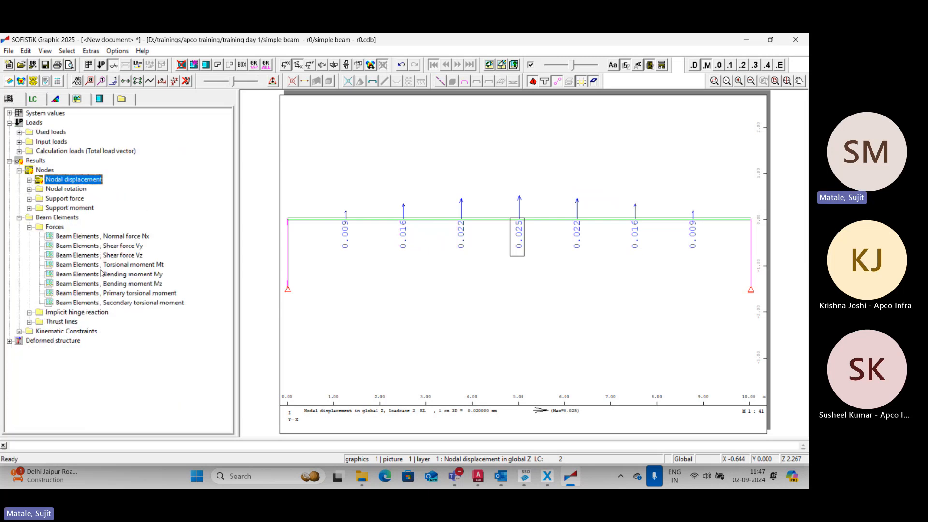
click(113, 275)
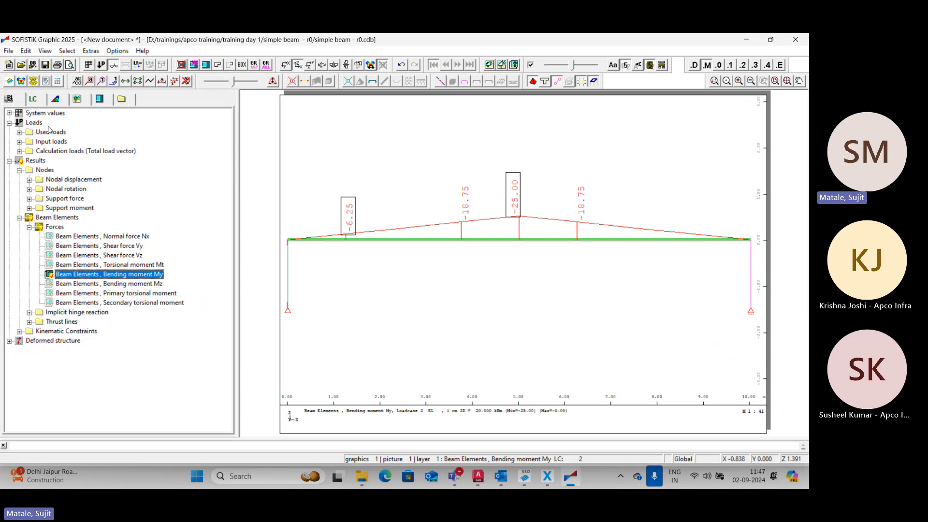
click(31, 99)
click(32, 113)
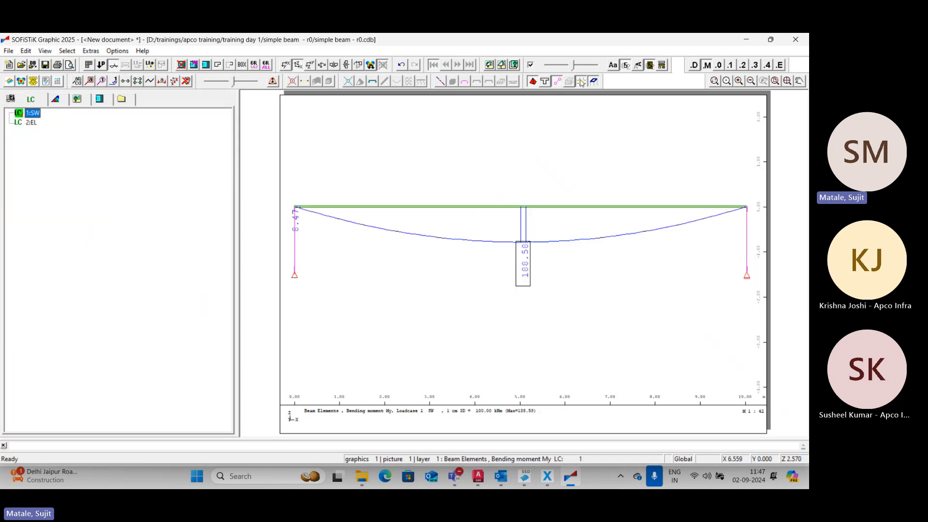
Step: Set the number of text values on the My diagram line to +Beam sections in the result definitions
click(612, 67)
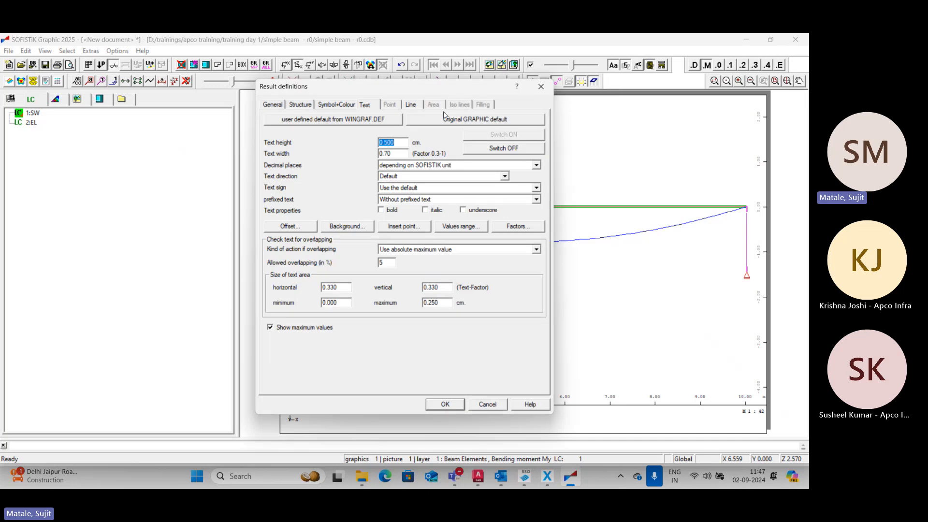
click(410, 105)
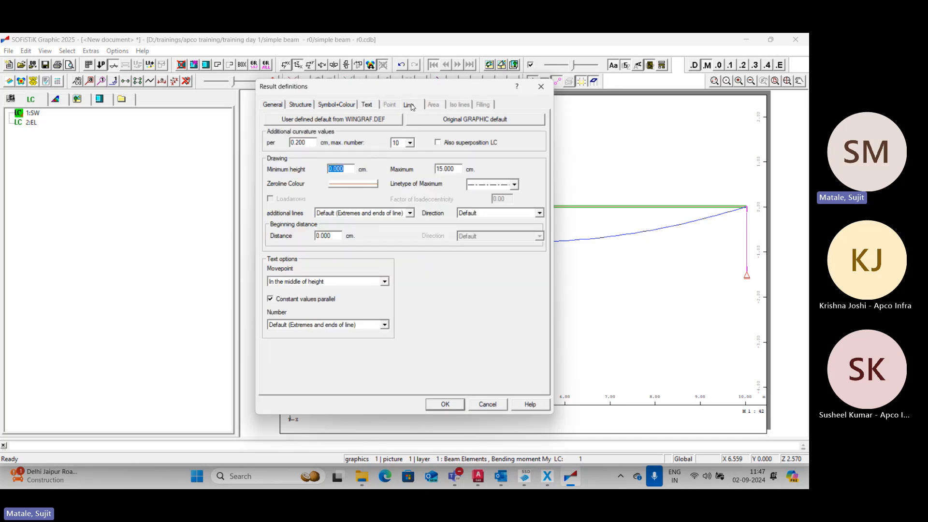
click(315, 326)
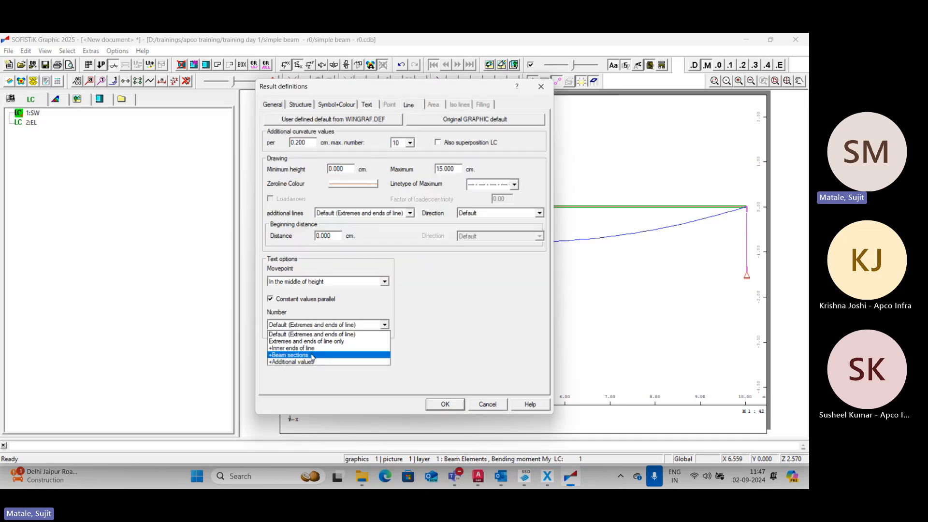
click(313, 354)
click(442, 404)
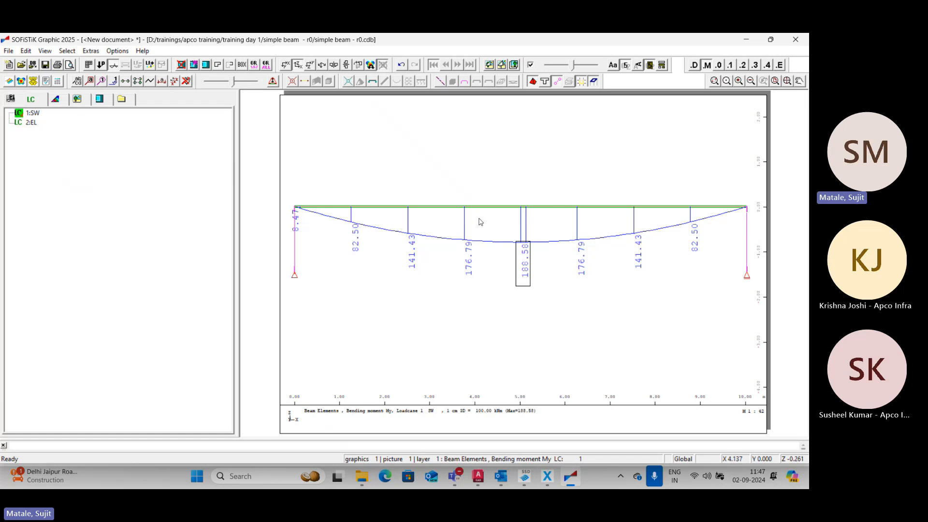
Step: Replace the moment diagram with the system values of the beam elements, showing the number of element
click(32, 113)
right_click(32, 113)
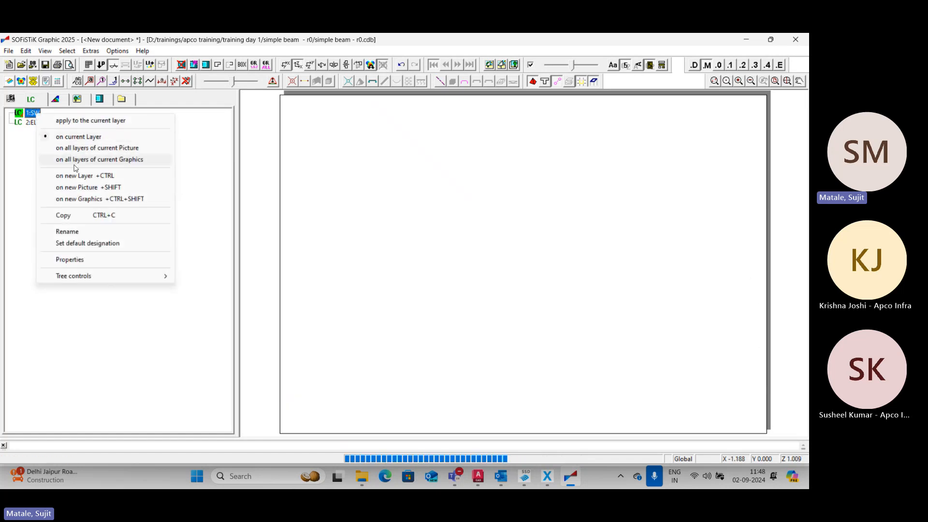
click(80, 178)
click(17, 100)
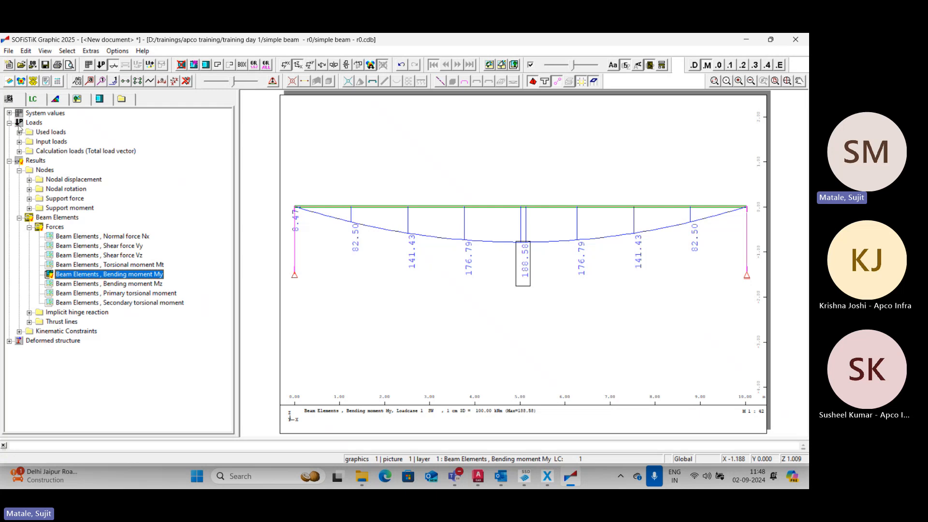
click(9, 113)
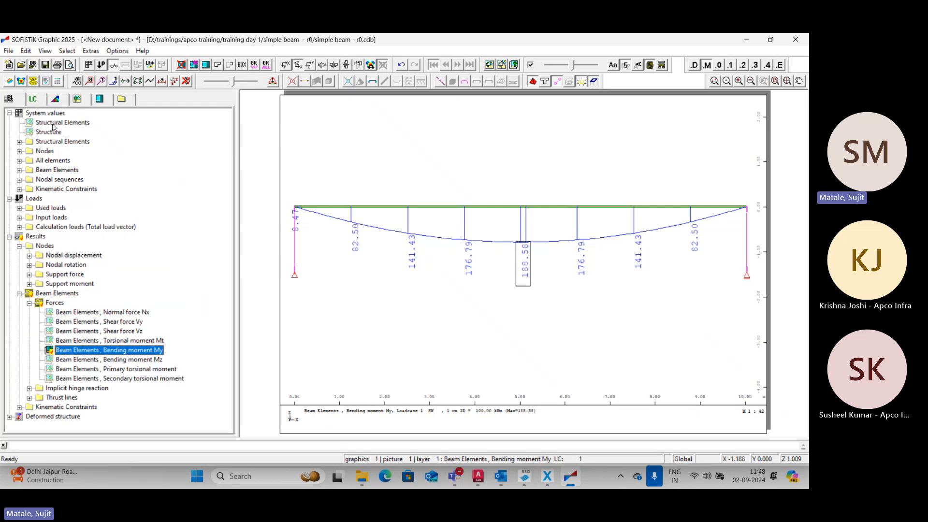
click(19, 170)
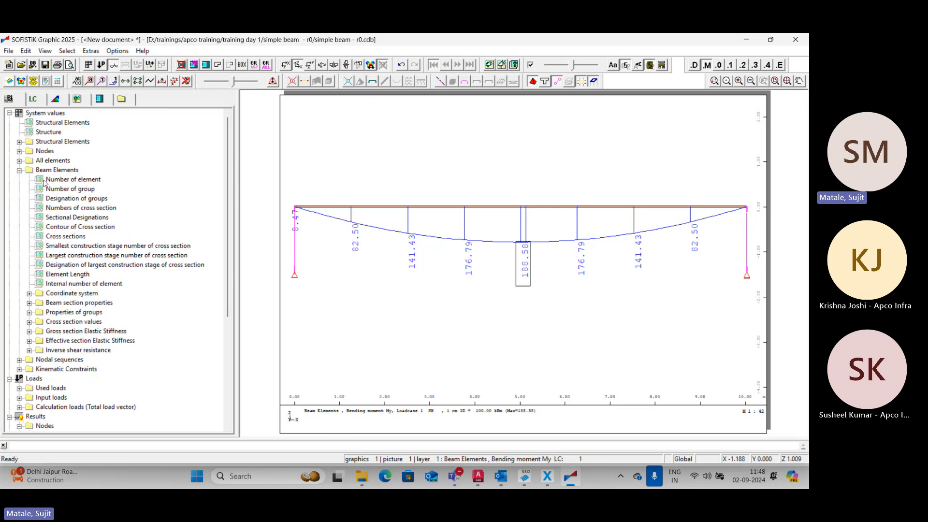
click(72, 179)
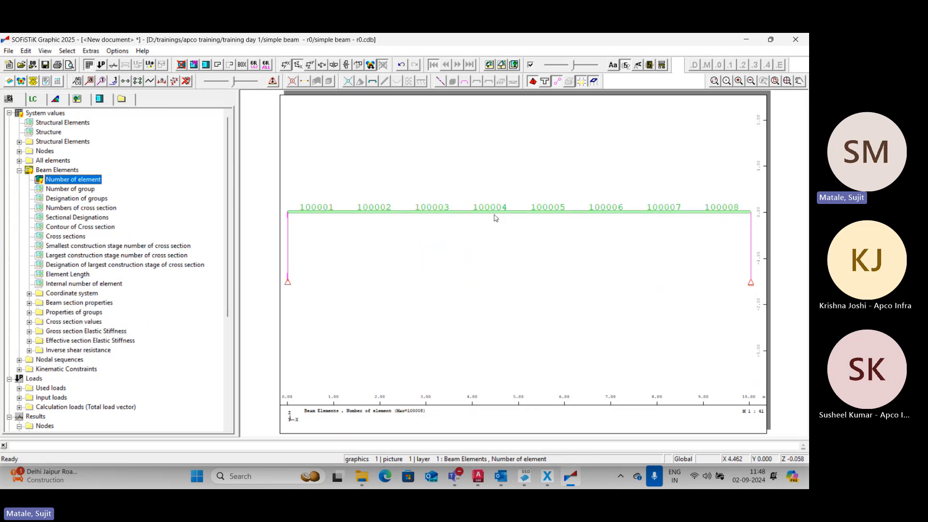
Step: Add a new layer to the picture and assign the bending moment My of load case 1 SW to it
click(75, 100)
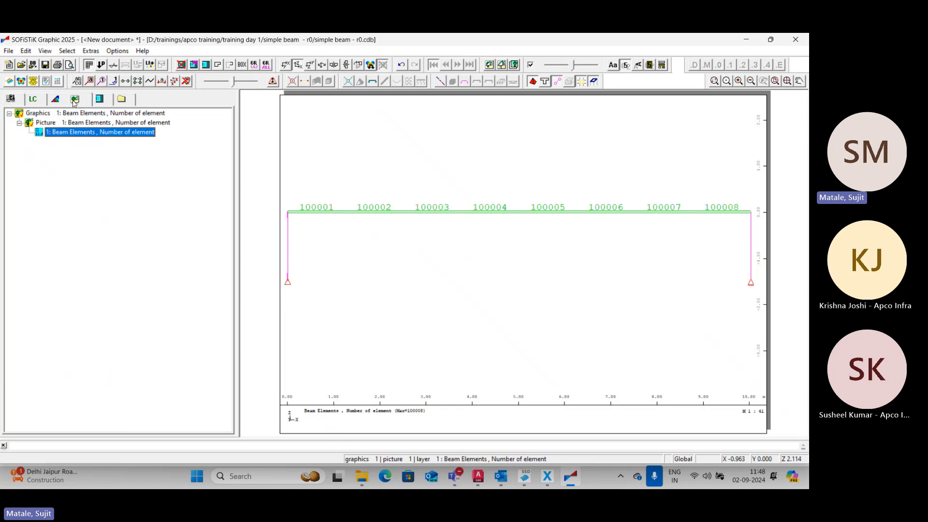
right_click(82, 125)
right_click(67, 134)
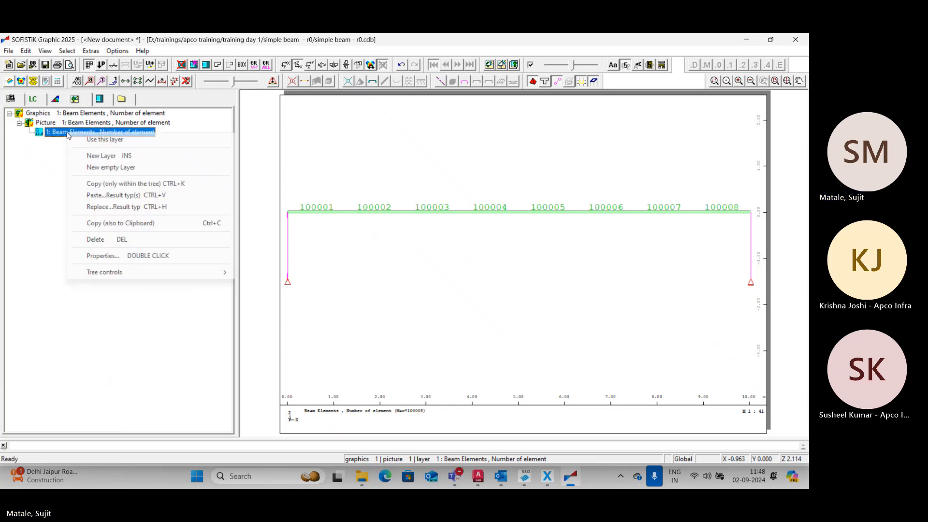
click(95, 160)
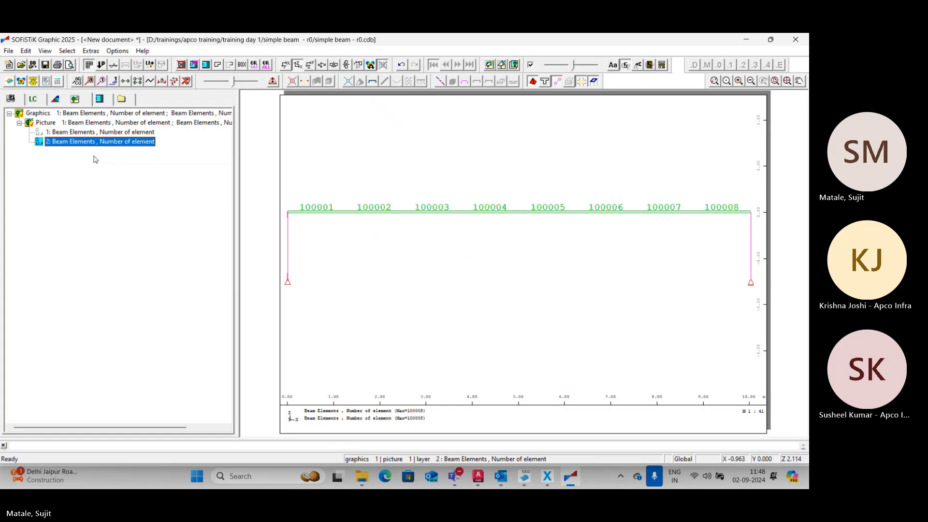
click(19, 102)
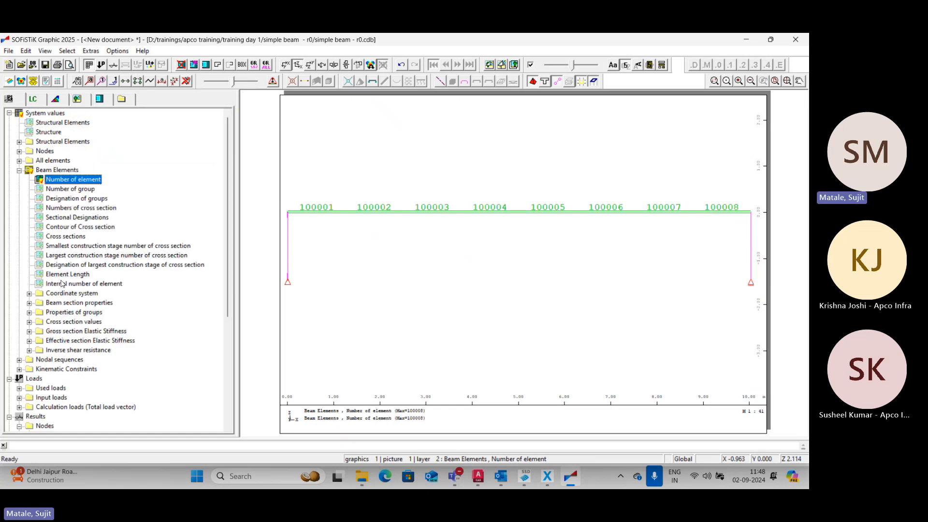
scroll(62, 290, down, 6)
click(143, 360)
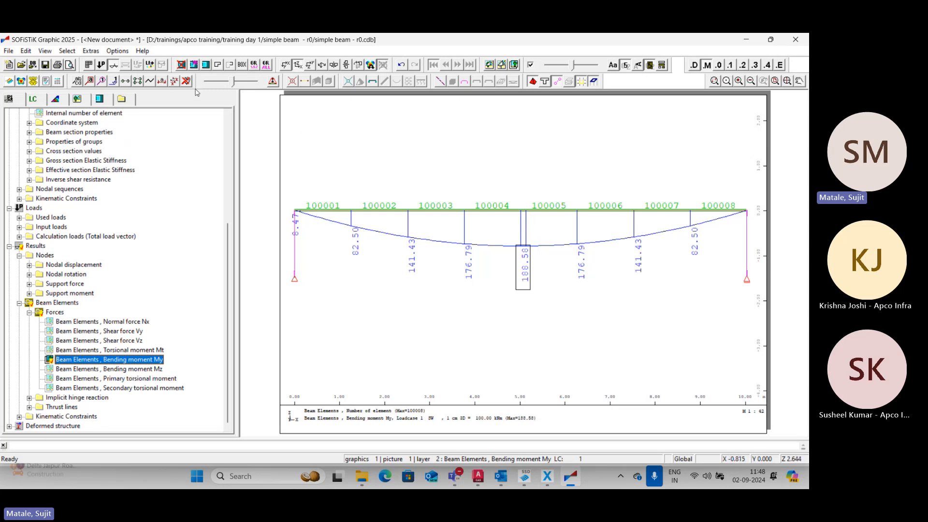
Step: Reduce the text size of the element-number layer and check the labels against the moment diagram around midspan
click(77, 99)
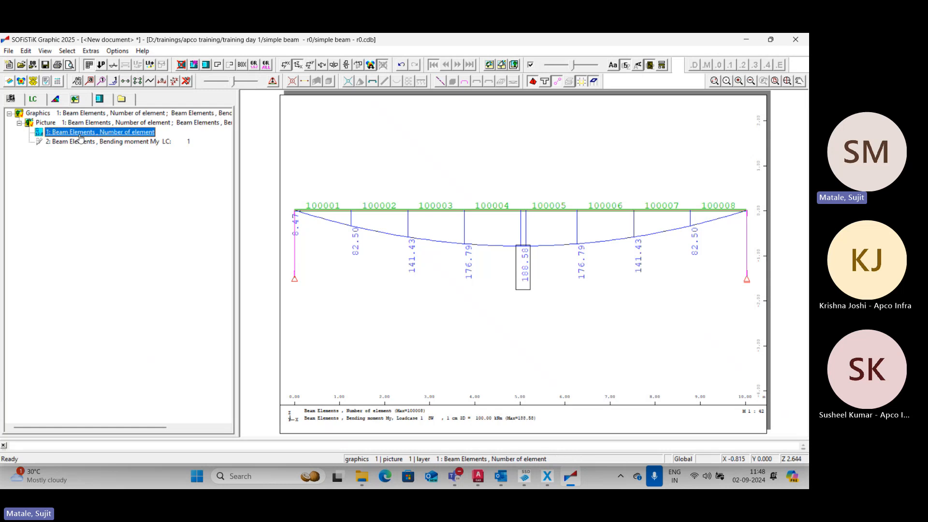
click(558, 67)
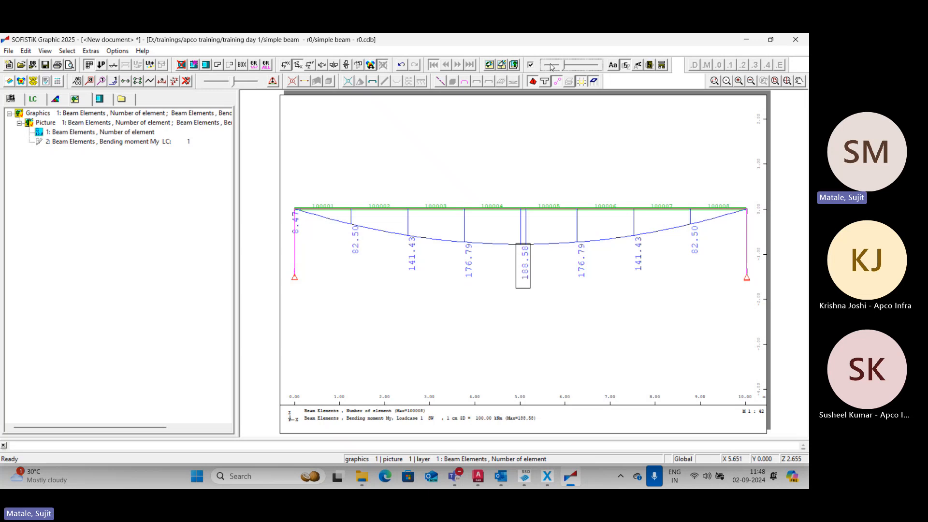
scroll(512, 207, up, 5)
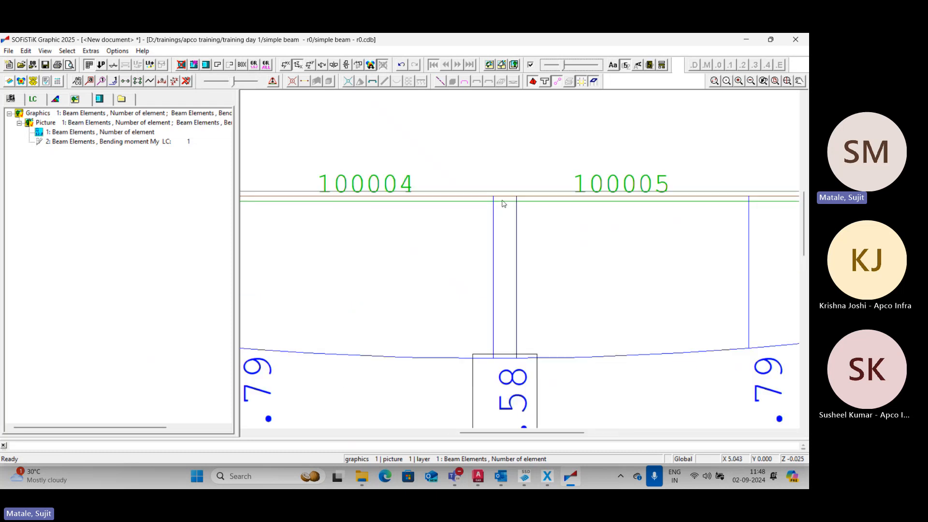
scroll(491, 285, down, 1)
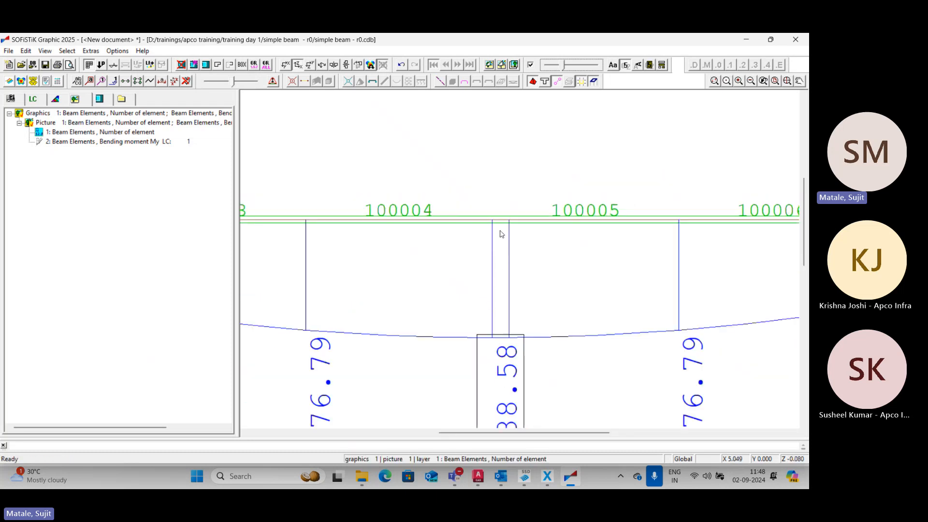
scroll(502, 222, down, 1)
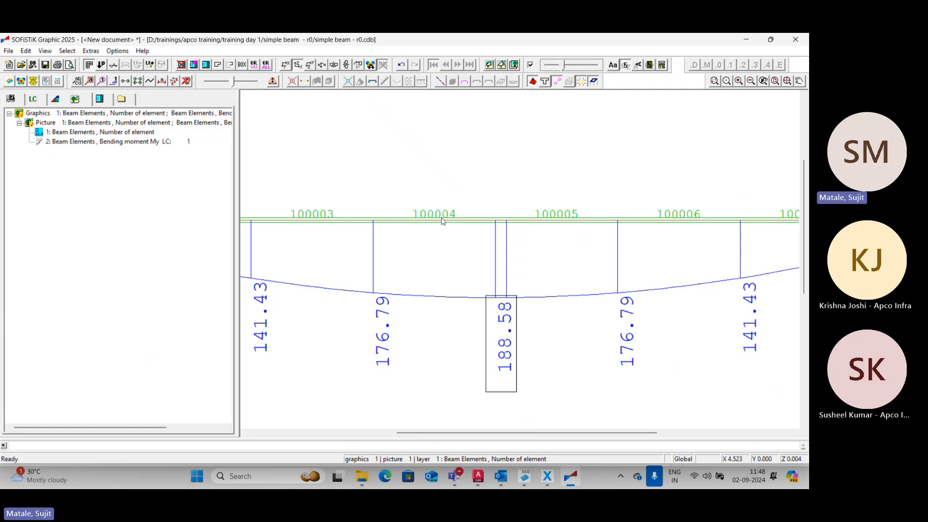
scroll(553, 222, down, 1)
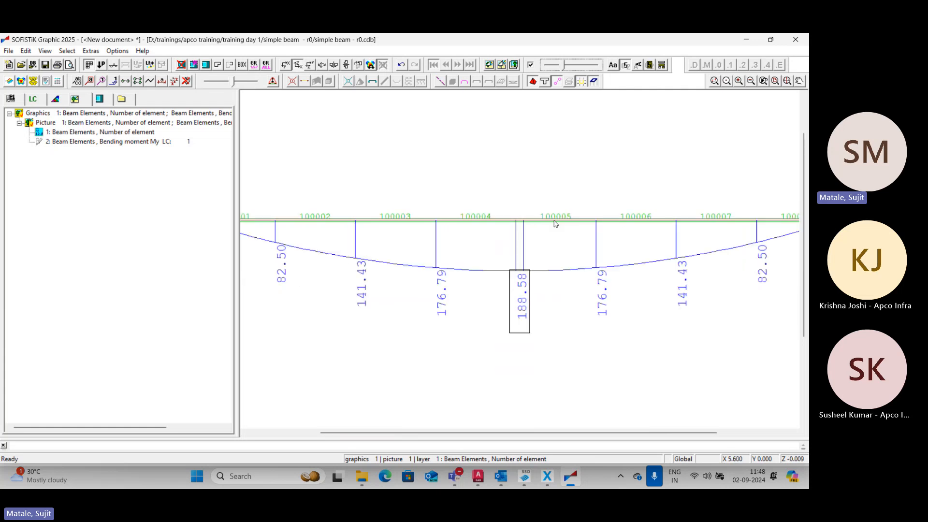
scroll(553, 221, up, 2)
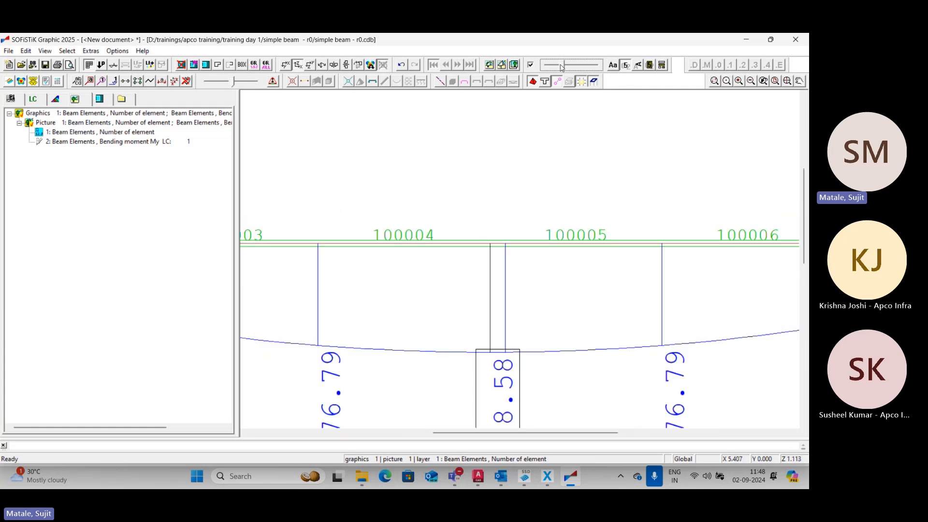
Step: Try even smaller element-number text, restore the size, and examine the moment diagram between elements at midspan and at element 100003
drag(562, 66, 550, 70)
scroll(497, 252, up, 2)
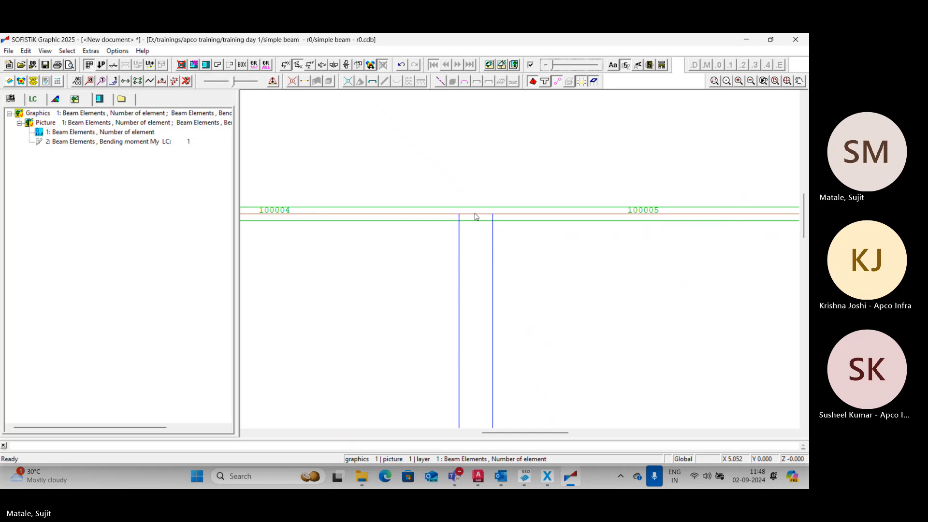
scroll(472, 217, up, 2)
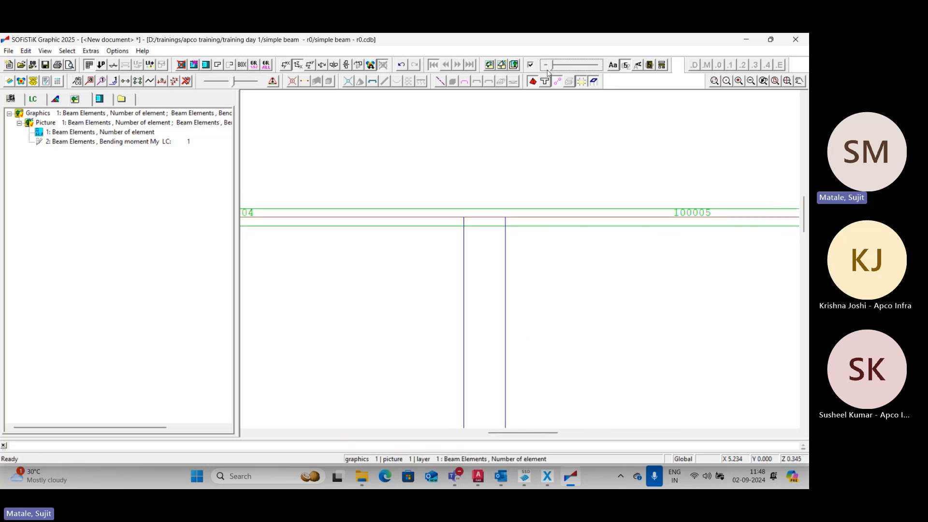
scroll(564, 116, down, 2)
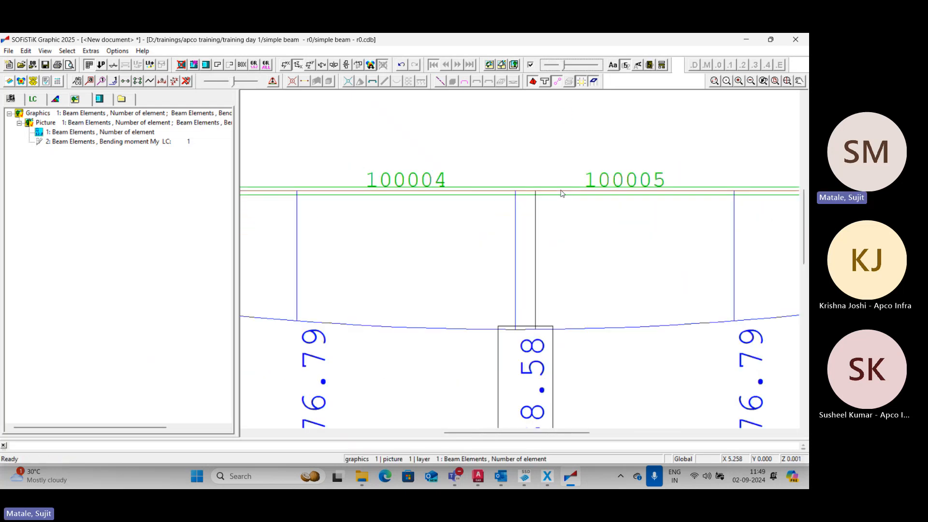
scroll(561, 192, down, 2)
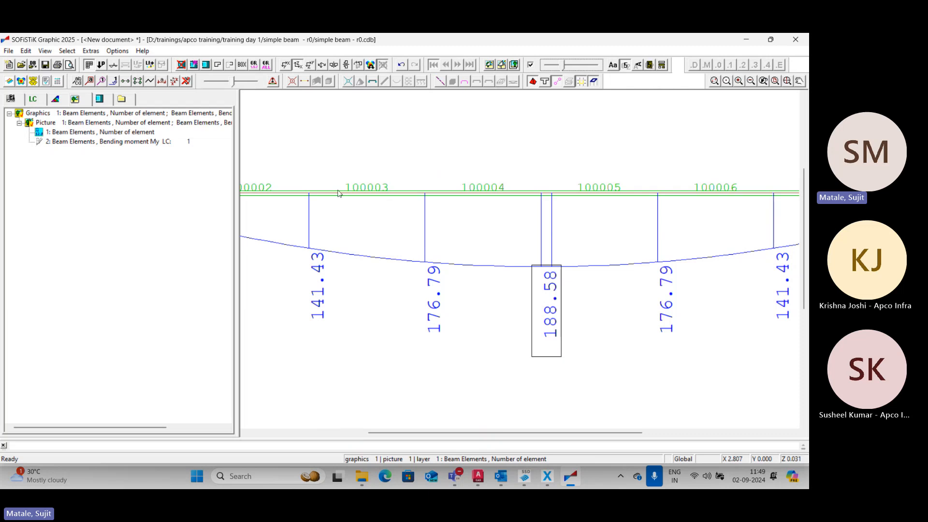
scroll(403, 196, down, 1)
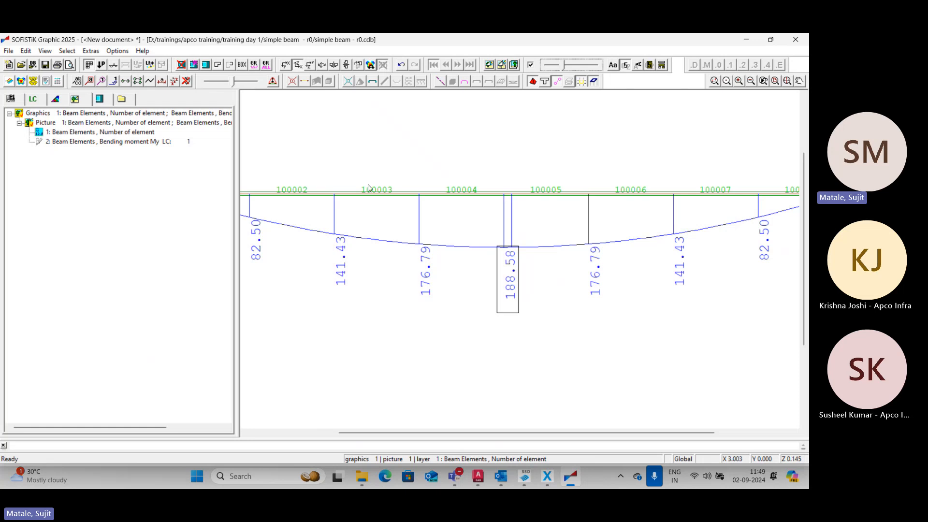
drag(330, 178, 428, 267)
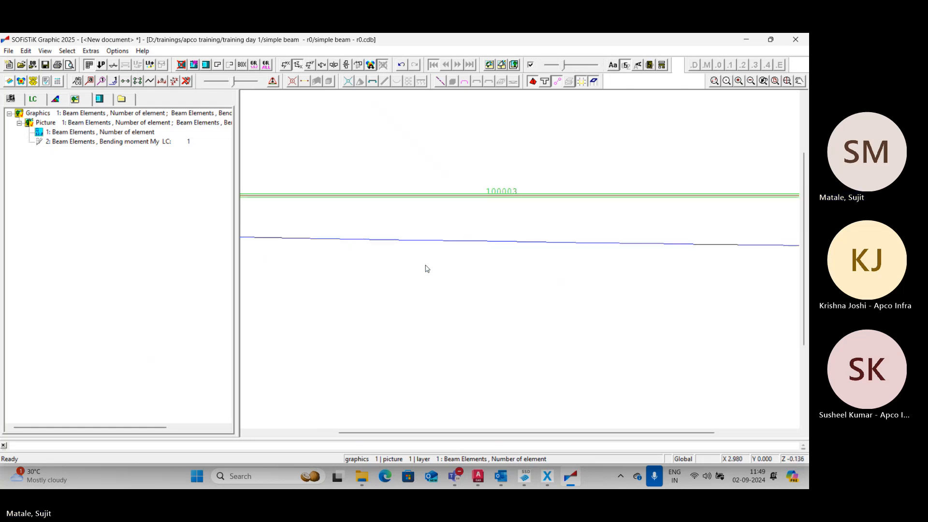
Step: Show the whole picture in an isometric view and replace the element-number layer with the beam elements' cross sections
click(786, 82)
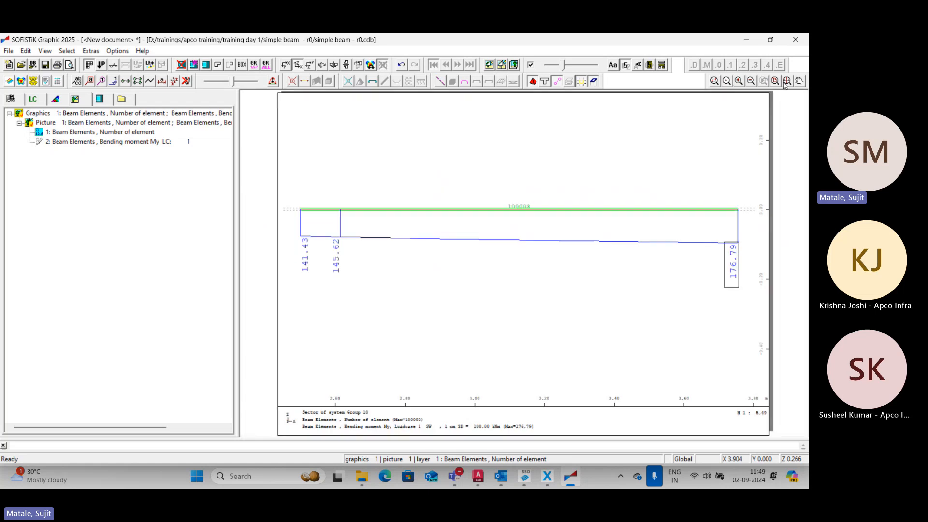
click(321, 65)
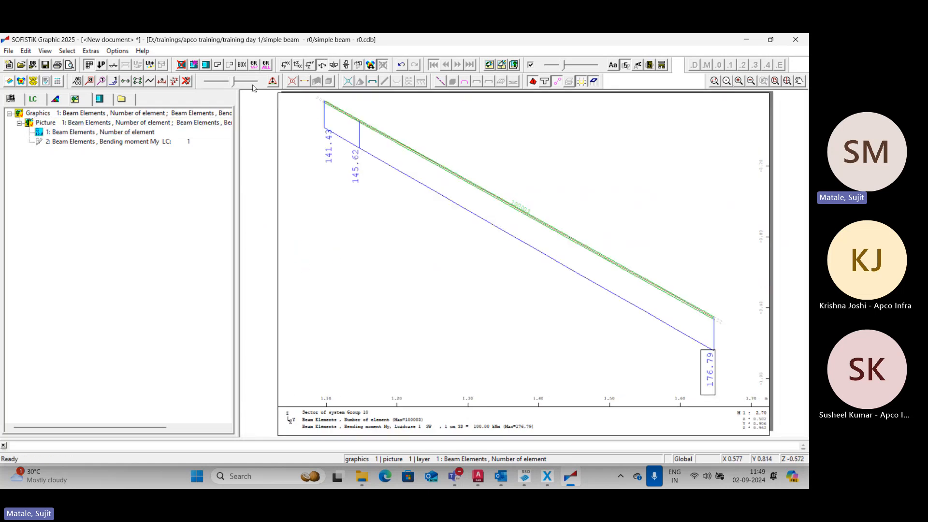
drag(564, 67, 570, 67)
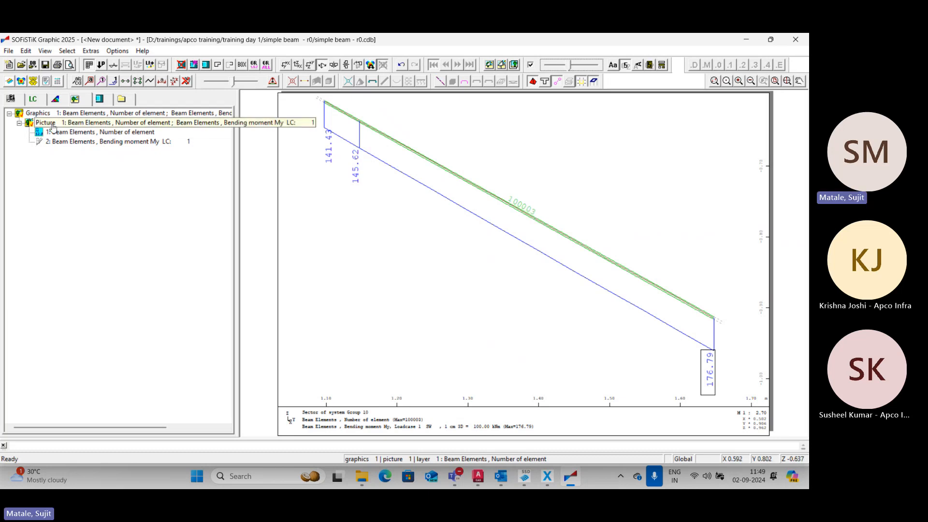
click(10, 99)
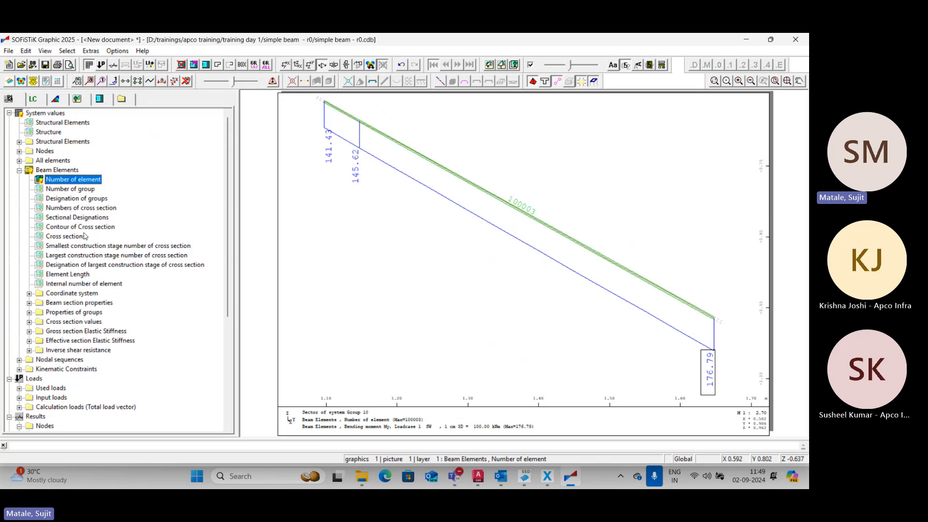
click(65, 236)
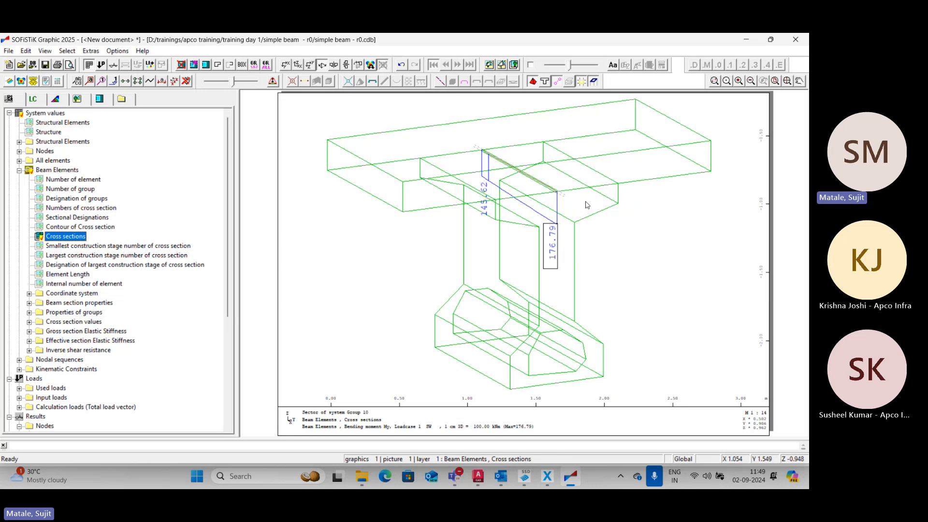
Step: Close the result graphics without saving, then erase all objects from the Simple Beam - R0 drawing
click(804, 41)
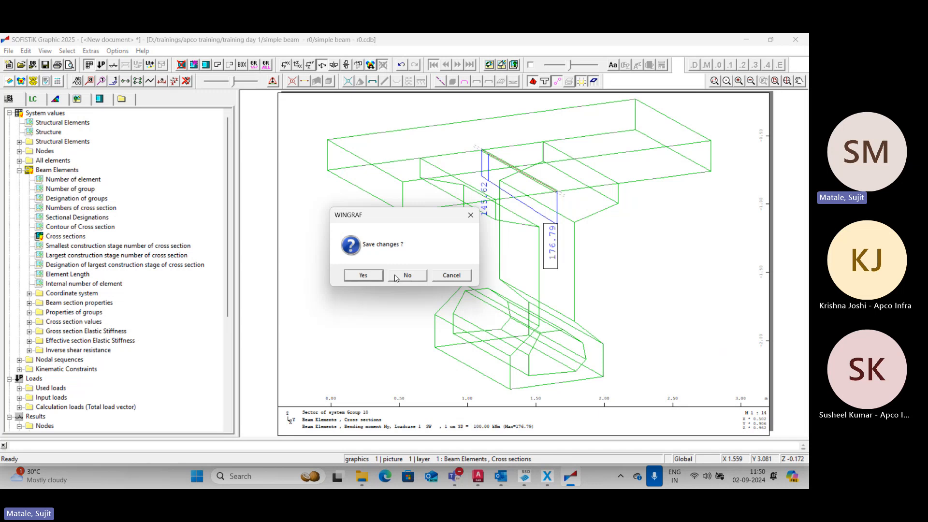
click(406, 275)
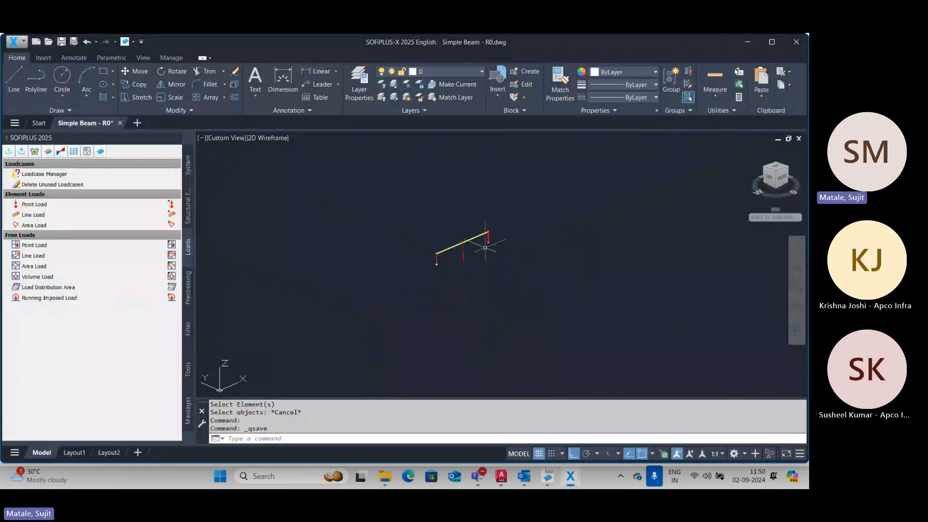
key(ctrl+a)
key(Delete)
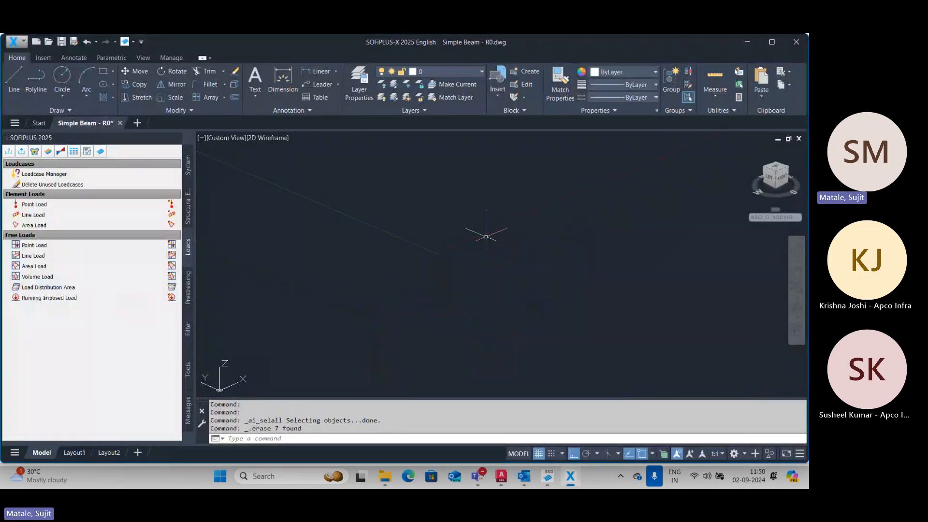
key(Caps_Lock)
Step: Display the project's system tree and look over its materials and cross sections
click(189, 165)
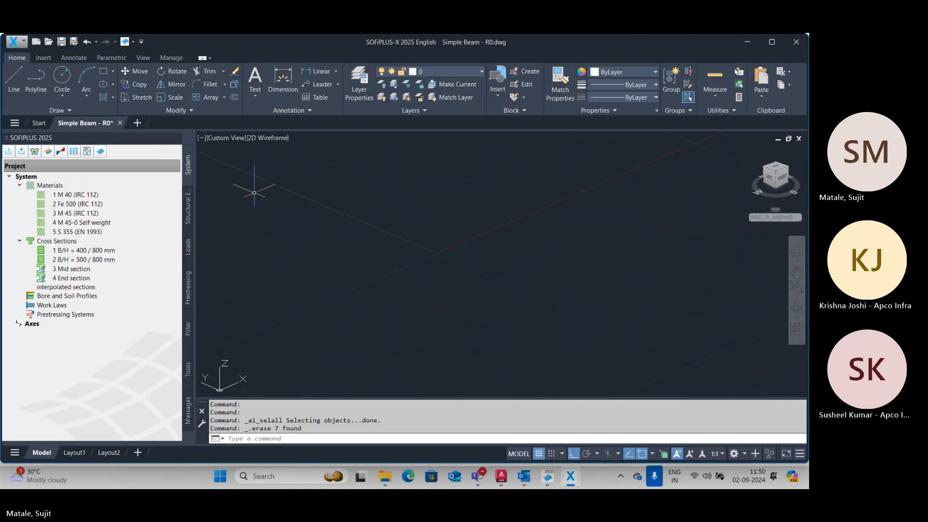
click(342, 227)
click(308, 276)
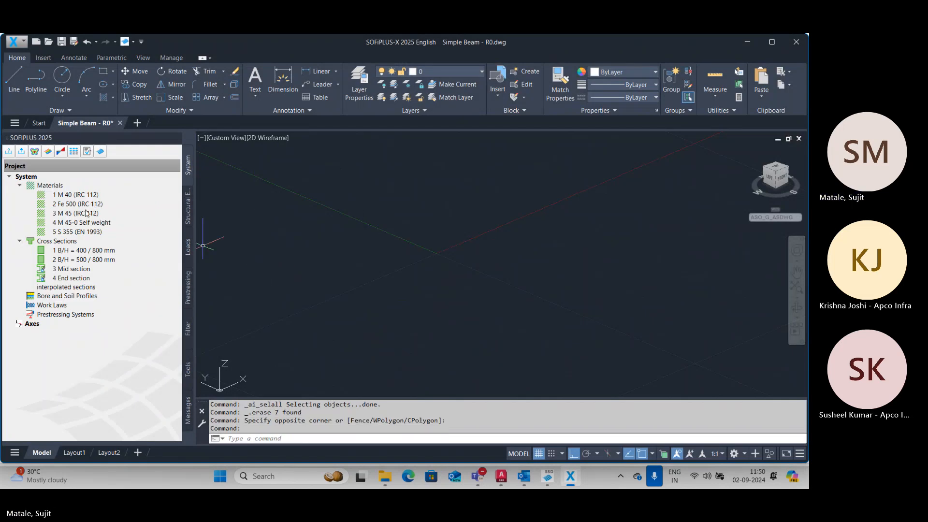
click(88, 232)
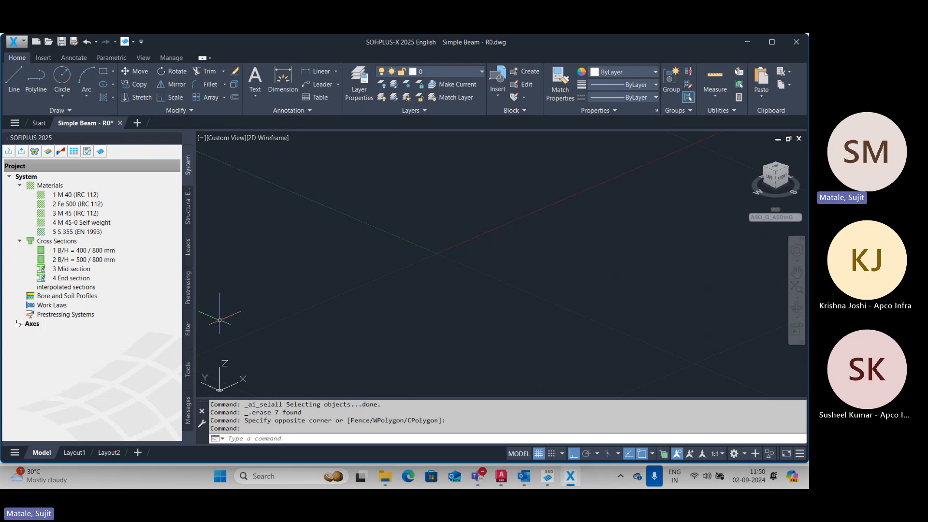
Step: Switch to Outlook and start a reply to the sent e-mail "FW: Training licenses"
click(525, 480)
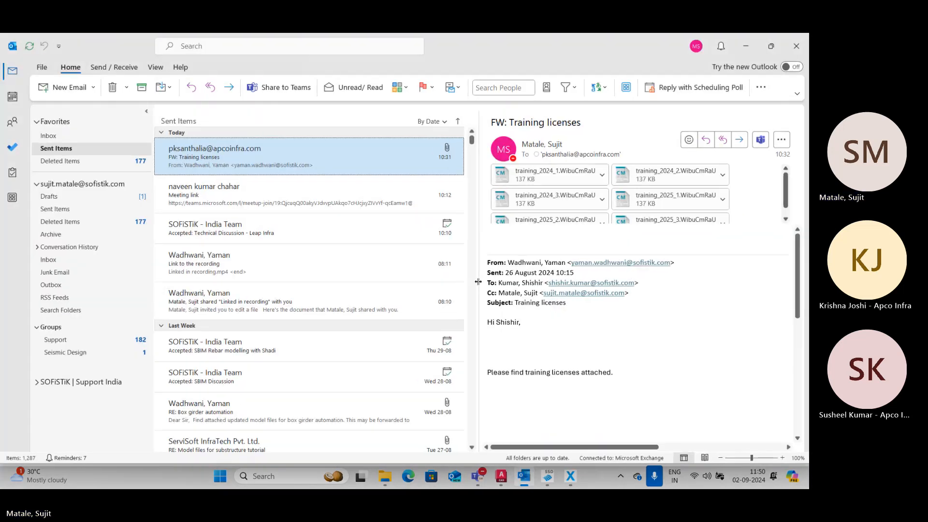
double_click(243, 164)
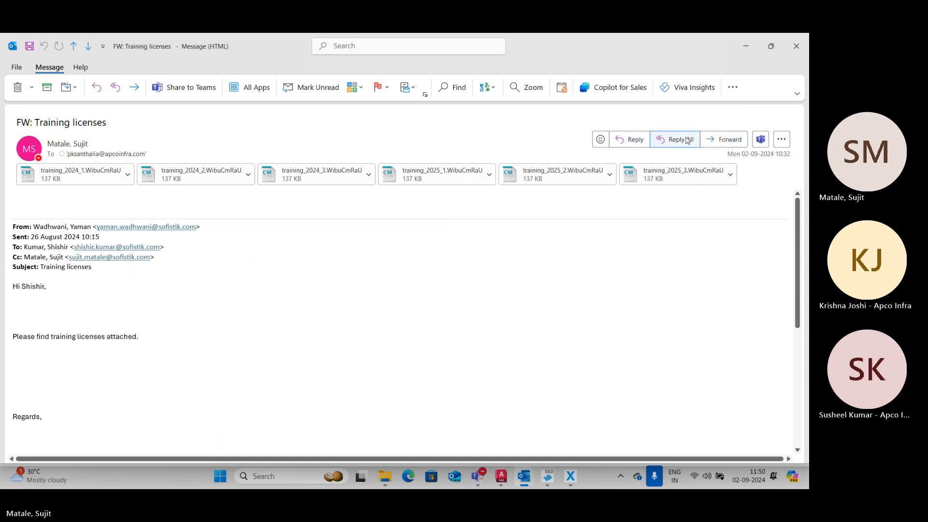
click(629, 140)
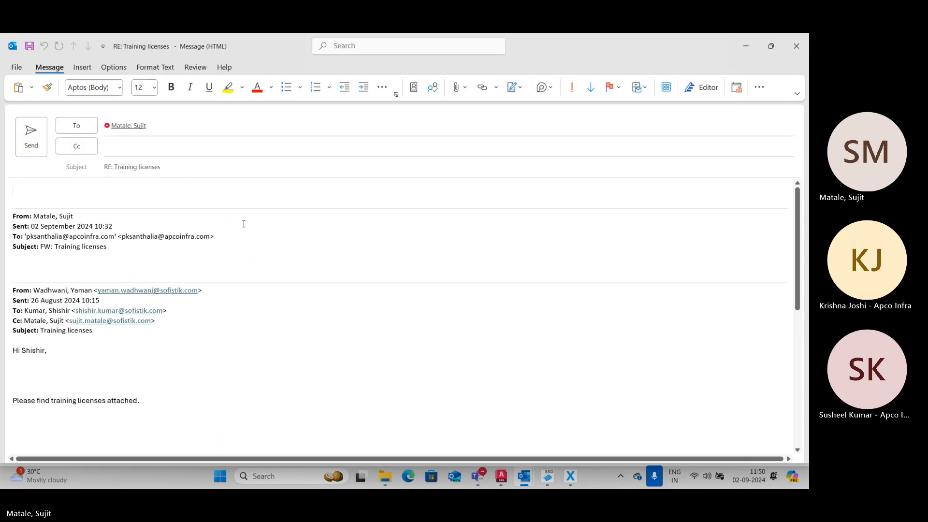
Step: Attach CAD reference file.dwg from the APCO training folder to the reply, send it, and close the original message
click(384, 476)
click(412, 66)
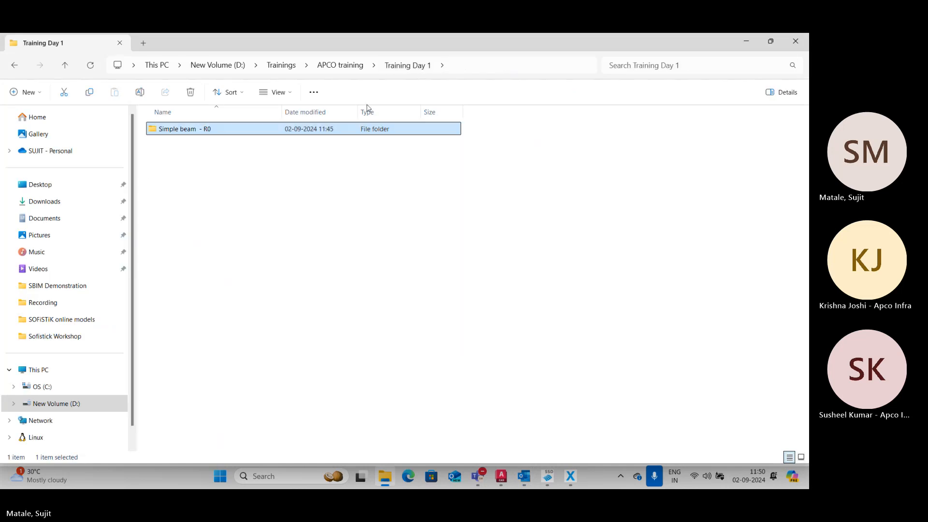
click(340, 65)
click(227, 146)
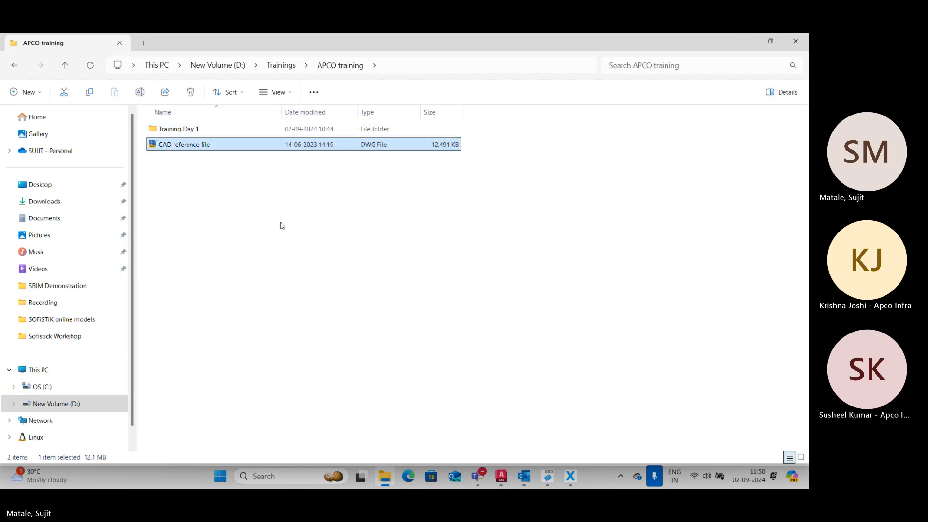
drag(531, 480, 338, 238)
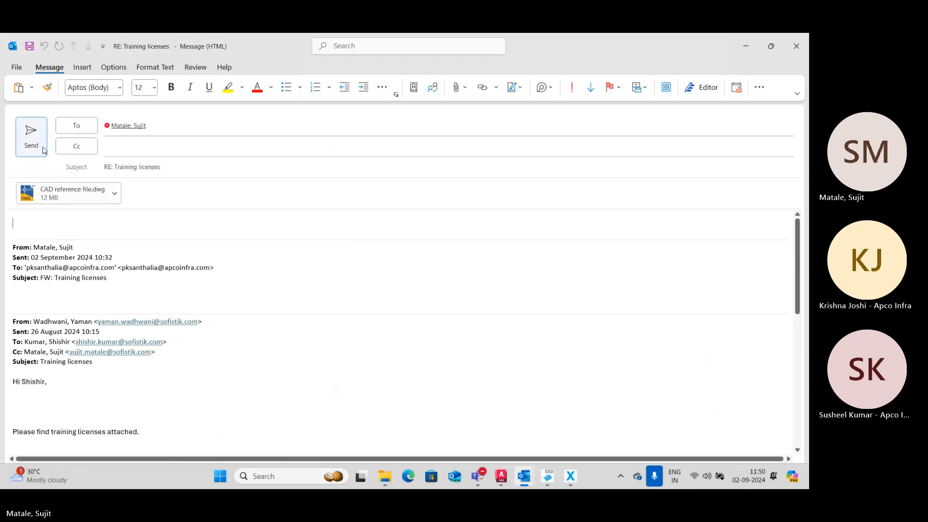
click(31, 136)
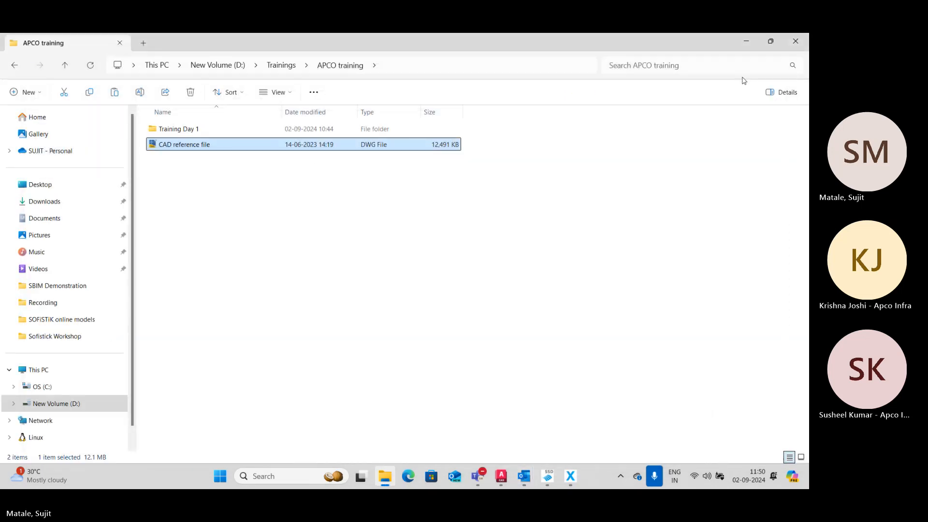
click(746, 42)
click(796, 46)
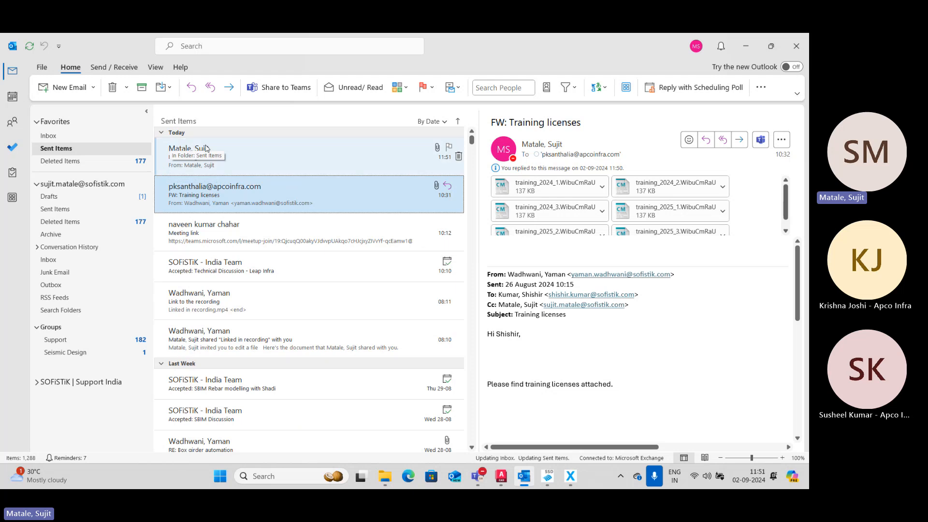
Step: Check the inbox for the received "RE: Training licenses" e-mail with the CAD reference file
click(115, 140)
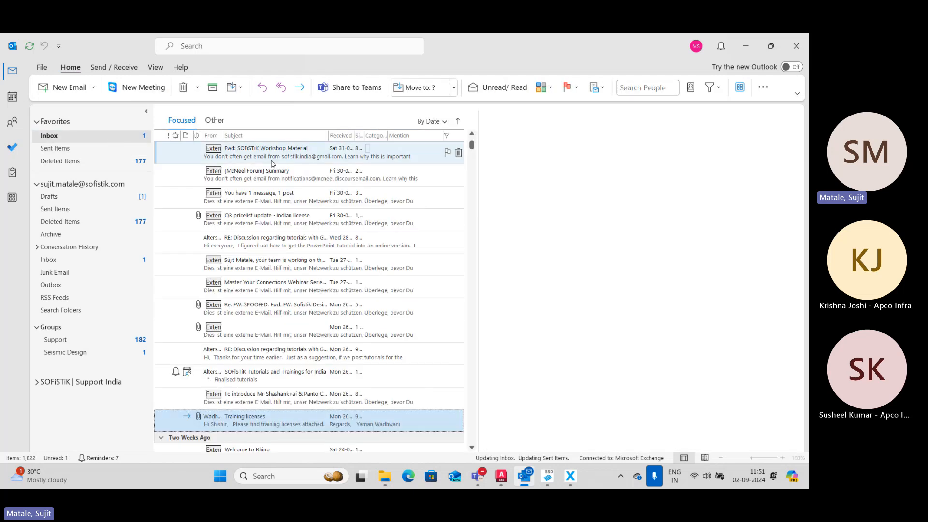
click(303, 161)
click(304, 161)
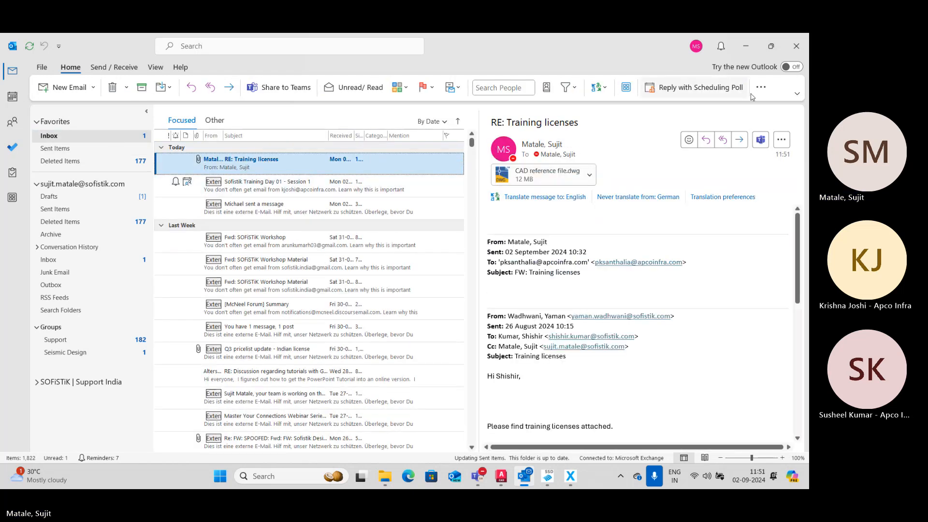
click(746, 49)
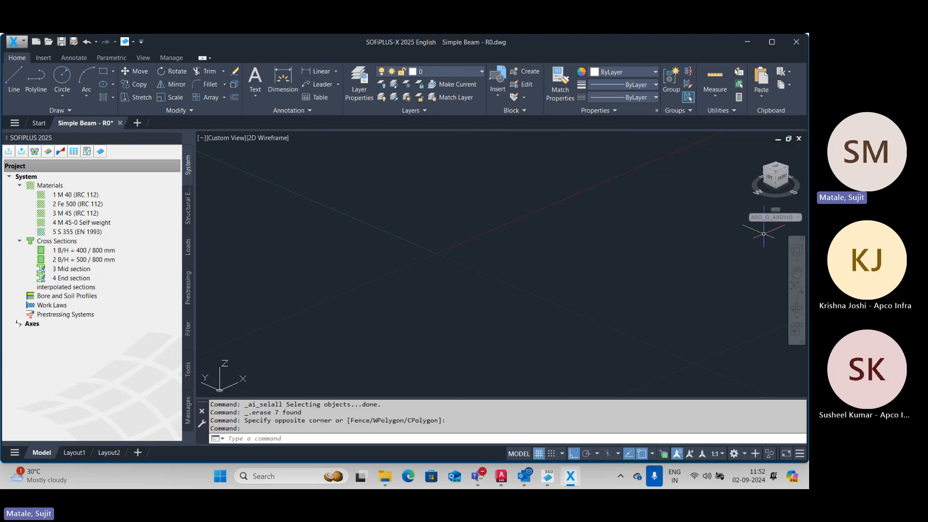
Step: Forward the received "RE: Training licenses" e-mail with CAD reference file.dwg to the training participant's e-mail address
click(501, 478)
click(523, 479)
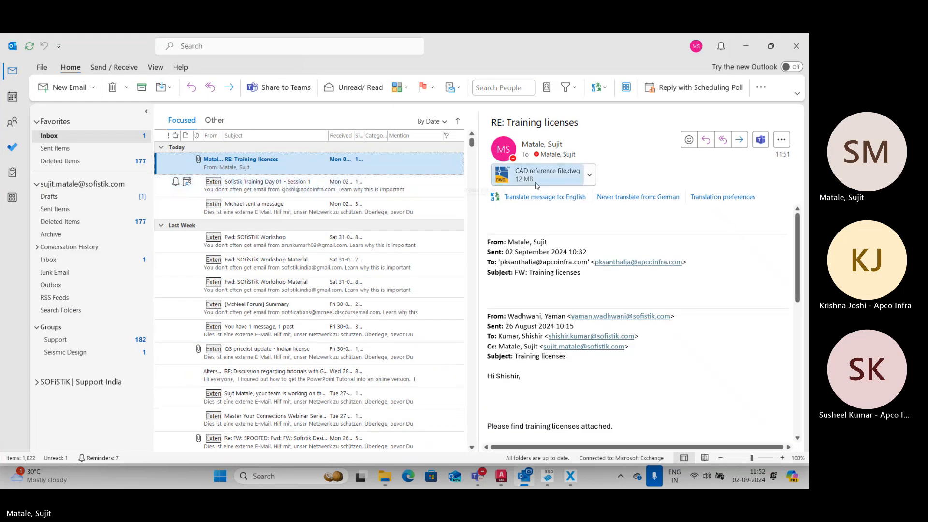
click(739, 140)
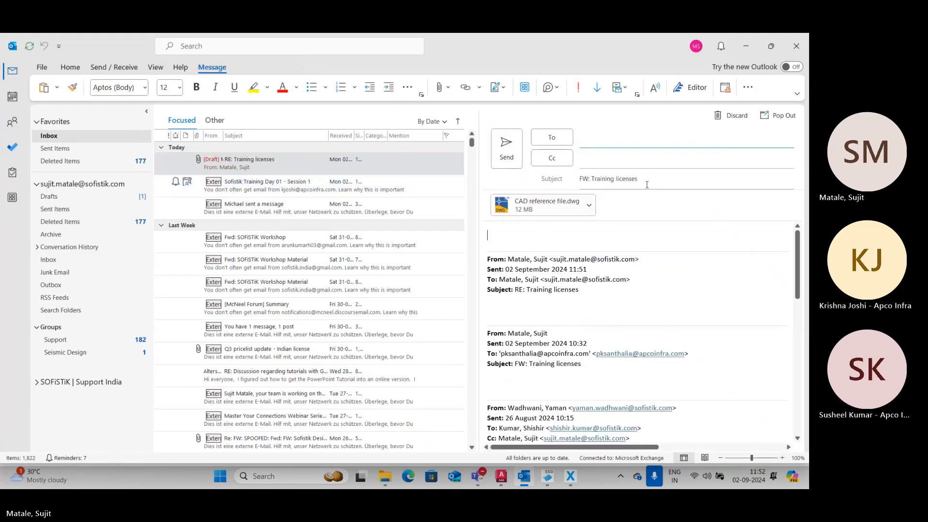
text(piyu)
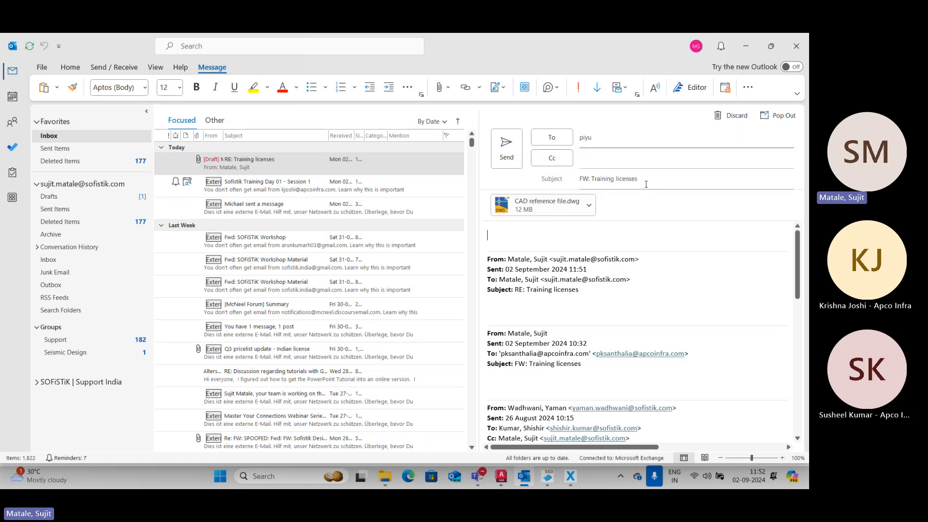
key(BackSpace)
key(BackSpace)
key(BackSpace)
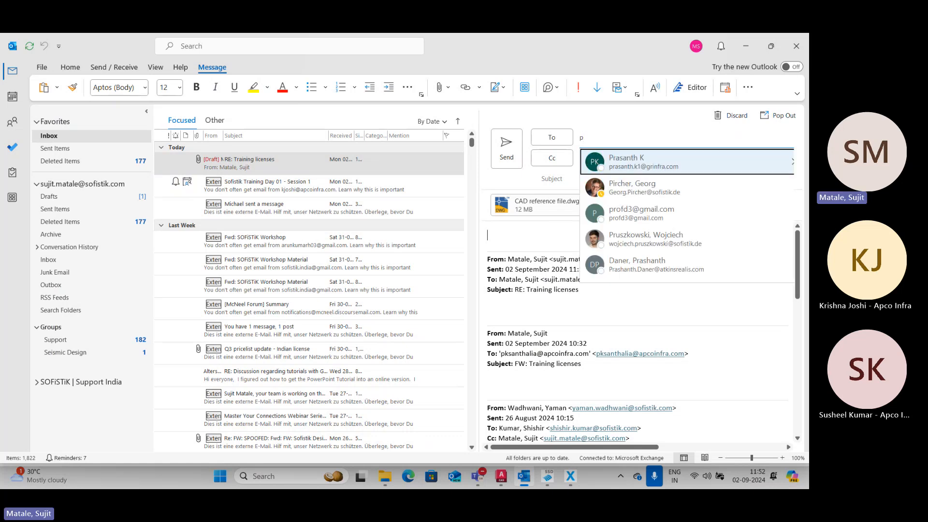
text(k)
click(649, 193)
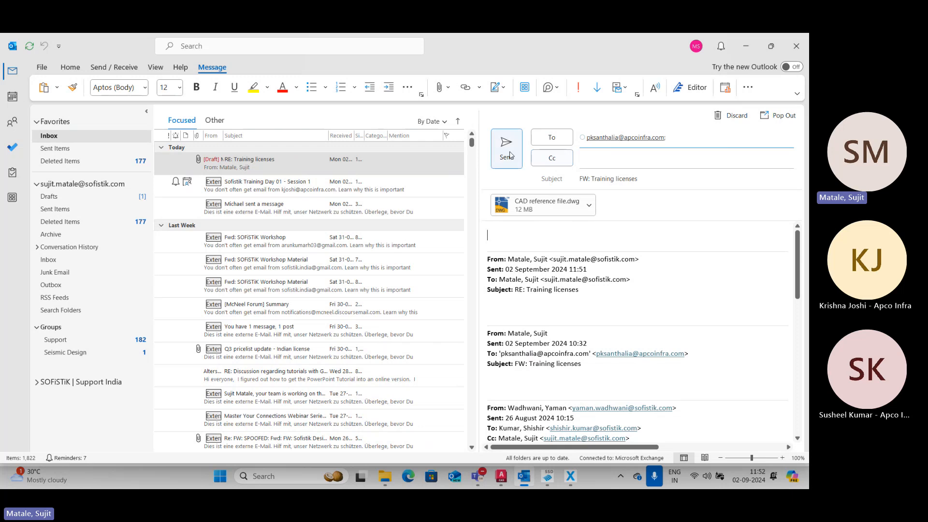
click(506, 149)
click(745, 46)
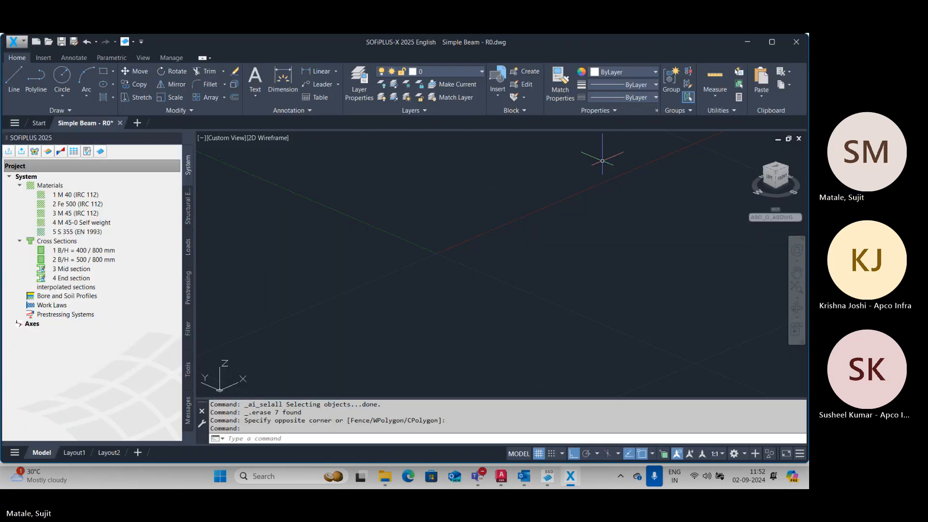
click(474, 243)
click(408, 293)
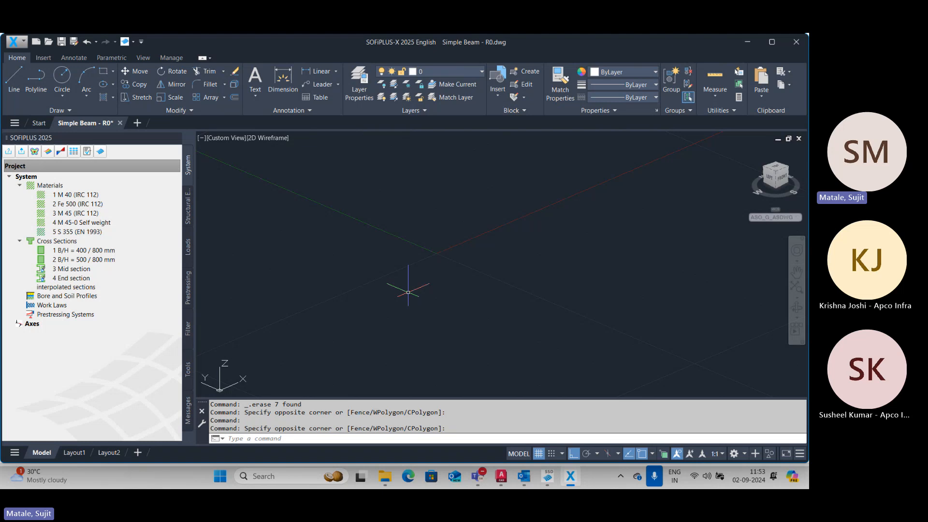
Step: Switch to AutoCAD and examine the bridge plan and sections on the DIM F layout of the CAD reference file
click(501, 476)
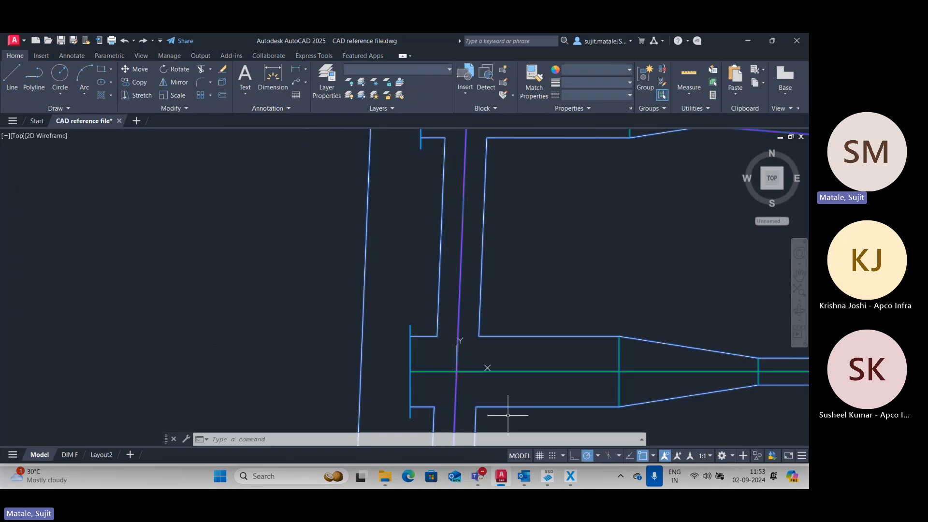
scroll(489, 290, down, 12)
middle_drag(550, 297, 447, 327)
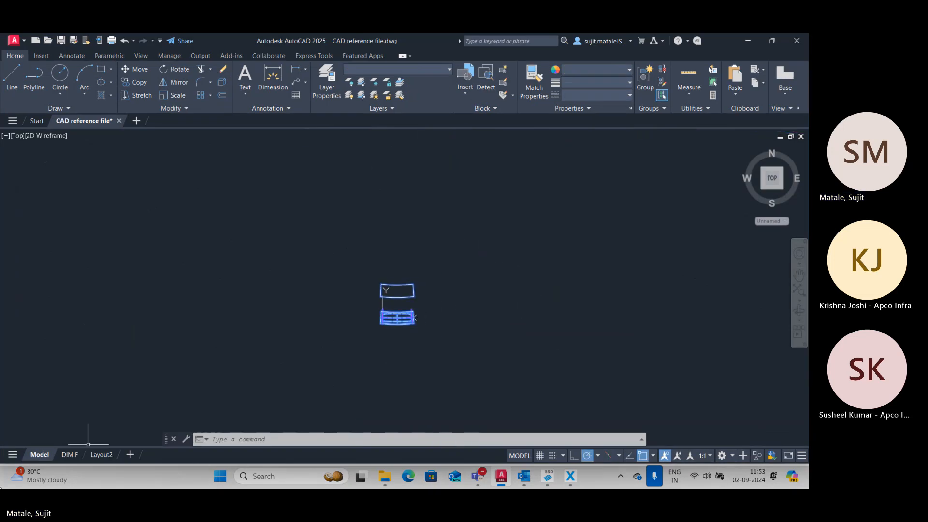
key(Escape)
click(69, 455)
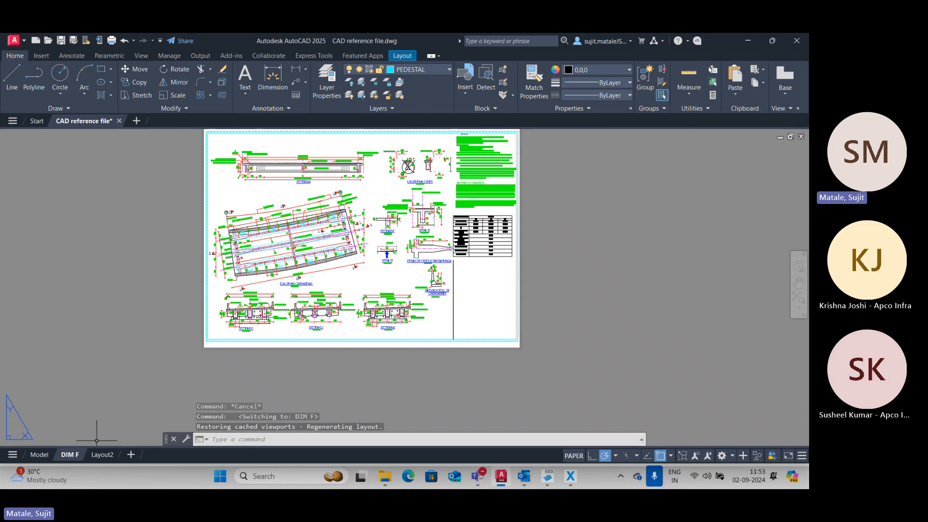
scroll(271, 251, up, 2)
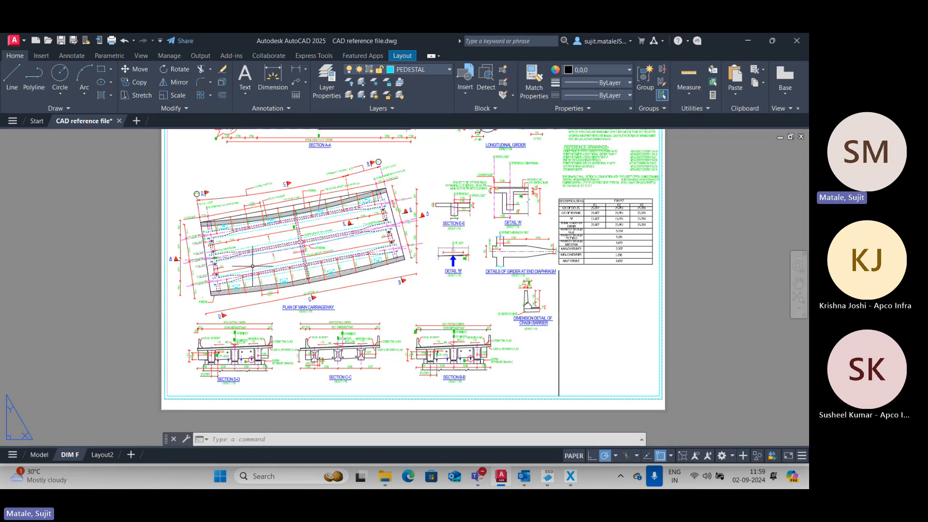
Step: Return to model space and view the plan of the girders and diaphragms up close
scroll(166, 356, down, 2)
click(39, 454)
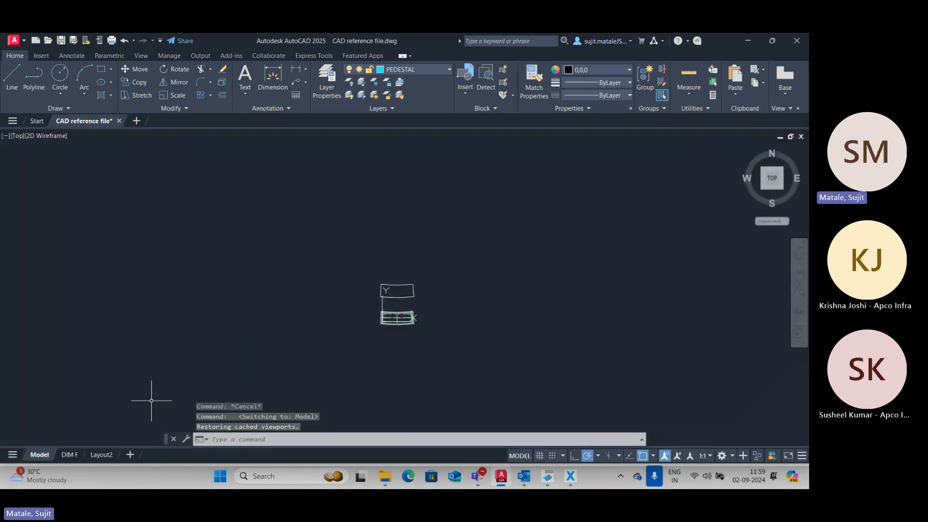
scroll(411, 313, up, 8)
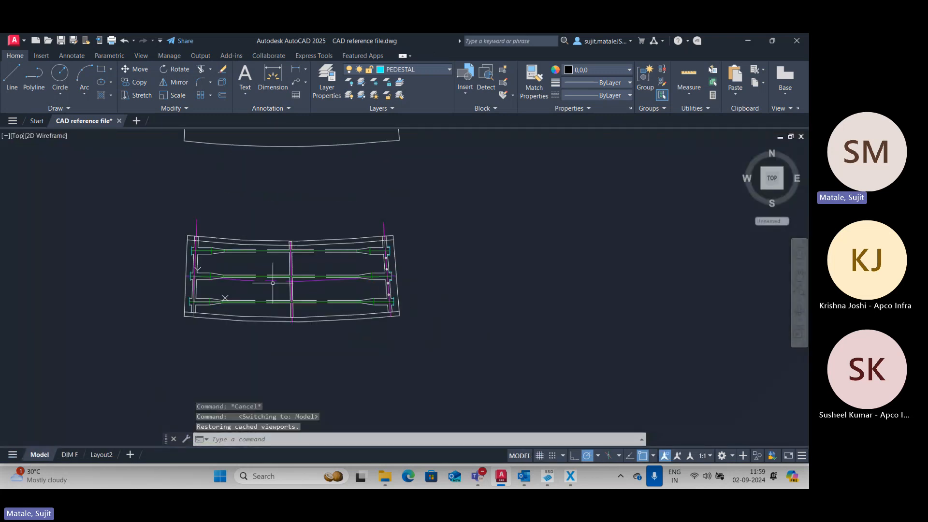
Step: Examine the I-shaped and rectangular girder cross sections with their deck flanges in the CAD reference file
scroll(270, 275, down, 10)
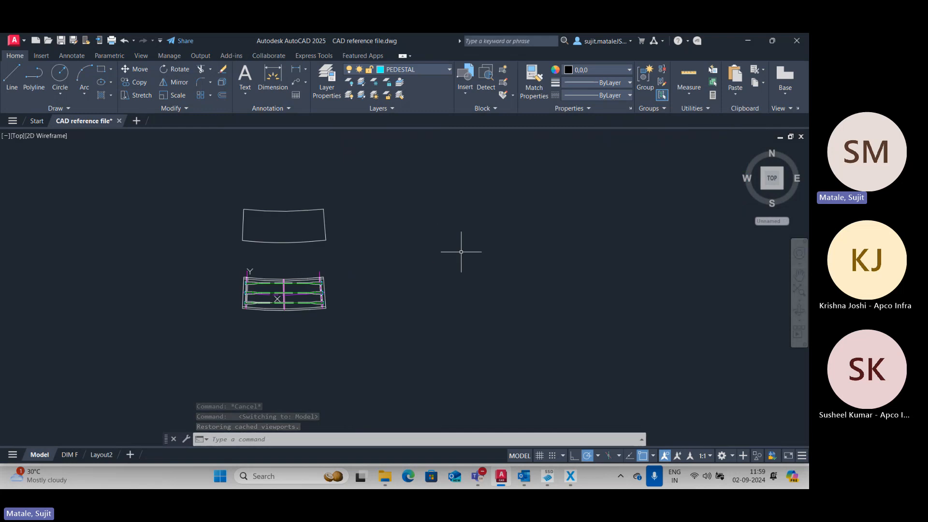
middle_drag(527, 222, 321, 331)
scroll(468, 286, up, 8)
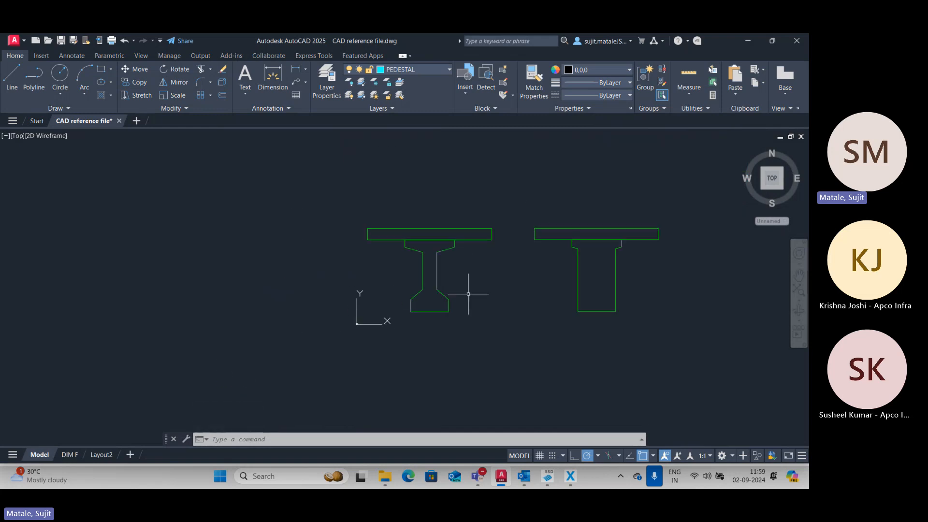
middle_drag(472, 290, 358, 292)
scroll(359, 292, up, 2)
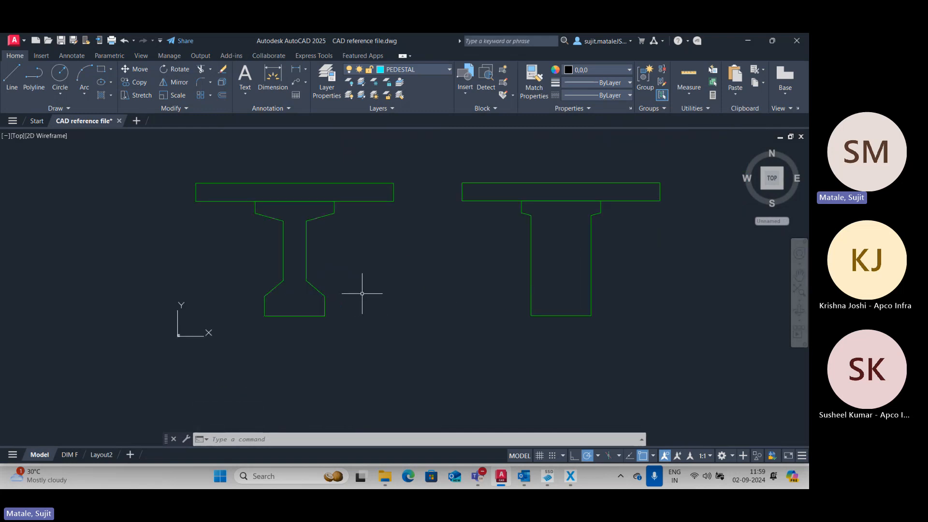
scroll(362, 293, down, 4)
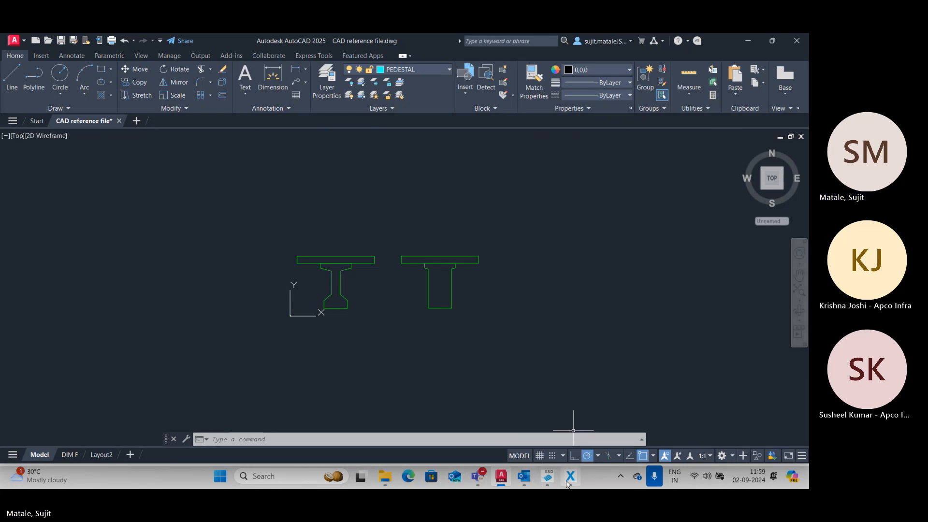
mouse_move(569, 484)
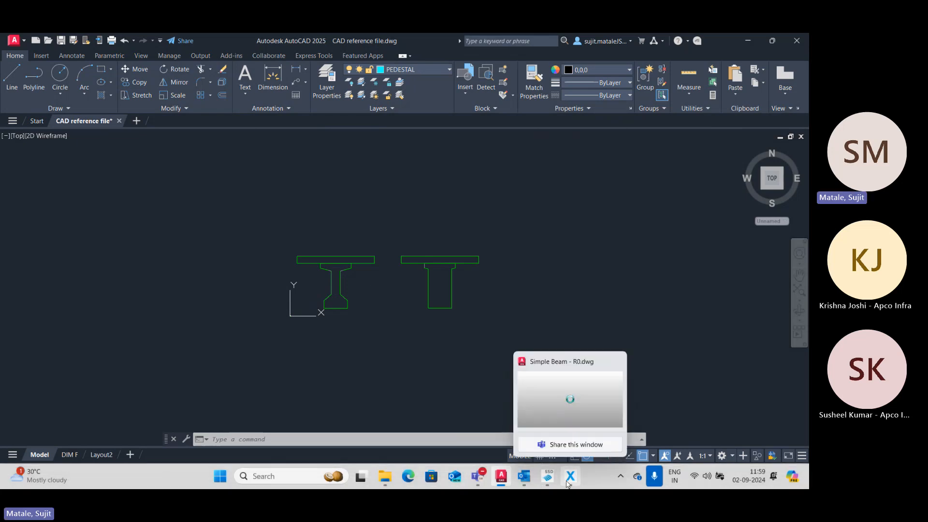
scroll(342, 298, up, 4)
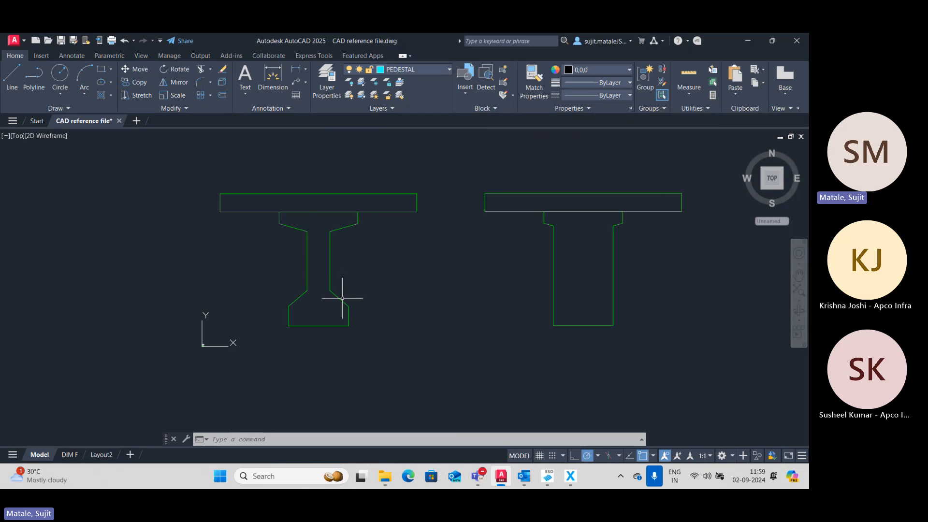
click(342, 299)
mouse_move(339, 298)
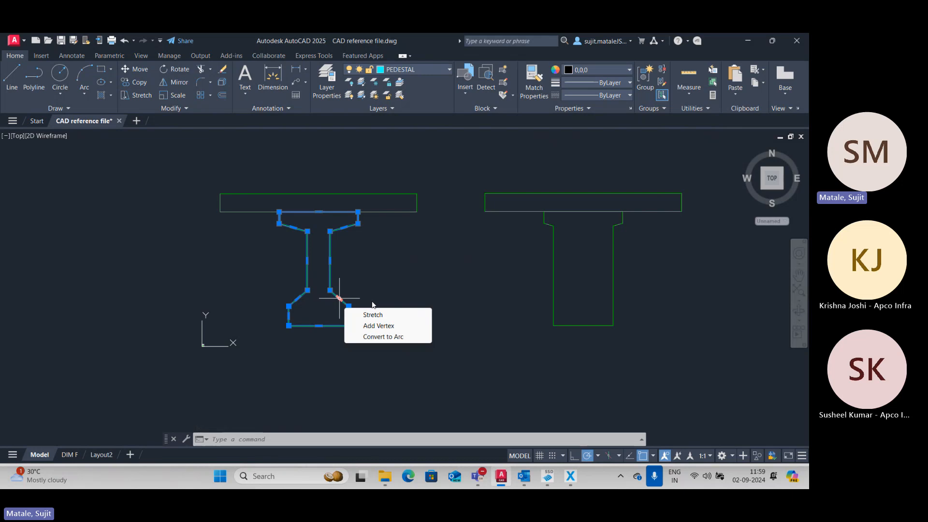
key(Escape)
key(Escape)
key(Escape)
key(Escape)
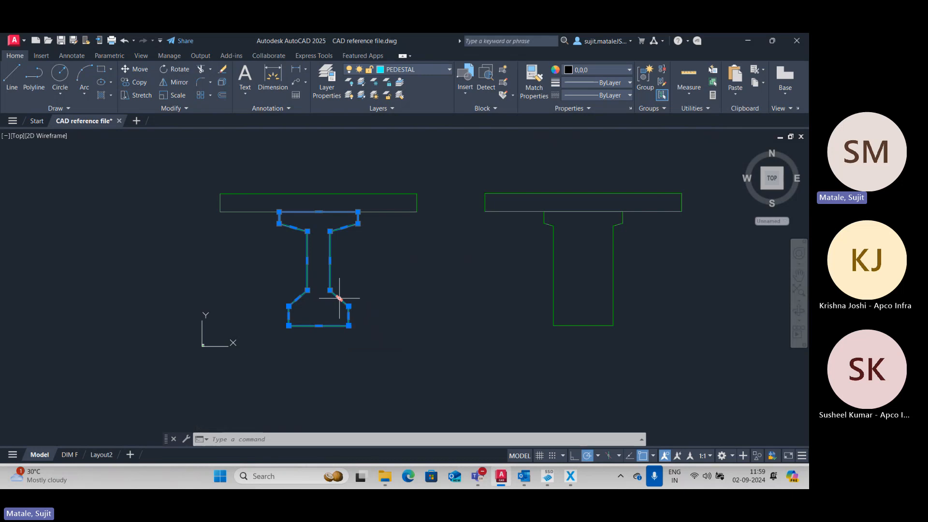
Step: Switch to SOFiPLUS-X and create a reinforced concrete solid cross section named "Mid section - 1"
click(570, 476)
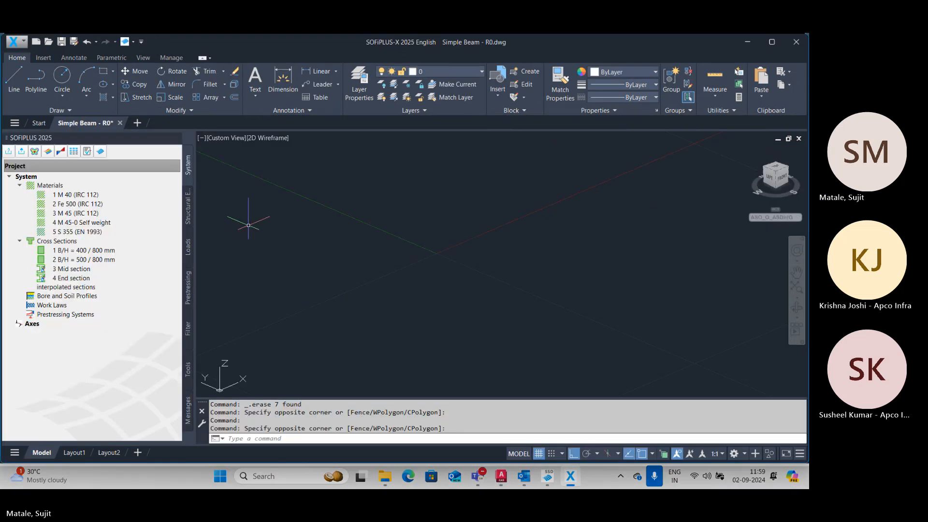
key(Escape)
click(75, 243)
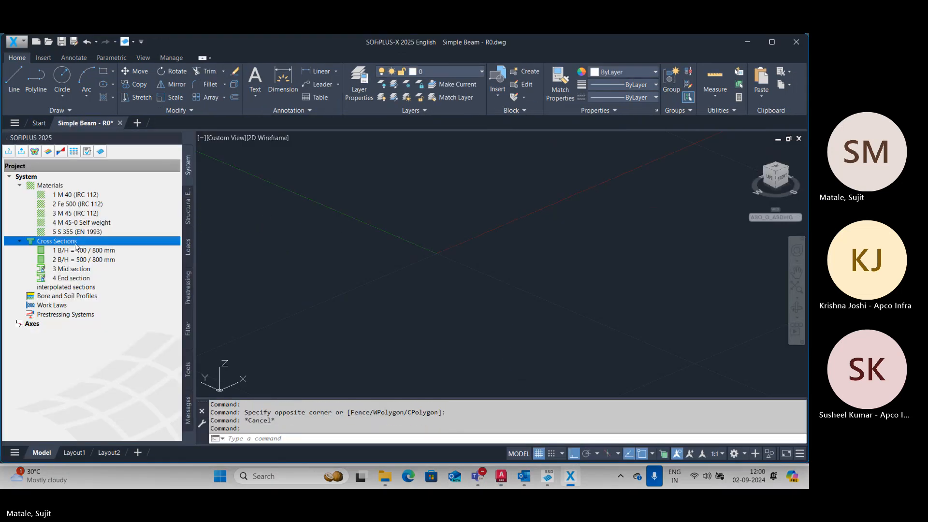
right_click(75, 246)
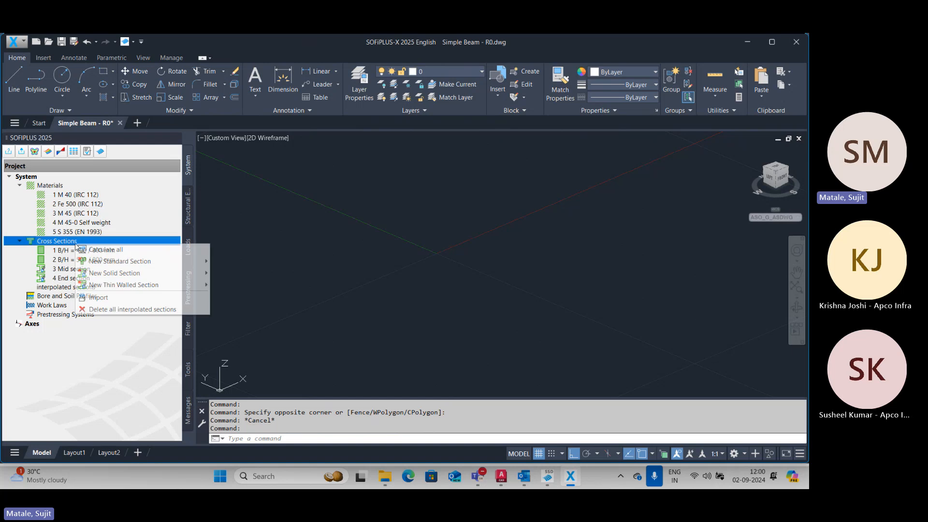
mouse_move(120, 274)
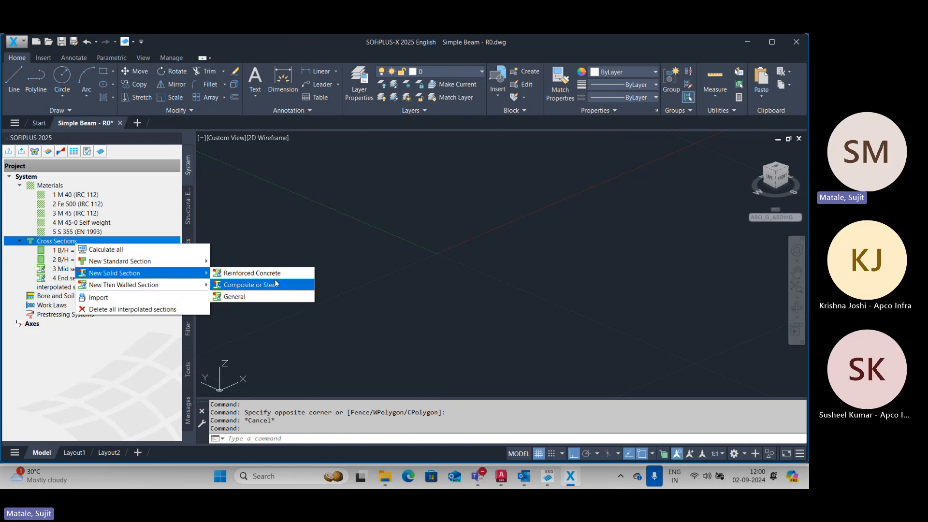
click(261, 273)
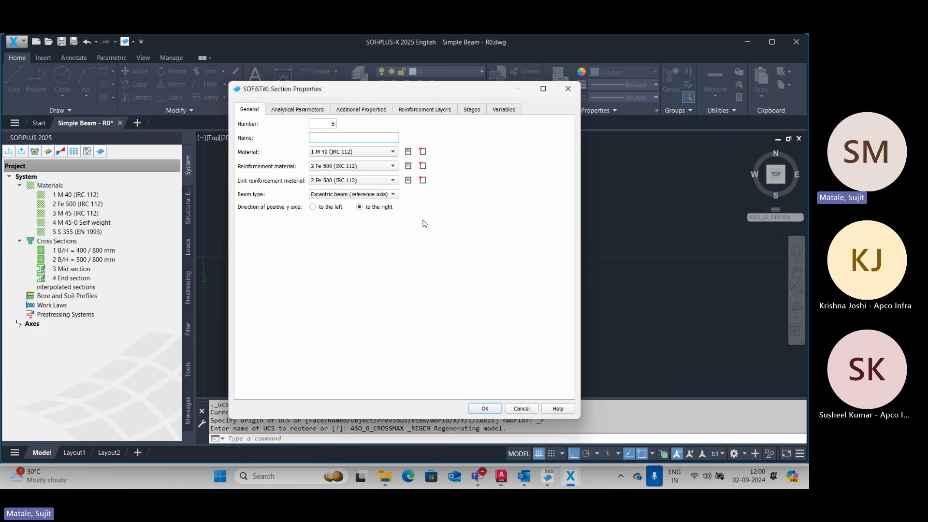
text(Mis cel)
key(BackSpace)
key(BackSpace)
key(BackSpace)
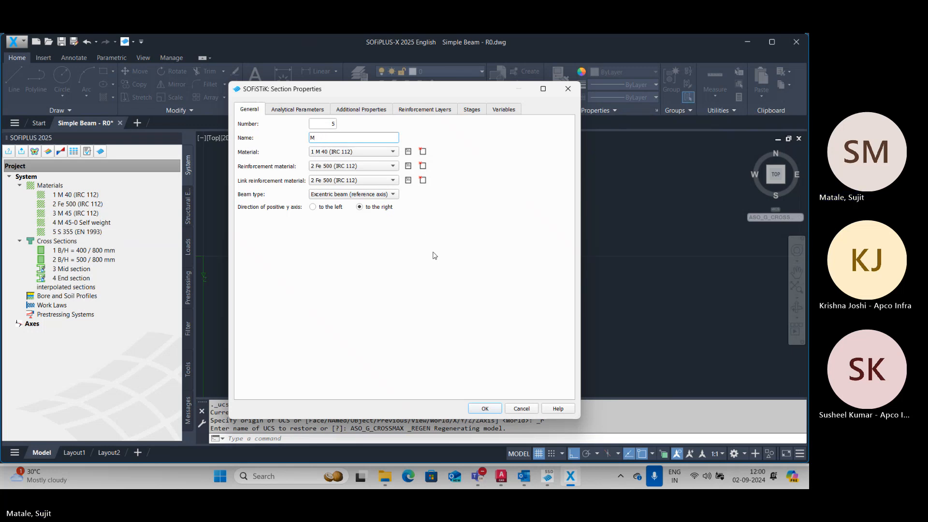
text(id section - 1)
click(373, 154)
click(373, 154)
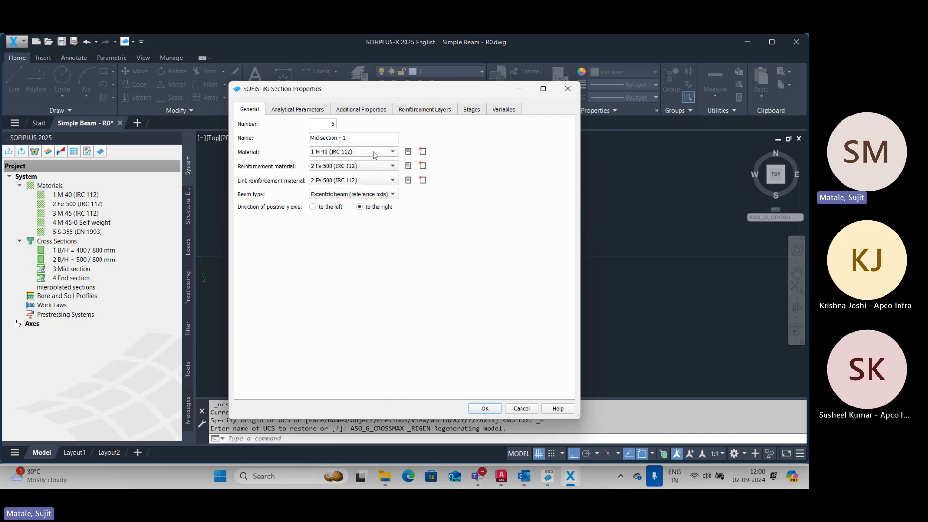
Step: Add construction stage 10 to the section and name it "Girder Activation"
click(472, 110)
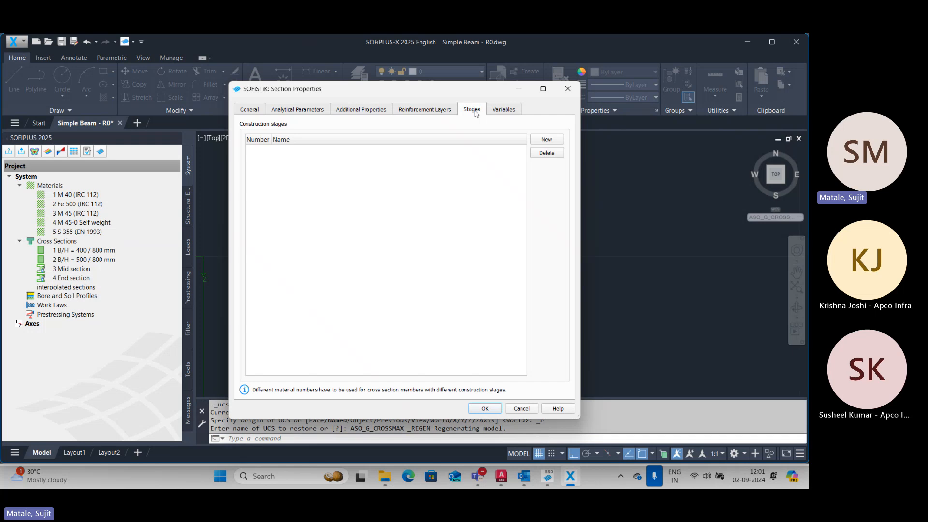
click(548, 140)
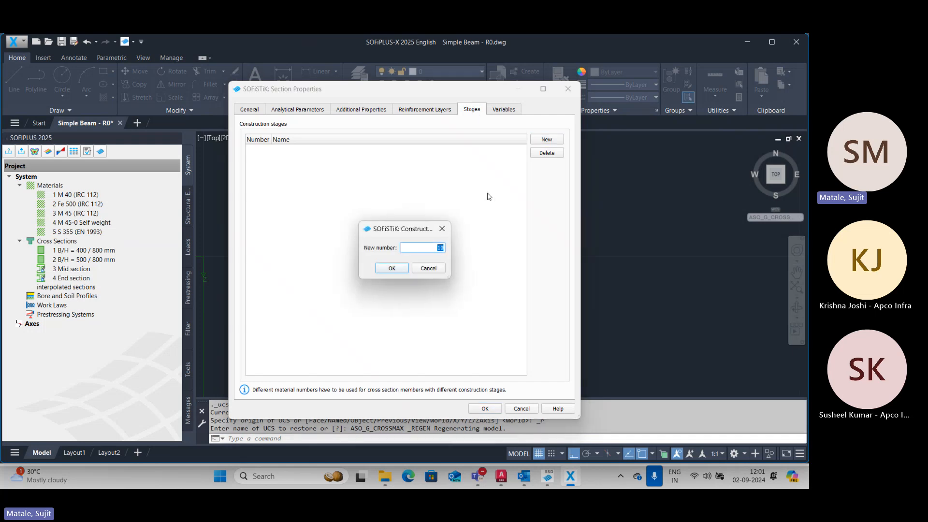
click(390, 269)
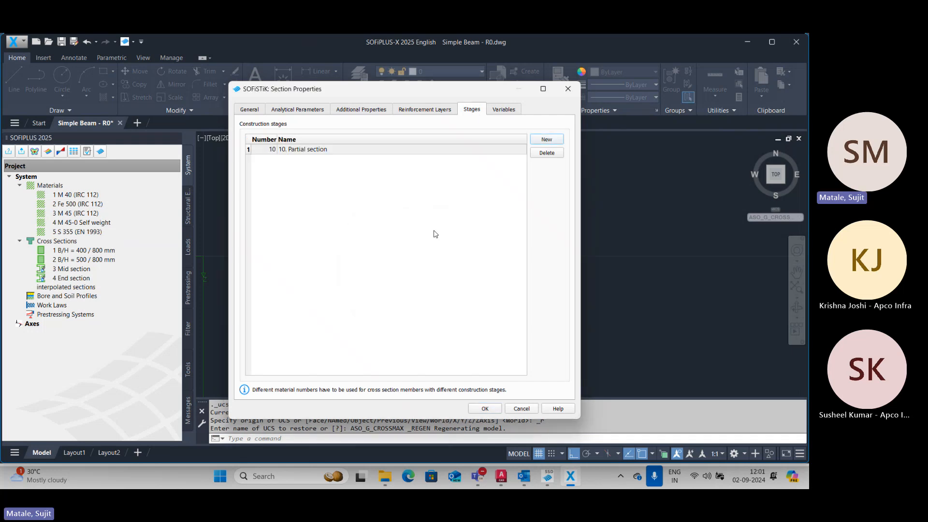
double_click(386, 149)
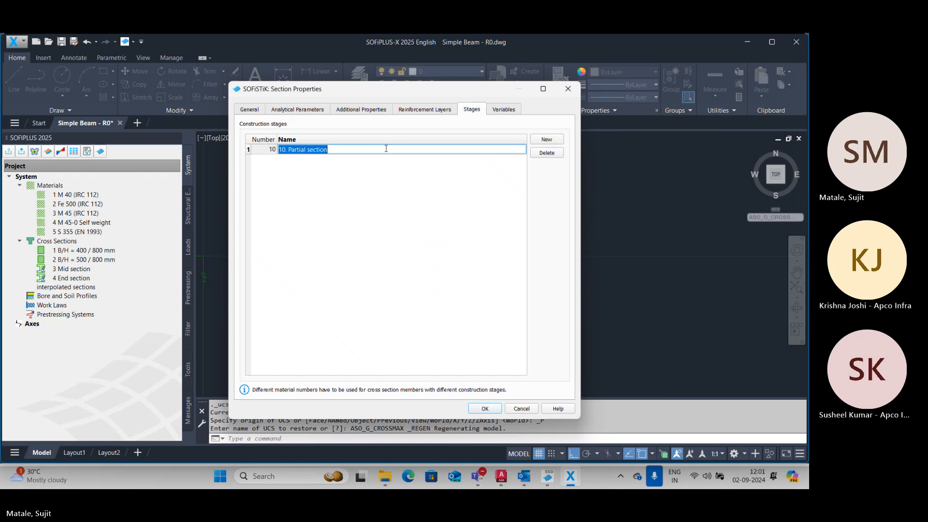
text(G)
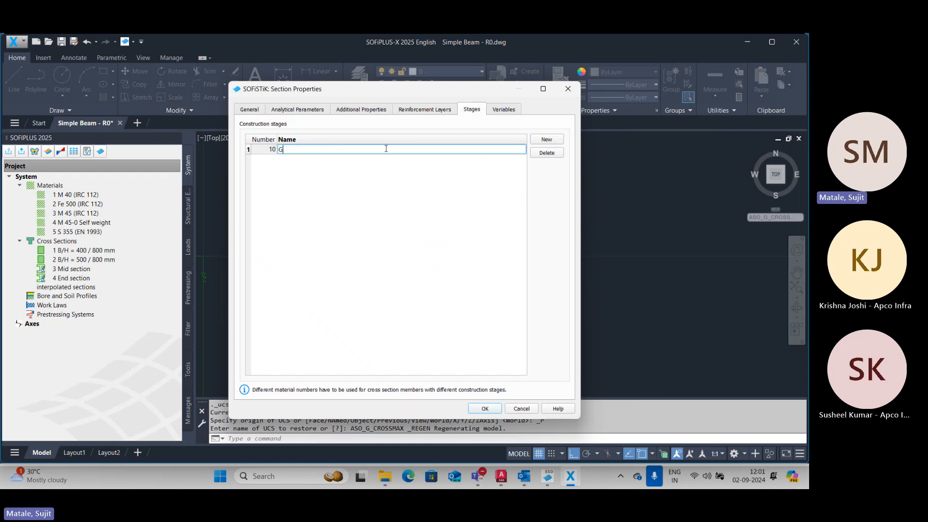
text(irder Activation)
key(Return)
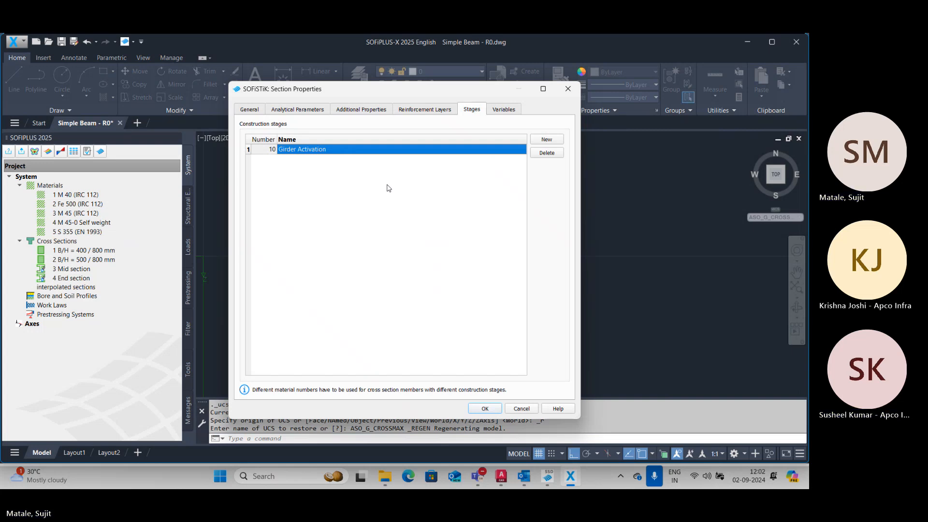
Step: Check the training meeting window in Teams, dismiss its recording notice and return to the section properties
click(478, 476)
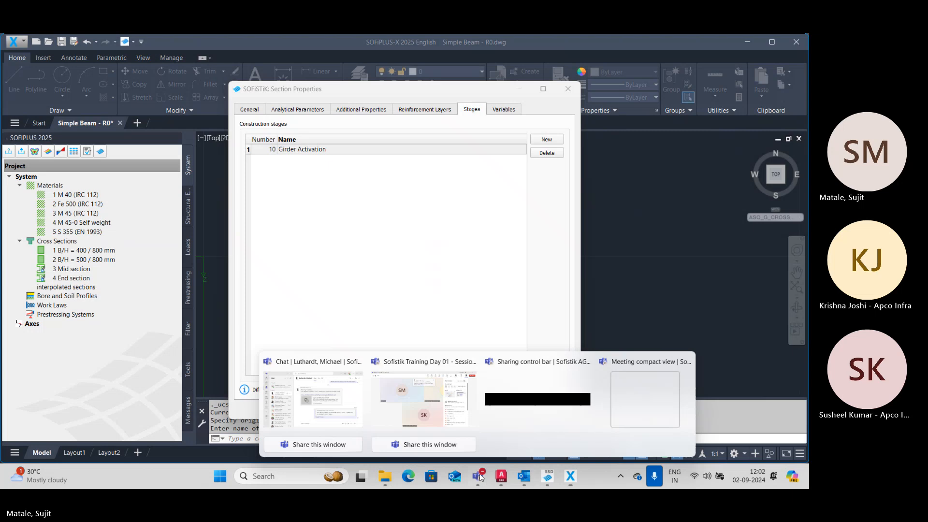
click(433, 400)
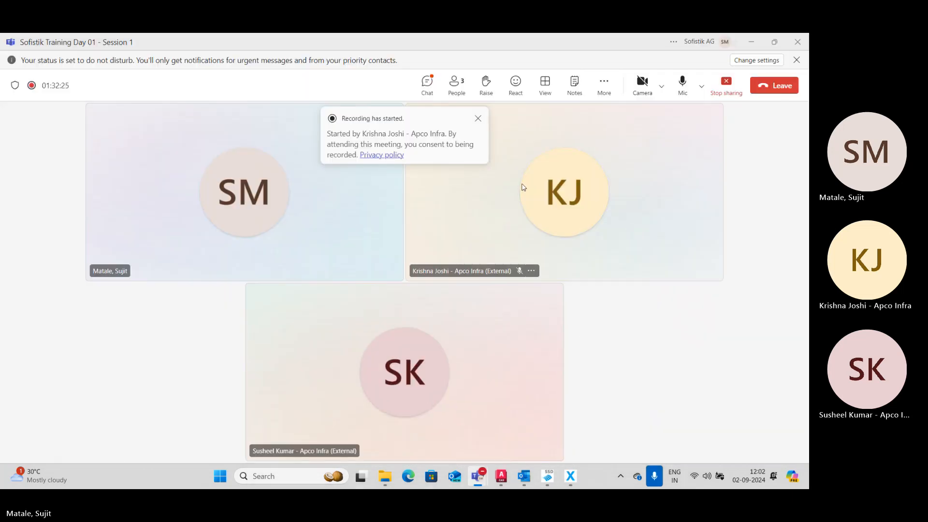
click(478, 118)
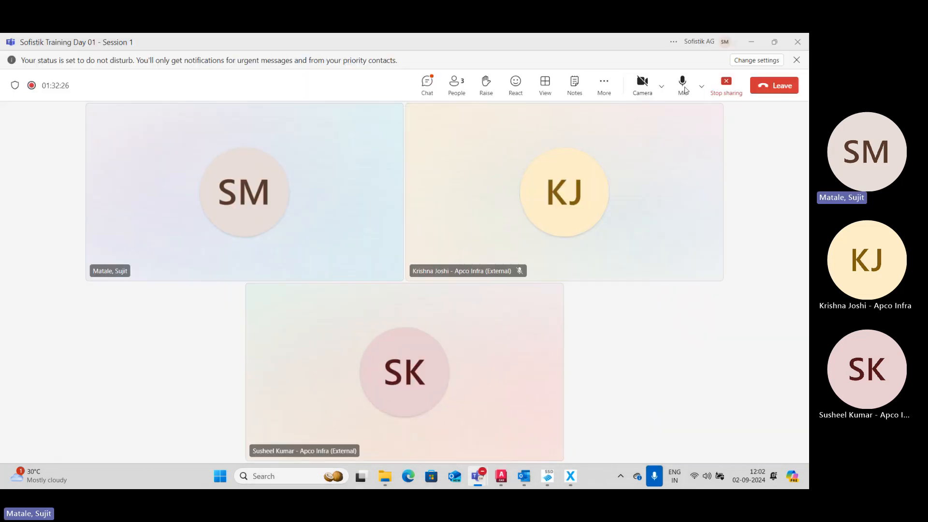
click(754, 43)
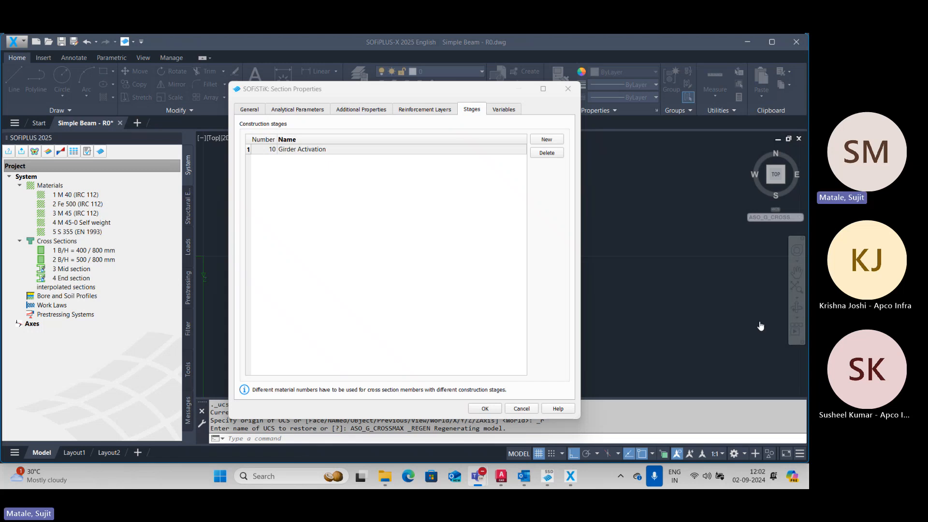
Step: Add construction stage 100 named "Flange activation" and accept the section properties to enter the cross section editor
click(549, 143)
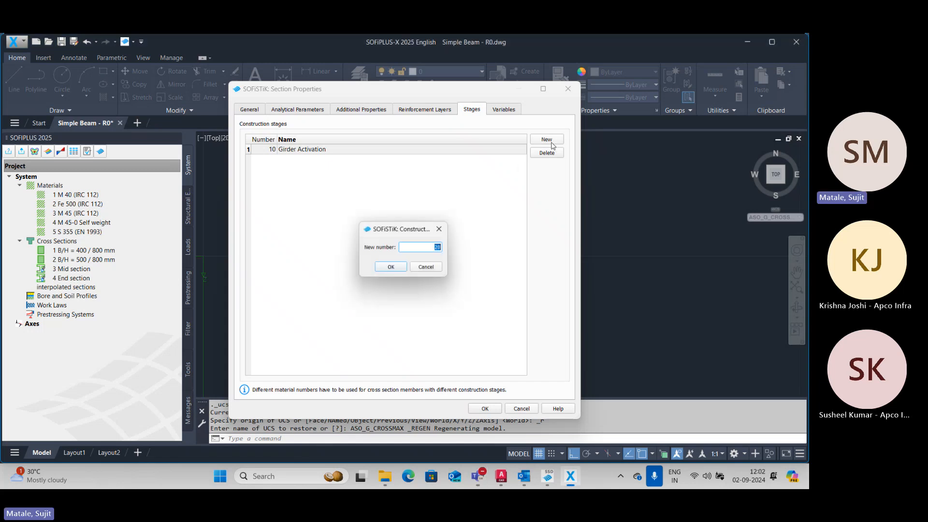
text(1)
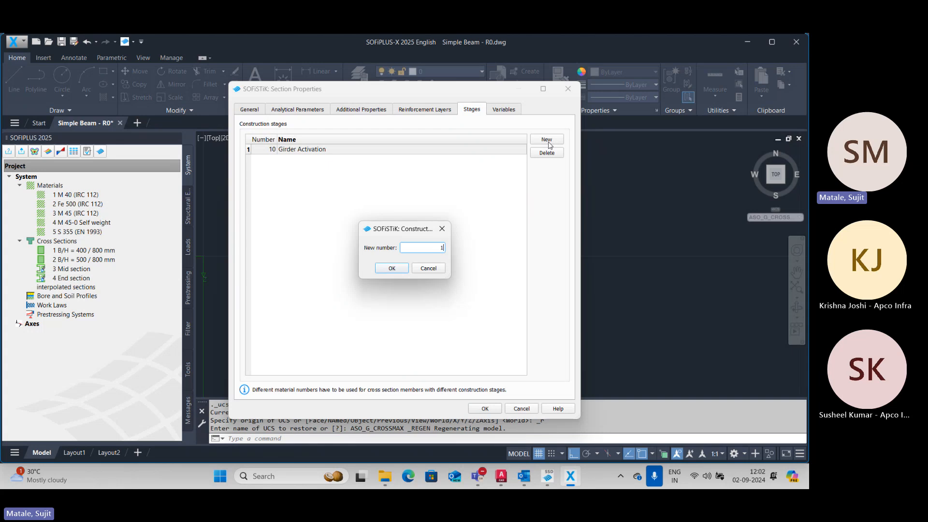
text(00)
key(Return)
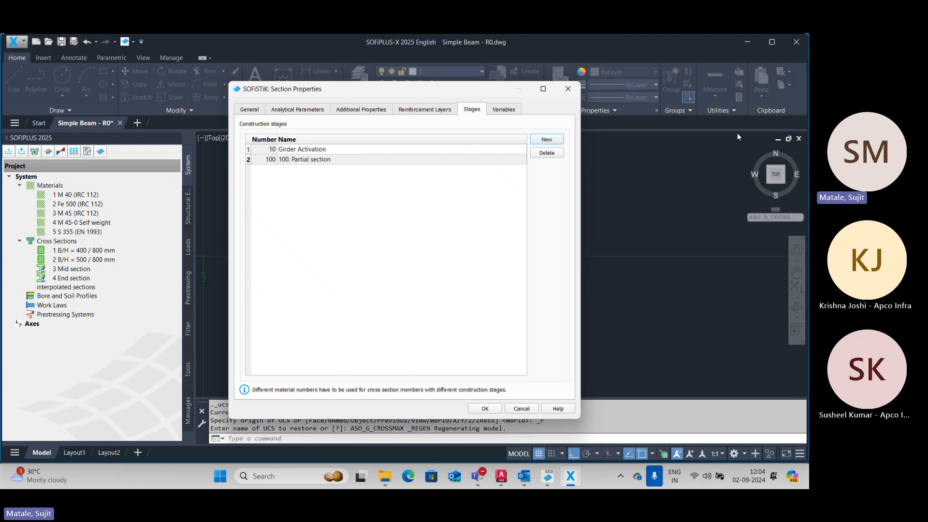
double_click(383, 157)
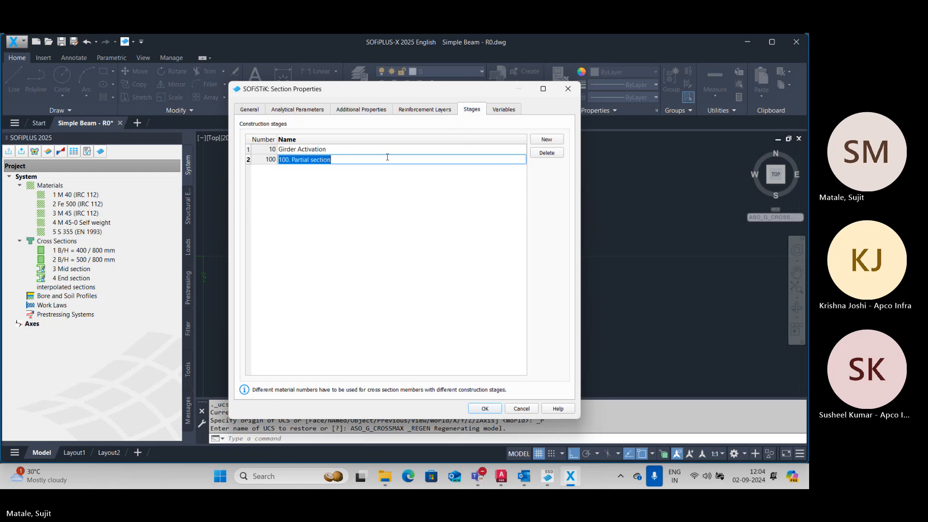
text(Falnge)
key(Num_Lock)
key(BackSpace)
key(BackSpace)
key(BackSpace)
key(BackSpace)
key(BackSpace)
key(BackSpace)
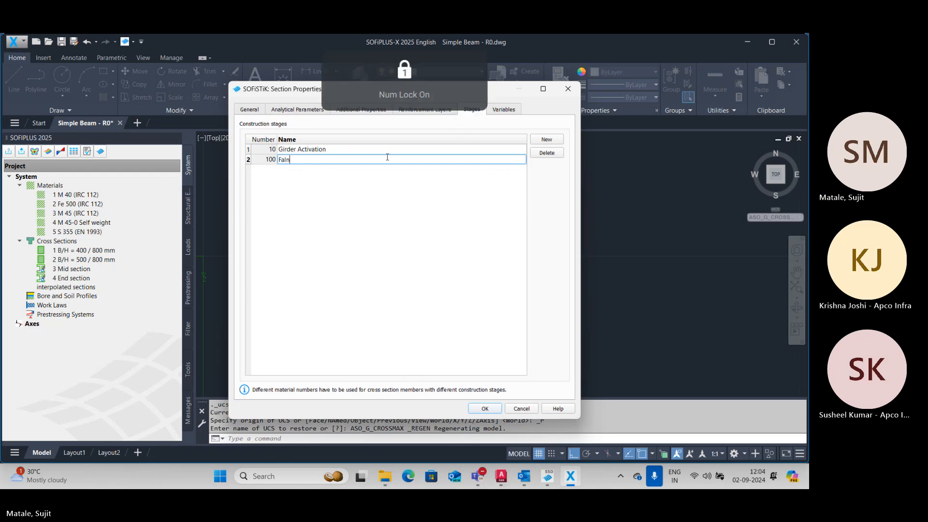
text(lange act)
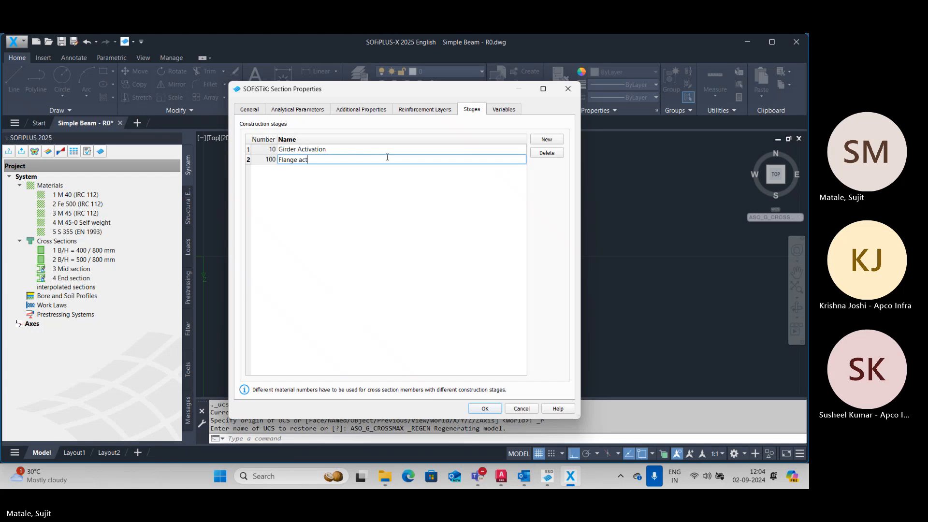
text(ivation)
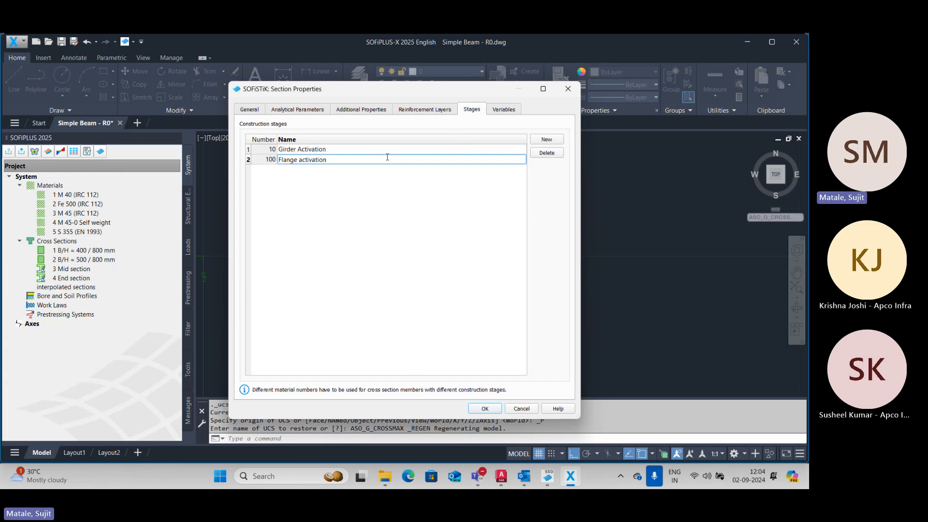
click(430, 272)
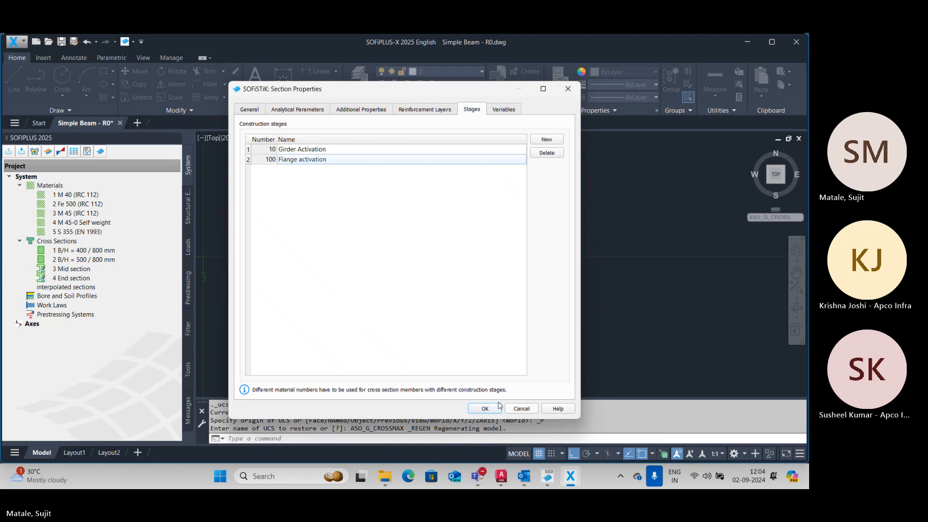
click(482, 409)
click(360, 257)
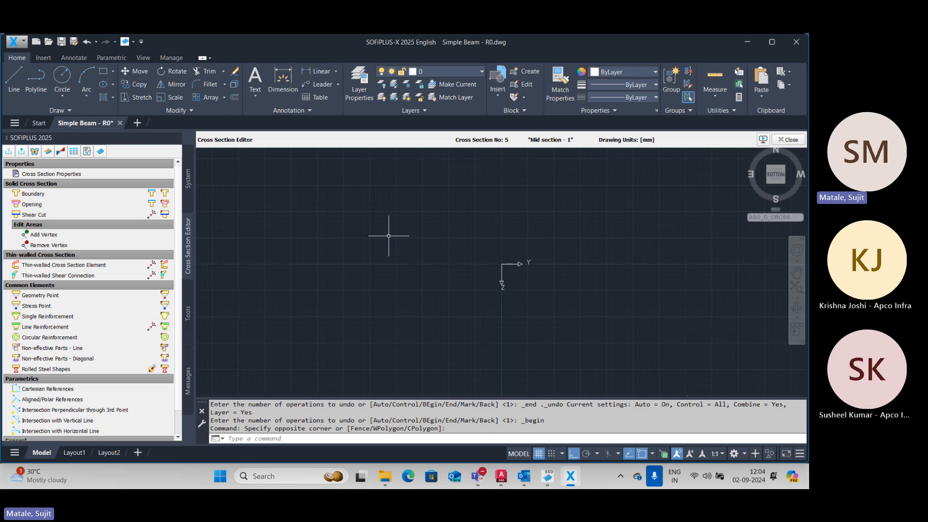
Step: Switch to the CAD reference file in AutoCAD and copy the I-girder and its slab with the midpoint of the girder's top edge as base point
mouse_move(500, 484)
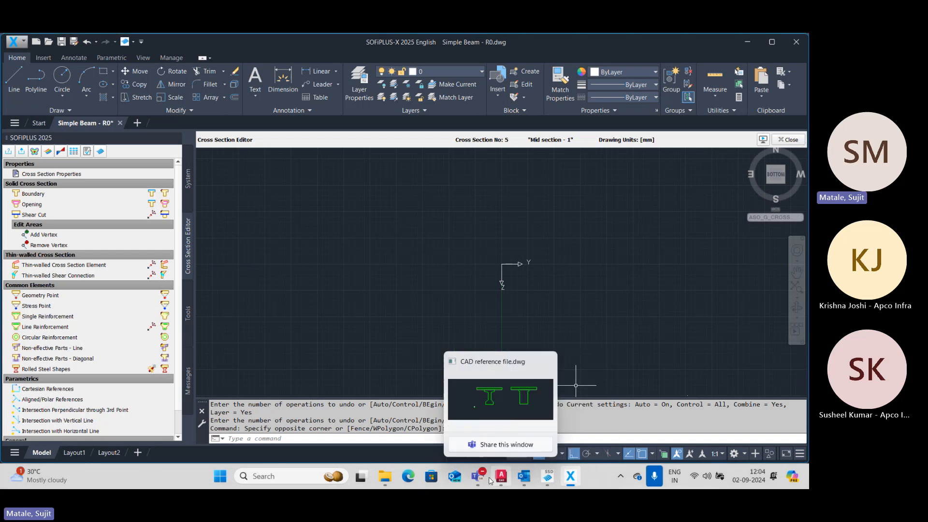
click(503, 401)
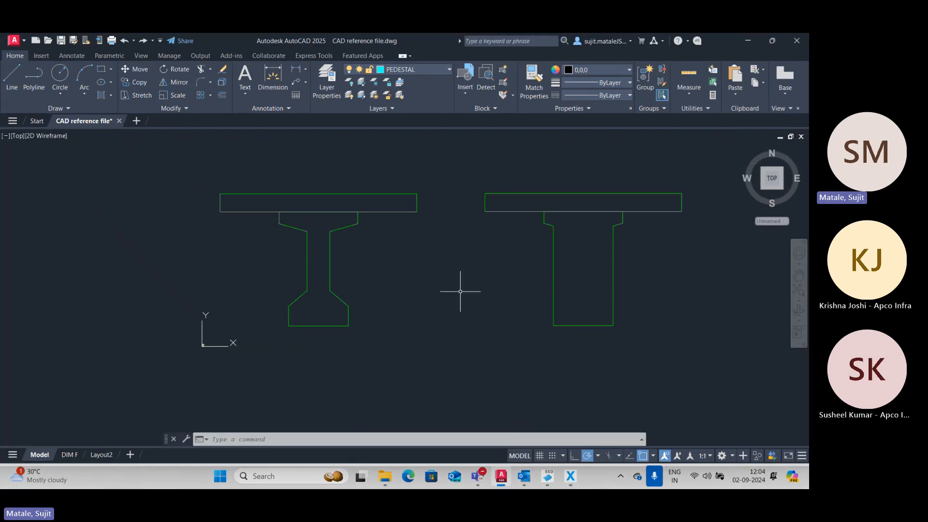
click(442, 174)
click(315, 238)
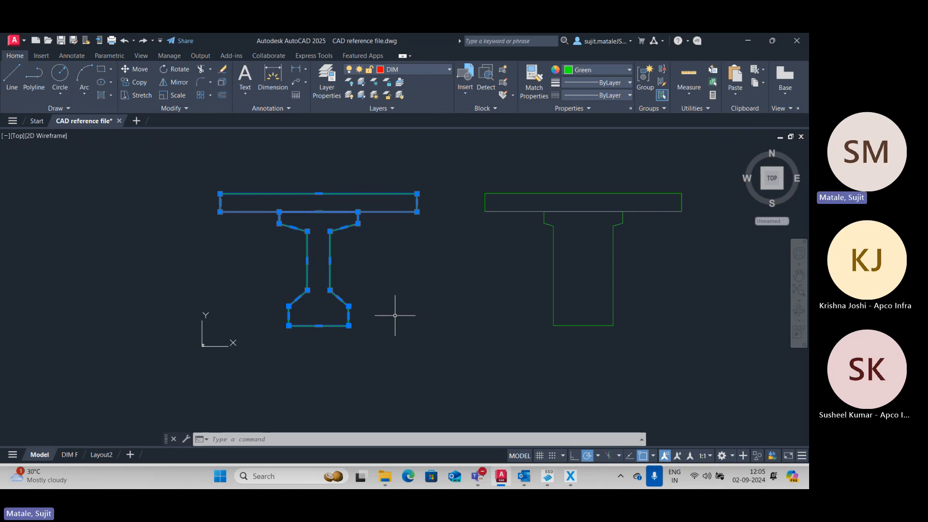
key(ctrl+shift+c)
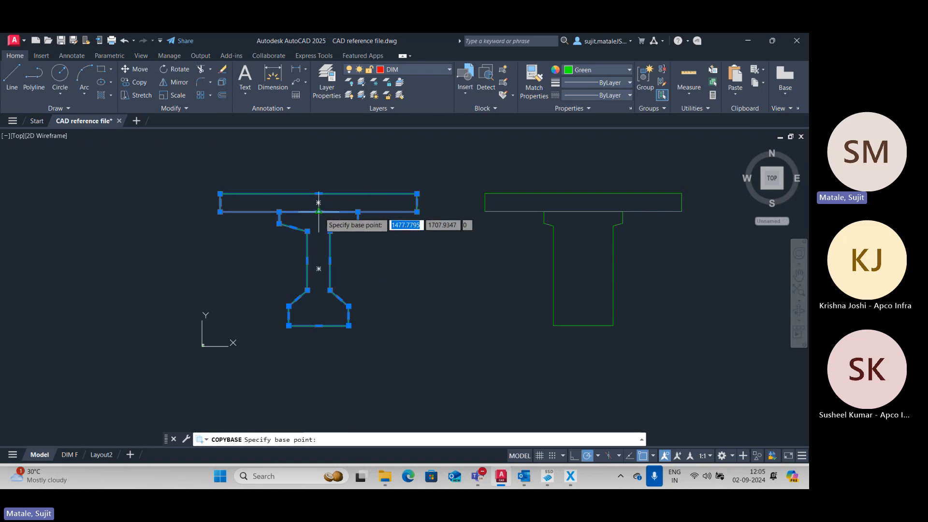
mouse_move(319, 212)
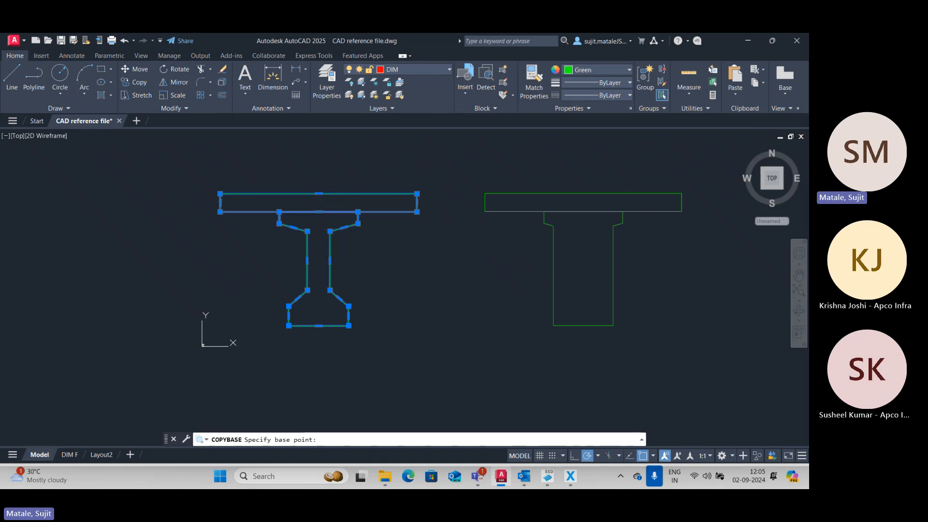
click(319, 211)
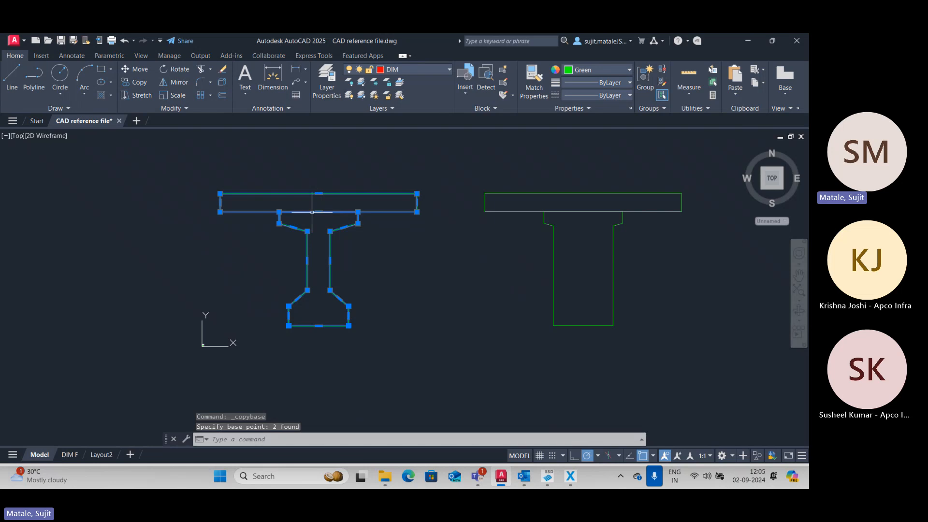
mouse_move(319, 211)
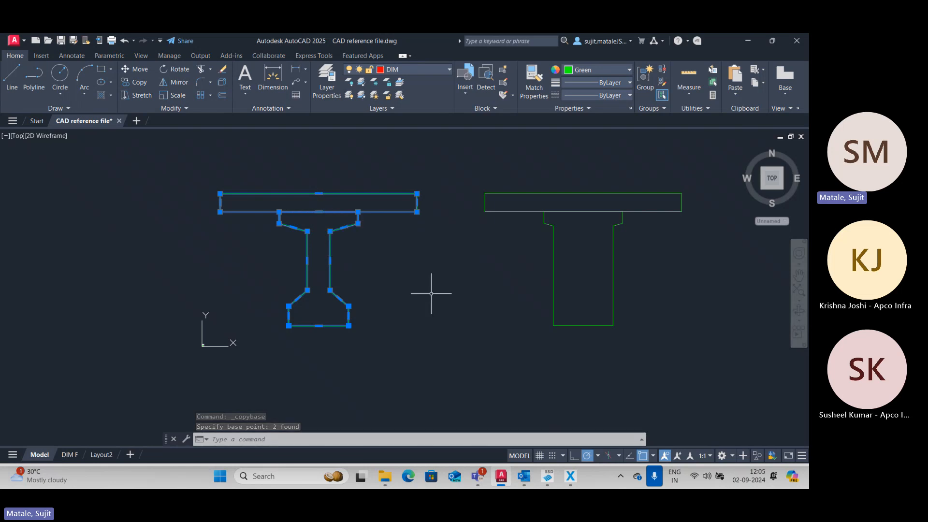
Step: Switch back to SOFiPLUS-X and paste the copied girder and slab outlines into the cross section editor at insertion point 0,0
click(573, 476)
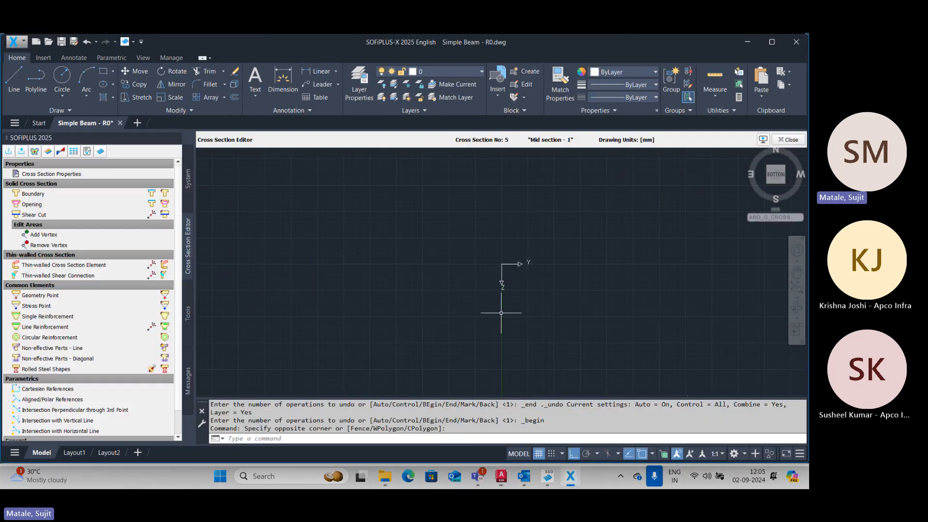
key(ctrl+v)
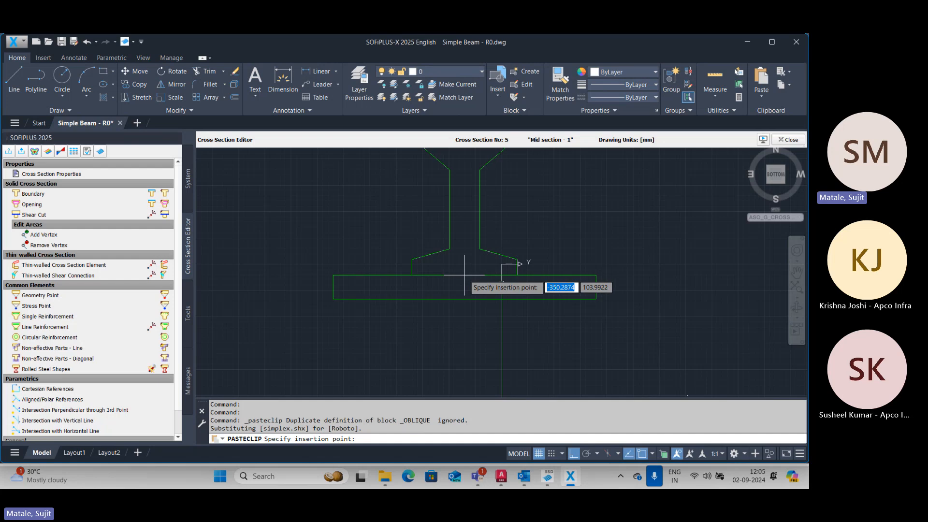
text(0)
key(Tab)
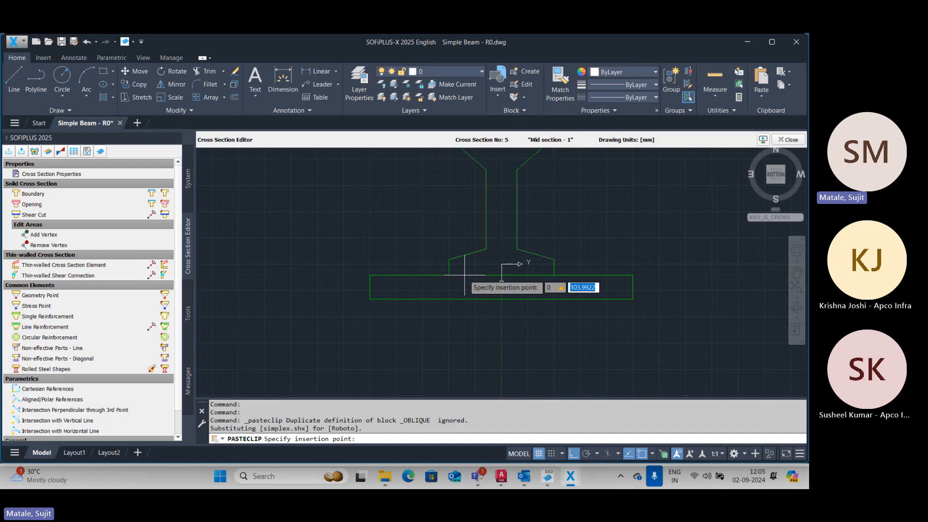
text(0)
key(Return)
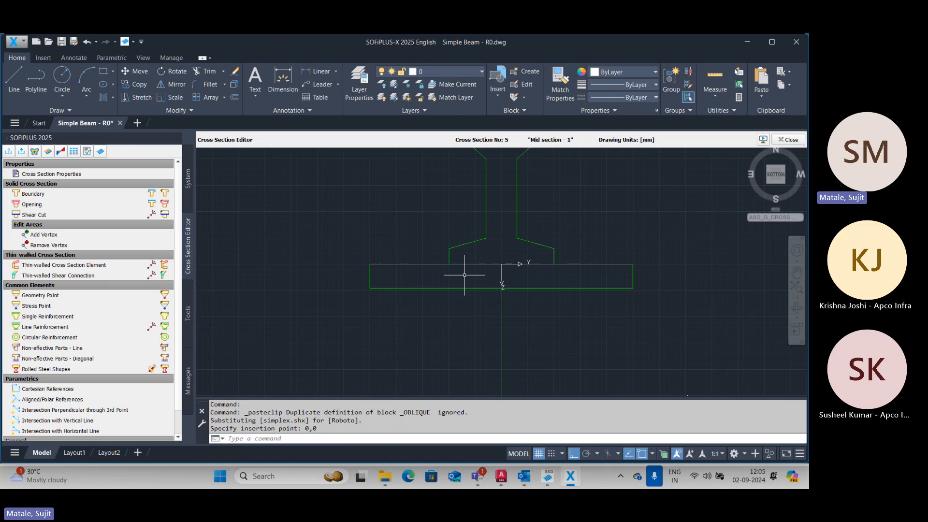
Step: Mirror both pasted outlines about the horizontal line along the girder-slab interface, erasing the source objects
scroll(464, 275, down, 2)
middle_drag(465, 312, 446, 333)
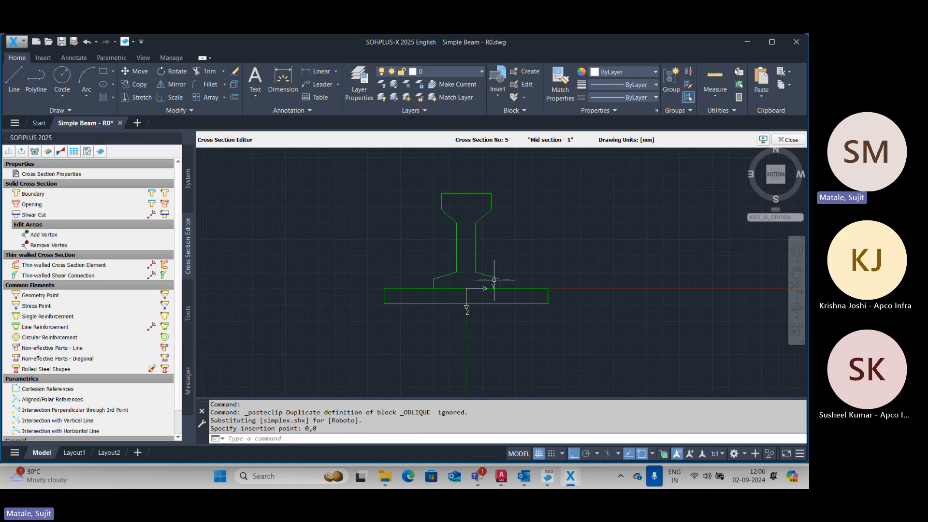
click(581, 165)
click(367, 304)
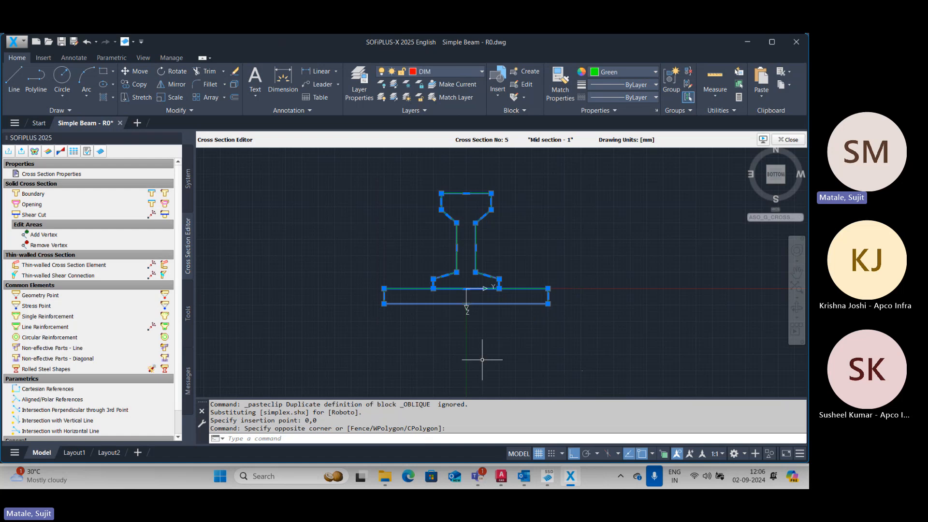
text(MI)
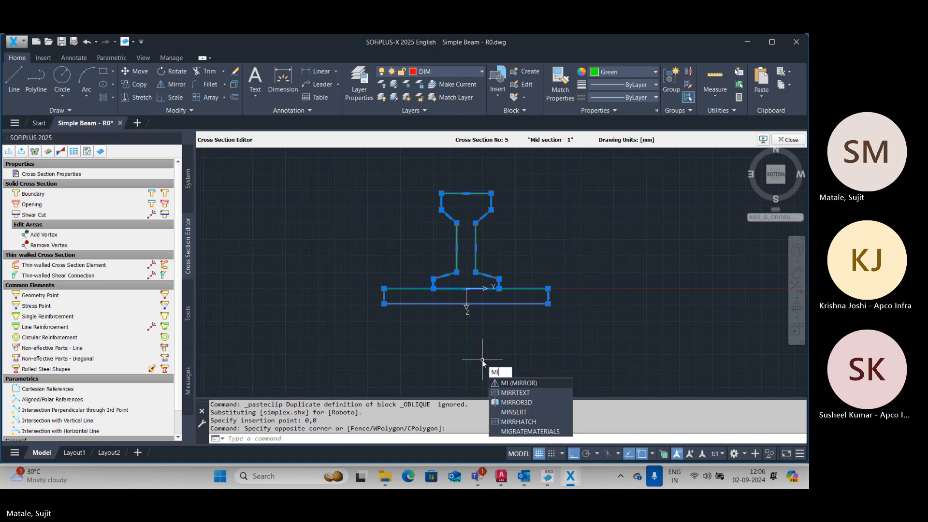
key(Return)
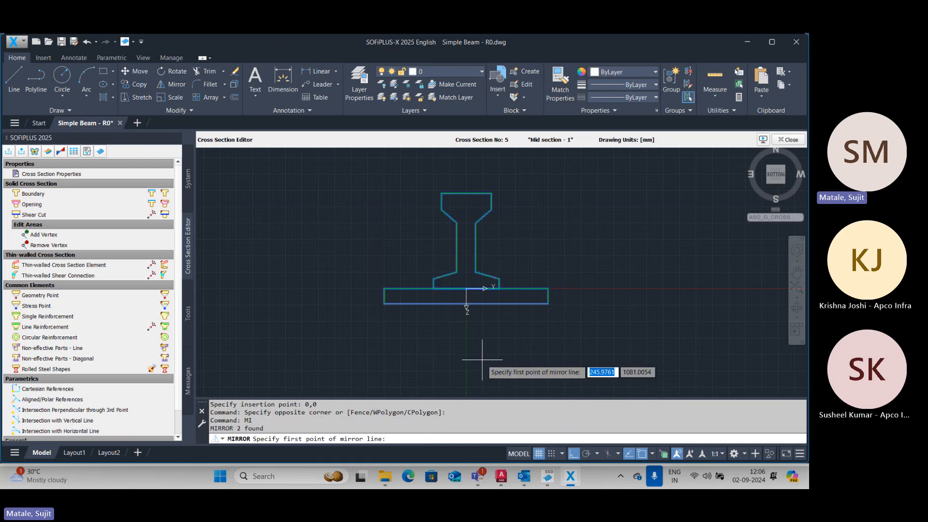
click(384, 289)
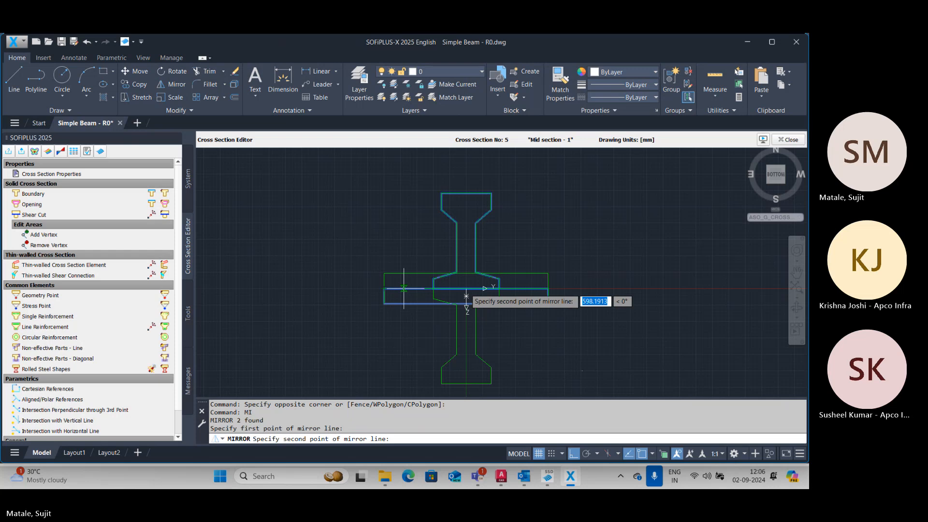
click(701, 291)
text(y)
key(Return)
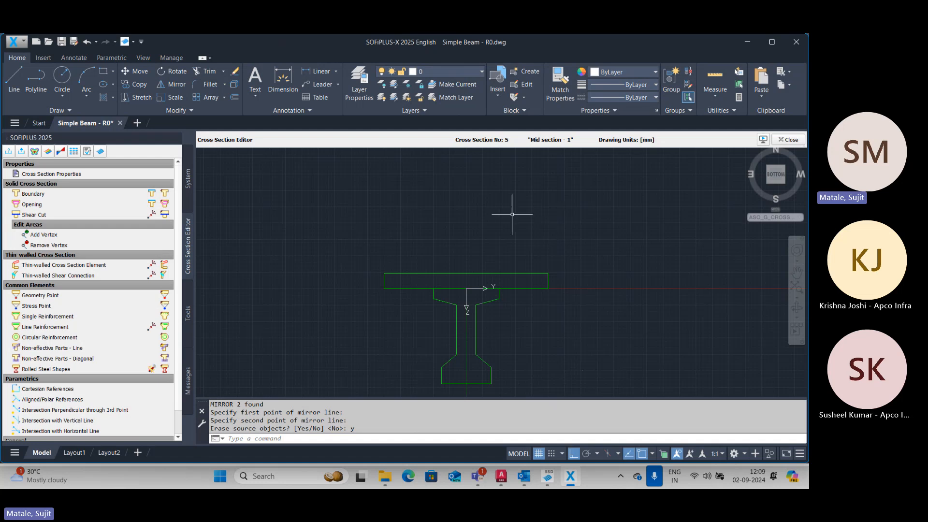
Step: Start a solid section boundary with material 1 M 40 (IRC 112) and start stage 10 Girder Activation, and open its perimetric reinforcement settings
middle_drag(474, 239, 463, 201)
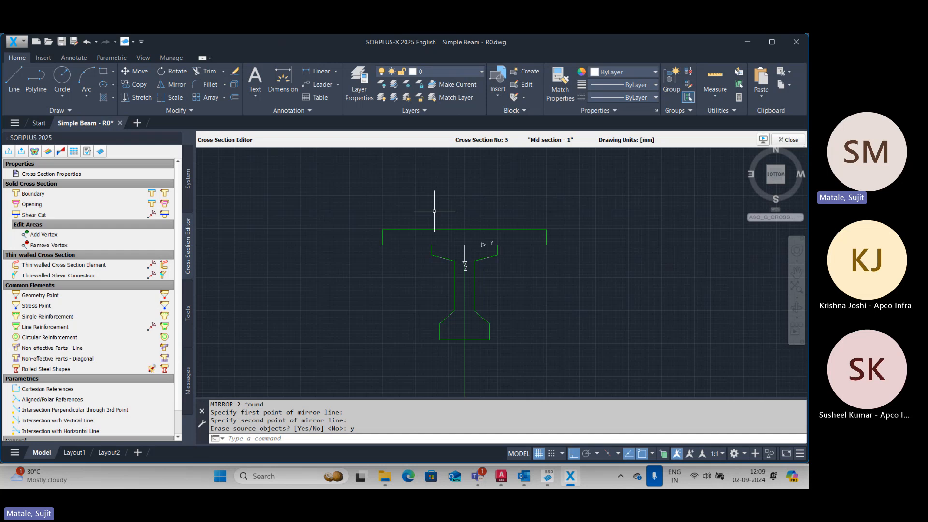
scroll(432, 236, up, 4)
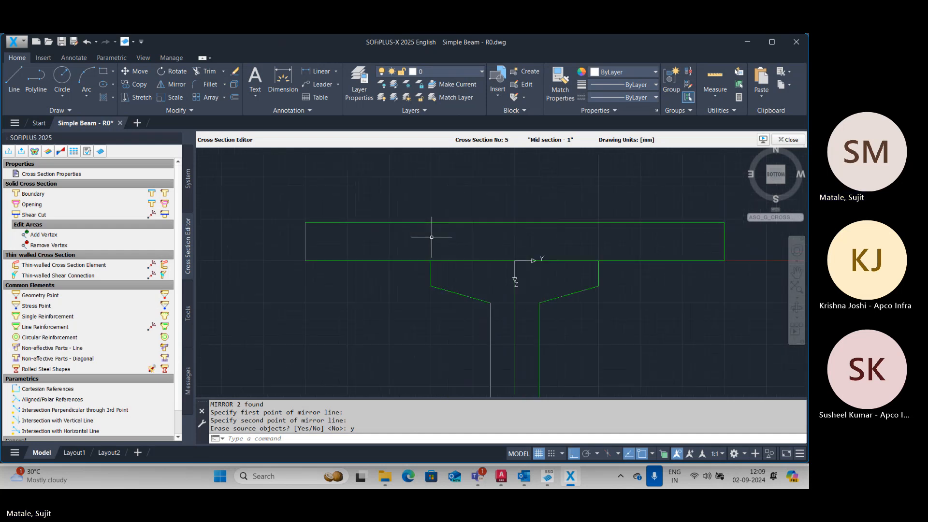
scroll(432, 236, down, 3)
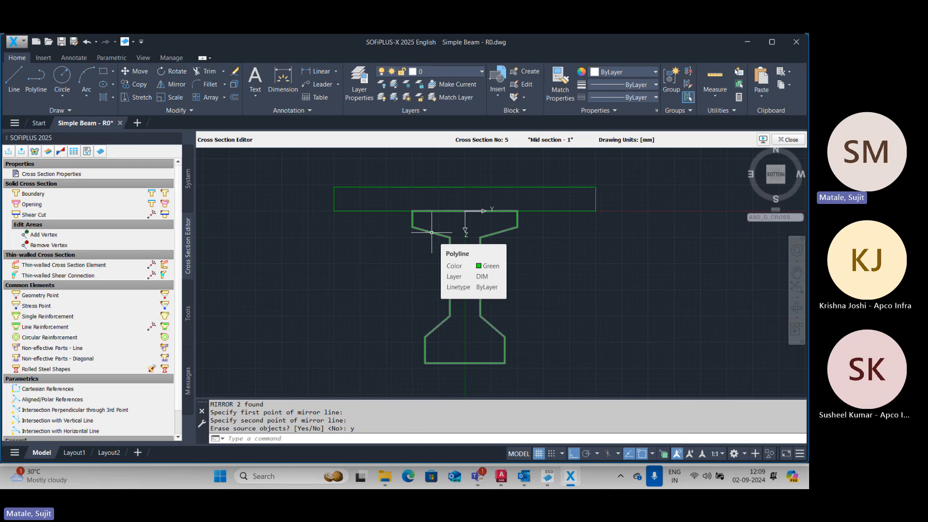
click(55, 194)
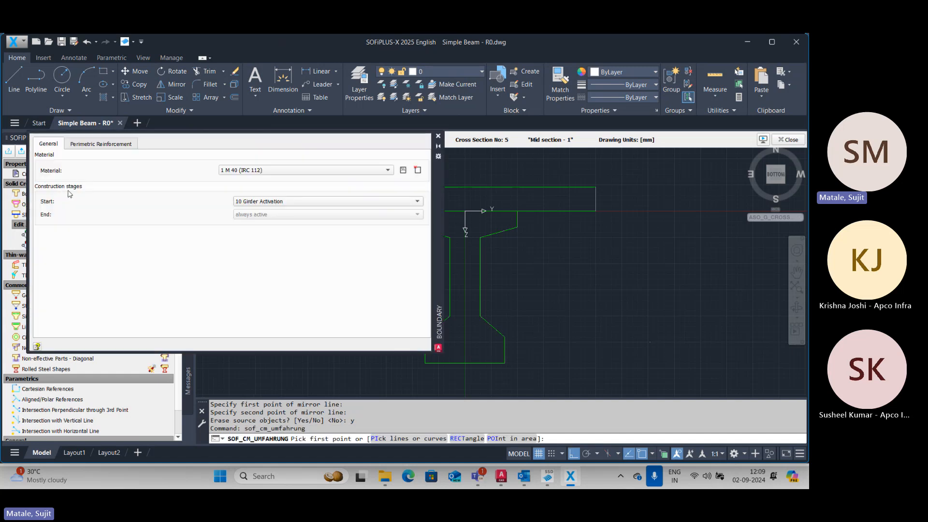
click(284, 171)
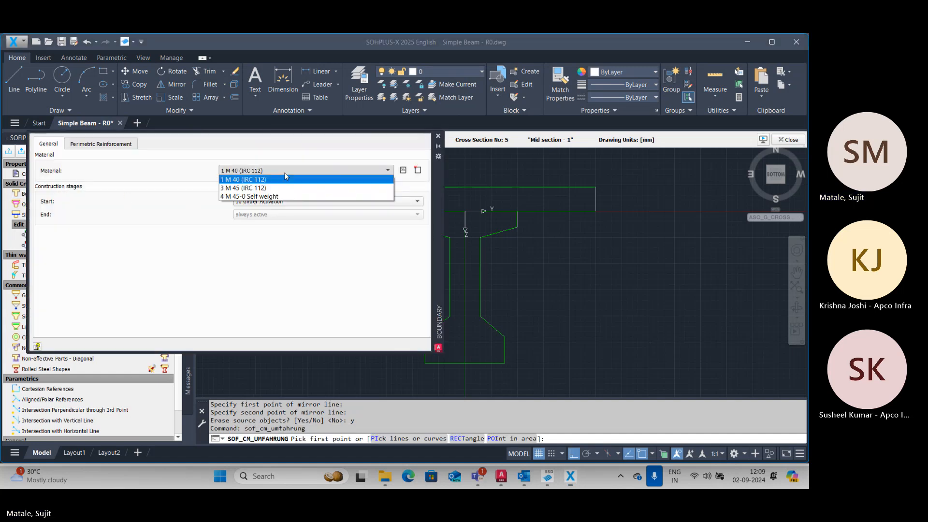
click(284, 172)
click(285, 172)
click(284, 172)
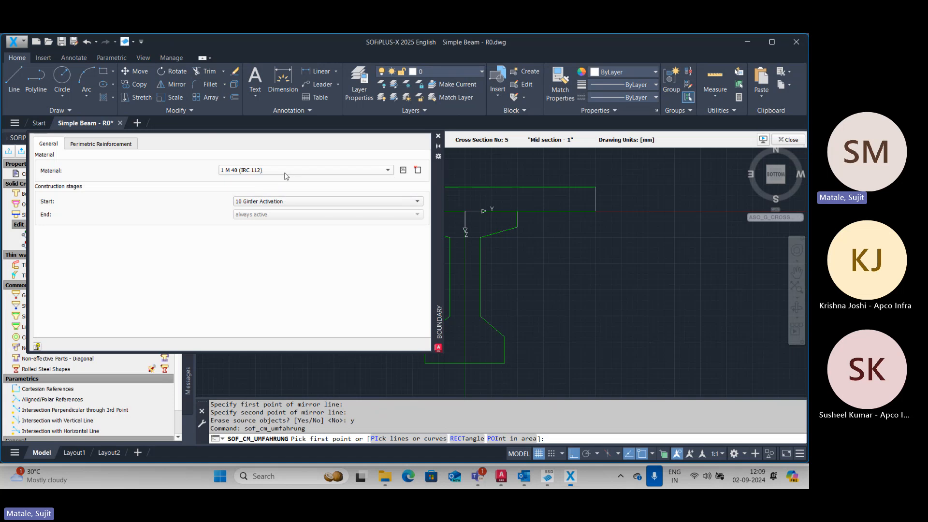
click(284, 172)
click(286, 179)
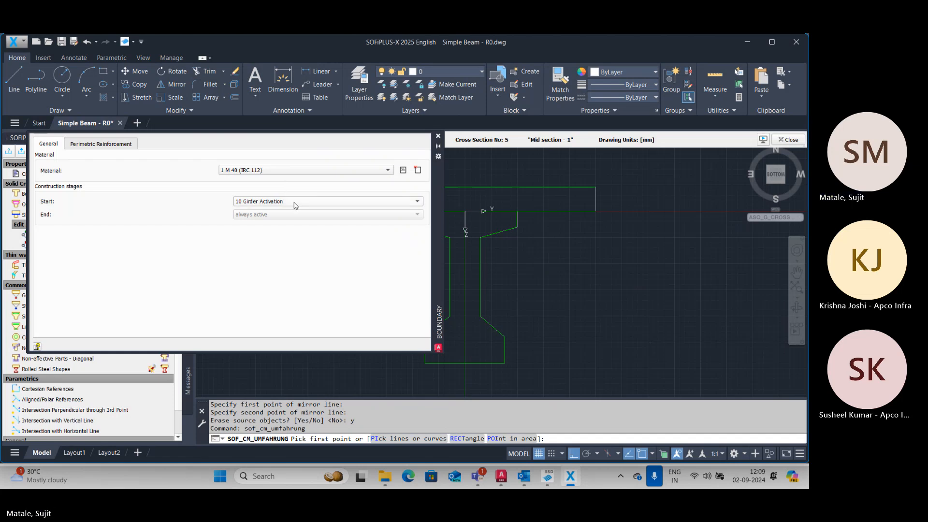
click(295, 205)
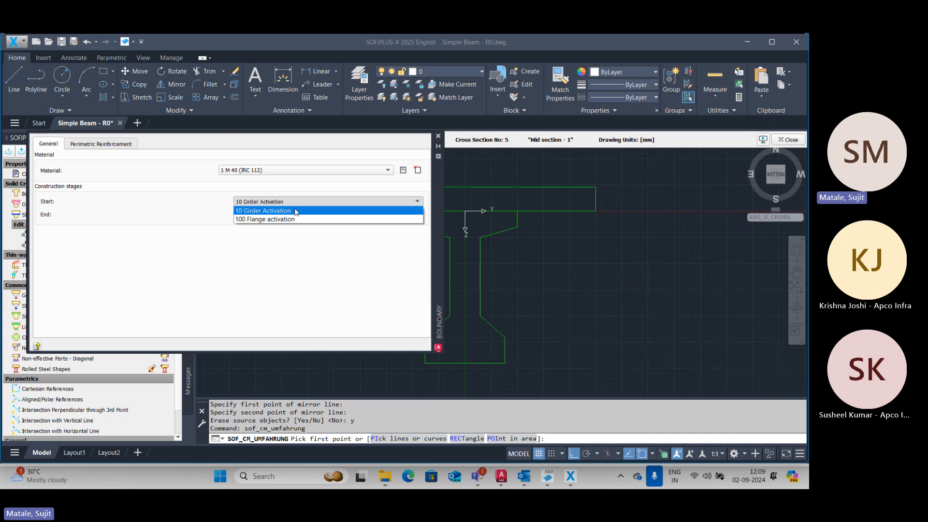
click(295, 212)
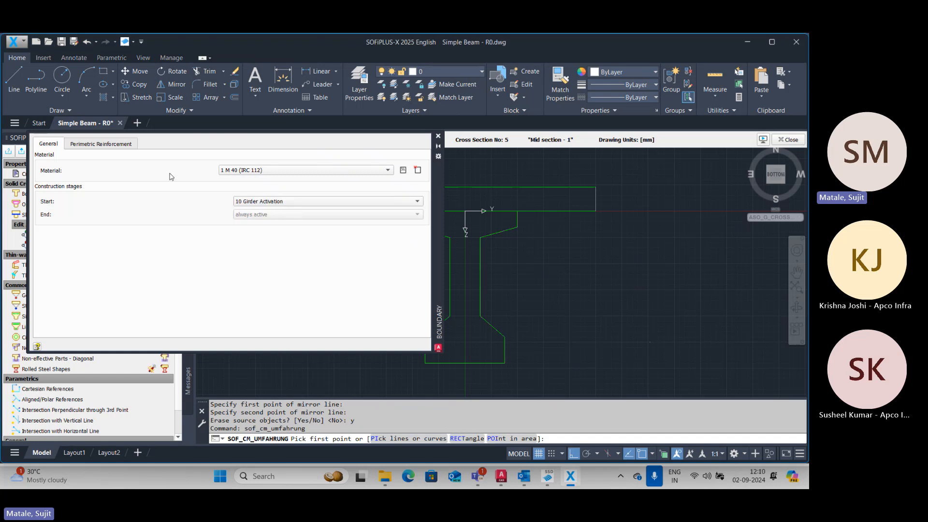
click(94, 144)
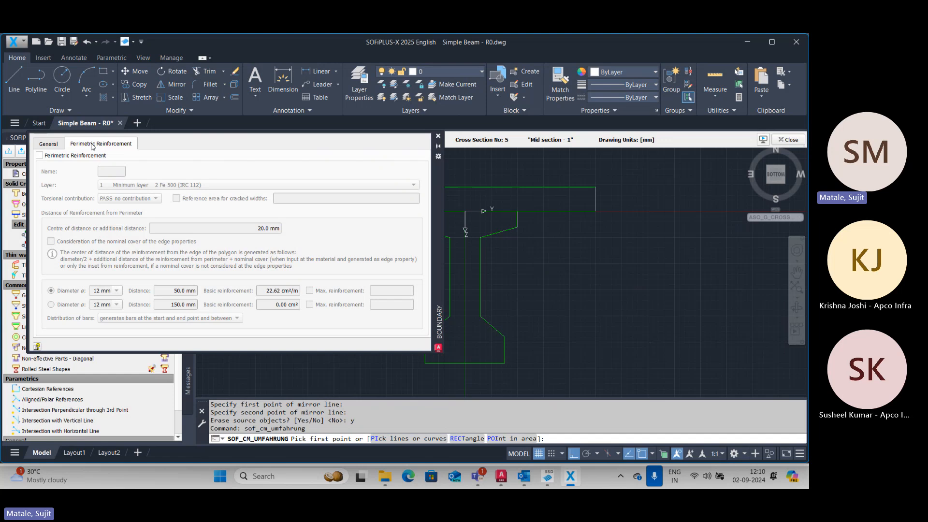
Step: Create the girder boundary from a point inside its outline, using material 1 M 40 (IRC 112) and start stage 10 Girder Activation
click(48, 144)
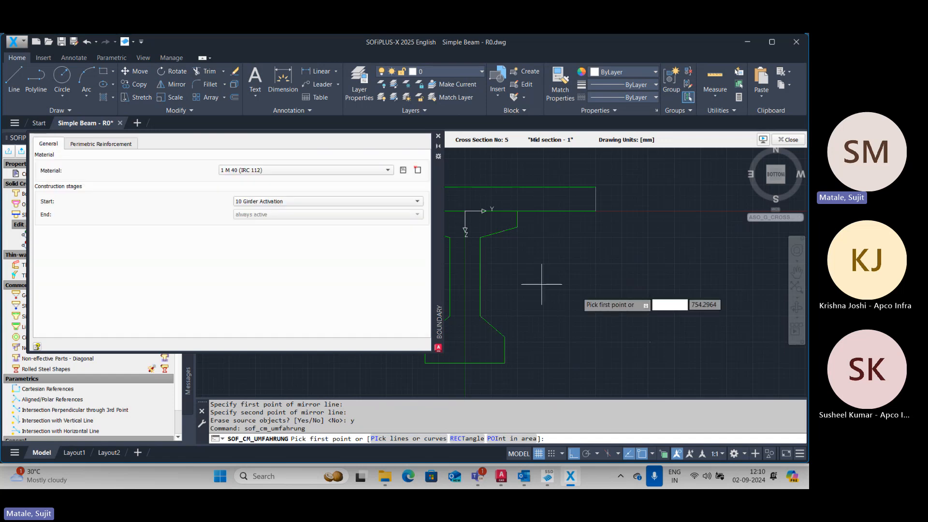
middle_drag(584, 296, 693, 288)
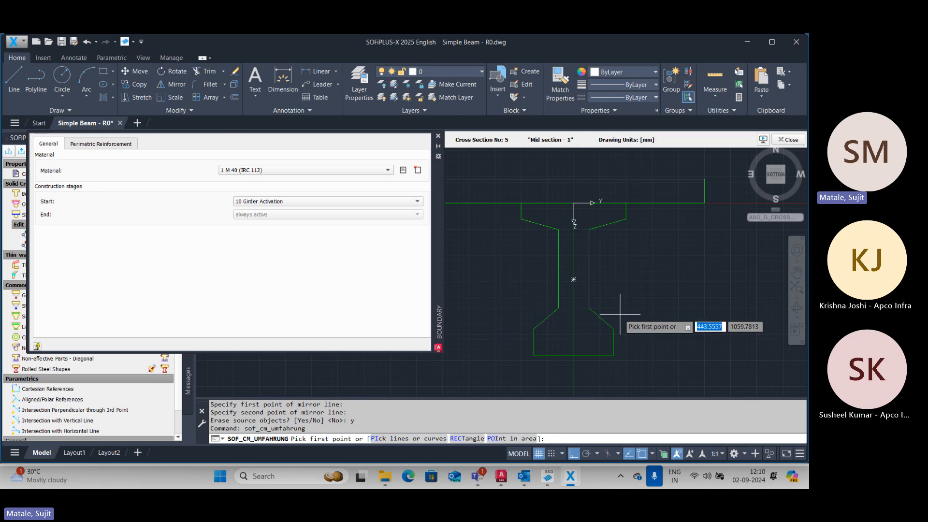
click(497, 439)
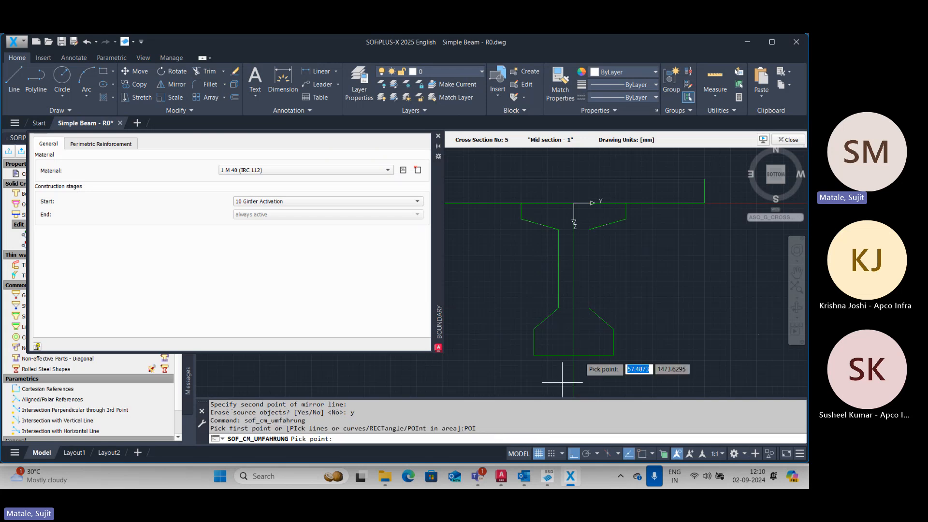
click(573, 285)
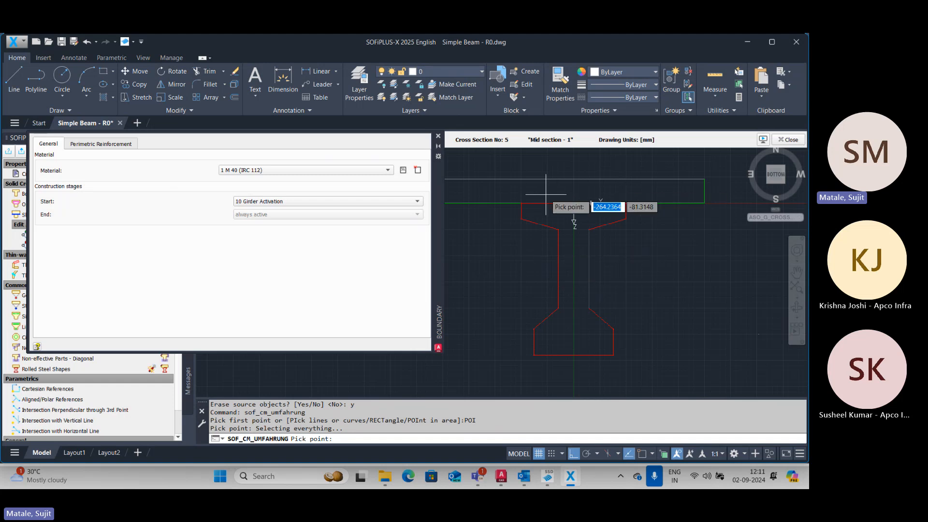
Step: Create the top flange boundary from a point inside it, using material 4 M 45-0 Self weight and start stage 100 Flange activation
click(248, 170)
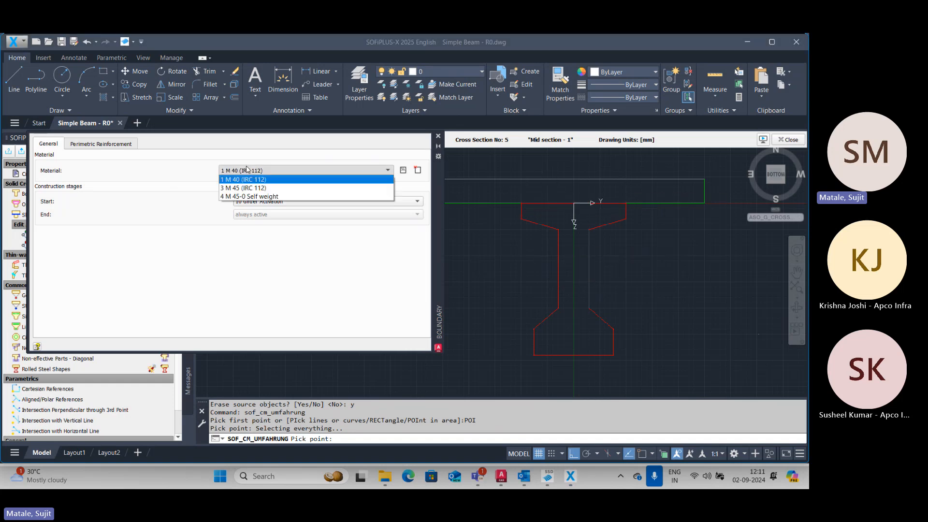
click(258, 197)
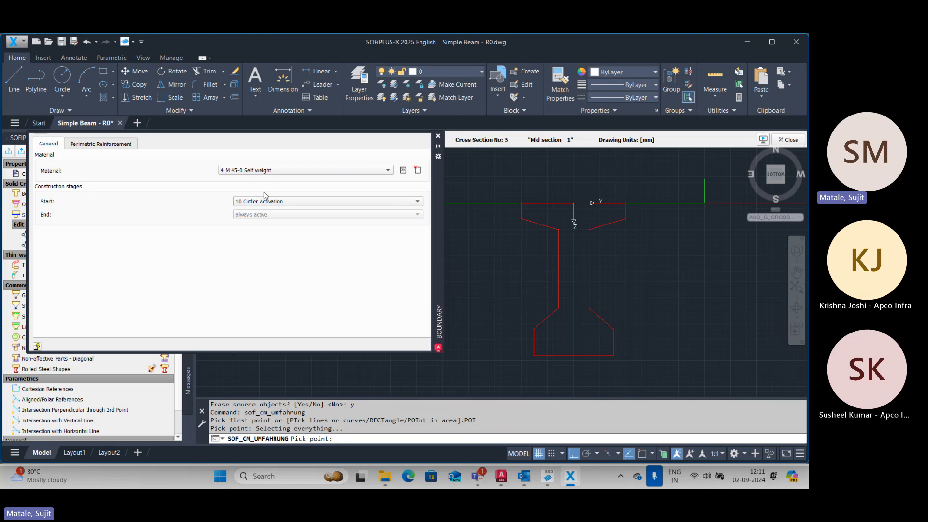
click(269, 202)
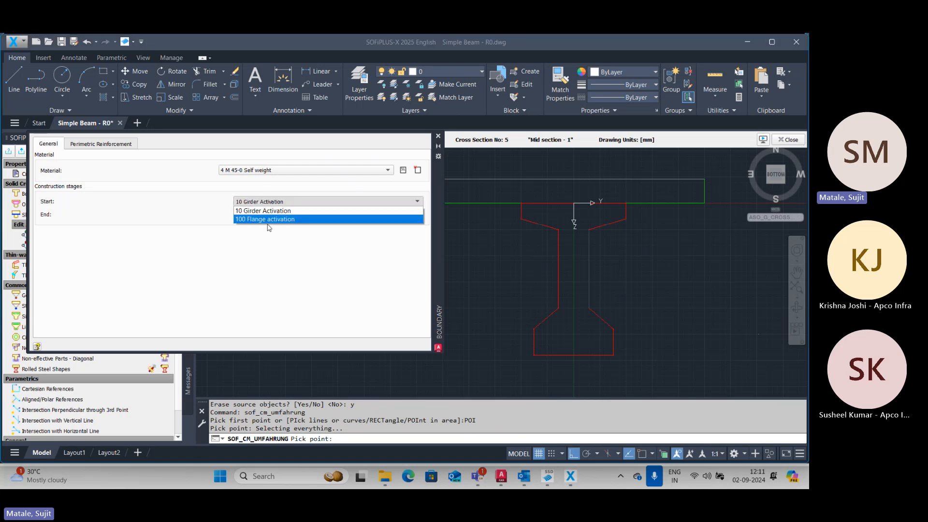
click(270, 220)
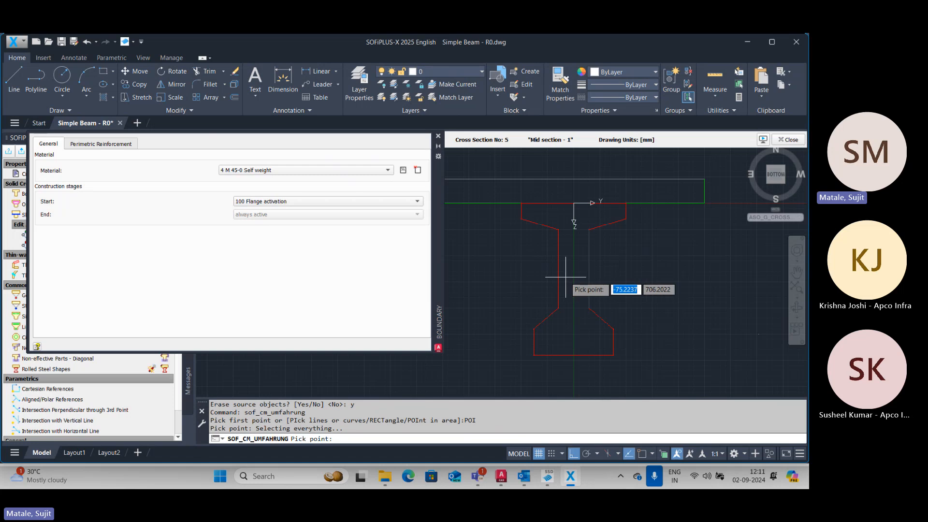
click(553, 188)
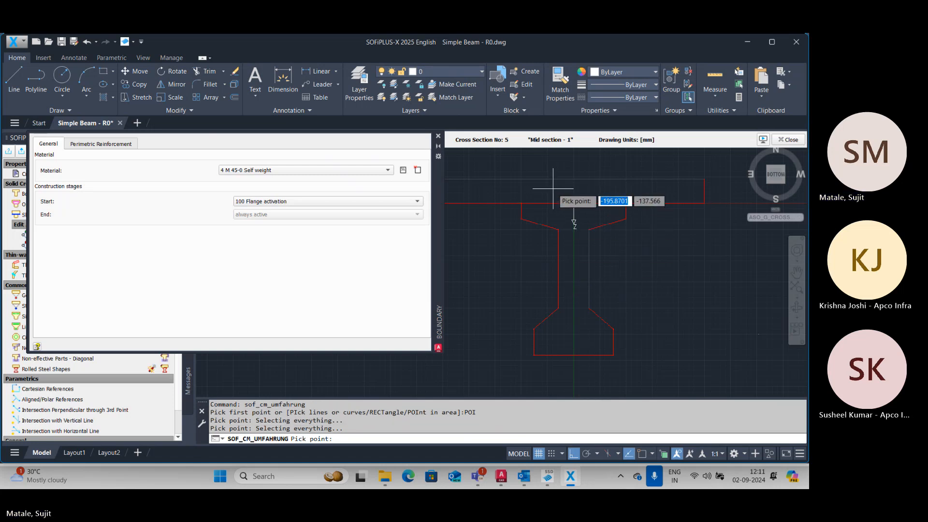
click(439, 137)
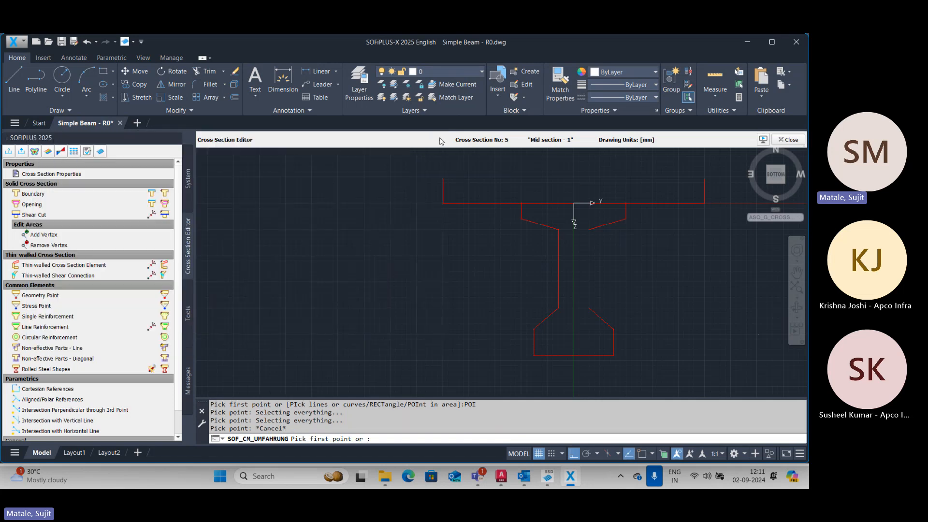
key(Escape)
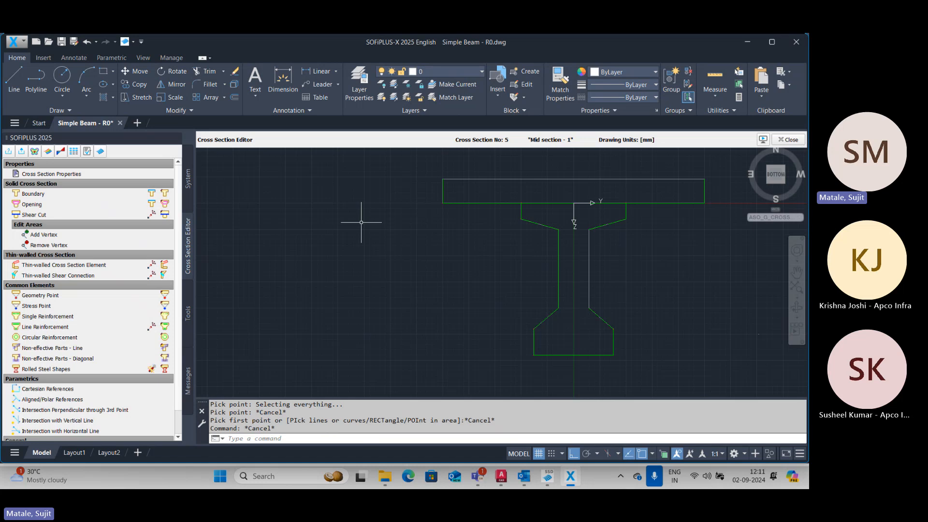
Step: Send the selected girder boundary to the back of the draw order
scroll(625, 209, up, 4)
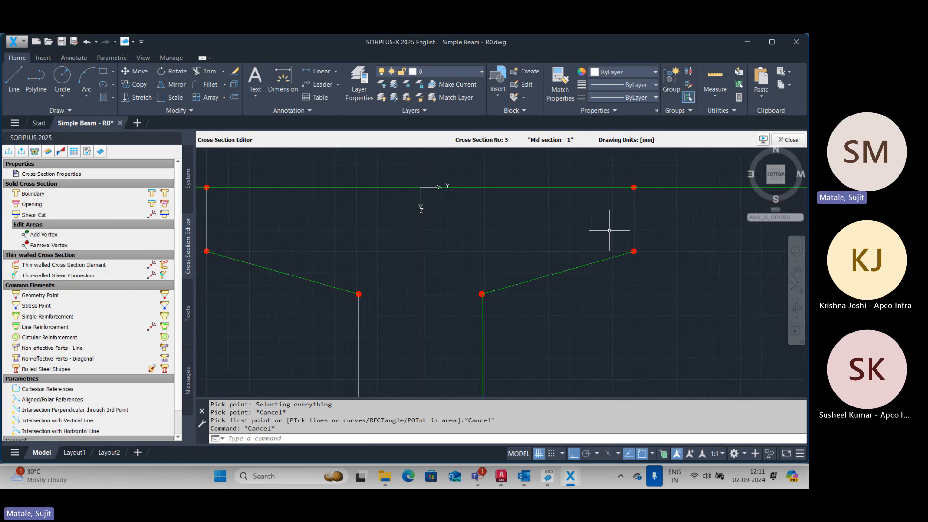
click(586, 265)
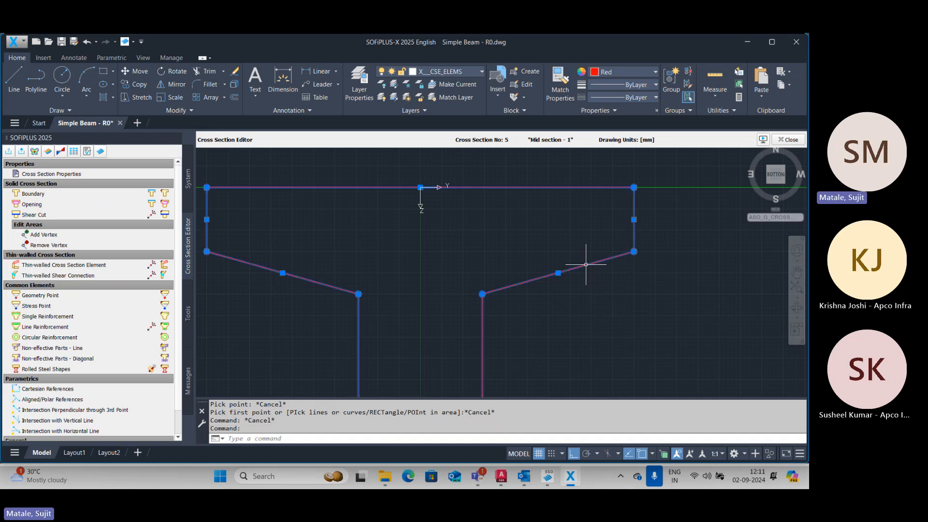
right_click(586, 265)
mouse_move(592, 248)
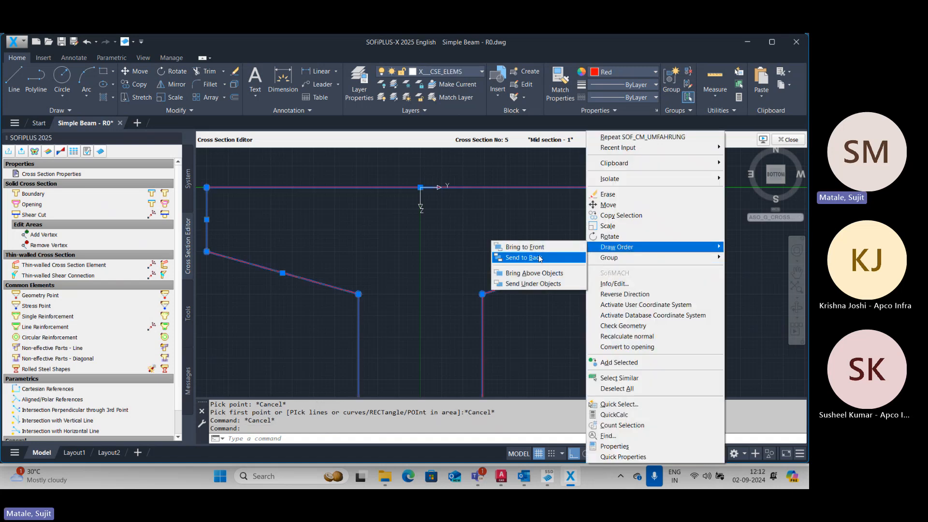
click(541, 251)
Step: Bring the girder boundary to the front of the draw order
scroll(604, 293, down, 3)
middle_drag(609, 301, 598, 273)
scroll(591, 264, up, 2)
click(579, 250)
right_click(579, 250)
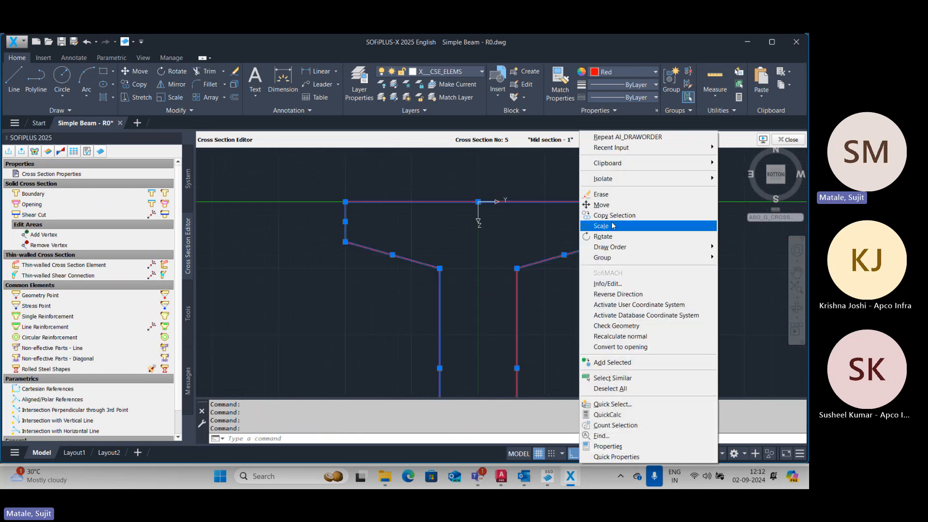
mouse_move(615, 249)
click(545, 247)
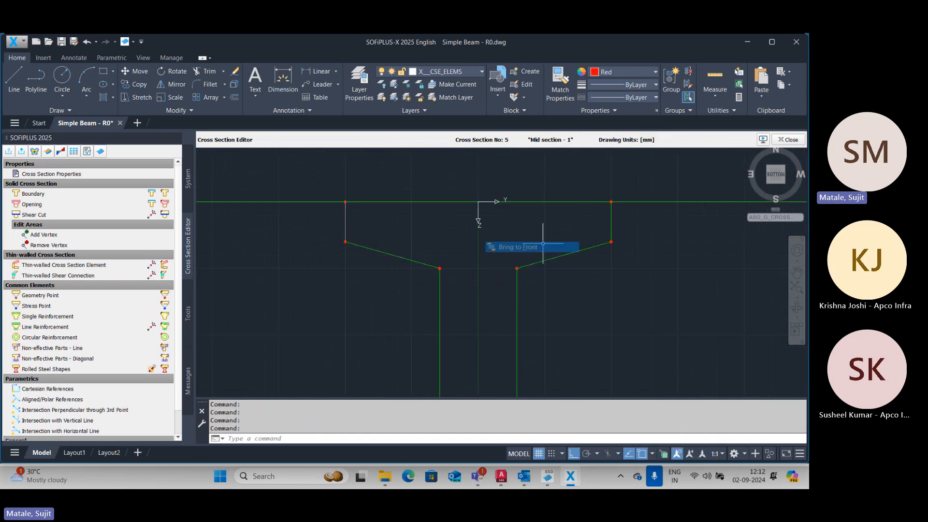
Step: Send the girder boundary behind the other outlines in the draw order
click(581, 252)
right_click(581, 252)
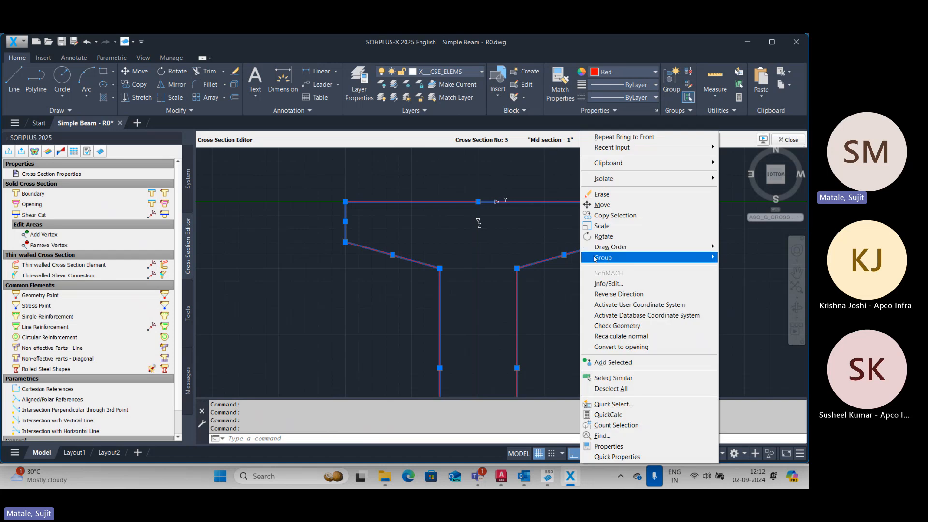
mouse_move(584, 255)
click(518, 257)
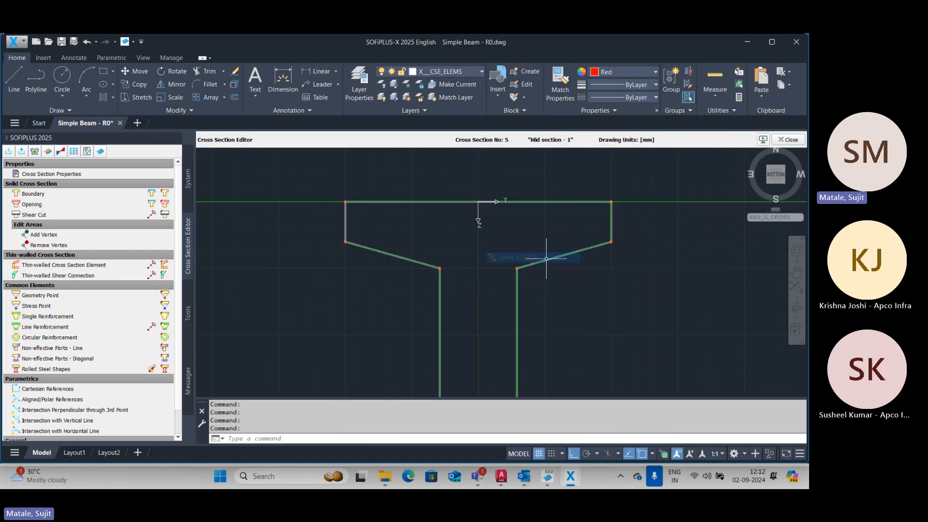
Step: Calculate the composite cross section's properties
scroll(543, 222, down, 6)
middle_drag(584, 266, 512, 269)
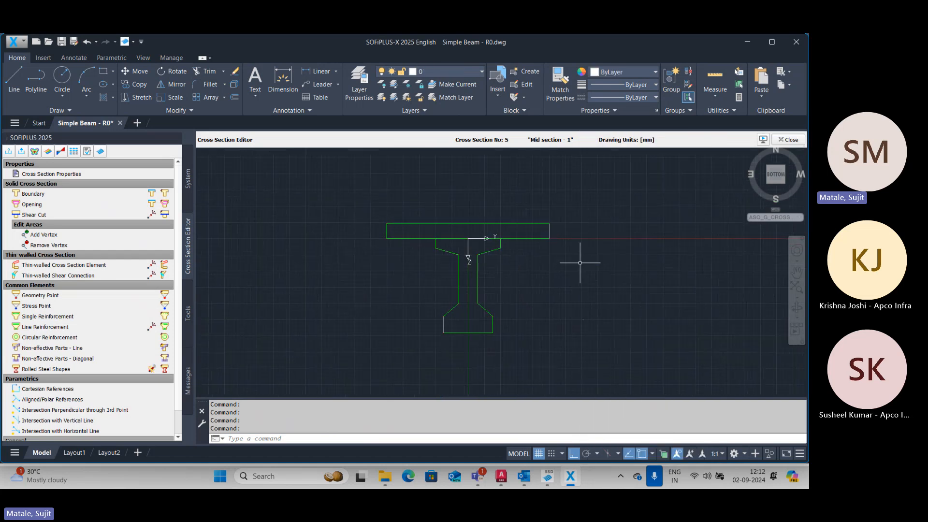
click(762, 140)
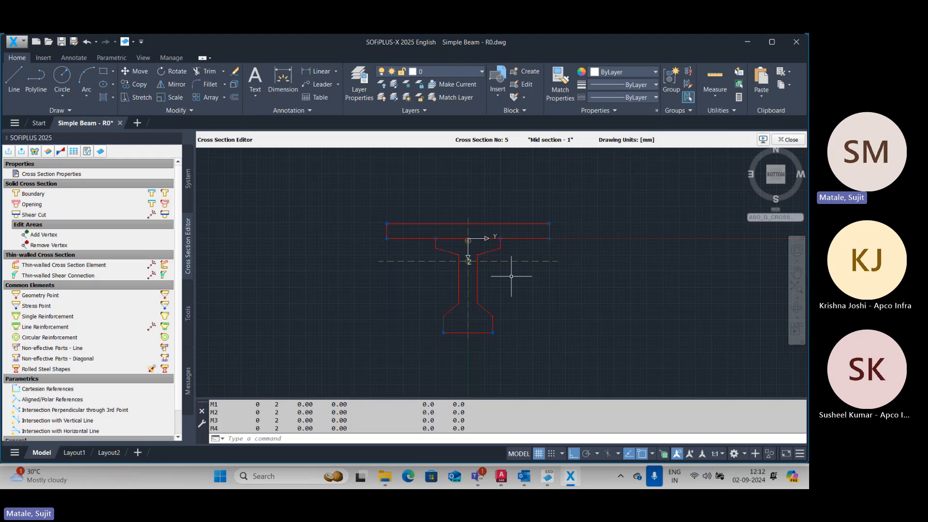
Step: Examine the calculated section and its results in the command history, and reduce the command window's height
scroll(511, 277, down, 2)
middle_drag(522, 305, 521, 279)
scroll(465, 362, up, 2)
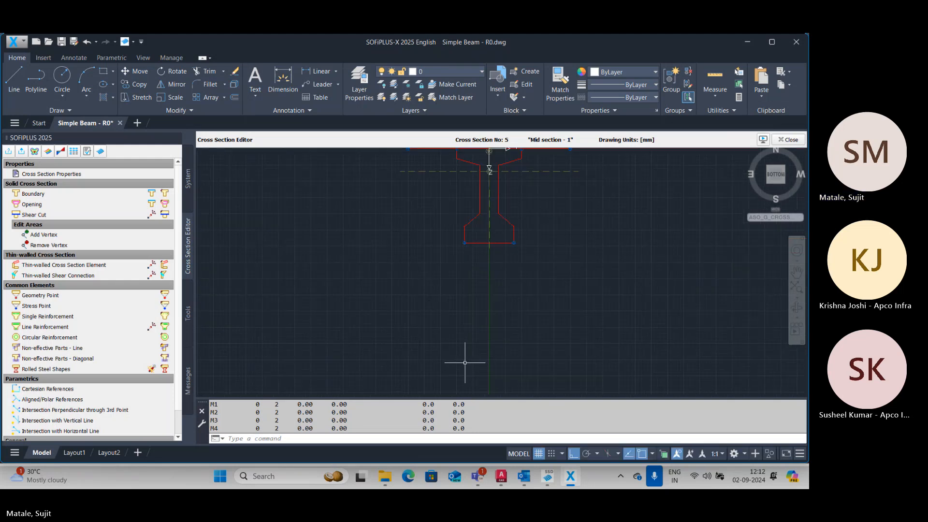
scroll(465, 363, down, 1)
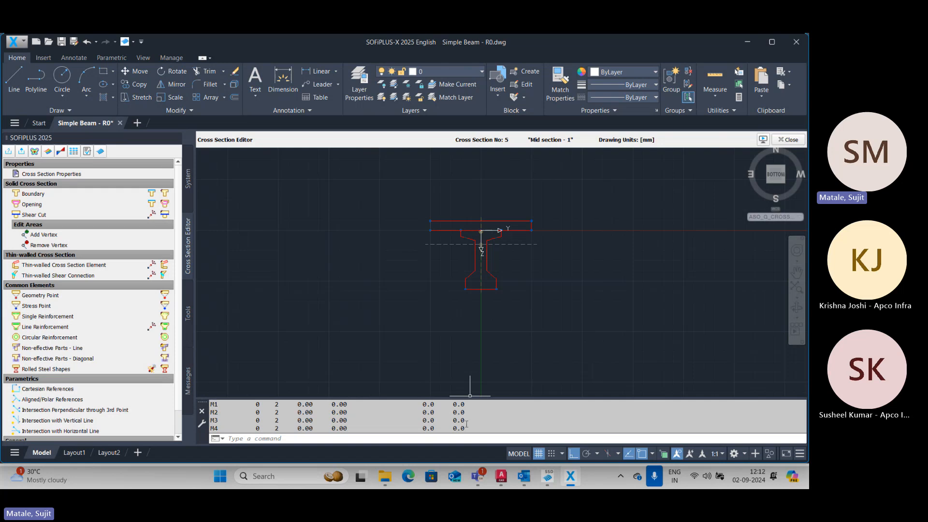
scroll(467, 424, up, 5)
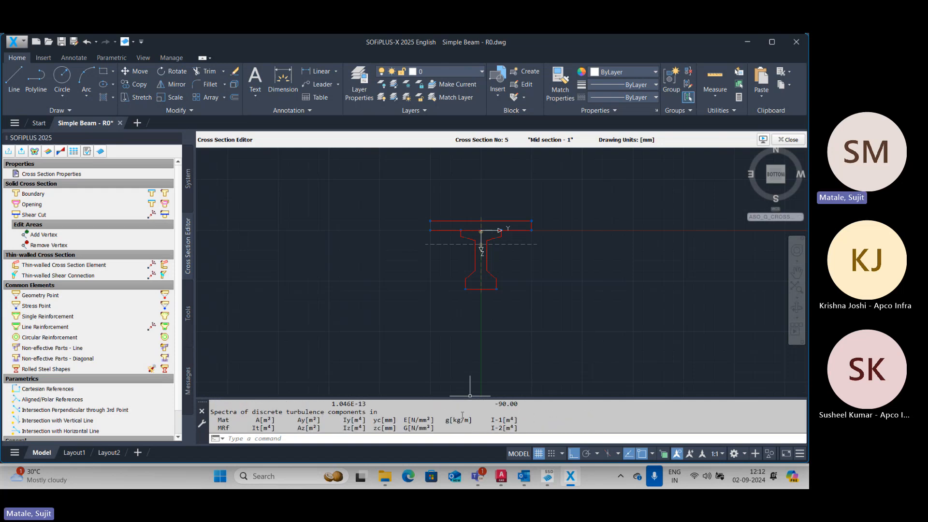
scroll(449, 418, up, 1)
scroll(441, 408, down, 6)
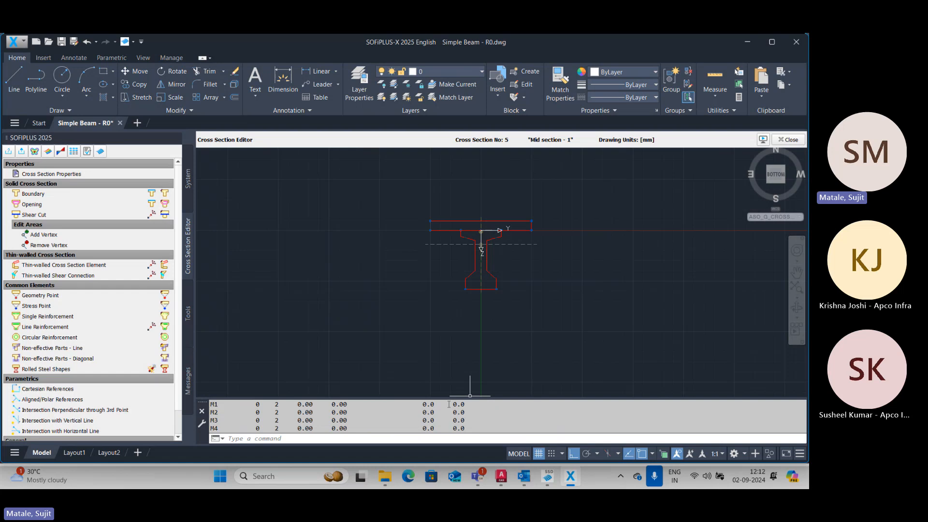
drag(456, 399, 456, 414)
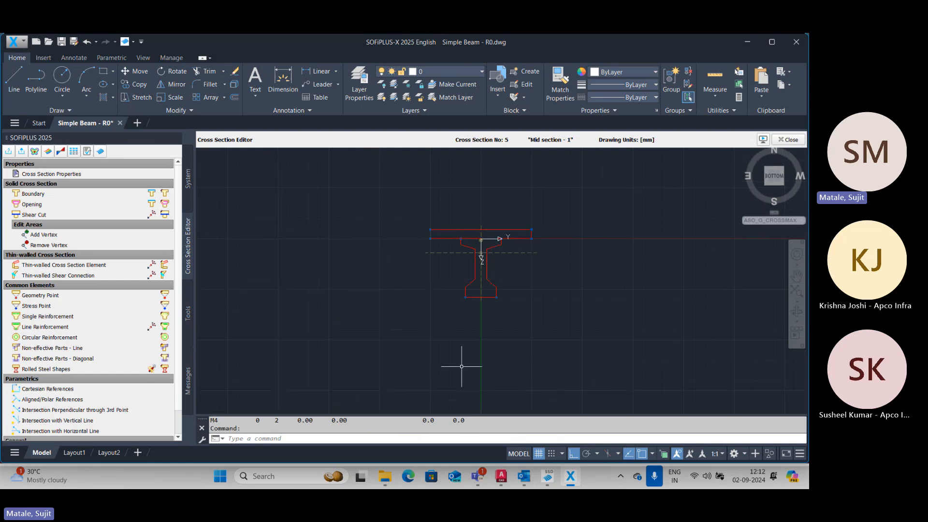
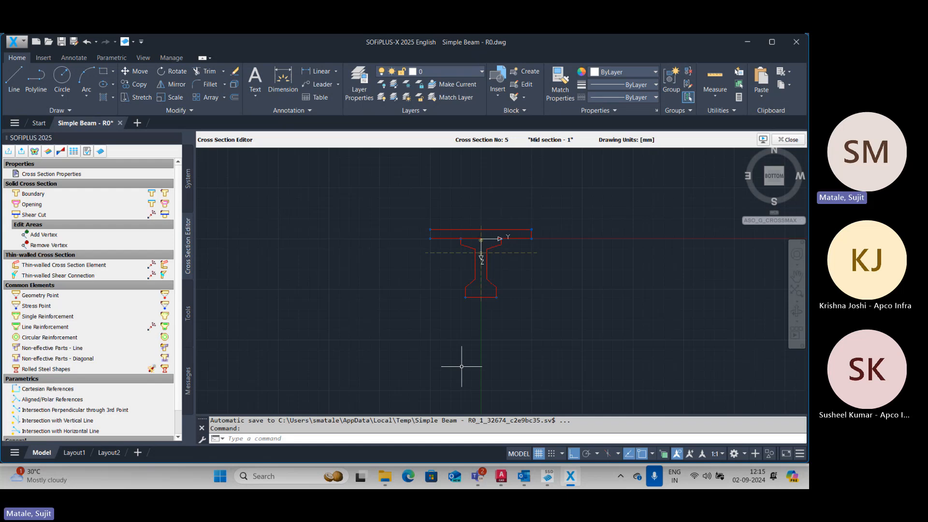
Step: Inspect the point marker at the top flange's upper corner and the markers around the section
scroll(449, 203, up, 5)
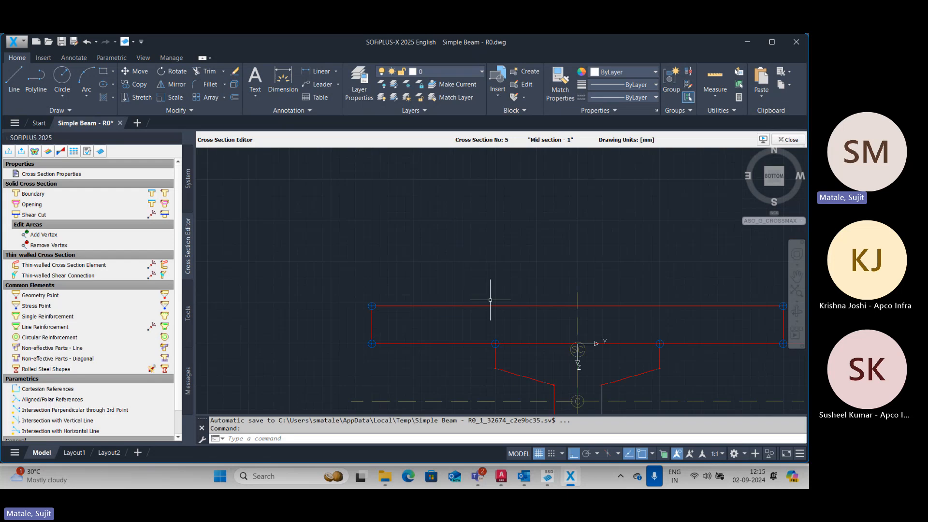
scroll(490, 300, up, 2)
scroll(265, 216, up, 5)
key(Escape)
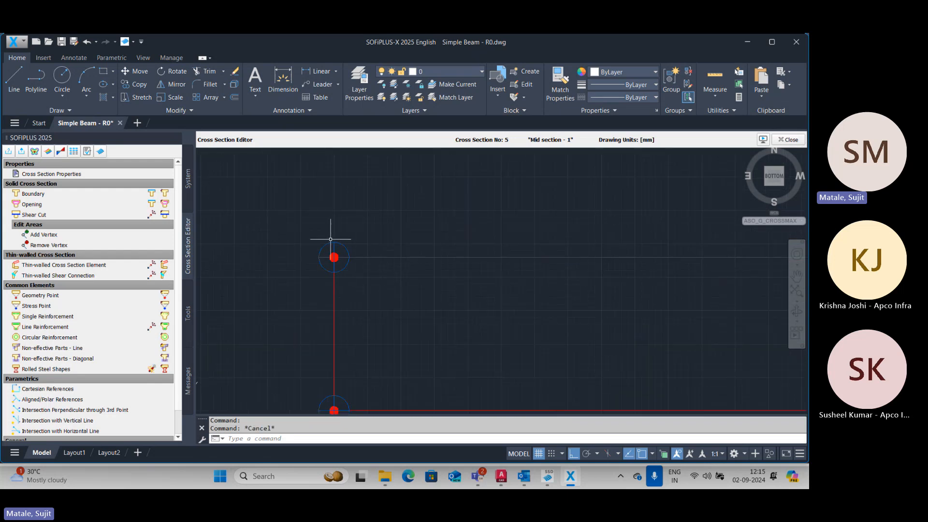
click(335, 241)
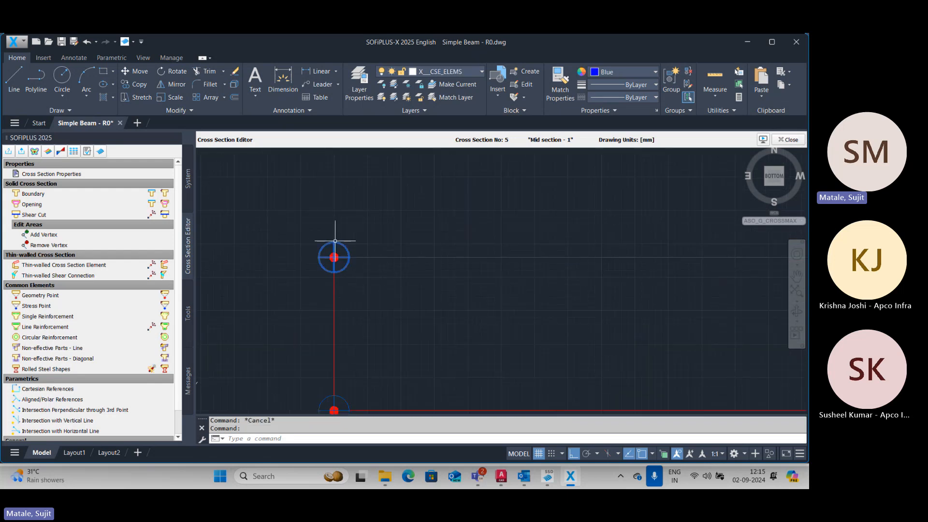
scroll(335, 244, down, 4)
middle_drag(527, 290, 449, 217)
key(Escape)
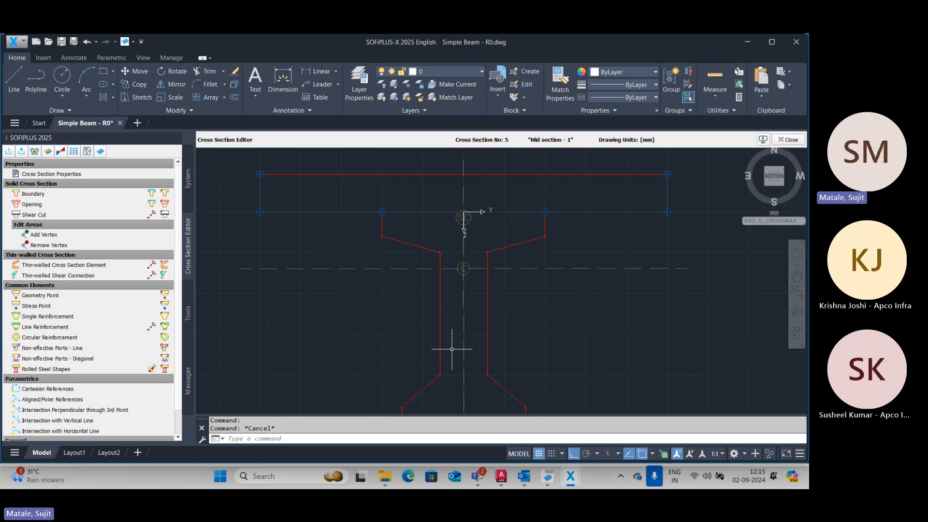
Step: Recalculate the cross section and check the results listing in the text window and the centre markers on the drawing
scroll(447, 348, down, 2)
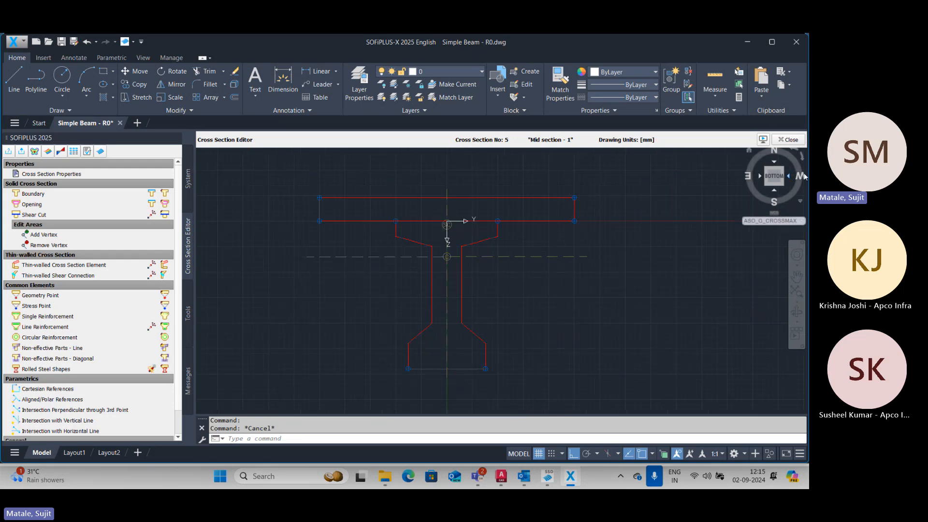
click(765, 141)
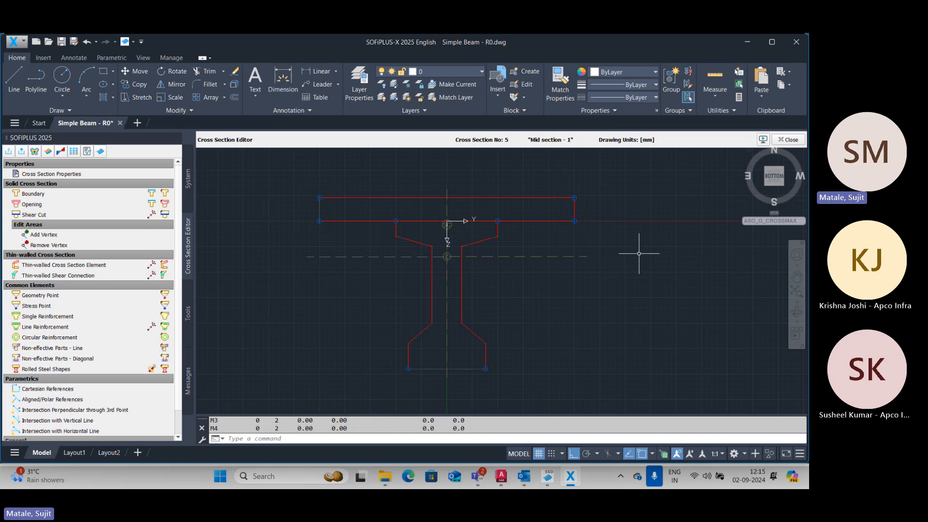
key(F2)
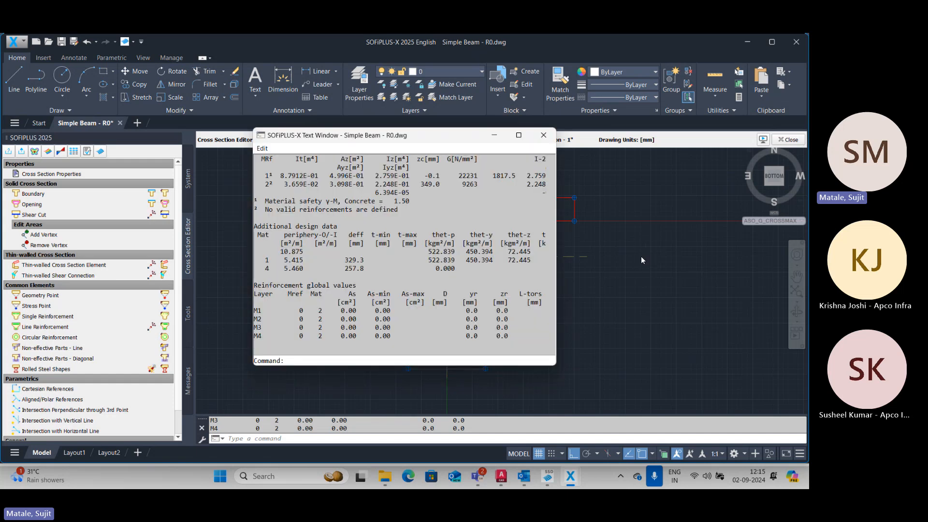
key(Escape)
key(Escape)
click(544, 135)
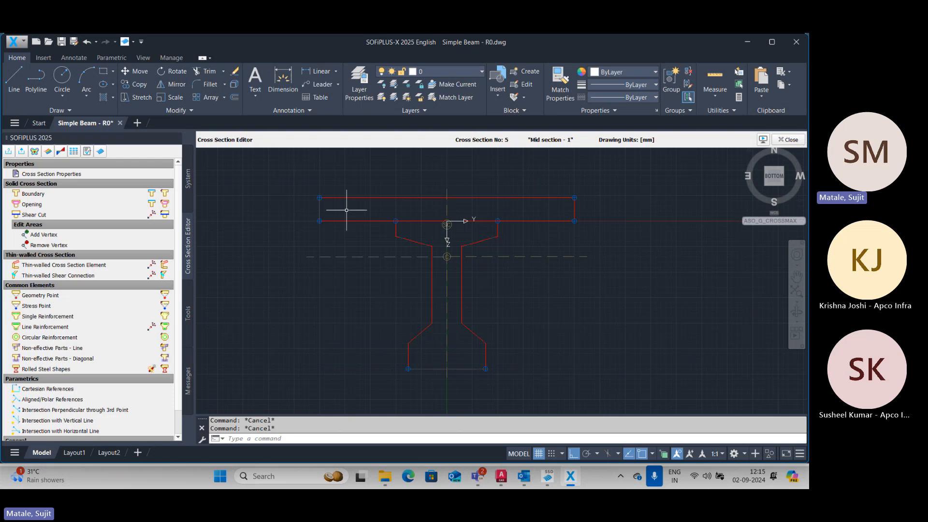
scroll(449, 224, up, 5)
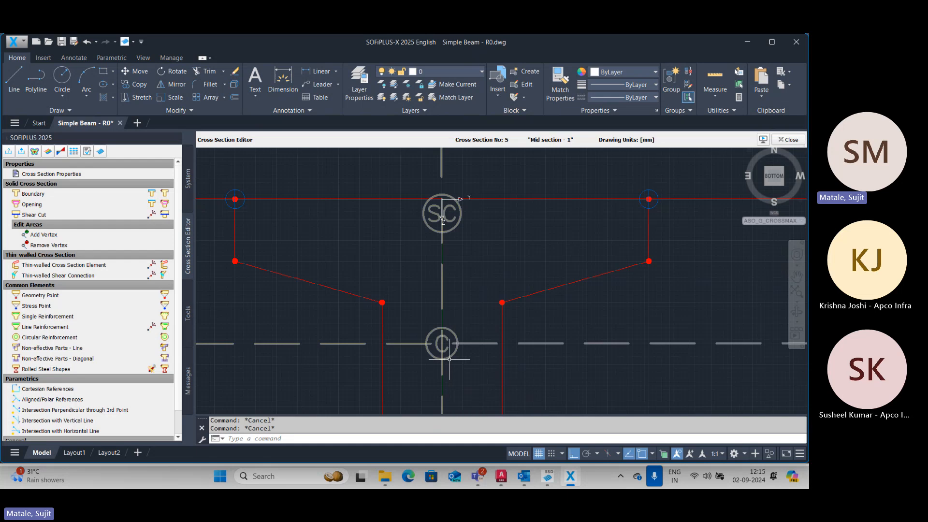
Step: Close the cross section editor and save the changes to cross section 5
scroll(508, 350, down, 2)
click(789, 142)
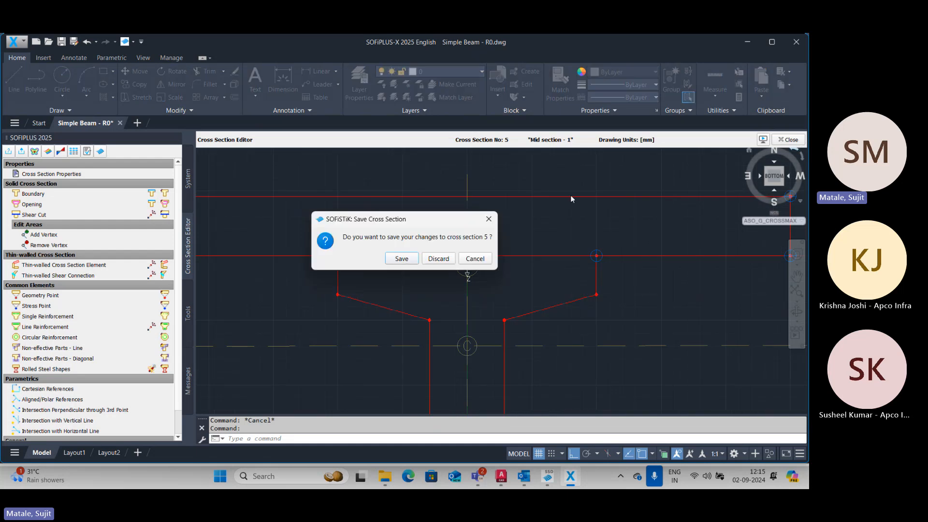
click(402, 259)
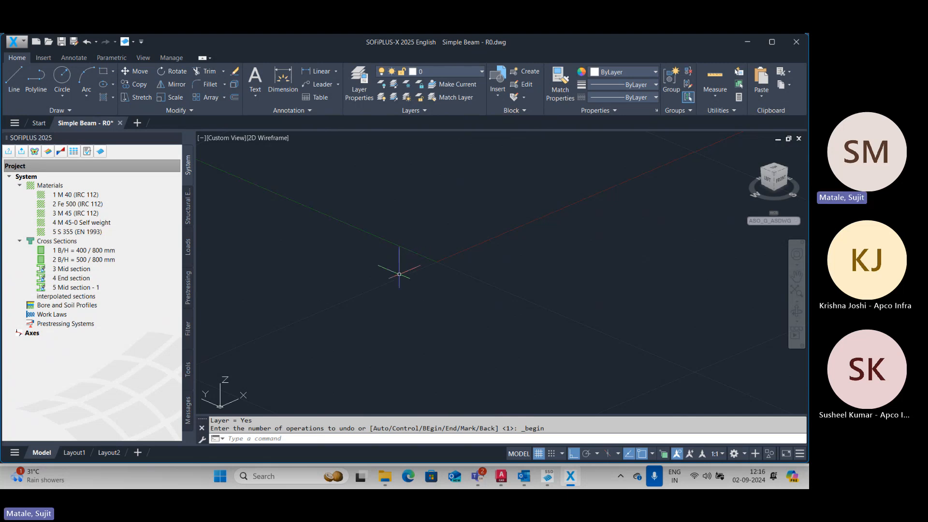
Step: Clone the "Mid section - 1" cross section as number 6 and open the copy for editing
click(73, 287)
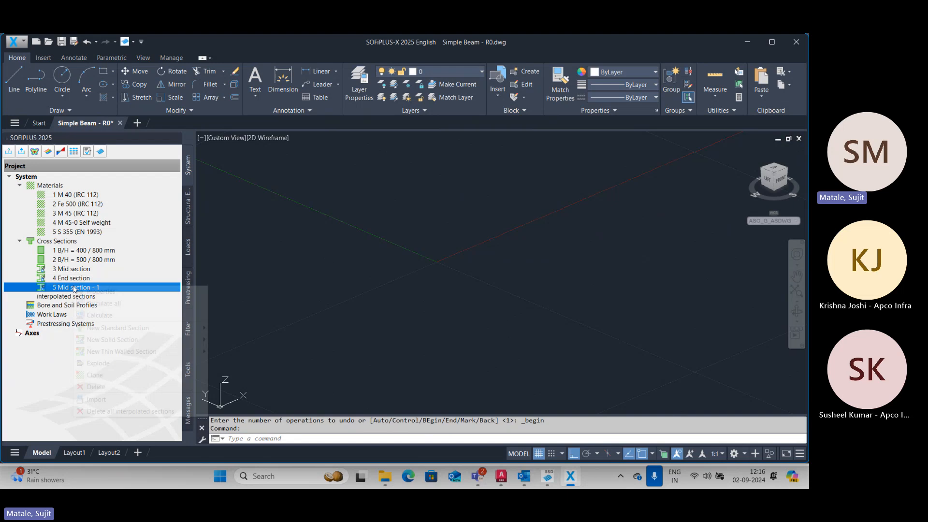
right_click(73, 288)
click(88, 375)
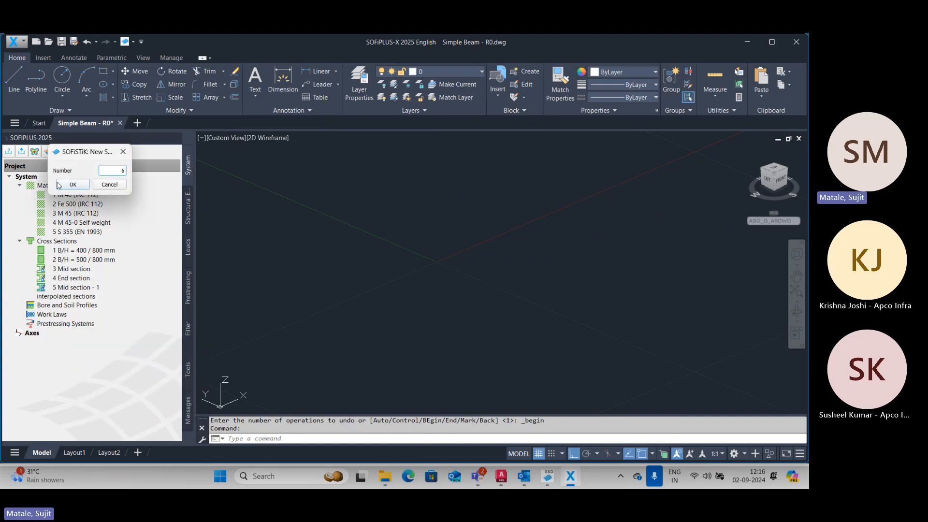
click(72, 186)
click(75, 297)
double_click(75, 298)
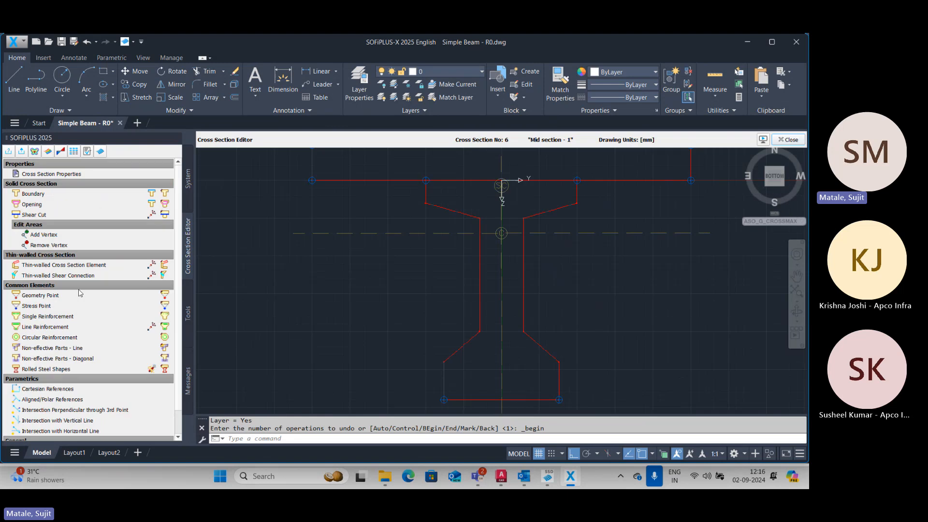
Step: Rename cross section 6 as "End section - 1" in its section properties
click(170, 174)
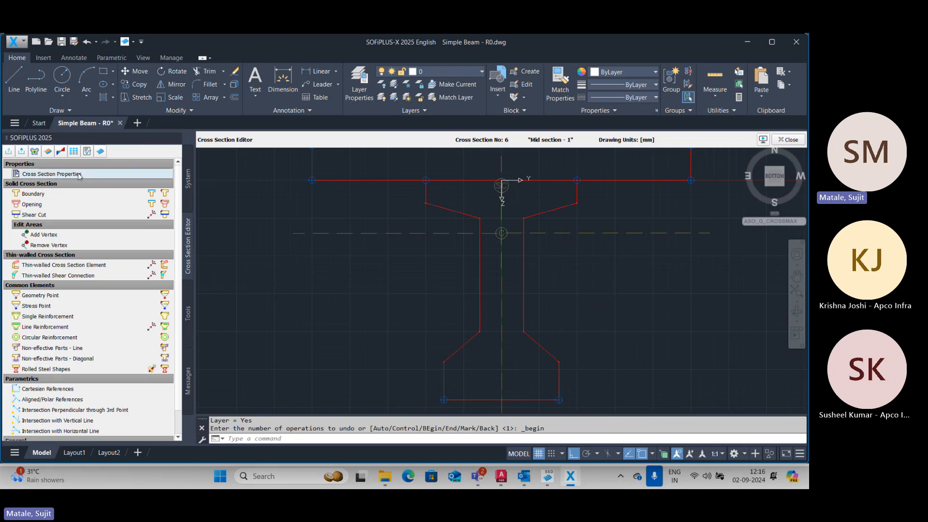
click(349, 137)
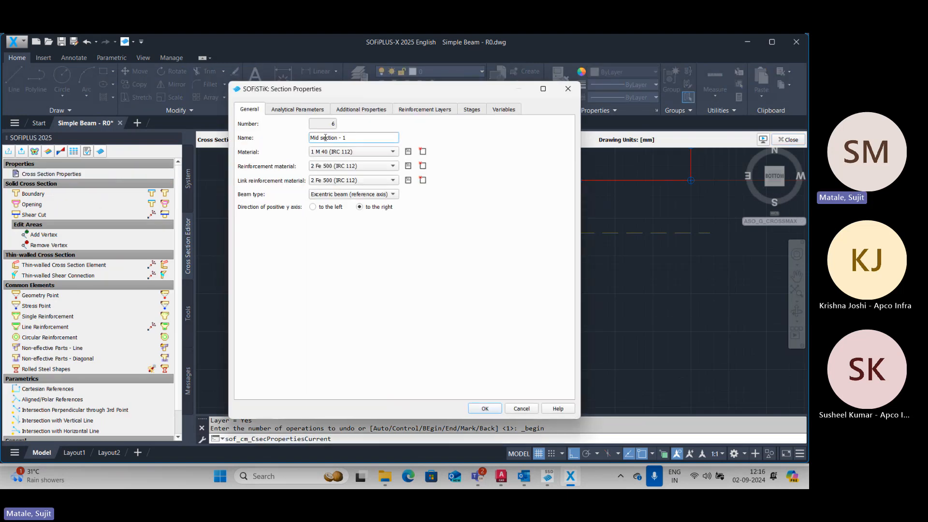
drag(317, 138, 304, 138)
text(En)
click(485, 409)
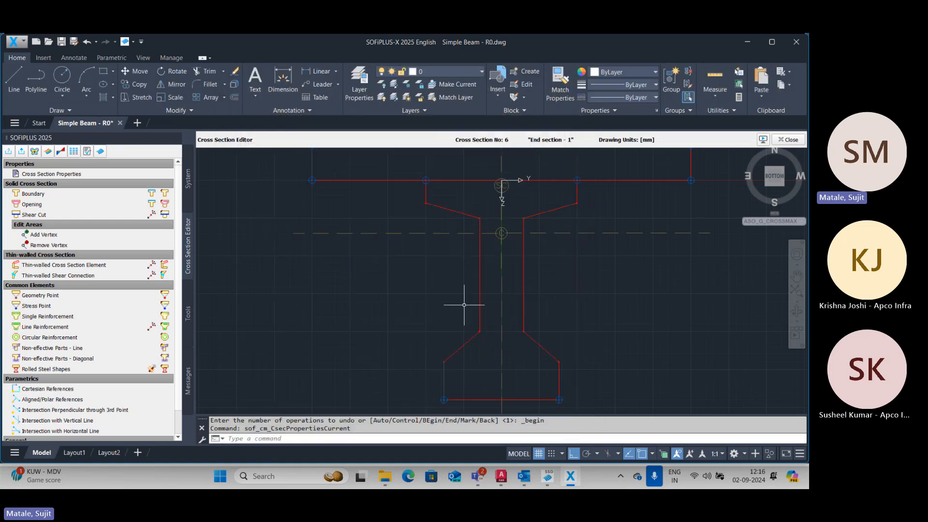
Step: Switch to the AutoCAD reference drawing and copy the end girder's outline with the midpoint of its upper edge as base point
click(502, 476)
key(Escape)
key(Escape)
click(644, 253)
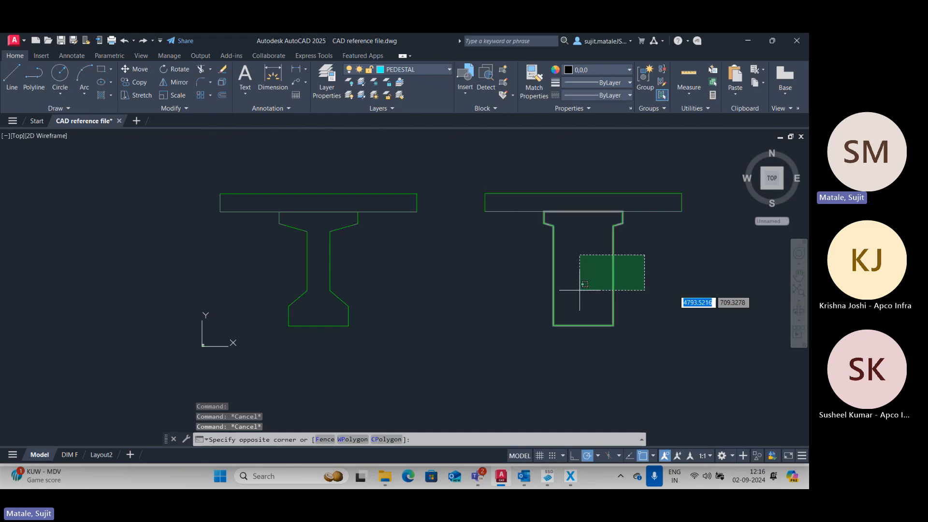
click(579, 290)
key(ctrl+shift+c)
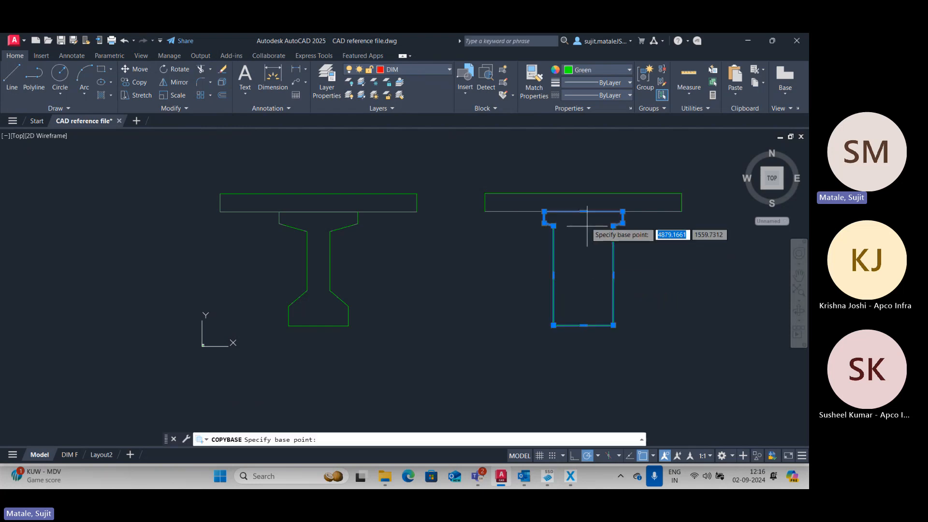
click(583, 210)
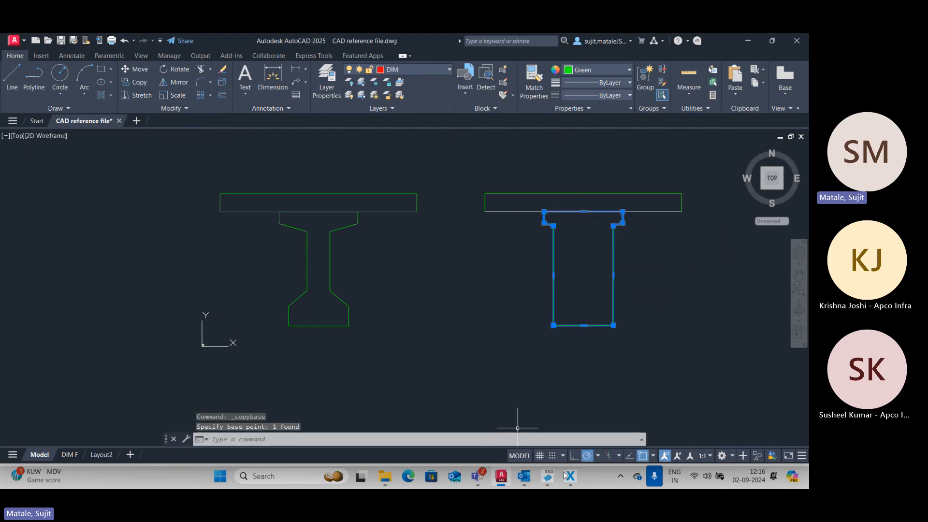
Step: Return to SOFiPLUS-X and paste the end girder outline at the origin of cross section 6
key(alt+Tab)
key(ctrl+v)
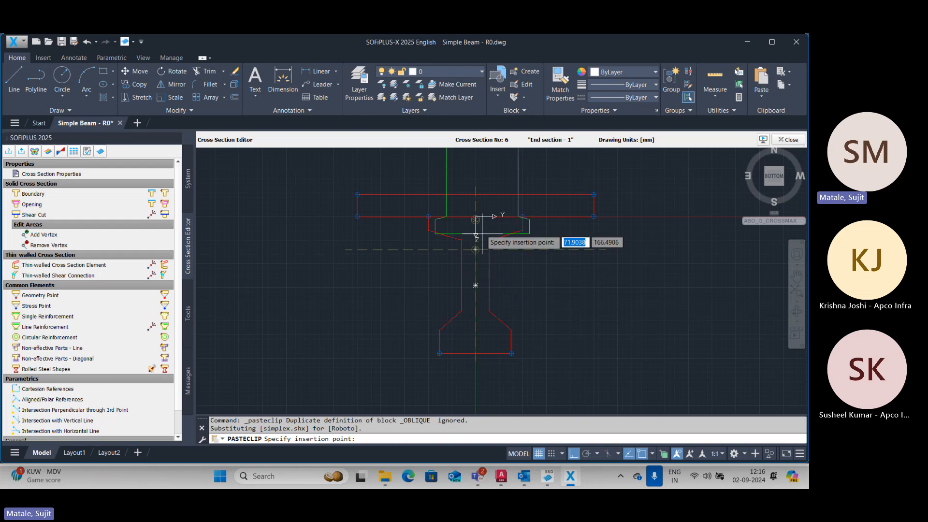
scroll(533, 264, down, 4)
key(Escape)
key(Escape)
Step: Mirror the pasted end girder outline about the horizontal line along the flange slab's underside, erasing the source outline
click(535, 202)
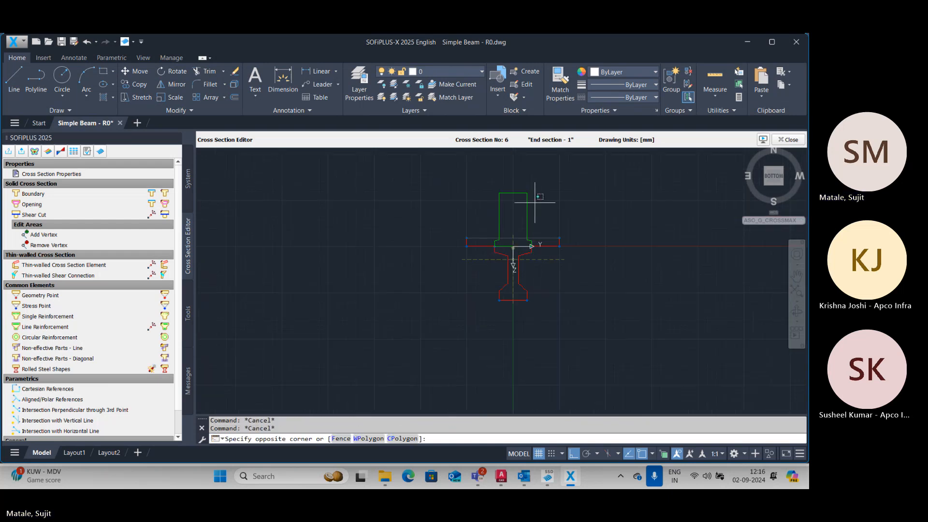
click(507, 211)
text(mi)
key(Return)
scroll(526, 241, up, 4)
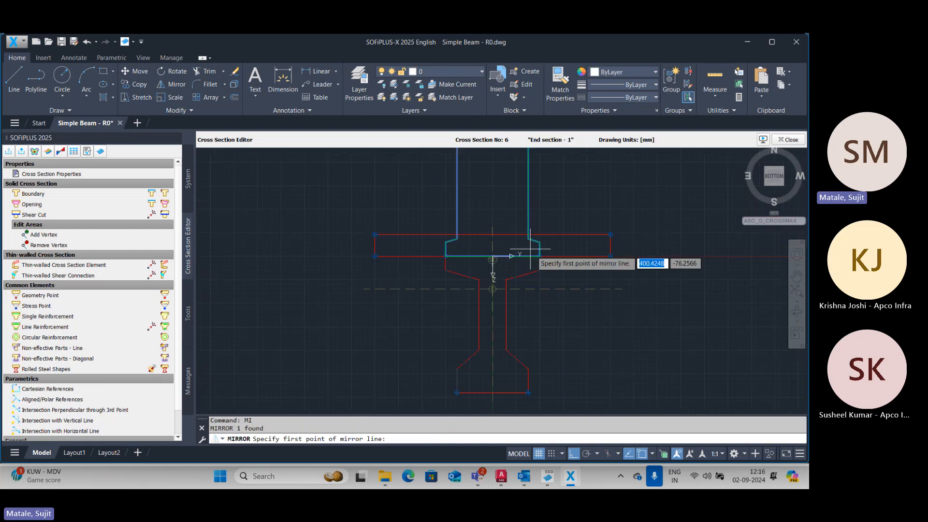
click(540, 256)
click(610, 256)
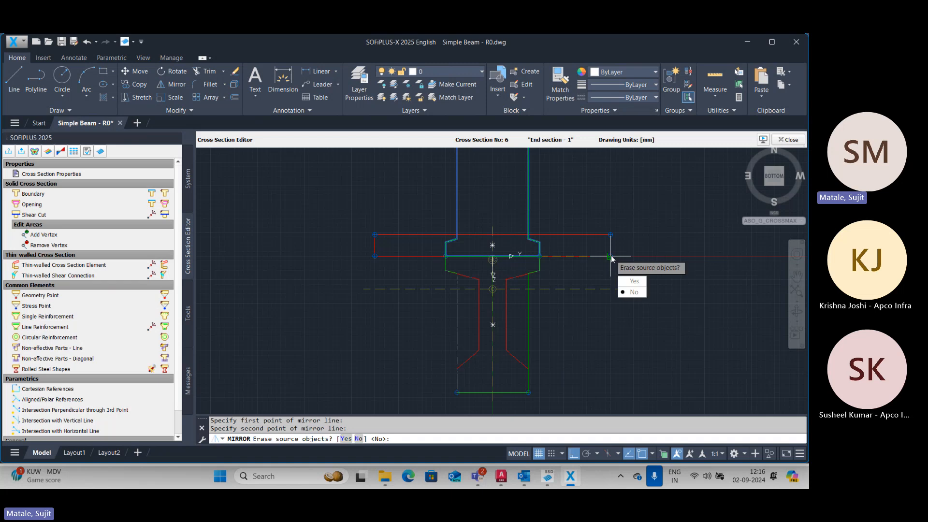
click(634, 281)
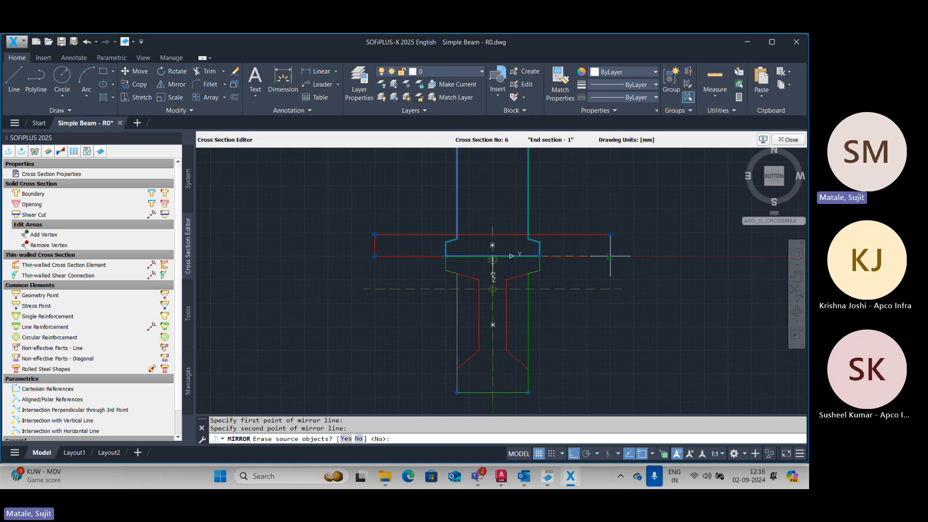
key(Escape)
key(Escape)
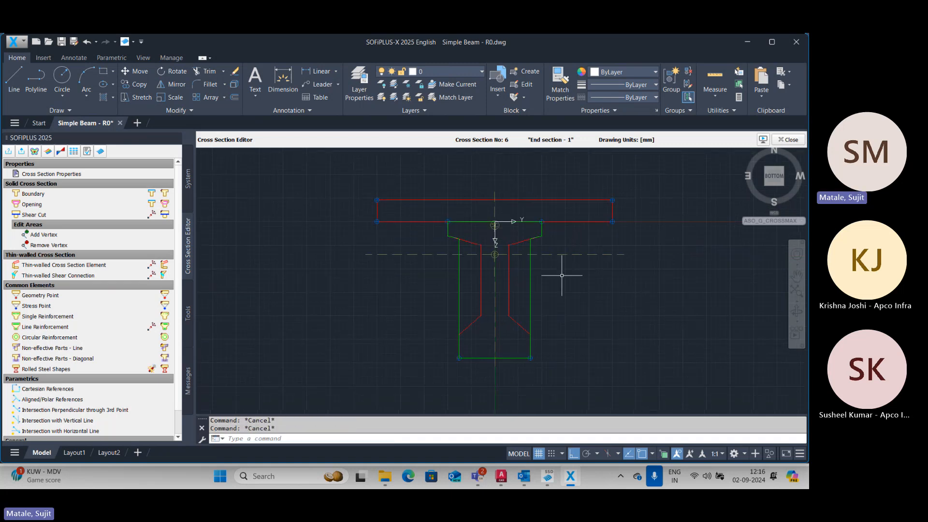
Step: Inspect the overlaid outlines and the properties of the stress point at the flange slab's upper corner
scroll(460, 277, up, 2)
middle_drag(461, 277, 451, 257)
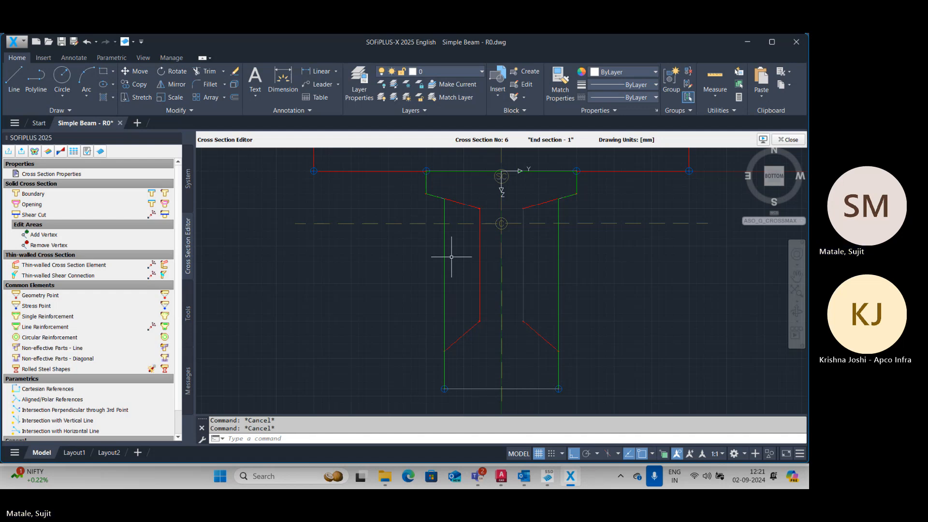
scroll(510, 242, down, 2)
middle_drag(536, 236, 526, 263)
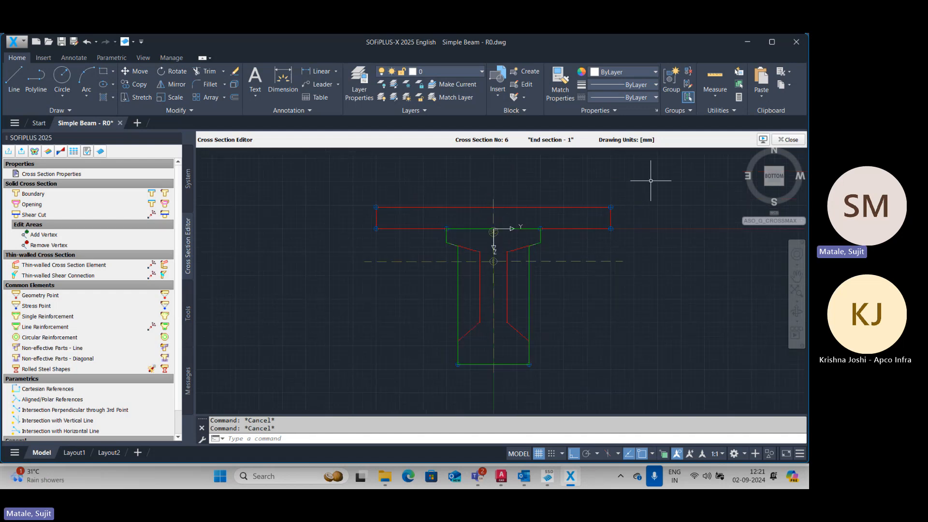
scroll(652, 185, up, 2)
double_click(586, 223)
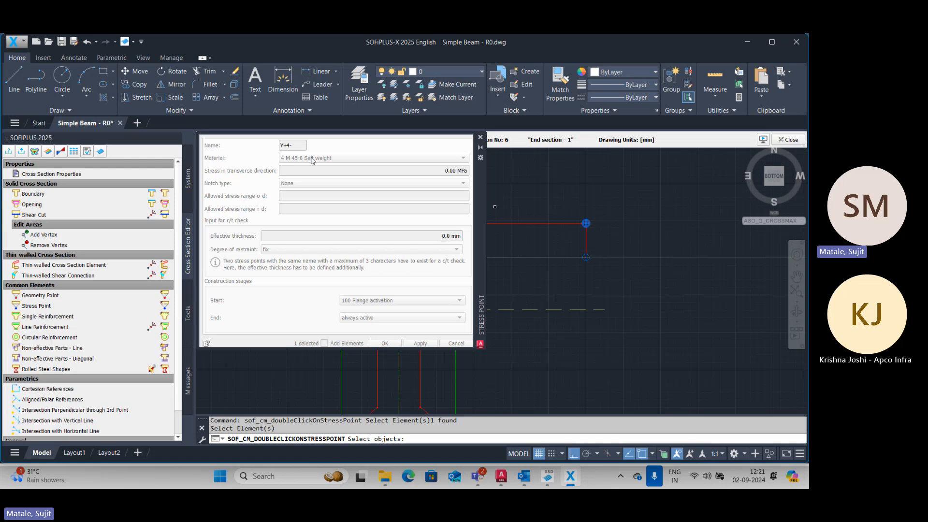
key(Escape)
key(Escape)
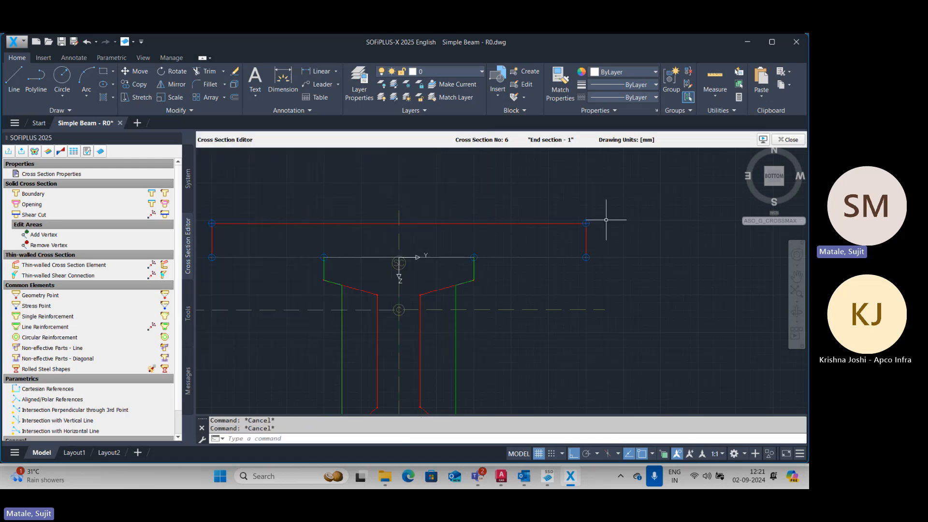
Step: Calculate cross section 6 and inspect the centre markers and stress points around the flange
click(763, 140)
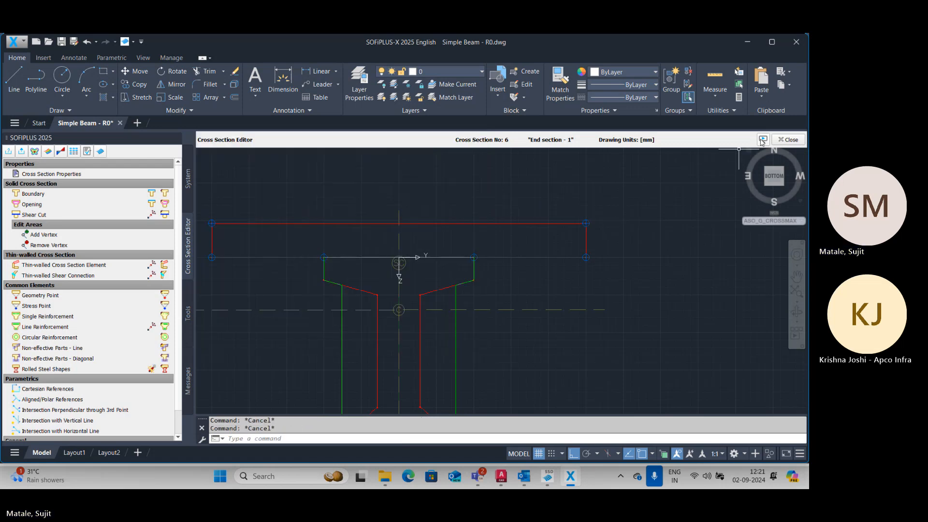
scroll(552, 217, up, 2)
middle_drag(553, 217, 644, 173)
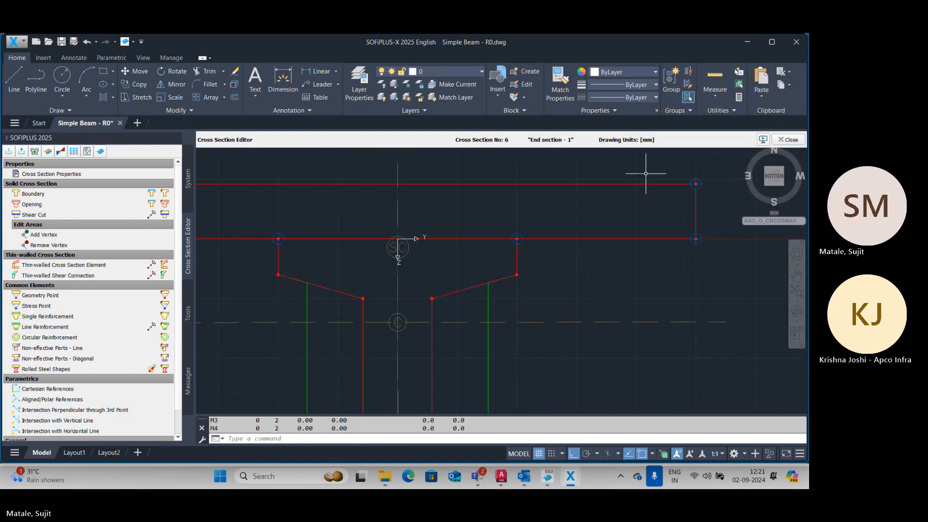
scroll(645, 173, down, 2)
scroll(582, 209, up, 2)
scroll(561, 215, up, 1)
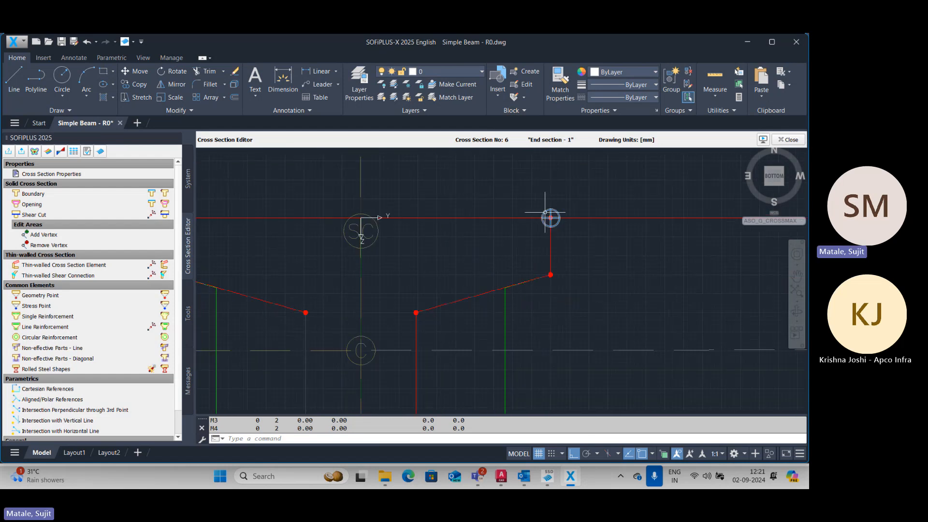
click(547, 211)
scroll(364, 222, down, 3)
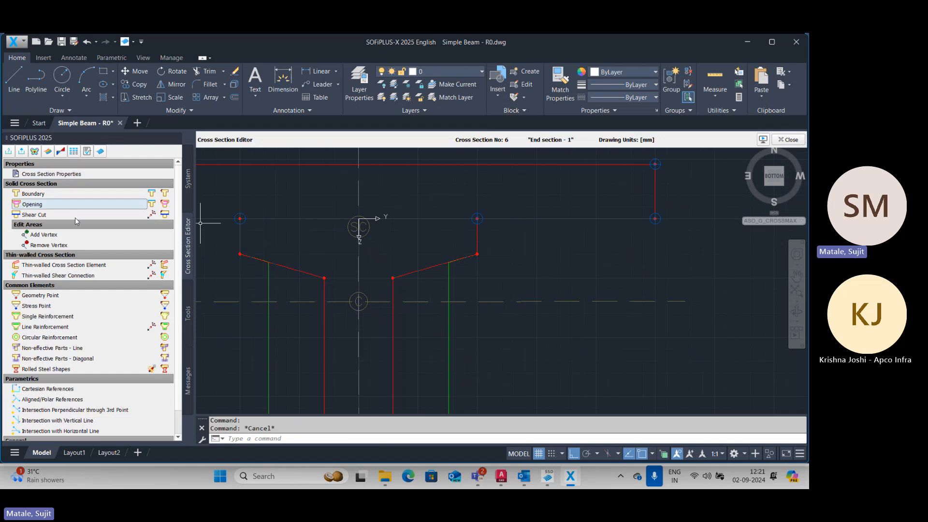
Step: Add a stress point named GB with material 1 M 40 (IRC 112) at the midpoint of the girder's bottom edge
scroll(78, 227, down, 1)
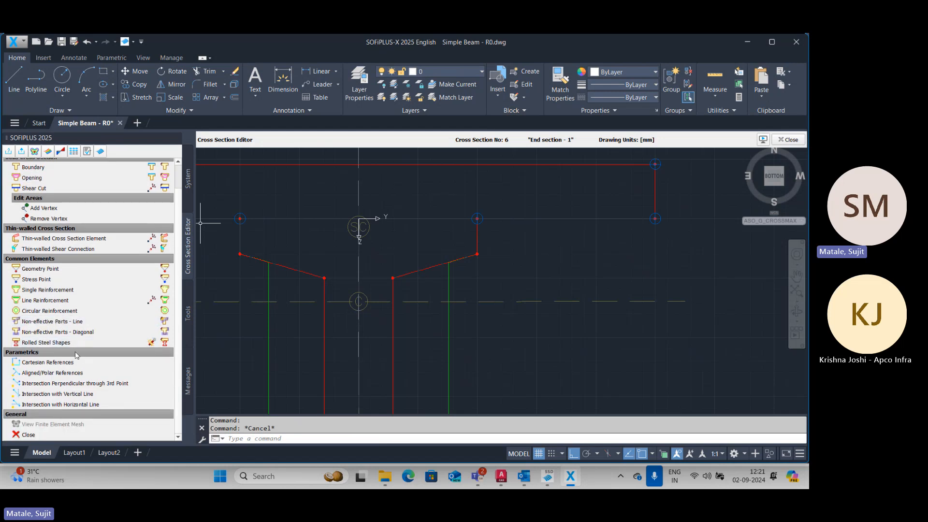
click(77, 280)
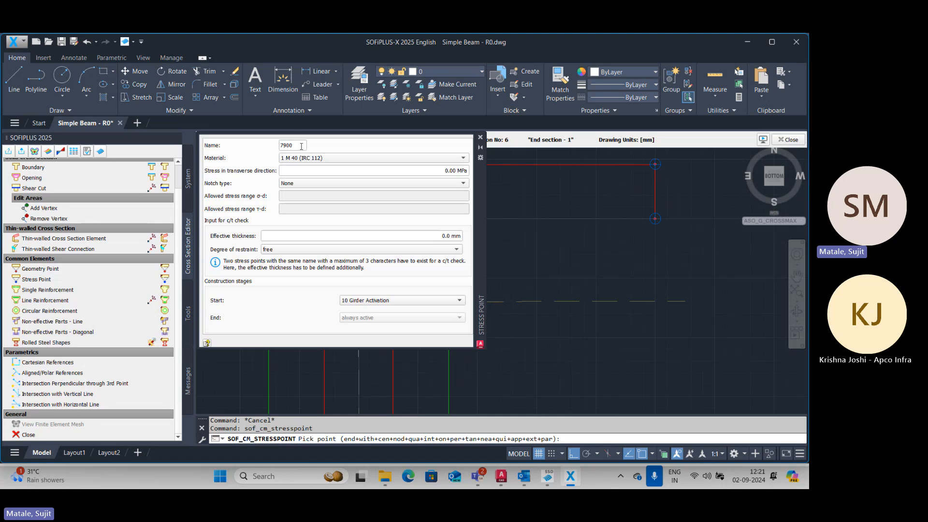
double_click(292, 144)
key(Caps_Lock)
text(G)
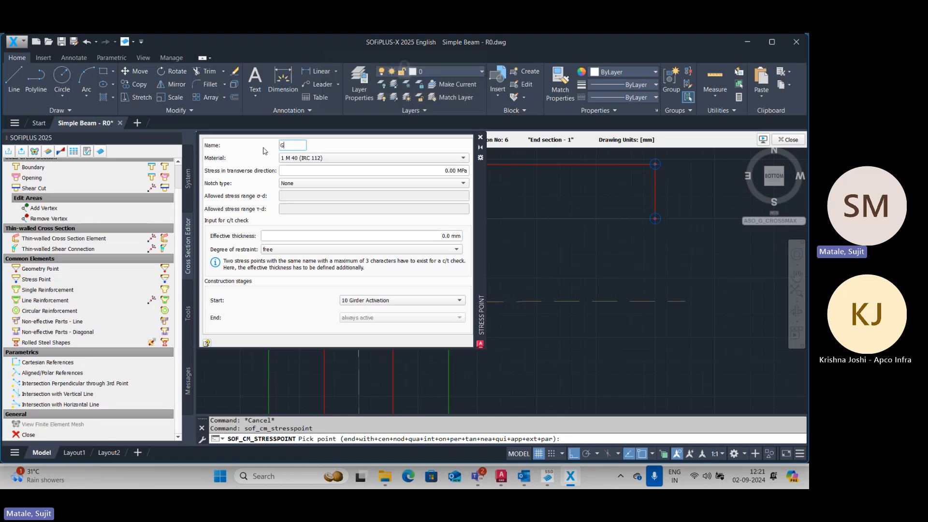
text(B)
click(364, 160)
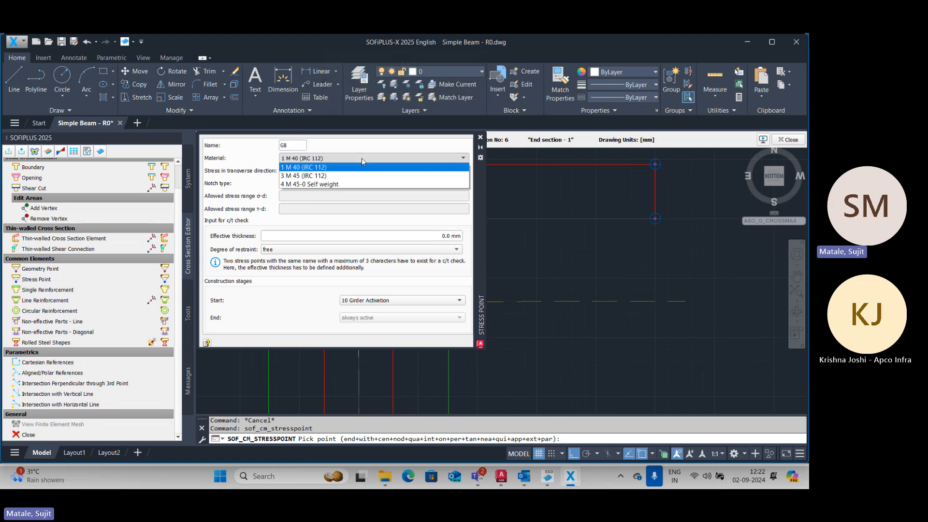
click(363, 159)
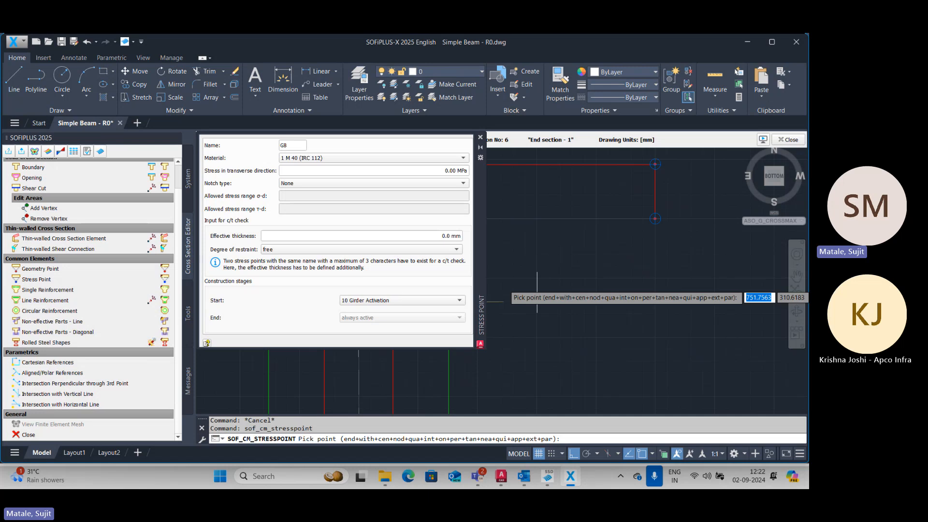
scroll(538, 289, down, 4)
mouse_move(597, 288)
middle_down()
mouse_move(656, 250)
mouse_move(679, 214)
middle_up()
scroll(570, 321, up, 4)
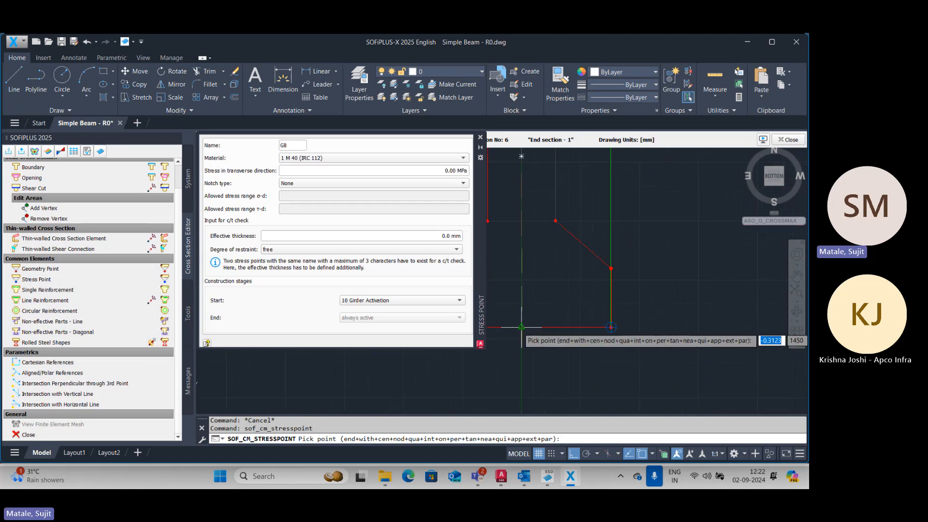
click(521, 328)
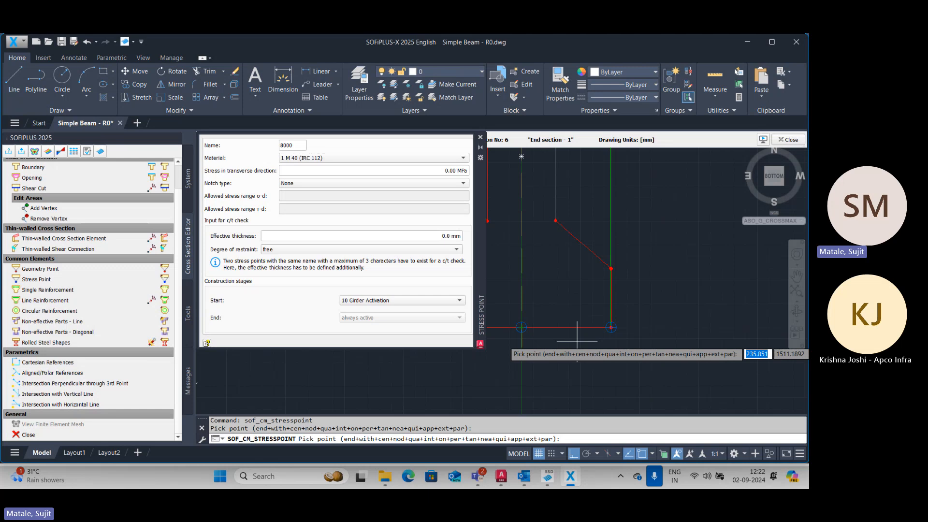
key(Escape)
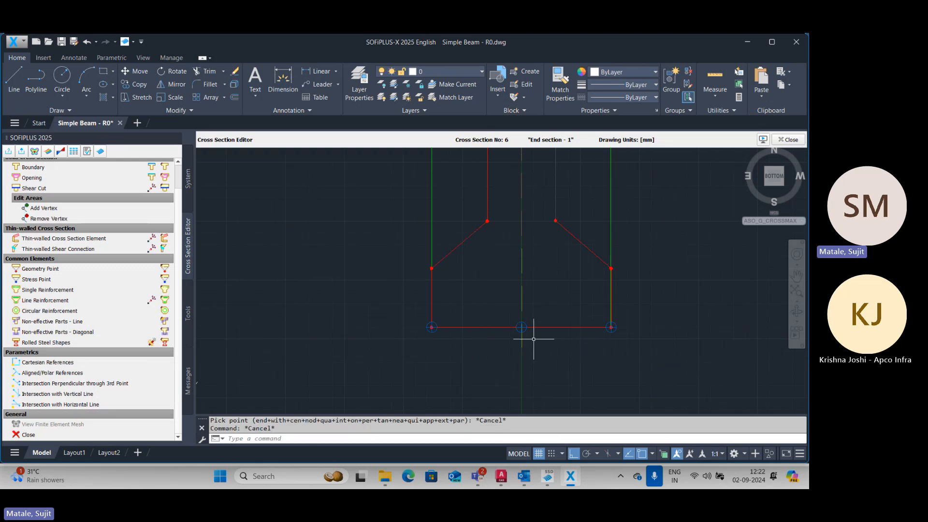
Step: Check the properties of the GB stress point on the girder's bottom edge and close them
scroll(534, 339, up, 4)
click(513, 327)
double_click(513, 327)
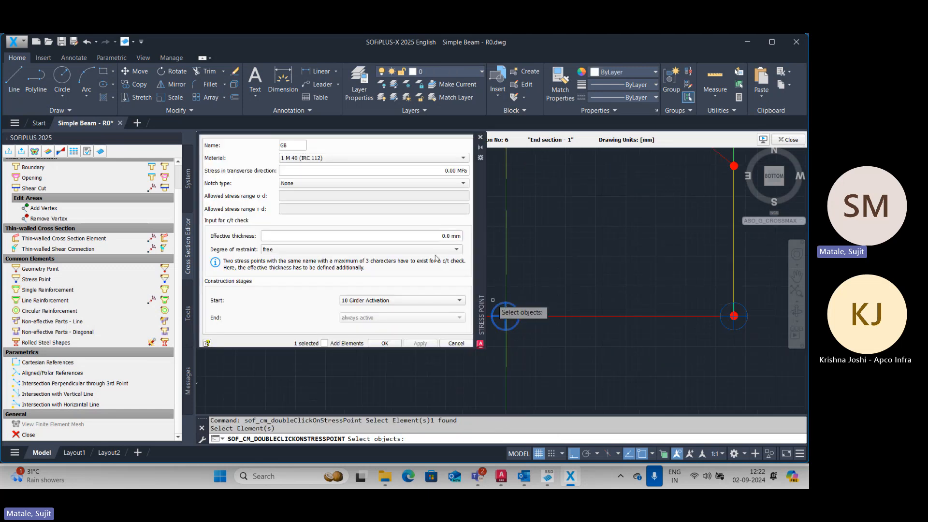
click(481, 138)
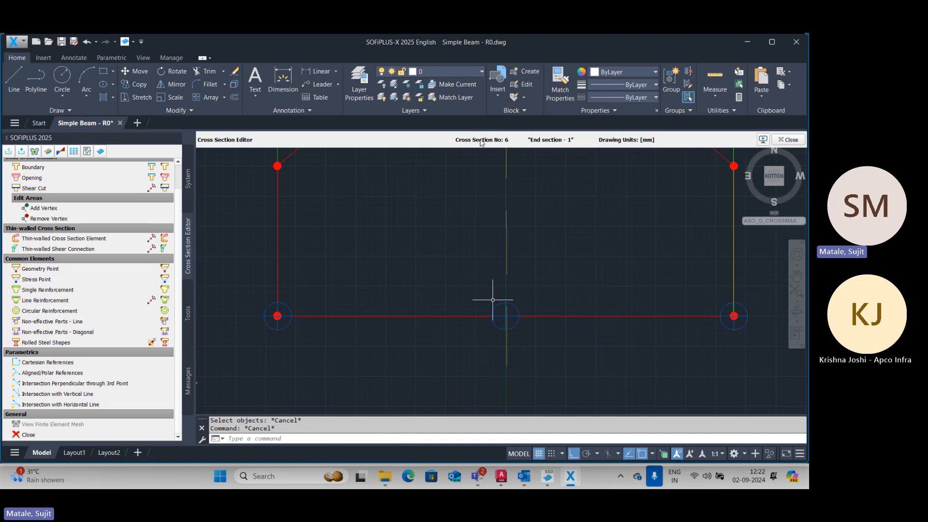
Step: Delete the stress points at the two bottom corners of the girder, keeping the one at the bottom midpoint
scroll(590, 182, down, 3)
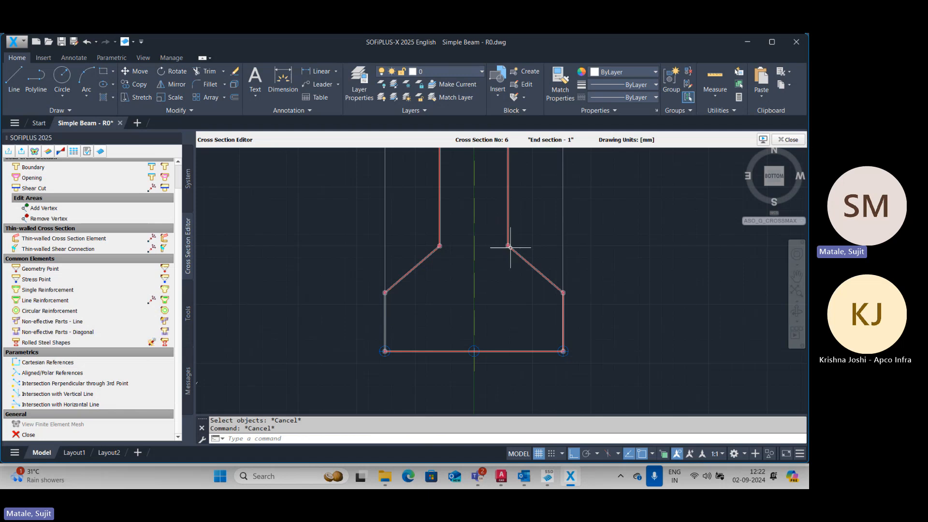
click(570, 352)
key(Delete)
scroll(338, 362, up, 4)
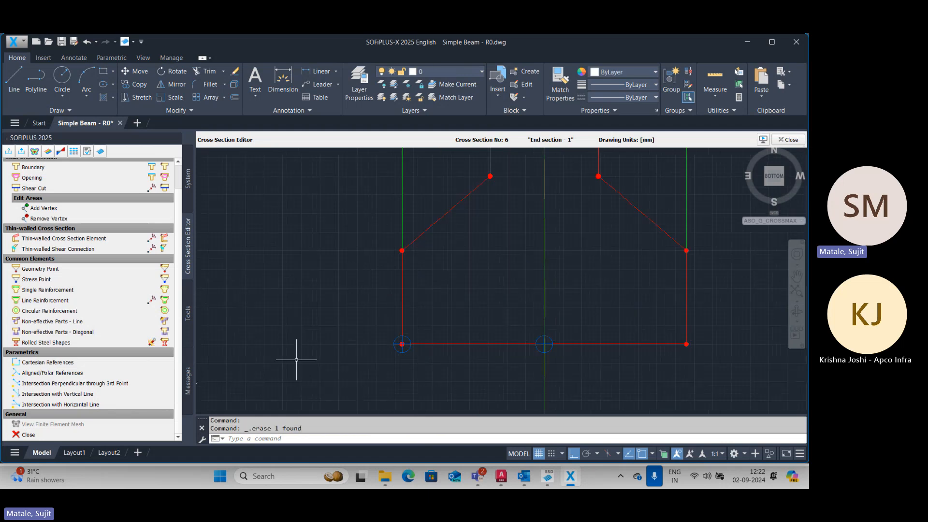
click(469, 349)
click(436, 358)
key(Delete)
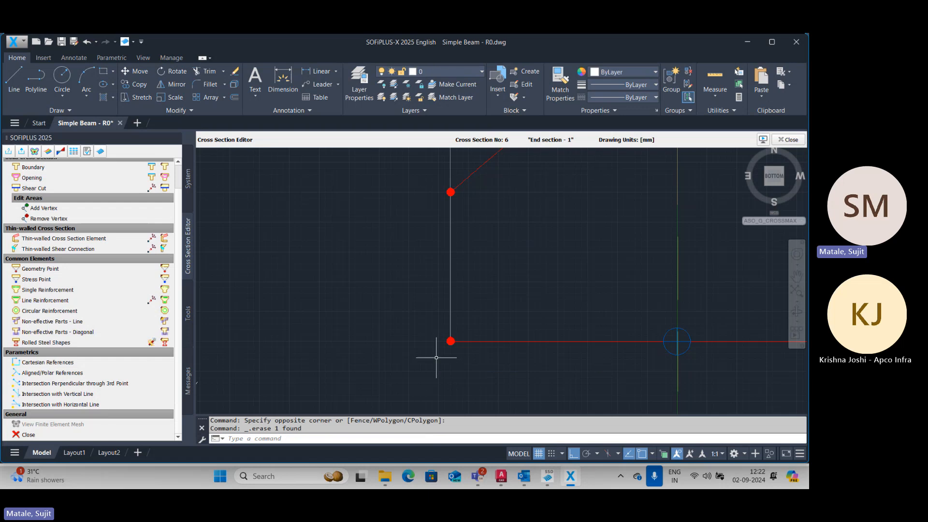
Step: Delete the stress points at the flange slab's corners and the girder's top corners, and recalculate the section
scroll(436, 361, down, 6)
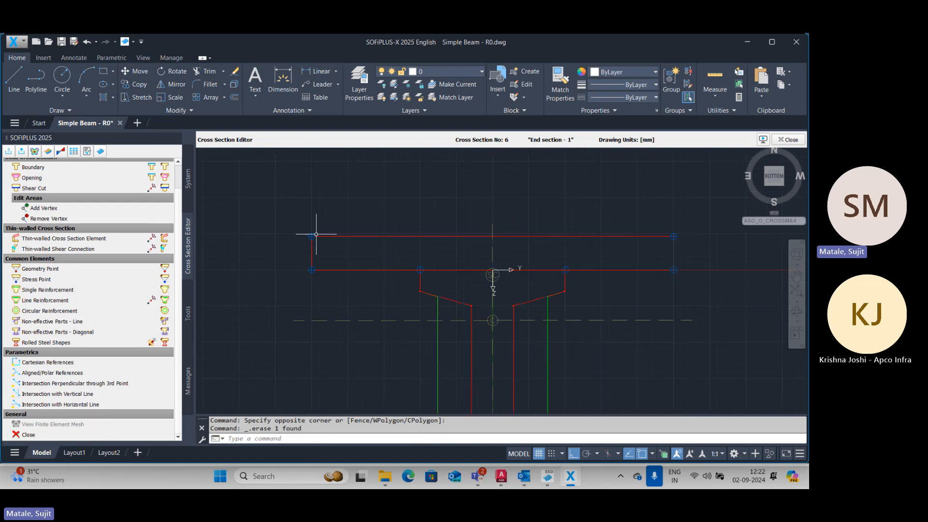
click(279, 207)
click(344, 285)
key(Delete)
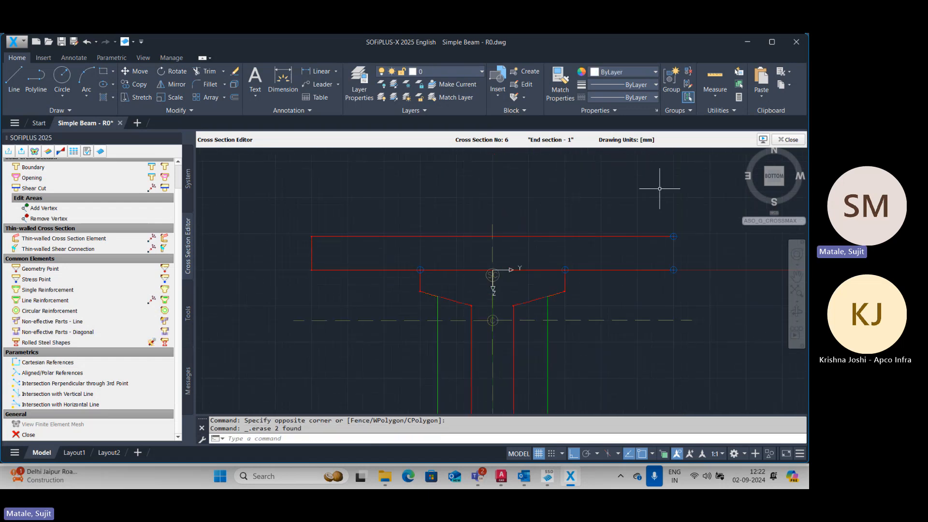
click(670, 180)
click(705, 273)
key(Delete)
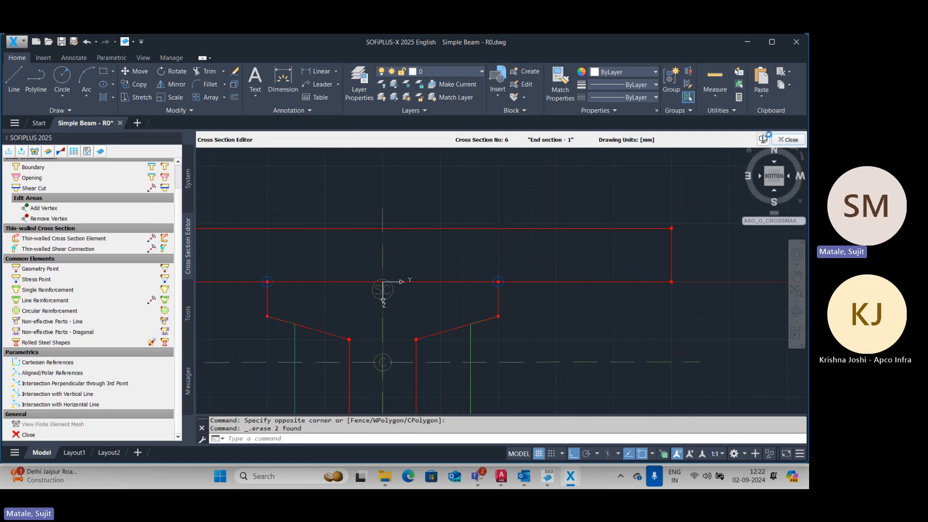
scroll(472, 269, down, 3)
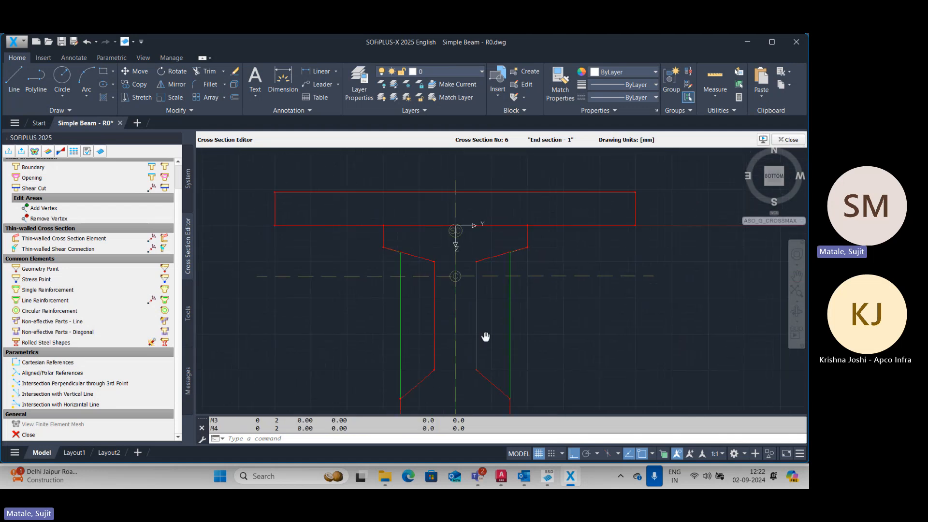
Step: Select the girder boundary and stretch the right upper web vertex horizontally outward onto the vertical guide line
middle_drag(483, 336, 471, 295)
click(471, 296)
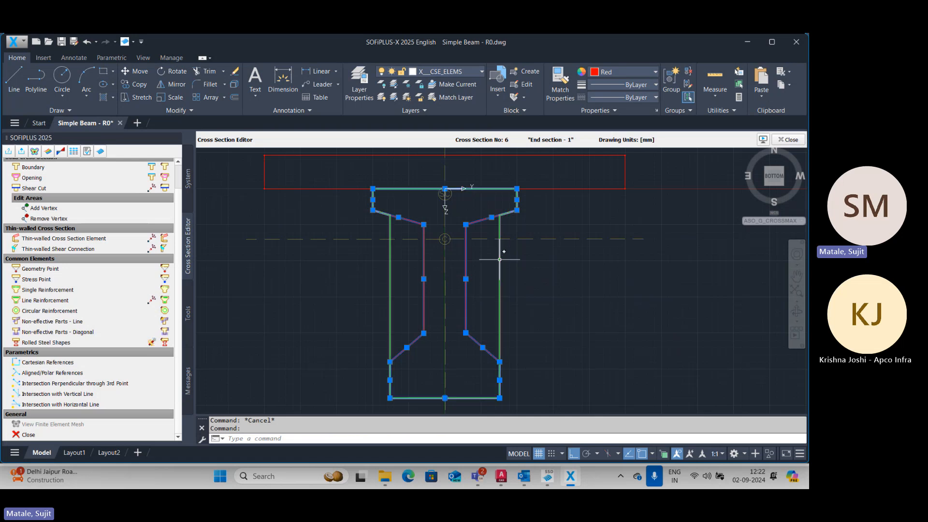
scroll(497, 242, up, 2)
scroll(455, 219, up, 4)
click(450, 215)
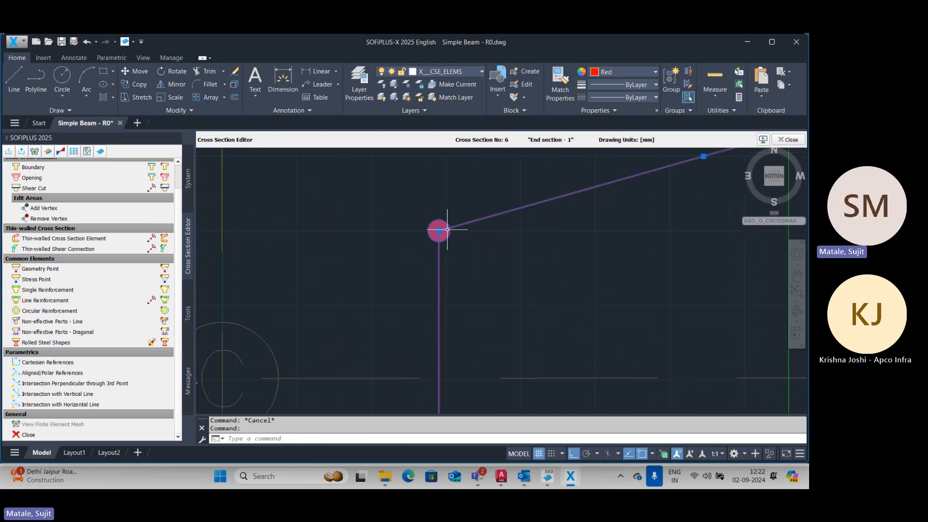
scroll(532, 231, down, 2)
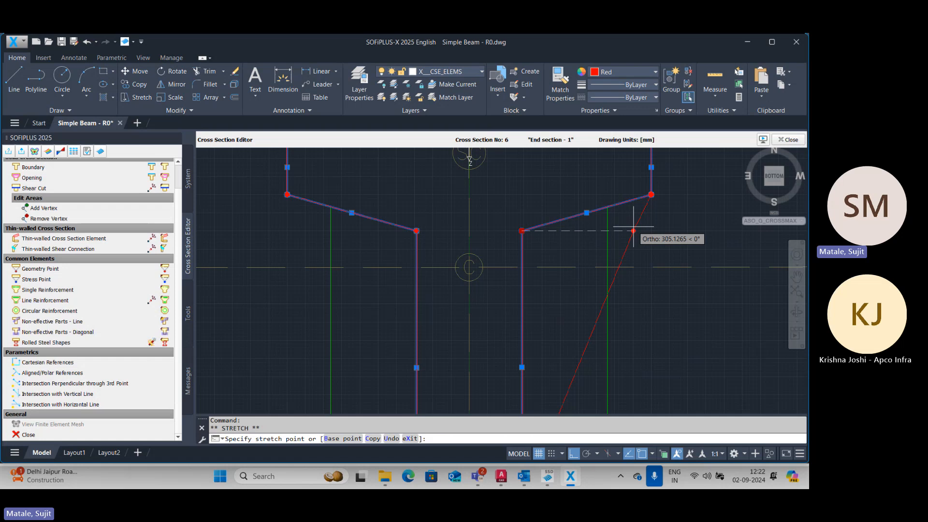
click(607, 231)
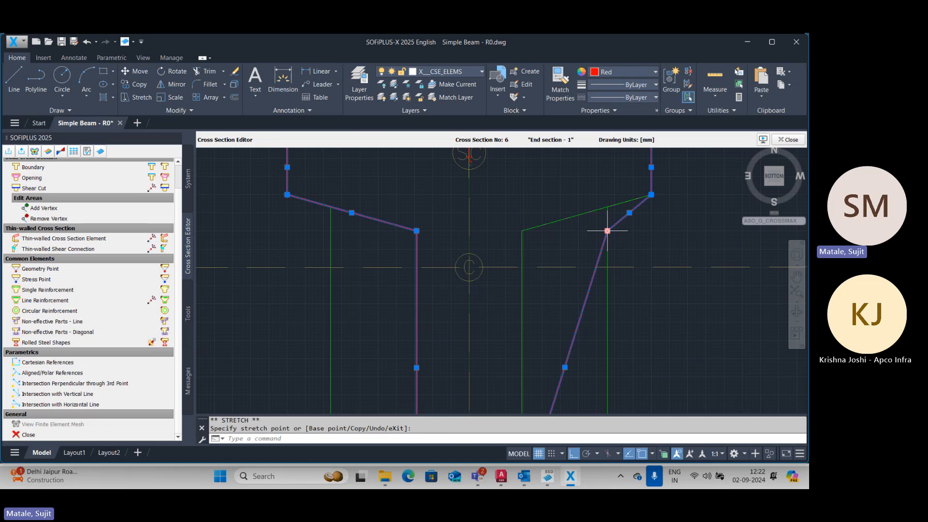
Step: Stretch the left upper web vertex of the girder boundary horizontally outward onto its vertical guide line
scroll(608, 231, down, 4)
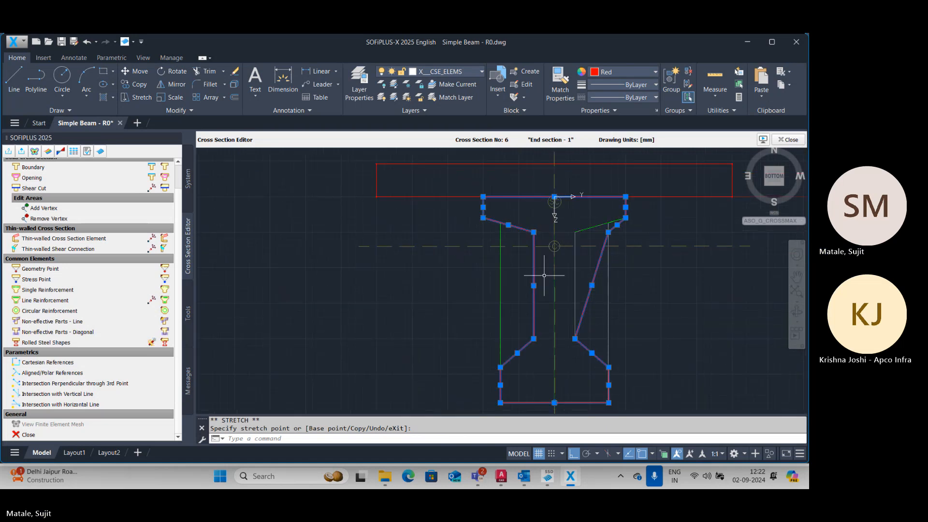
click(533, 232)
scroll(499, 229, up, 4)
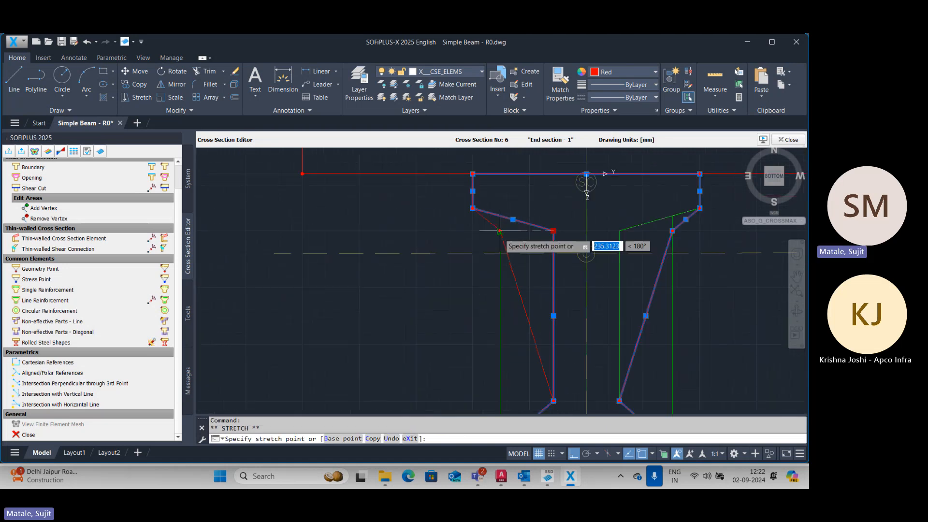
click(499, 229)
scroll(500, 229, down, 4)
Step: Stretch both lower web vertices of the girder boundary outward onto the vertical guide lines and clear the selection
scroll(555, 309, up, 4)
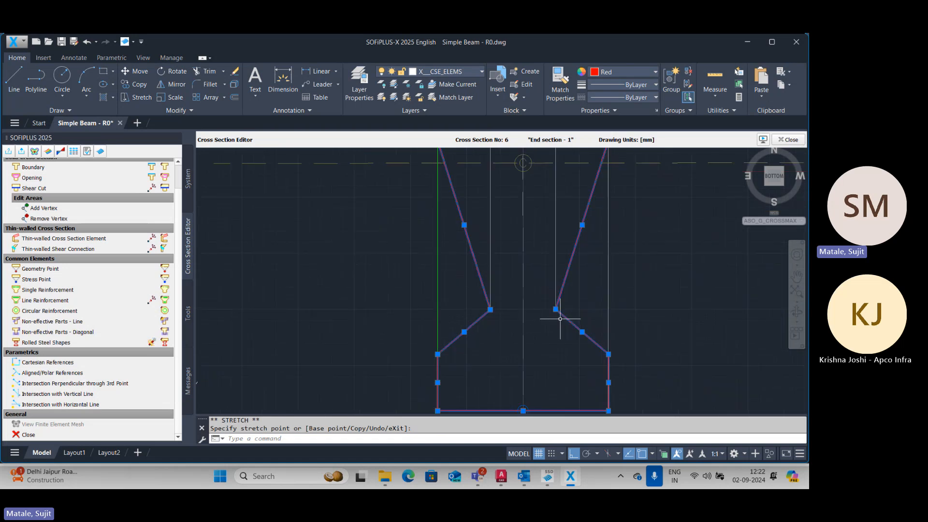
click(555, 310)
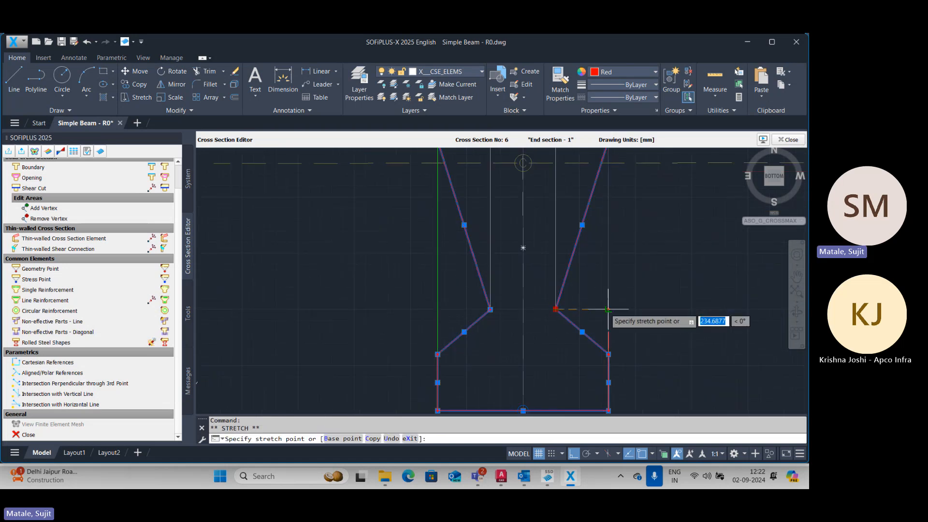
click(608, 310)
click(490, 309)
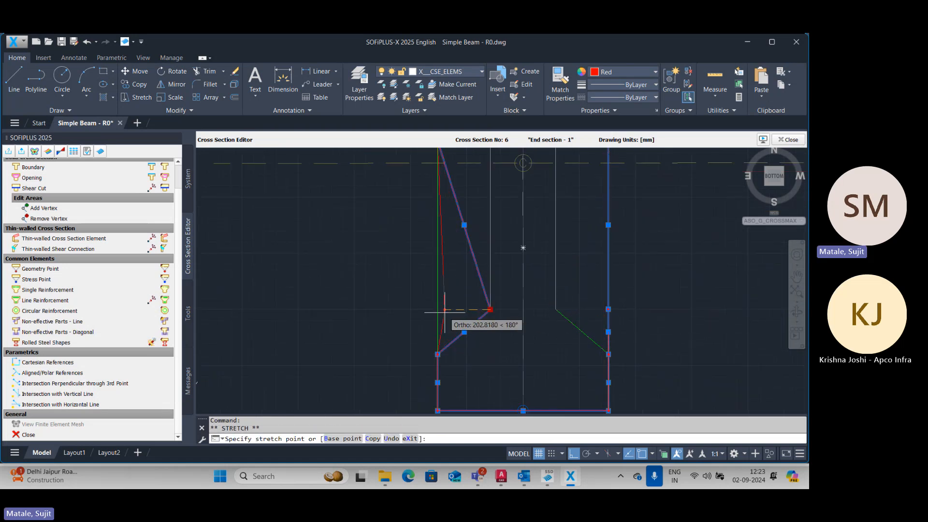
scroll(600, 311, down, 4)
key(Escape)
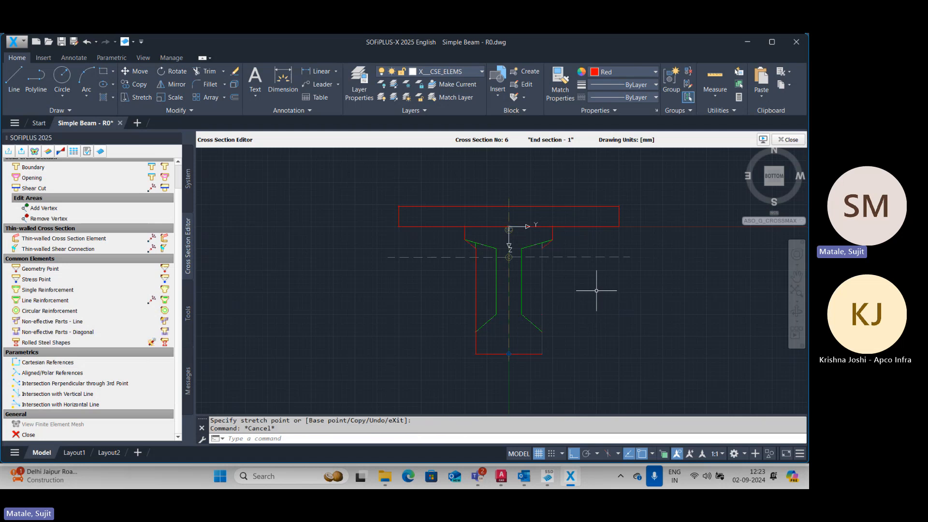
key(Escape)
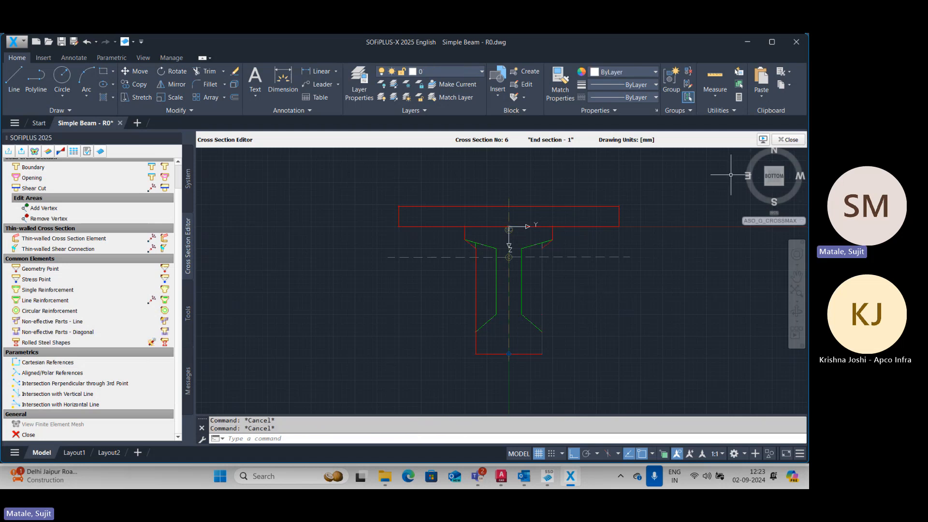
Step: Move both upper web vertices up to where the vertical guide lines meet the original sloped flange edges
scroll(537, 249, up, 5)
click(579, 213)
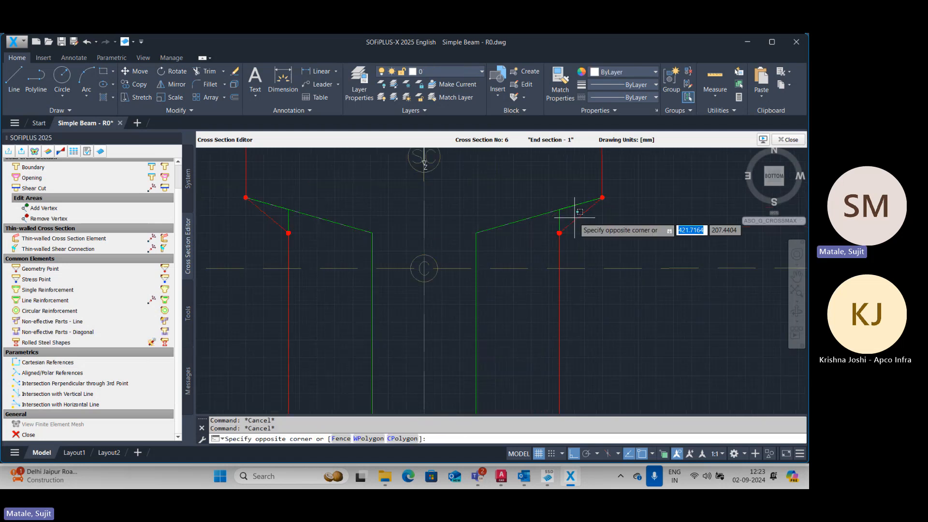
click(547, 227)
click(559, 233)
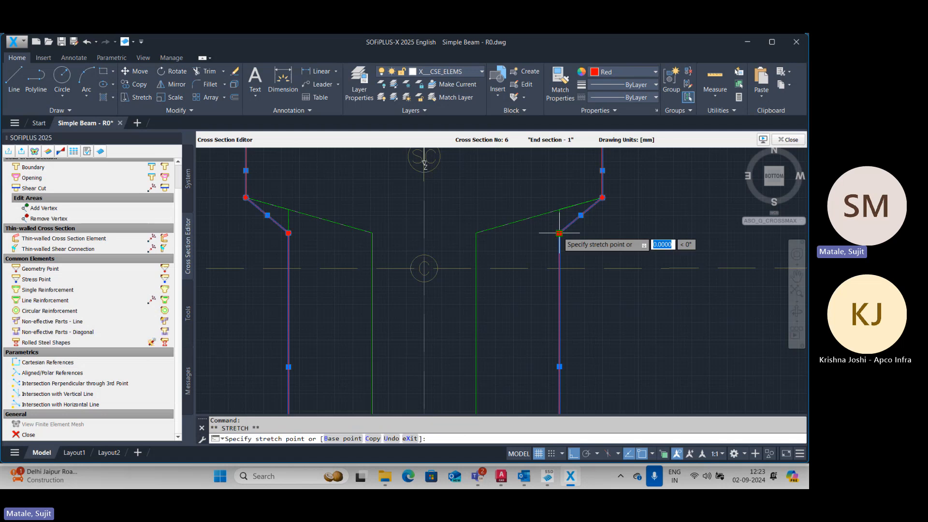
click(559, 209)
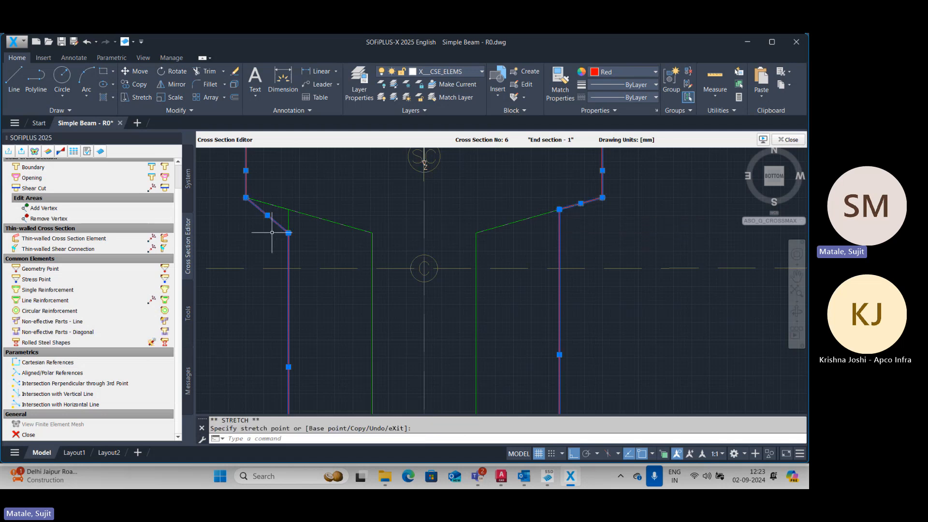
click(289, 210)
key(Escape)
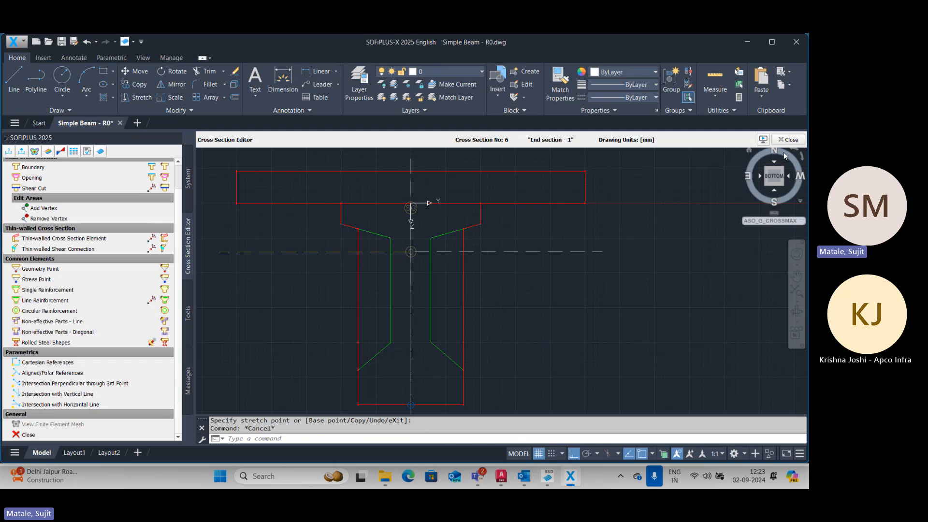
Step: Recalculate cross section 6 "End section - 1" and close the cross section editor
click(762, 140)
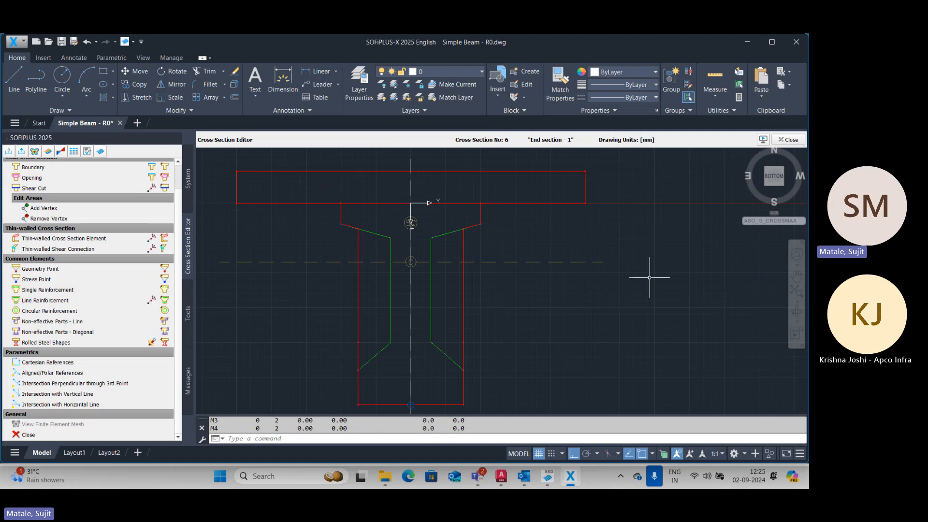
click(790, 141)
click(403, 260)
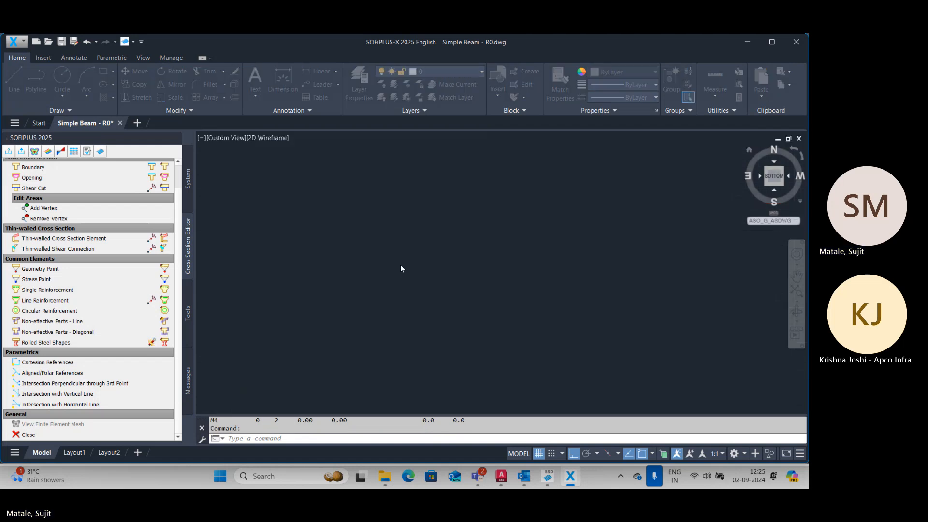
click(471, 236)
click(429, 267)
click(373, 323)
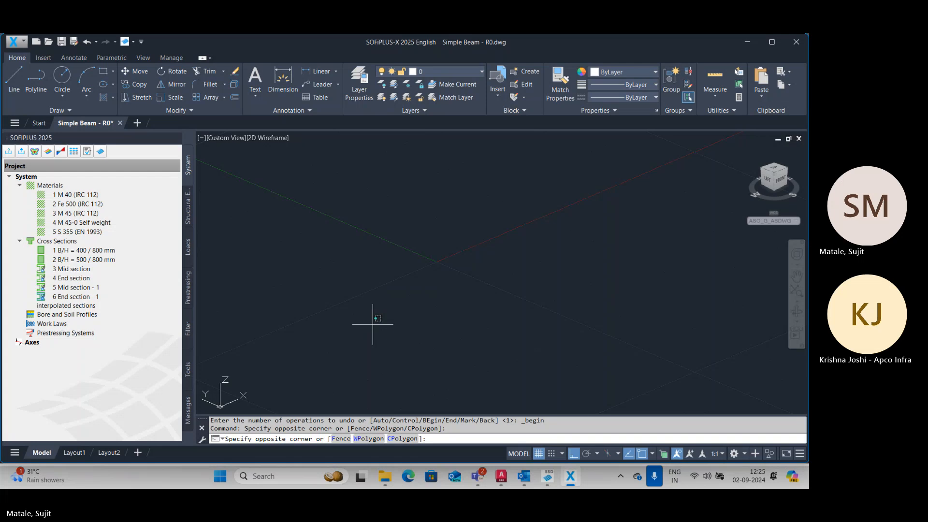
click(481, 233)
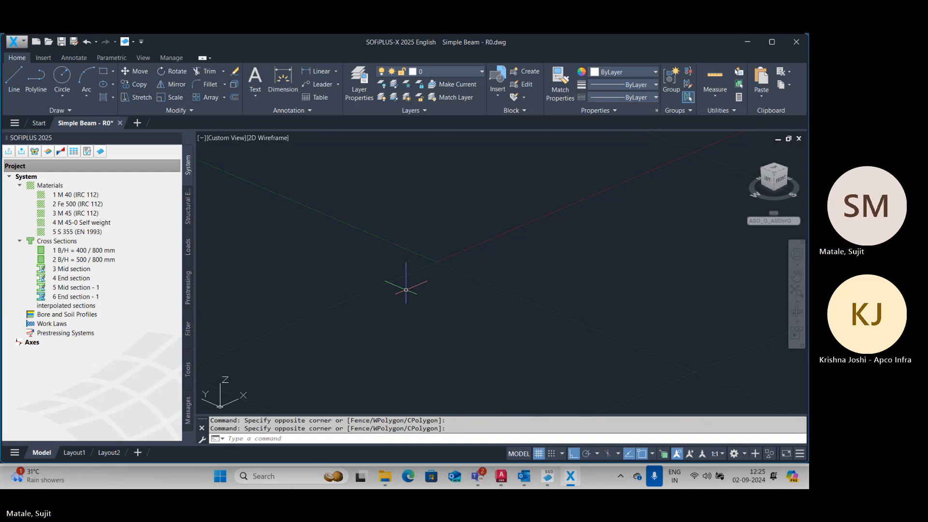
Step: Draw a line 10 units long from the origin 0,0 along the X axis
text(L)
key(Return)
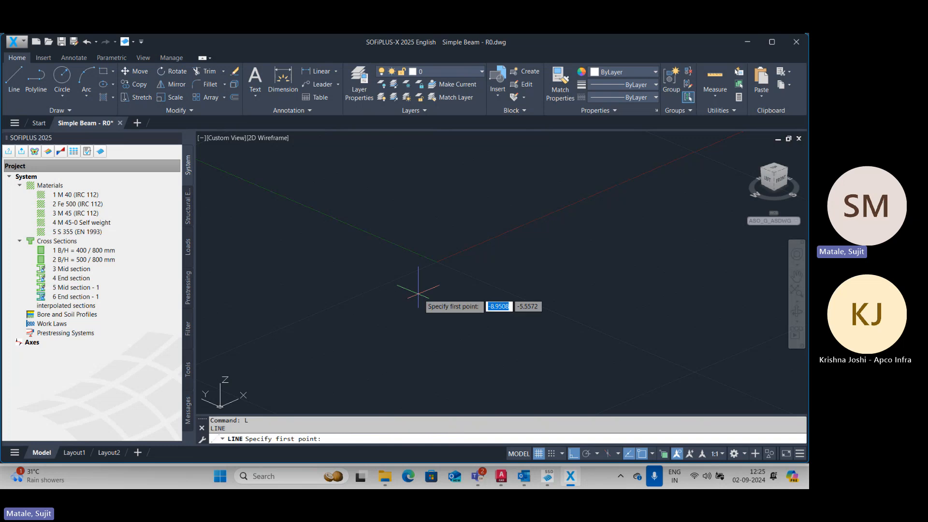
text(0)
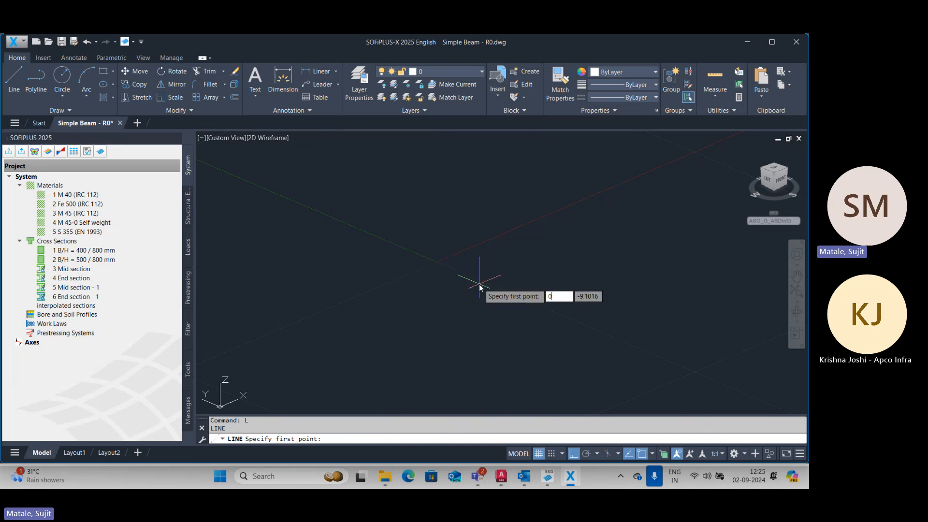
key(Tab)
text(0)
key(Return)
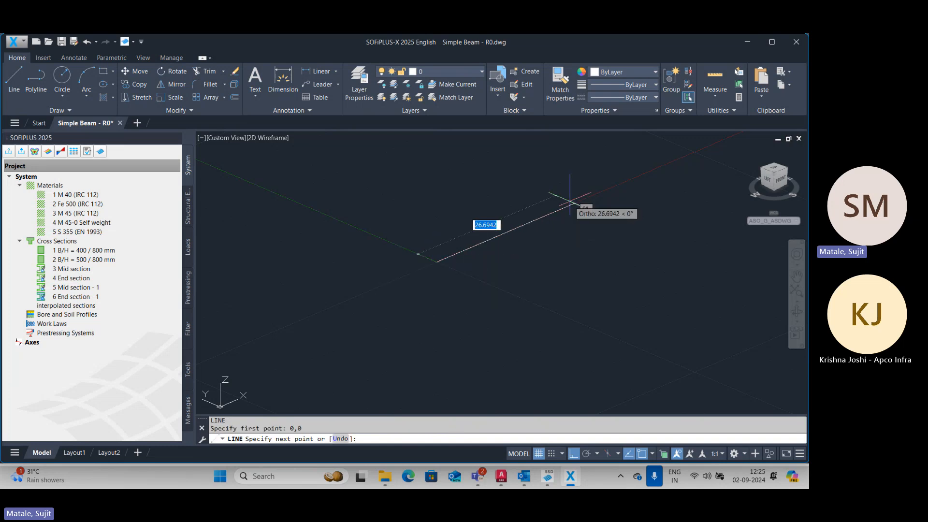
text(10)
key(Return)
key(Escape)
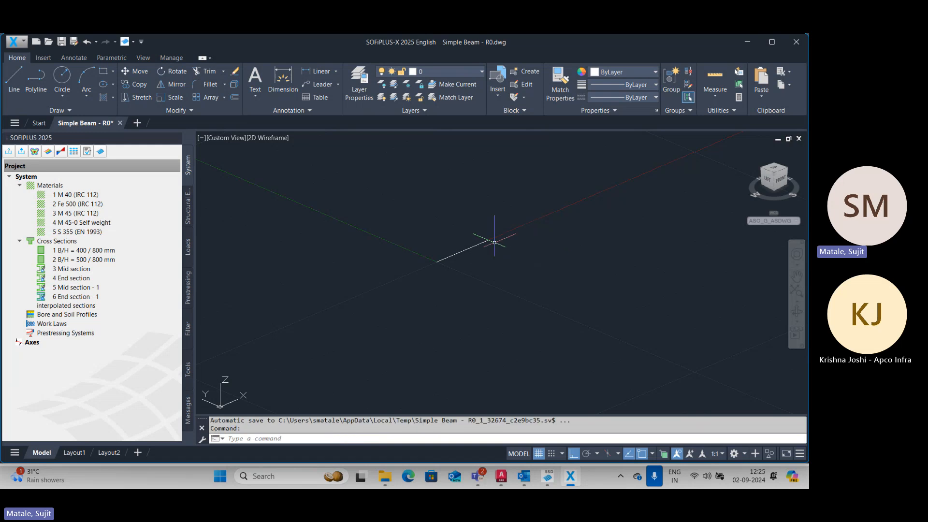
scroll(450, 252, up, 6)
key(Escape)
key(Escape)
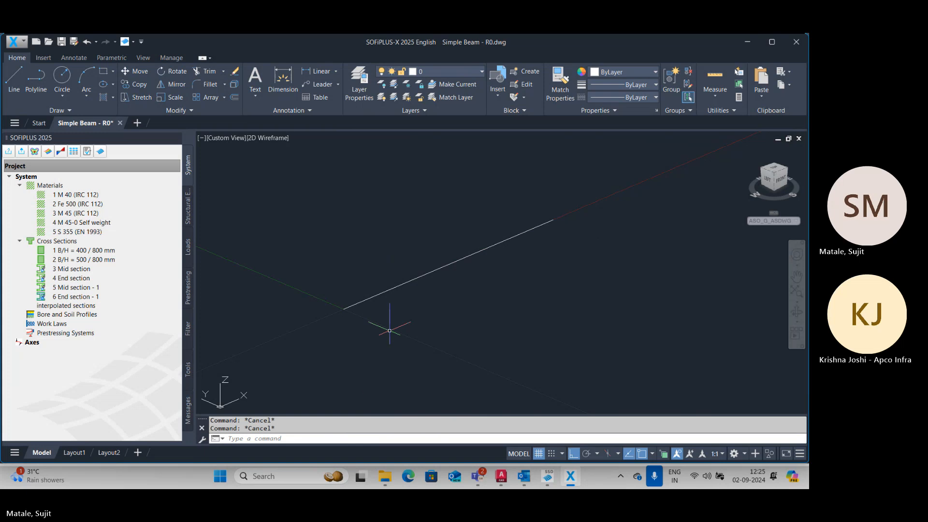
Step: Begin a new structural line and assign it to group 10
click(189, 218)
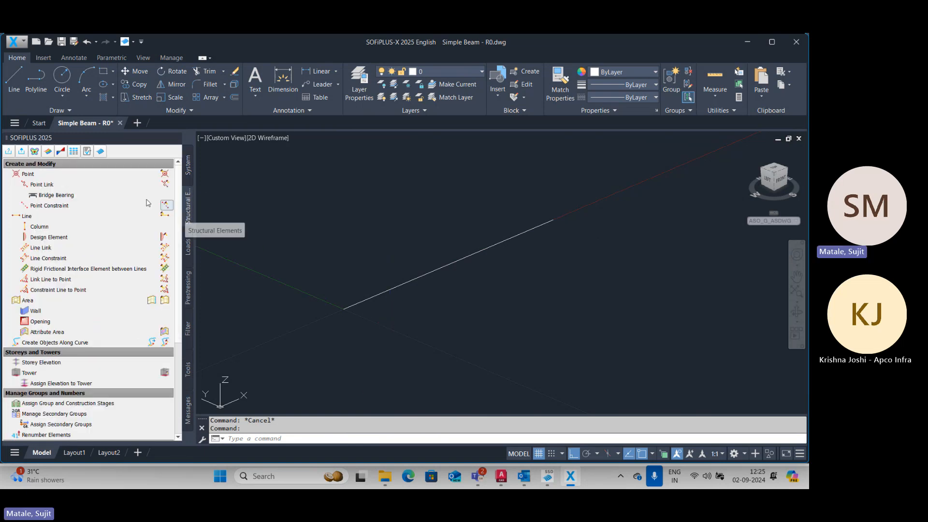
click(99, 216)
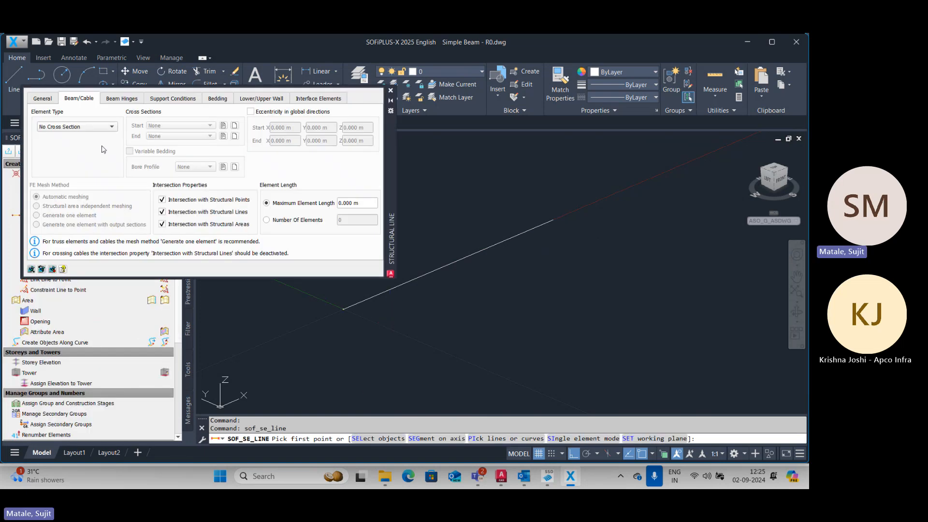
click(41, 100)
click(248, 125)
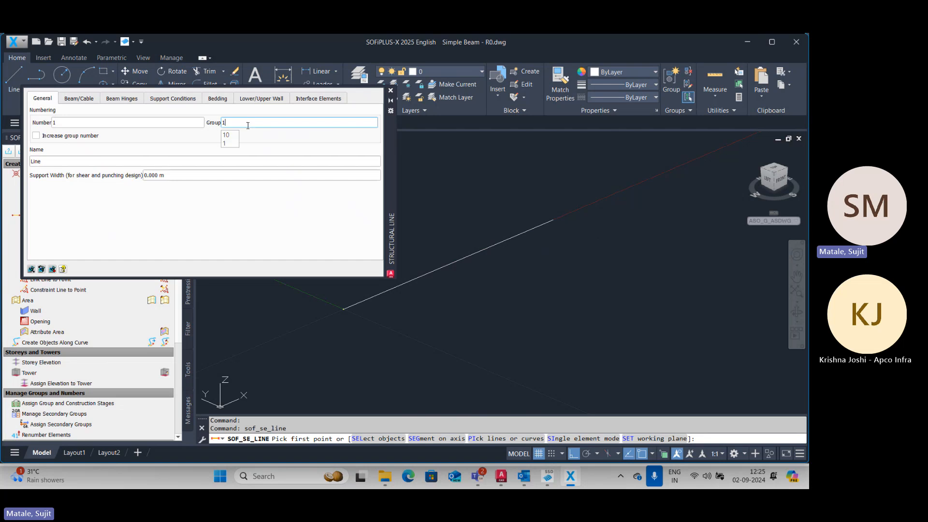
text(0)
Step: Set the structural line's element type to As Cross Section with cross section 5 "Mid section - 1" at start and end
click(70, 99)
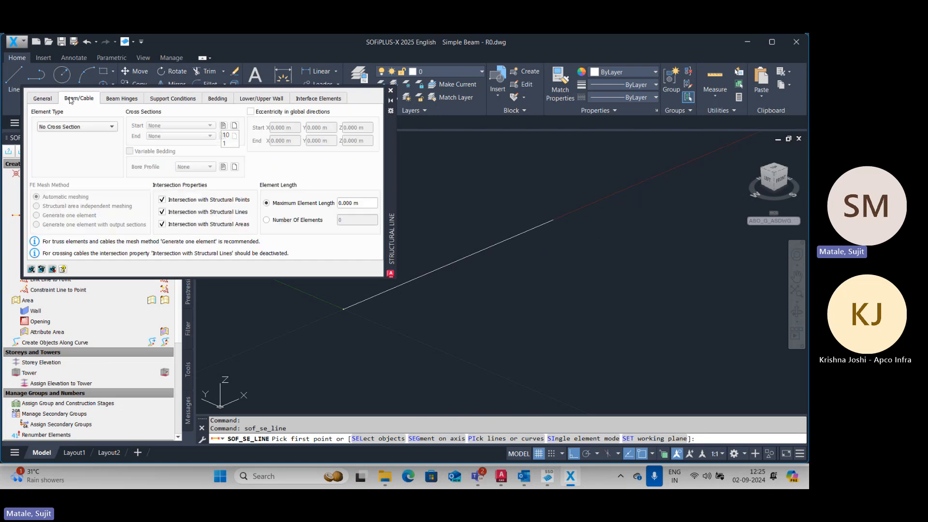
click(77, 126)
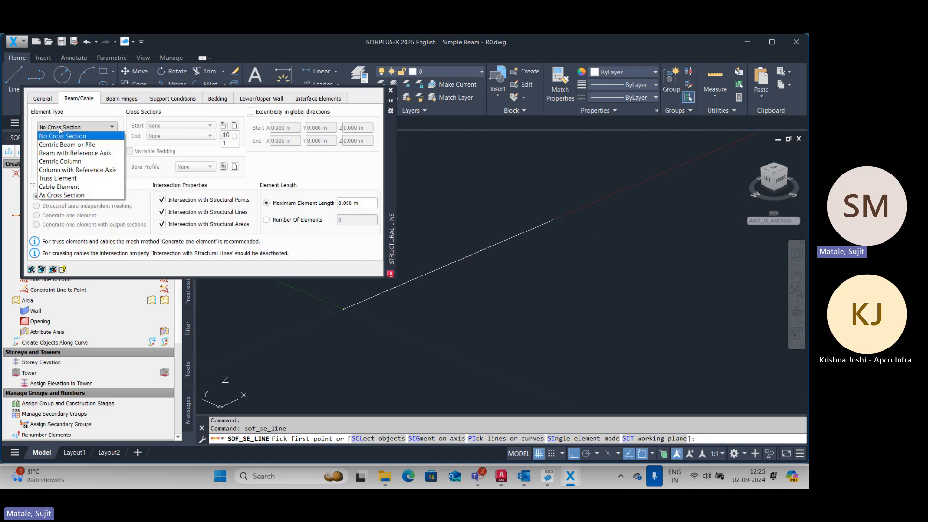
click(61, 195)
click(171, 127)
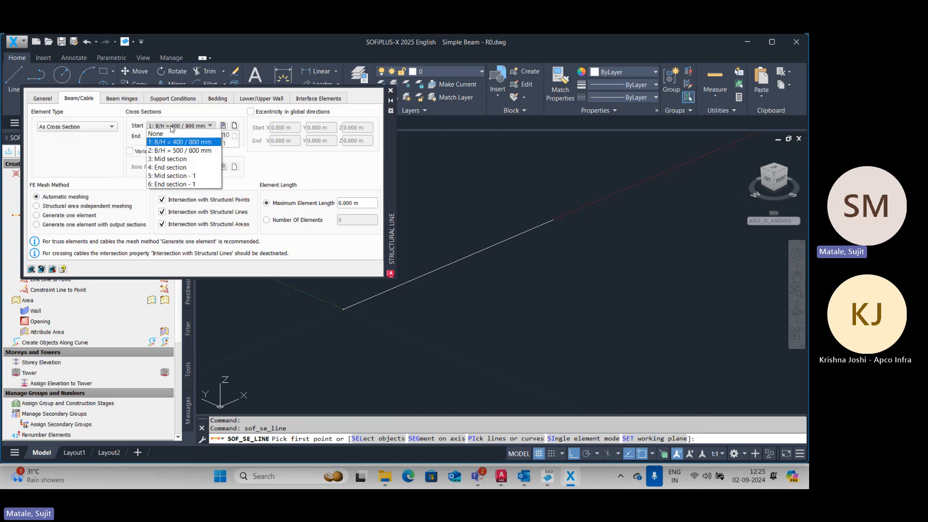
click(173, 177)
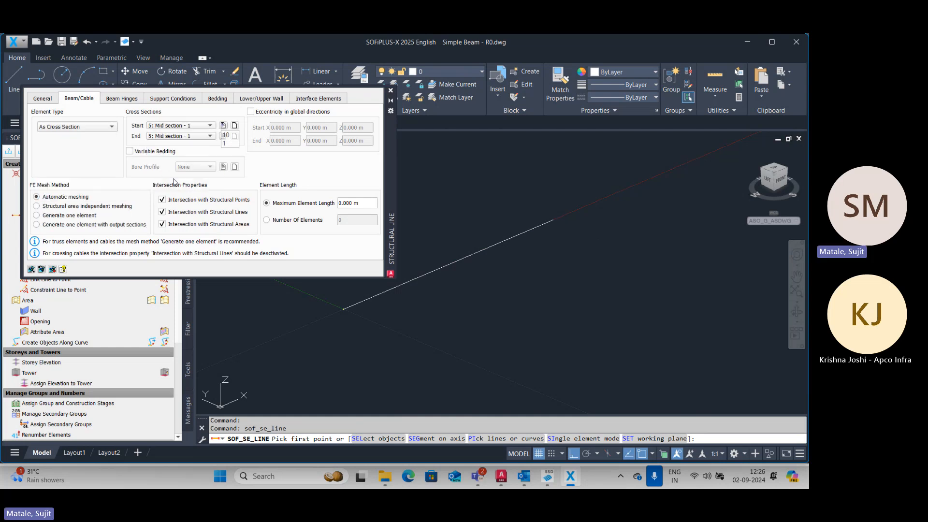
Step: Create the structural line by picking the existing 10-unit line, and end the command
click(483, 439)
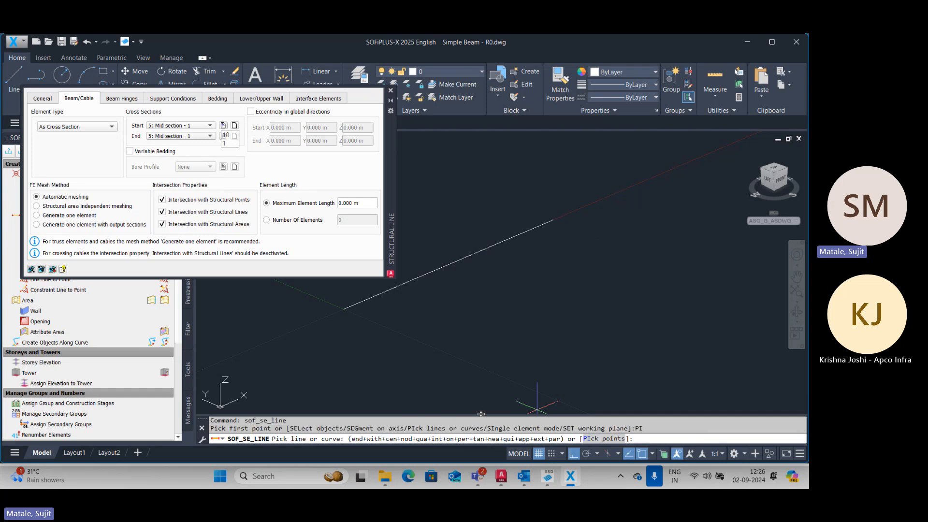
click(495, 245)
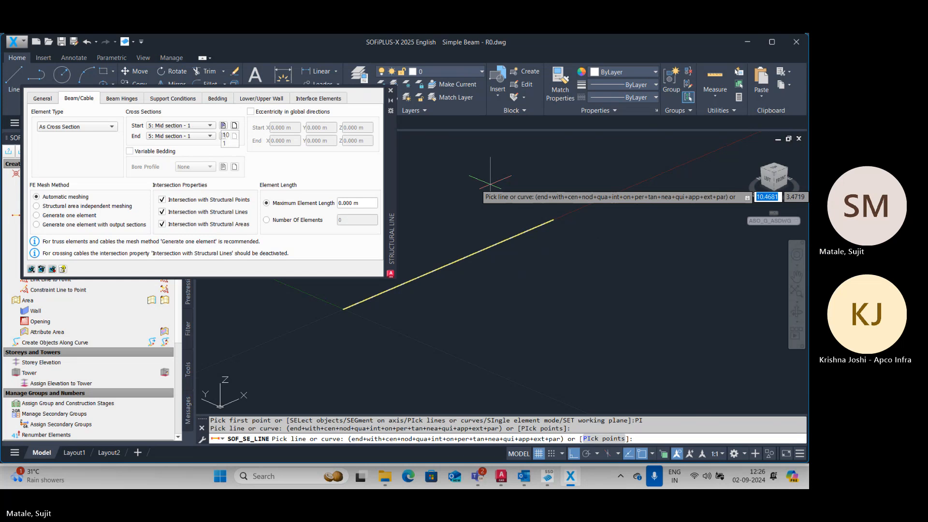
key(Escape)
key(Escape)
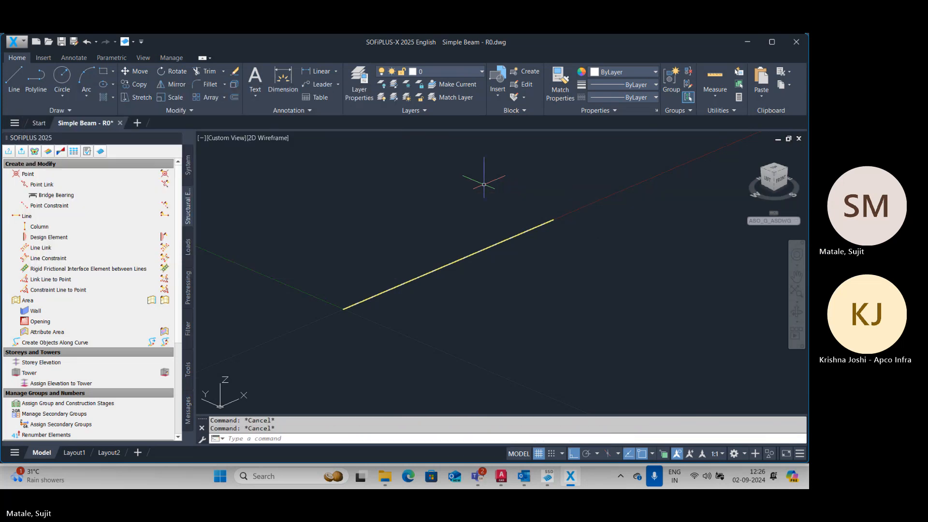
Step: View the beam in the Conceptual visual style and return to 2D Wireframe
click(283, 140)
click(317, 175)
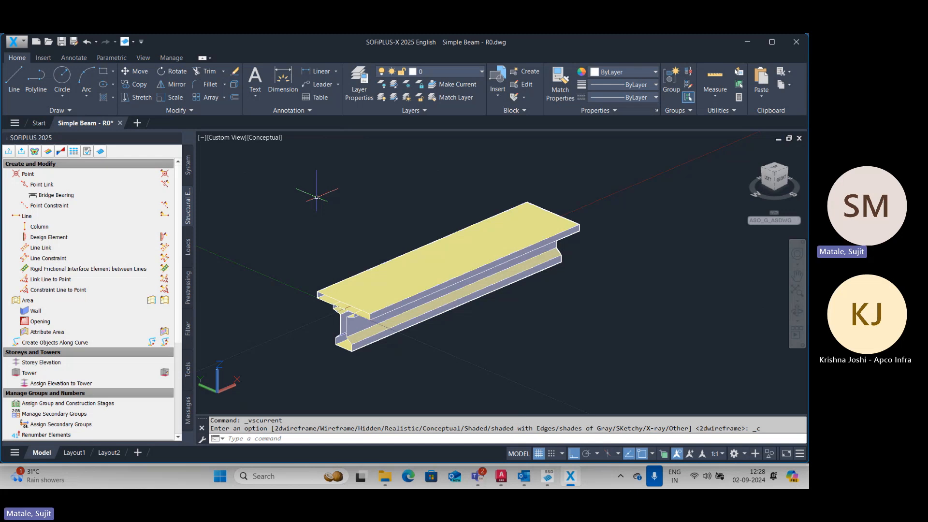
click(256, 138)
click(283, 162)
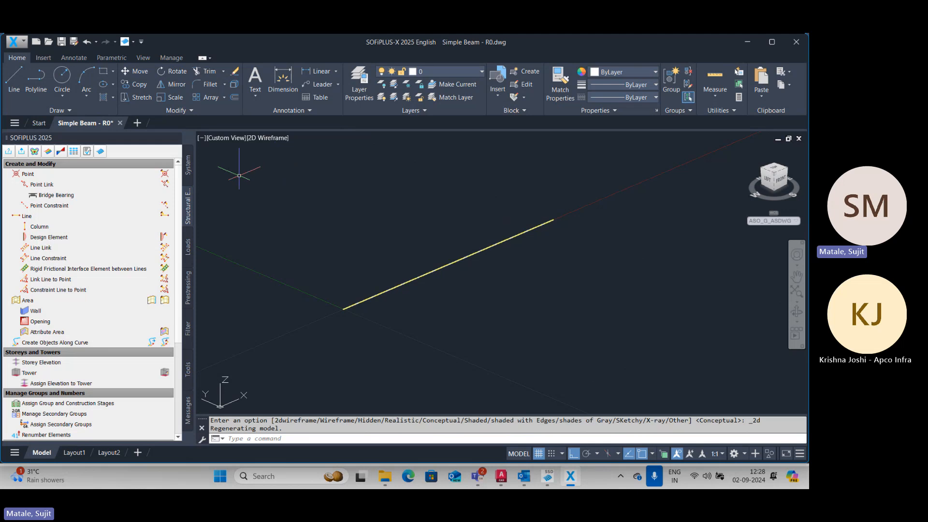
Step: Place a structural point at the beam's start (origin) with local supports PX, PY, PZ and MX
click(136, 176)
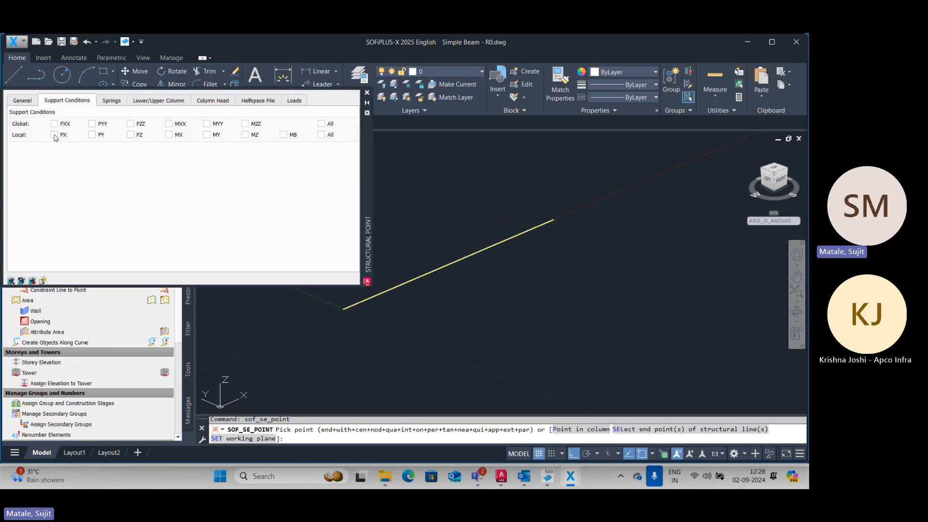
click(54, 135)
click(91, 135)
click(130, 135)
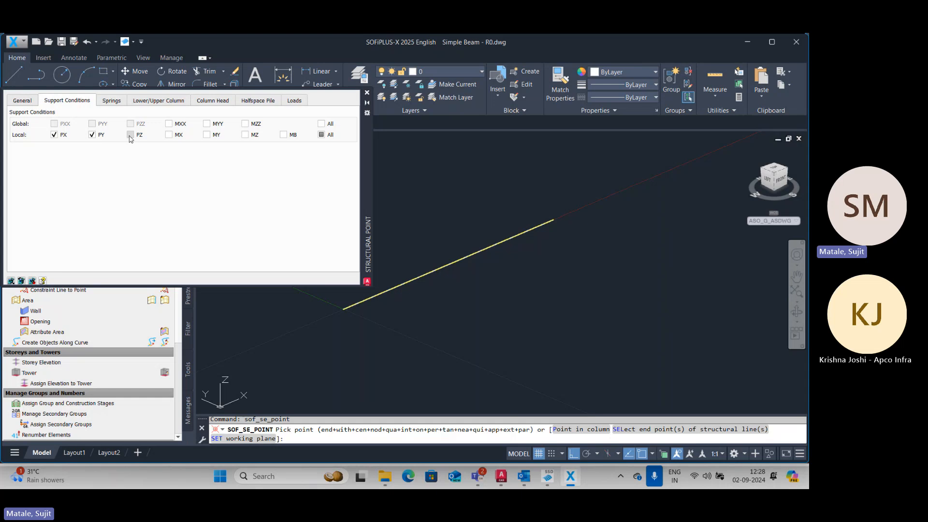
click(168, 135)
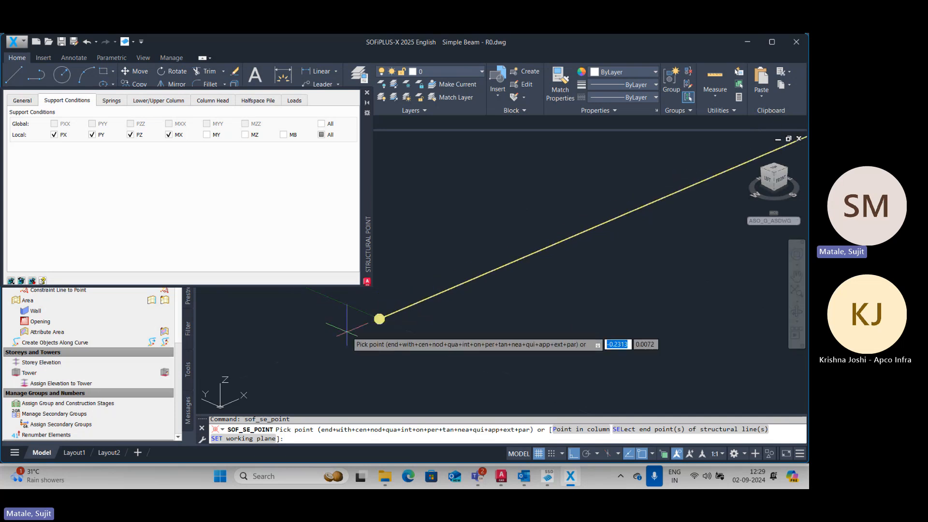
click(380, 319)
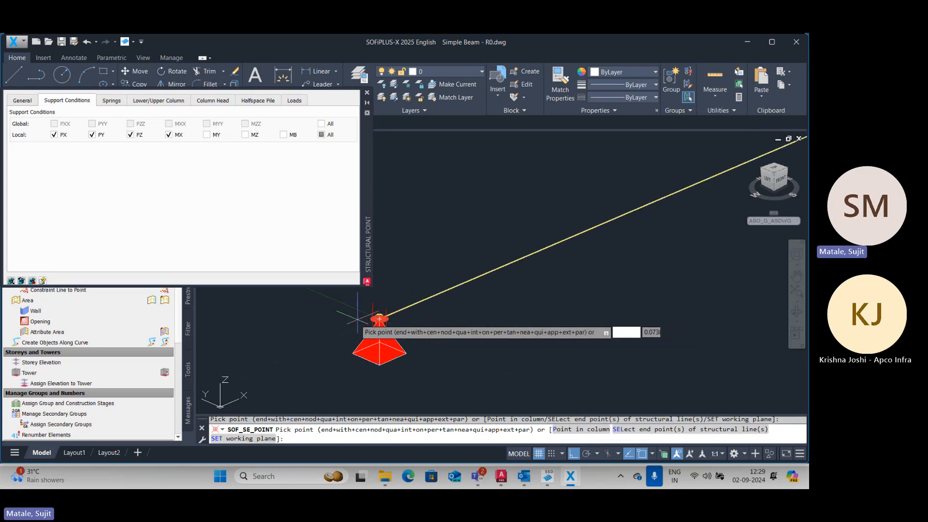
Step: Place a structural point at the beam's far end with only local supports PY and PZ, and finish the command
click(54, 135)
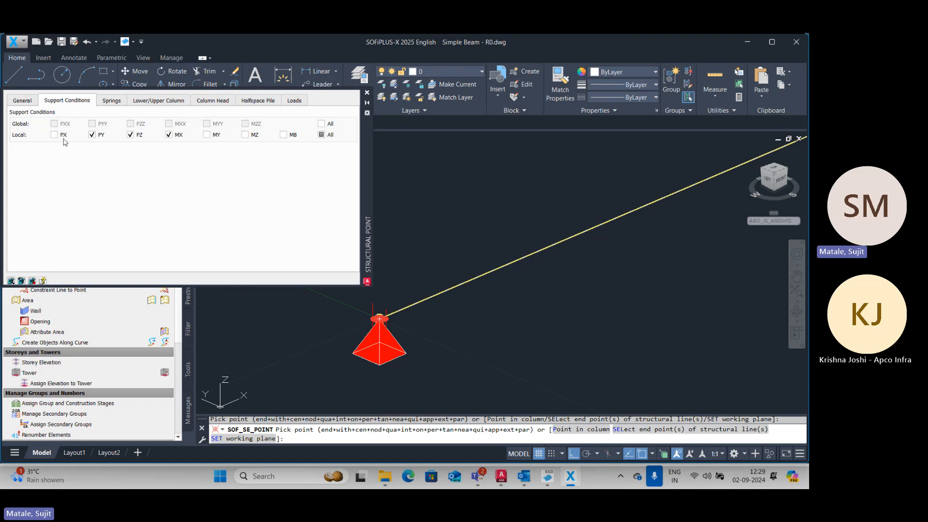
click(168, 135)
scroll(473, 290, down, 5)
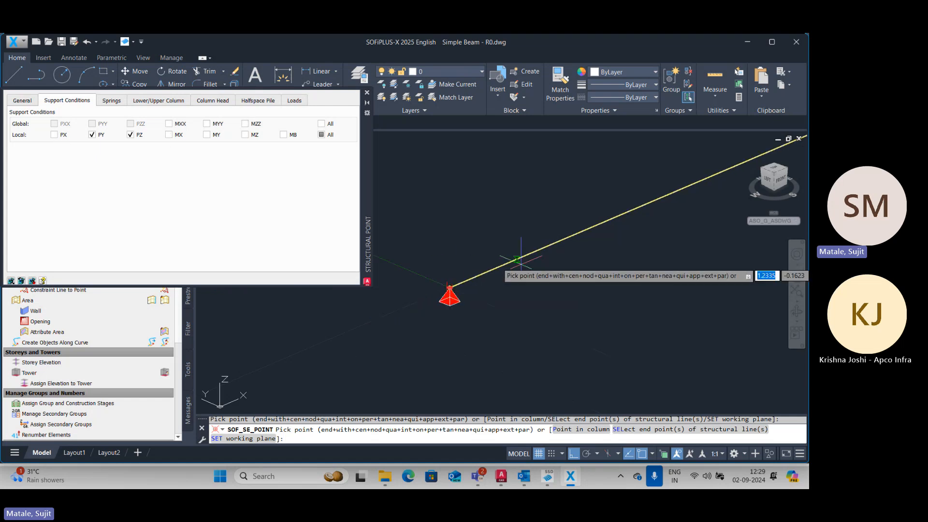
scroll(669, 211, up, 5)
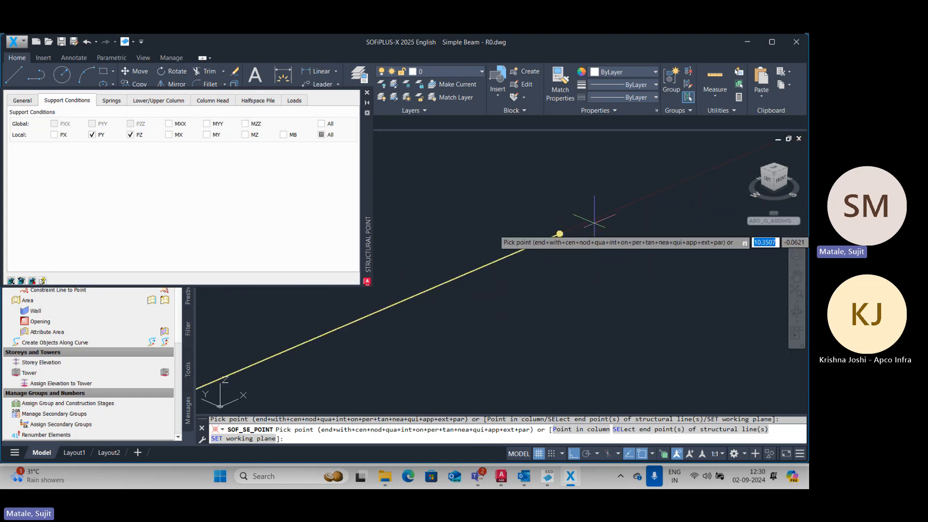
click(559, 233)
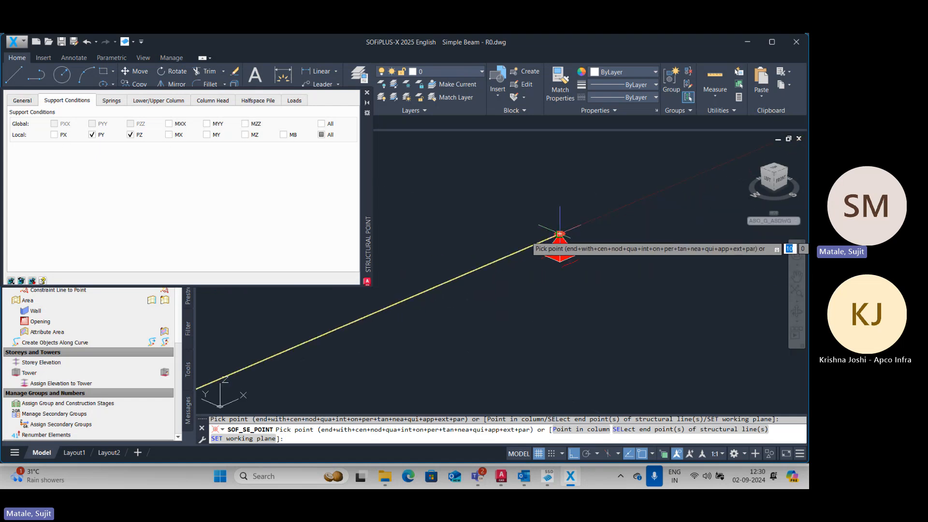
click(366, 92)
scroll(420, 205, down, 5)
middle_drag(420, 208, 566, 176)
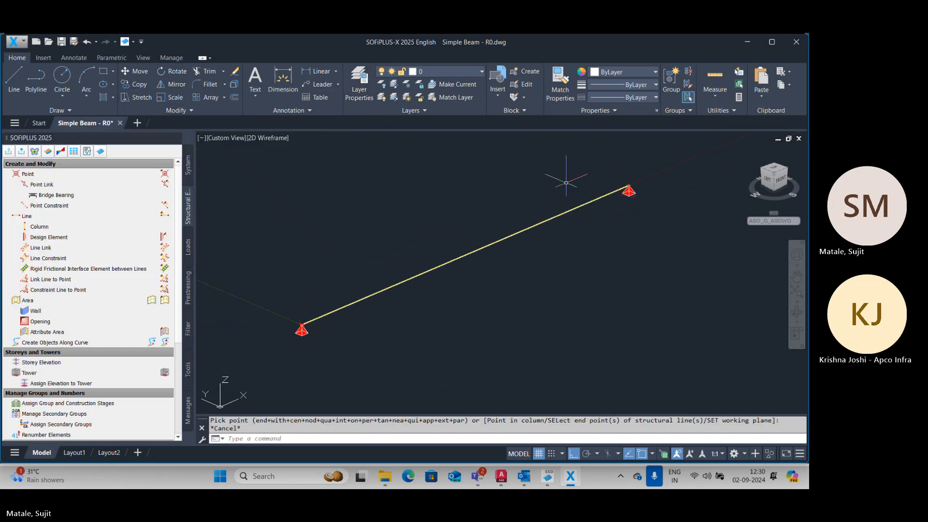
double_click(388, 210)
right_click(409, 179)
click(401, 184)
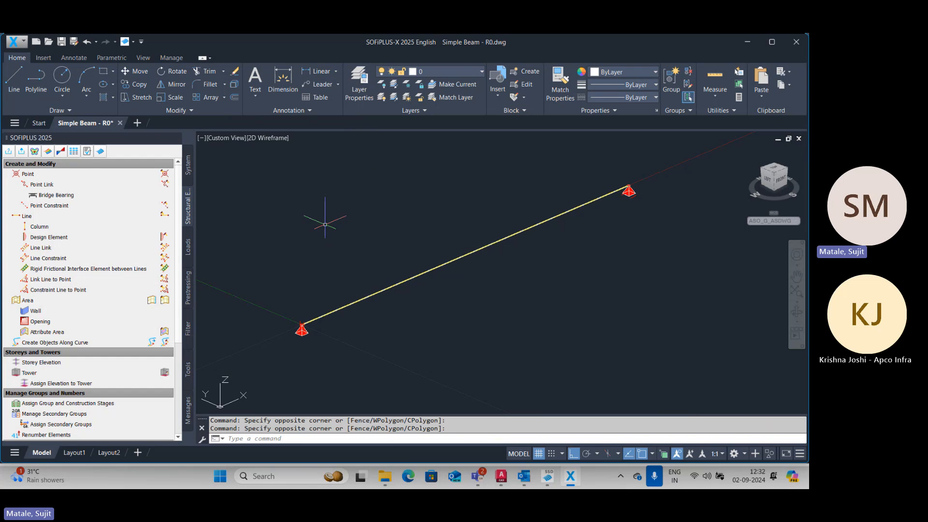
key(Escape)
key(Escape)
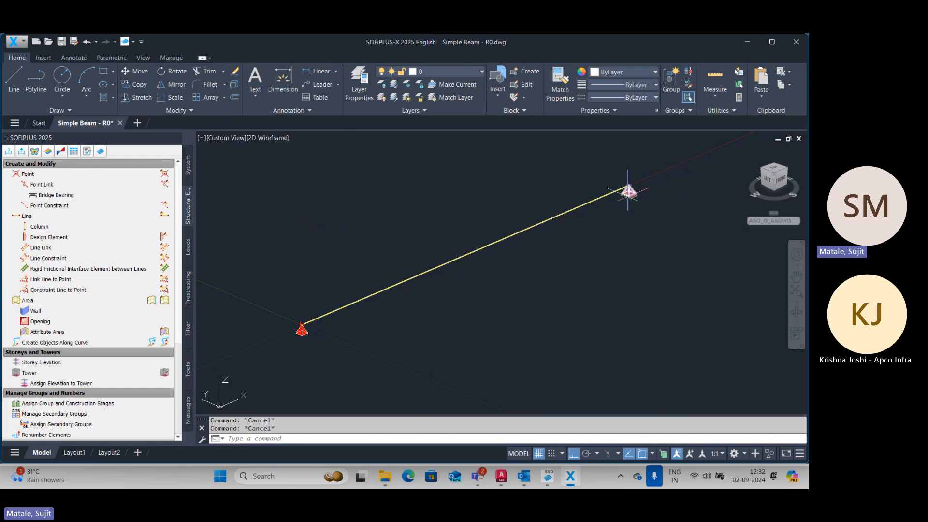
Step: Move both support points 1.45 units straight down in the negative Z direction
click(628, 192)
click(303, 332)
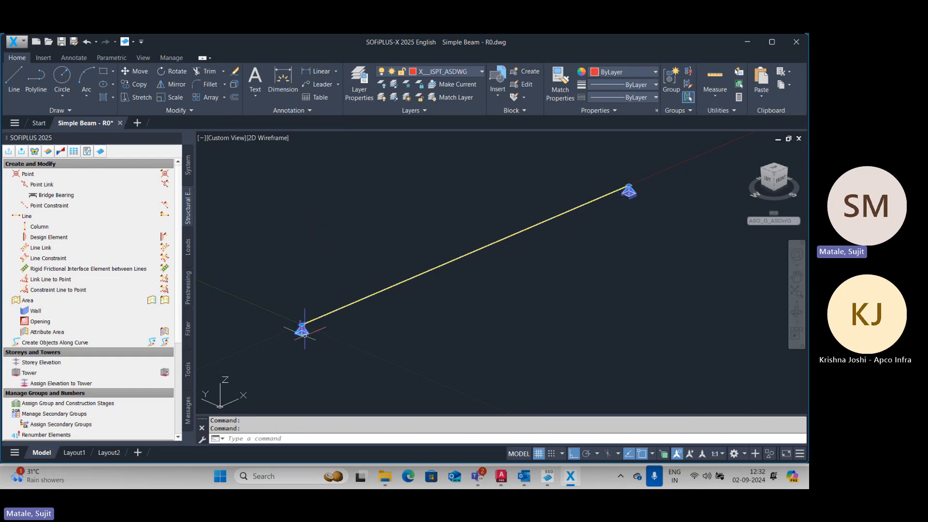
text(m)
key(Return)
click(486, 303)
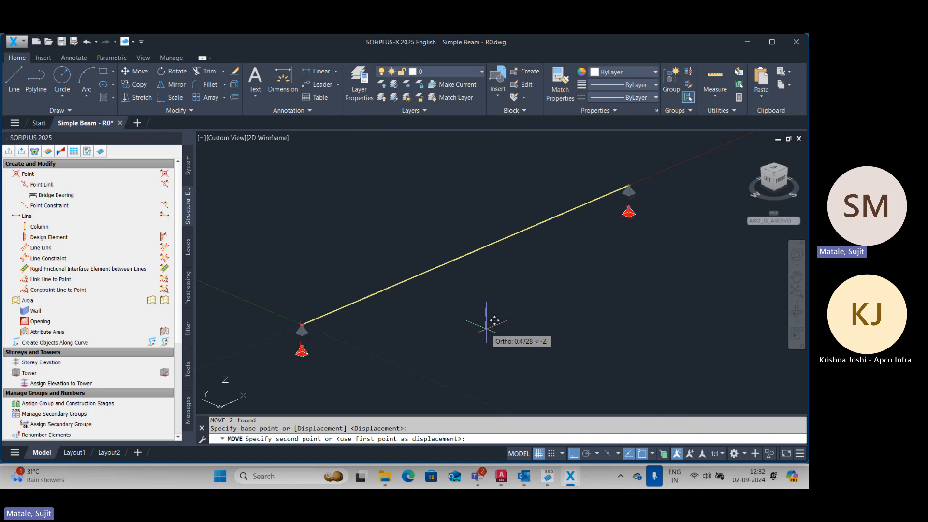
text(1.45)
key(Return)
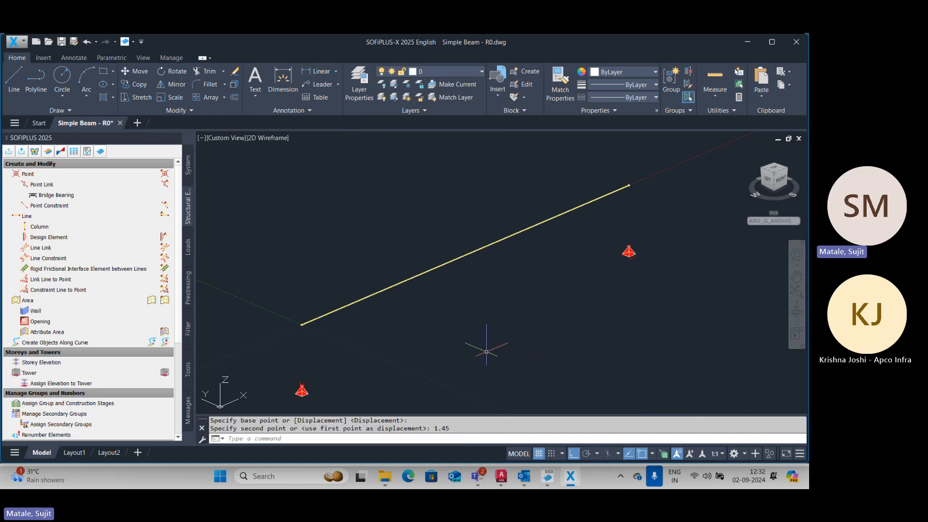
key(Escape)
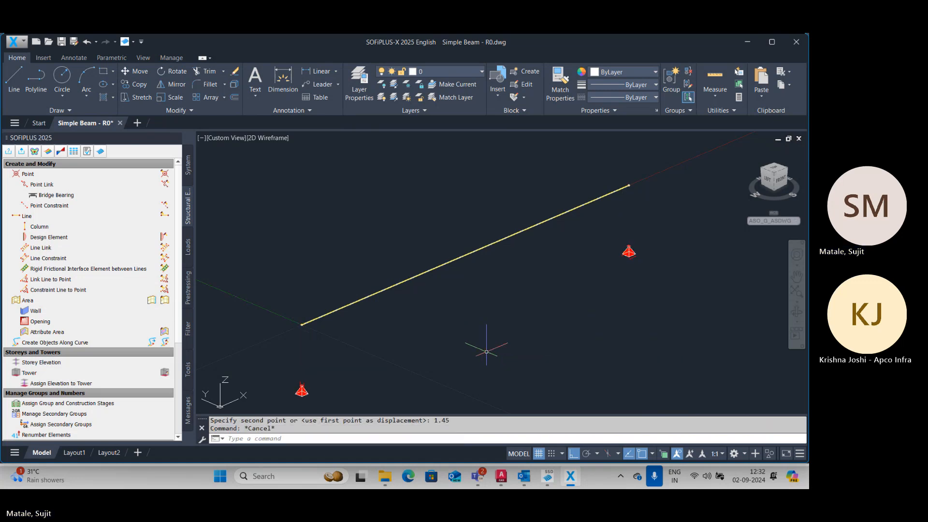
Step: Add a point constraint in all global directions from the lowered support at the far end up to the beam's end point
click(74, 210)
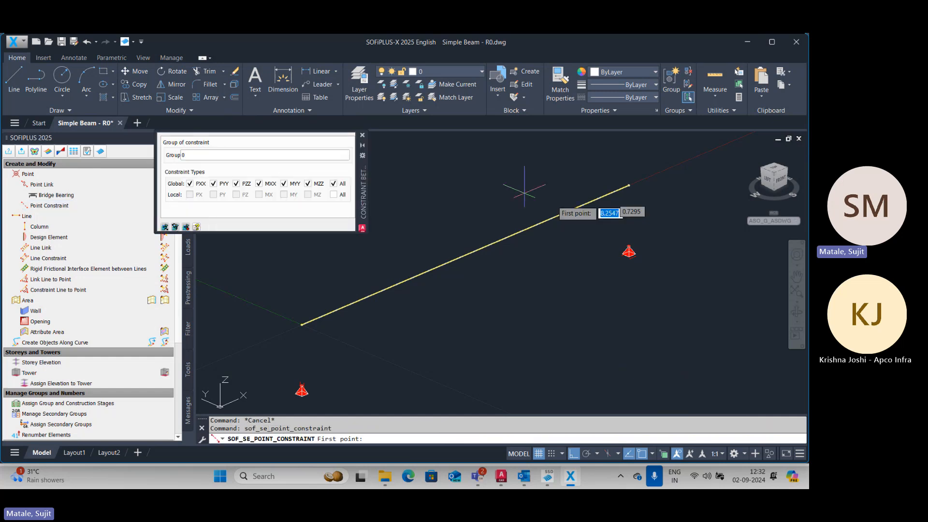
scroll(646, 222, up, 2)
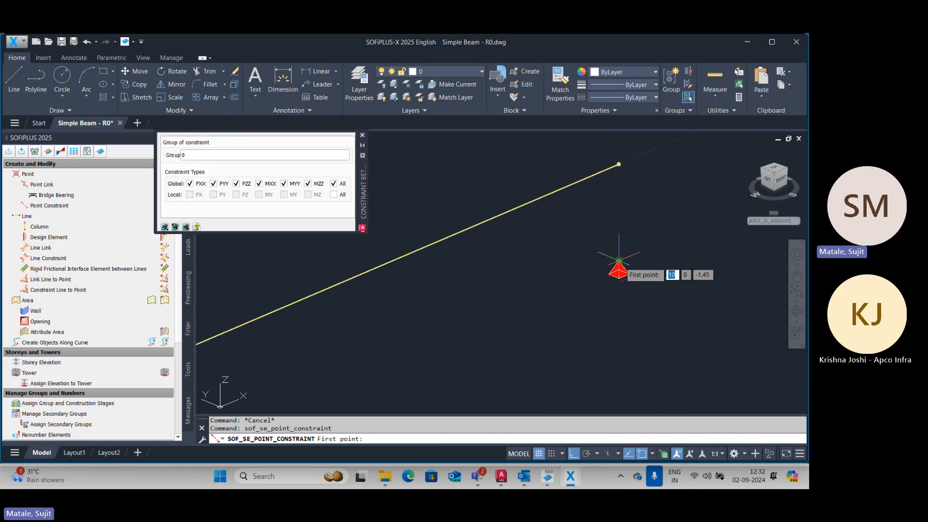
click(619, 262)
click(619, 189)
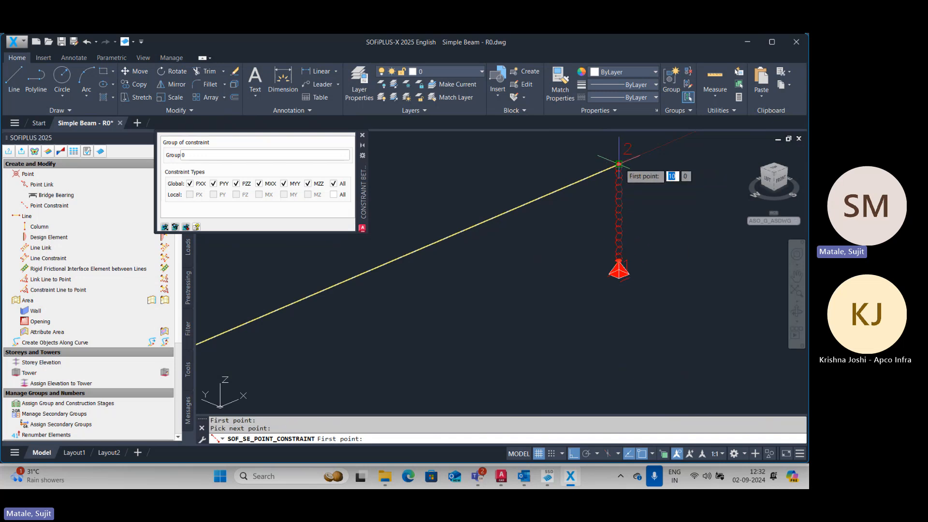
Step: Add the same point constraint from the lowered support at the origin end up to the beam's start point, and end the command
scroll(613, 193, down, 2)
scroll(295, 370, up, 2)
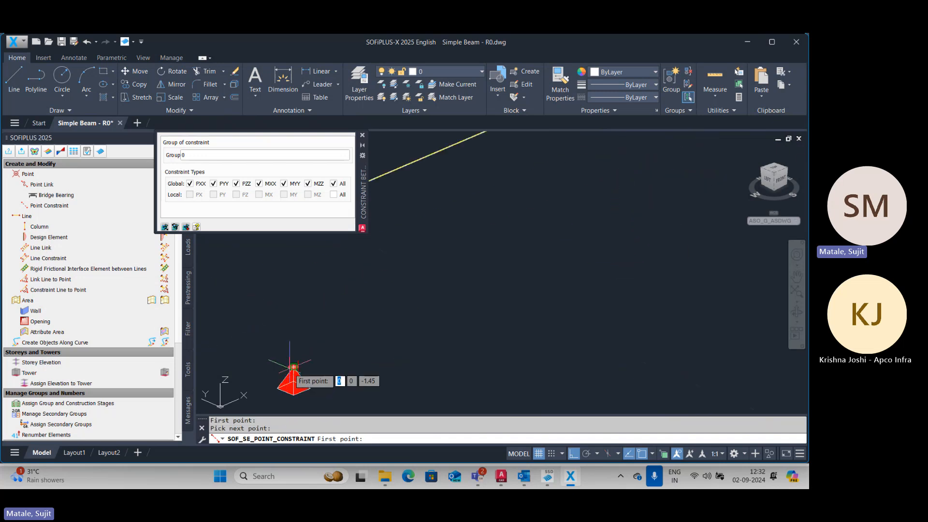
click(290, 376)
scroll(295, 369, down, 2)
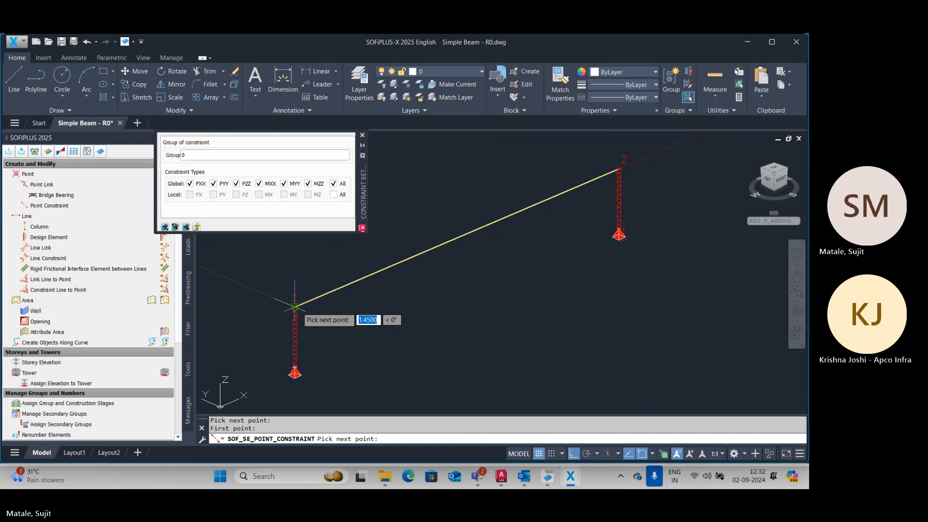
click(295, 307)
key(Escape)
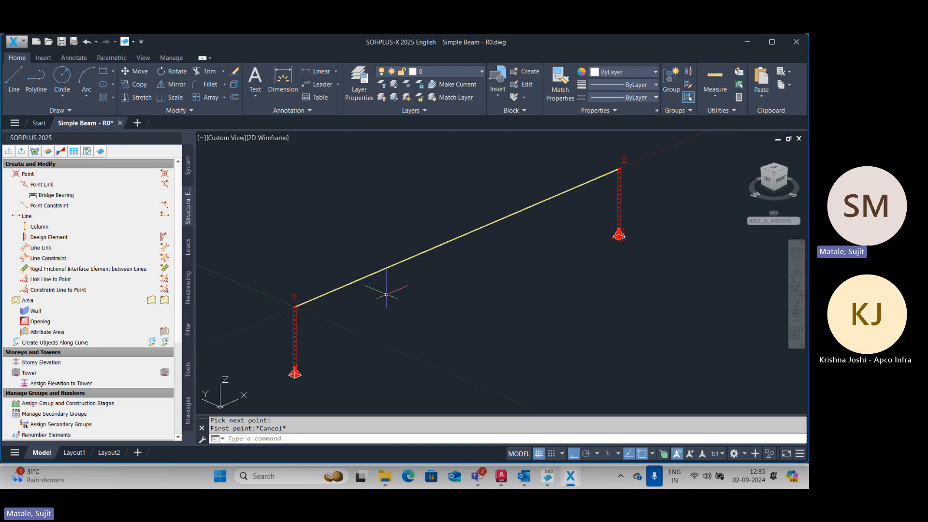
scroll(387, 294, down, 2)
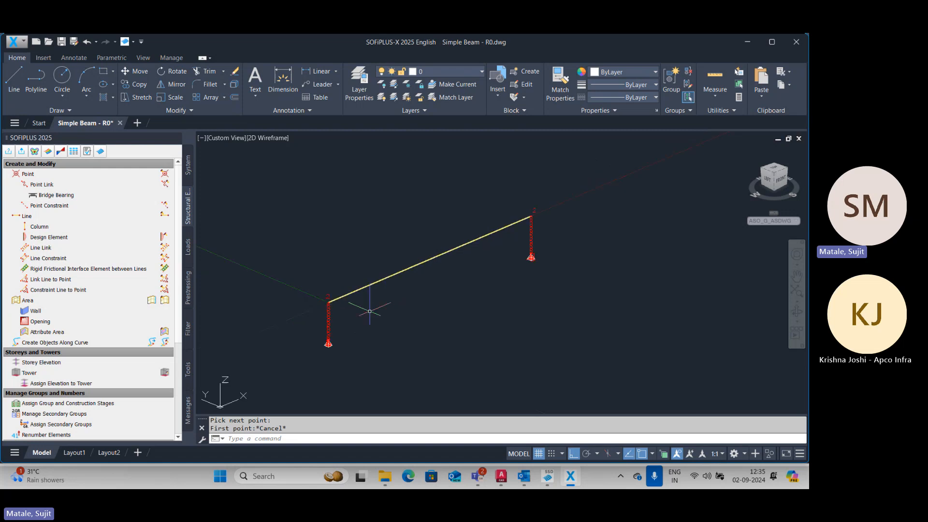
key(Escape)
key(Escape)
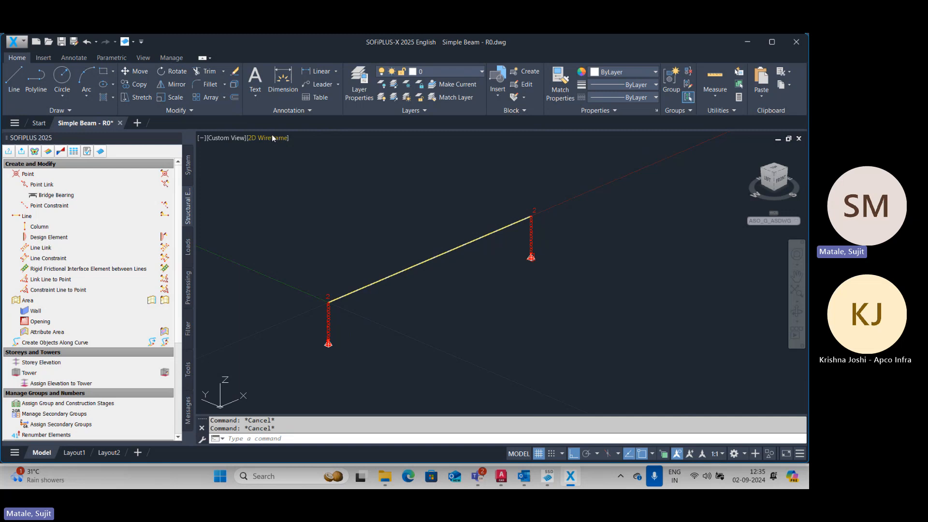
Step: Switch the viewport to the Conceptual style and copy the whole beam model as an array of 30 items spaced 2.95 along Y
click(271, 137)
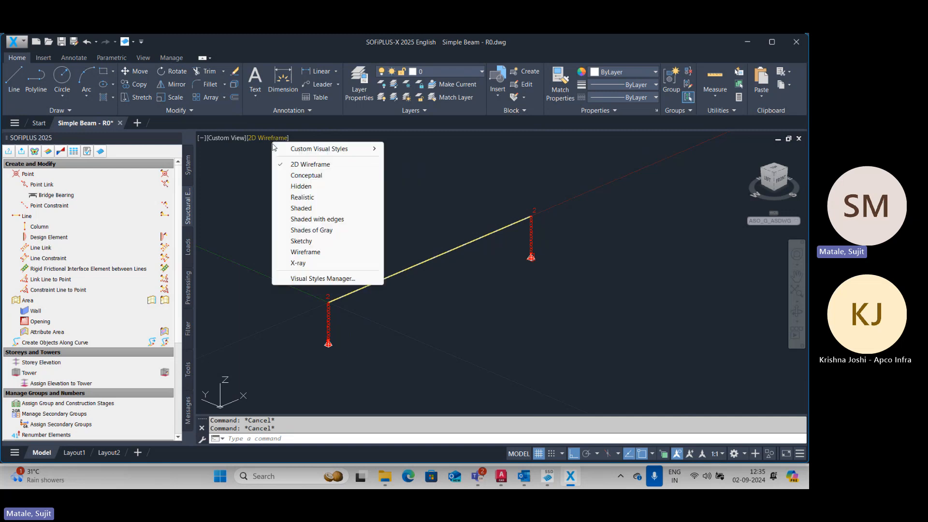
click(306, 175)
click(631, 172)
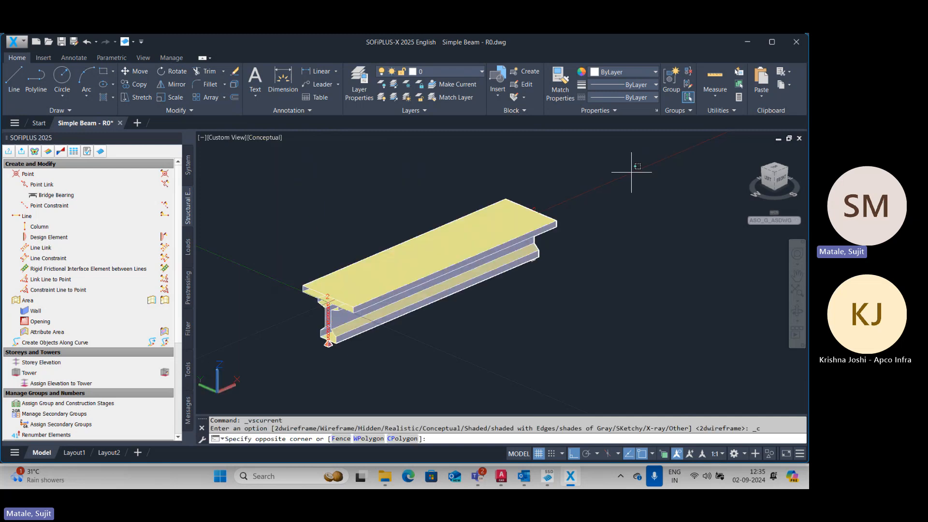
click(245, 392)
text(c)
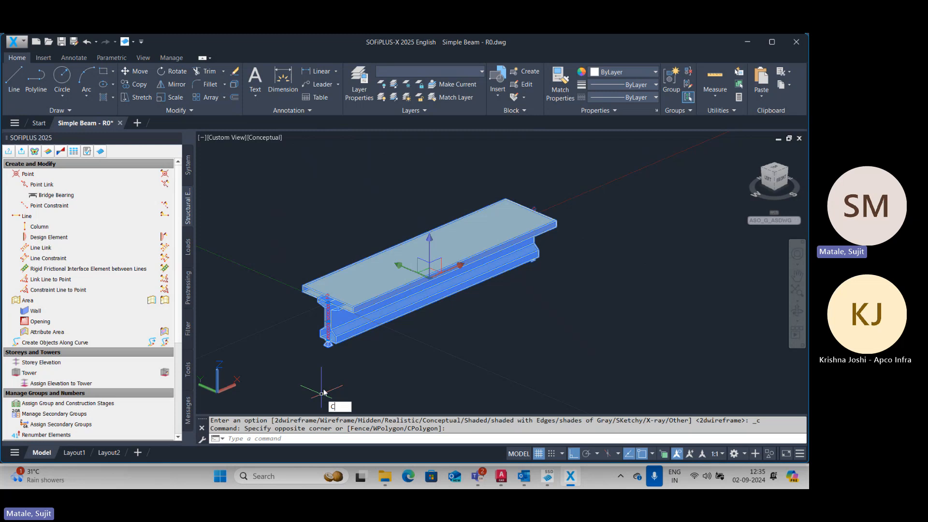
text(o)
key(Return)
click(322, 393)
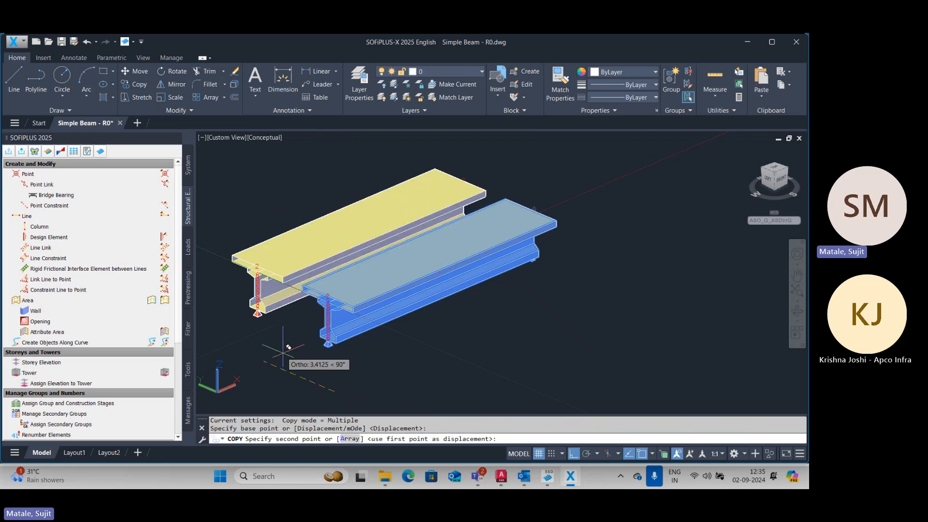
text(a)
key(Return)
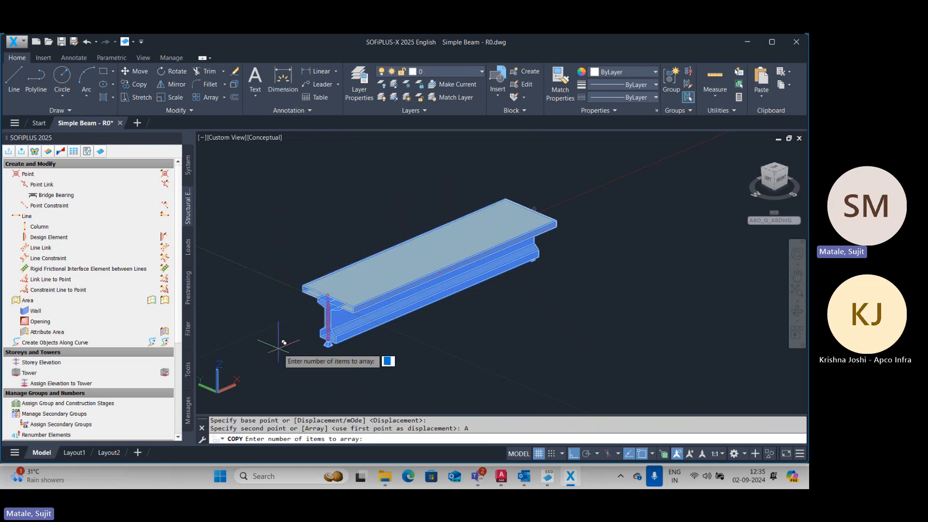
text(30)
key(Return)
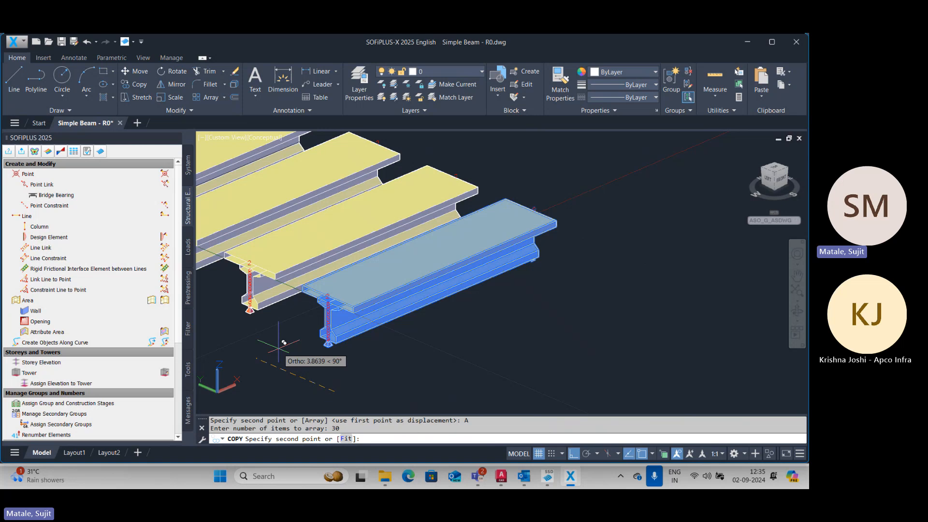
text(2.95)
key(Return)
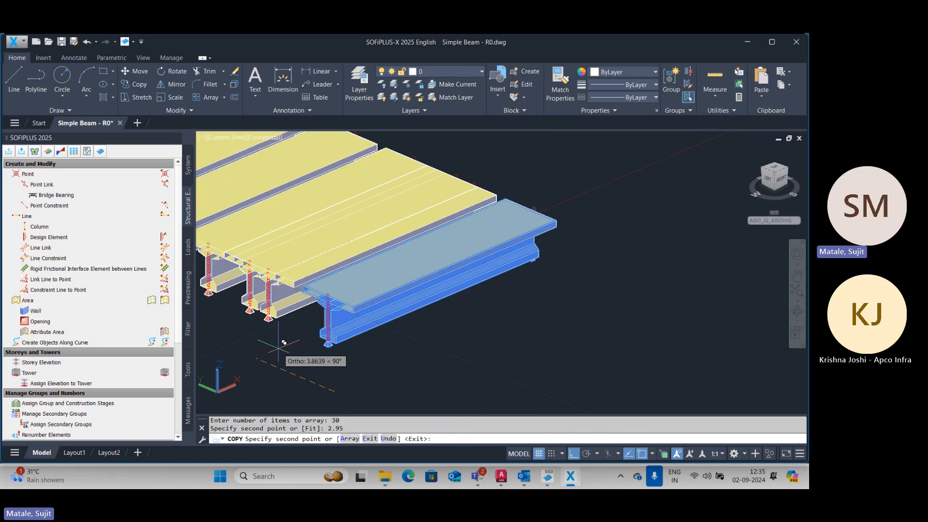
key(Escape)
scroll(509, 361, down, 5)
key(Escape)
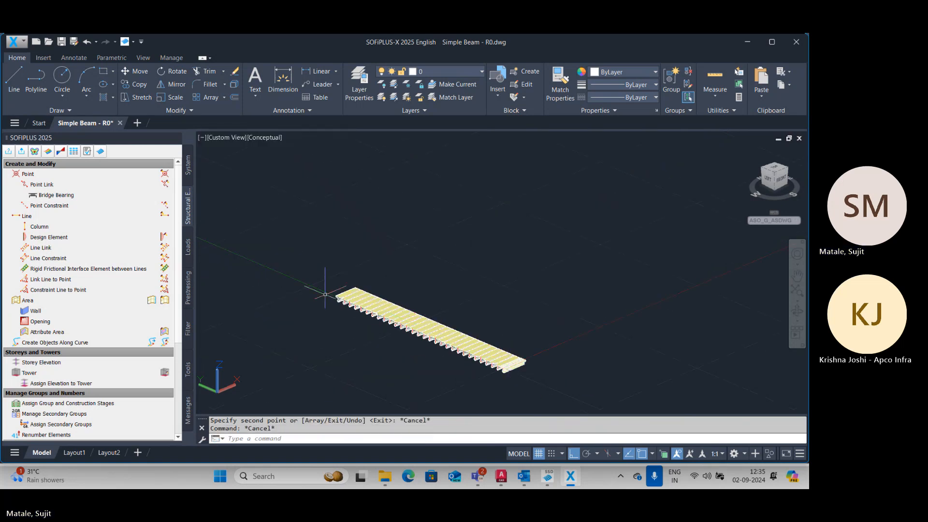
scroll(325, 294, up, 3)
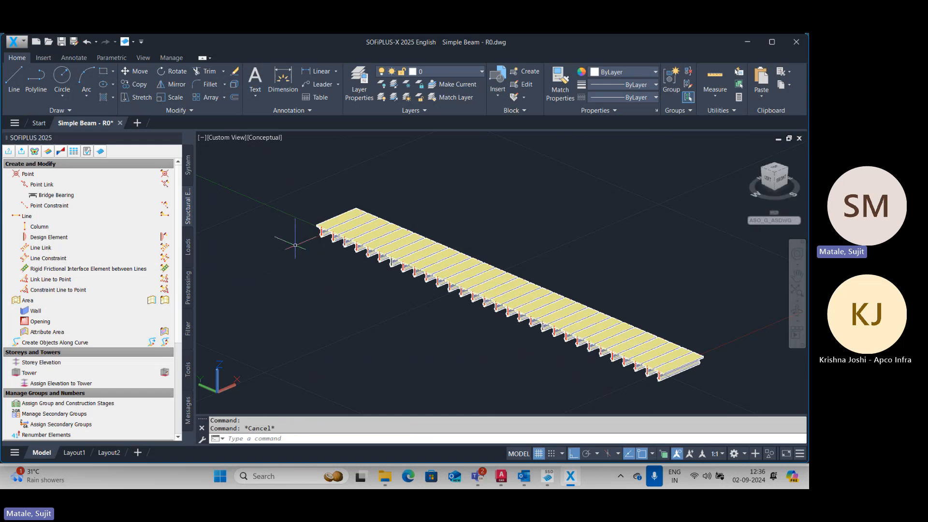
Step: Undo the array copy so only the single original beam is left
key(ctrl+z)
key(ctrl+z)
key(ctrl+z)
key(ctrl+z)
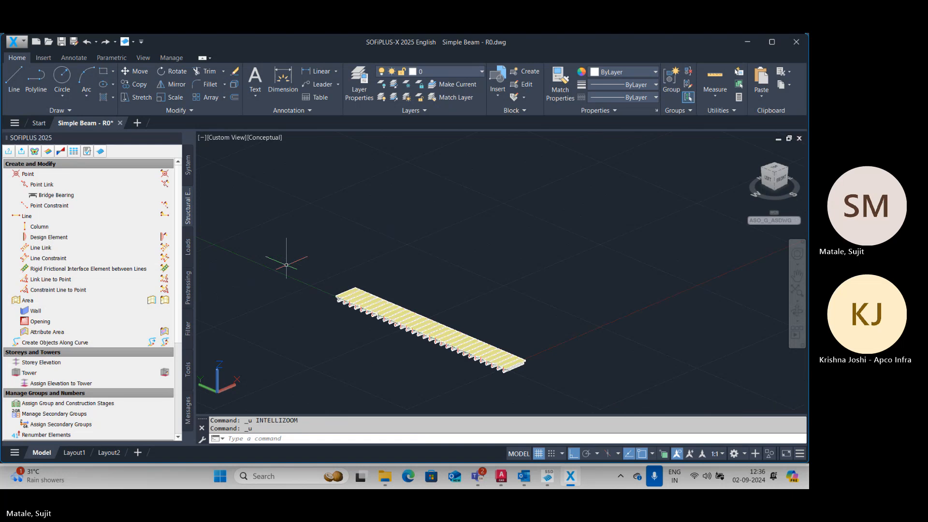
Step: Set the viewport's visual style back to 2D Wireframe and save the drawing
click(266, 138)
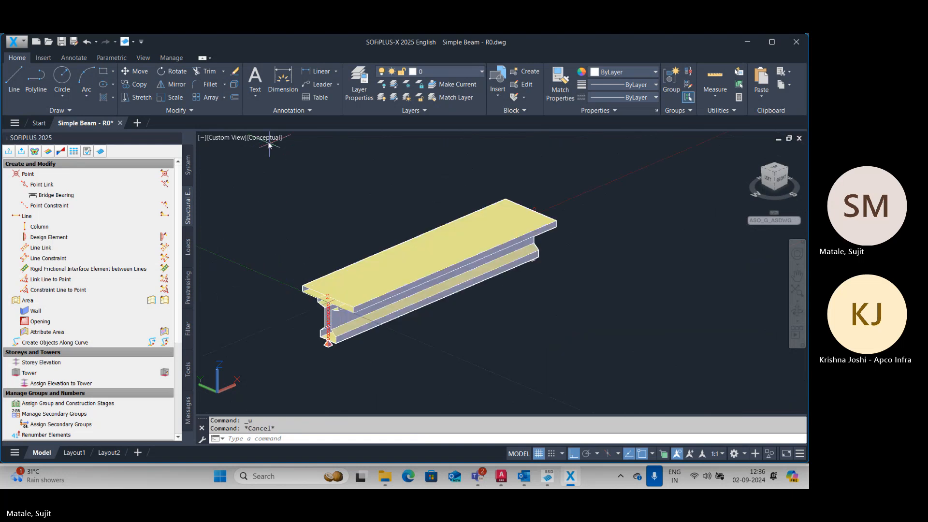
click(290, 167)
click(269, 253)
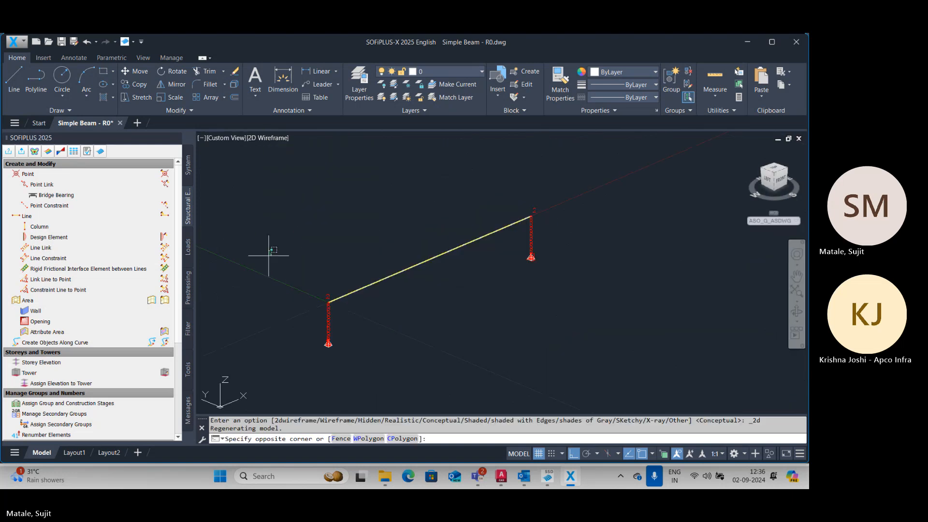
key(ctrl+s)
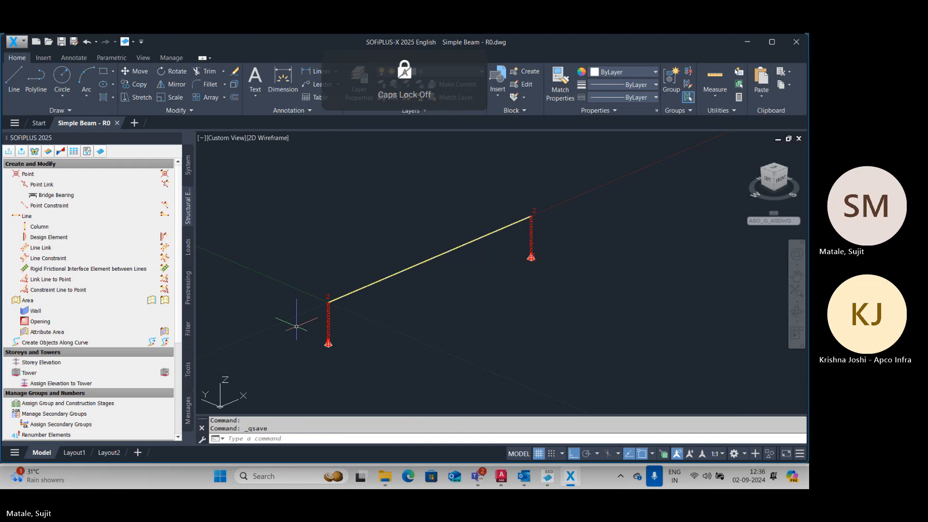
Step: Review the structural line's general, beam/cable, beam hinge and support condition settings, and close them without drawing a line
middle_drag(380, 289, 429, 289)
scroll(401, 300, up, 4)
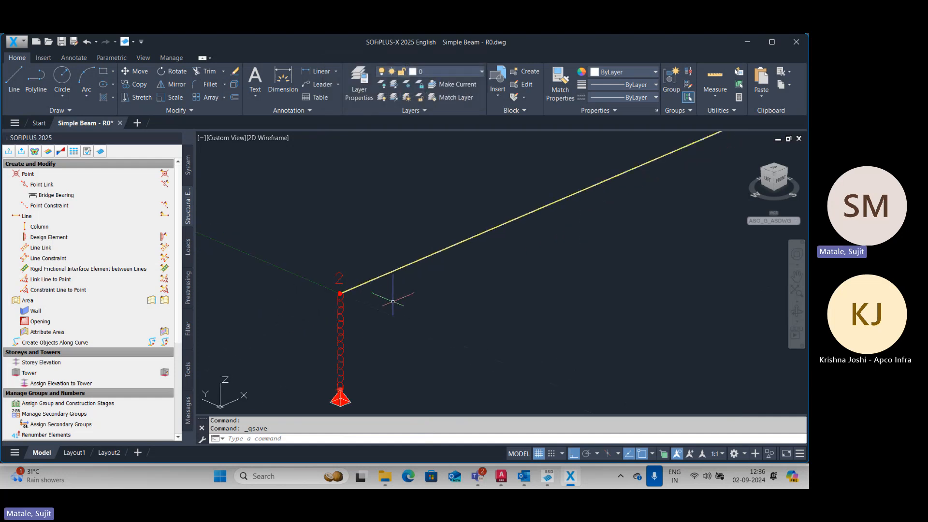
scroll(389, 310, down, 2)
middle_drag(386, 310, 363, 316)
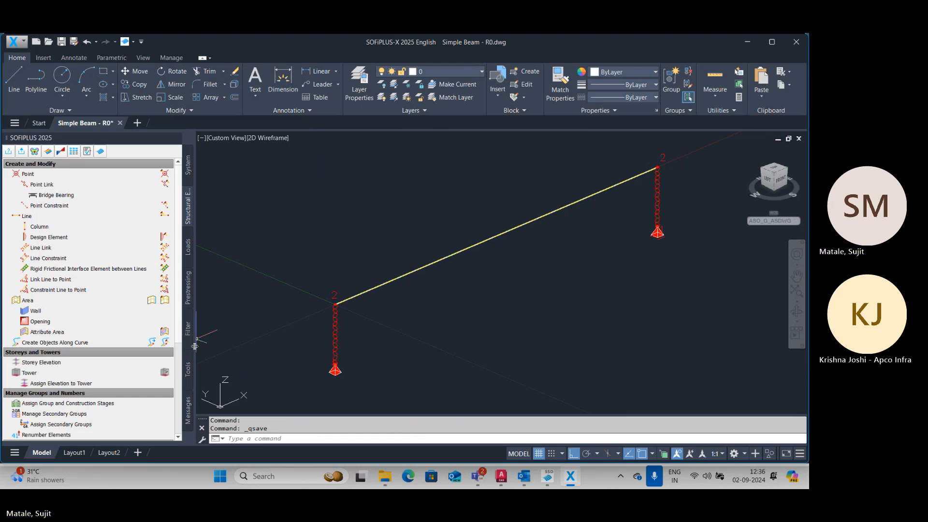
click(80, 221)
click(42, 99)
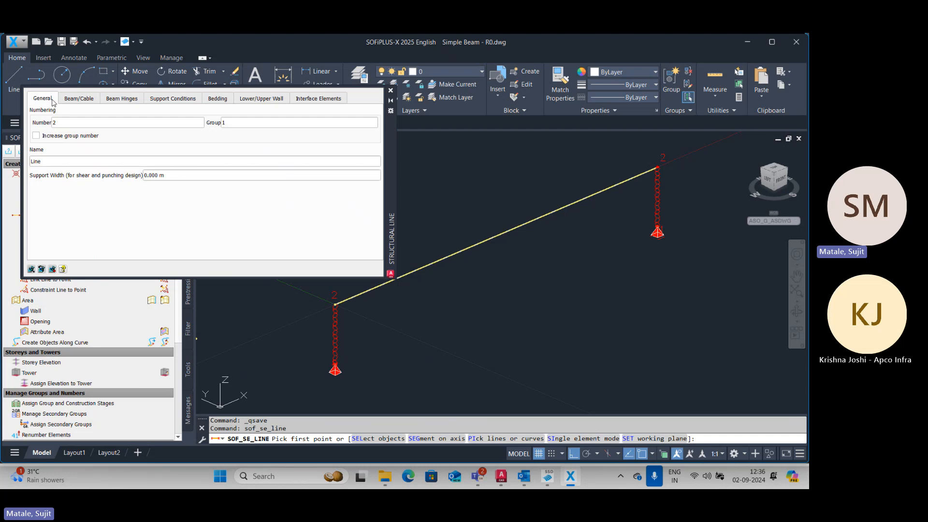
click(80, 100)
click(126, 100)
click(164, 100)
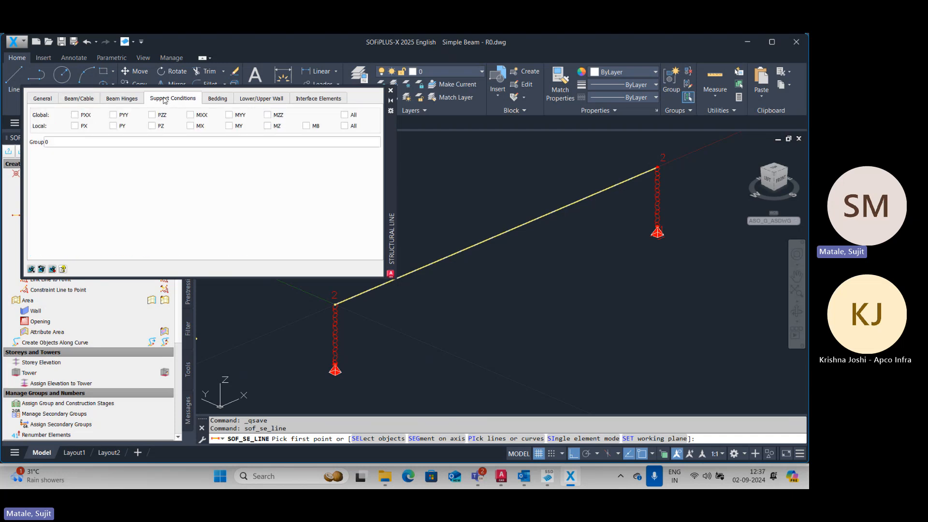
click(390, 91)
Step: Review the defined actions and loadcases in the Loadcase Manager, widen its Title column, and accept the dialog
click(189, 248)
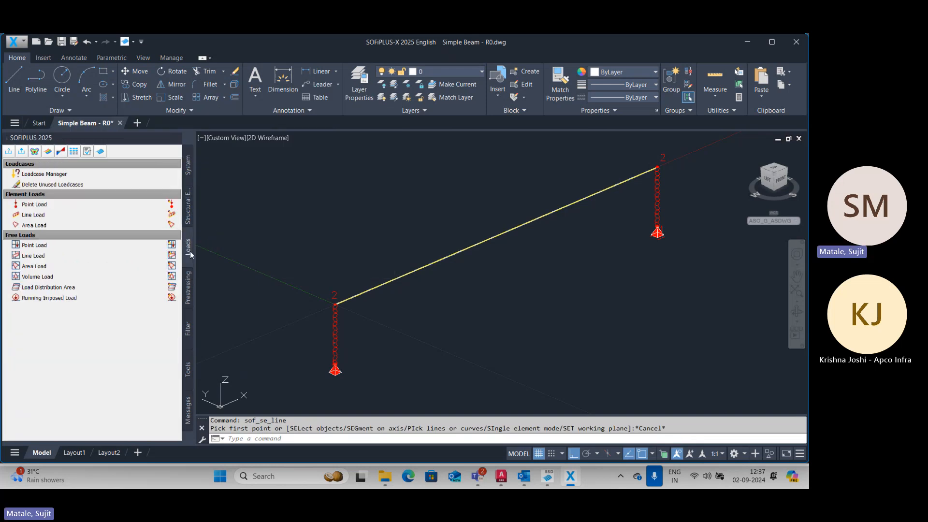
double_click(44, 174)
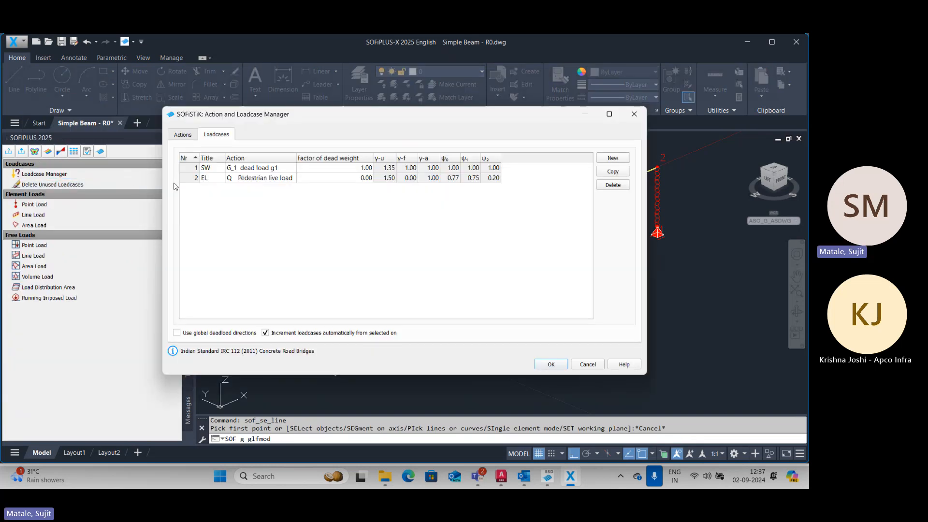
click(183, 136)
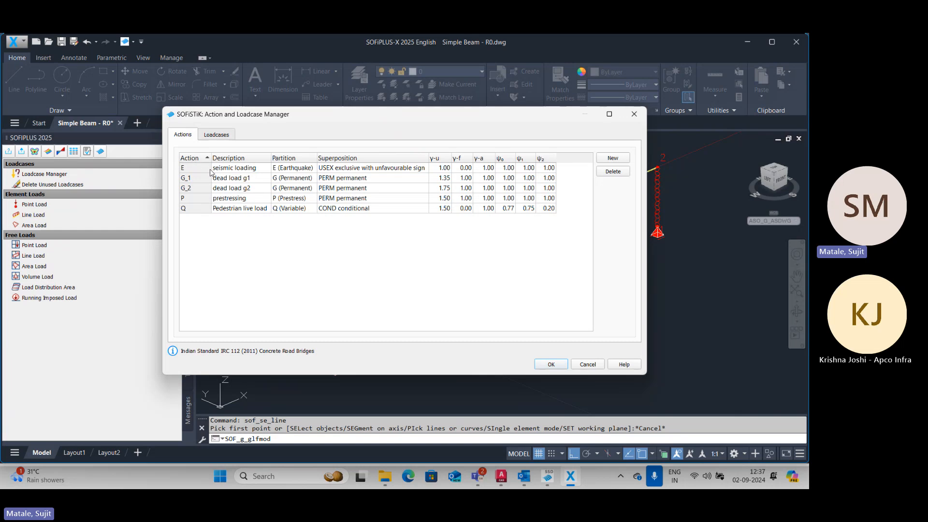
click(247, 171)
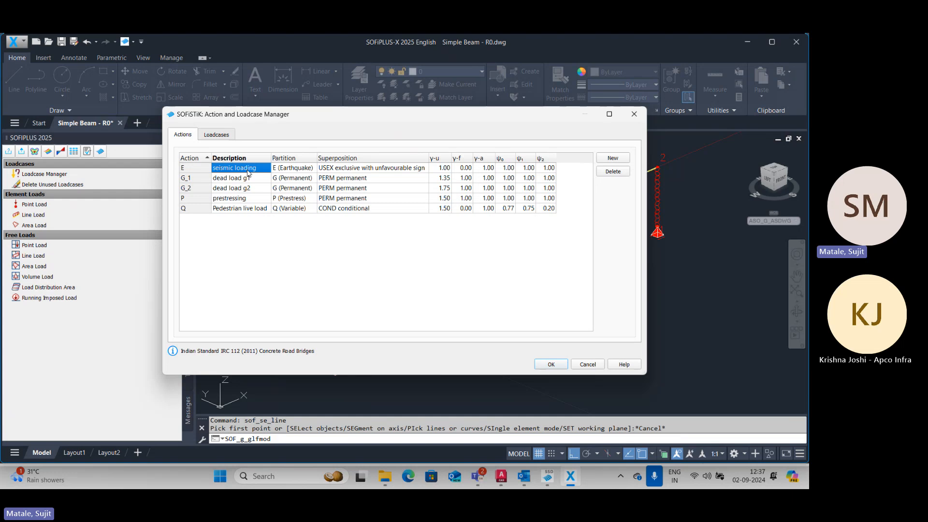
click(217, 135)
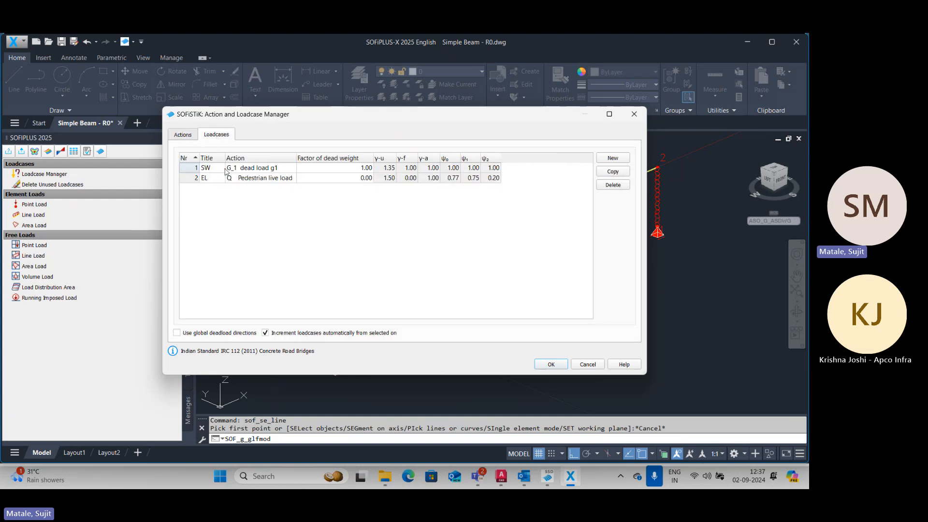
drag(225, 158, 237, 158)
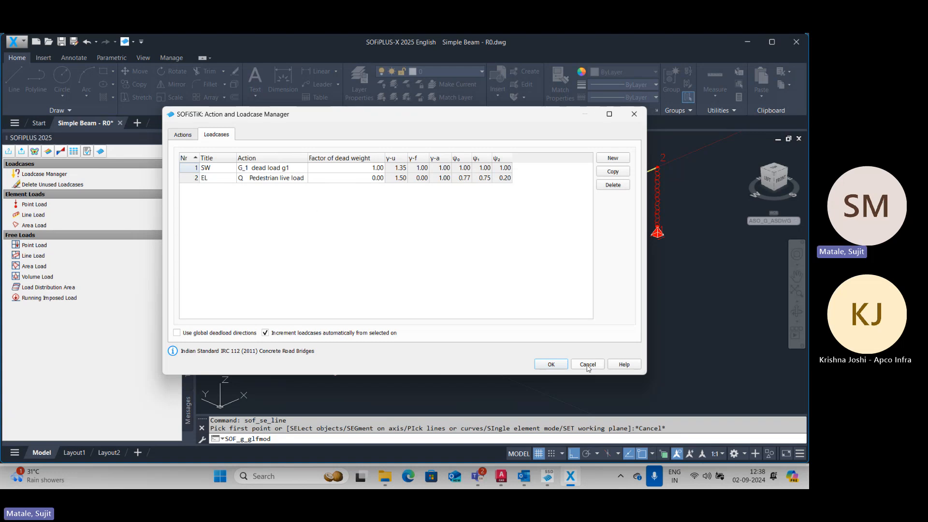
click(551, 364)
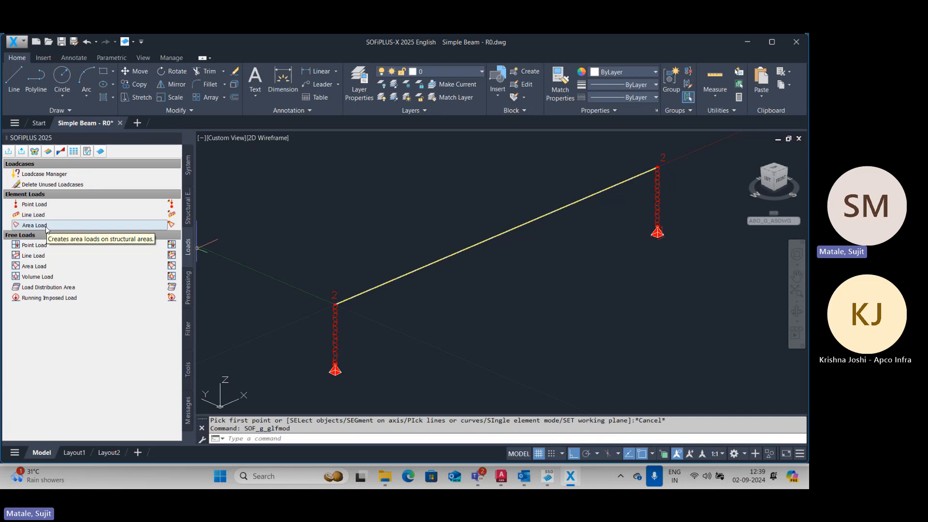
Step: Apply a uniform 10 kN/m free line load in the gravity direction to the beam's structural line, in load case 2 - EL
click(47, 257)
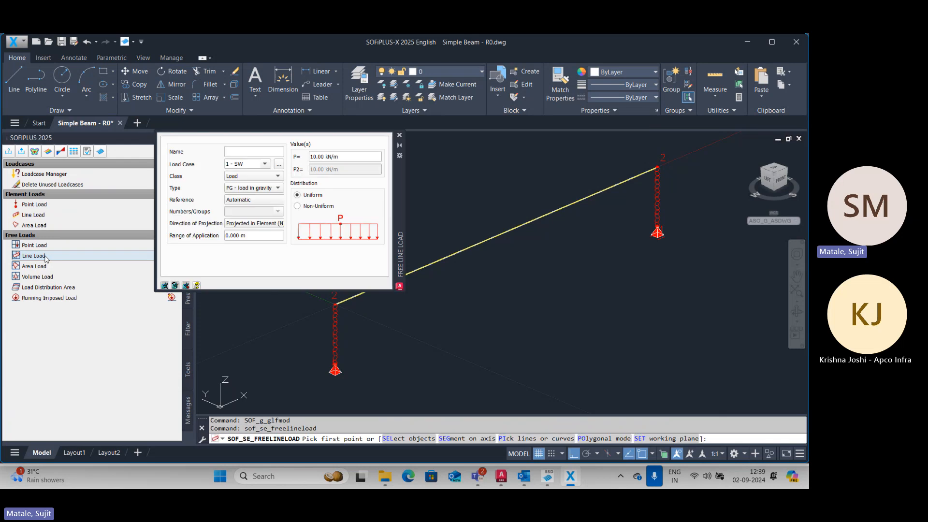
click(259, 163)
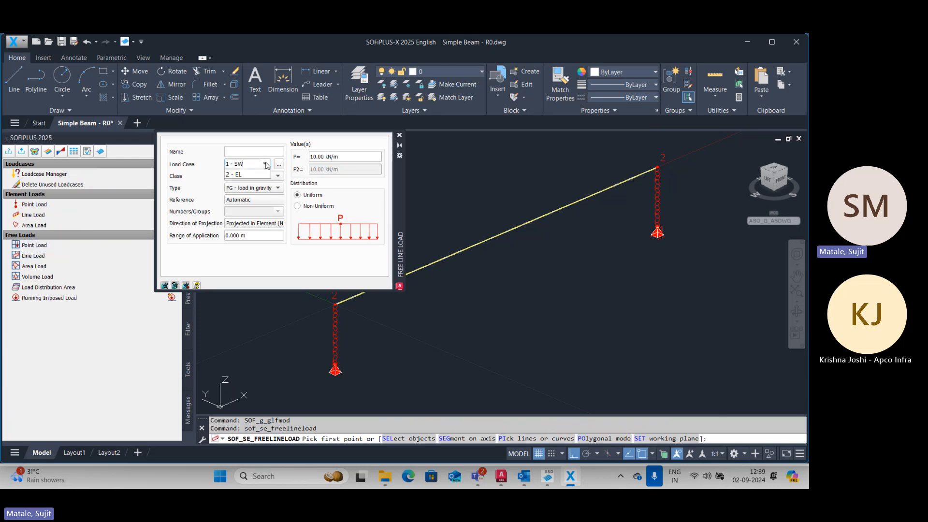
click(259, 182)
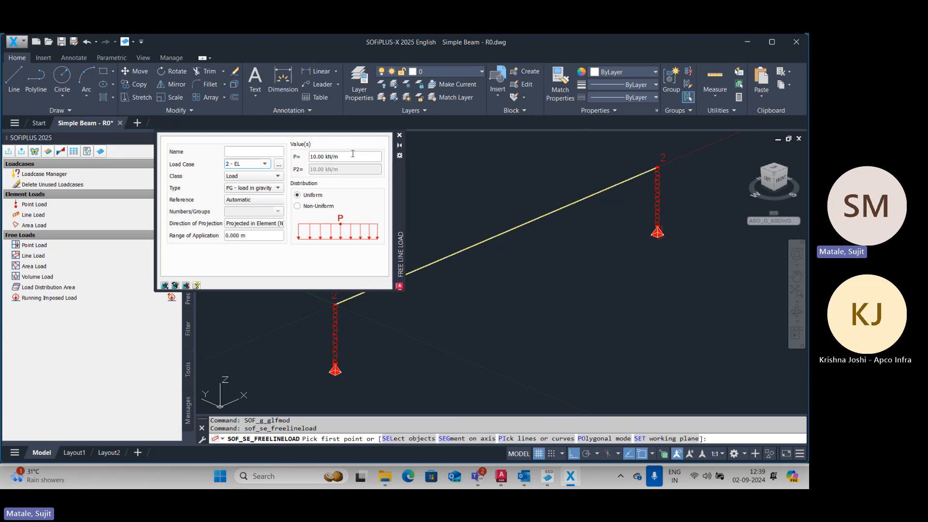
scroll(628, 281, down, 3)
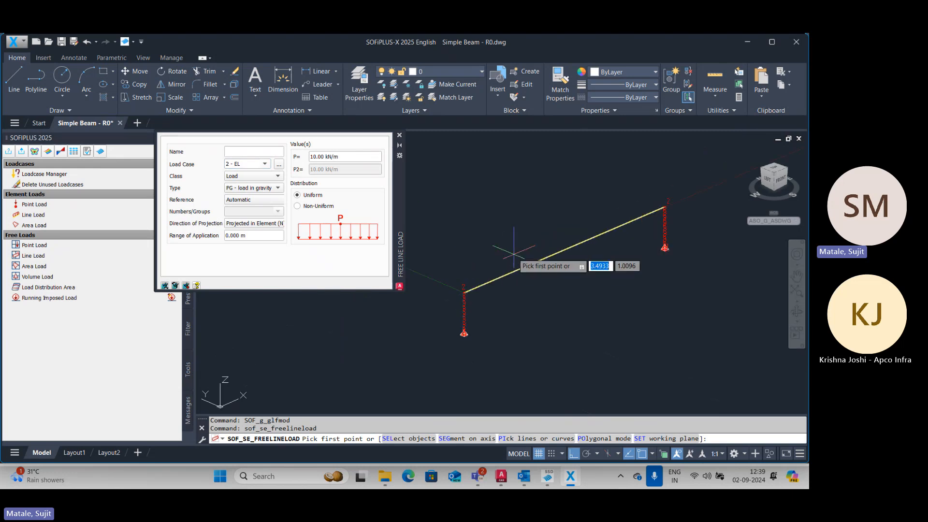
click(518, 439)
click(525, 262)
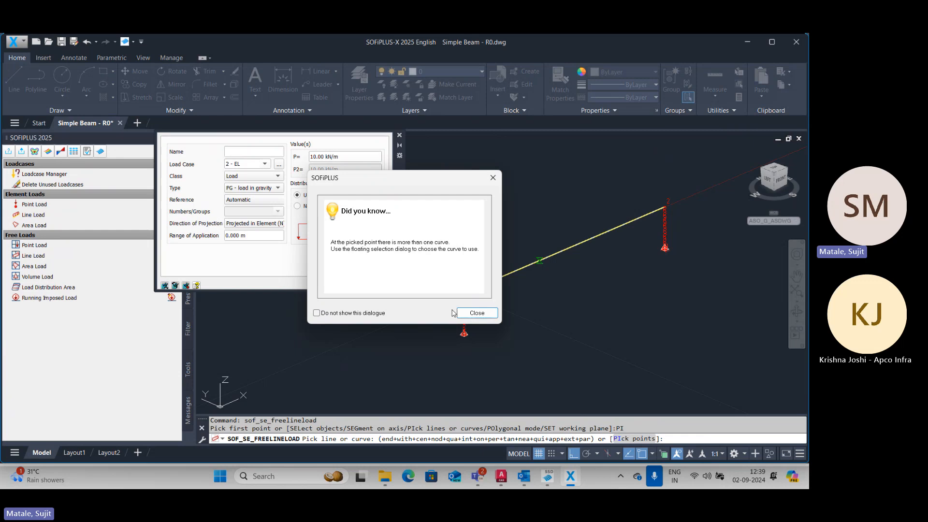
click(475, 313)
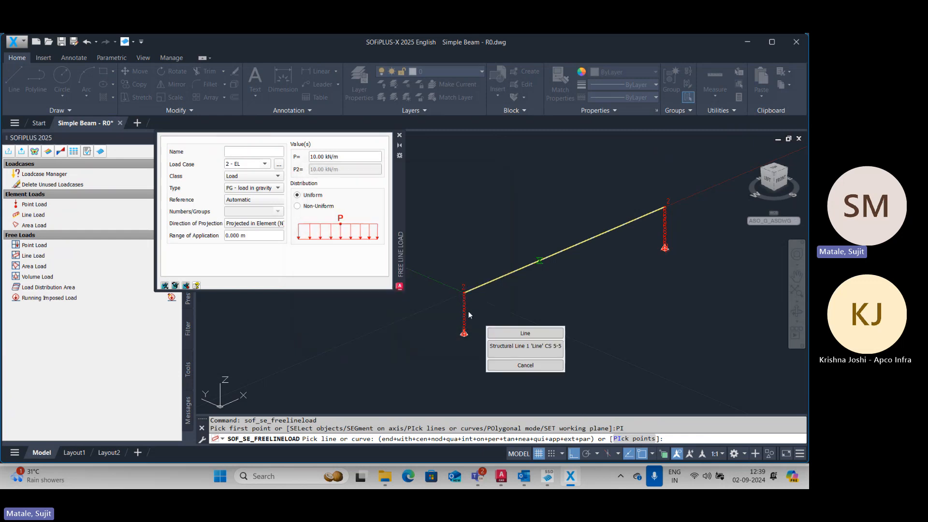
click(538, 349)
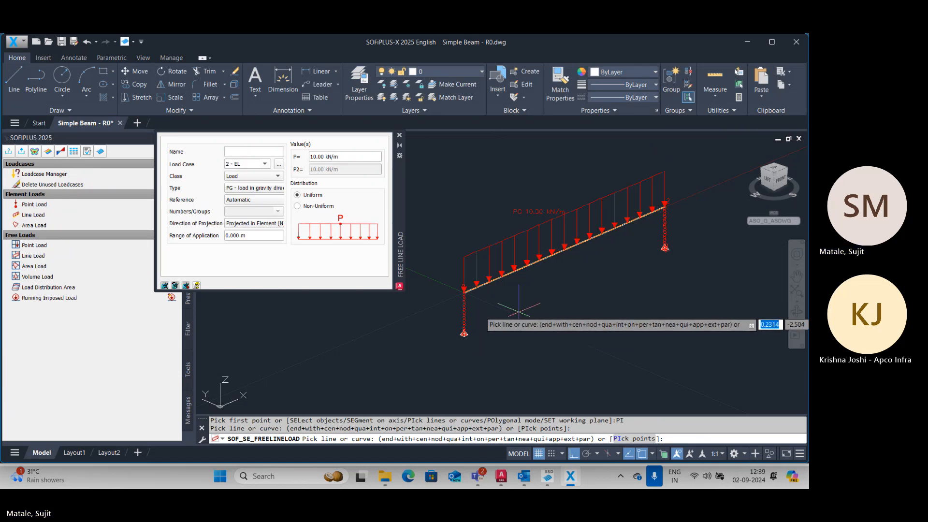
key(Escape)
key(Escape)
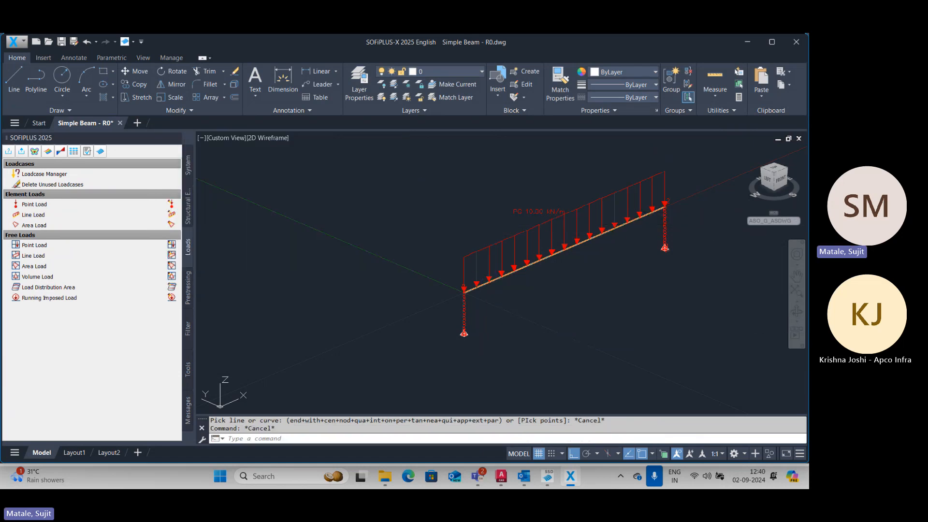
Step: Examine the free line load up close where its arrows meet the beam, and across the full span
scroll(515, 303, up, 1)
middle_drag(516, 303, 350, 338)
scroll(350, 333, down, 1)
scroll(344, 315, up, 2)
scroll(325, 312, up, 2)
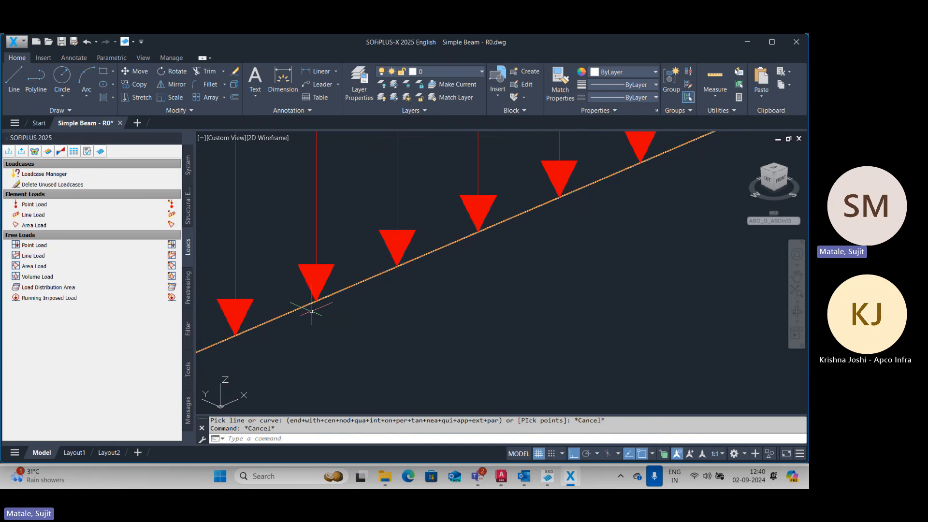
click(310, 307)
key(Escape)
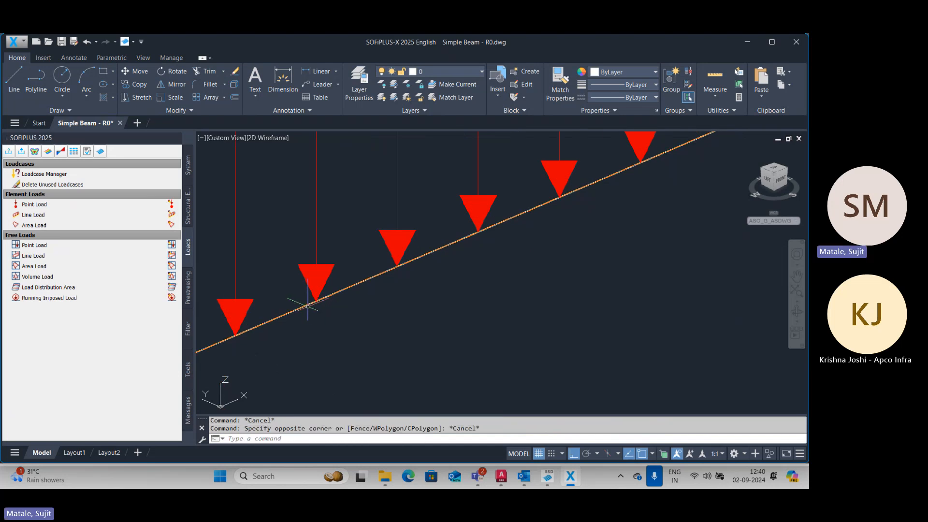
scroll(338, 296, down, 5)
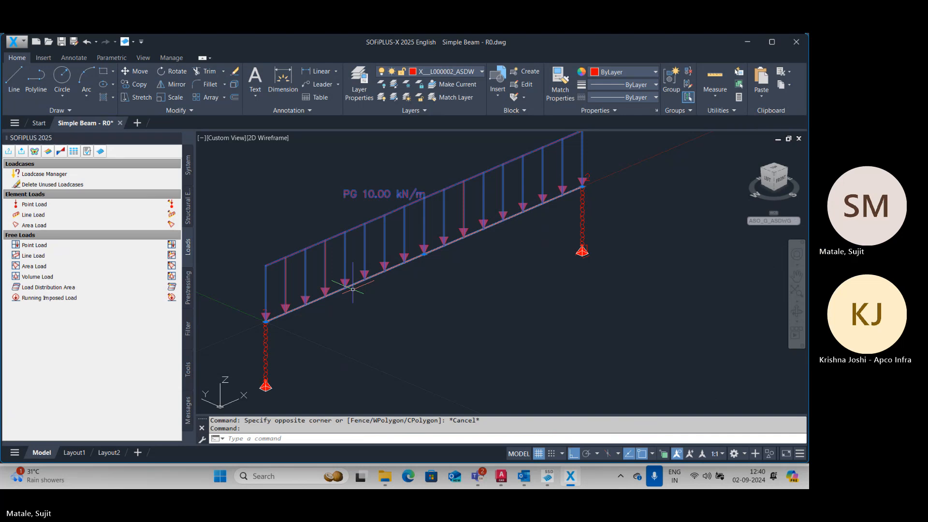
text(co)
key(Return)
click(523, 358)
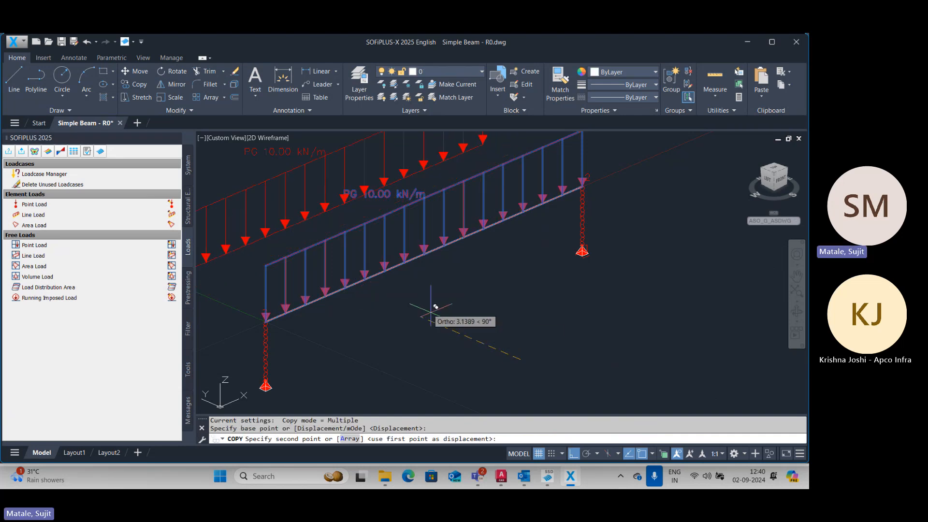
key(Escape)
key(Escape)
Step: Move the free line load 5 units in the positive X direction, along the beam
click(375, 195)
text(M)
key(Return)
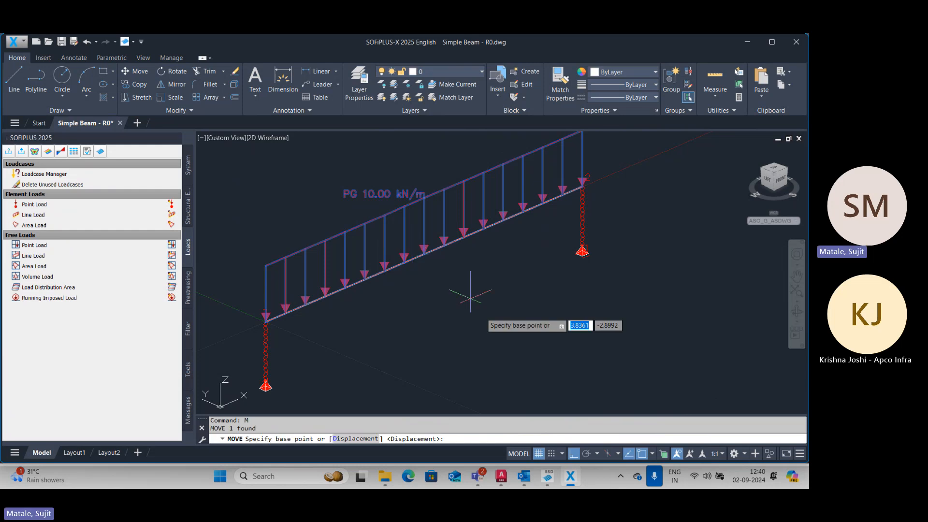
scroll(481, 334, down, 4)
click(502, 358)
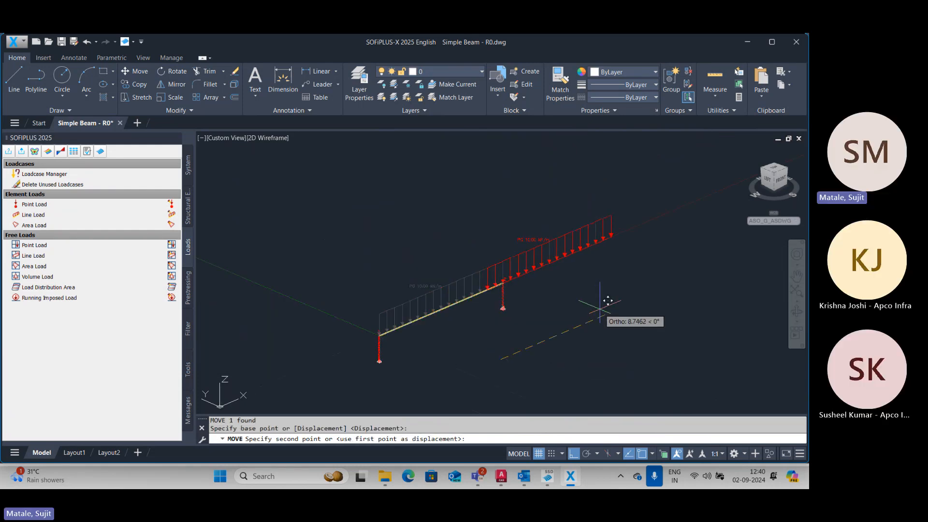
text(5)
key(Return)
key(Escape)
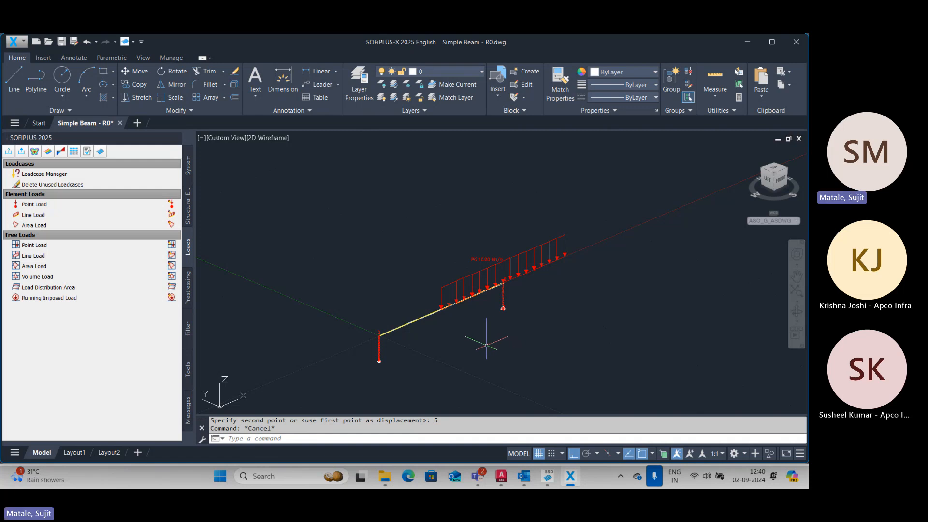
Step: Copy the whole beam with its supports and free line load a distance of 50 in the positive Y direction
scroll(476, 341, down, 2)
click(546, 256)
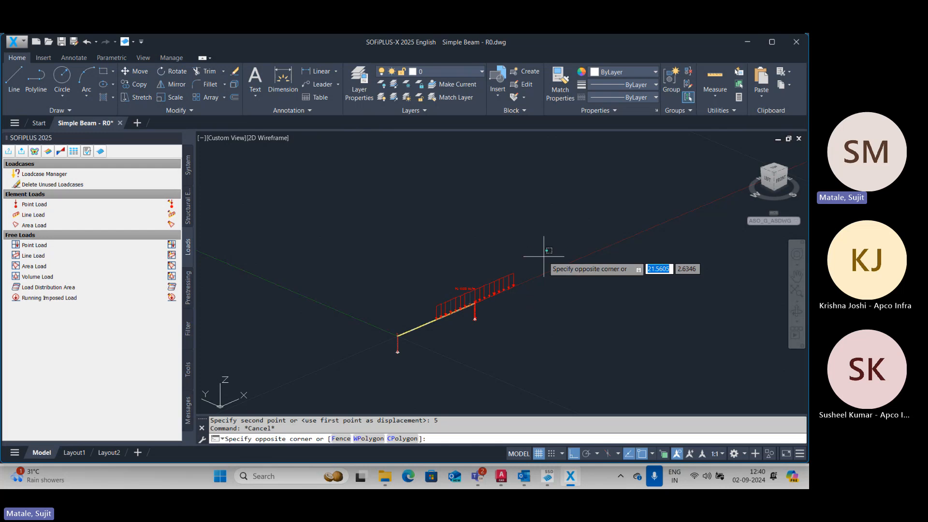
click(344, 373)
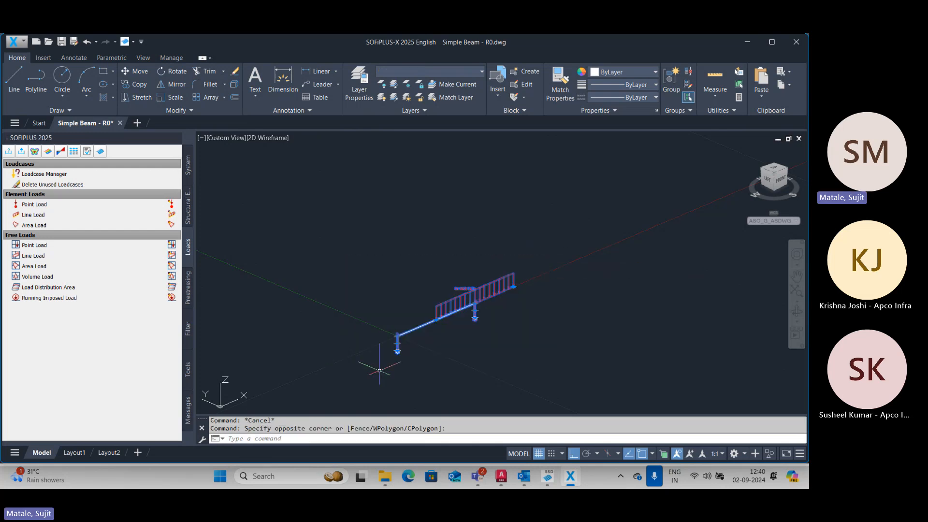
text(co)
key(Return)
click(496, 374)
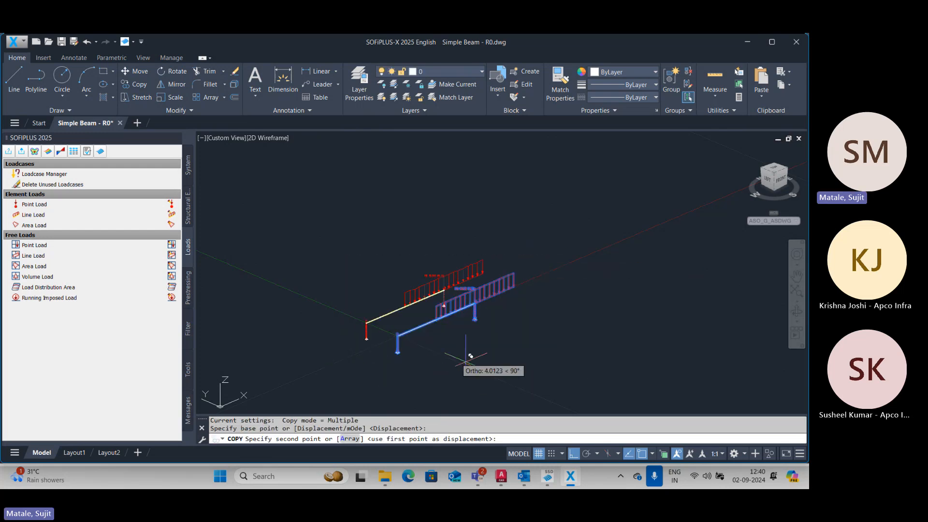
text(50)
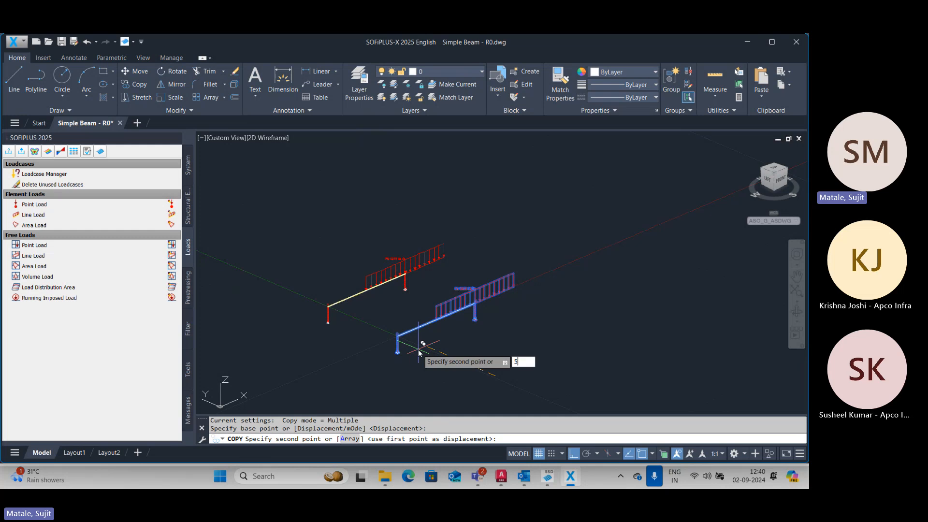
key(Return)
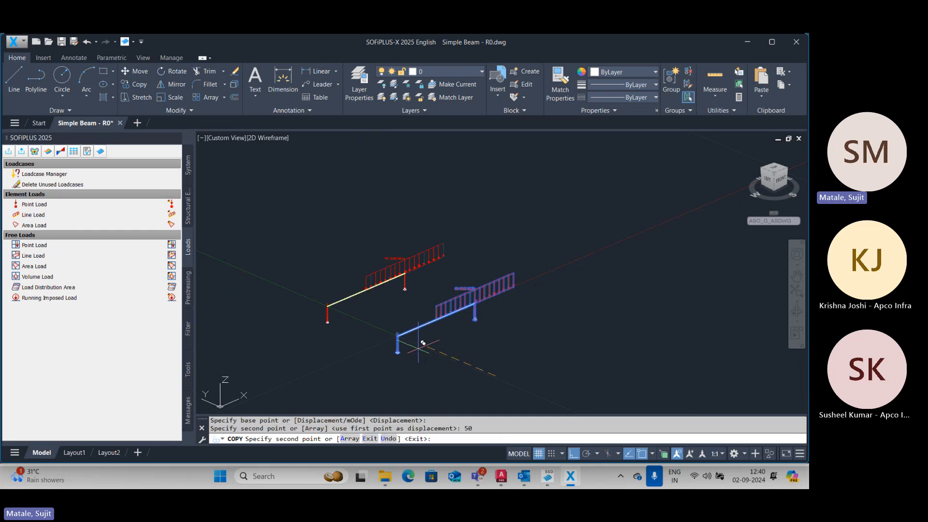
key(Return)
scroll(450, 338, down, 4)
key(Escape)
key(Escape)
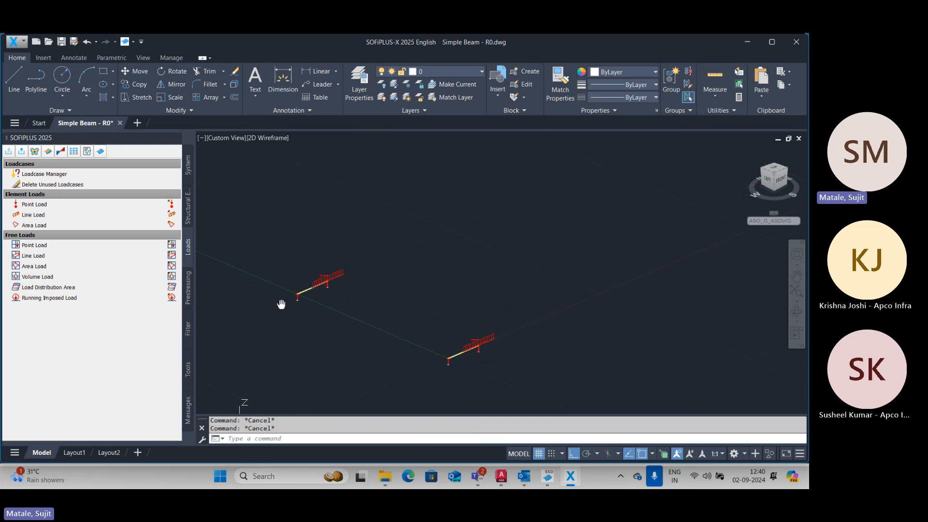
Step: Delete the free line load from the copied beam
scroll(290, 304, up, 5)
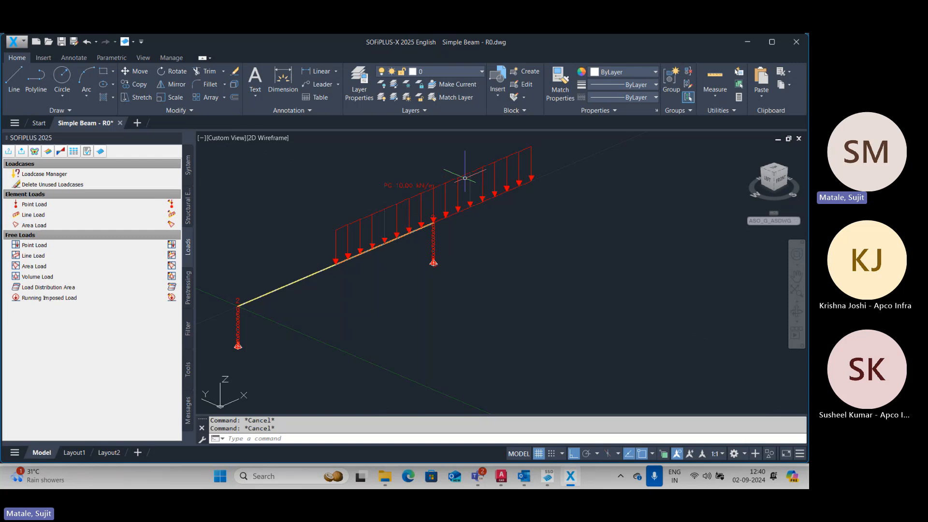
click(463, 175)
key(Delete)
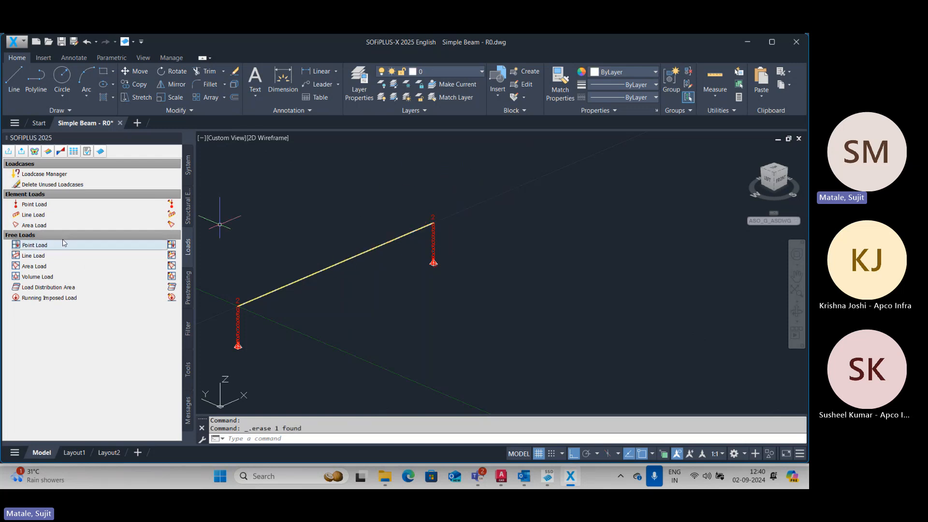
Step: Apply a uniform 10 kN/m element line load in the gravity direction to the copied beam's structural line, in load case 2 - EL
click(63, 216)
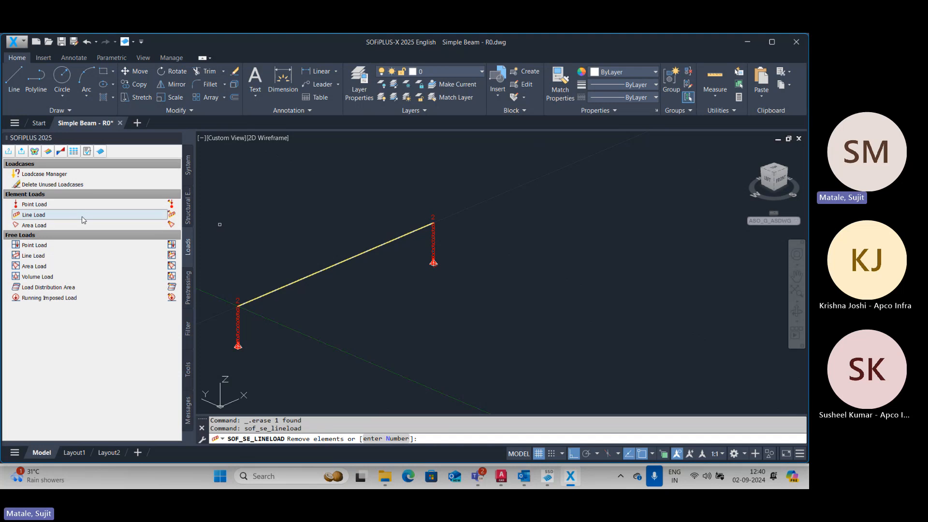
click(309, 275)
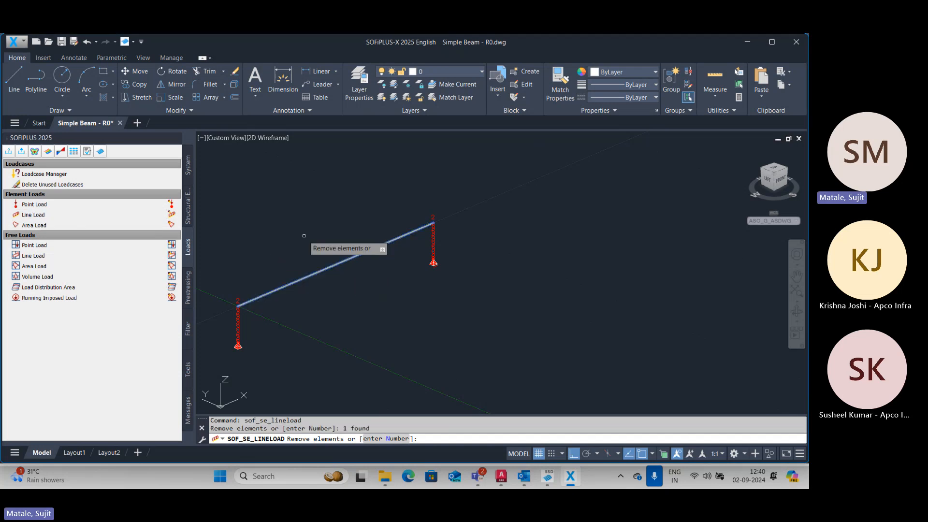
key(Return)
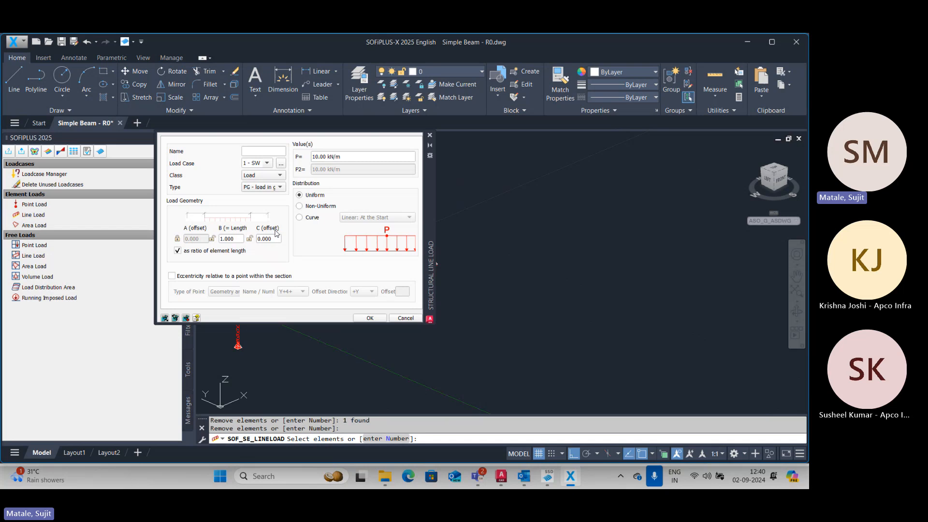
click(265, 163)
click(259, 180)
click(369, 318)
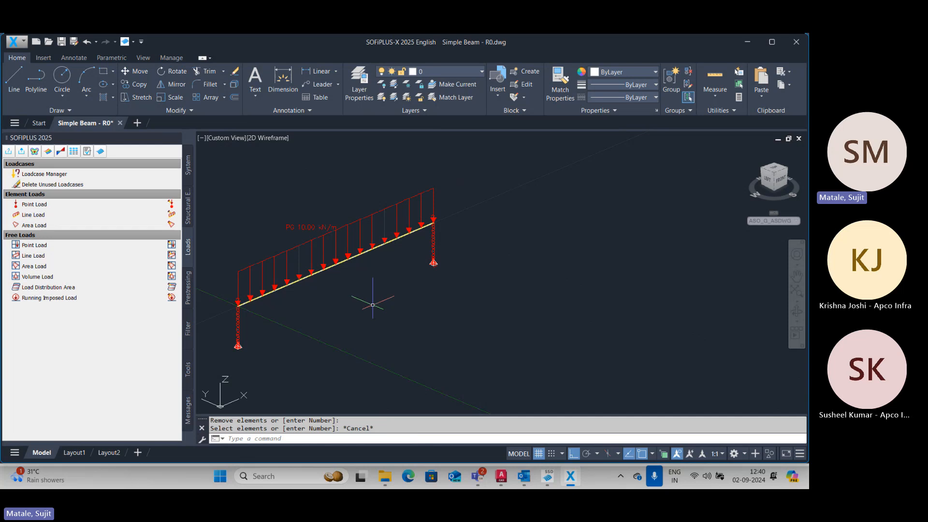
Step: Try to move the element line load 1 unit sideways from the copied beam, in the positive Y direction
scroll(368, 298, down, 4)
scroll(367, 297, up, 2)
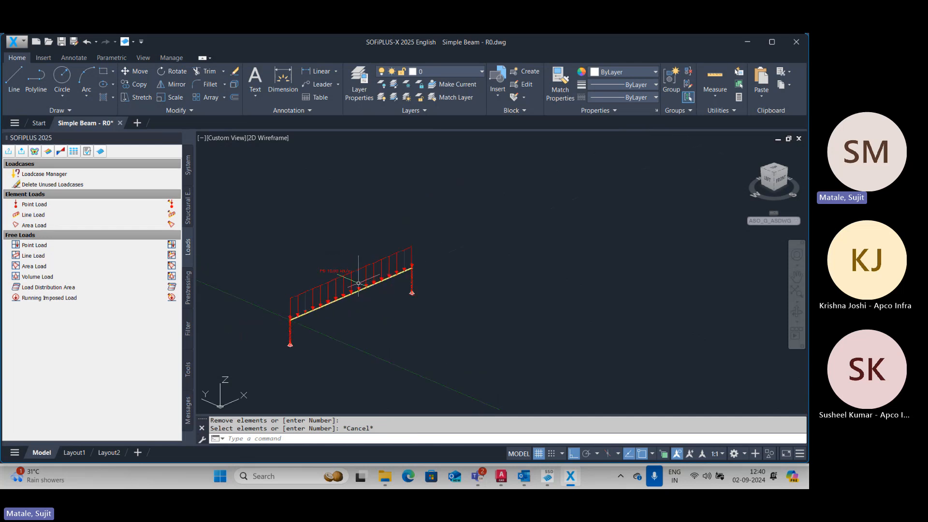
key(Escape)
click(319, 263)
text(m)
key(space)
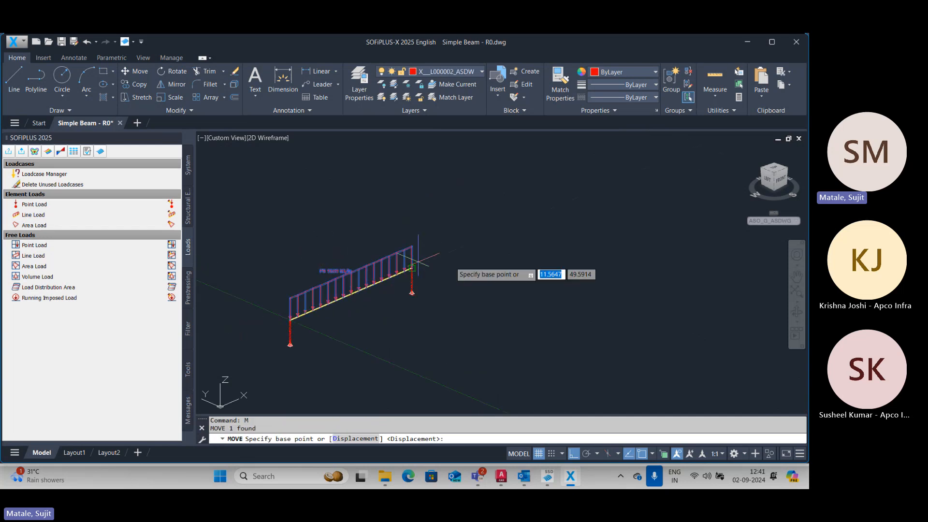
click(509, 260)
text(1)
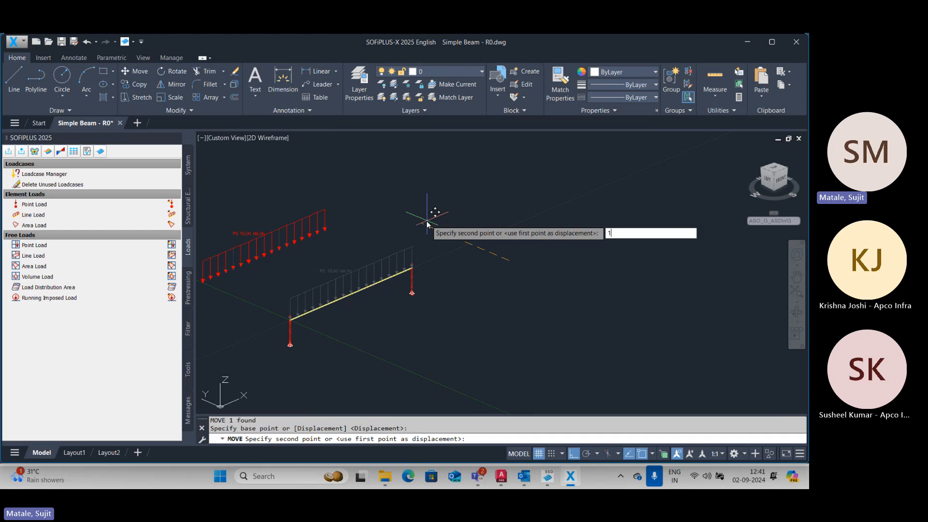
key(Return)
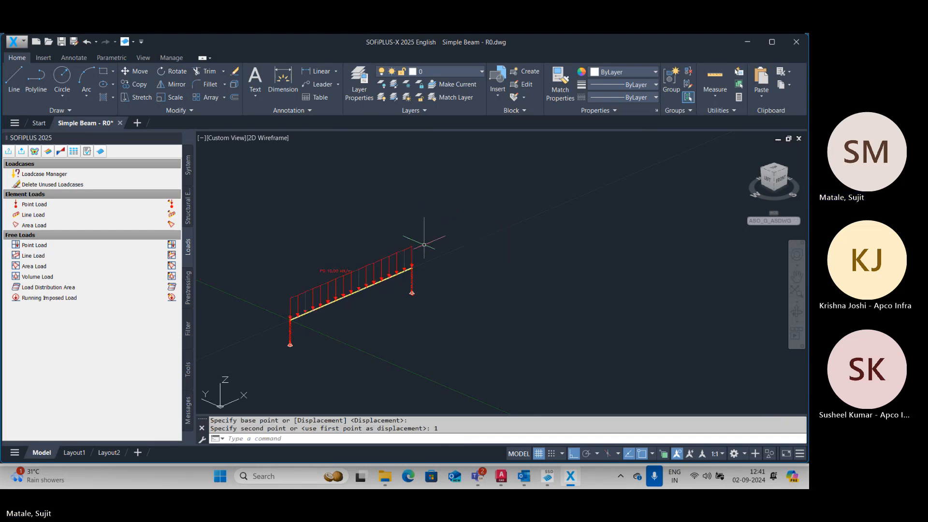
key(Escape)
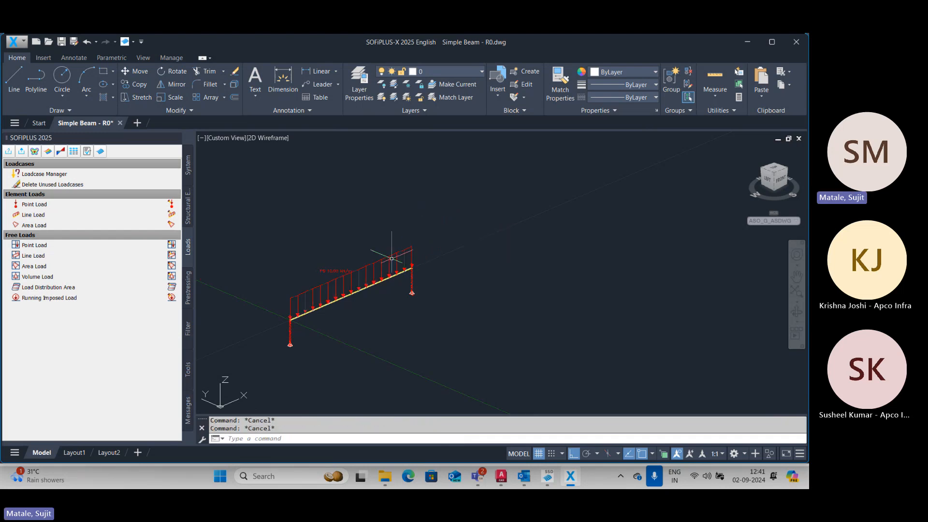
Step: Try to move the element line load 5 units along the copied beam, in the positive X direction
click(400, 261)
key(Return)
click(476, 223)
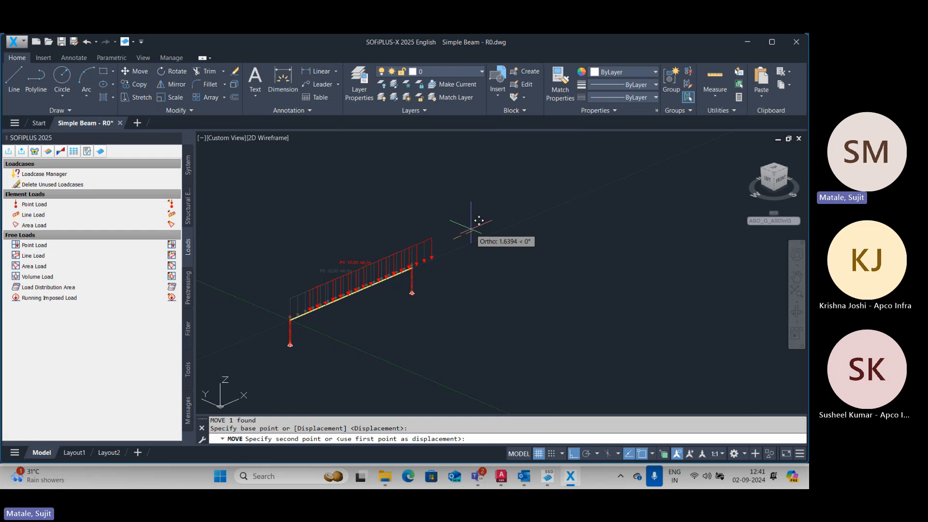
text(5)
key(Return)
key(Escape)
key(Escape)
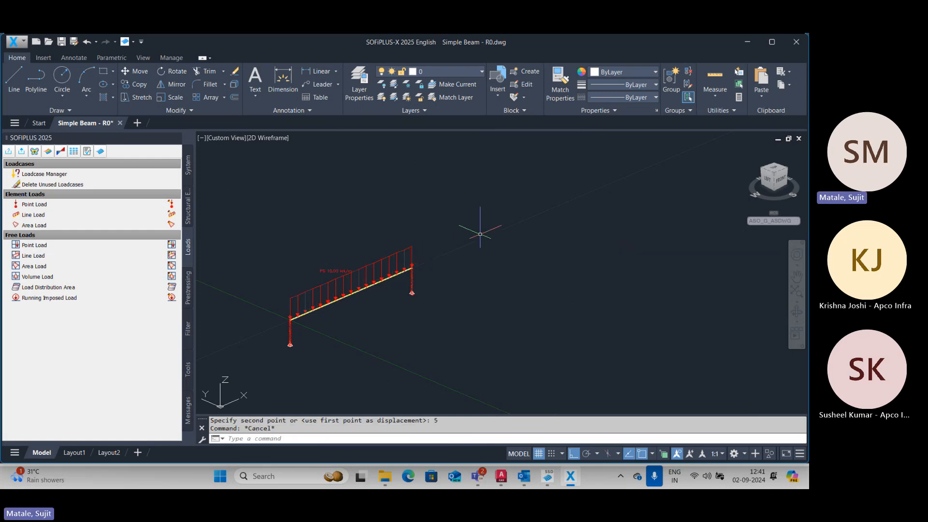
Step: Move the original beam's structural line, the one with the free line load, 15 units in the positive X direction
scroll(476, 224, down, 4)
middle_drag(471, 259, 368, 193)
scroll(549, 252, up, 4)
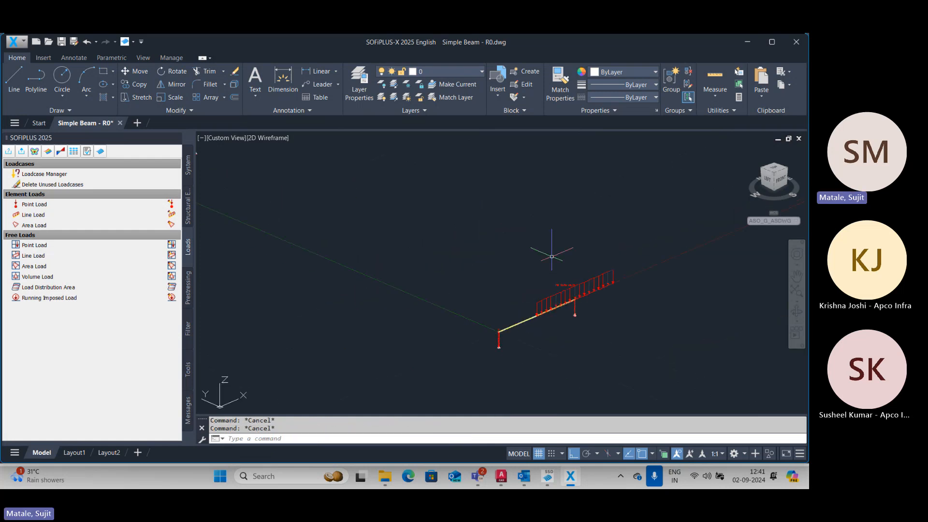
middle_drag(410, 282, 266, 169)
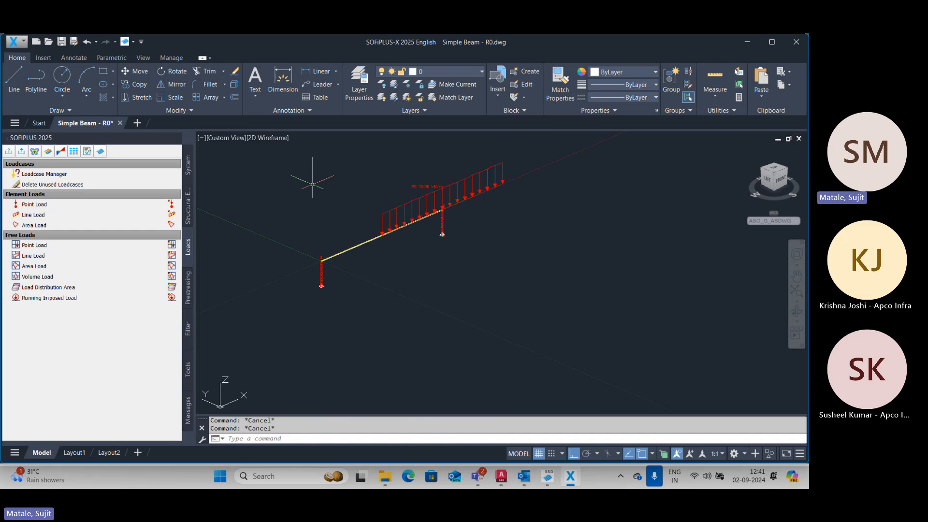
click(361, 245)
text(m)
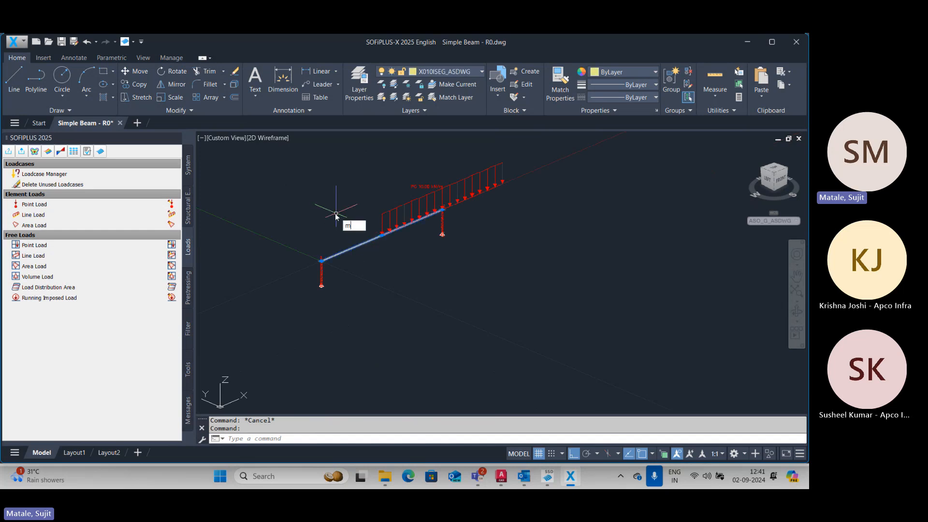
key(space)
click(296, 213)
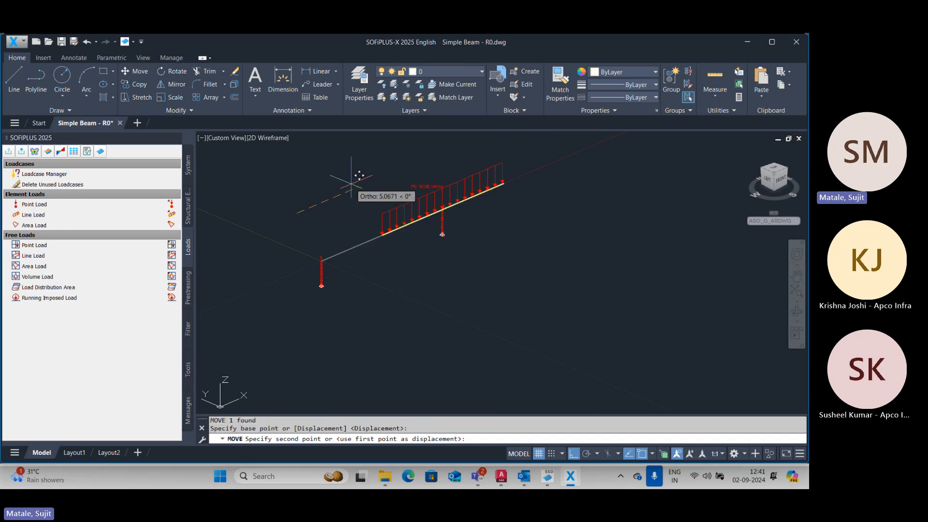
text(15)
key(Return)
scroll(352, 196, down, 3)
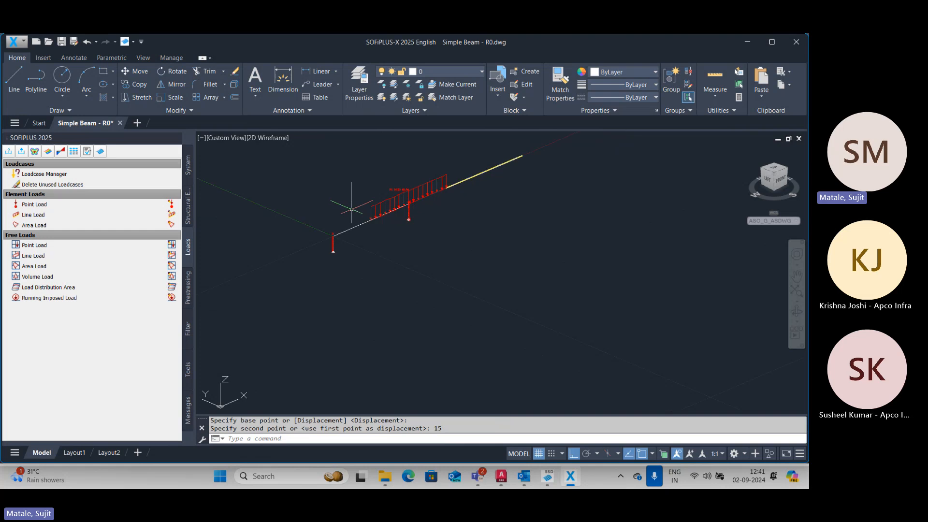
scroll(363, 251, up, 3)
key(Escape)
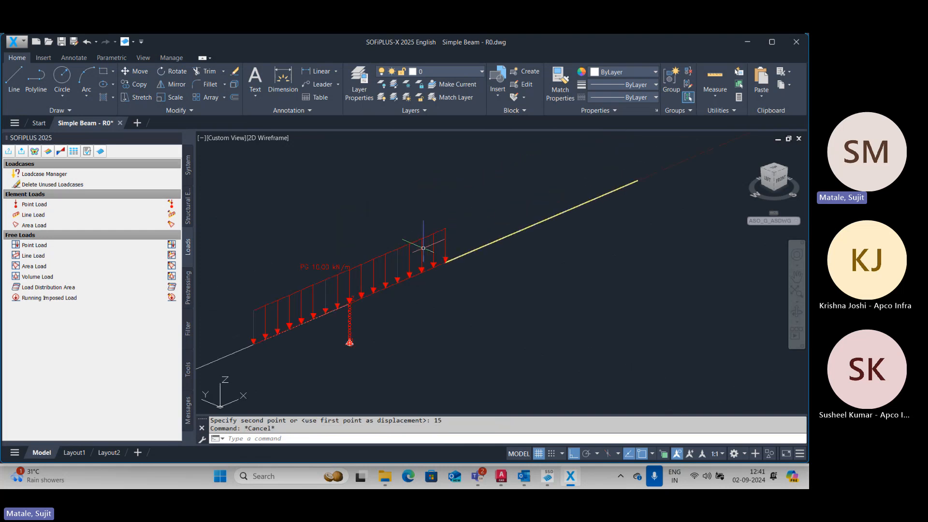
Step: Move the copied beam's structural line, the one with the element line load, 15 units in the positive X direction
scroll(387, 262, down, 5)
middle_drag(298, 245, 264, 365)
scroll(416, 300, up, 6)
key(Escape)
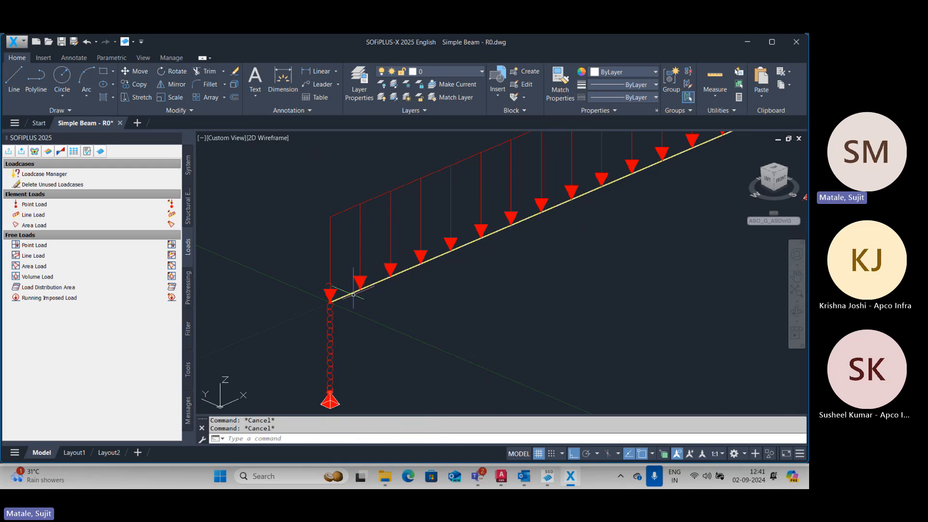
click(351, 293)
text(m)
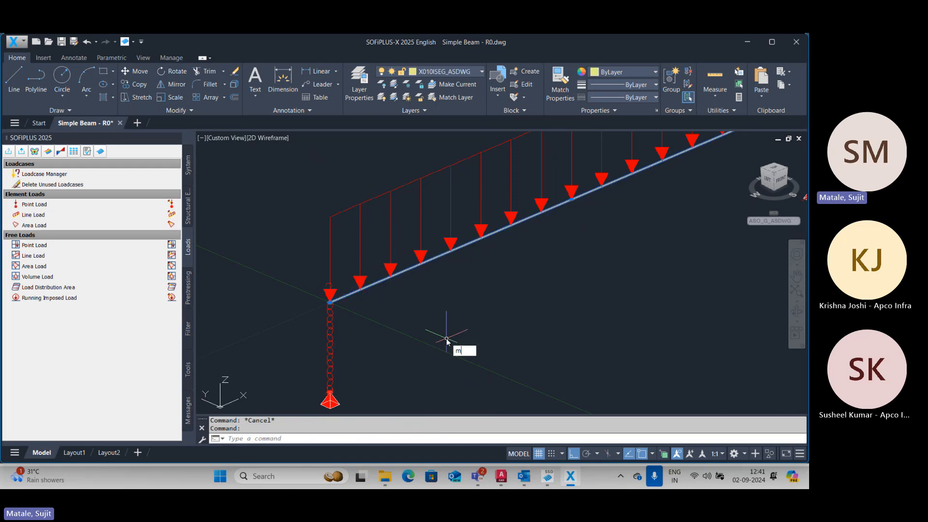
key(Return)
click(423, 342)
text(15)
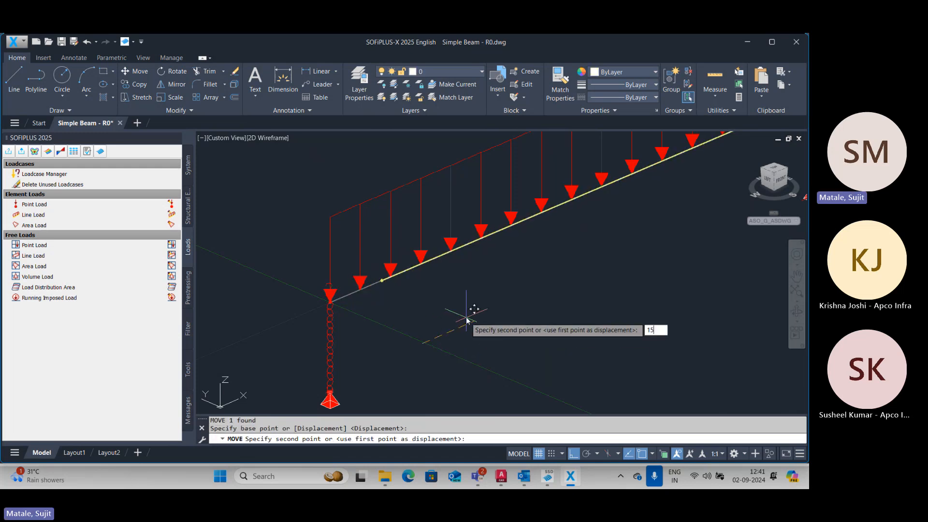
key(Return)
scroll(494, 283, down, 5)
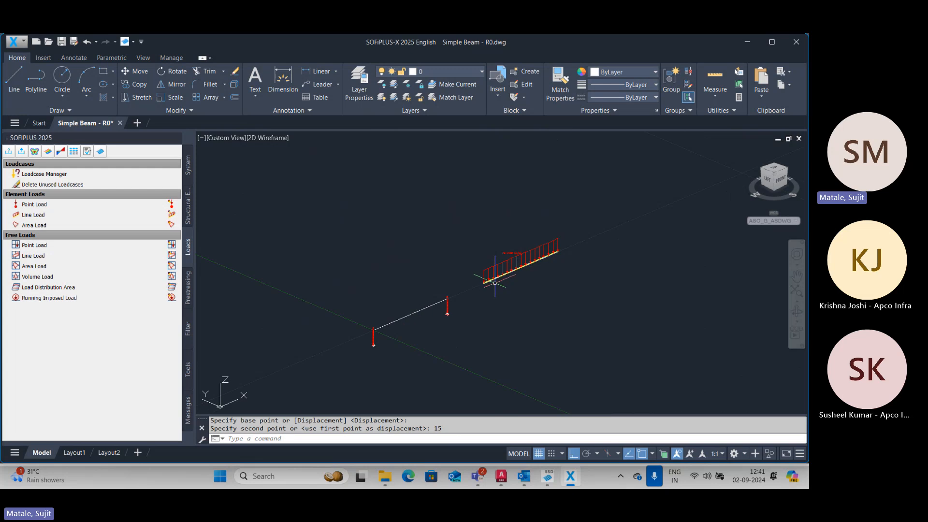
Step: Stretch the far end of the copied beam's structural line, carrying the element line load, about 69 units in the positive X direction
scroll(495, 282, up, 6)
key(Escape)
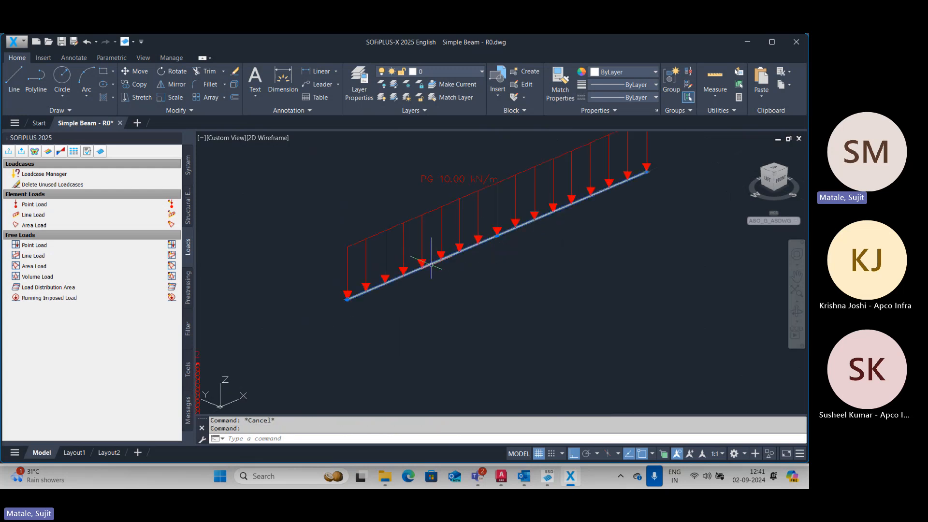
scroll(431, 265, down, 5)
middle_drag(547, 247, 336, 337)
scroll(314, 322, up, 7)
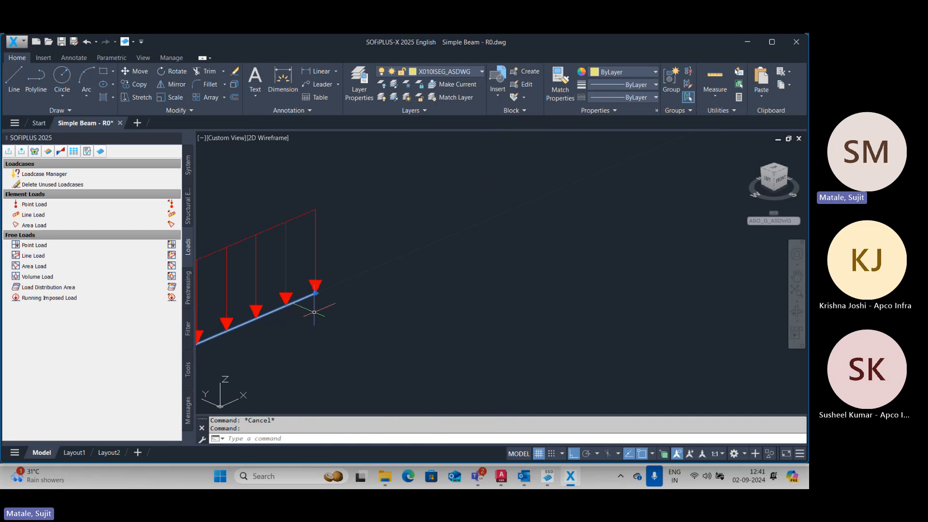
click(315, 293)
scroll(334, 300, down, 4)
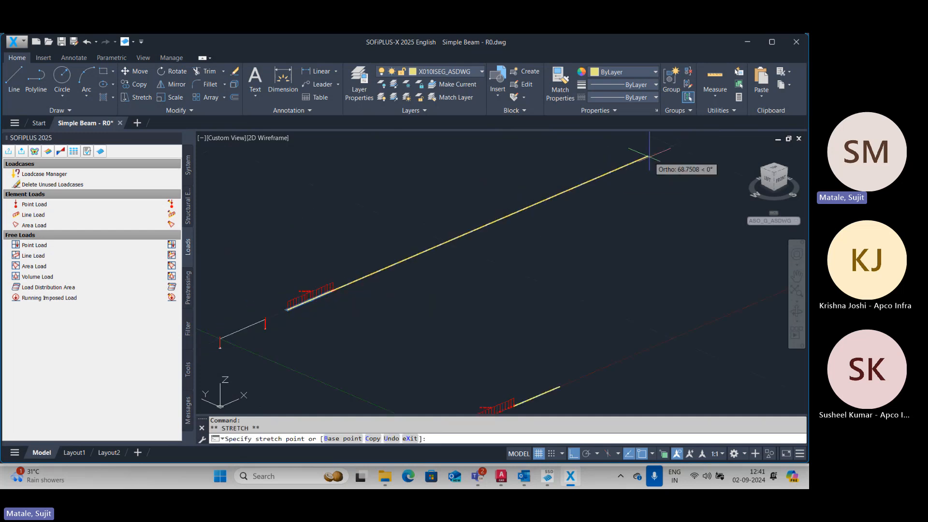
key(Escape)
key(Escape)
scroll(453, 237, up, 5)
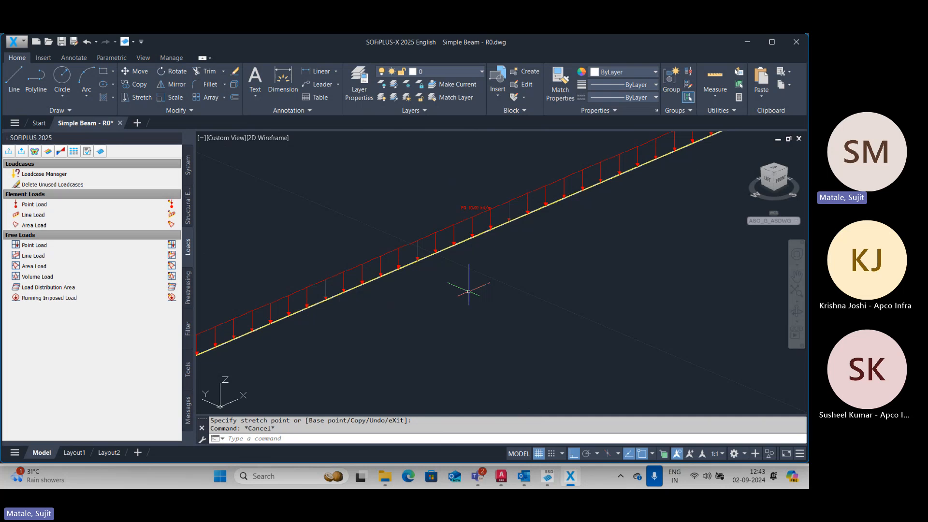
Step: Delete the whole copied beam, including its stretched structural line, supports and element line load
scroll(457, 276, down, 10)
key(Escape)
middle_drag(459, 295, 413, 281)
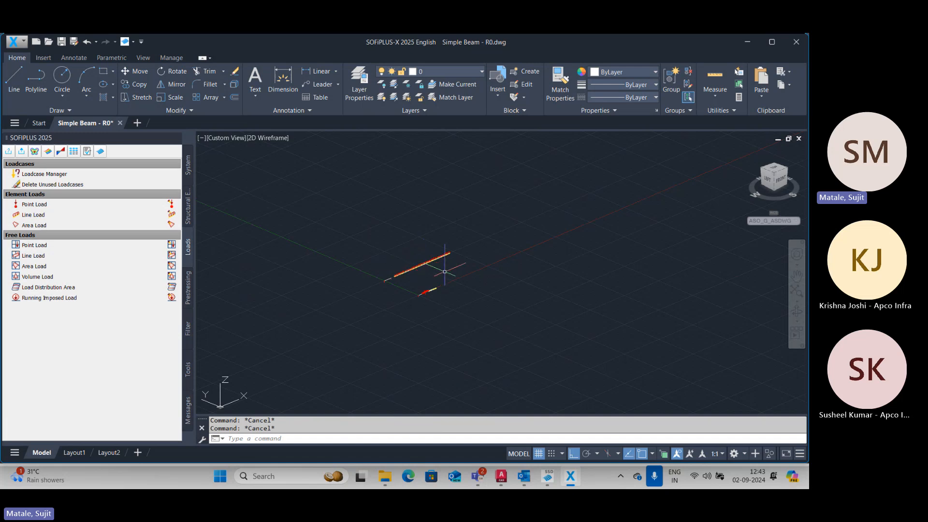
scroll(444, 271, up, 4)
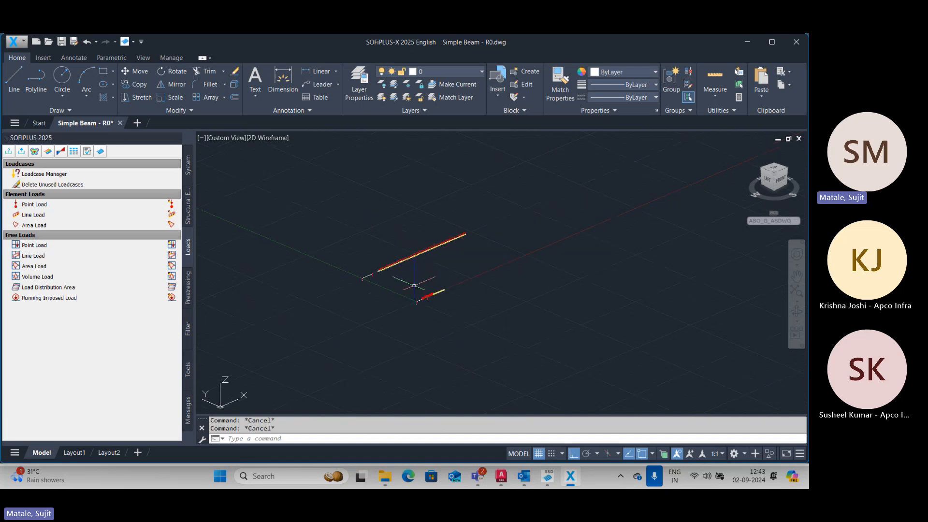
click(524, 166)
click(256, 304)
key(Delete)
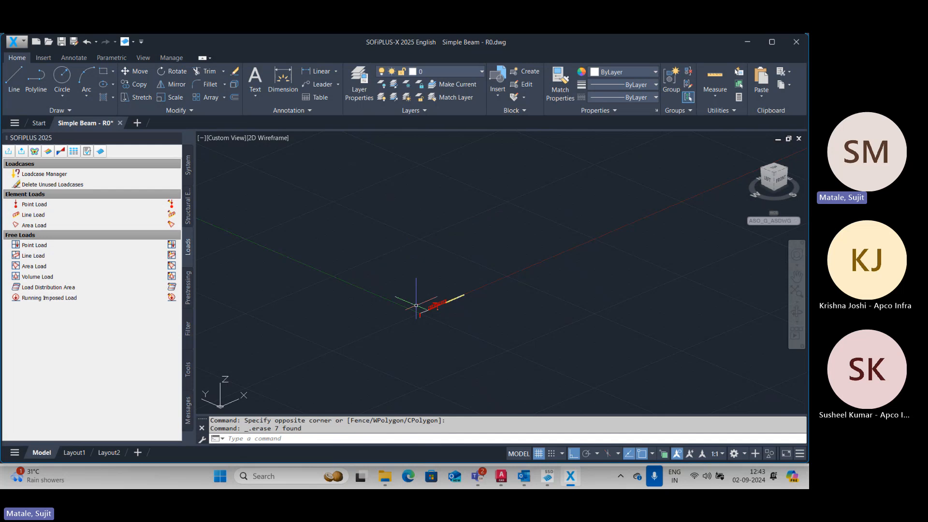
Step: Move the original beam's structural line back 15 units in the negative X direction onto its left support point
scroll(416, 304, up, 10)
key(Escape)
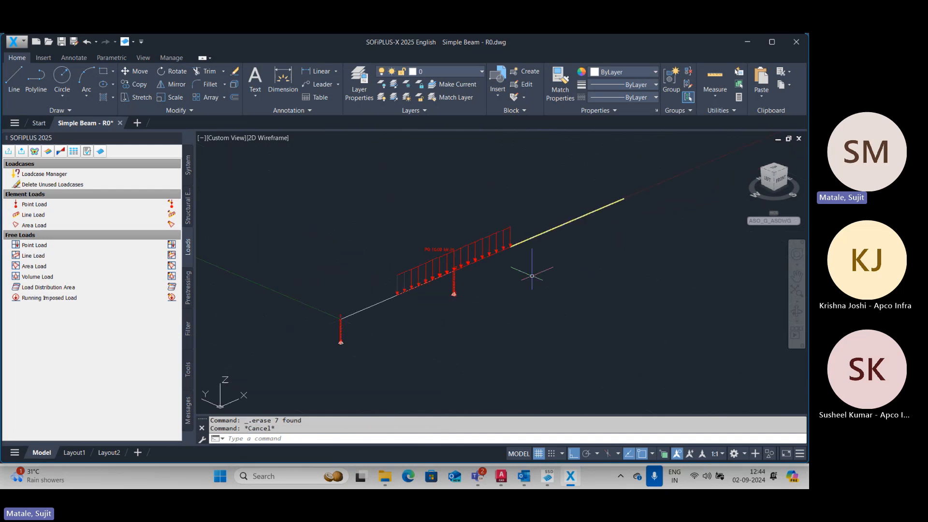
click(524, 241)
scroll(518, 249, up, 1)
text(M)
key(Return)
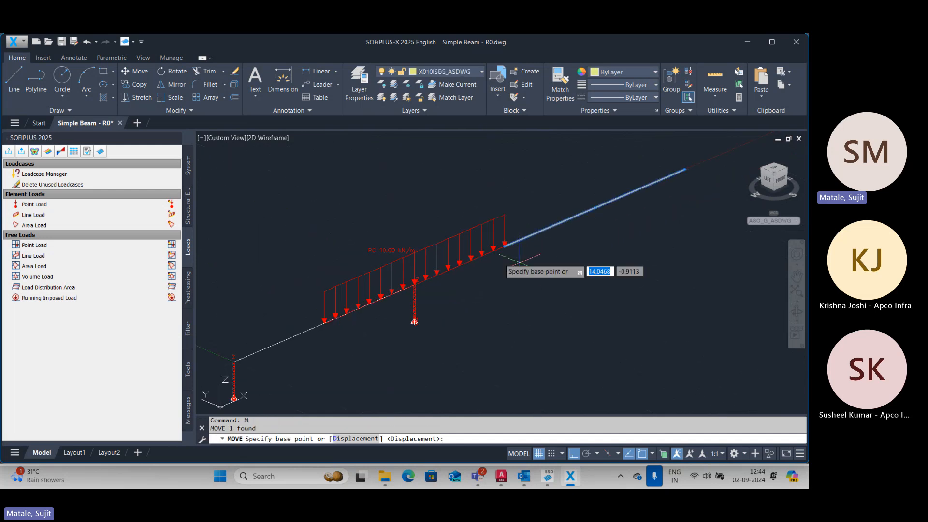
click(505, 245)
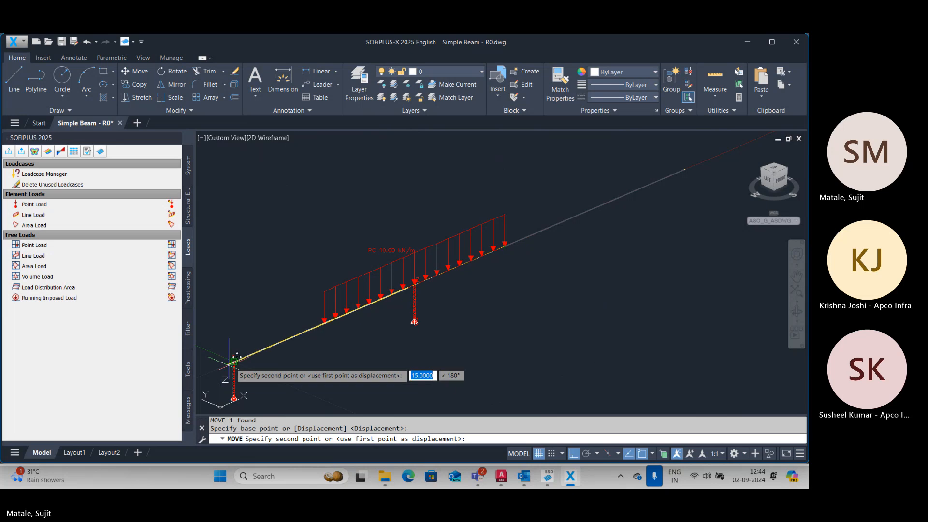
scroll(237, 357, up, 5)
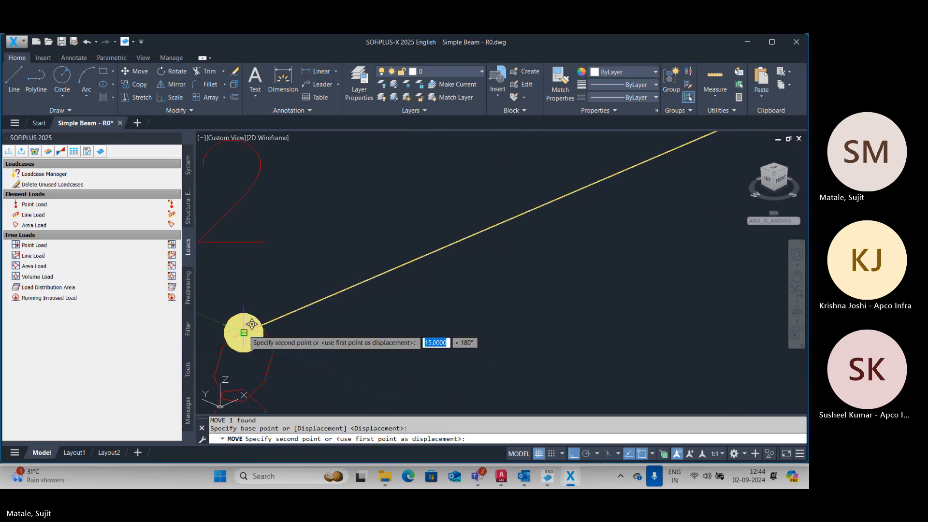
scroll(251, 324, down, 5)
key(Escape)
key(Escape)
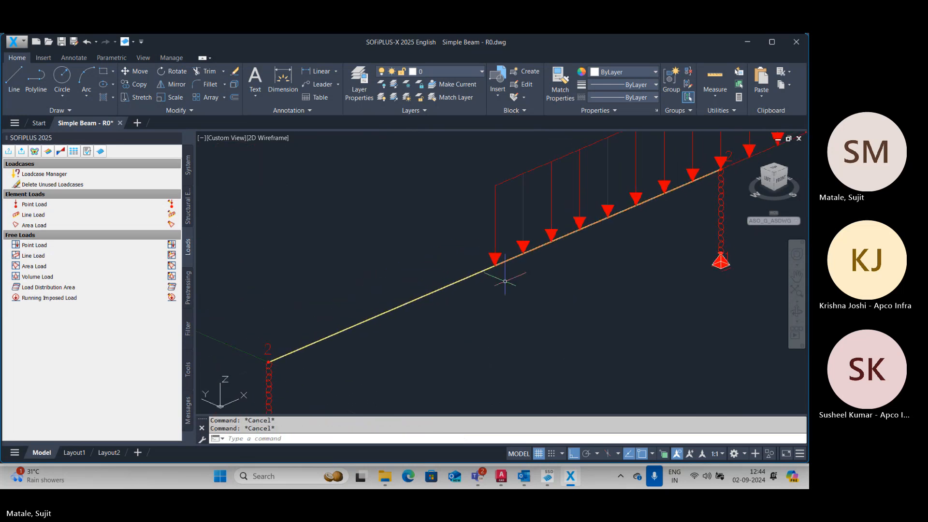
Step: Move the free line load 5 units in the negative X direction so it starts at the beam's first support
click(523, 218)
text(m)
key(Return)
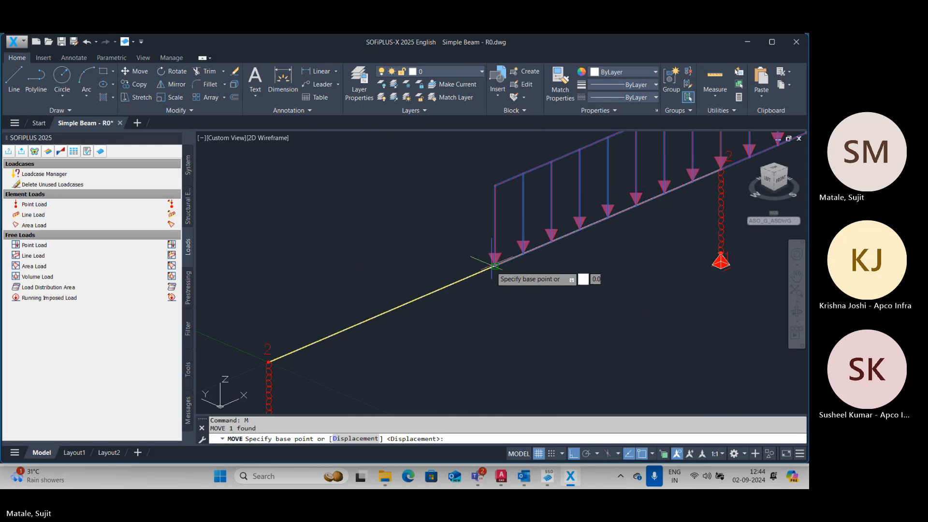
click(493, 265)
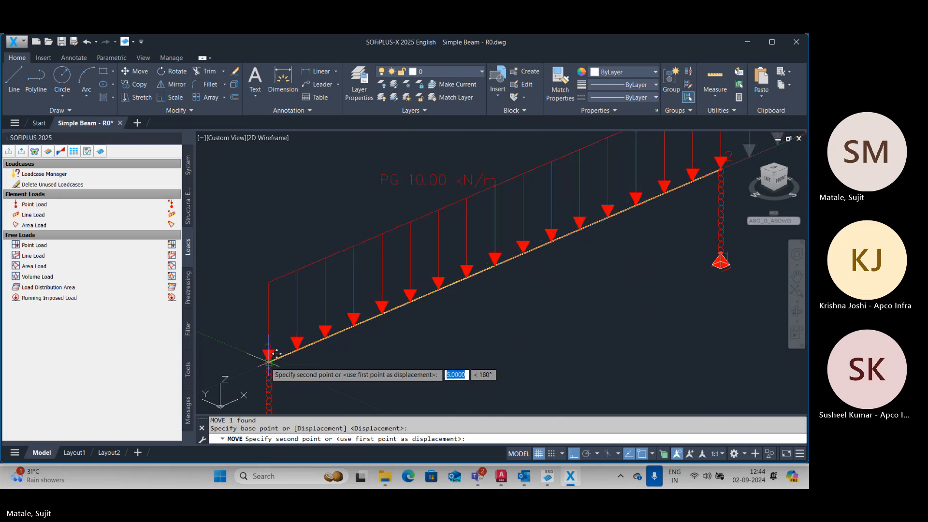
key(Escape)
scroll(392, 311, down, 6)
key(Escape)
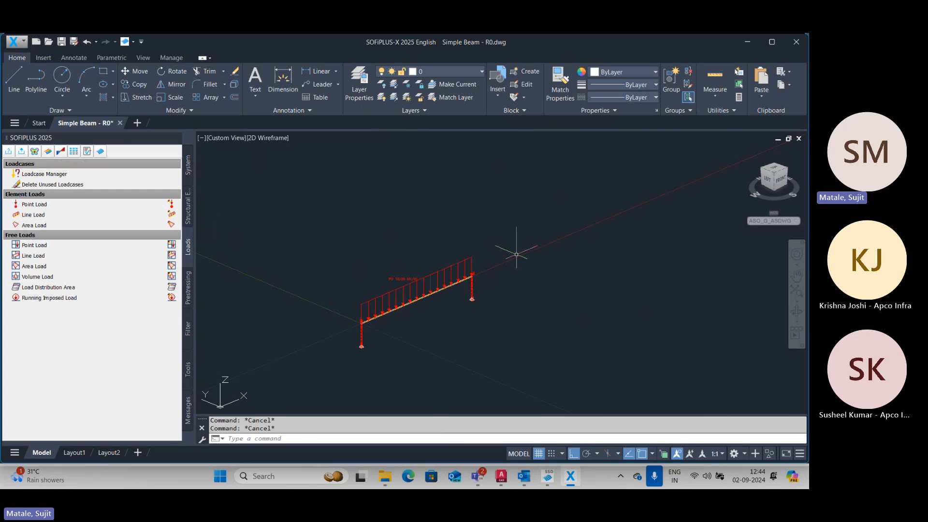
Step: Clear any selection in the empty area beside the beam and save the drawing
click(587, 300)
click(631, 224)
click(574, 221)
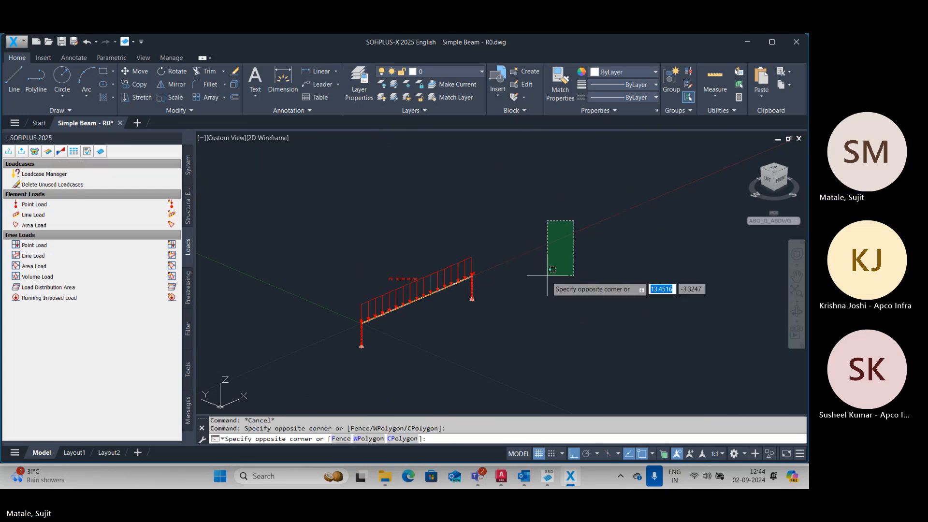
click(548, 276)
key(ctrl+s)
Step: Open the free line load's properties and examine its Range of Application setting without changing it
scroll(411, 327, up, 4)
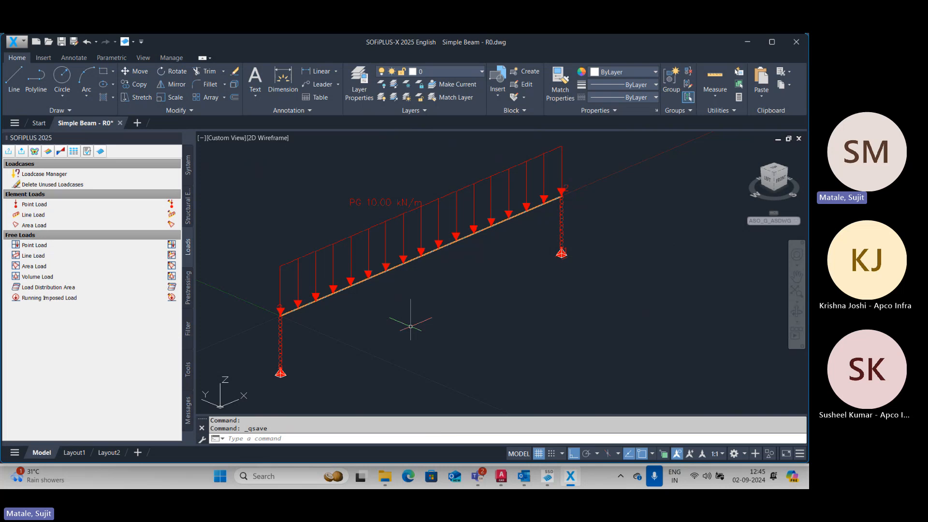
key(Escape)
double_click(310, 271)
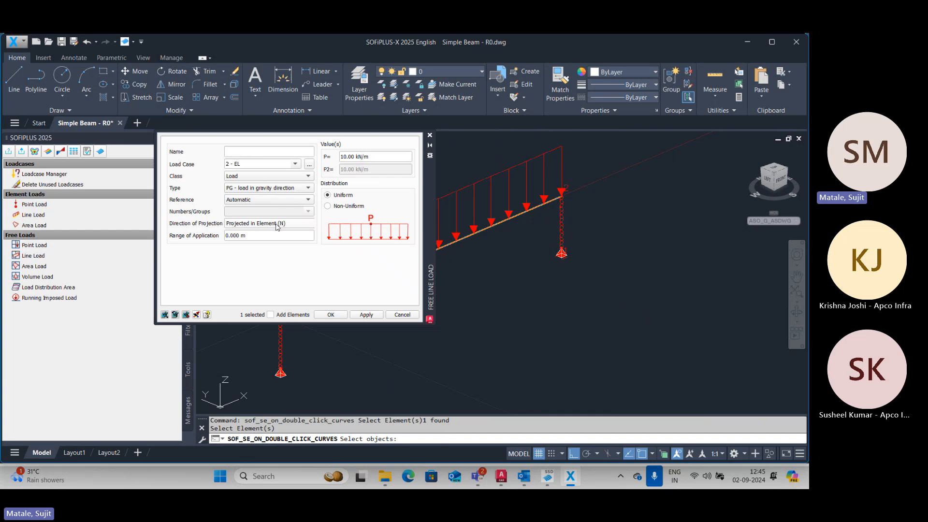
click(252, 236)
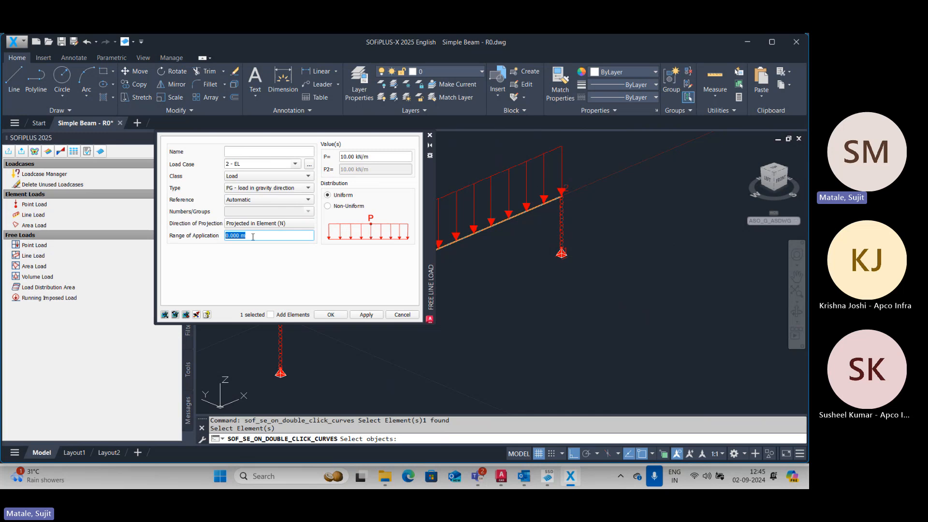
key(Escape)
key(Escape)
key(Escape)
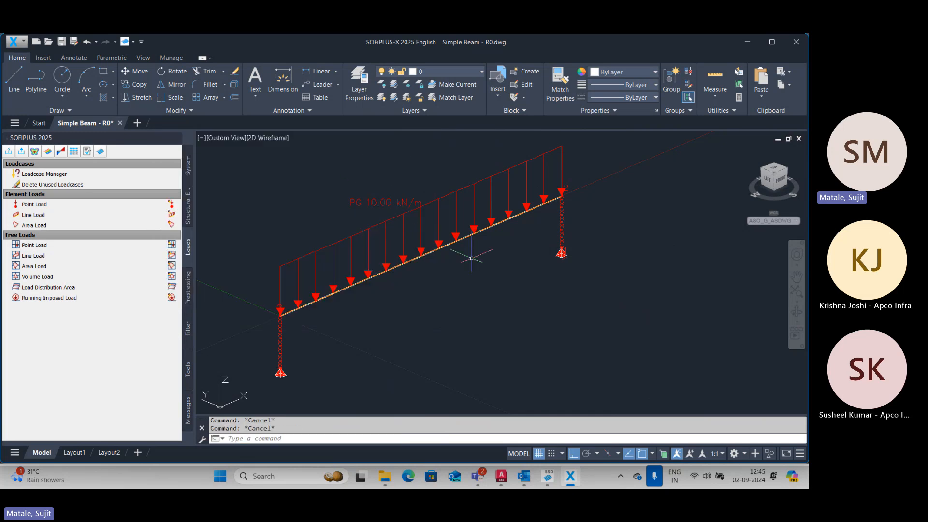
click(274, 478)
text(snip)
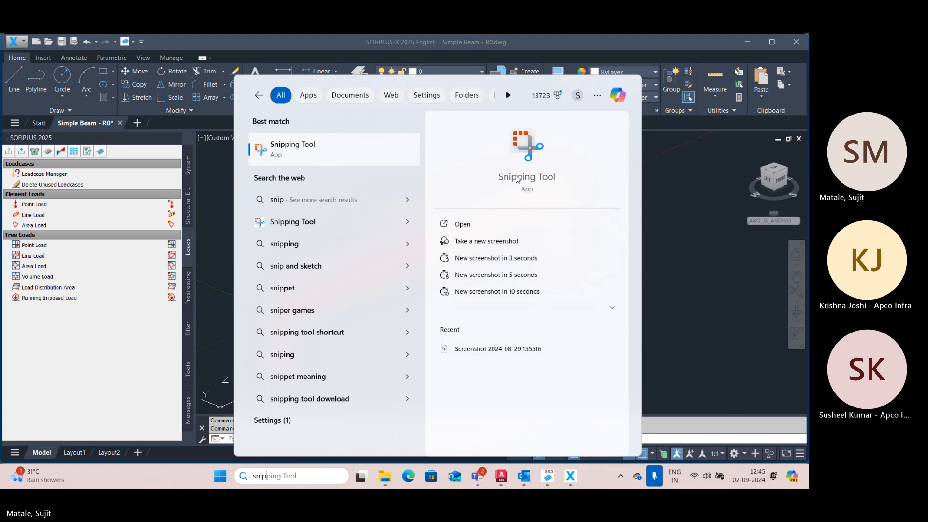
click(456, 259)
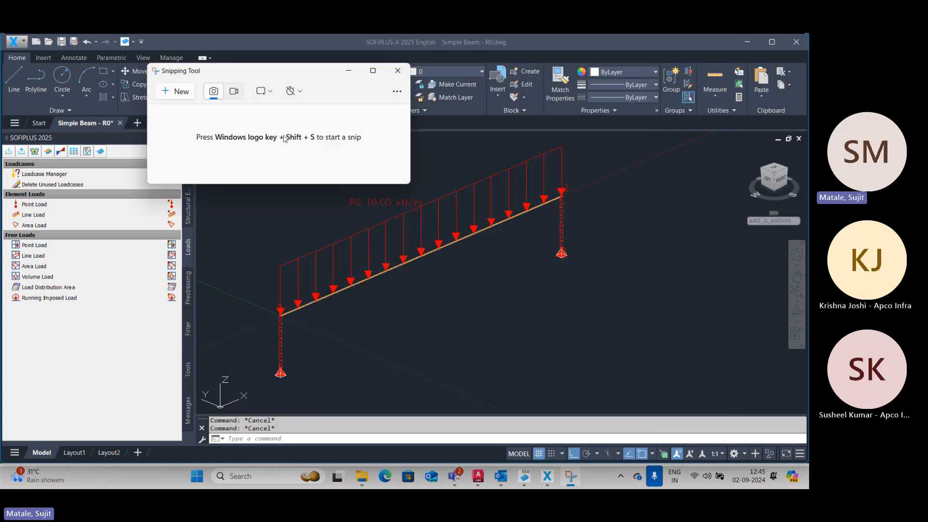
click(364, 314)
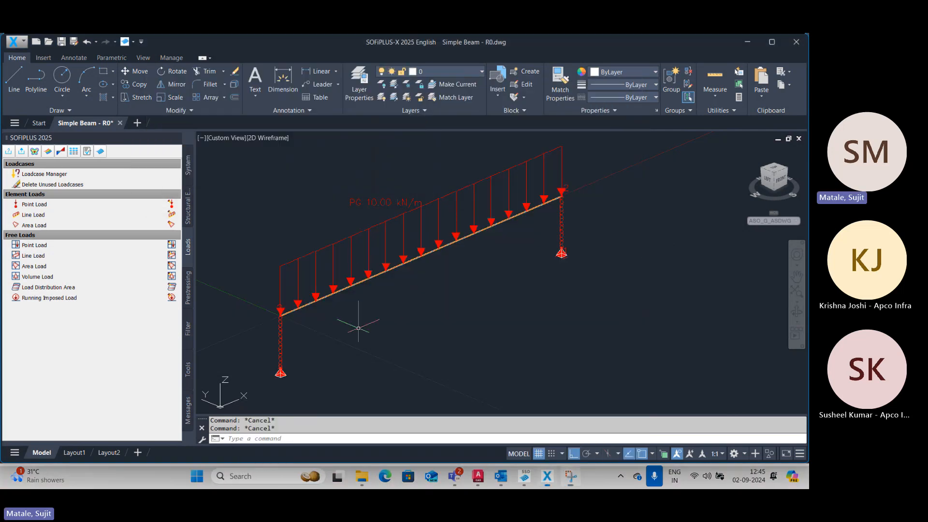
Step: Try to move the free line load vertically off the beam in the positive Z direction
click(334, 289)
text(m)
key(Return)
click(633, 248)
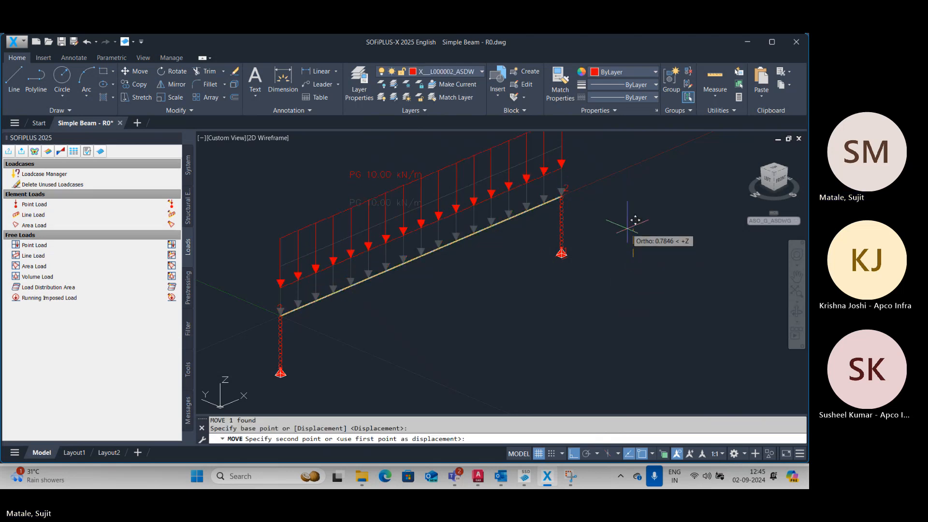
key(Escape)
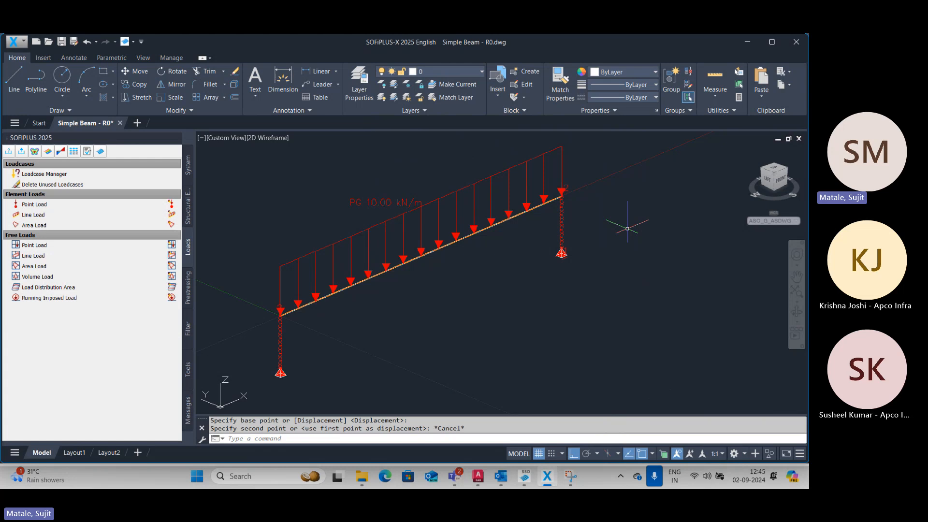
Step: Set the free line load's Range of Application to 1.5 m and accept the change
double_click(372, 224)
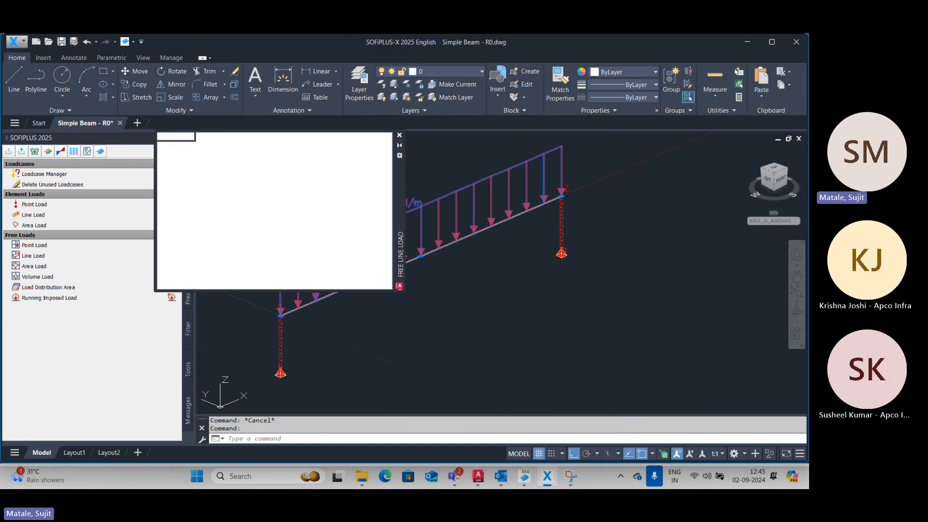
drag(270, 236, 199, 236)
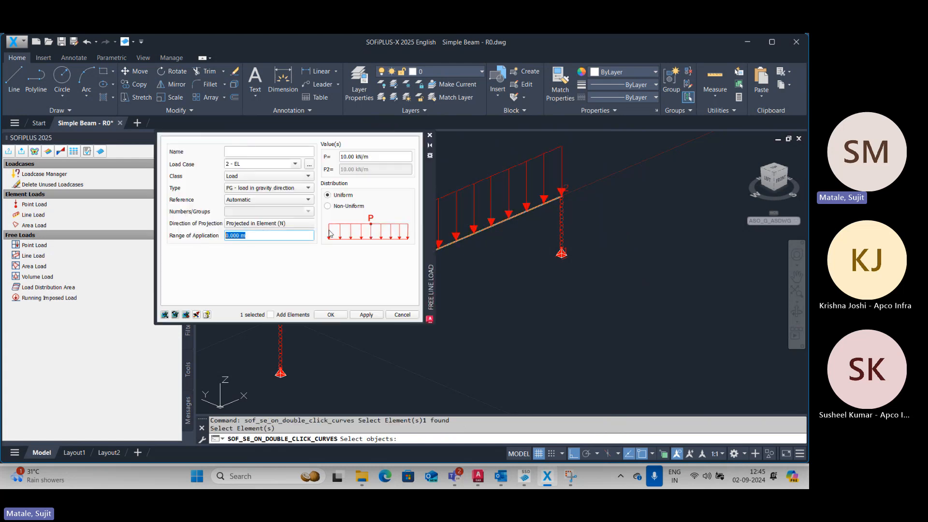
text(1.5)
click(264, 154)
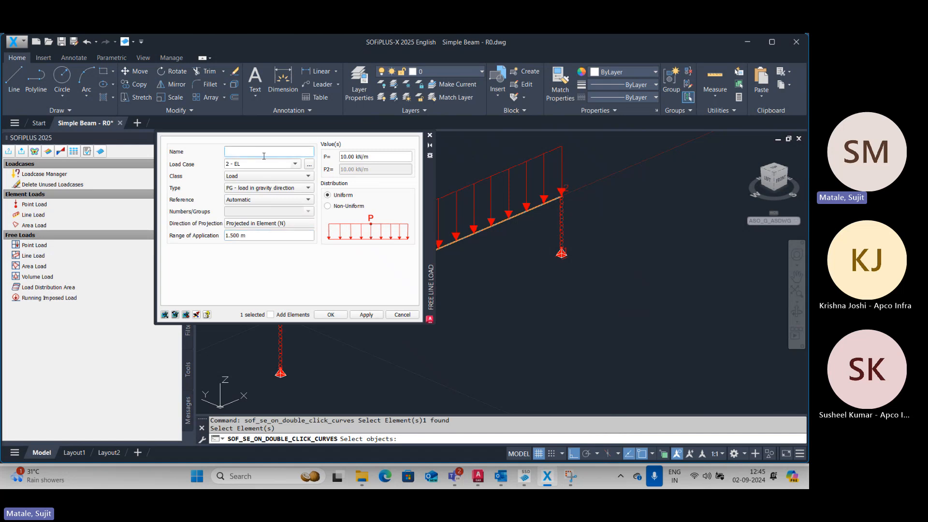
click(331, 314)
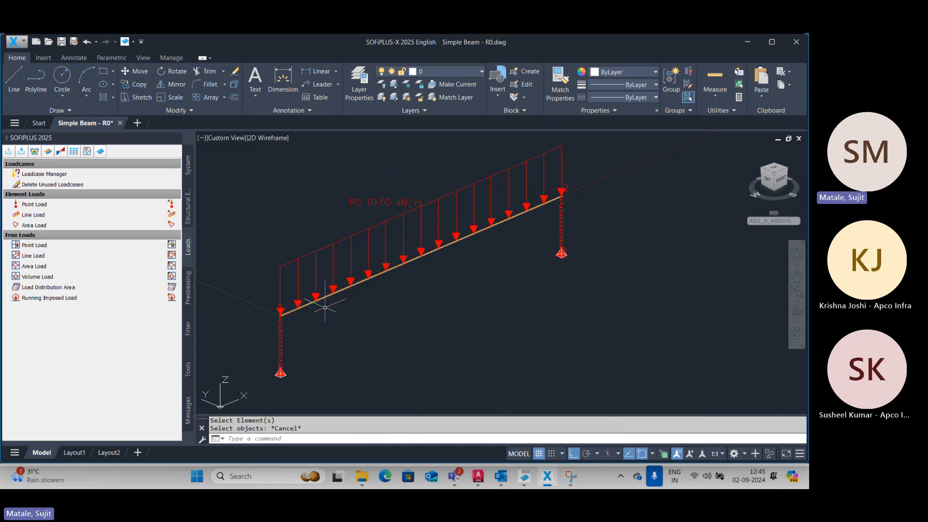
Step: Review the Direction of Projection options of the free line load, keeping Projected in Element (N)
double_click(323, 300)
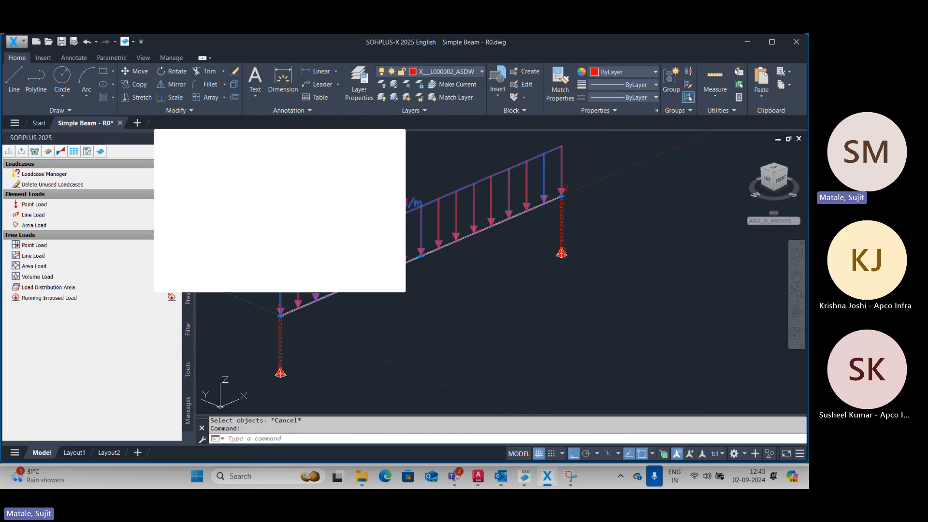
click(262, 226)
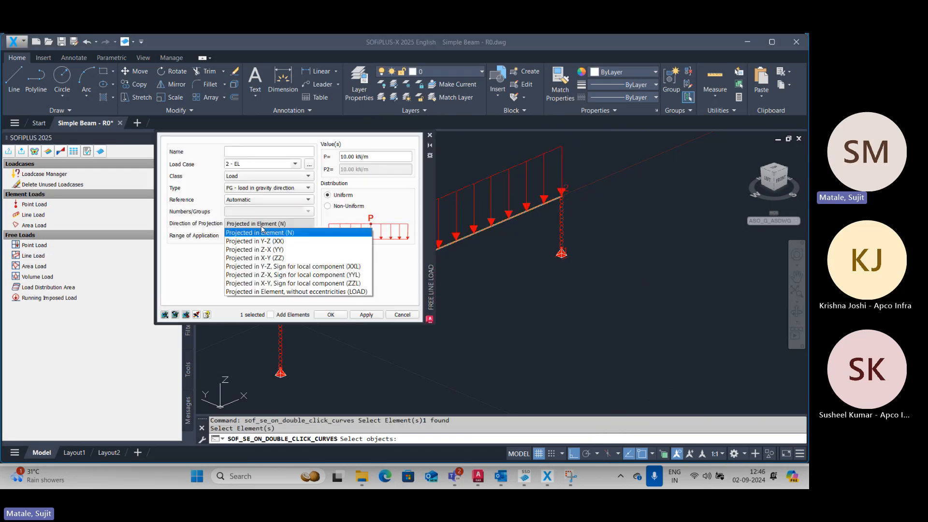
click(262, 232)
click(397, 314)
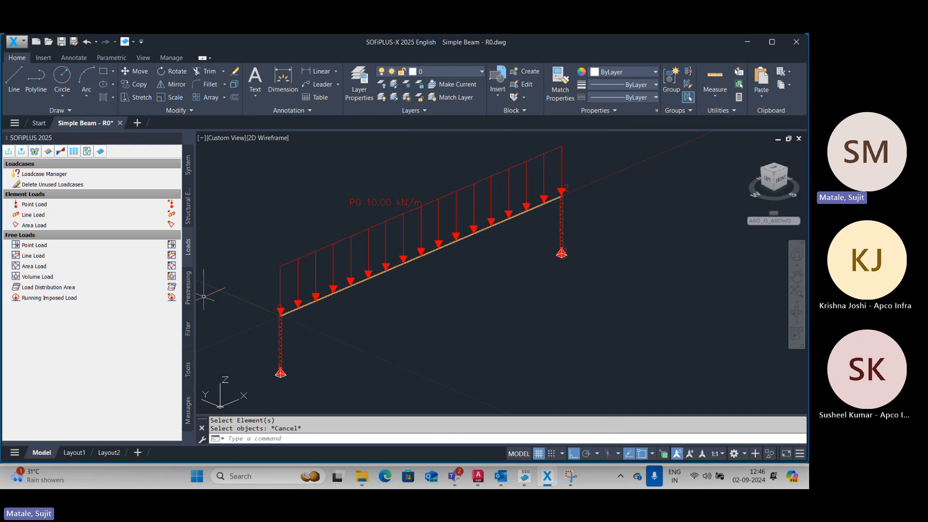
Step: Export the entire system with its loads as a calculation model, using automatic mesh density and immediate processing
click(22, 154)
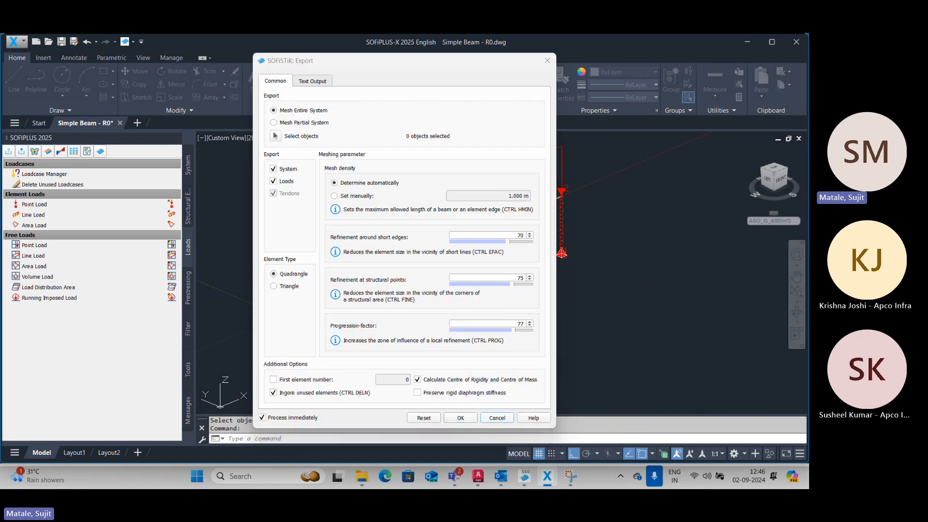
click(497, 418)
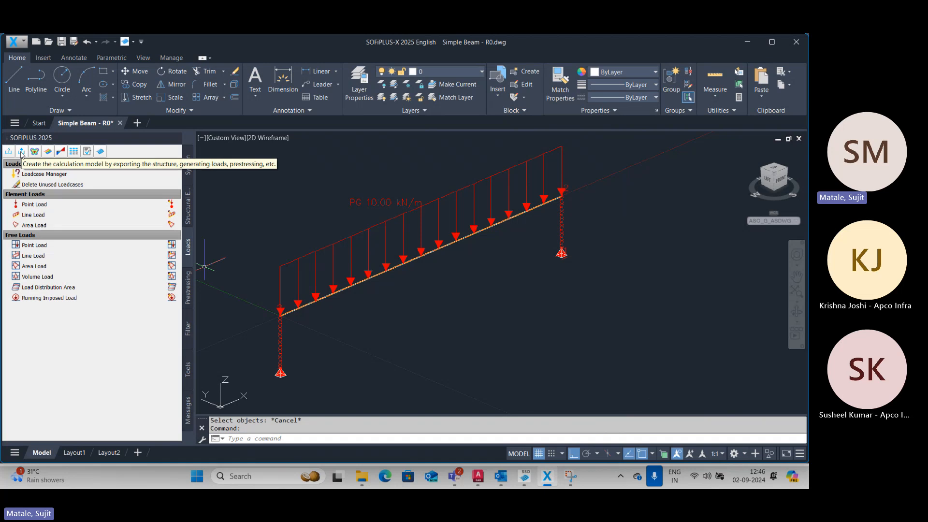
click(21, 154)
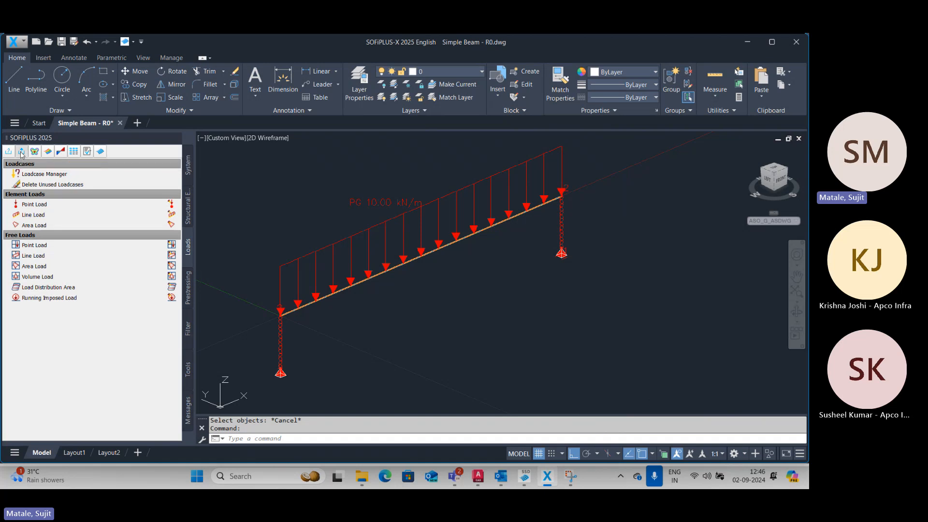
click(461, 418)
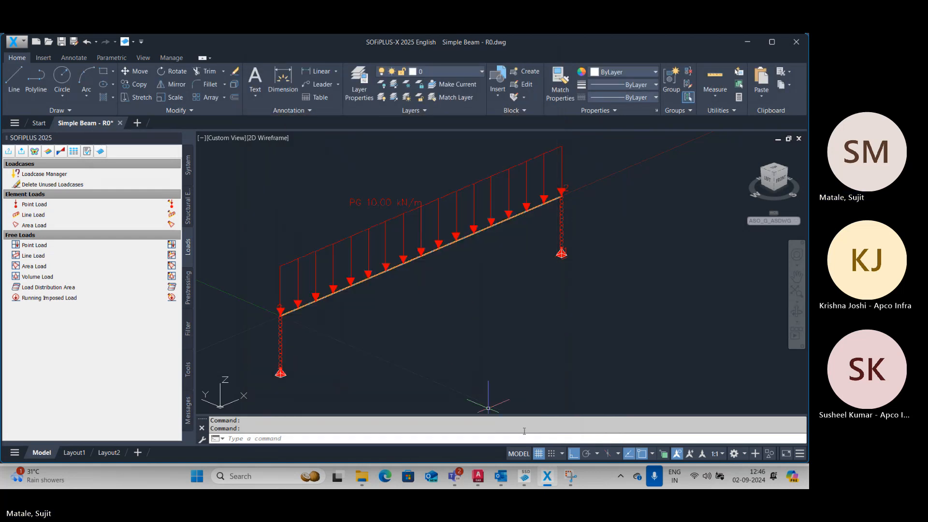
Step: Switch to SOFiSTiK Structural Desktop, reduce the support symbol size in System Visualization and inspect the beam in 3D
click(527, 478)
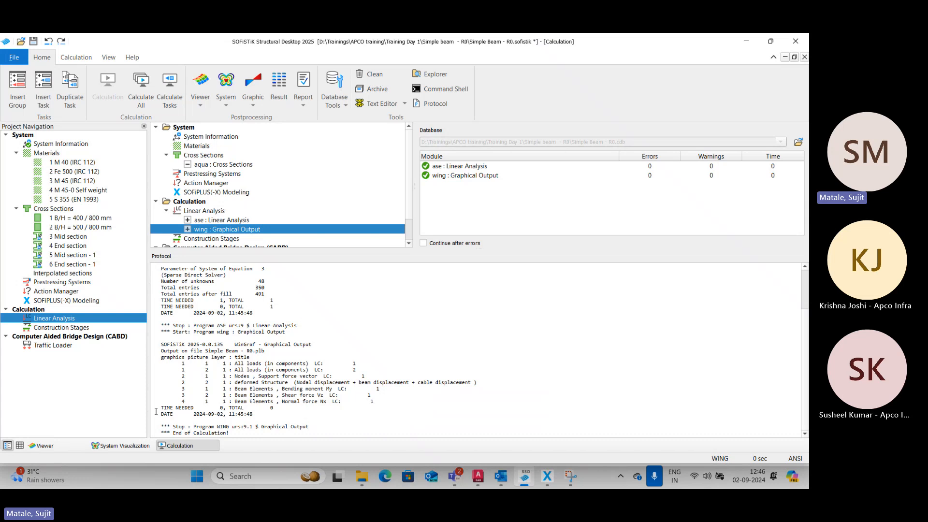
click(121, 445)
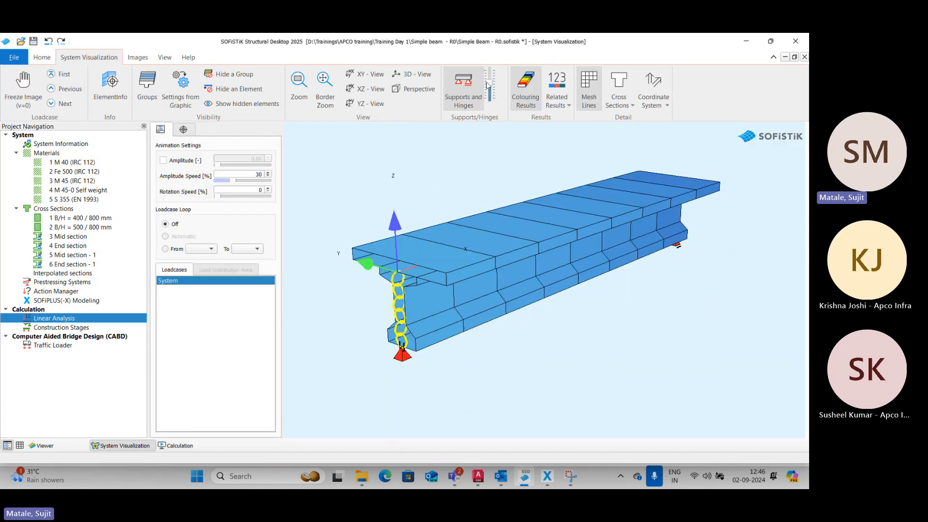
drag(488, 85, 497, 95)
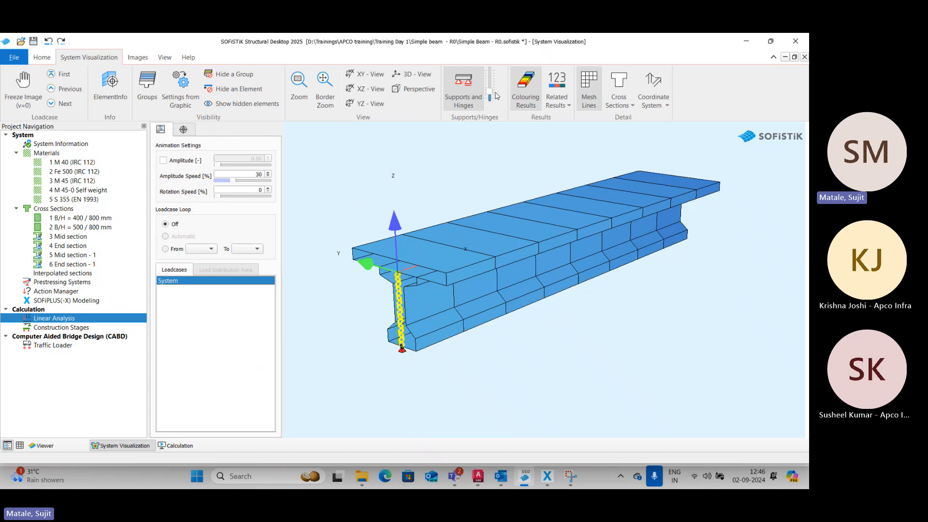
click(411, 74)
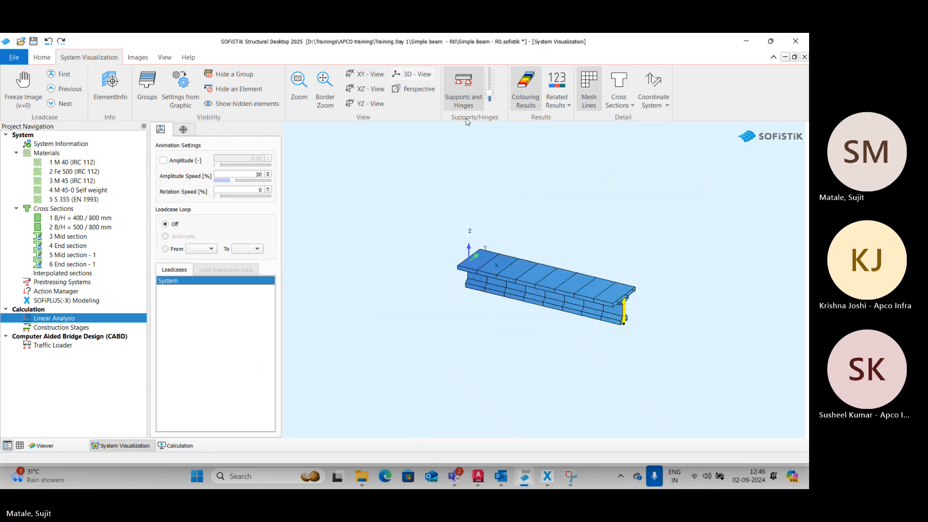
scroll(573, 240, up, 4)
drag(422, 343, 536, 318)
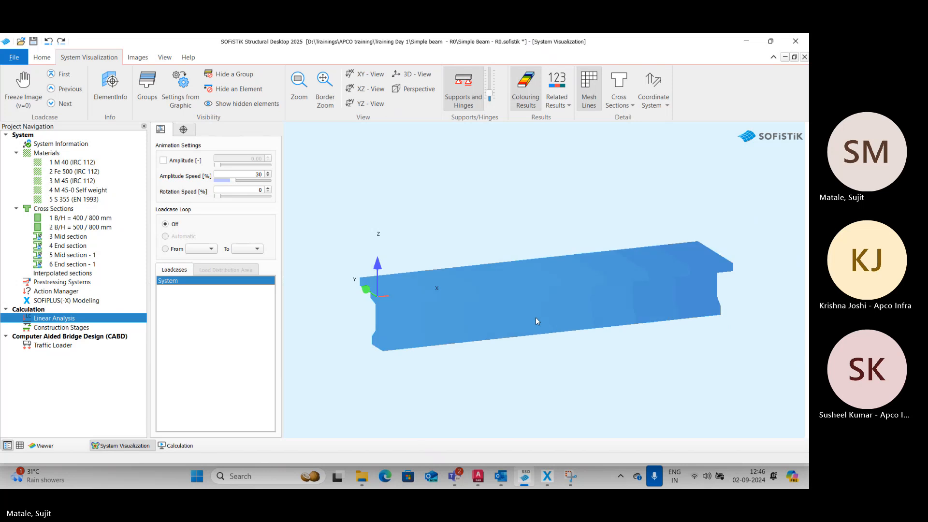
scroll(373, 356, up, 5)
scroll(399, 370, down, 3)
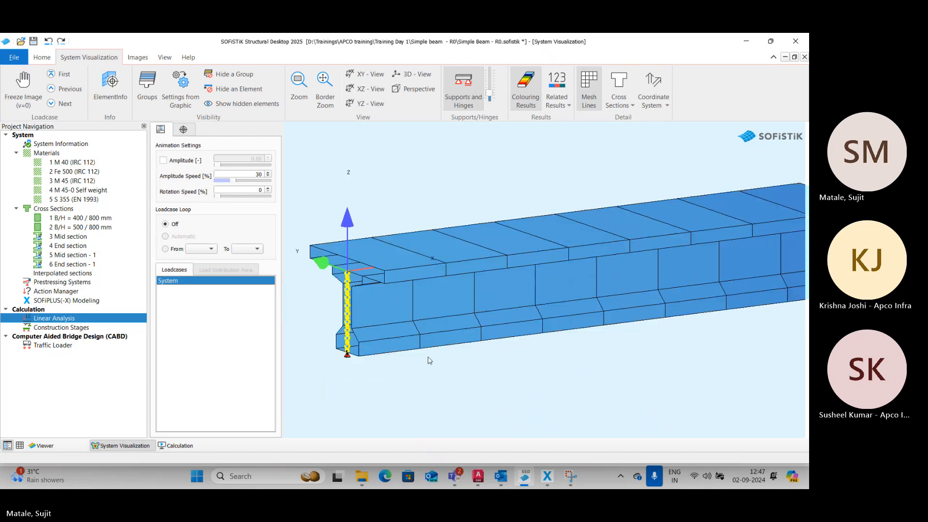
scroll(430, 361, down, 2)
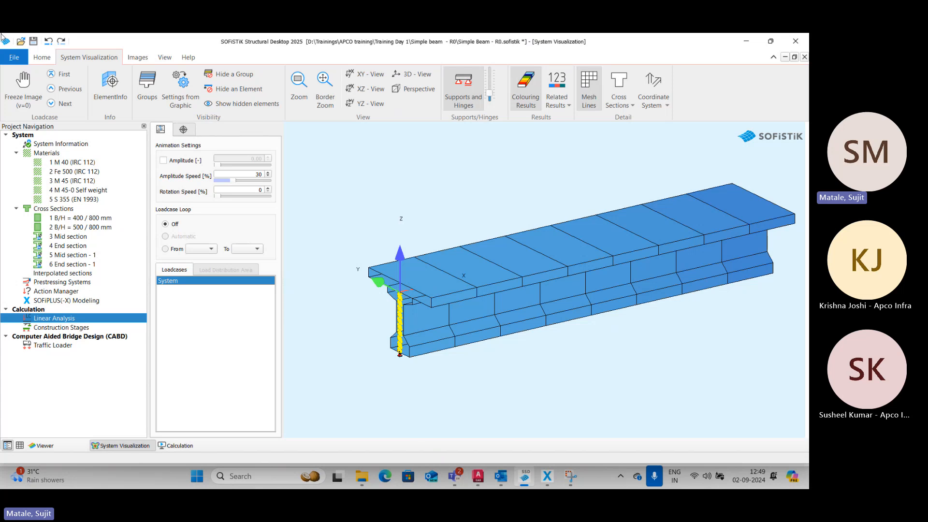
Step: Open the Viewer and refresh it to display the exported beam and its list of load cases
click(43, 57)
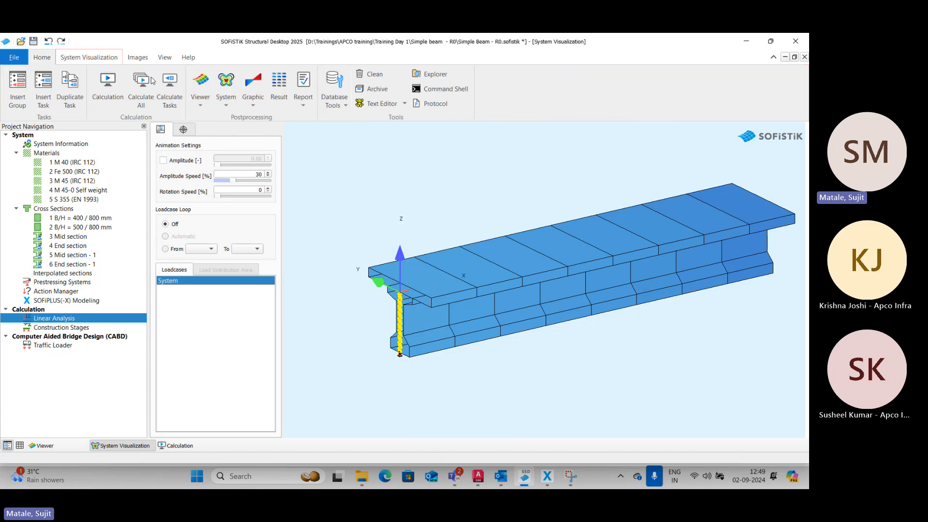
click(200, 84)
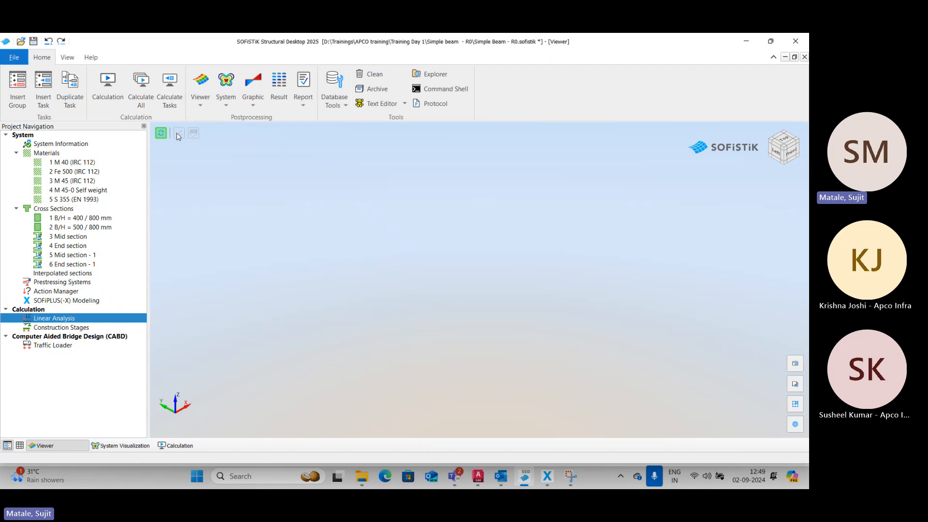
click(161, 133)
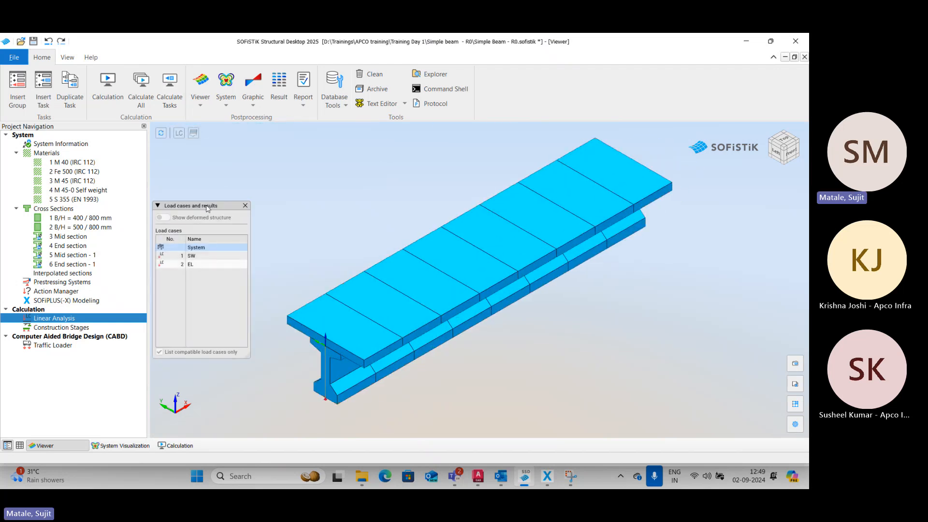
drag(208, 208, 207, 186)
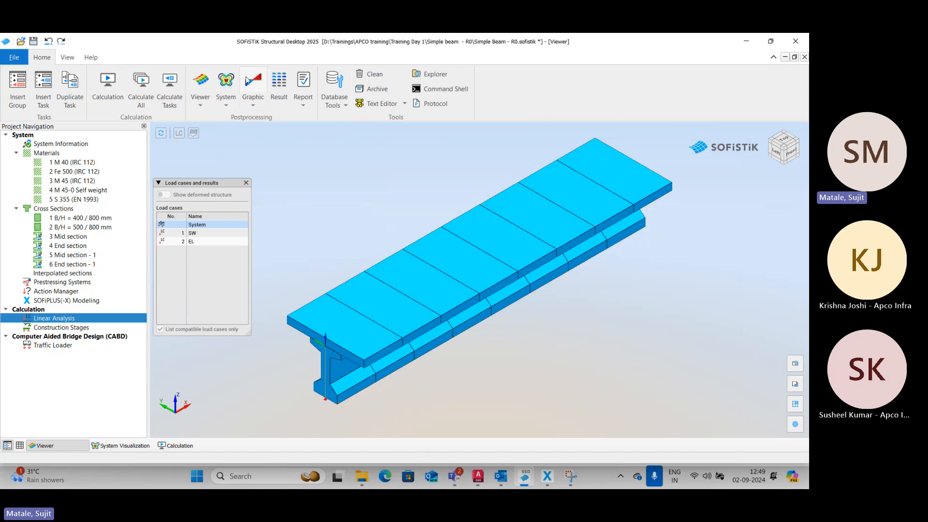
Step: Open SOFiSTiK Graphic, display all input loads for load case 2 EL and show the beam in an isometric view
click(249, 85)
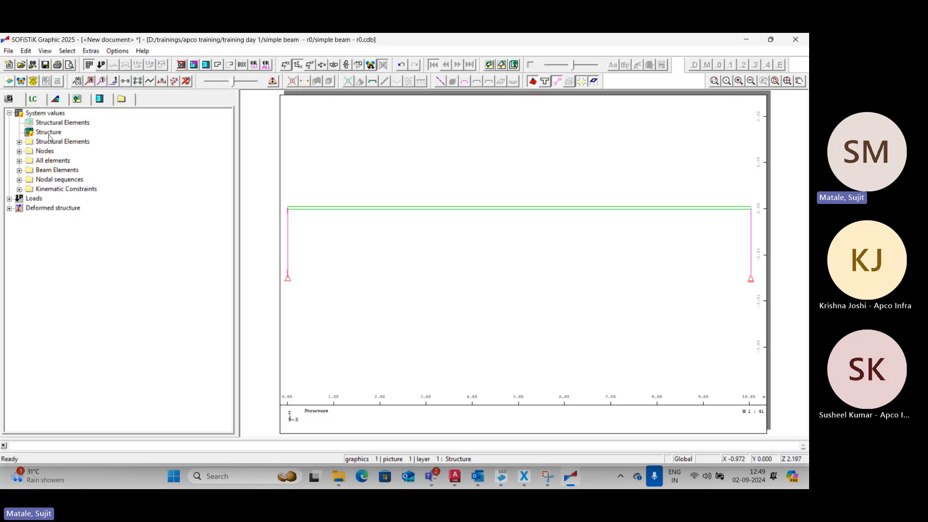
click(9, 112)
click(9, 123)
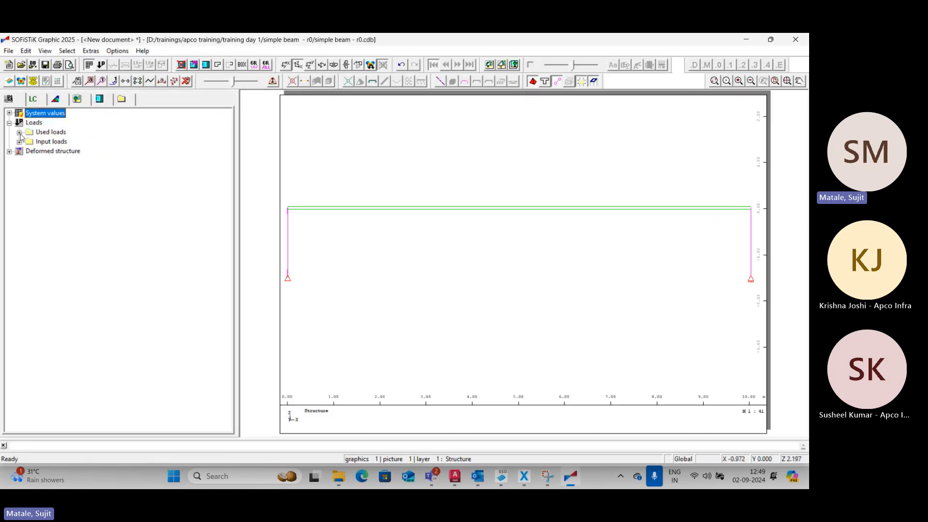
click(20, 141)
click(49, 151)
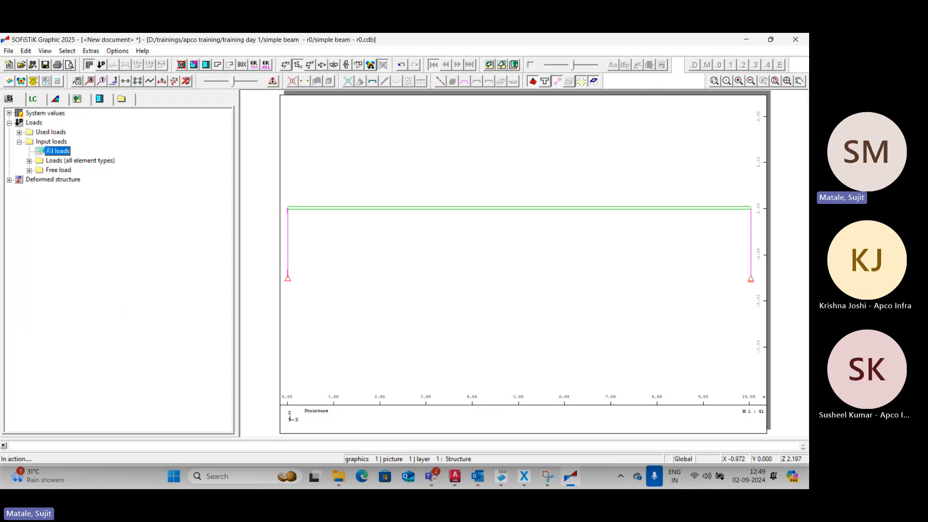
click(437, 271)
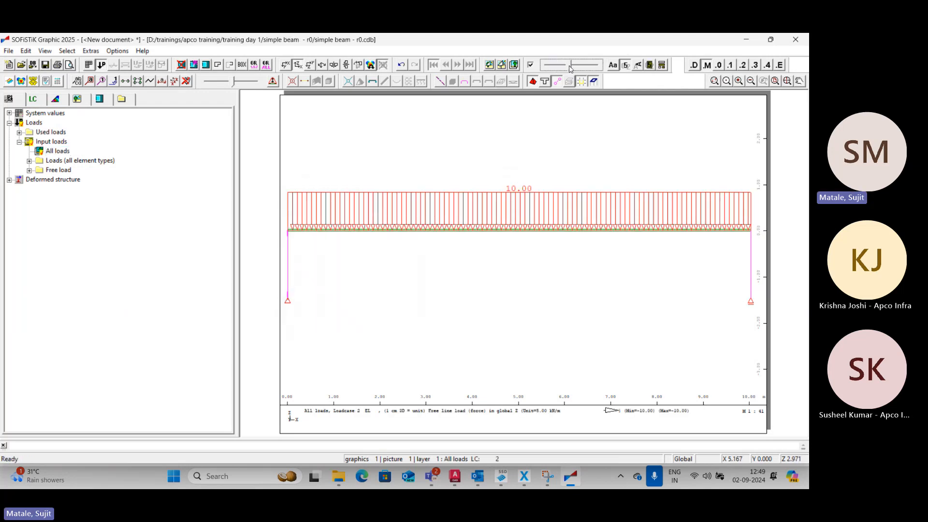
click(502, 477)
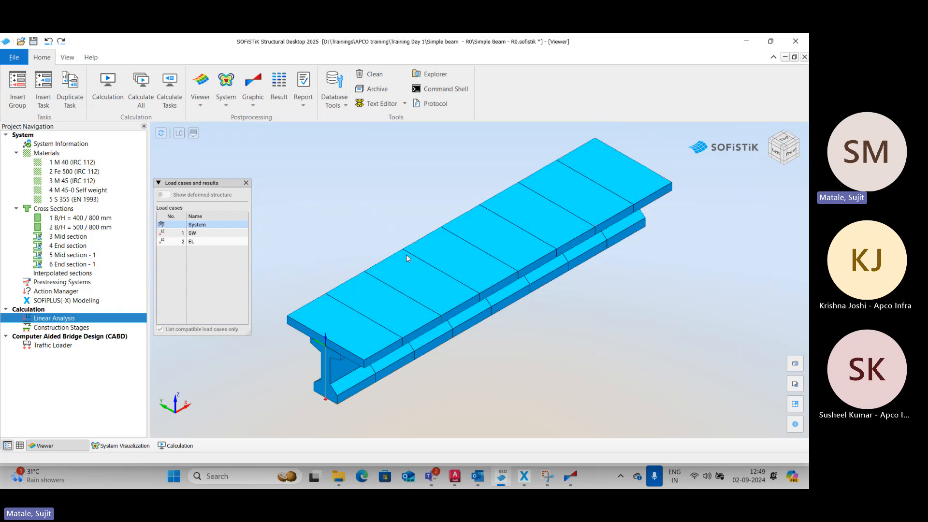
click(567, 481)
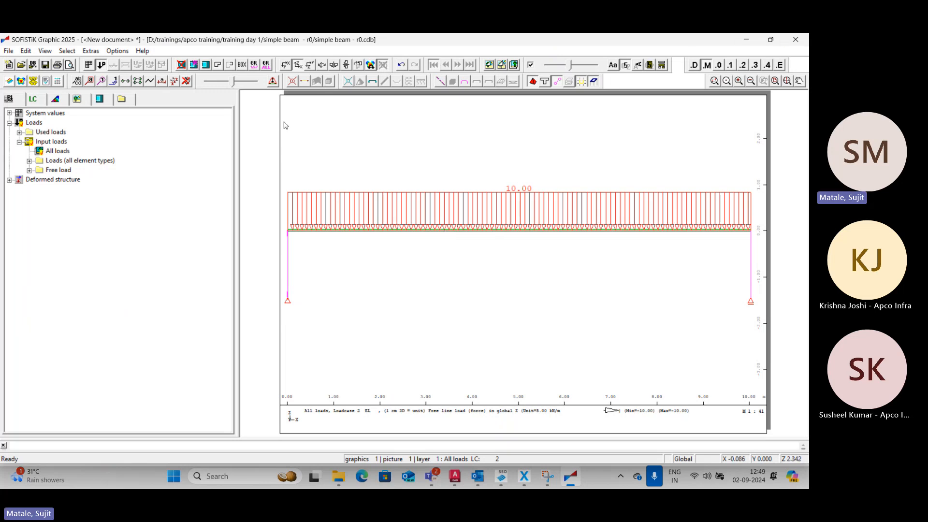
click(322, 64)
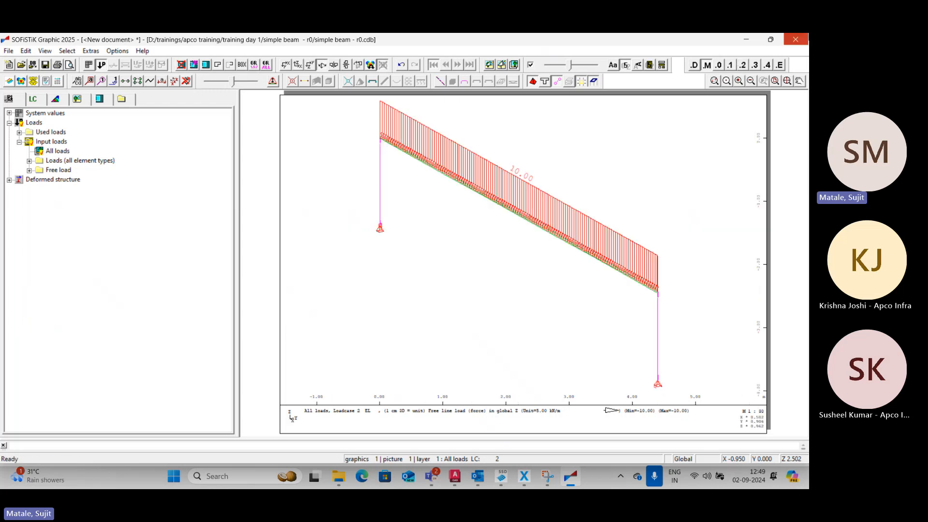
Step: Return to the Viewer in Structural Desktop and check load cases SW and EL in turn
click(500, 478)
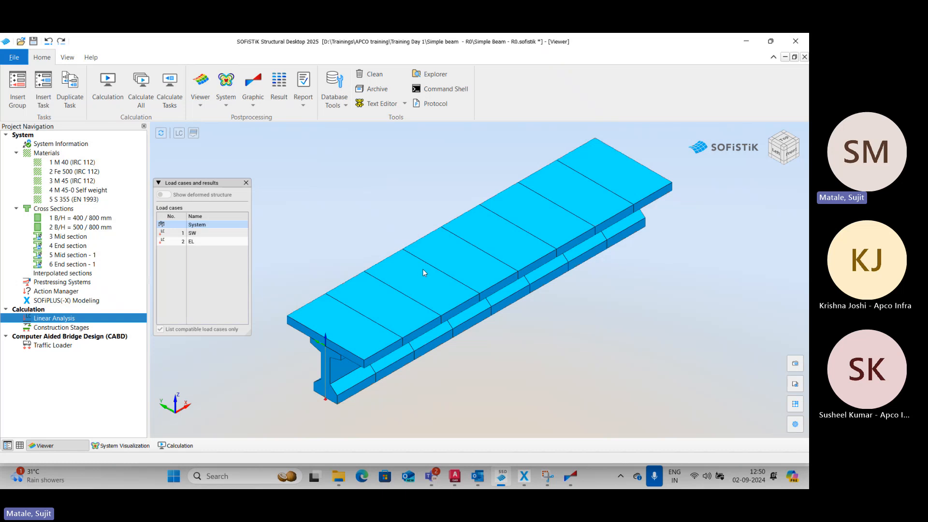
click(196, 234)
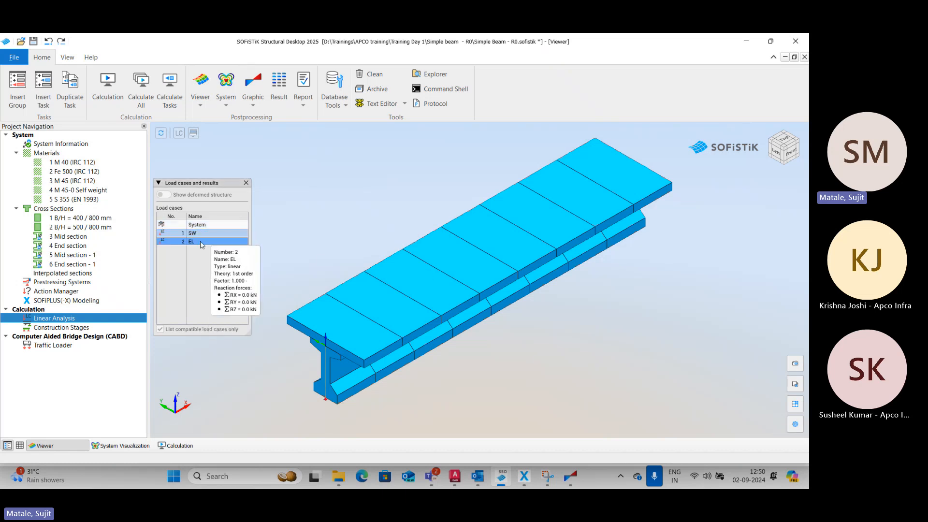
click(199, 241)
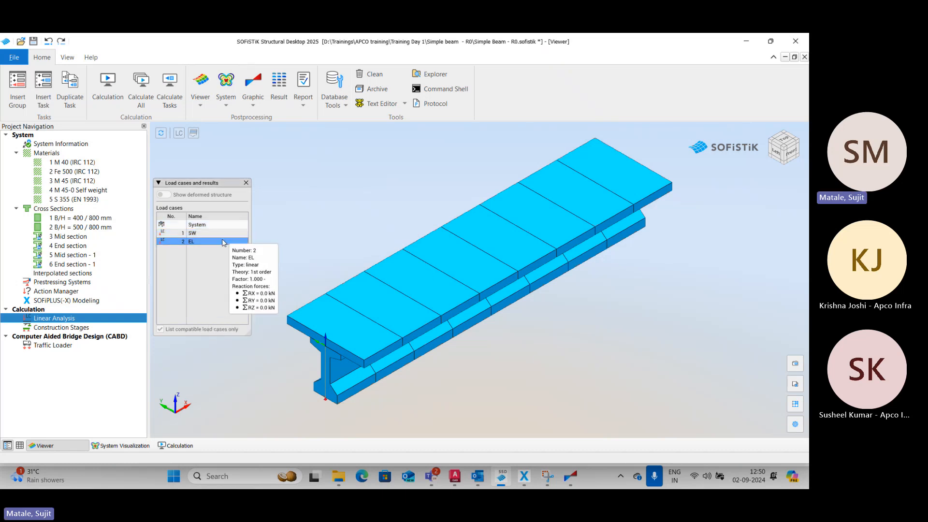
Step: Reopen System Visualization and inspect the beam model and its available load cases
click(229, 85)
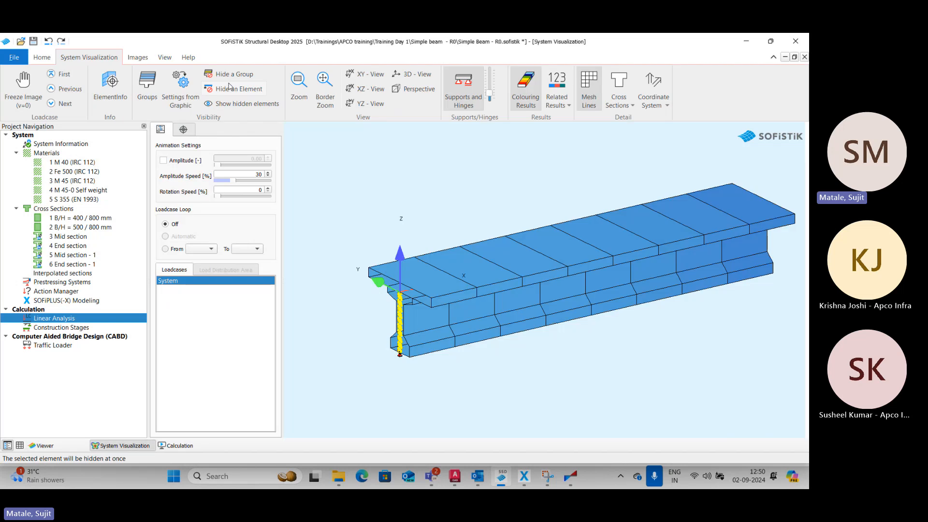
scroll(341, 226, down, 2)
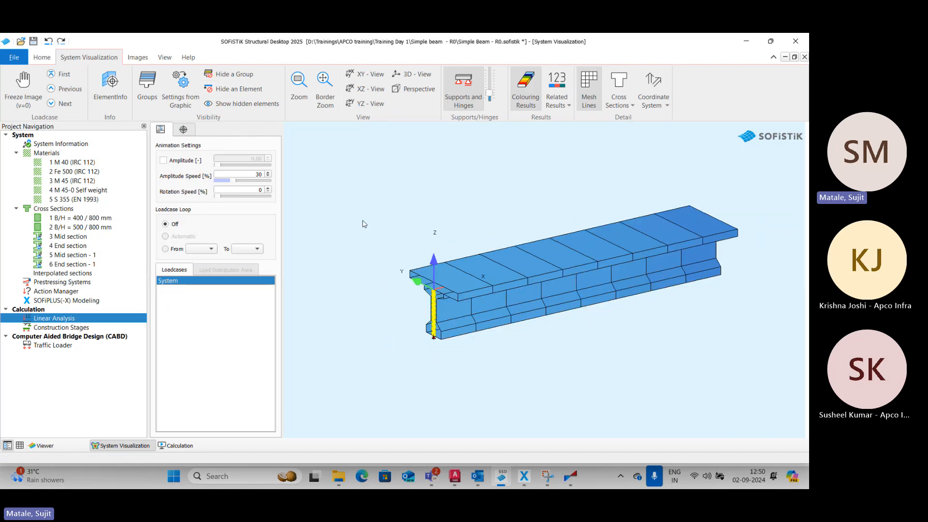
drag(363, 220, 369, 245)
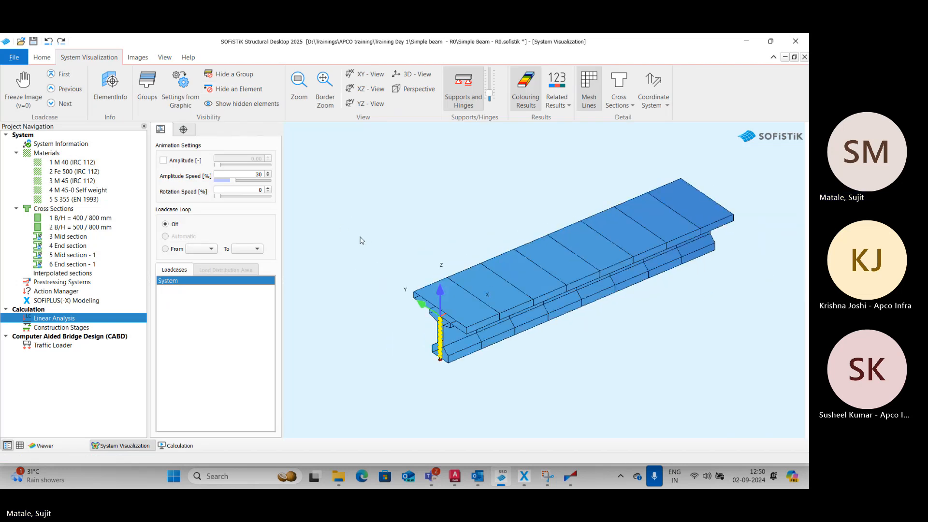
middle_drag(362, 240, 321, 235)
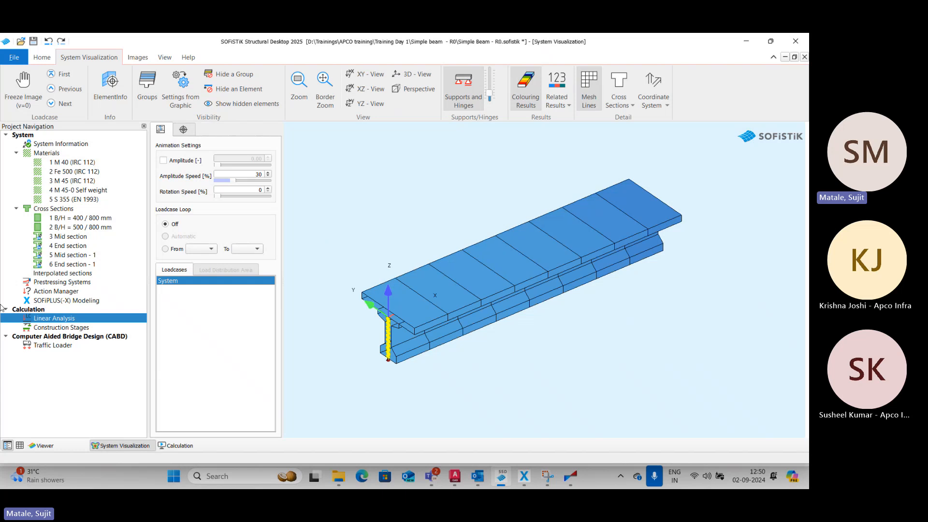
Step: Run the Linear Analysis with load cases SW and EL selected manually and all groups included, and return to System Visualization
double_click(89, 318)
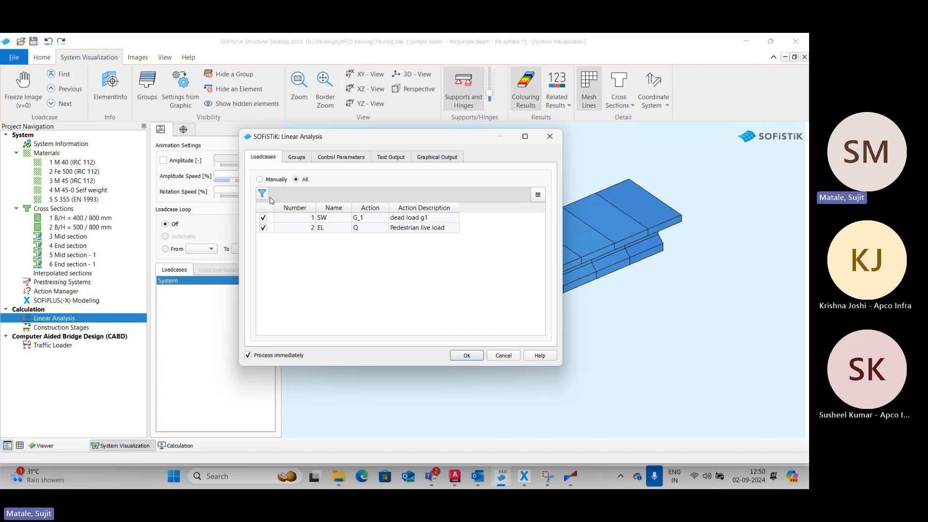
click(262, 180)
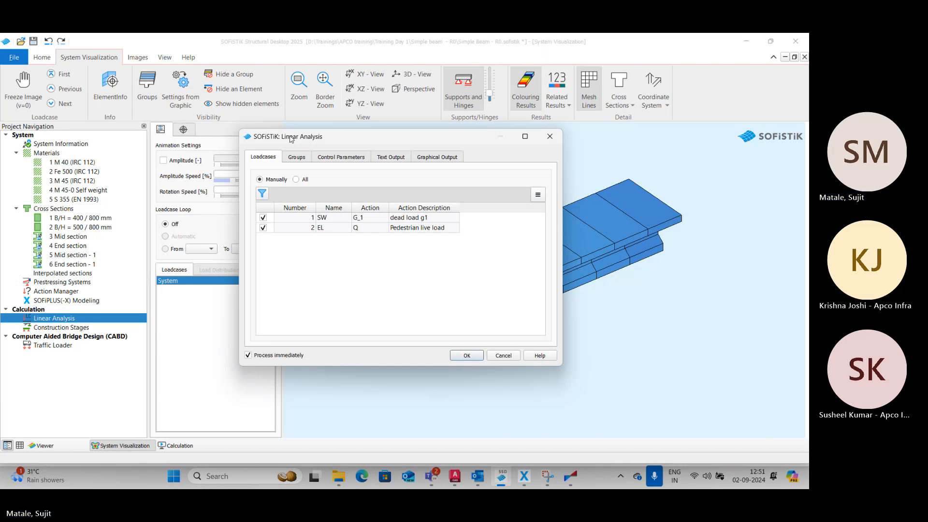
click(297, 162)
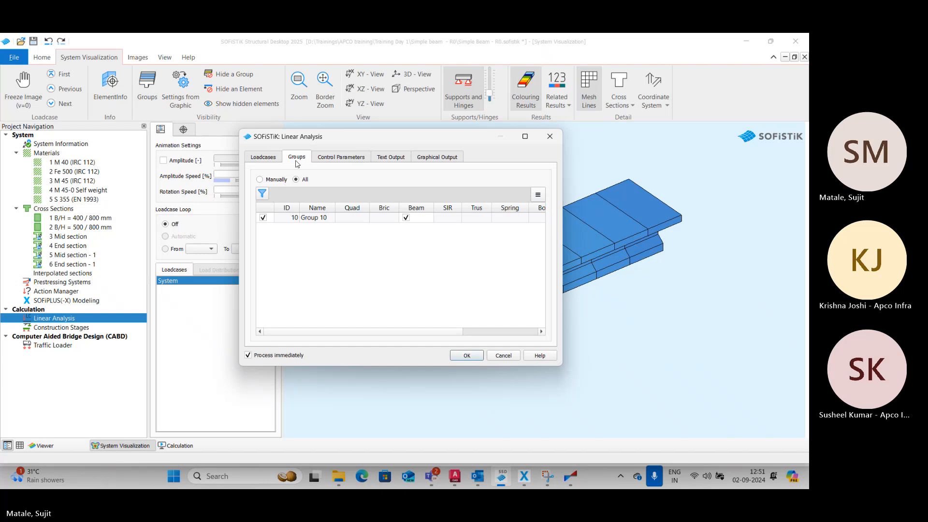
click(278, 158)
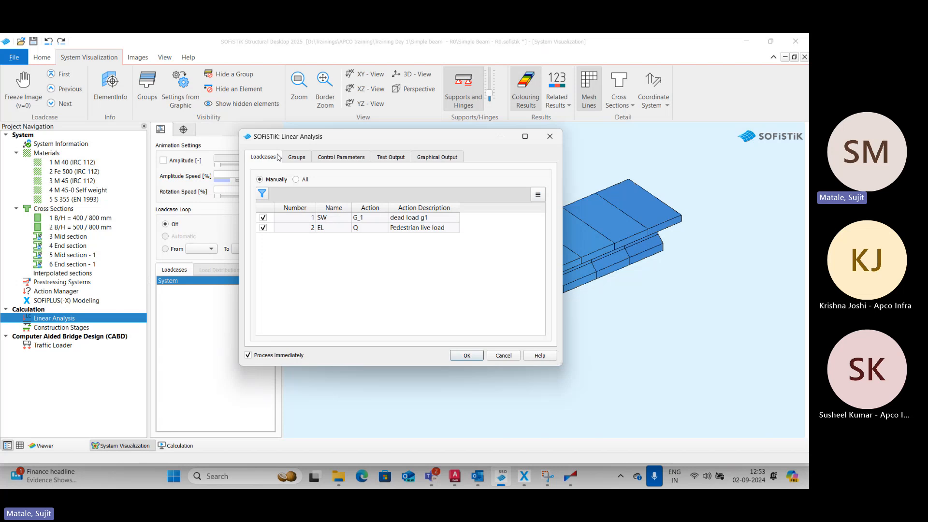
click(467, 355)
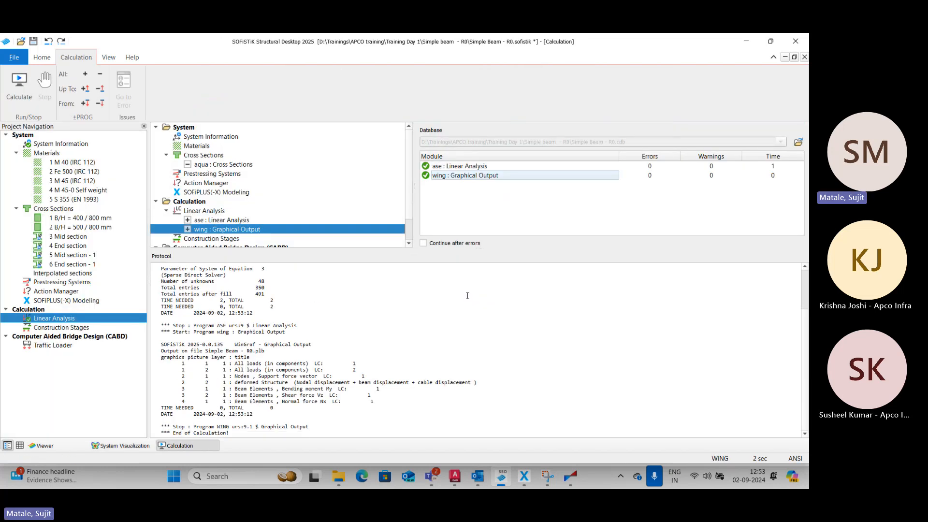
click(123, 445)
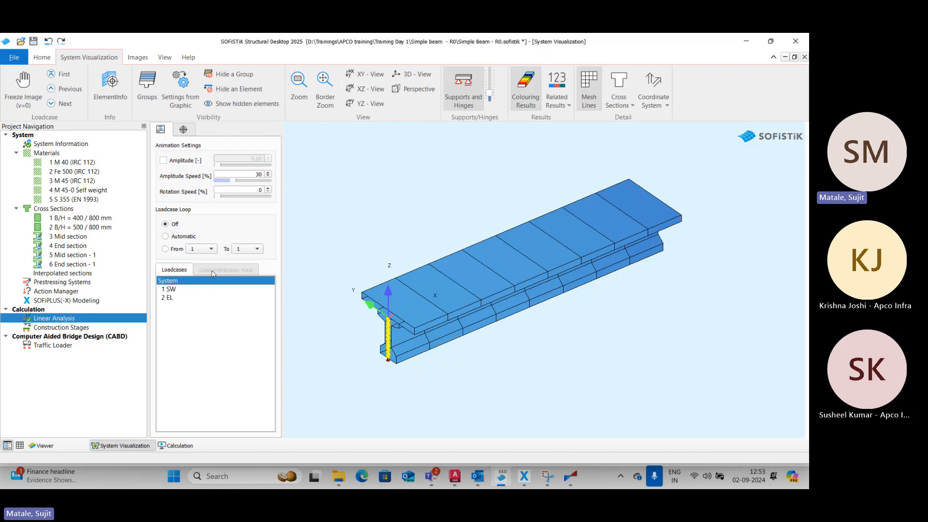
Step: Check load cases SW and EL in System Visualization, and compare all input loads of both cases in SOFiSTiK Graphic
click(207, 290)
click(208, 297)
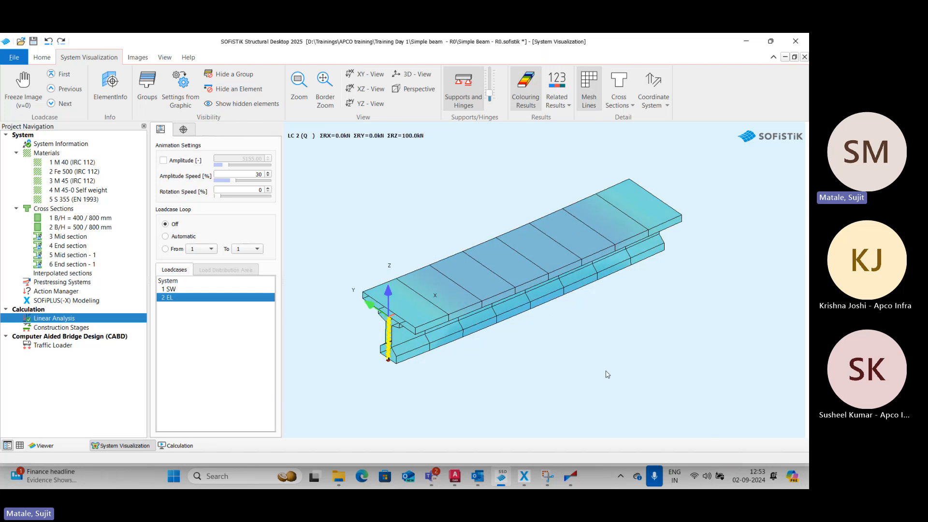
click(570, 477)
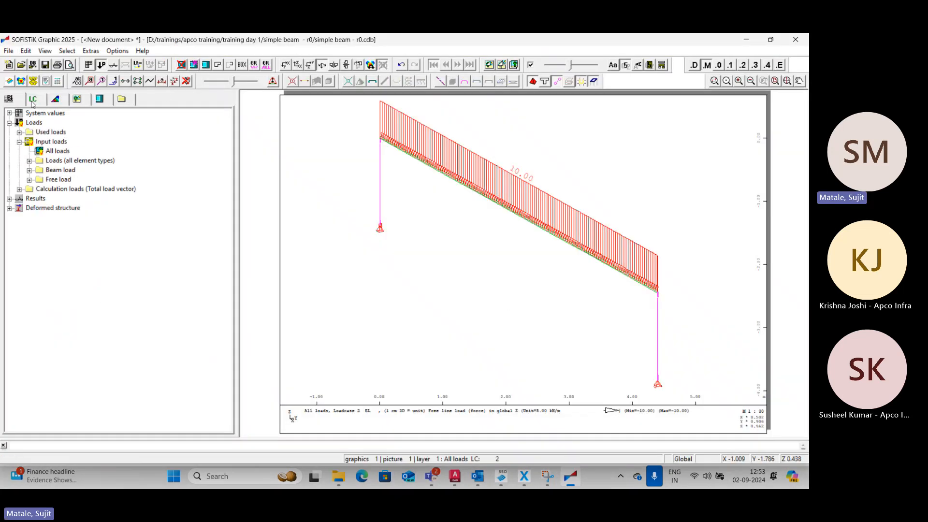
click(54, 151)
click(32, 99)
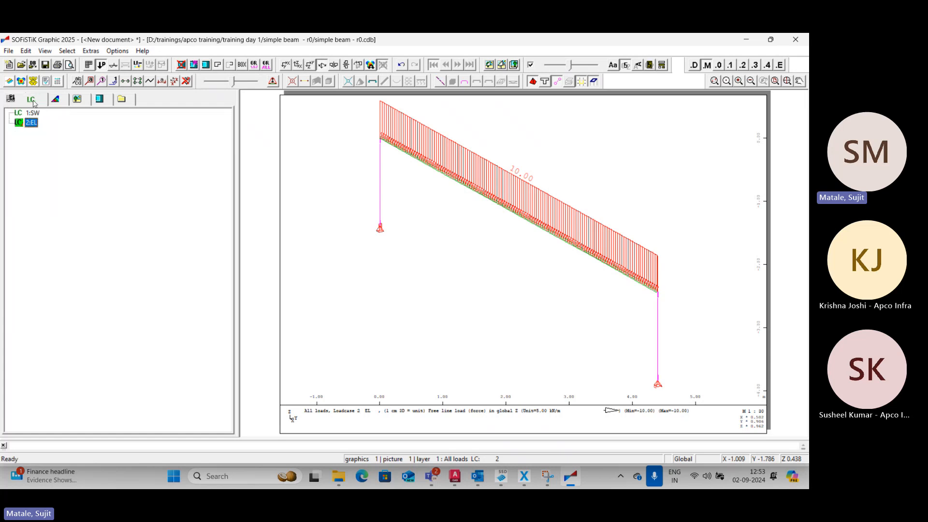
click(33, 114)
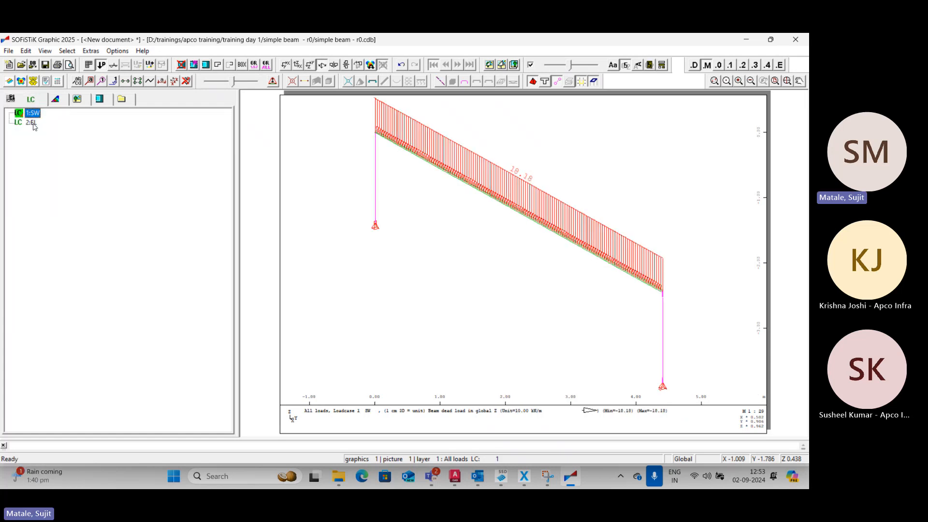
click(33, 124)
click(33, 114)
click(33, 122)
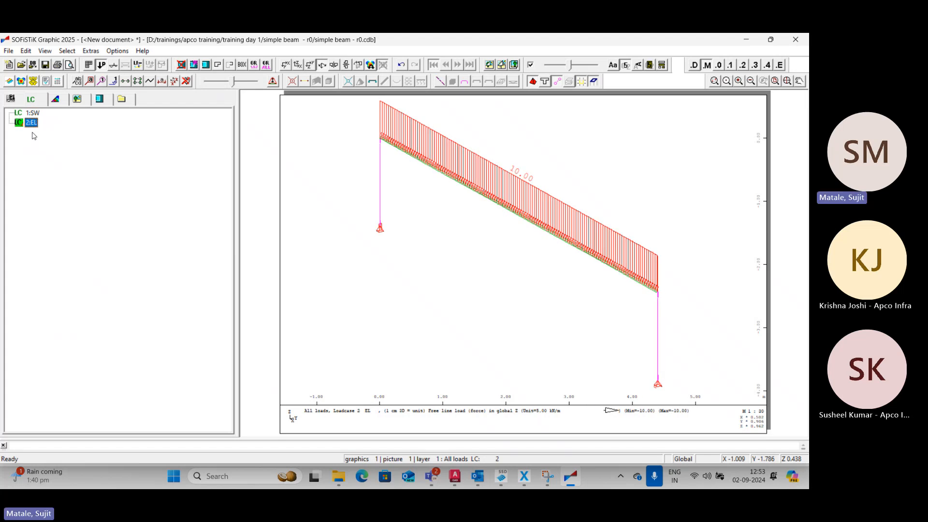
Step: Return to the structure values, loads and results tree, narrow its pane and fit the drawing to the enlarged area
click(28, 101)
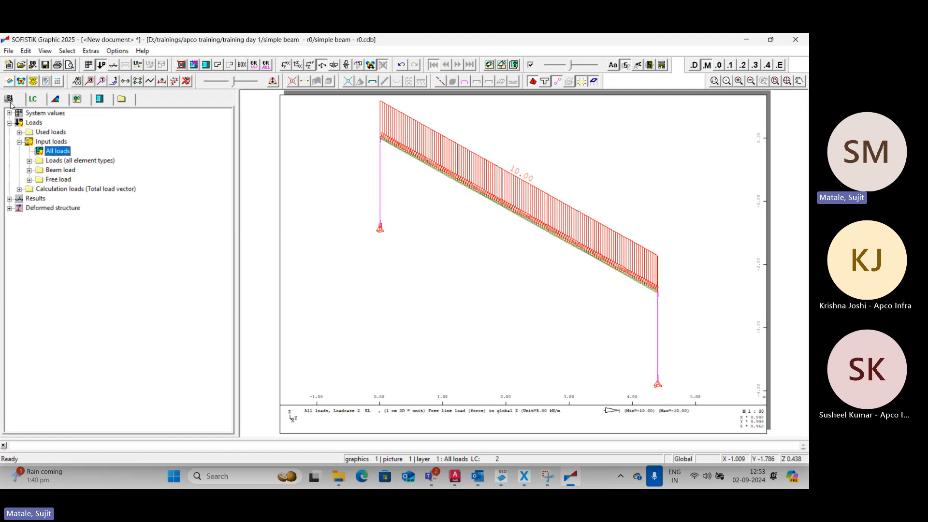
drag(236, 157, 165, 150)
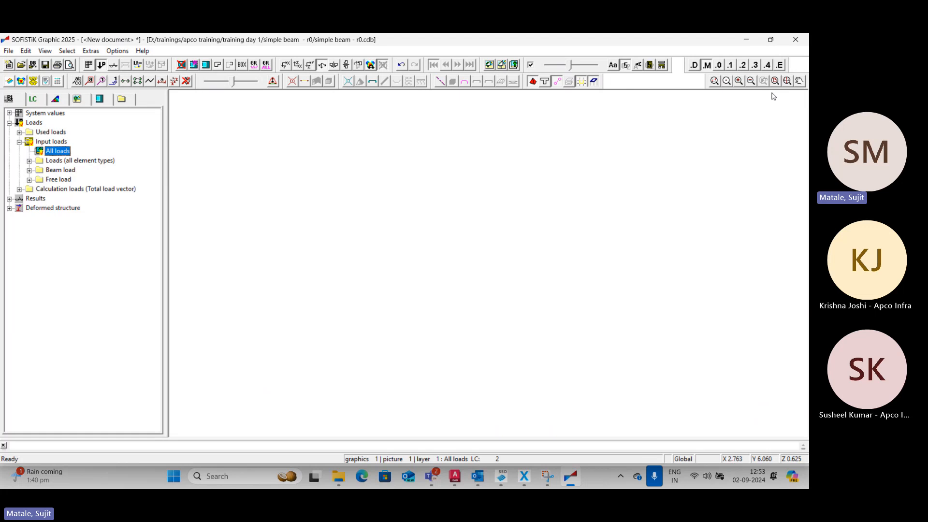
click(787, 82)
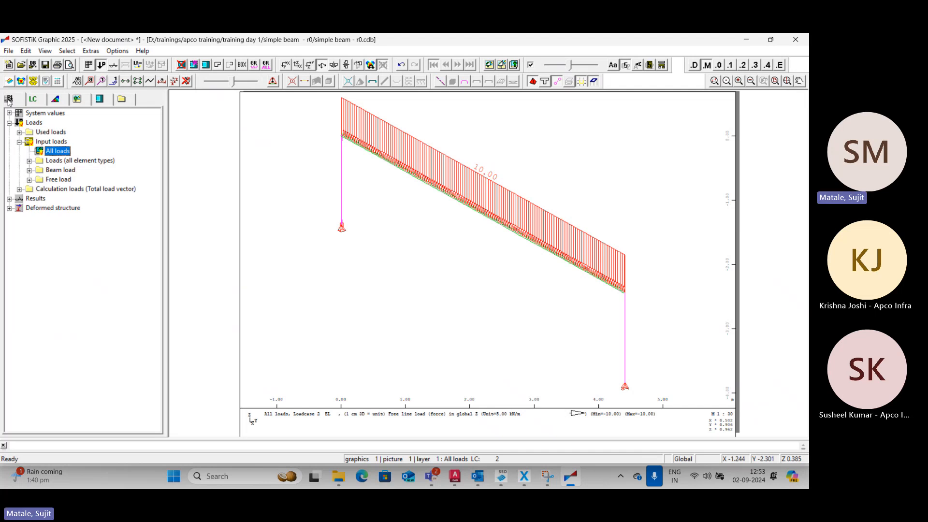
Step: Expand the results categories and display all input loads again
click(9, 123)
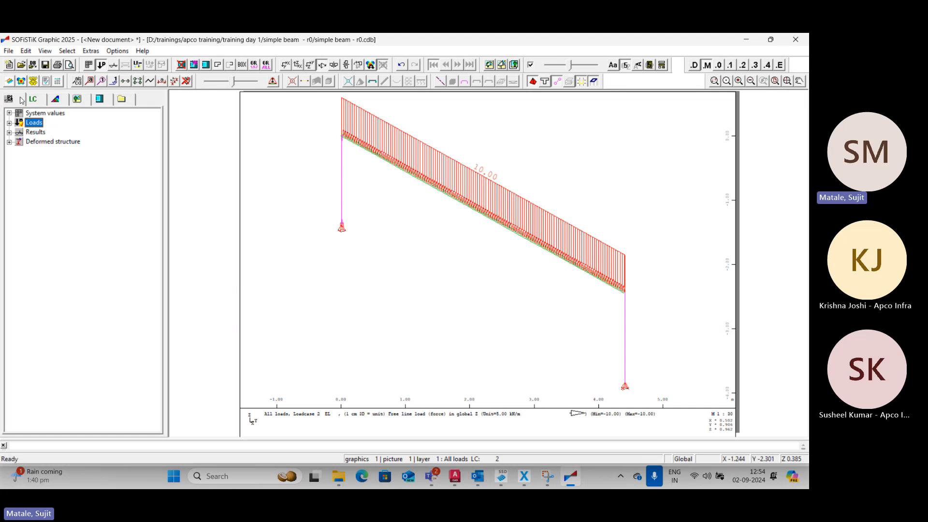
click(9, 132)
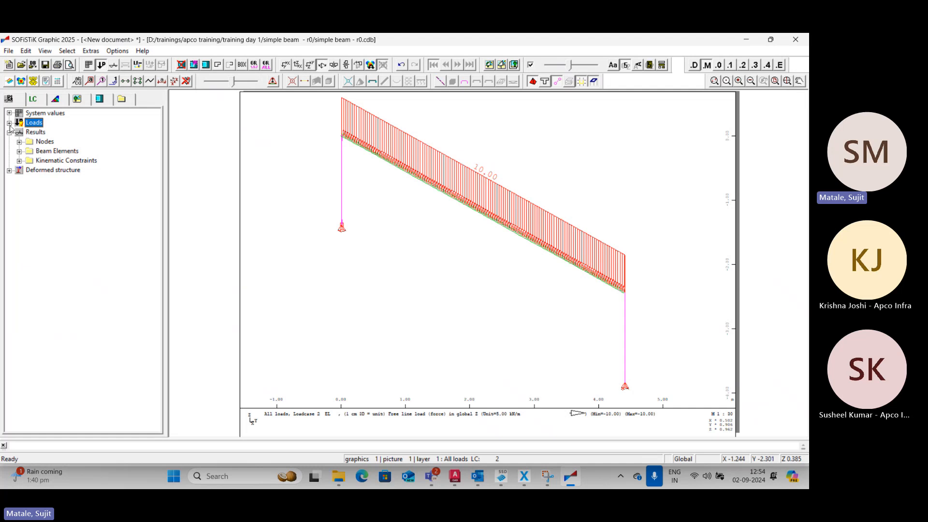
click(8, 122)
click(56, 151)
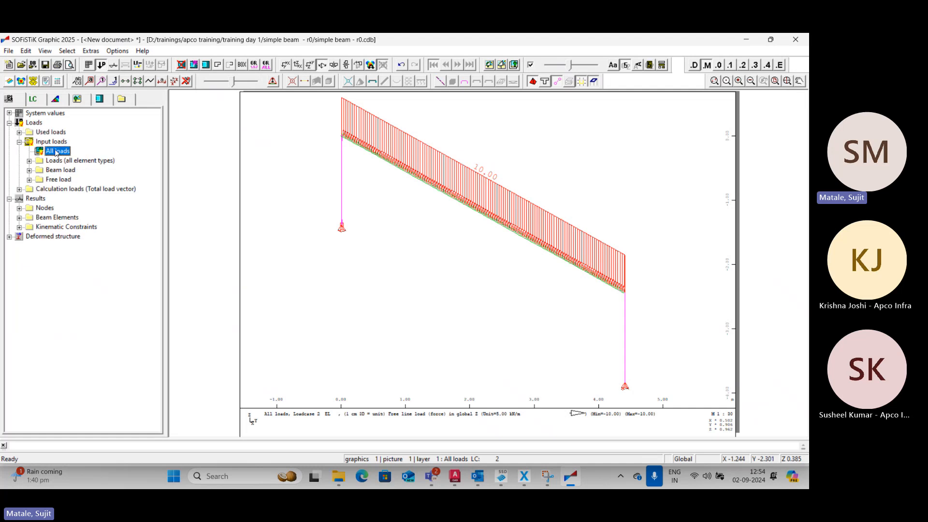
Step: Review the available load cases, representation types, picture layers, numbering selections and databases of the current graphic
click(33, 100)
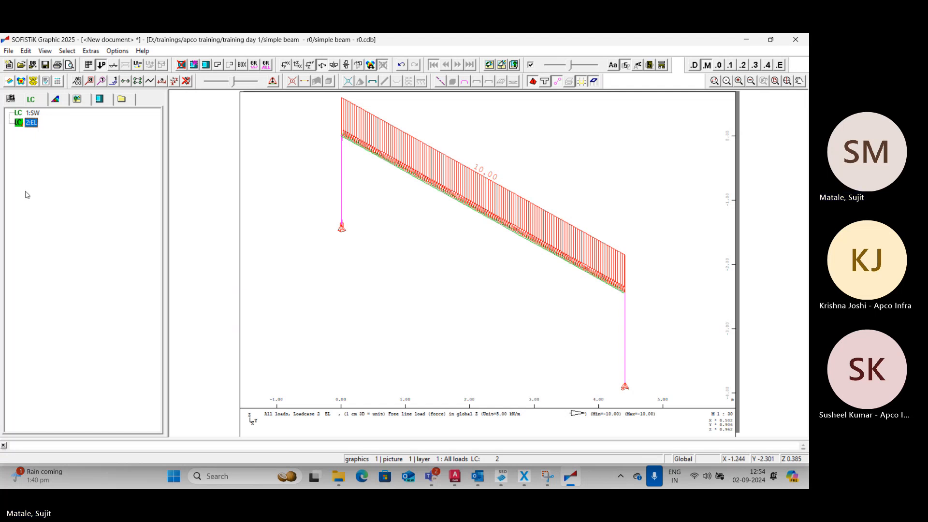
click(13, 101)
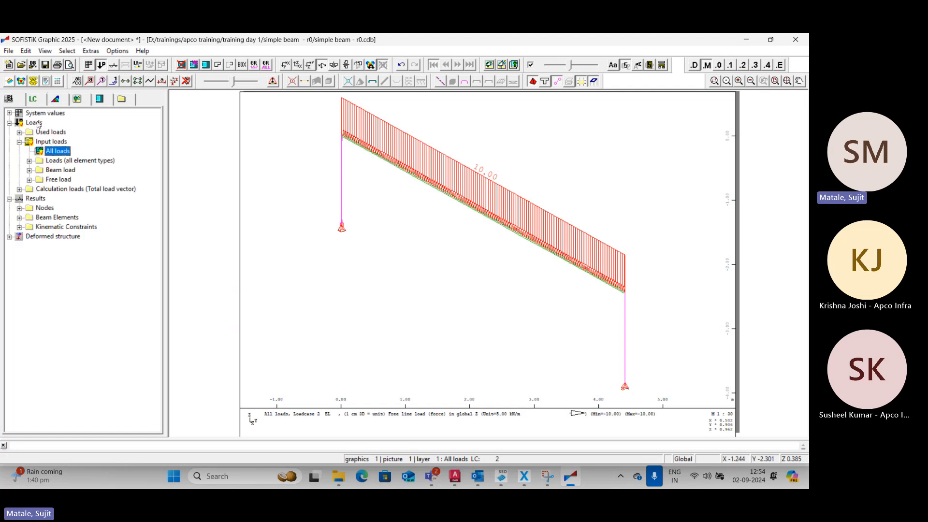
click(32, 100)
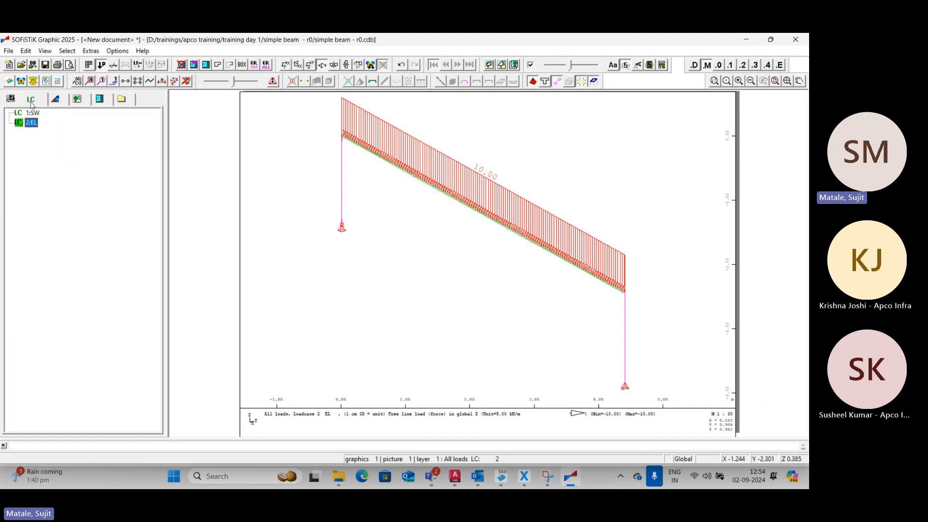
click(54, 100)
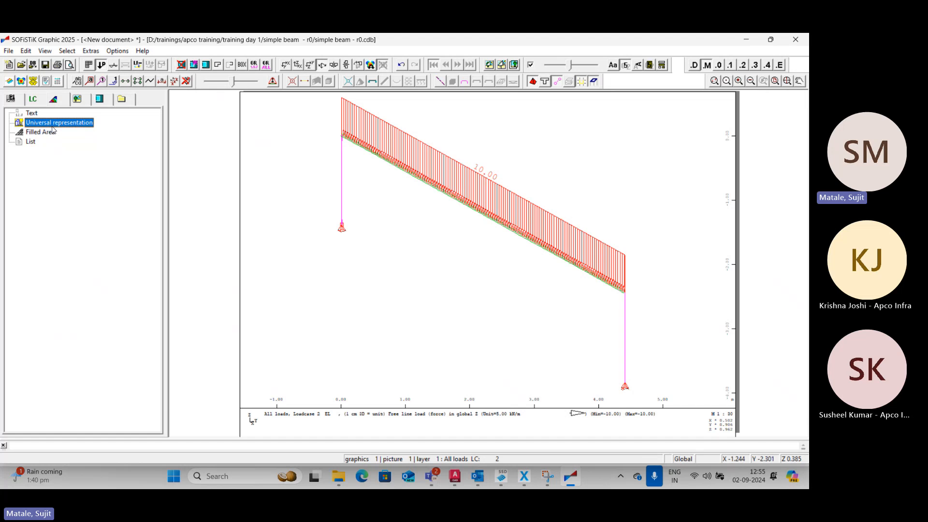
click(77, 99)
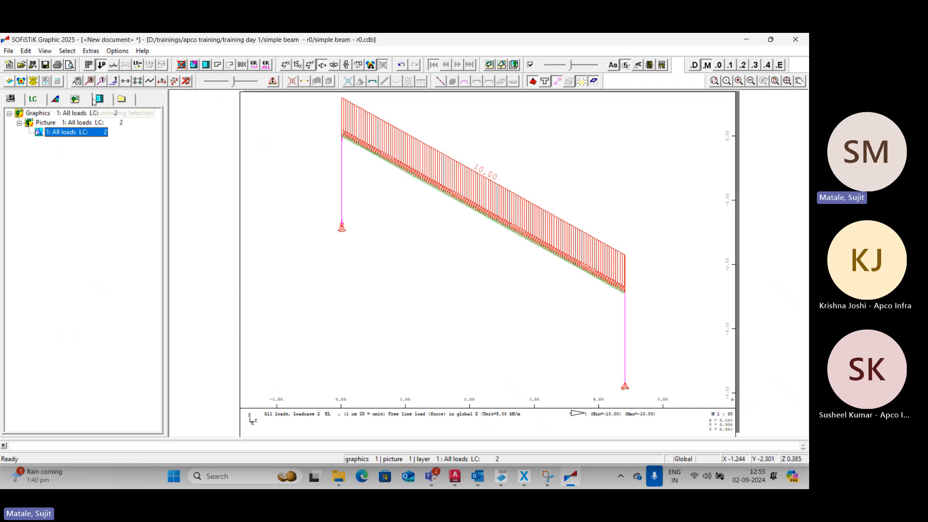
click(99, 99)
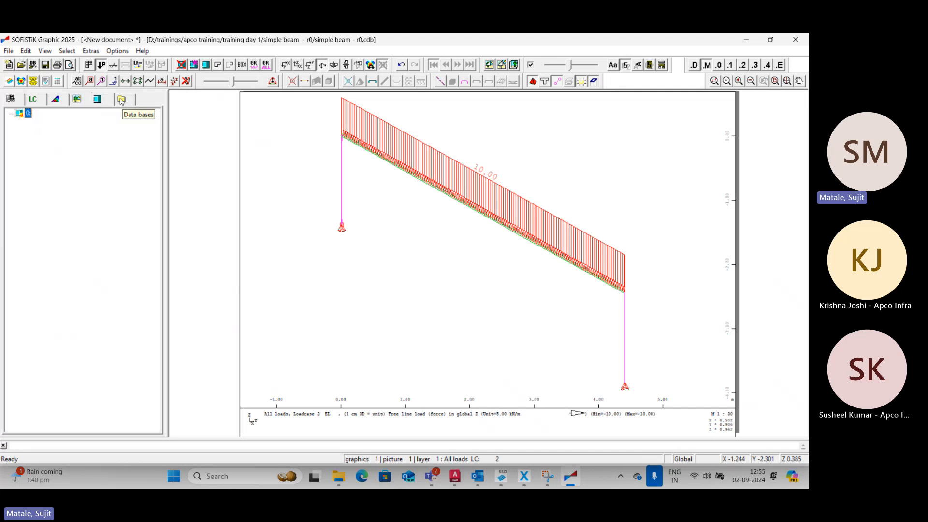
click(121, 100)
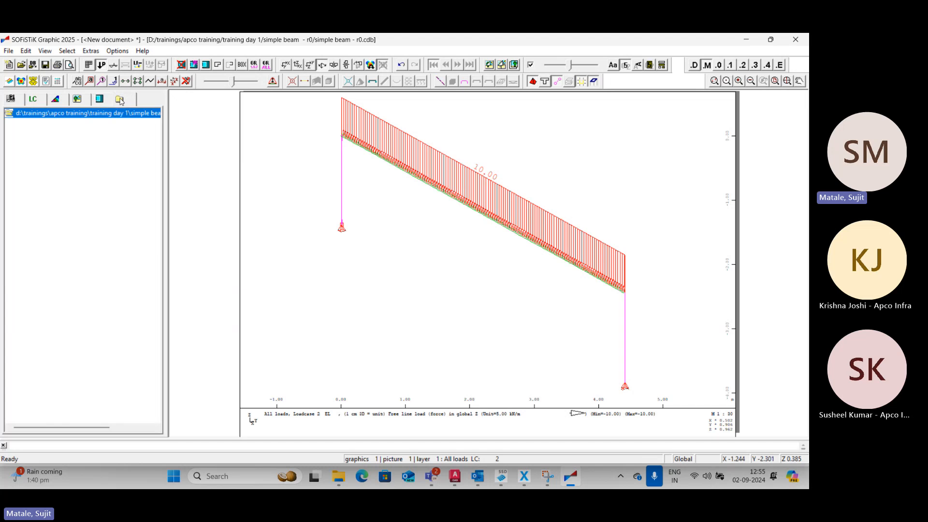
click(42, 102)
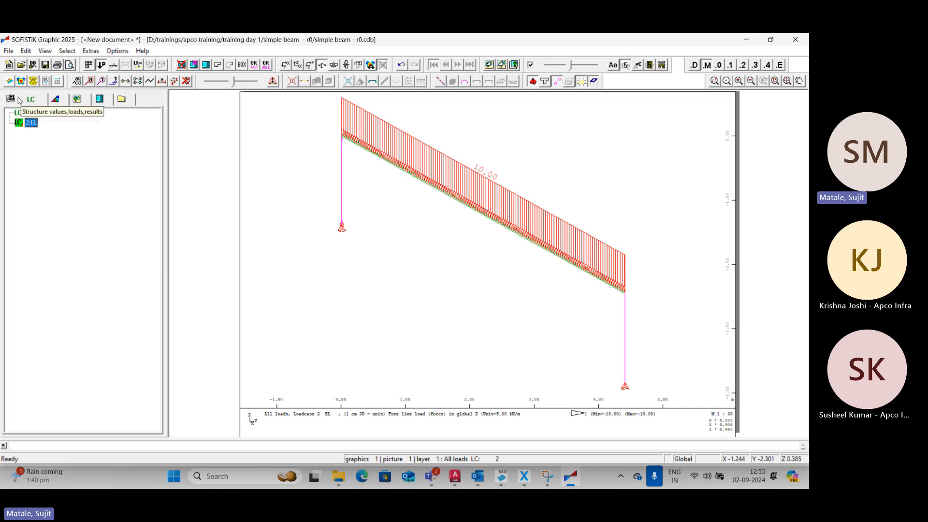
Step: Display the beam elements' bending moment My for load case 2 EL, with the tree pane widened to show full result names
click(18, 100)
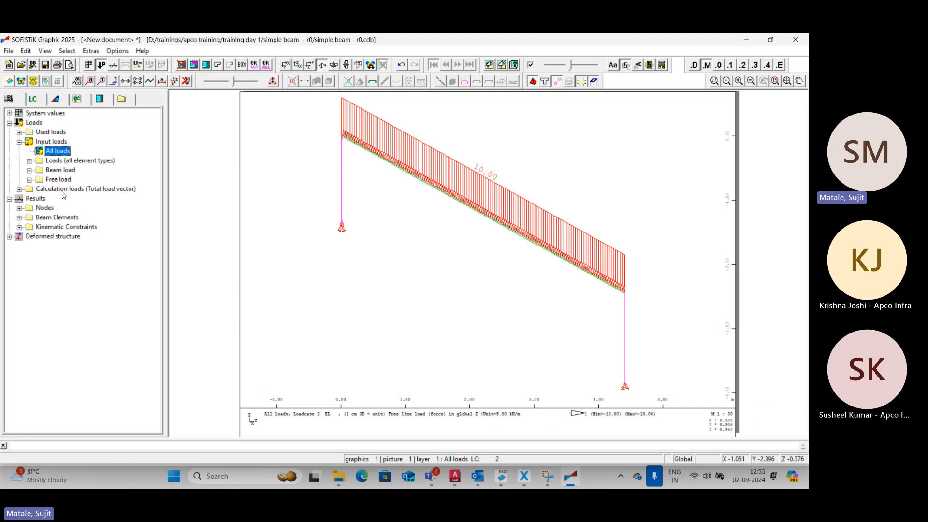
click(20, 217)
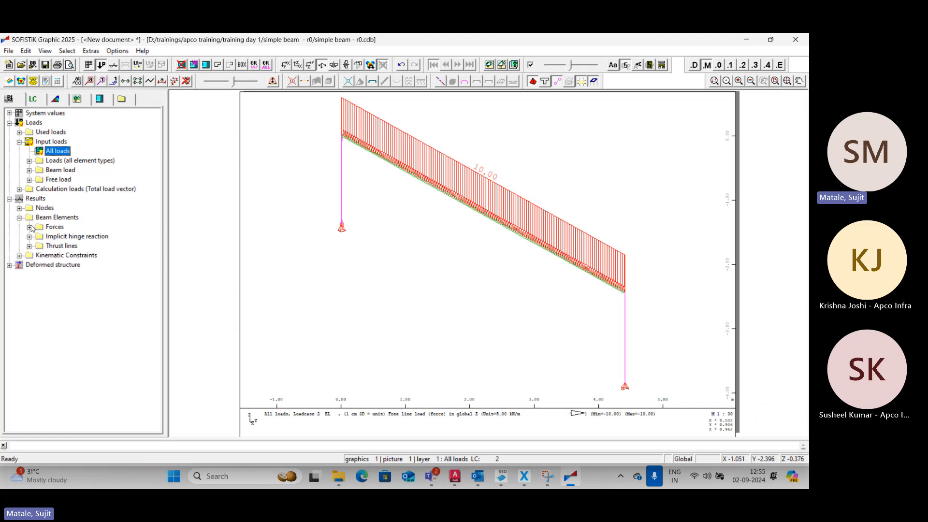
click(30, 227)
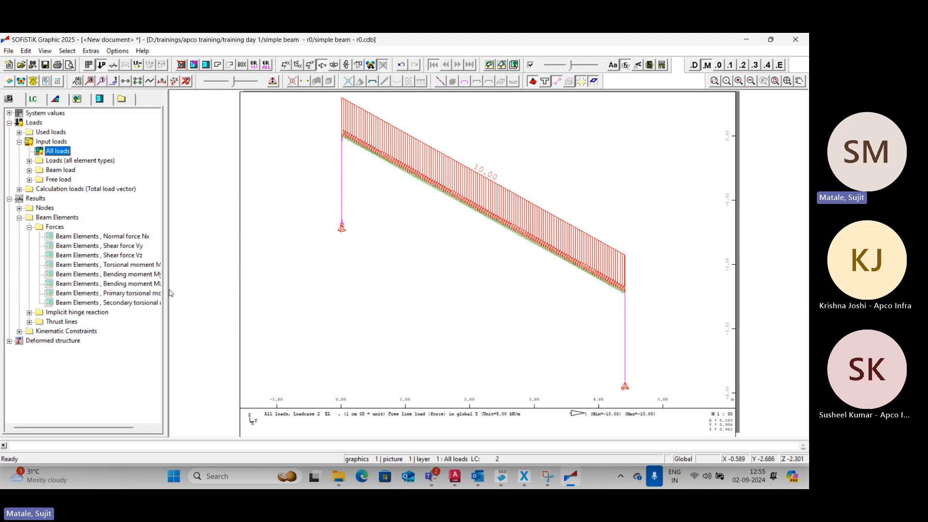
drag(168, 290, 202, 286)
click(109, 274)
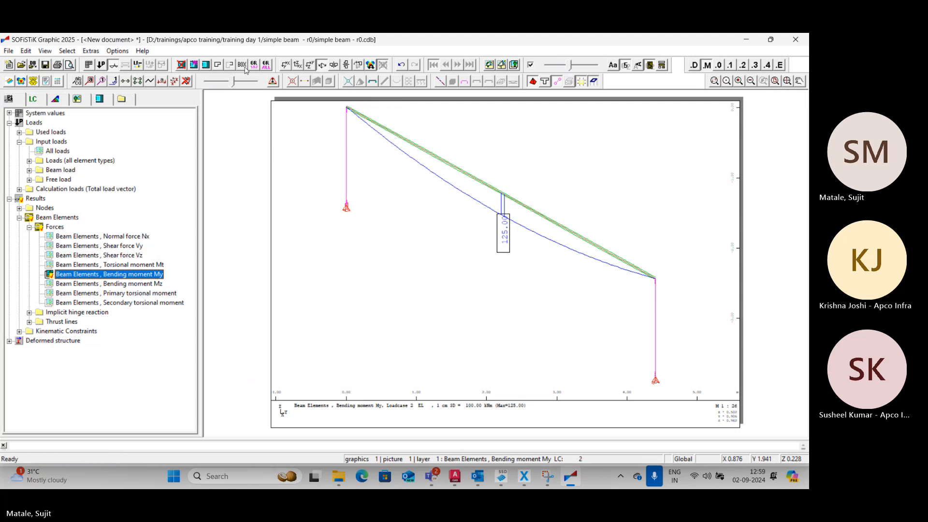
Step: Try to limit the bending moment diagram to a narrow box at midspan, and undo the selection
click(62, 51)
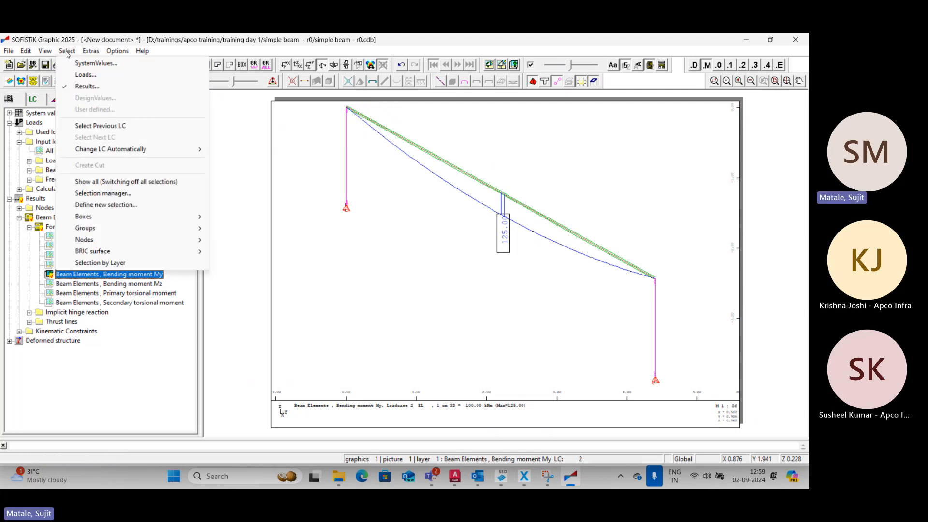
mouse_move(183, 216)
click(234, 226)
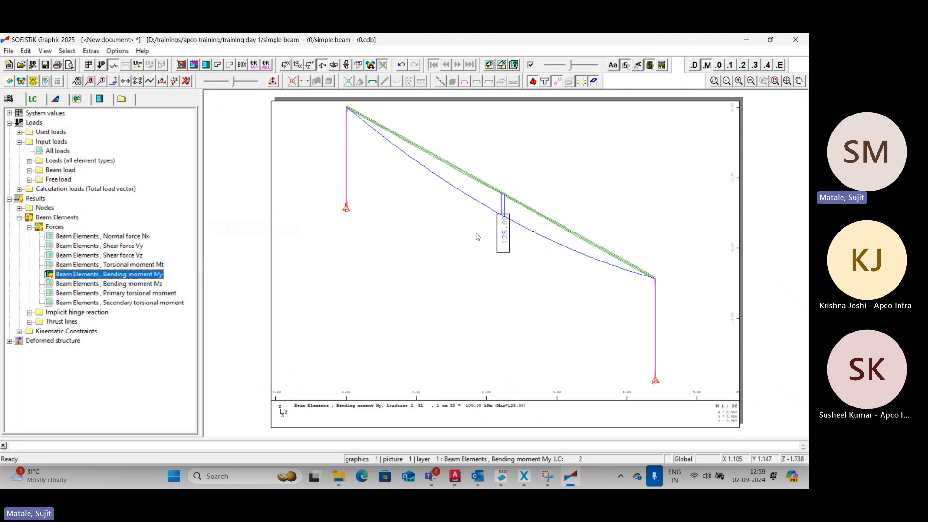
drag(491, 170, 507, 262)
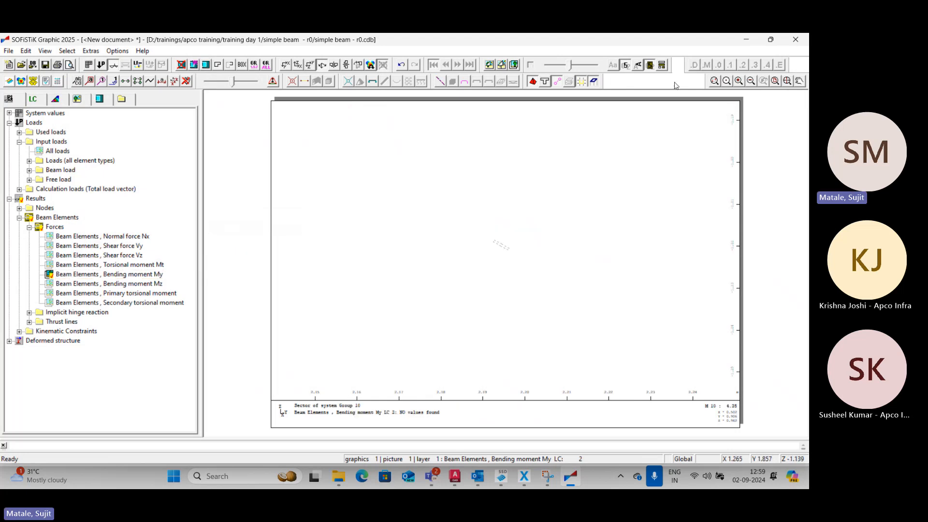
click(786, 81)
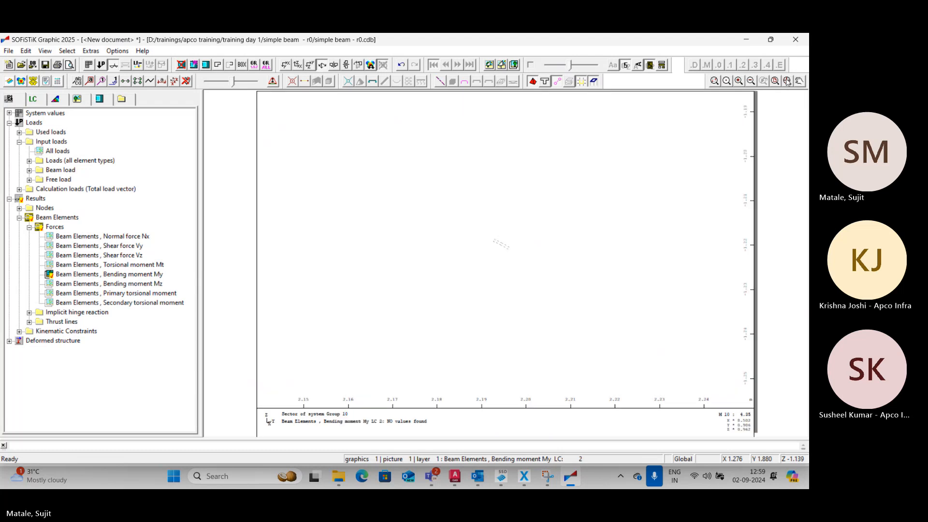
click(402, 64)
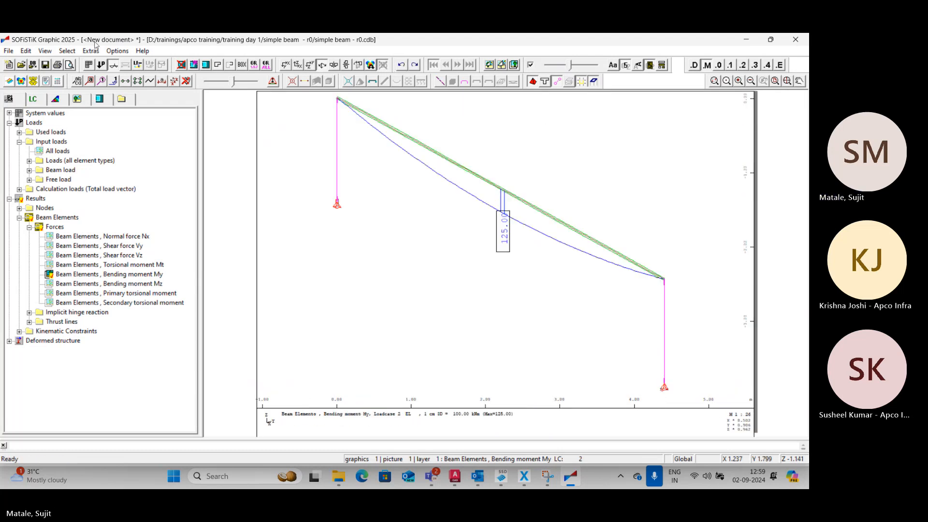
Step: View the bending moment My within a wider box around midspan, and restore the whole structure
click(68, 51)
mouse_move(111, 222)
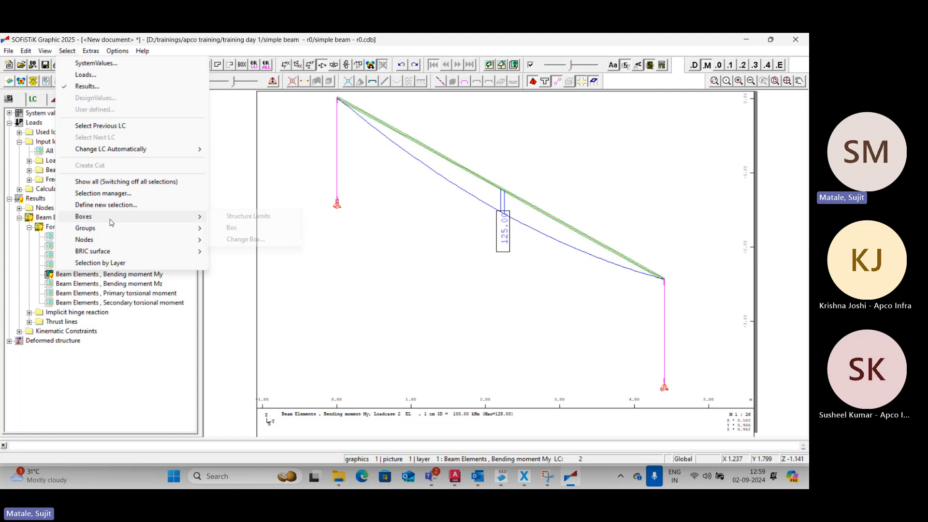
click(231, 227)
drag(436, 136, 549, 275)
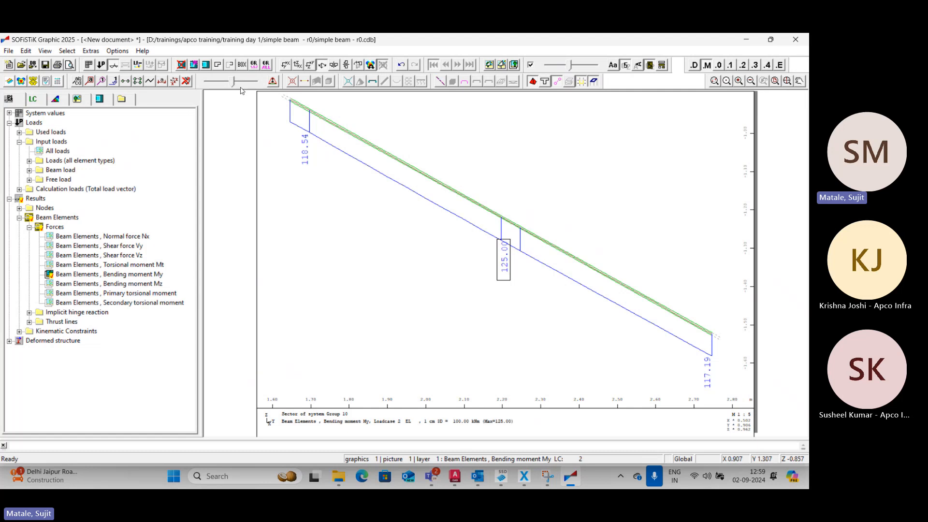
click(218, 66)
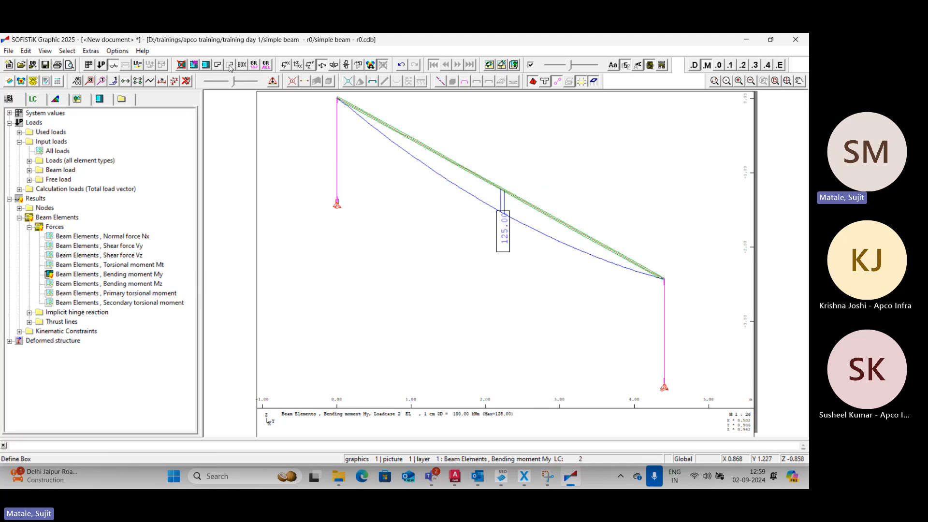
Step: View the bending moment My within a box between the upper support and midspan, and show the full beam again
click(230, 67)
drag(405, 104, 494, 258)
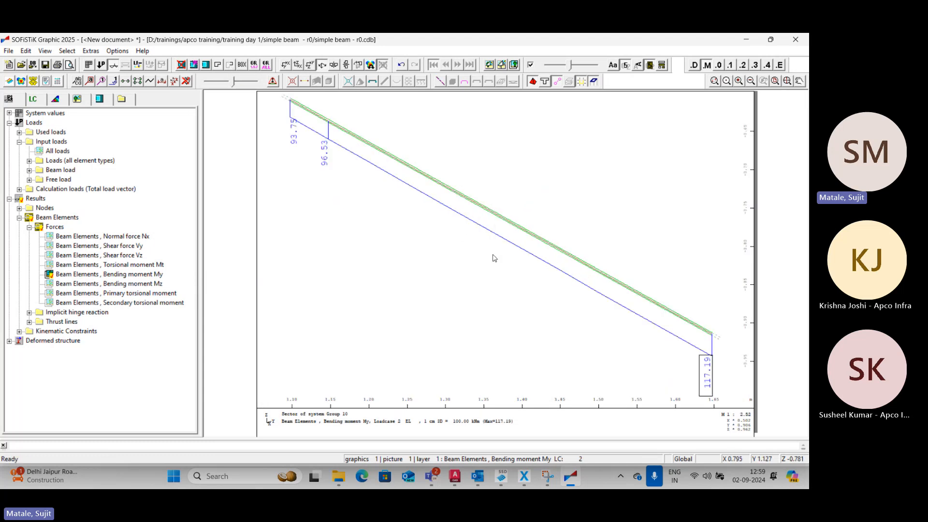
click(217, 66)
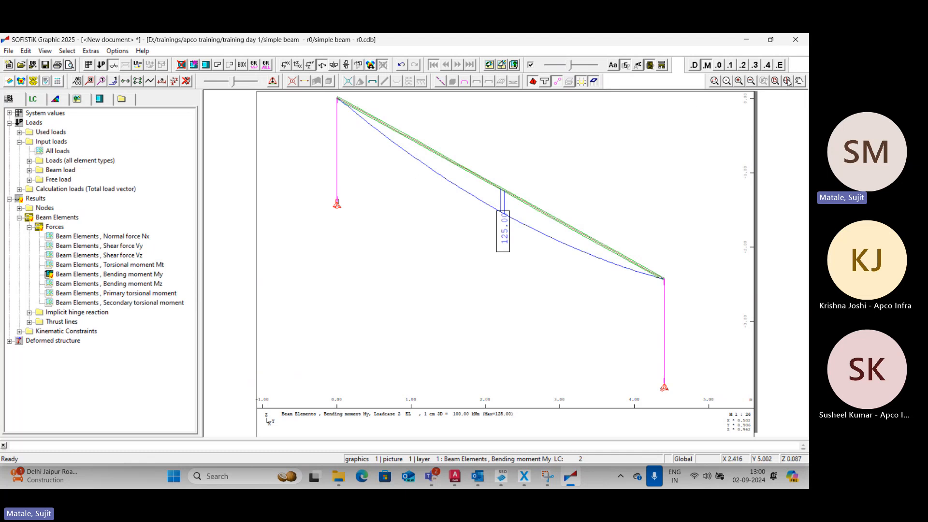
right_click(403, 113)
click(359, 112)
right_click(315, 189)
right_click(292, 140)
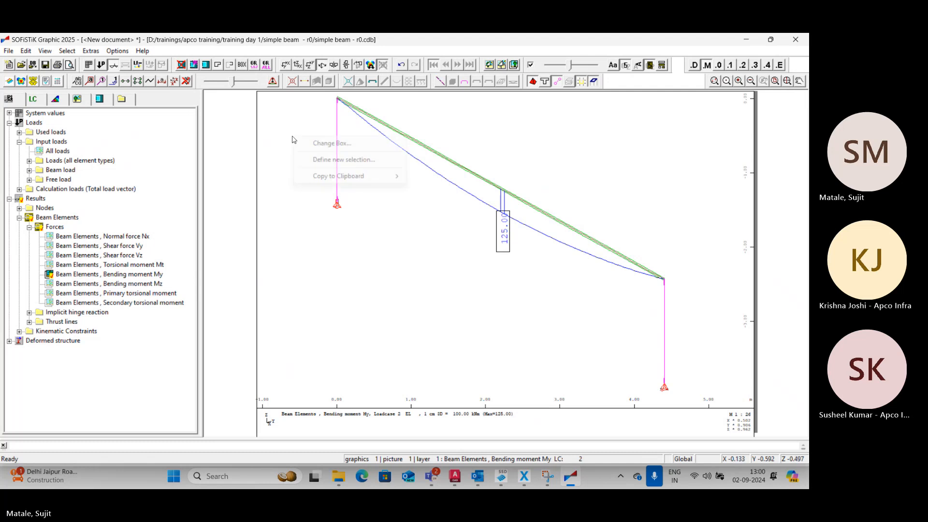
click(282, 131)
right_click(284, 143)
right_click(273, 134)
click(268, 131)
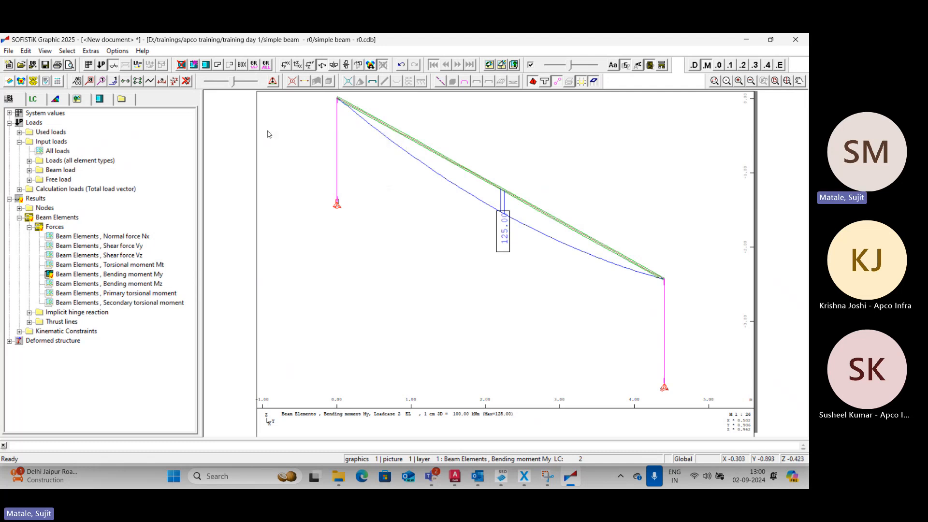